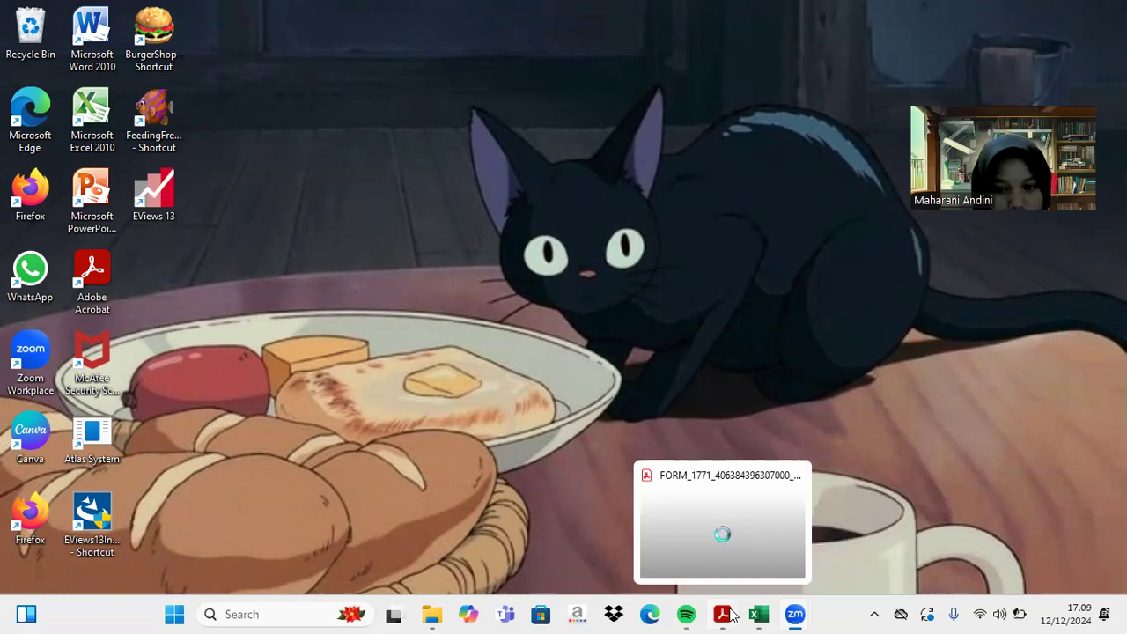
- Bring up Excel's LPK sheet with the company tax profile and 31/12/2023 financial position report
{"action": "left_click", "coordinate": [758, 615]}
{"action": "scroll", "coordinate": [571, 461], "scroll_direction": "up", "scroll_amount": 2}
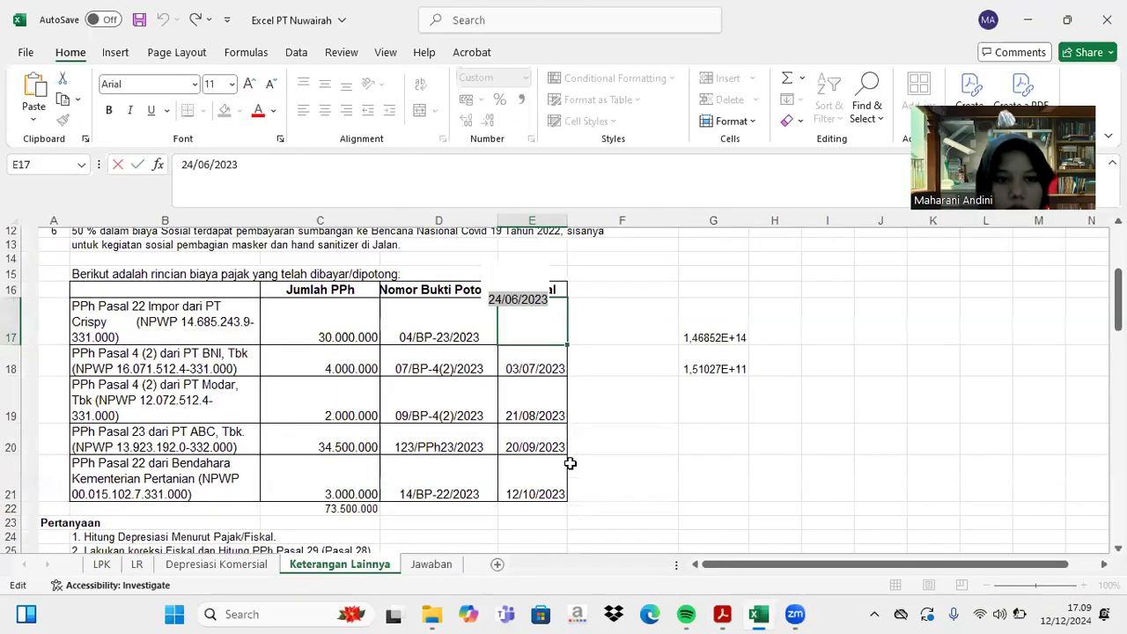
{"action": "left_click", "coordinate": [101, 563]}
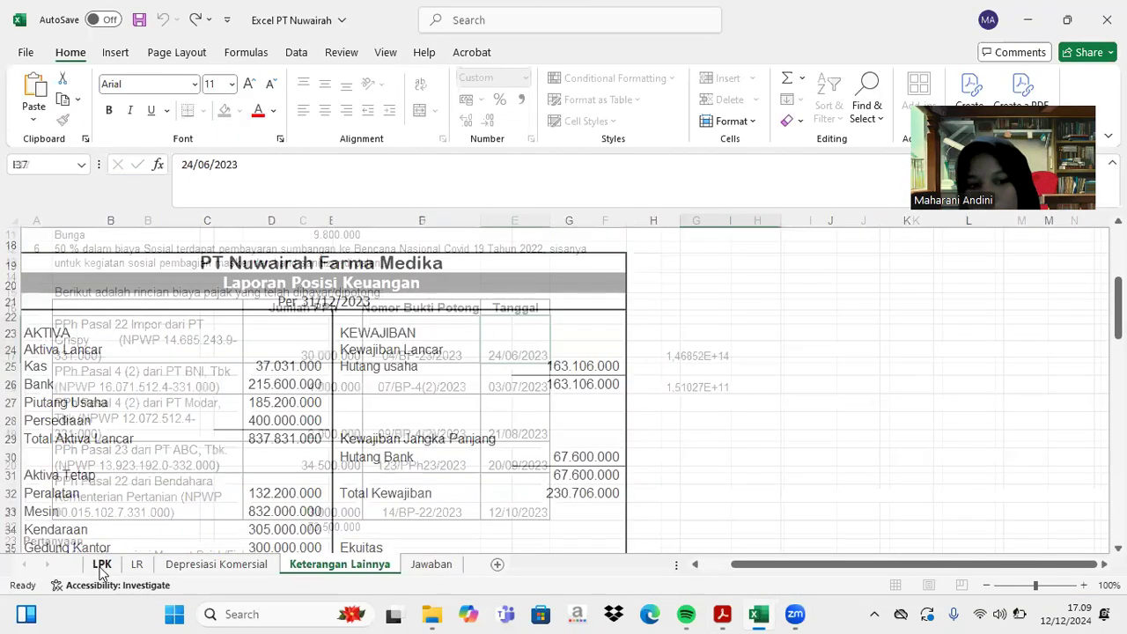
{"action": "scroll", "coordinate": [228, 422], "scroll_direction": "down", "scroll_amount": 1}
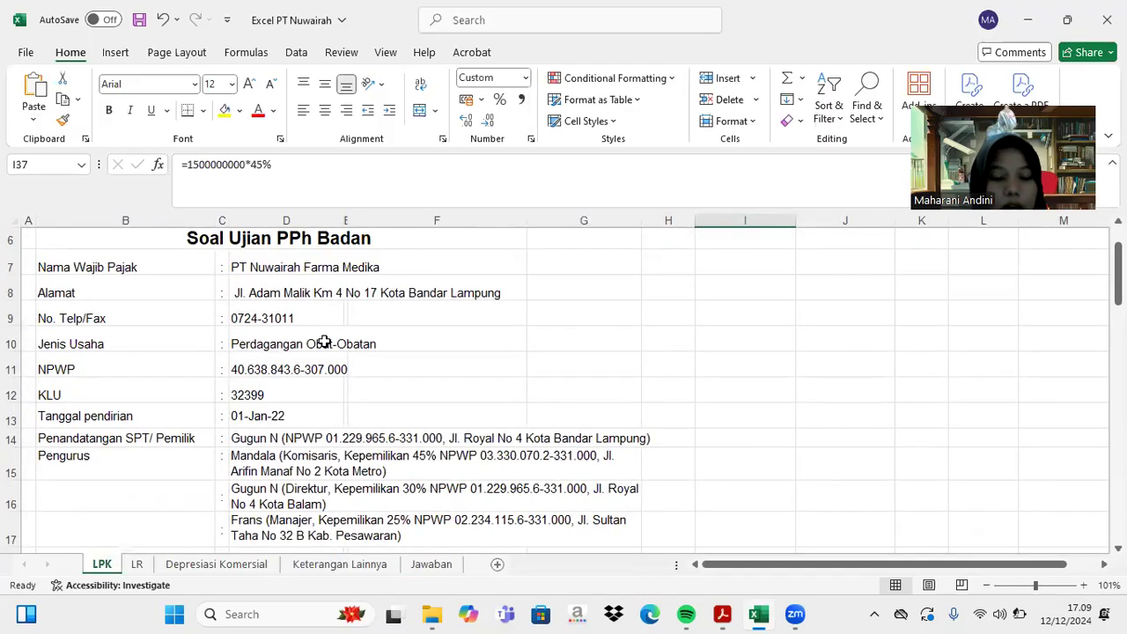
{"action": "scroll", "coordinate": [358, 349], "scroll_direction": "down", "scroll_amount": 2}
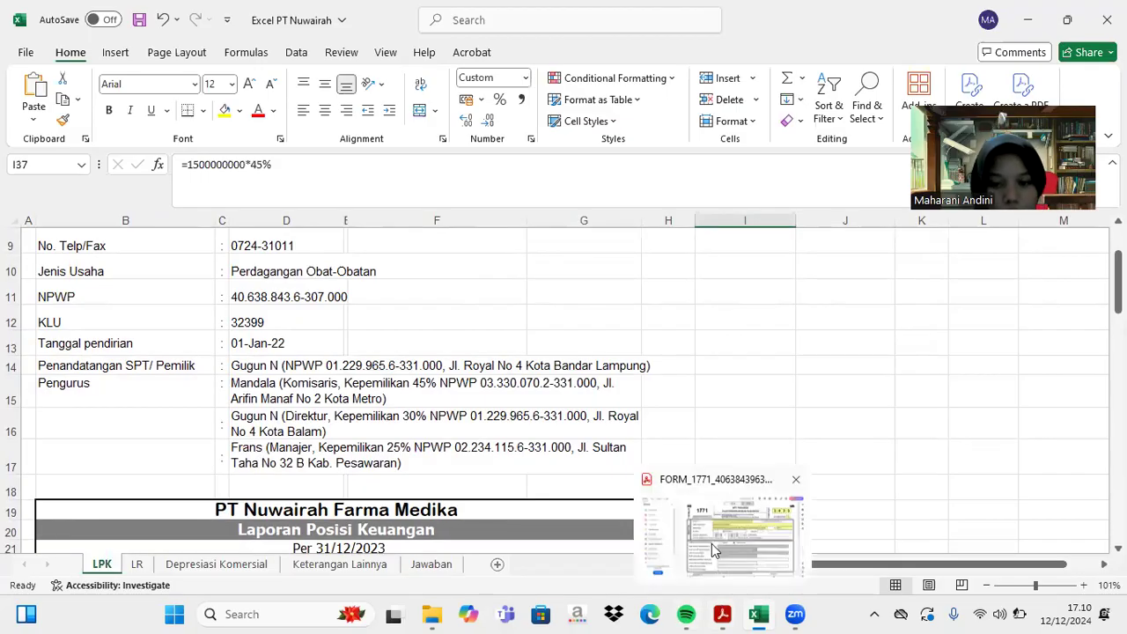
{"action": "left_click", "coordinate": [711, 544]}
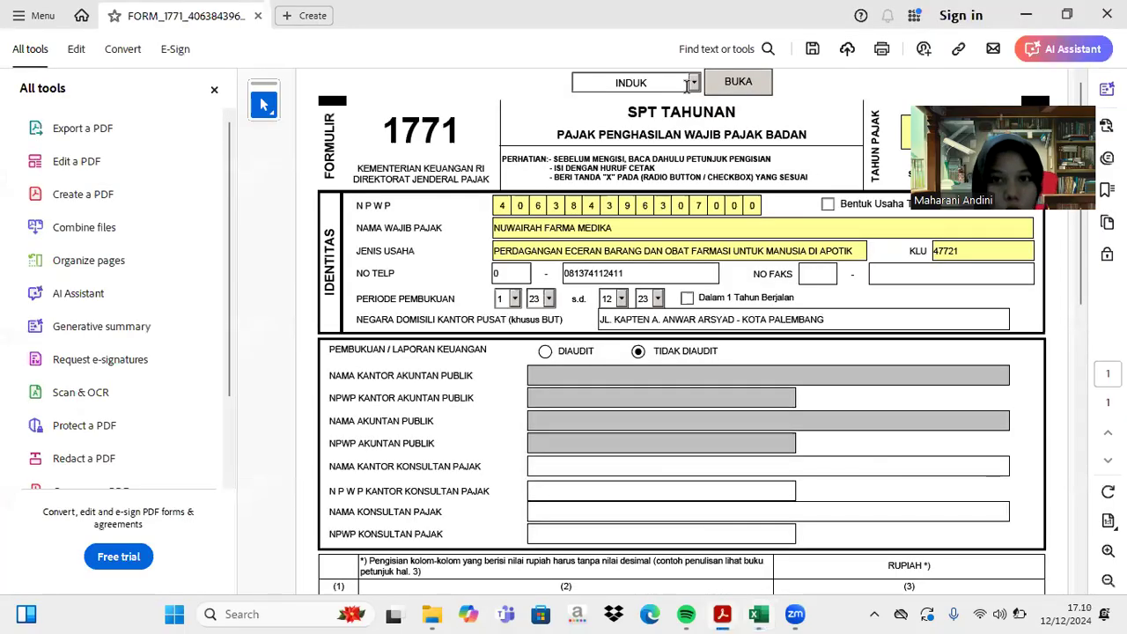
- Open the LAMPIRAN V page of the 1771 form, after briefly opening Lampiran VI
{"action": "left_click", "coordinate": [693, 83]}
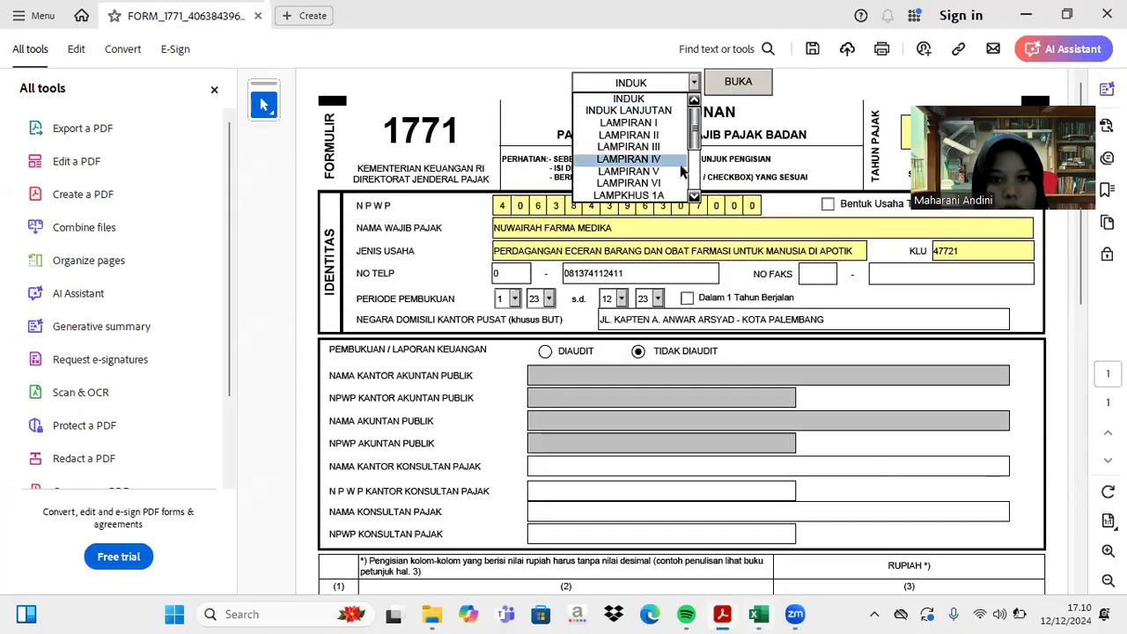
{"action": "left_click", "coordinate": [678, 182]}
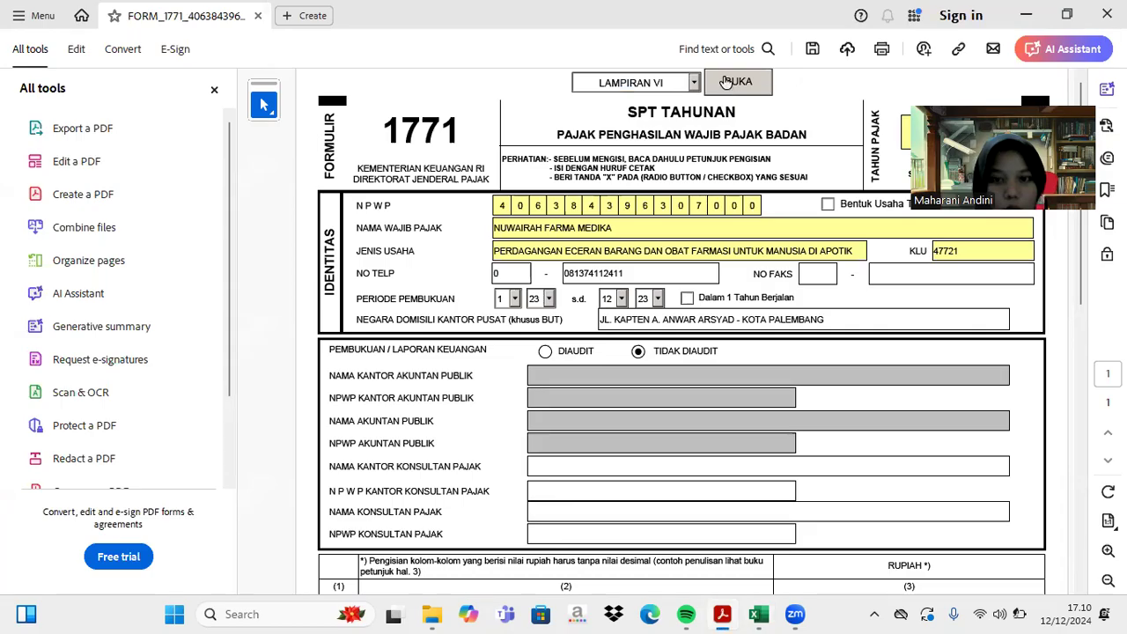
{"action": "left_click", "coordinate": [737, 81]}
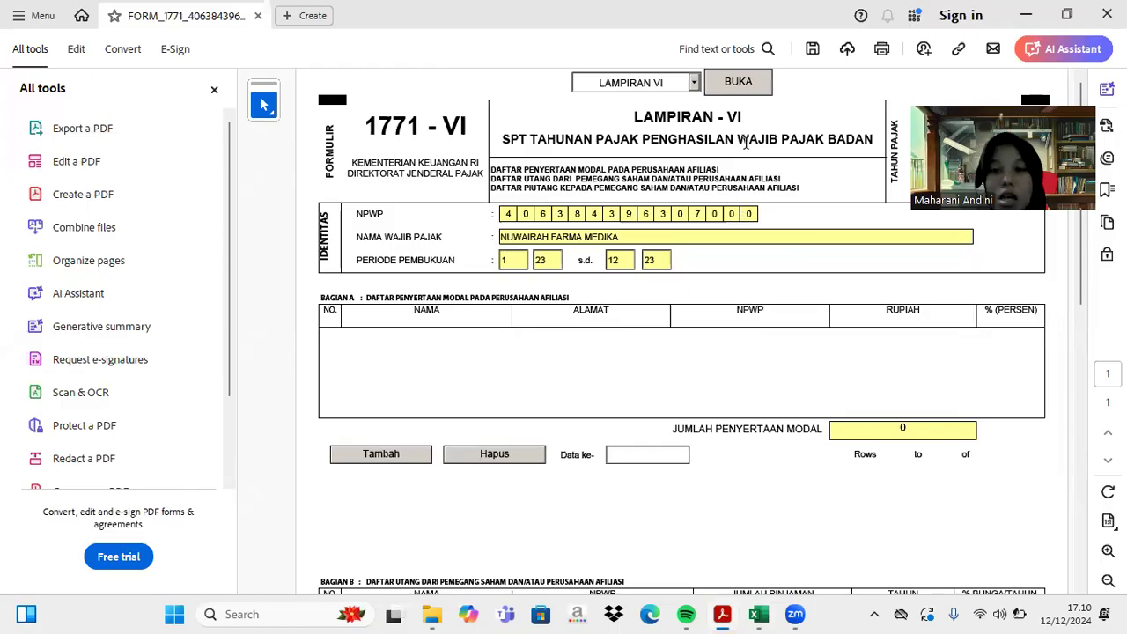
{"action": "left_click", "coordinate": [694, 84]}
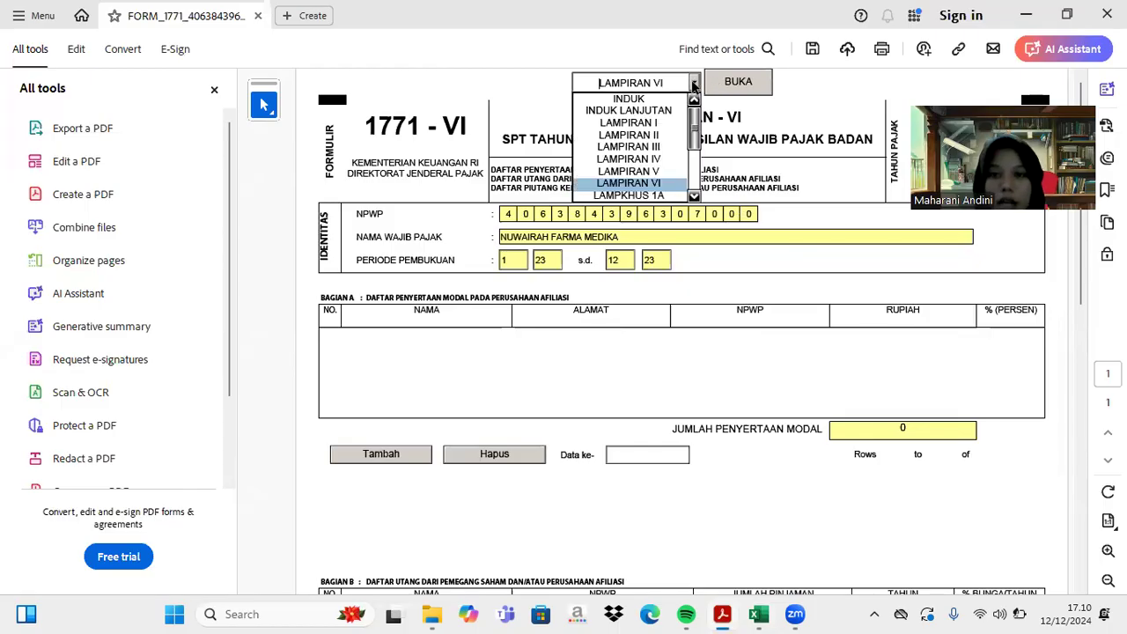
{"action": "left_click", "coordinate": [670, 171]}
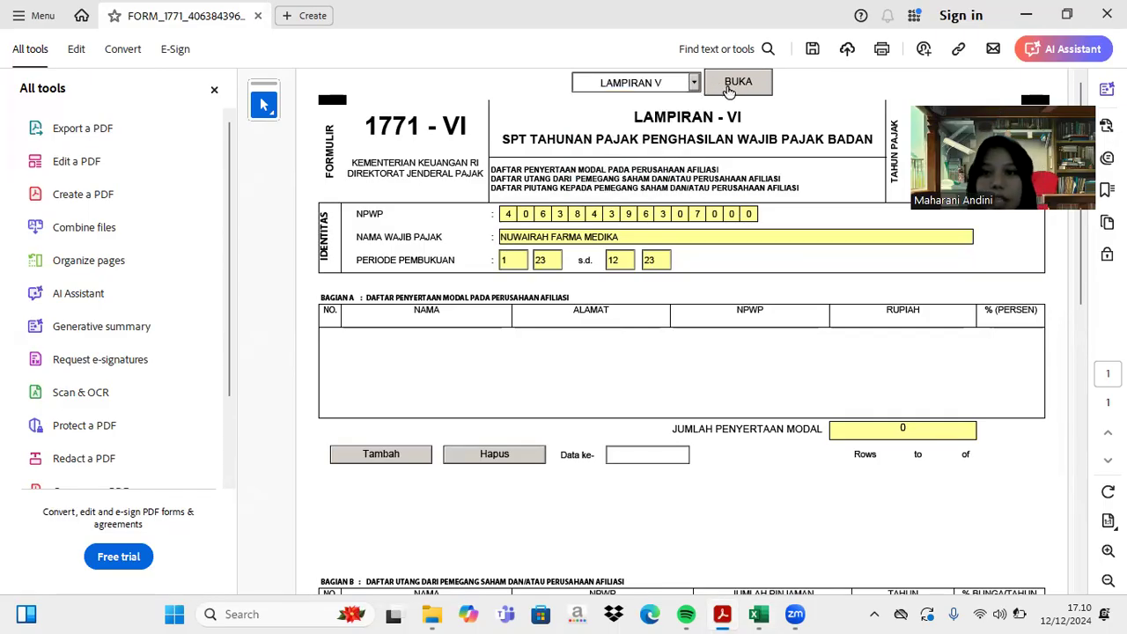
{"action": "left_click", "coordinate": [731, 83]}
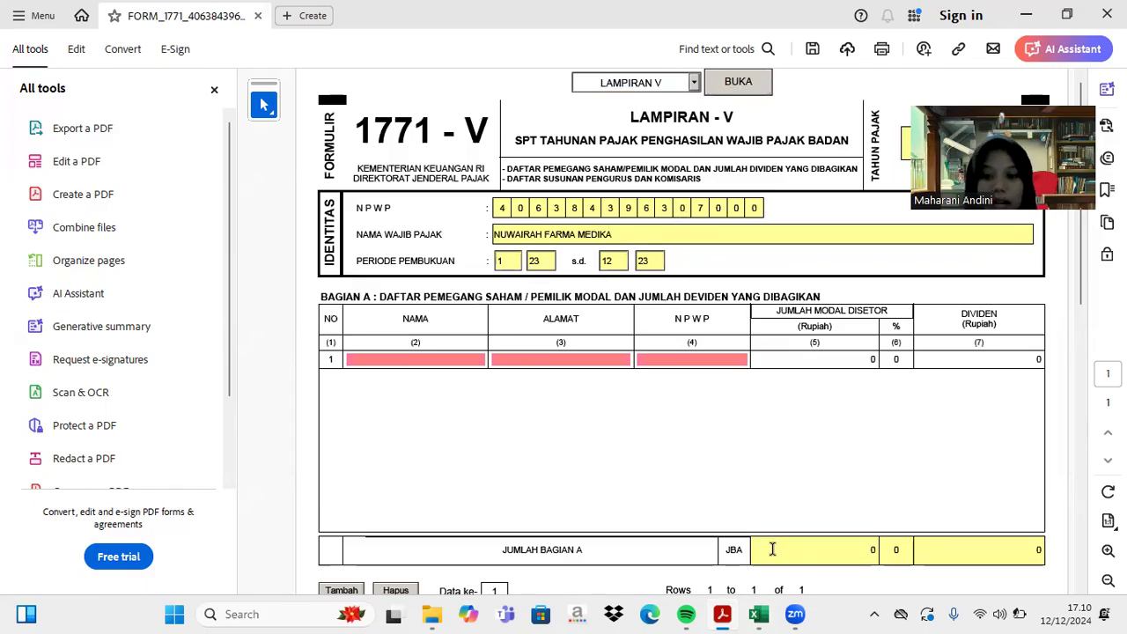
- Review the LPK sheet's shareholders owning 45%, 30% and 25% in Excel
{"action": "left_click", "coordinate": [758, 613]}
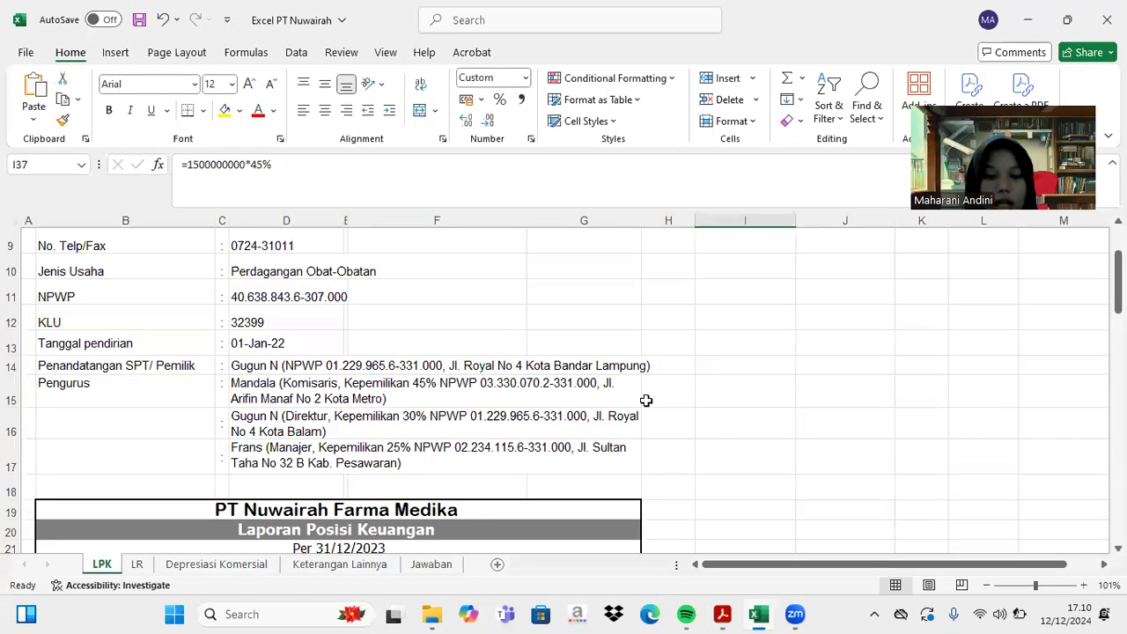
{"action": "scroll", "coordinate": [445, 338], "scroll_direction": "down", "scroll_amount": 1}
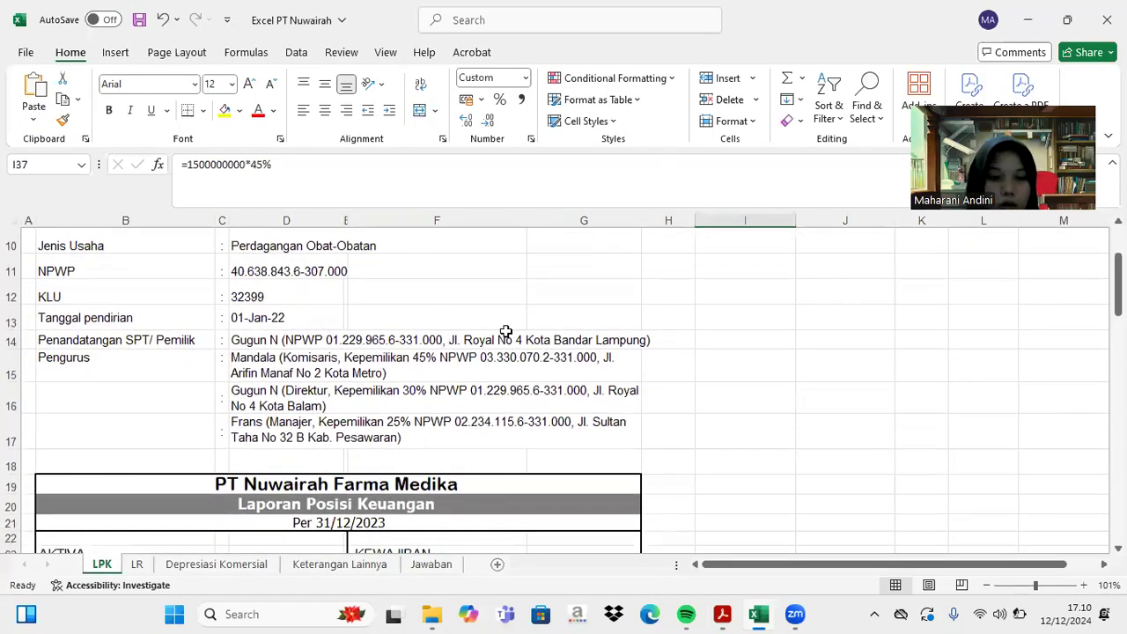
{"action": "scroll", "coordinate": [516, 426], "scroll_direction": "down", "scroll_amount": 3}
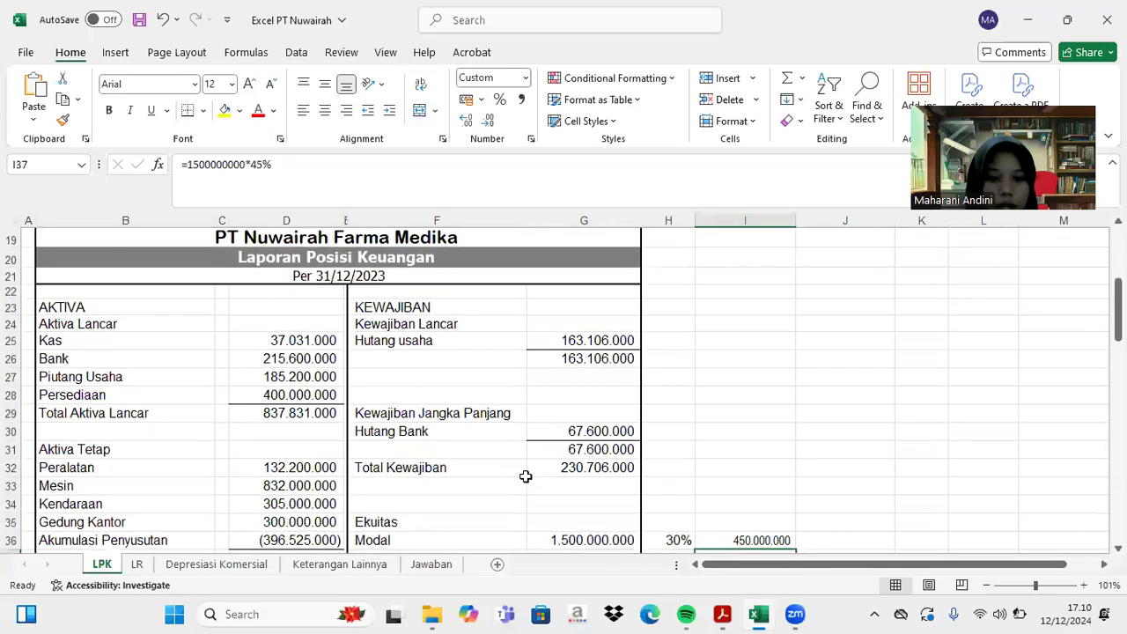
{"action": "scroll", "coordinate": [523, 472], "scroll_direction": "down", "scroll_amount": 2}
{"action": "scroll", "coordinate": [570, 460], "scroll_direction": "up", "scroll_amount": 2}
{"action": "scroll", "coordinate": [570, 460], "scroll_direction": "up", "scroll_amount": 4}
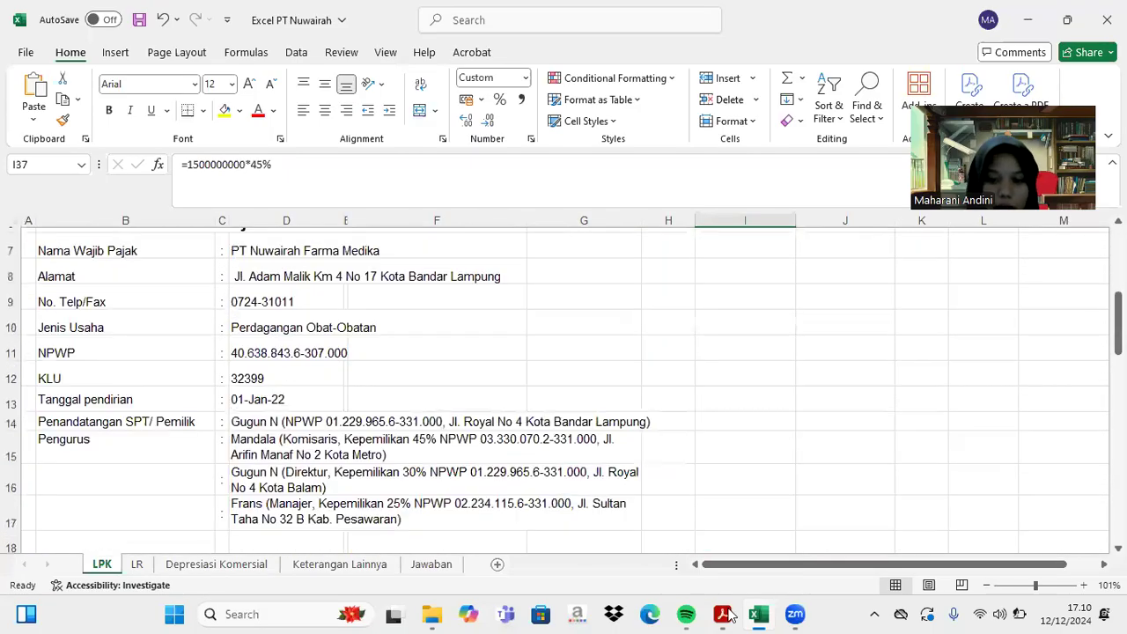
- Enter the first shareholder's name, street address and NPWP tax number in Bagian A row 1
{"action": "left_click", "coordinate": [722, 613]}
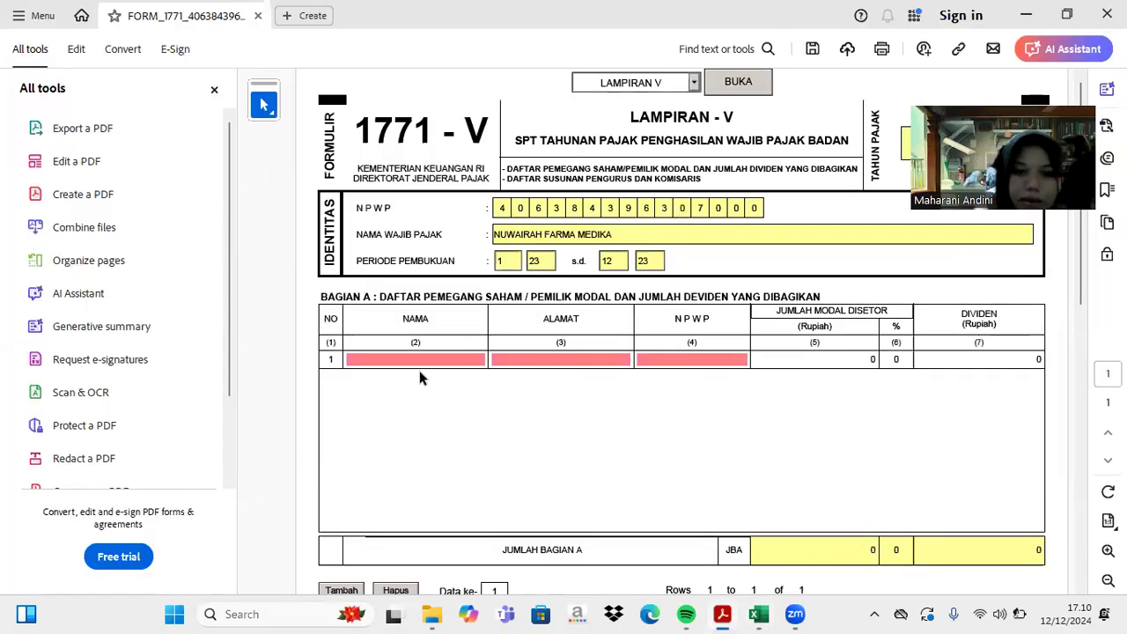
{"action": "type", "text": "F"}
{"action": "key", "text": "BackSpace"}
{"action": "type", "text": "GUGUN"}
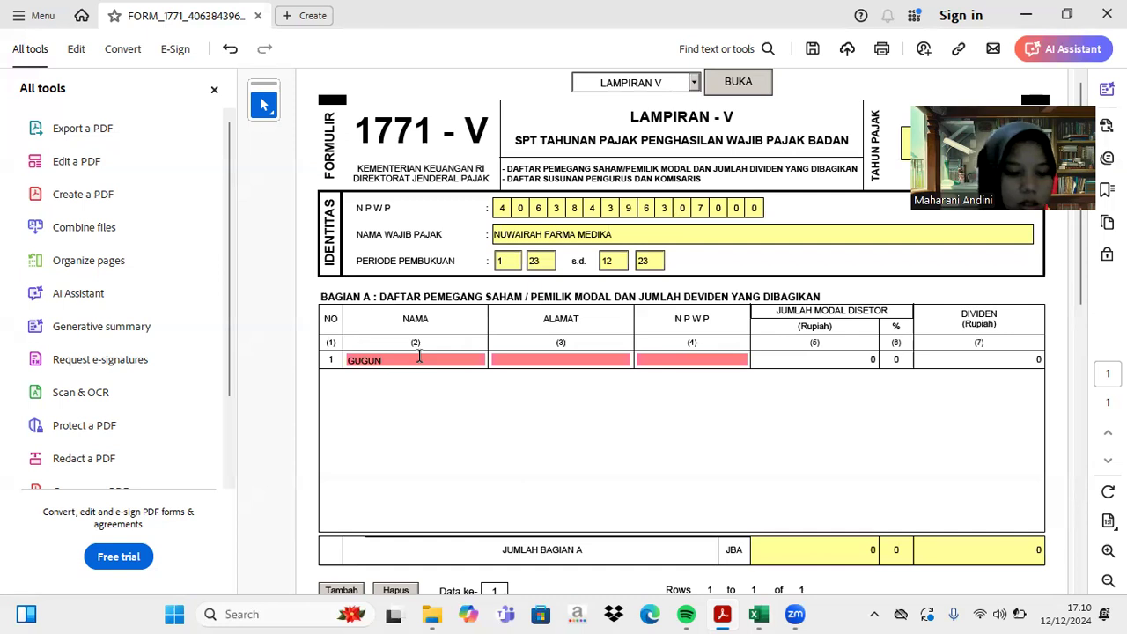
{"action": "key", "text": "Tab"}
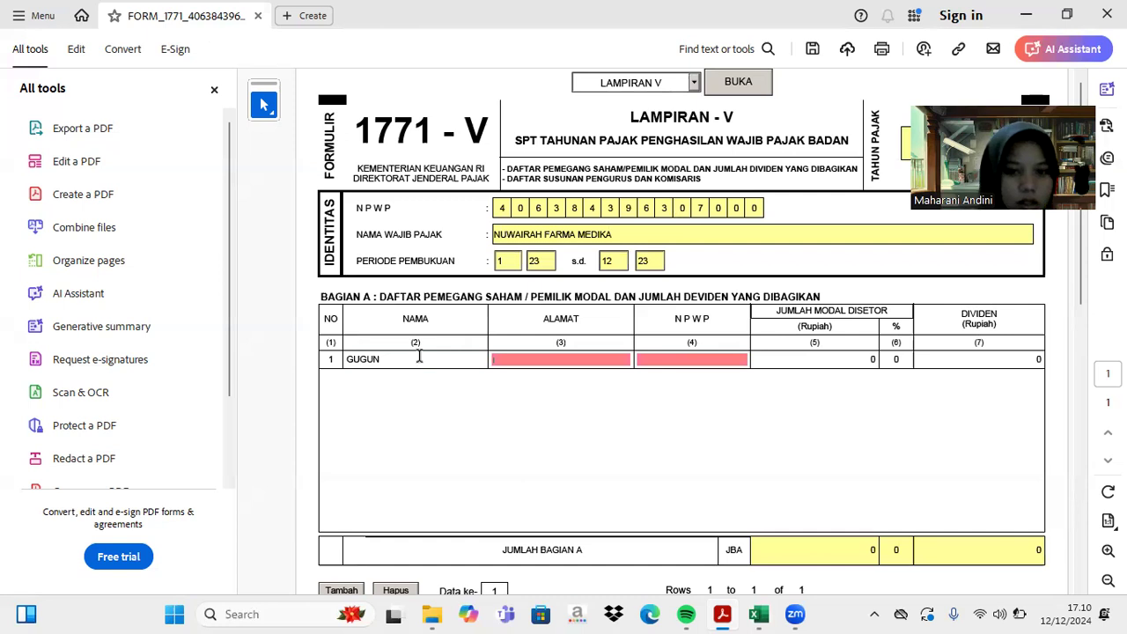
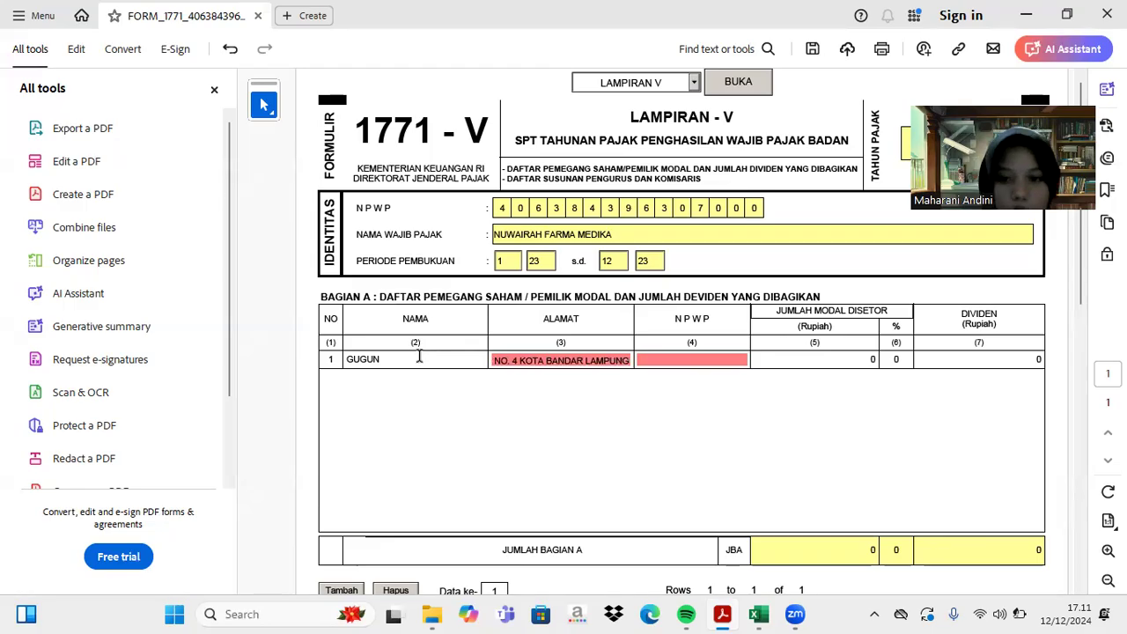
{"action": "left_click", "coordinate": [651, 361]}
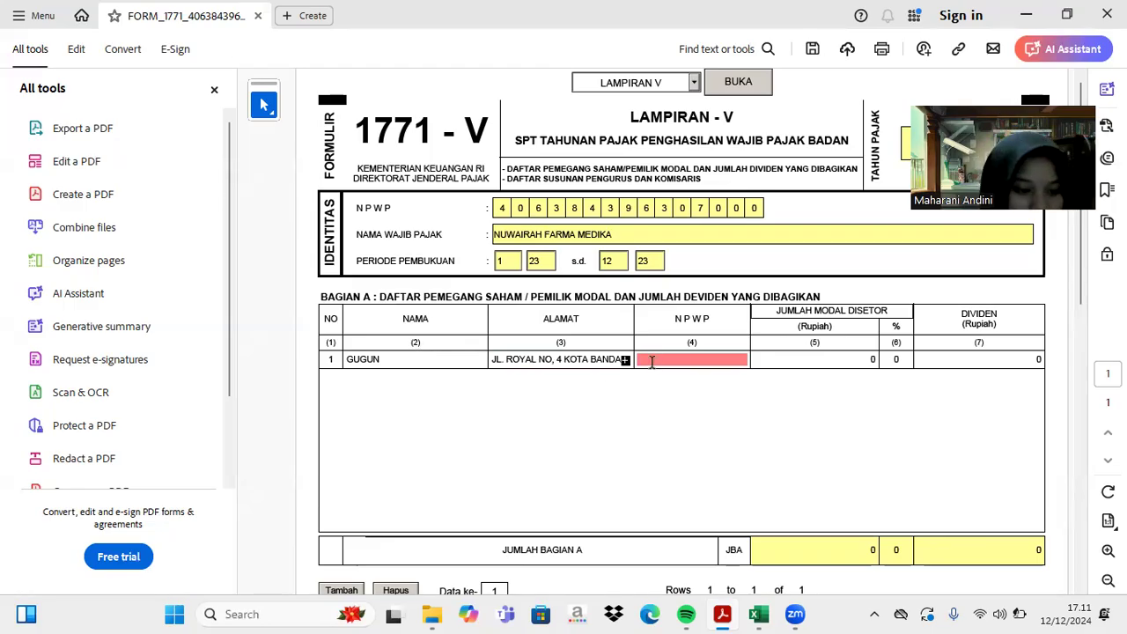
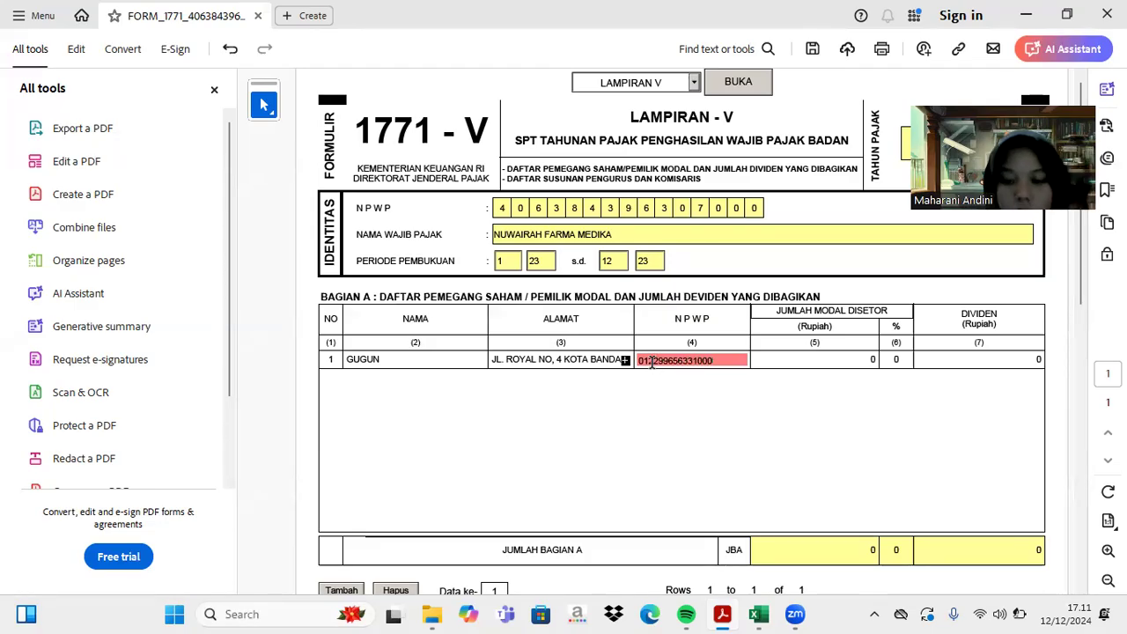
{"action": "key", "text": "Return"}
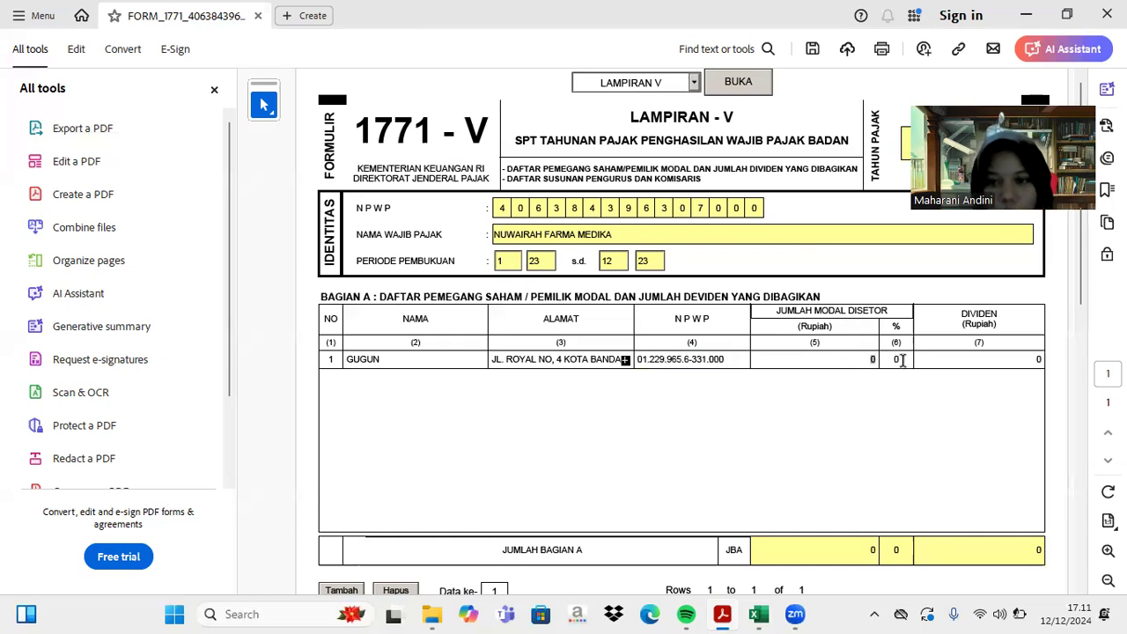
- Enter the first shareholder's 30% ownership share, checked against the Excel equity rows
{"action": "left_click", "coordinate": [758, 613]}
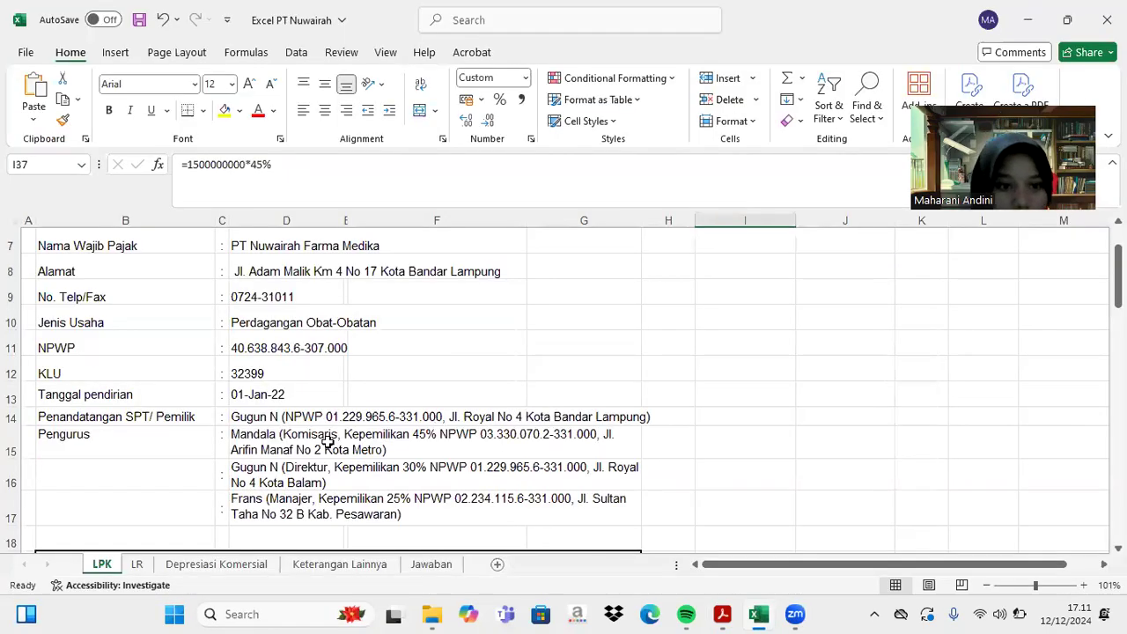
{"action": "left_click", "coordinate": [405, 469]}
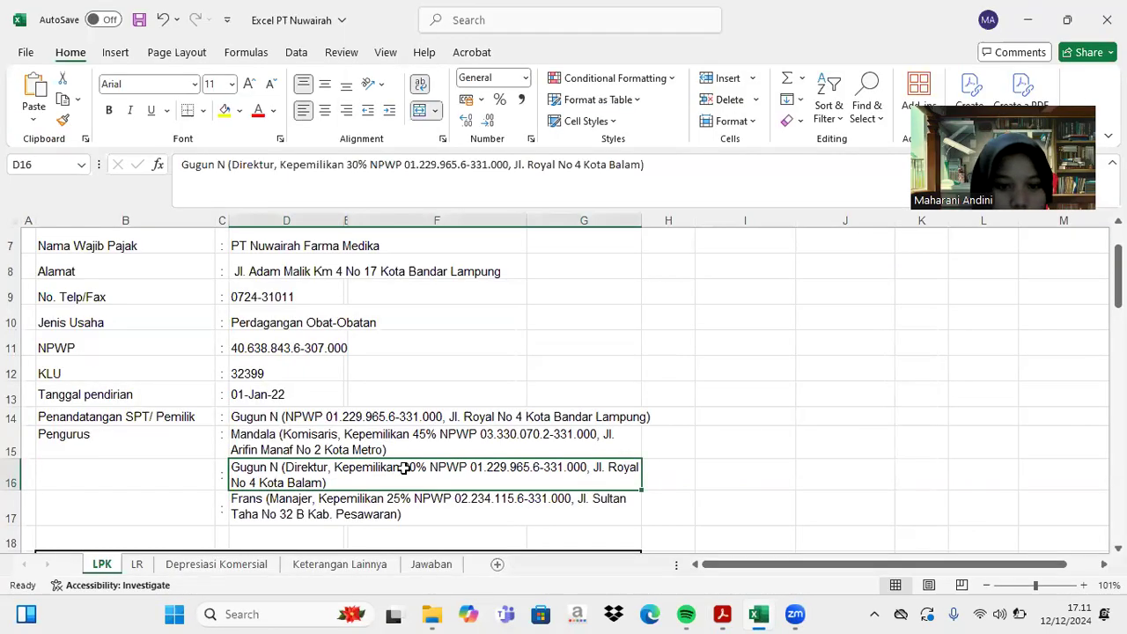
{"action": "left_click", "coordinate": [722, 613]}
{"action": "left_click", "coordinate": [897, 359]}
{"action": "type", "text": "30"}
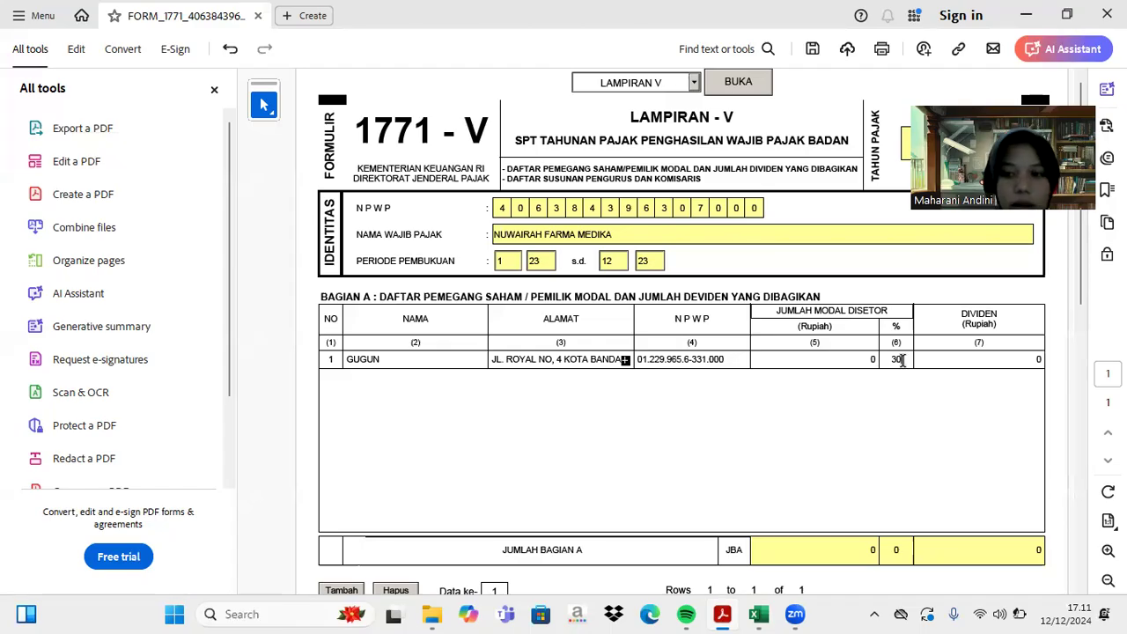
{"action": "mouse_move", "coordinate": [761, 613]}
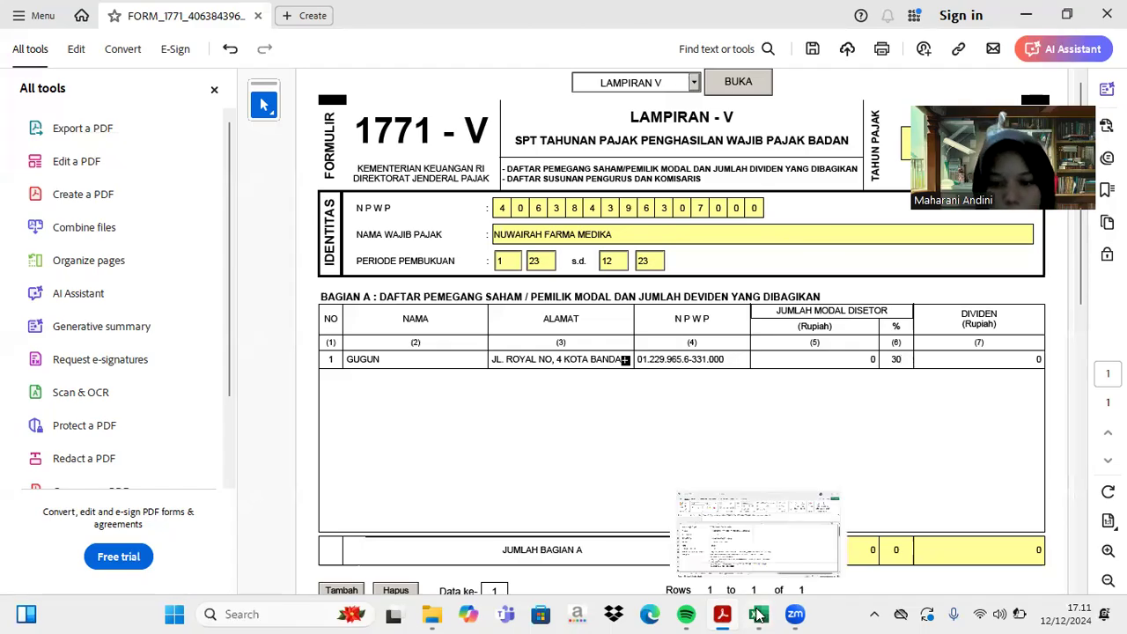
{"action": "left_click", "coordinate": [753, 572]}
{"action": "scroll", "coordinate": [737, 503], "scroll_direction": "down", "scroll_amount": 7}
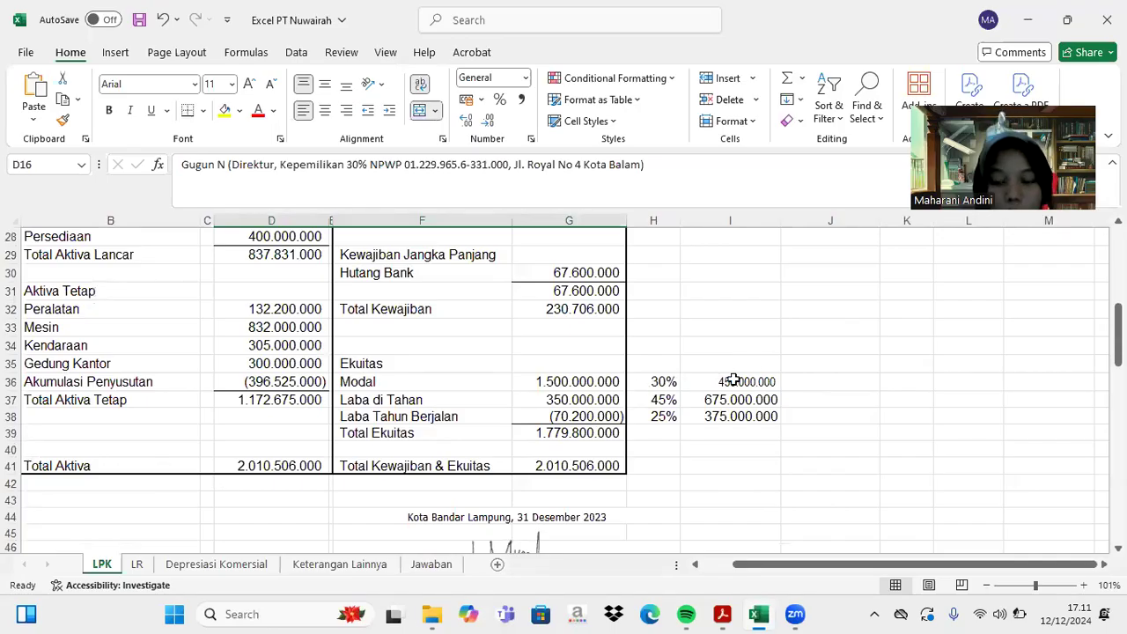
- Record 450000000 paid-in capital for the first shareholder
{"action": "left_click", "coordinate": [722, 614]}
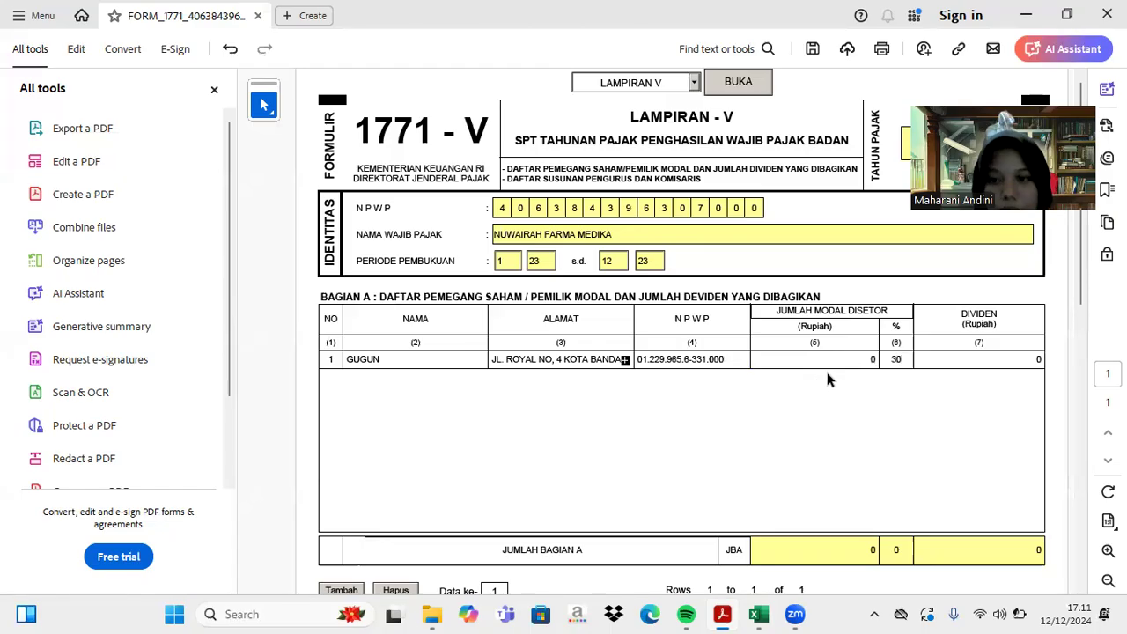
{"action": "left_click", "coordinate": [869, 359]}
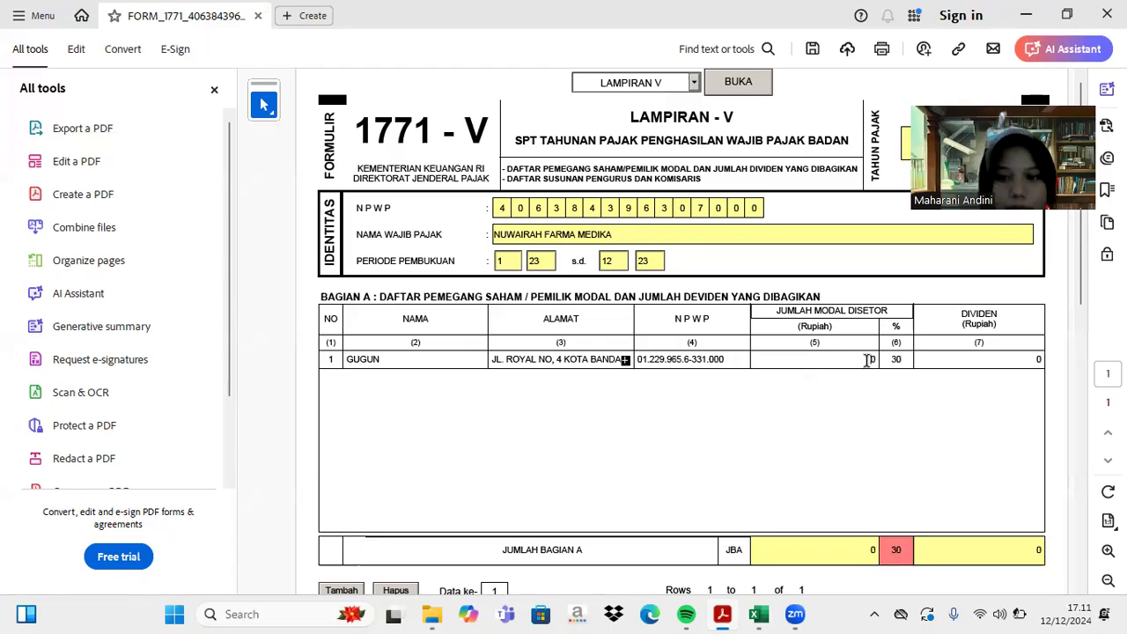
{"action": "type", "text": "450000000"}
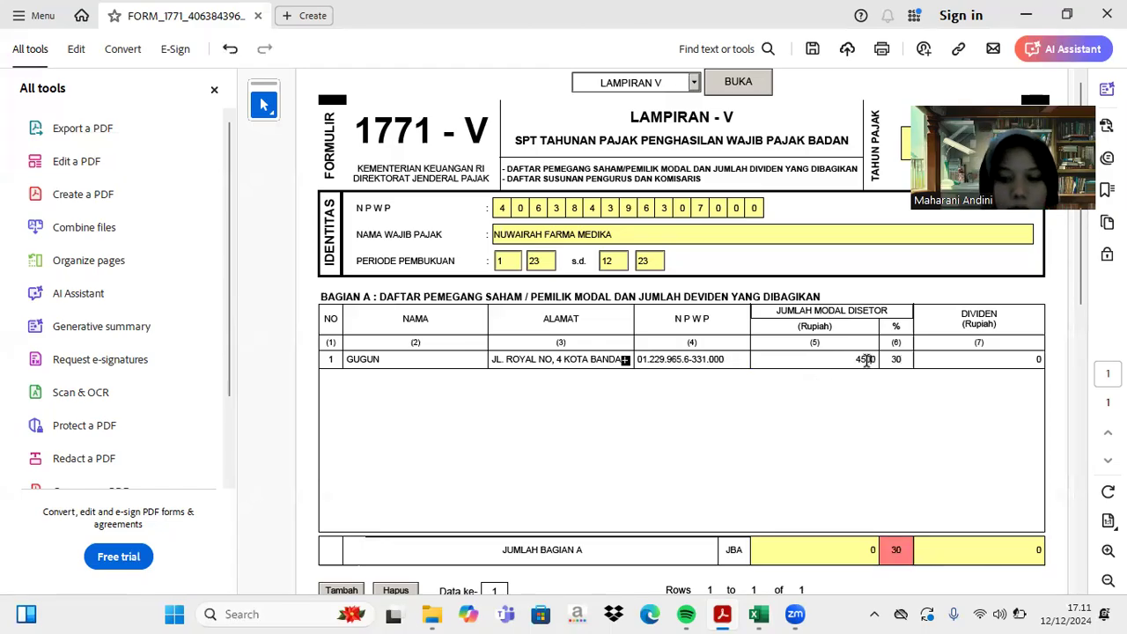
{"action": "key", "text": "Return"}
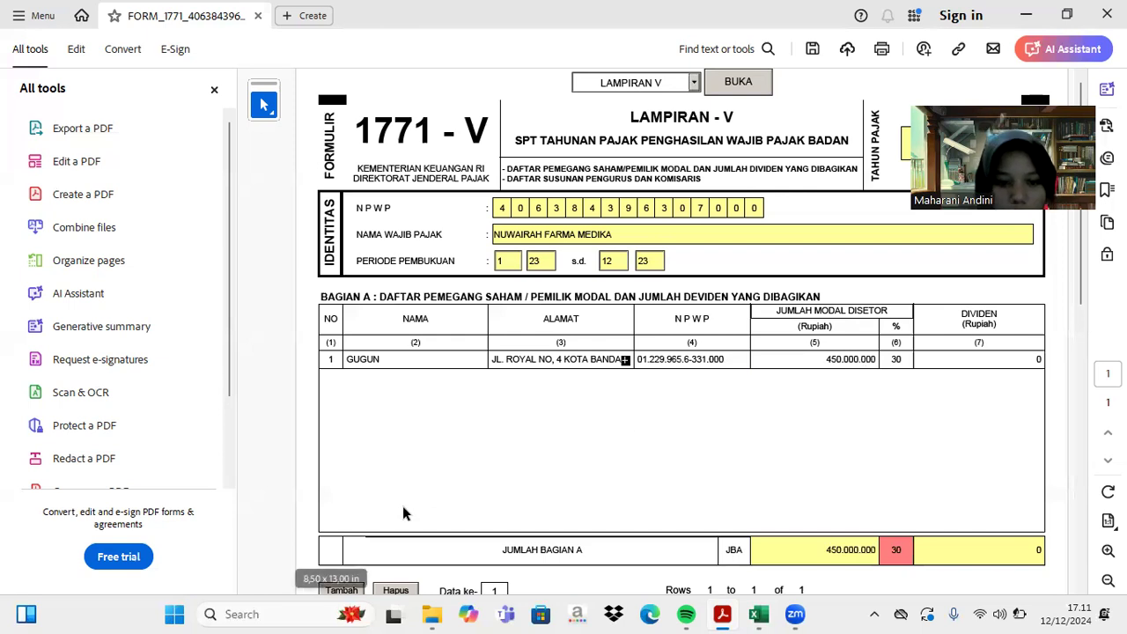
{"action": "scroll", "coordinate": [405, 506], "scroll_direction": "down", "scroll_amount": 3}
- Add a second Bagian A row with the shareholder's name, address and NPWP
{"action": "left_click", "coordinate": [343, 469]}
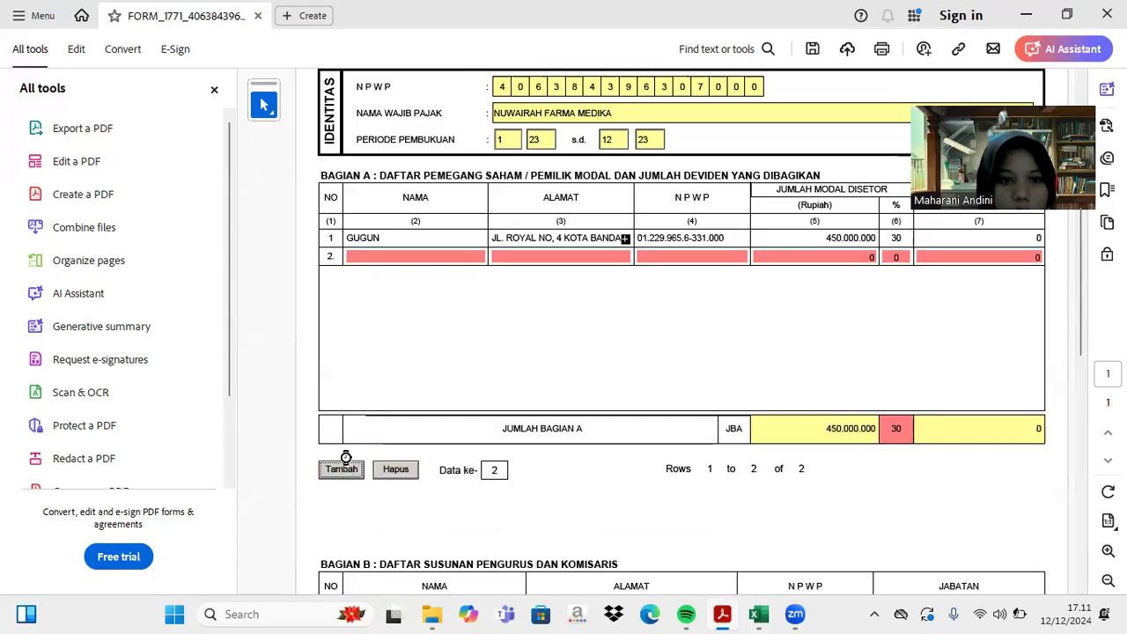
{"action": "left_click", "coordinate": [368, 257]}
{"action": "type", "text": "MA"}
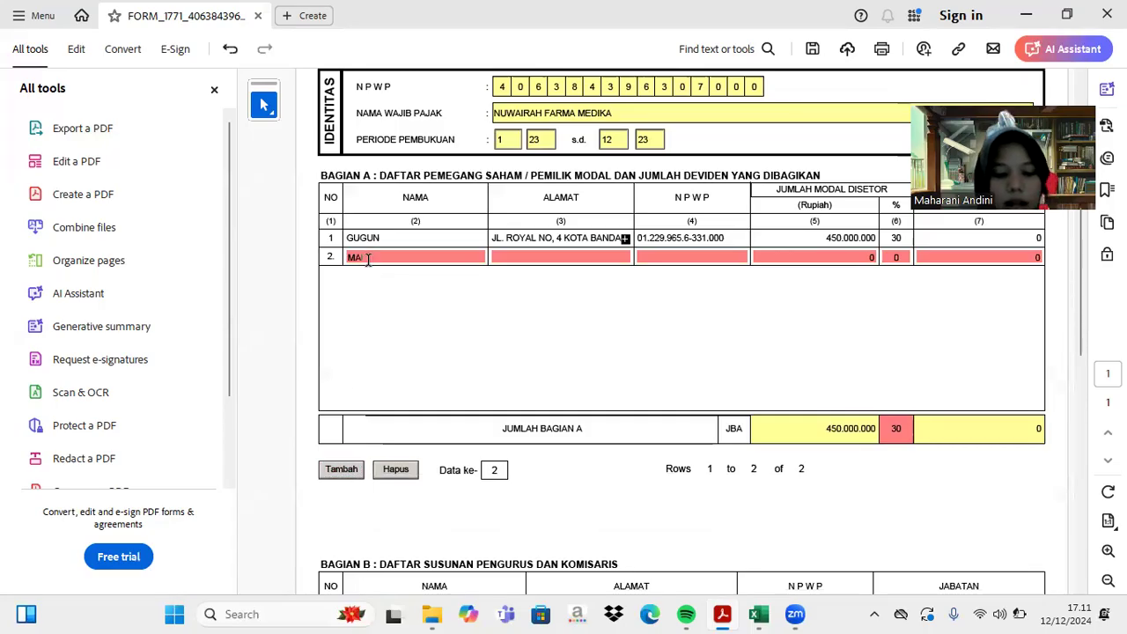
{"action": "type", "text": "NDALA"}
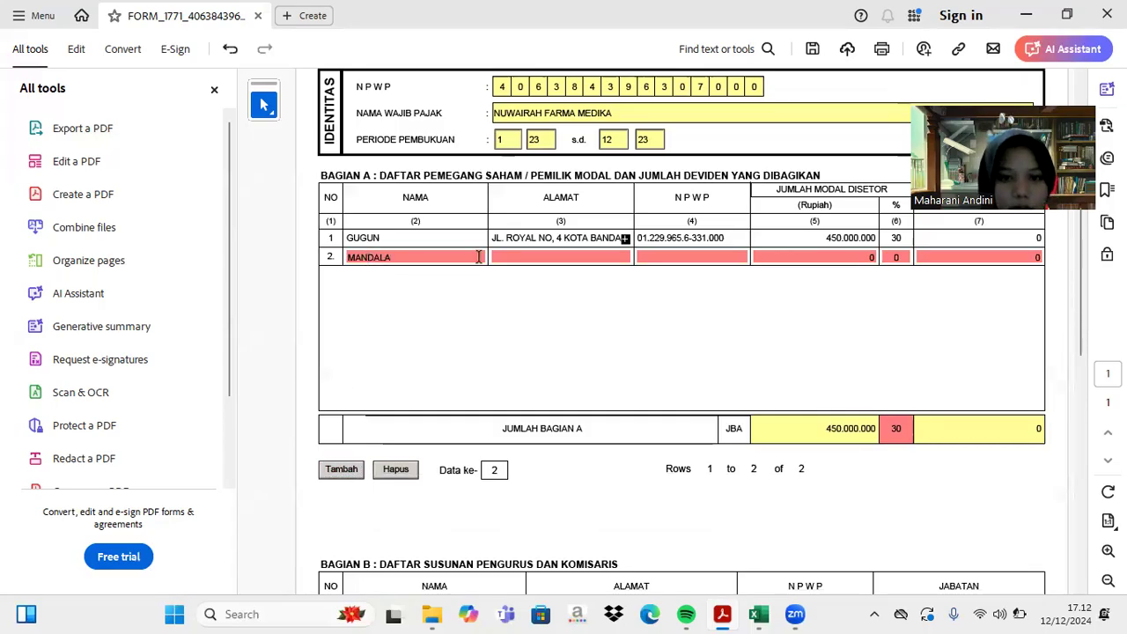
{"action": "left_click", "coordinate": [513, 254]}
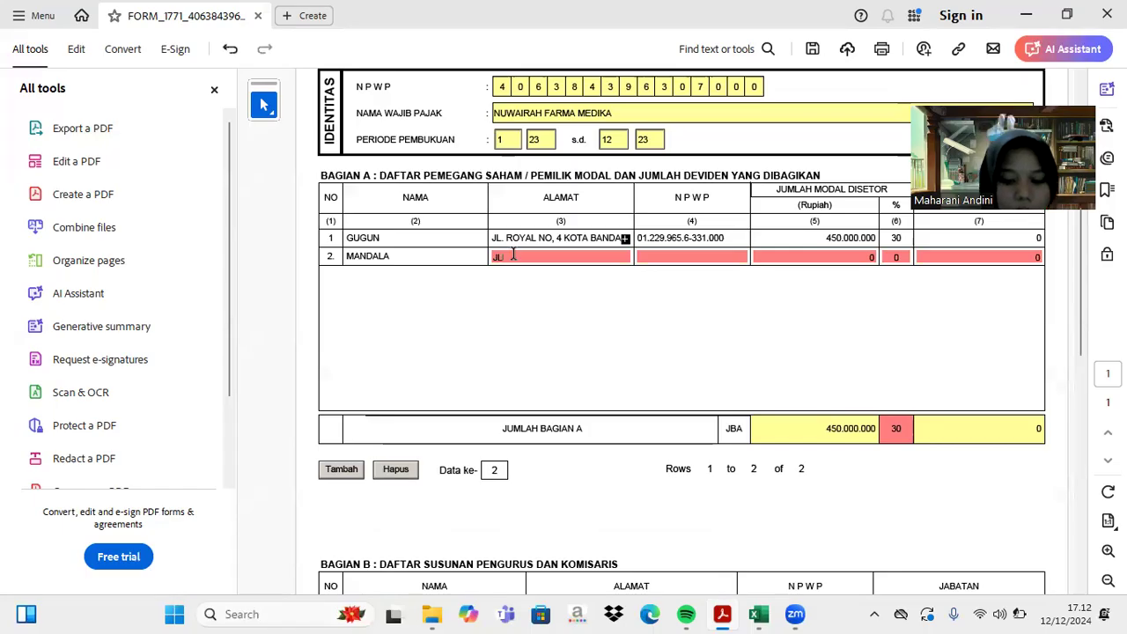
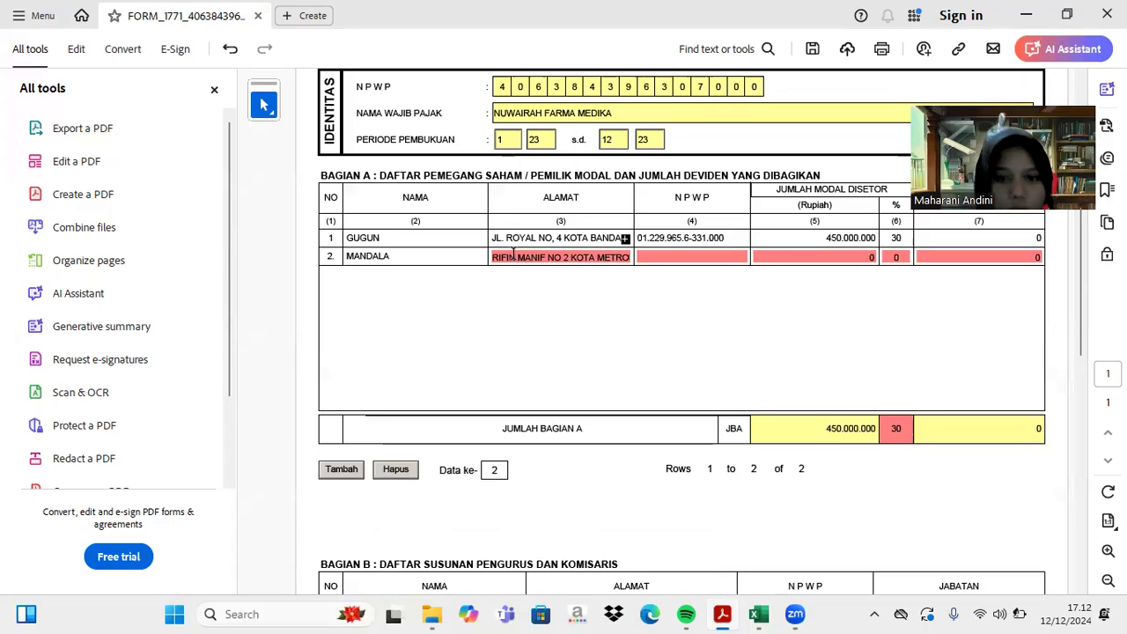
{"action": "left_click", "coordinate": [669, 256]}
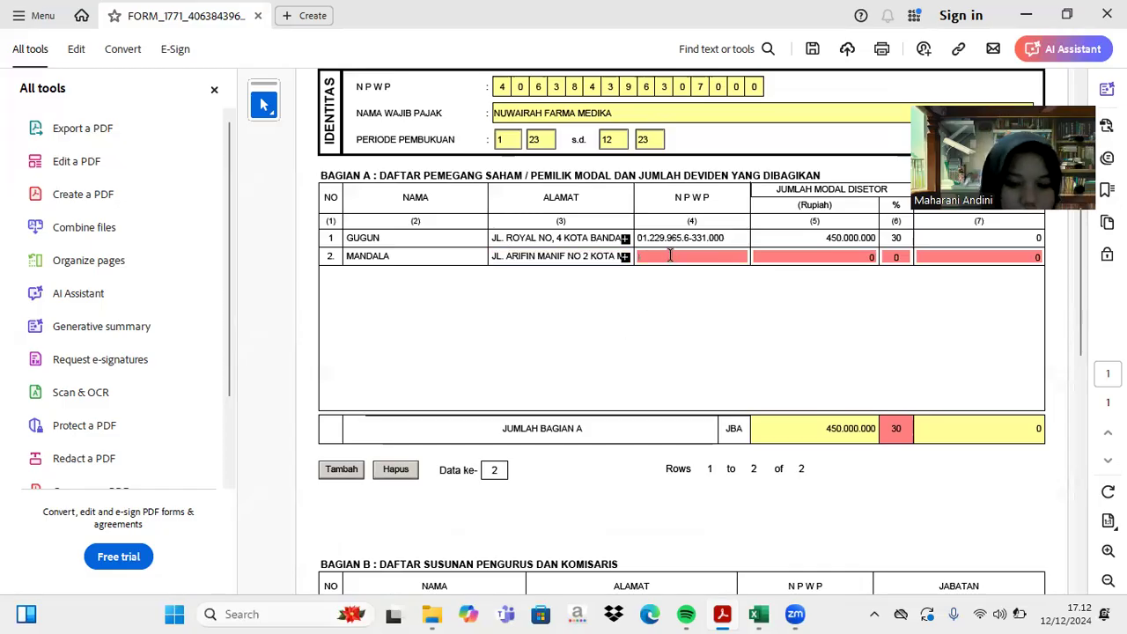
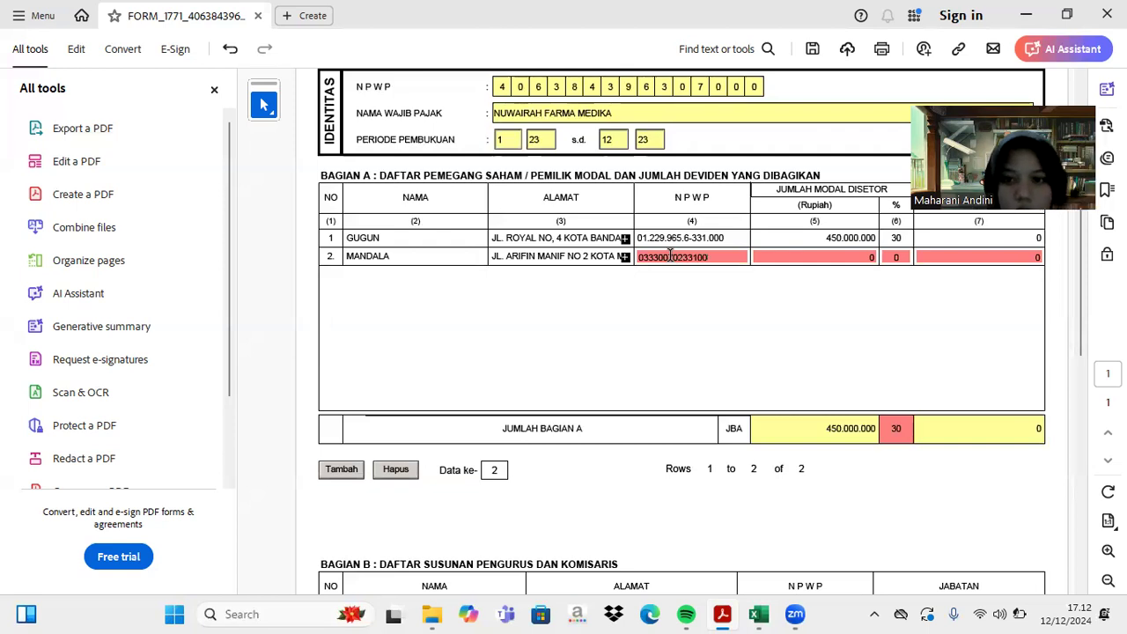
{"action": "key", "text": "Tab"}
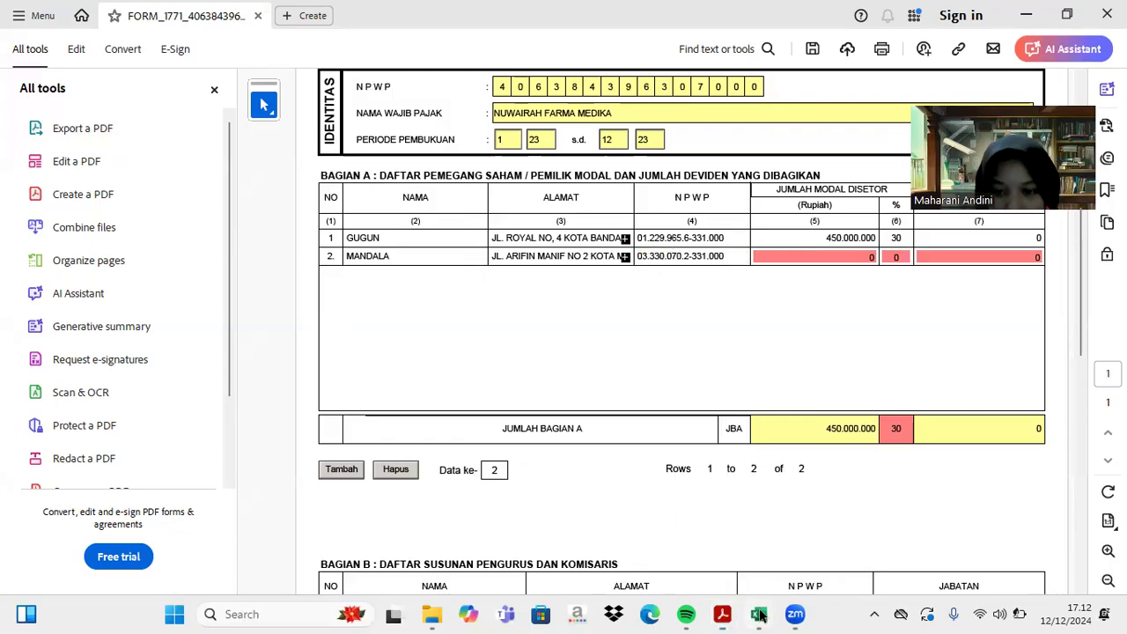
{"action": "key", "text": "alt+Tab"}
{"action": "scroll", "coordinate": [494, 335], "scroll_direction": "up", "scroll_amount": 5}
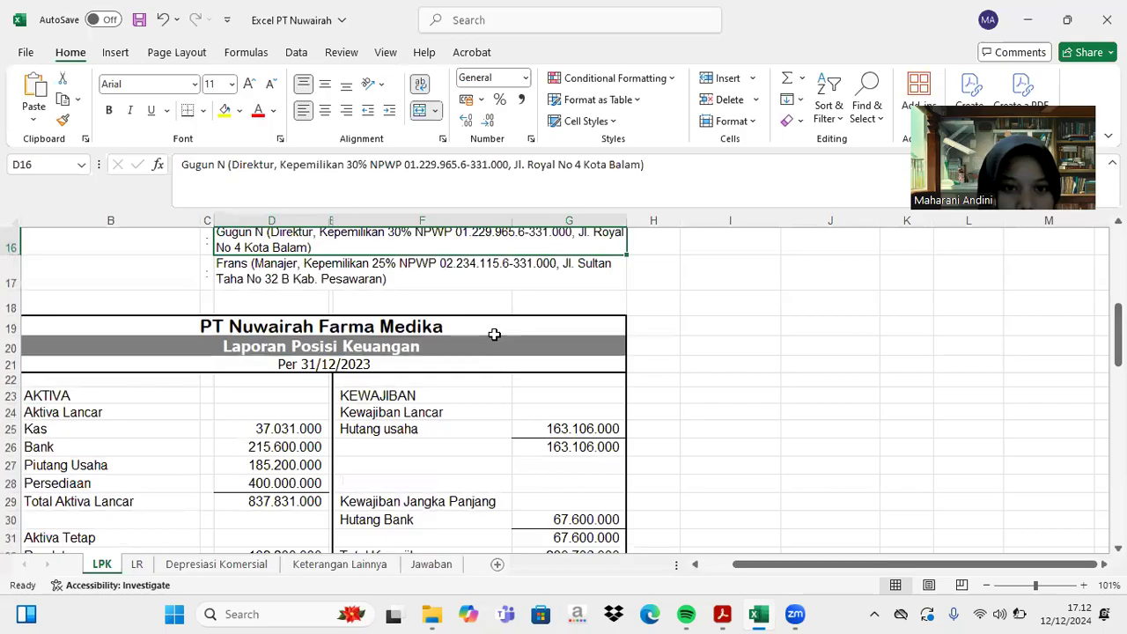
{"action": "left_click", "coordinate": [419, 243]}
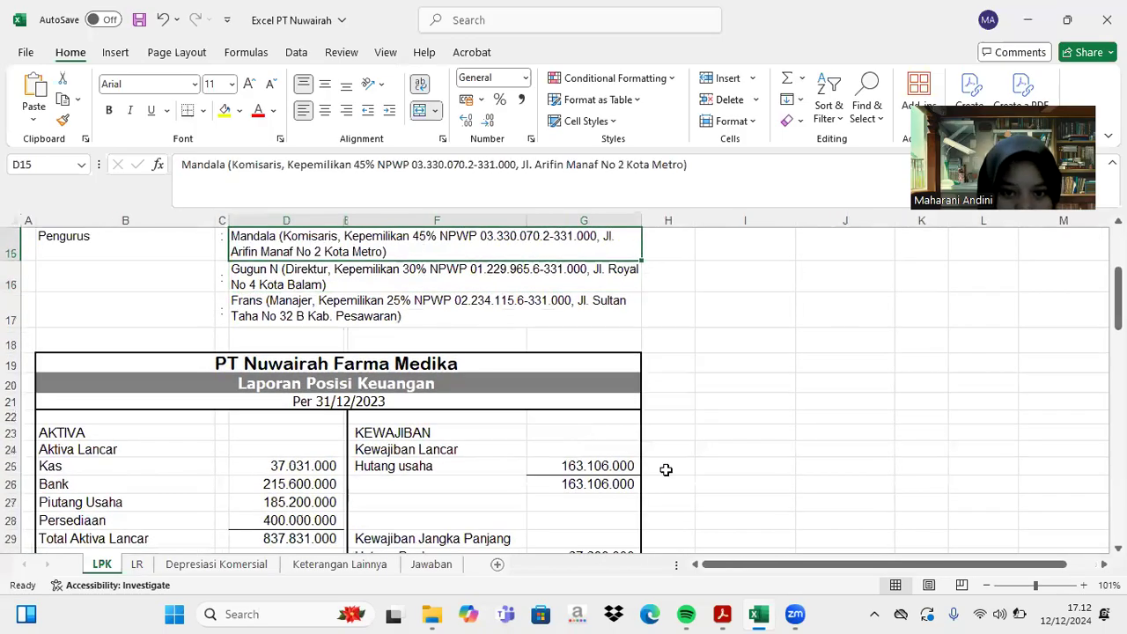
{"action": "scroll", "coordinate": [749, 385], "scroll_direction": "down", "scroll_amount": 4}
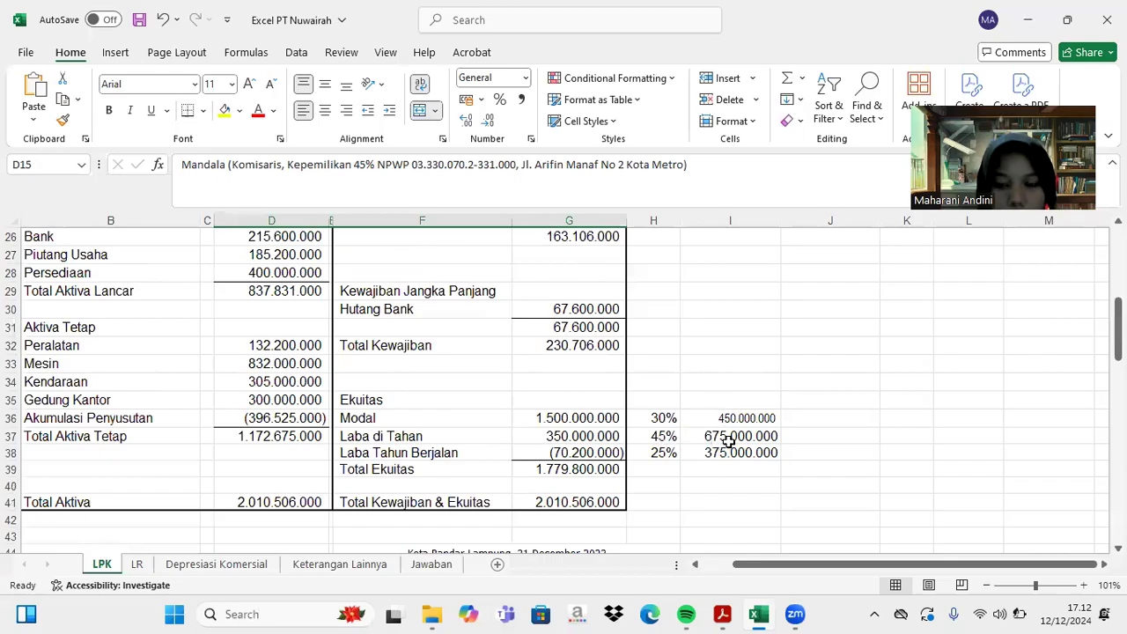
{"action": "left_click", "coordinate": [723, 613]}
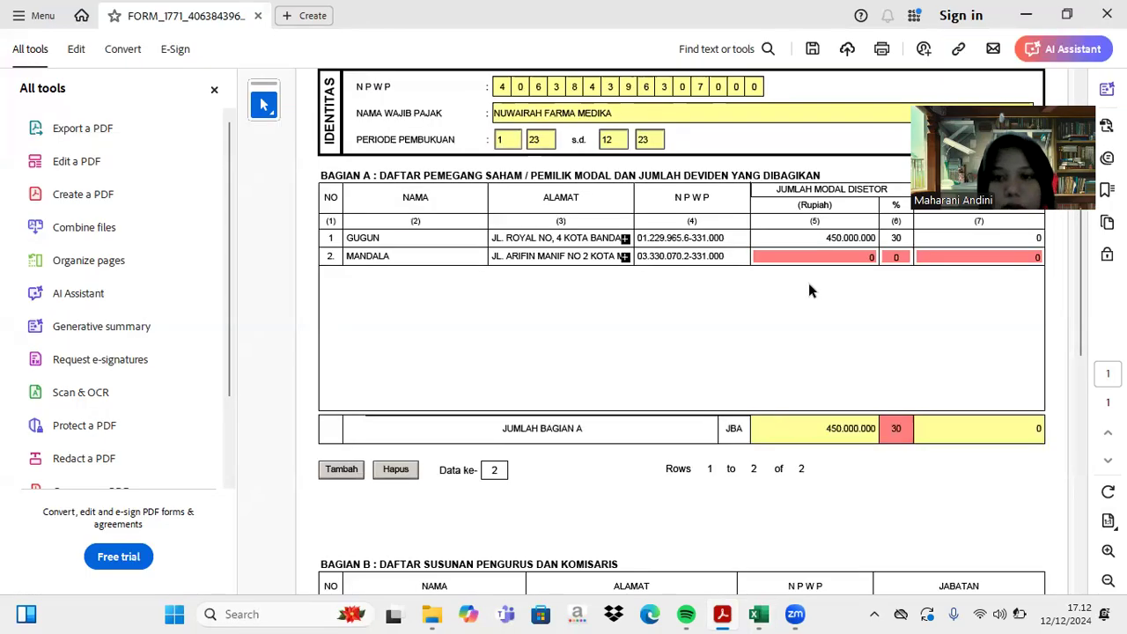
{"action": "left_click", "coordinate": [865, 254]}
{"action": "type", "text": "675"}
{"action": "type", "text": "000000"}
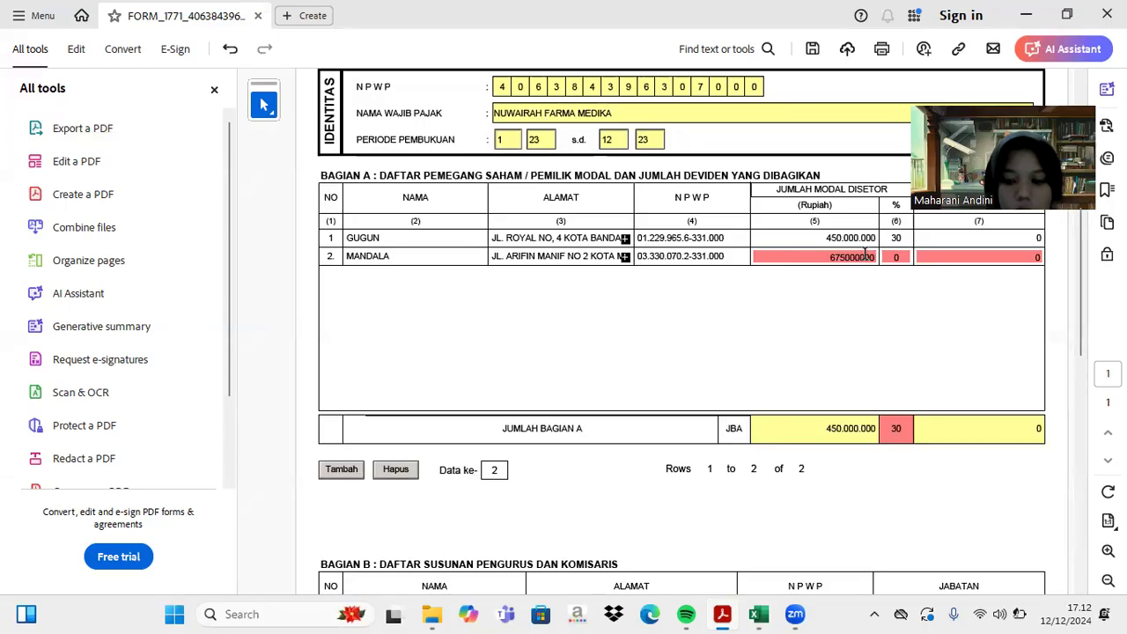
{"action": "key", "text": "Tab"}
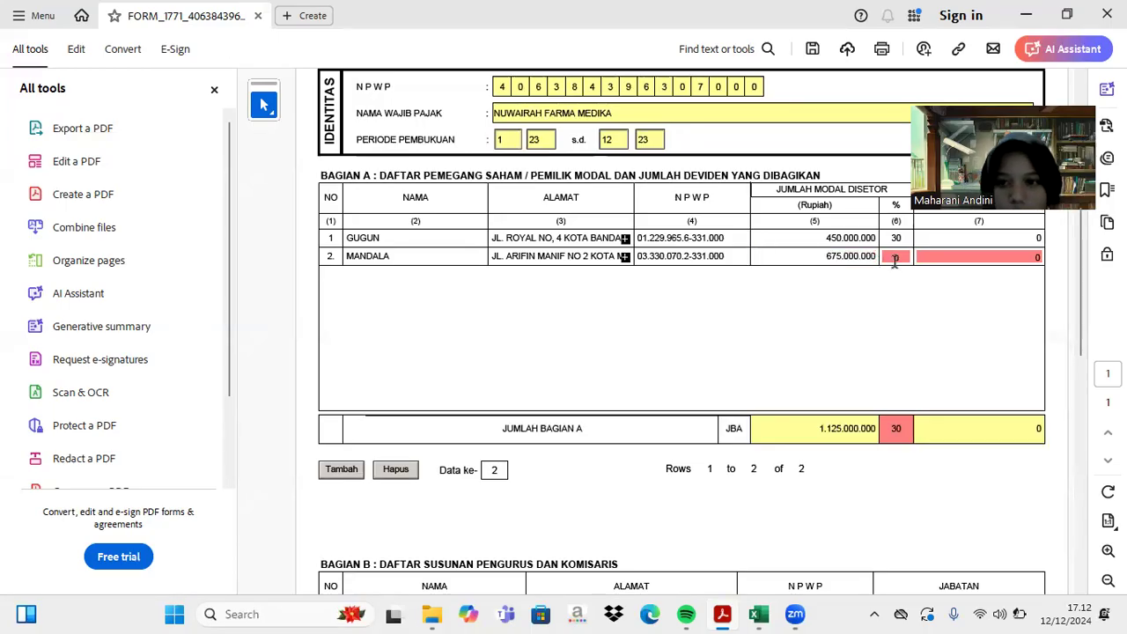
{"action": "type", "text": "45"}
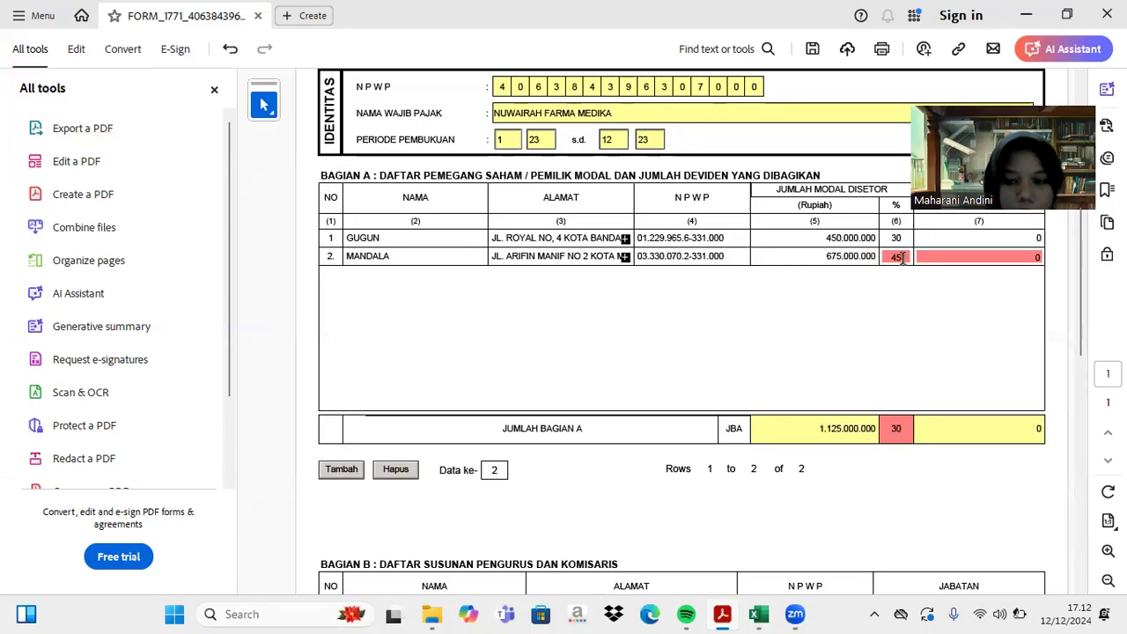
{"action": "left_click", "coordinate": [948, 254]}
{"action": "type", "text": "0"}
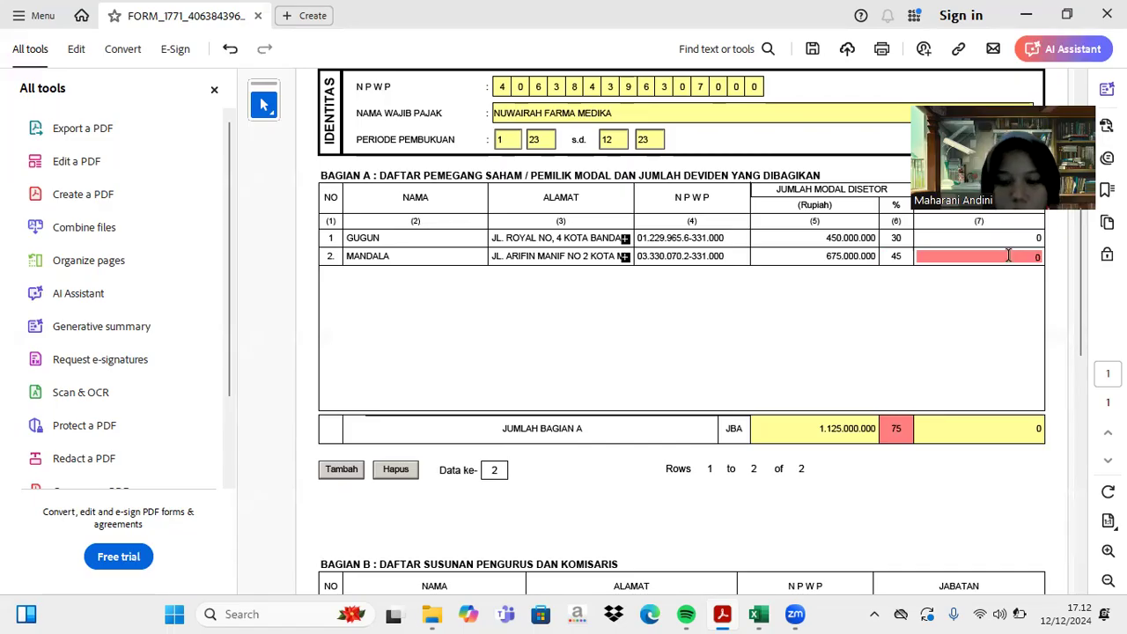
{"action": "key", "text": "Return"}
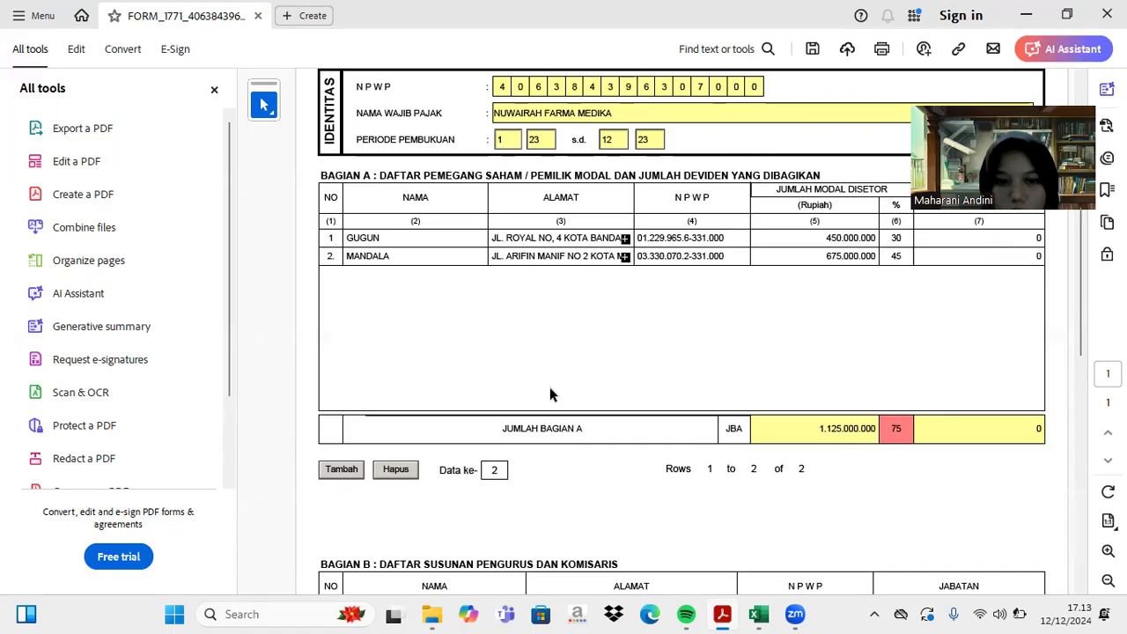
- Add a third Bagian A row with the shareholder's name, address and NPWP
{"action": "left_click", "coordinate": [341, 469]}
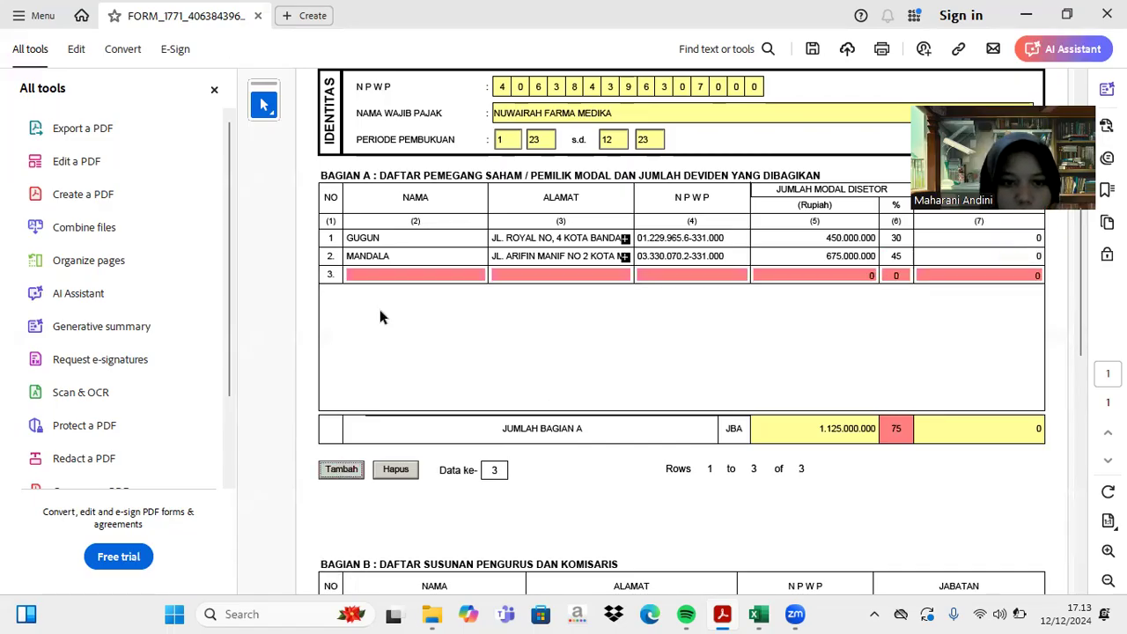
{"action": "left_click", "coordinate": [376, 273]}
{"action": "type", "text": "G"}
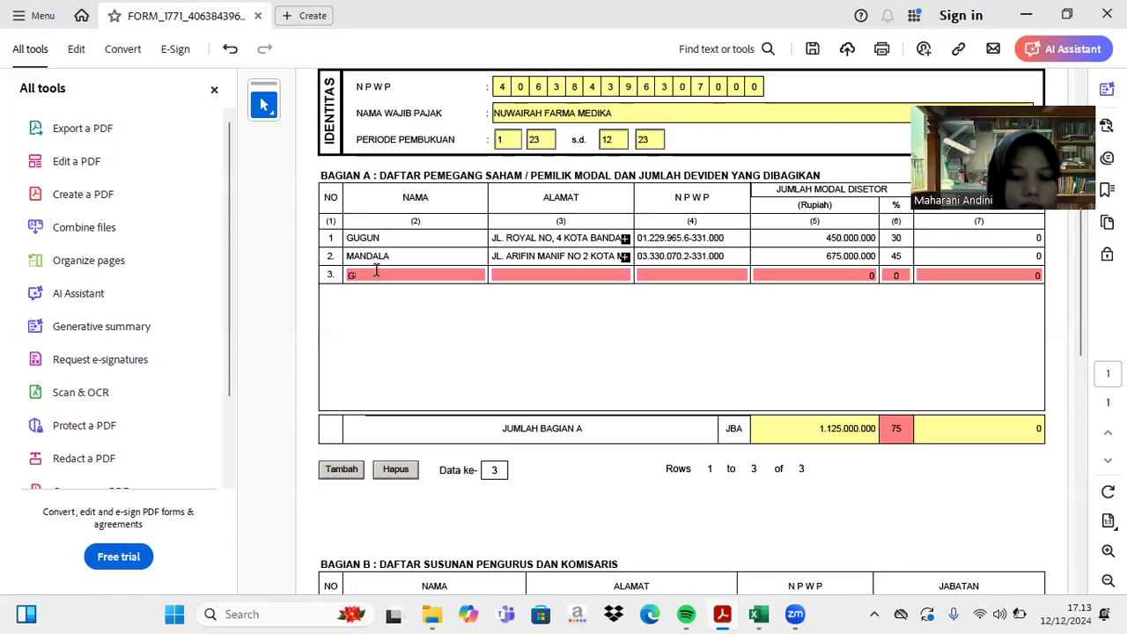
{"action": "type", "text": "RANS"}
{"action": "left_click", "coordinate": [498, 274]}
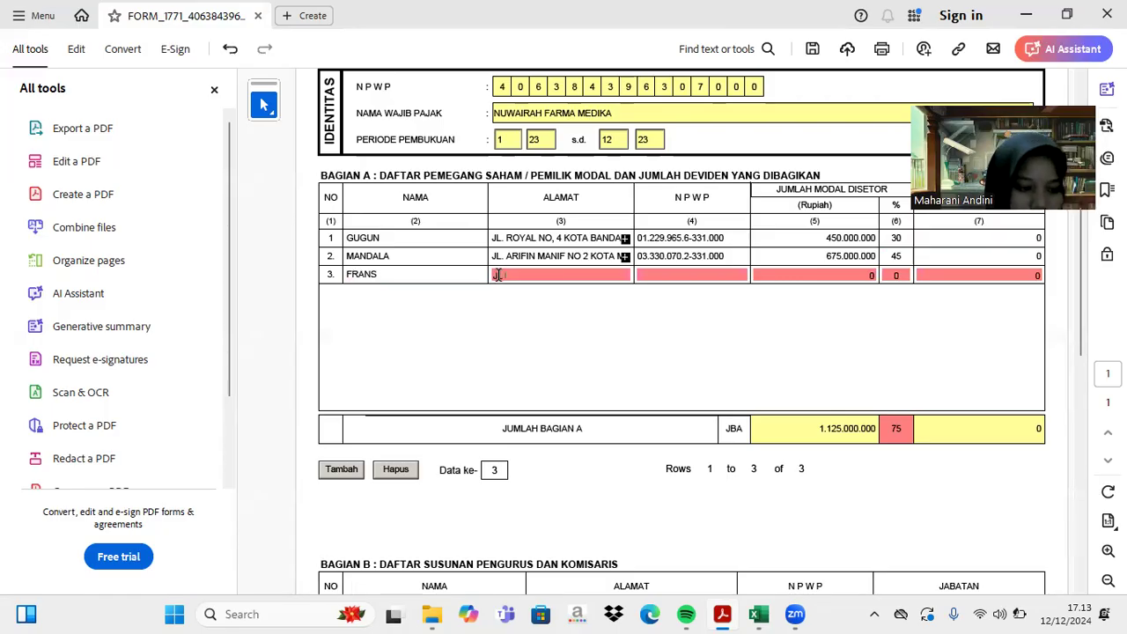
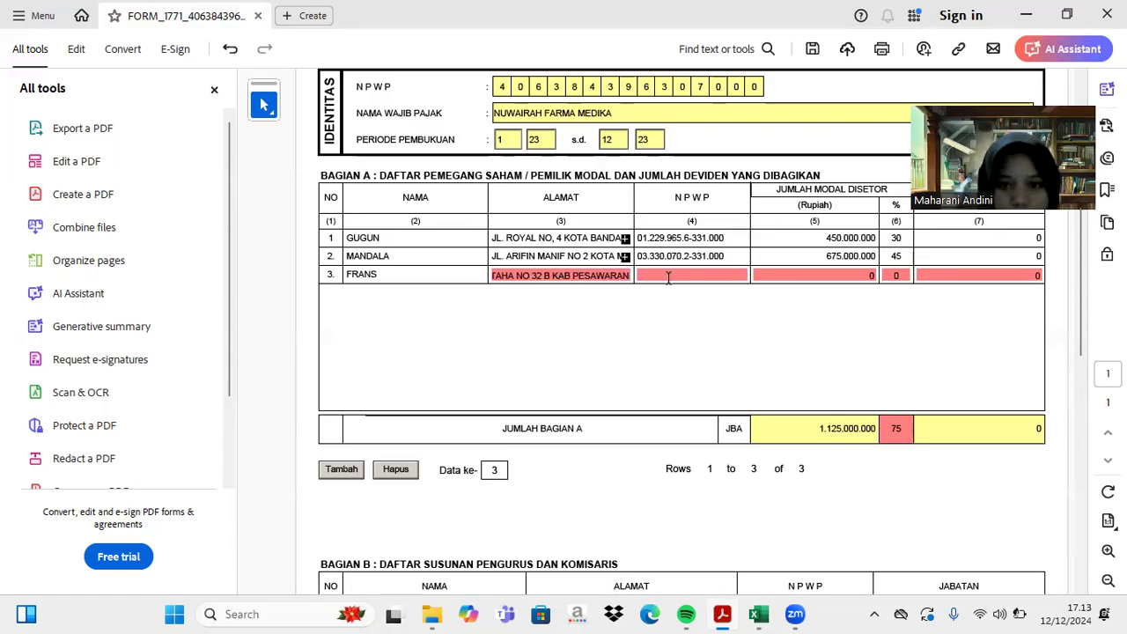
{"action": "left_click", "coordinate": [667, 276]}
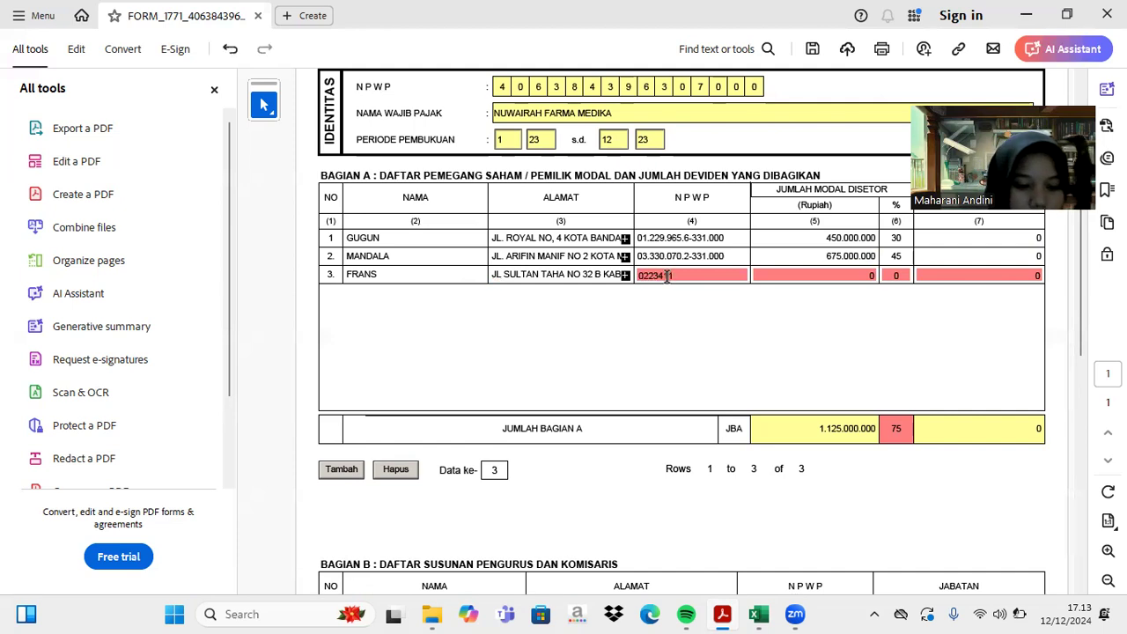
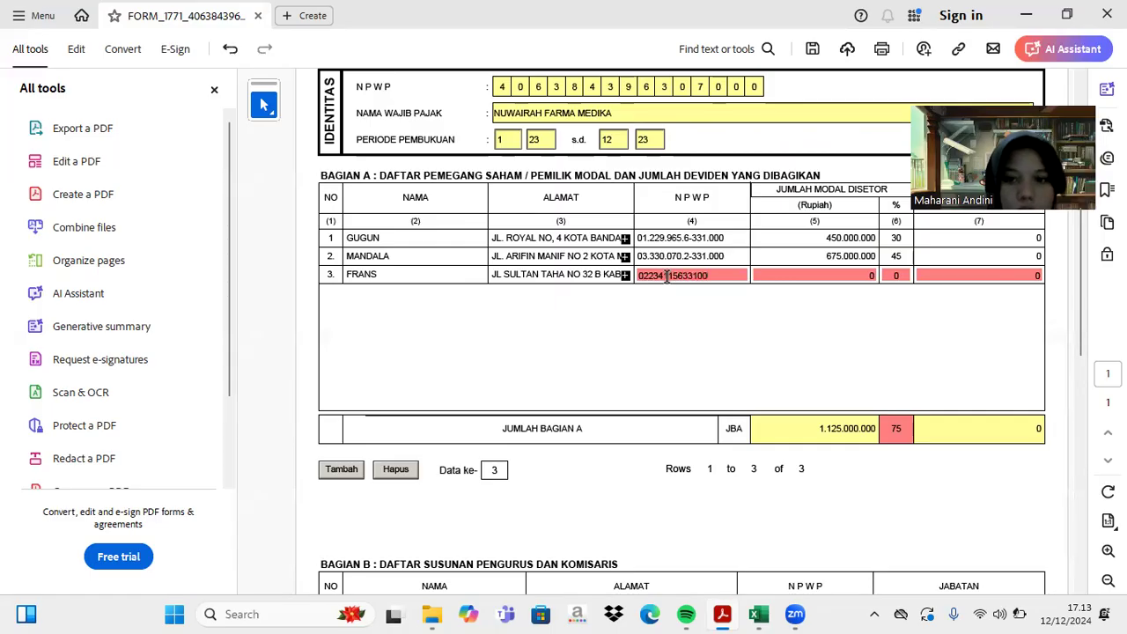
{"action": "left_click", "coordinate": [823, 273]}
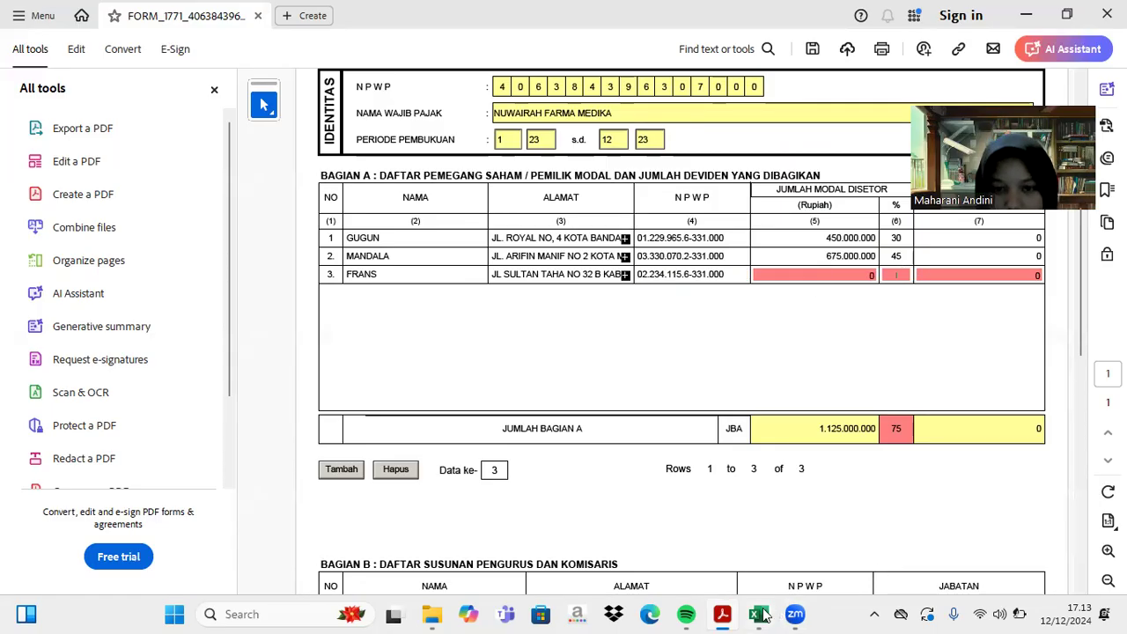
- Check the capital figures in the Excel balance sheet before returning to the form
{"action": "left_click", "coordinate": [760, 614]}
{"action": "scroll", "coordinate": [648, 475], "scroll_direction": "up", "scroll_amount": 3}
{"action": "scroll", "coordinate": [648, 475], "scroll_direction": "down", "scroll_amount": 4}
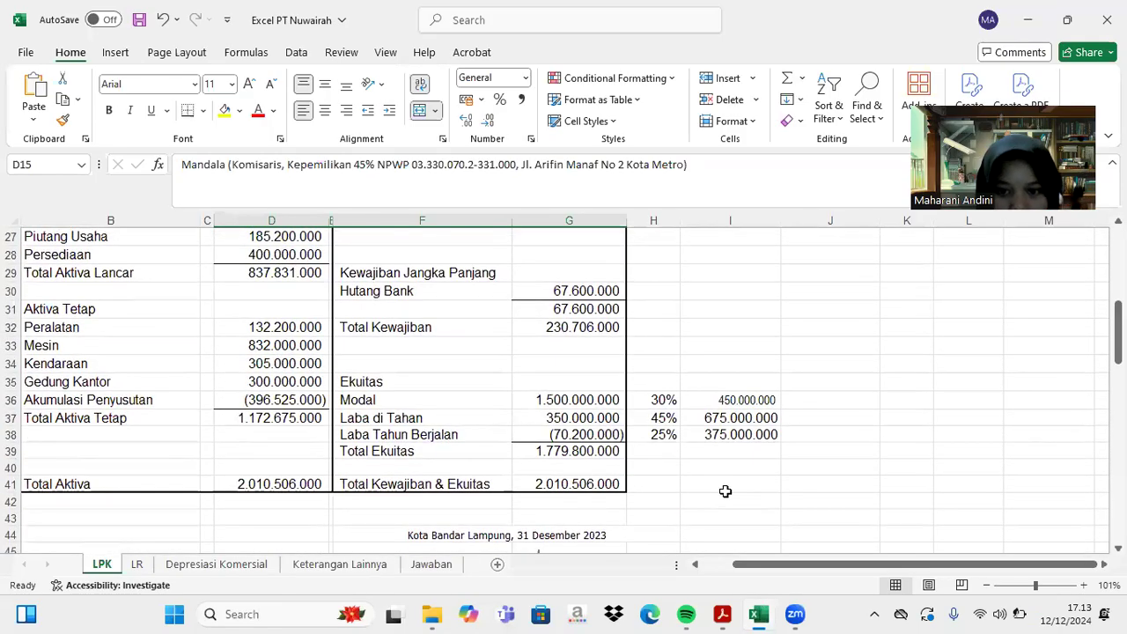
{"action": "mouse_move", "coordinate": [725, 615]}
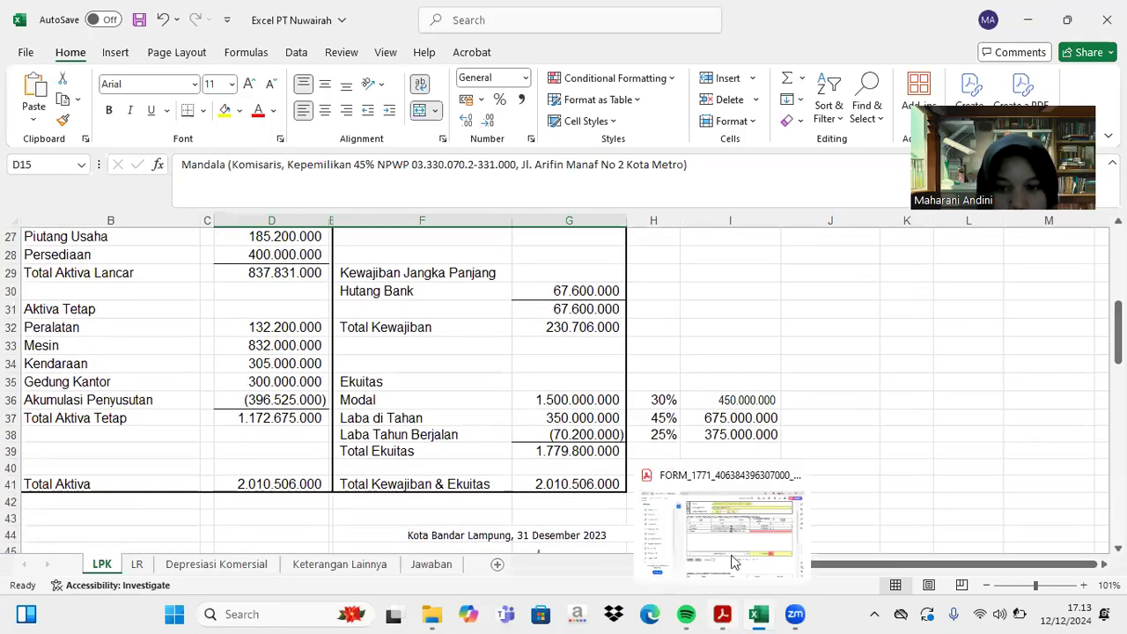
{"action": "left_click", "coordinate": [738, 500]}
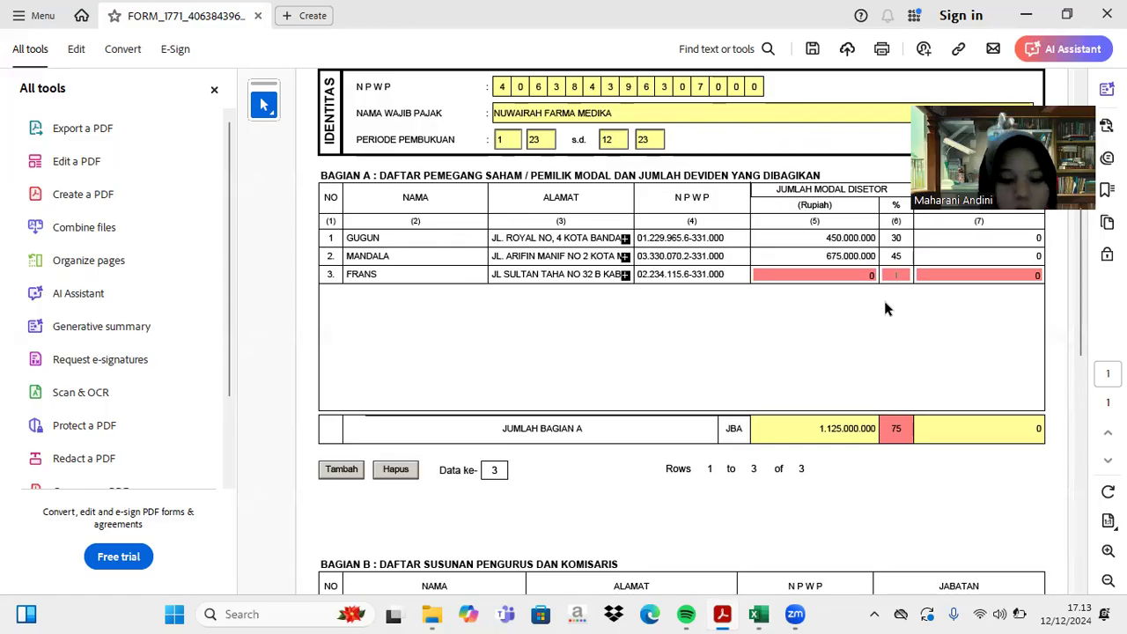
- Give the third shareholder 25% and 375.000.000 paid-in capital
{"action": "type", "text": "25"}
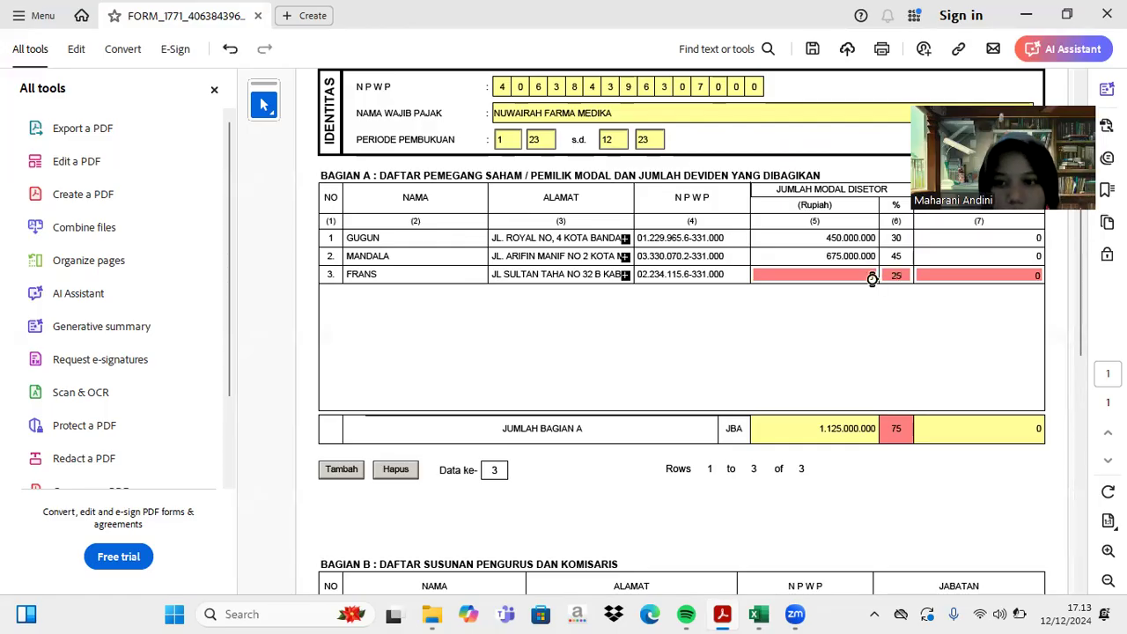
{"action": "left_click", "coordinate": [871, 275]}
{"action": "type", "text": "375.000."}
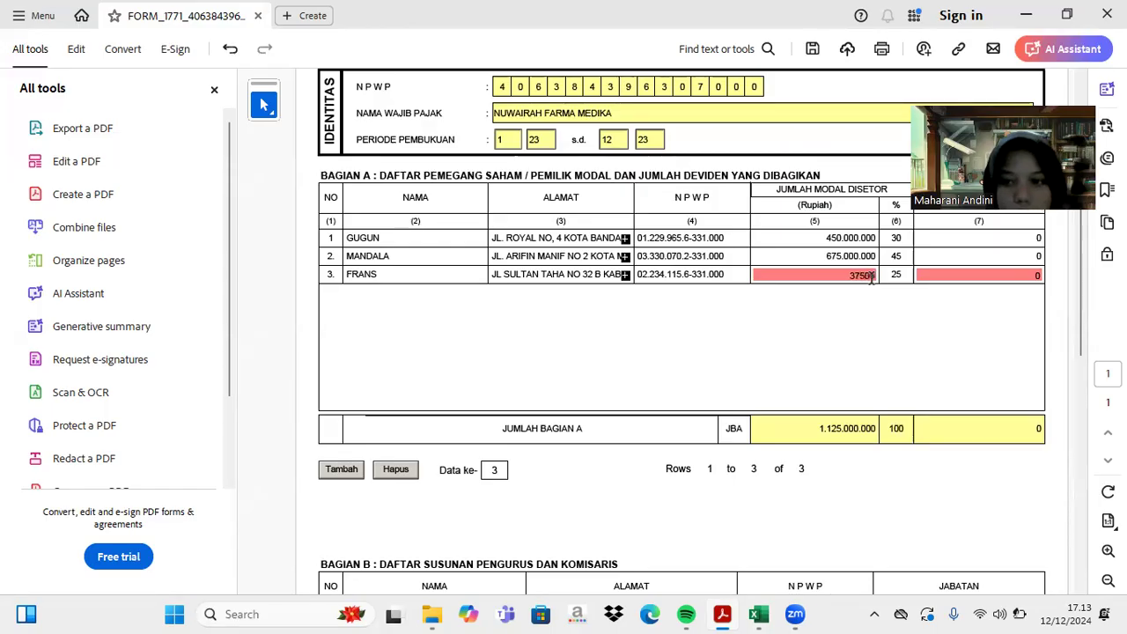
{"action": "type", "text": "0000"}
{"action": "key", "text": "Return"}
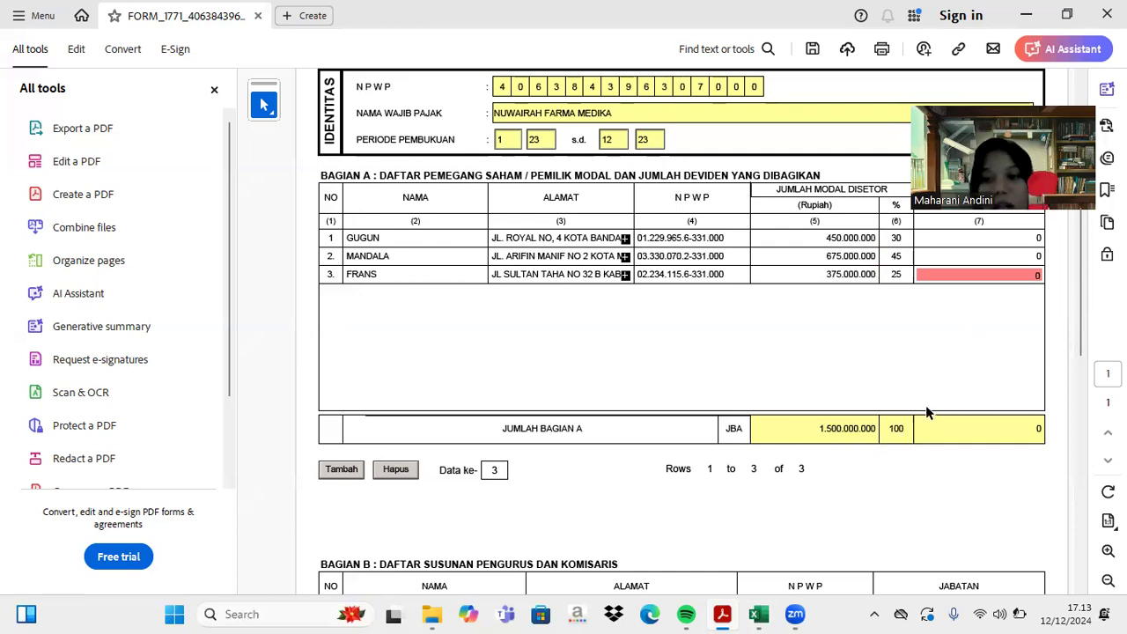
- Start Bagian B row 1 with the first shareholder's name and address copied from Bagian A
{"action": "scroll", "coordinate": [872, 416], "scroll_direction": "down", "scroll_amount": 3}
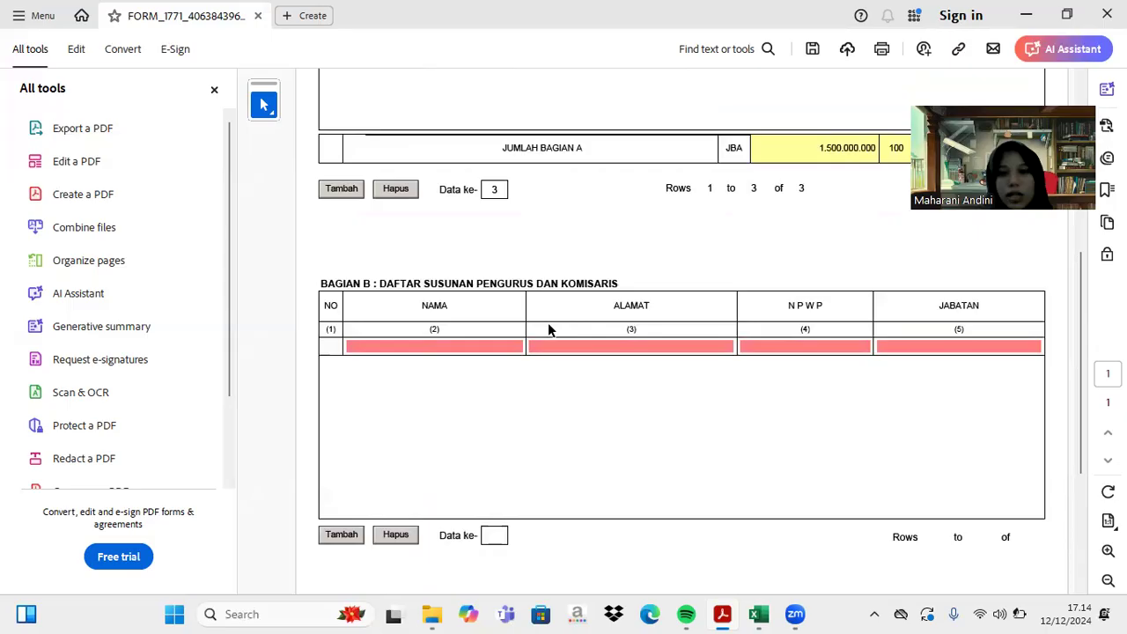
{"action": "left_click", "coordinate": [368, 344]}
{"action": "type", "text": "GUGUN"}
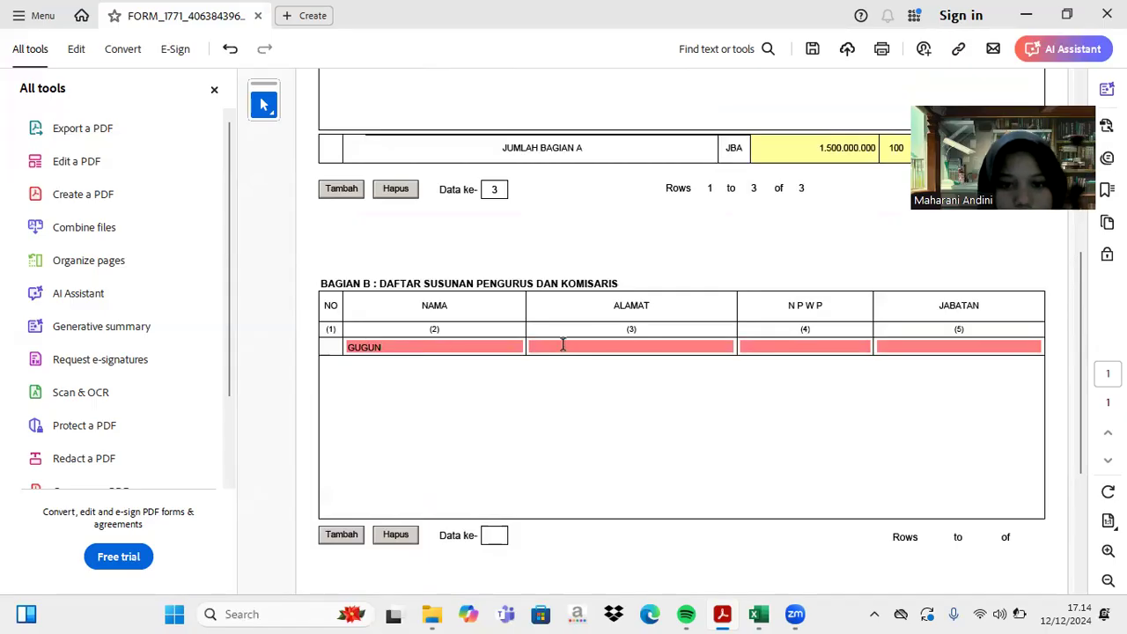
{"action": "scroll", "coordinate": [563, 344], "scroll_direction": "up", "scroll_amount": 5}
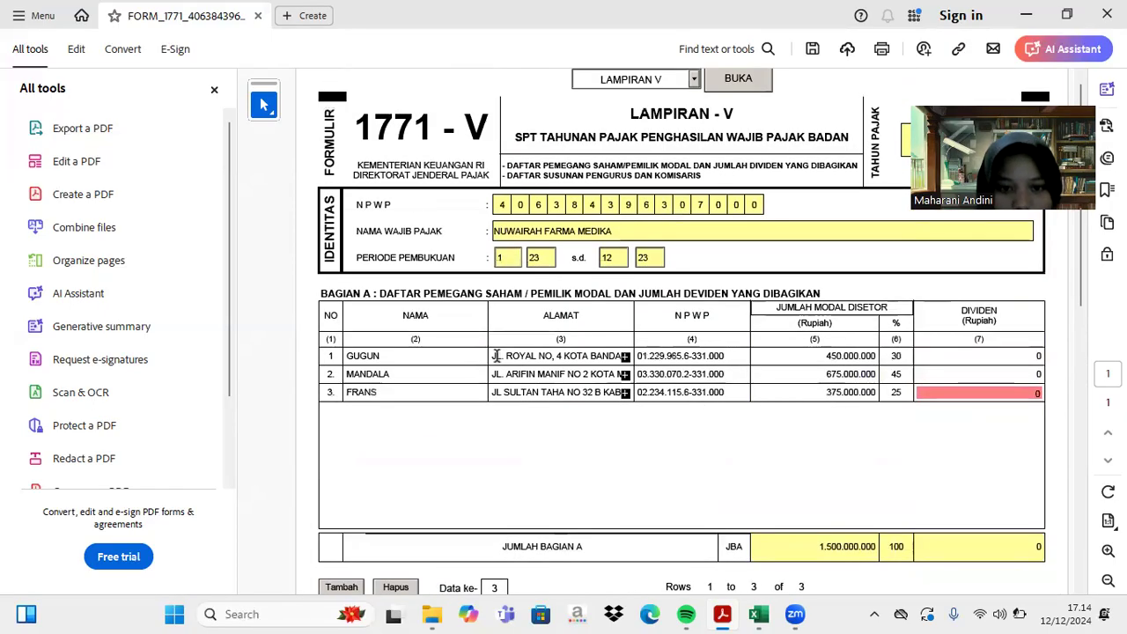
{"action": "left_click_drag", "start_coordinate": [492, 355], "coordinate": [661, 356]}
{"action": "key", "text": "ctrl+c"}
{"action": "scroll", "coordinate": [662, 356], "scroll_direction": "down", "scroll_amount": 5}
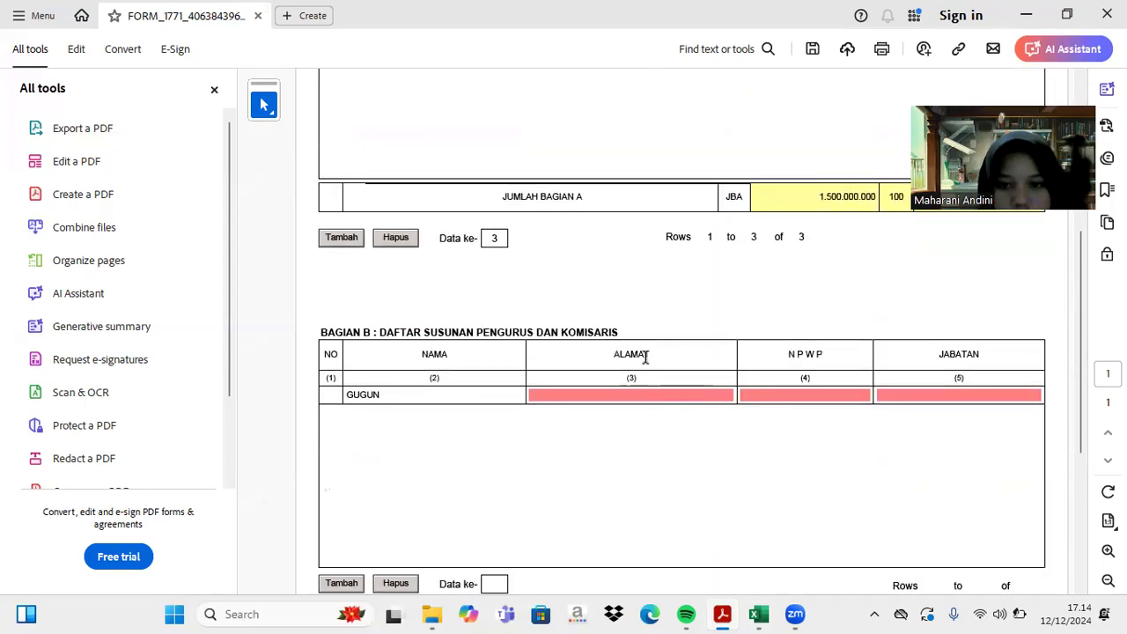
{"action": "left_click", "coordinate": [551, 393]}
{"action": "key", "text": "ctrl+v"}
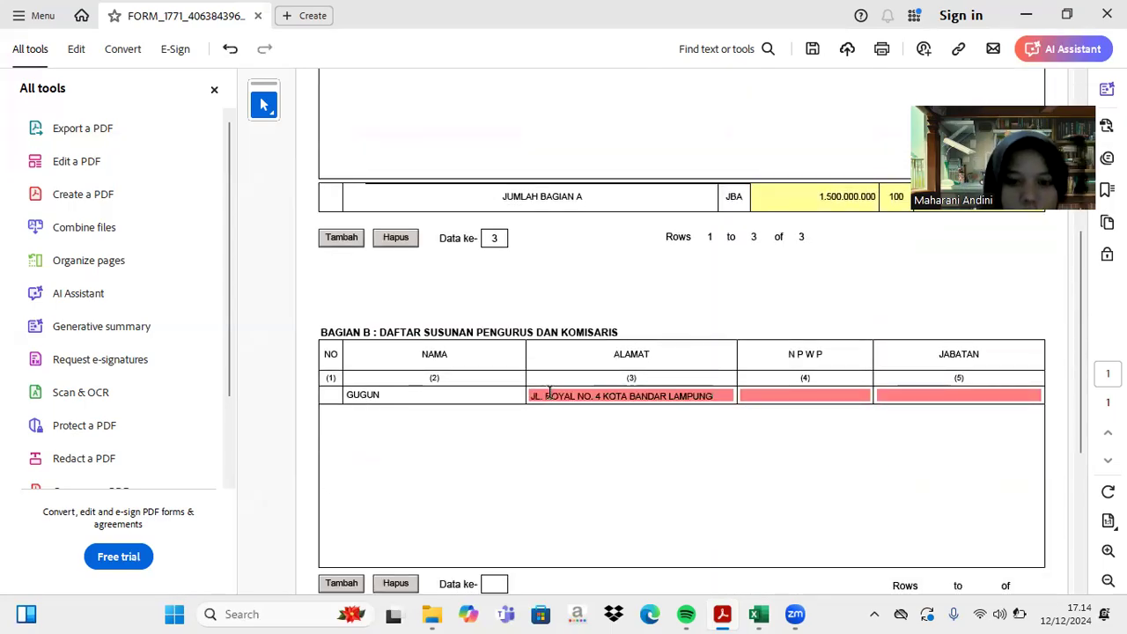
- Copy the first shareholder's NPWP from Bagian A into the Bagian B row
{"action": "scroll", "coordinate": [551, 393], "scroll_direction": "up", "scroll_amount": 5}
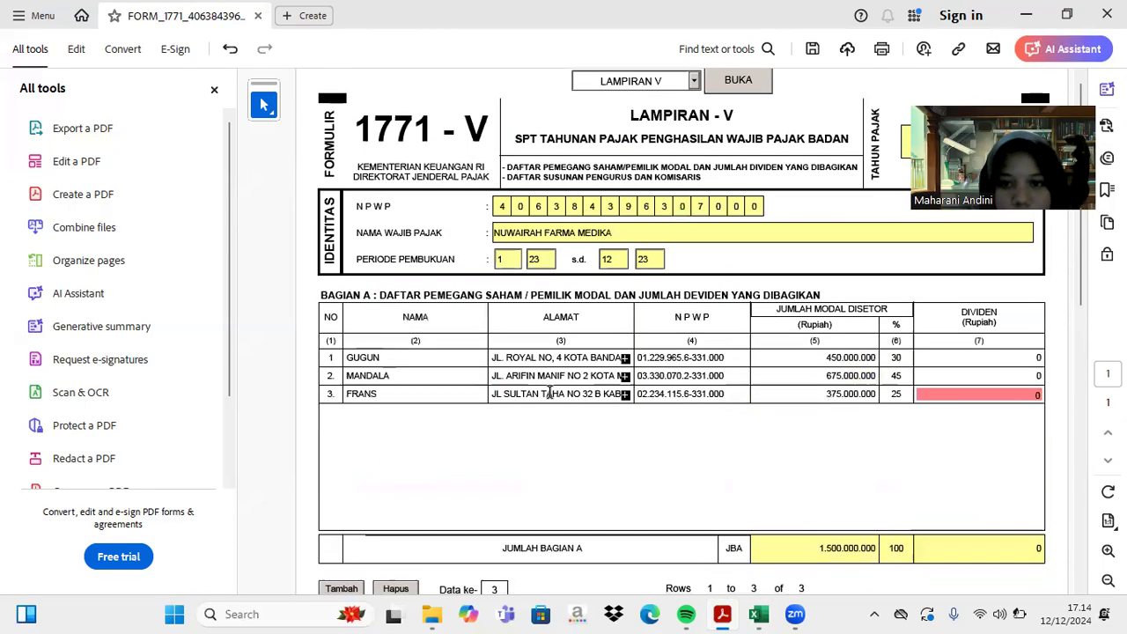
{"action": "left_click", "coordinate": [655, 357]}
{"action": "left_click_drag", "start_coordinate": [711, 358], "coordinate": [632, 351]}
{"action": "key", "text": "ctrl+c"}
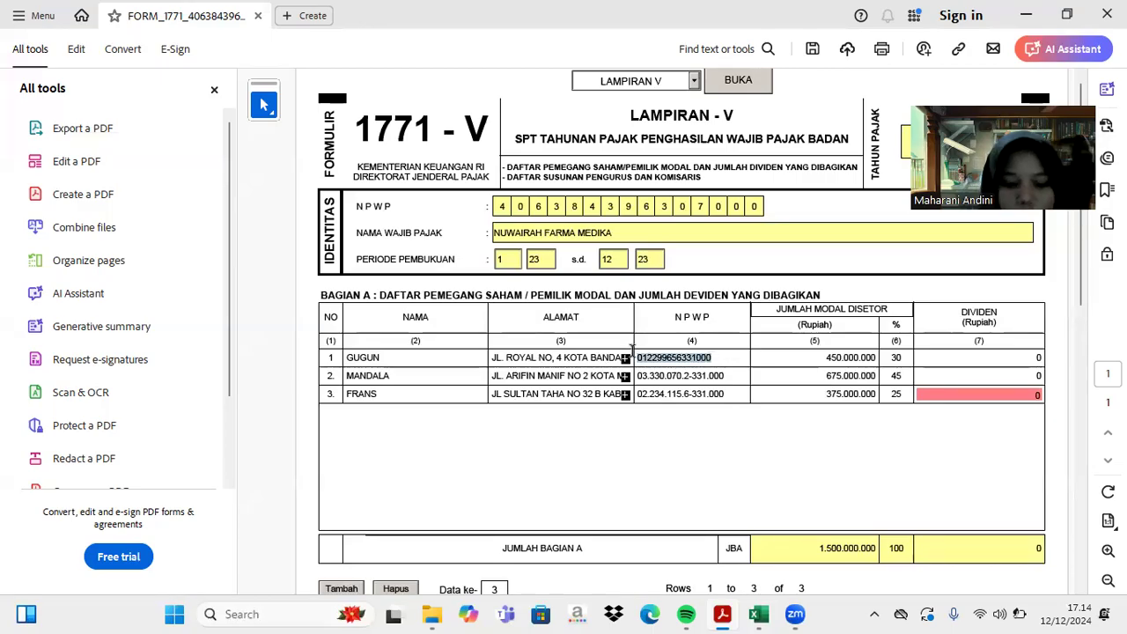
{"action": "scroll", "coordinate": [743, 433], "scroll_direction": "down", "scroll_amount": 4}
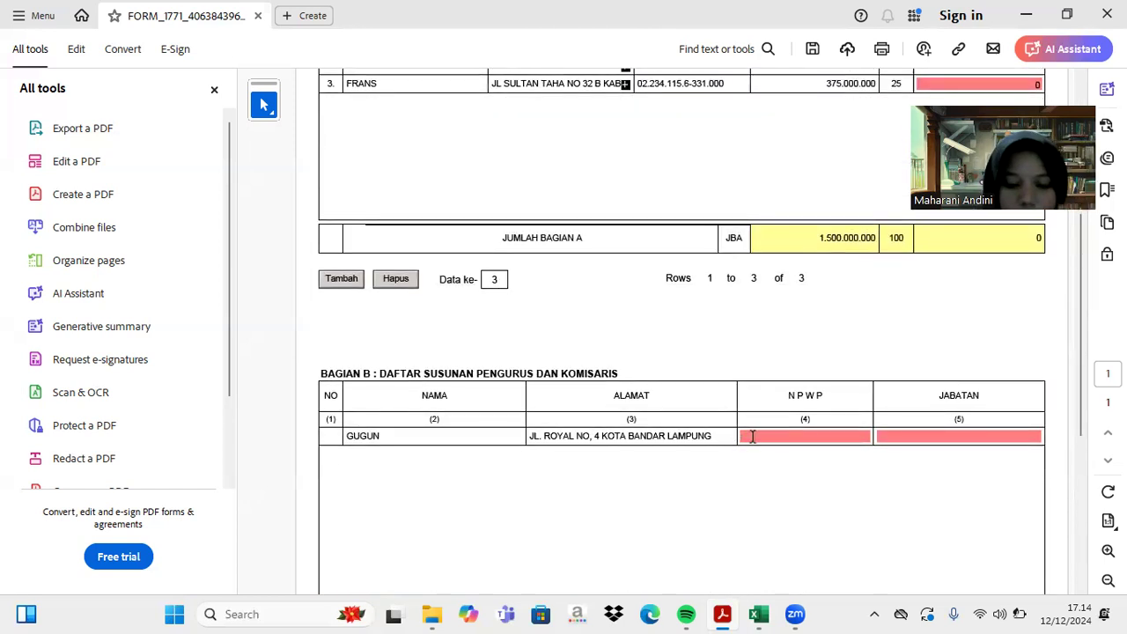
{"action": "left_click", "coordinate": [752, 437]}
{"action": "key", "text": "ctrl+v"}
- Set the first officer's position to DIREKTUR and add a second Bagian B row
{"action": "left_click", "coordinate": [921, 435]}
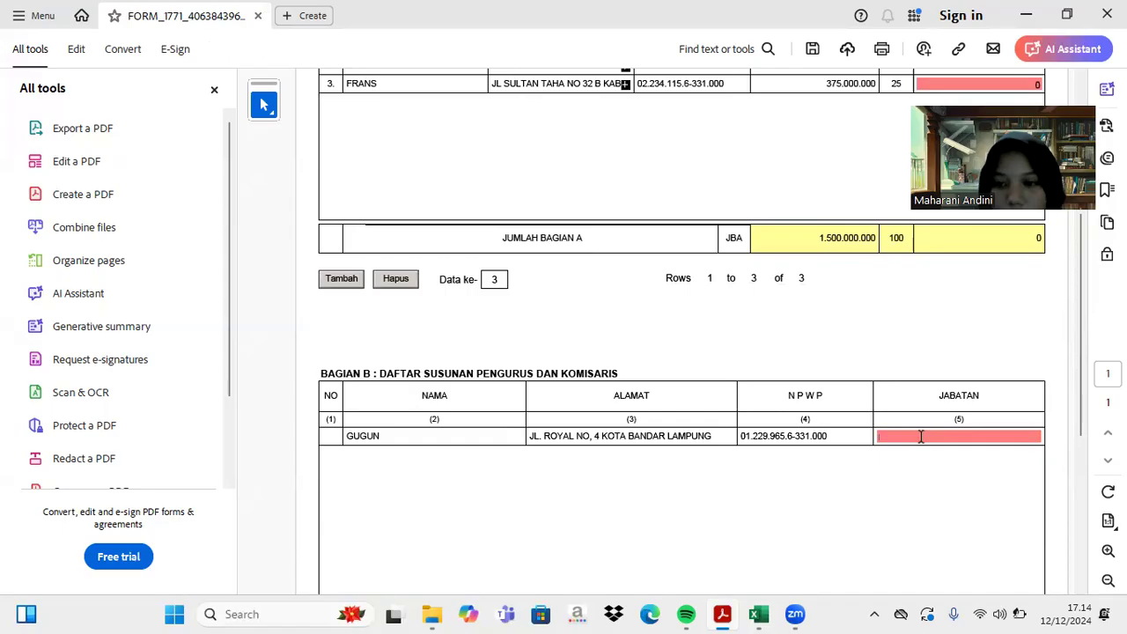
{"action": "type", "text": "DIREKTUR"}
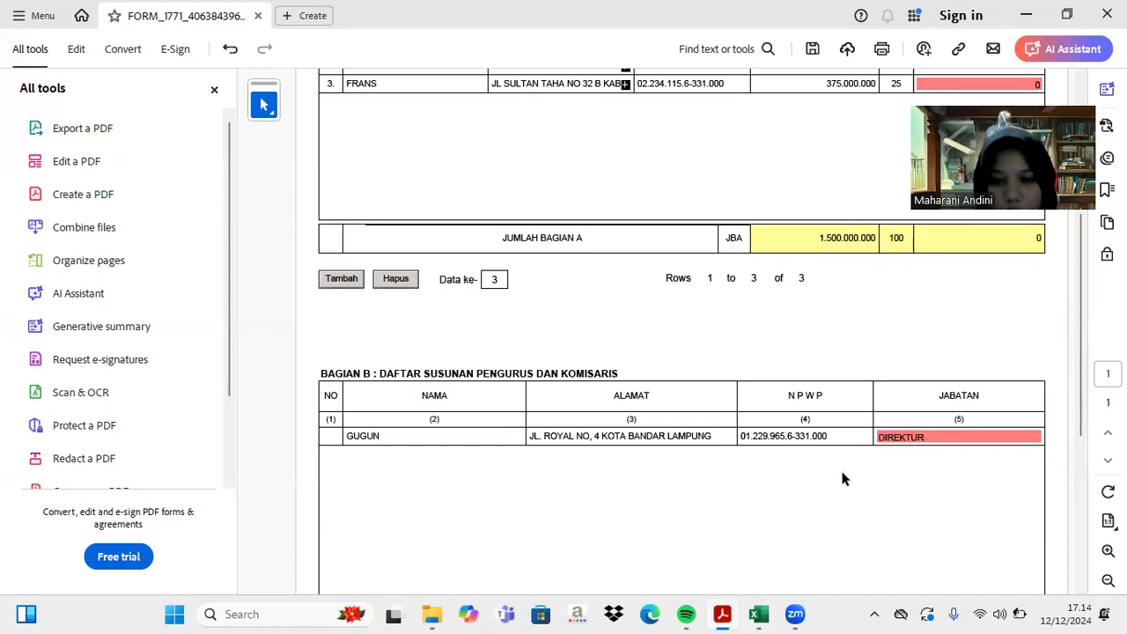
{"action": "scroll", "coordinate": [845, 477], "scroll_direction": "down", "scroll_amount": 2}
{"action": "left_click", "coordinate": [341, 489]}
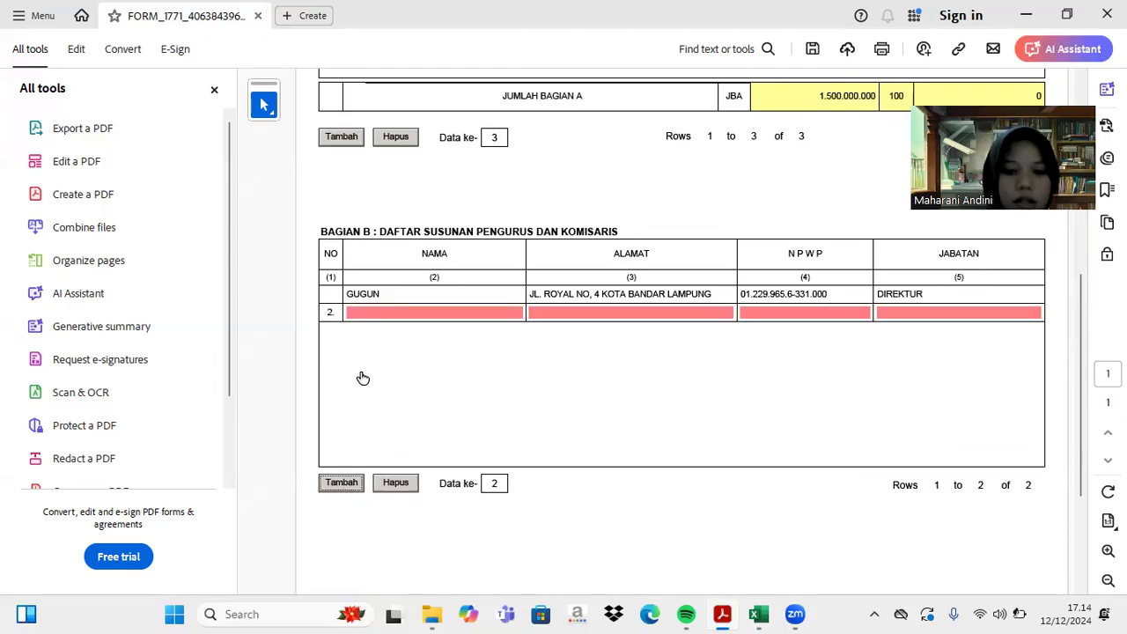
- Type the second officer's name and paste the address copied from Bagian A row 2
{"action": "left_click", "coordinate": [404, 313]}
{"action": "type", "text": "MANDALA"}
{"action": "scroll", "coordinate": [404, 313], "scroll_direction": "up", "scroll_amount": 10}
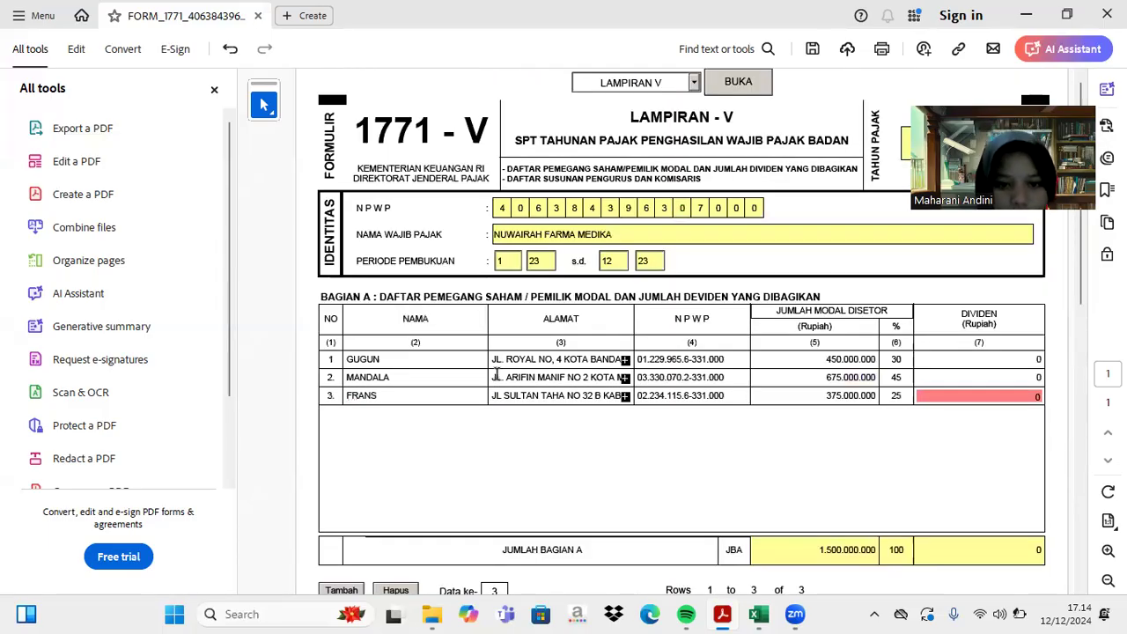
{"action": "left_click_drag", "start_coordinate": [490, 378], "coordinate": [563, 379]}
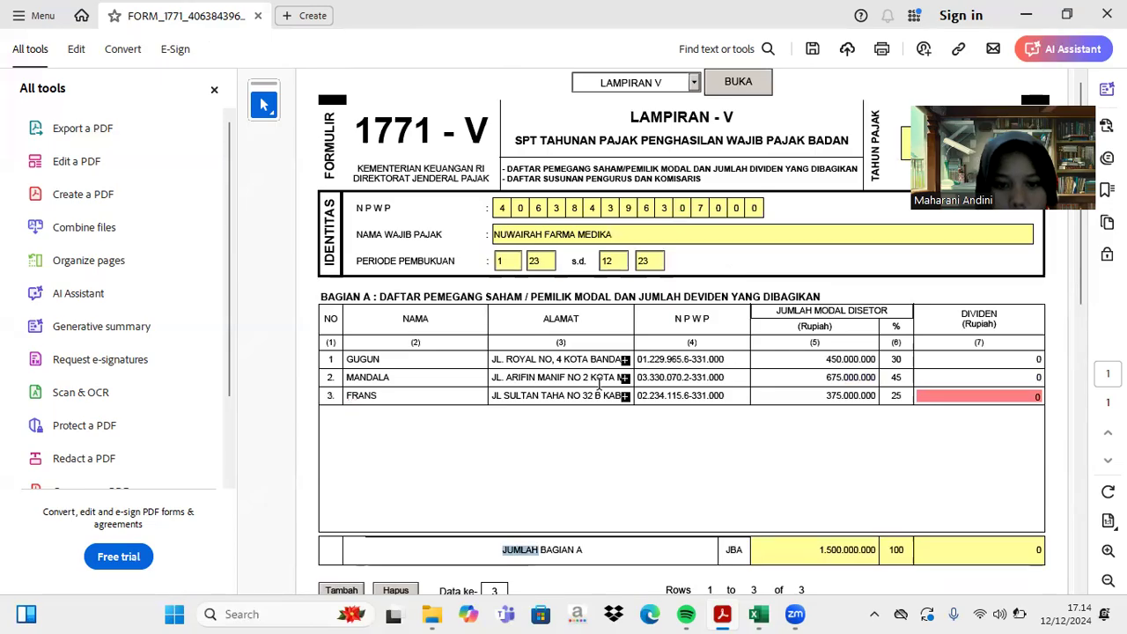
{"action": "left_click_drag", "start_coordinate": [495, 377], "coordinate": [654, 372]}
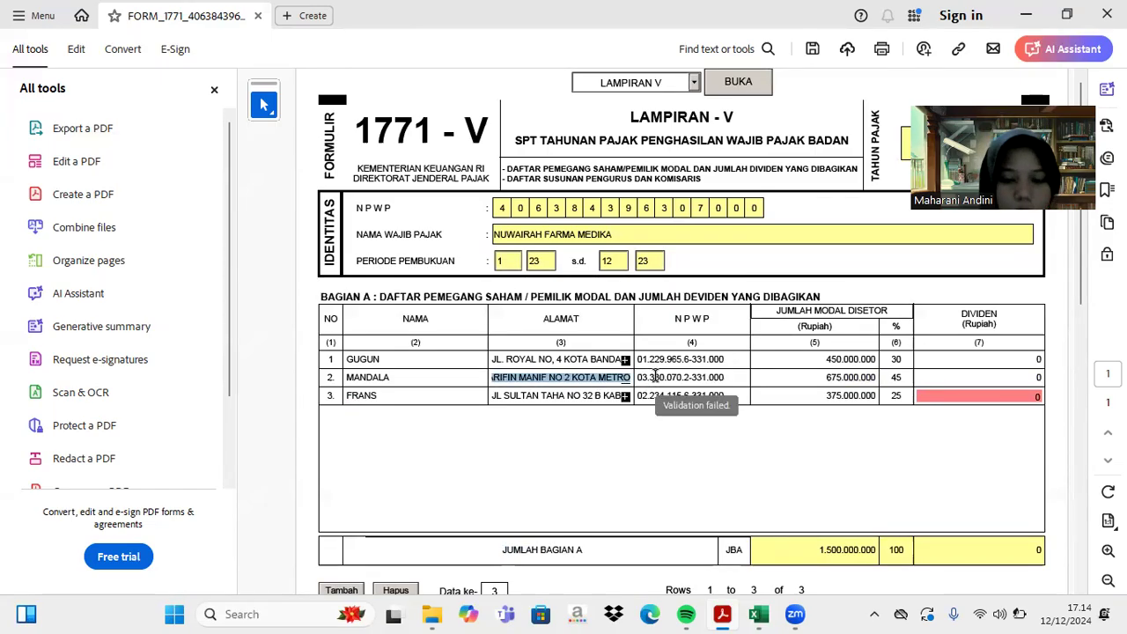
{"action": "scroll", "coordinate": [654, 377], "scroll_direction": "down", "scroll_amount": 5}
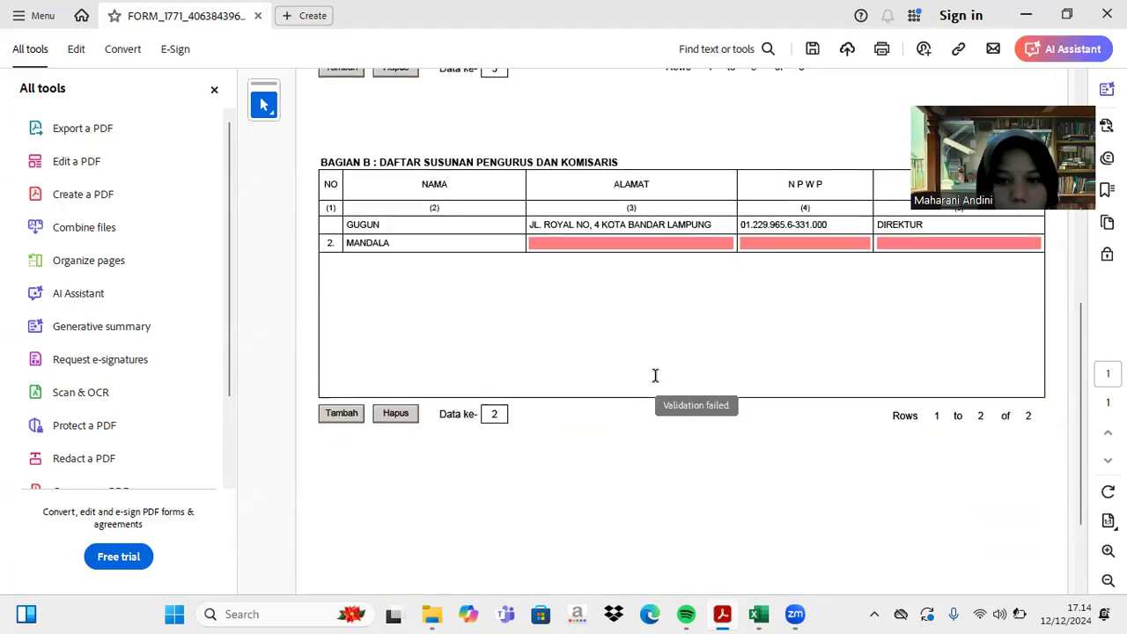
{"action": "left_click", "coordinate": [541, 212]}
- Paste the second shareholder's NPWP and set the position to KOMISARIS
{"action": "scroll", "coordinate": [730, 370], "scroll_direction": "up", "scroll_amount": 5}
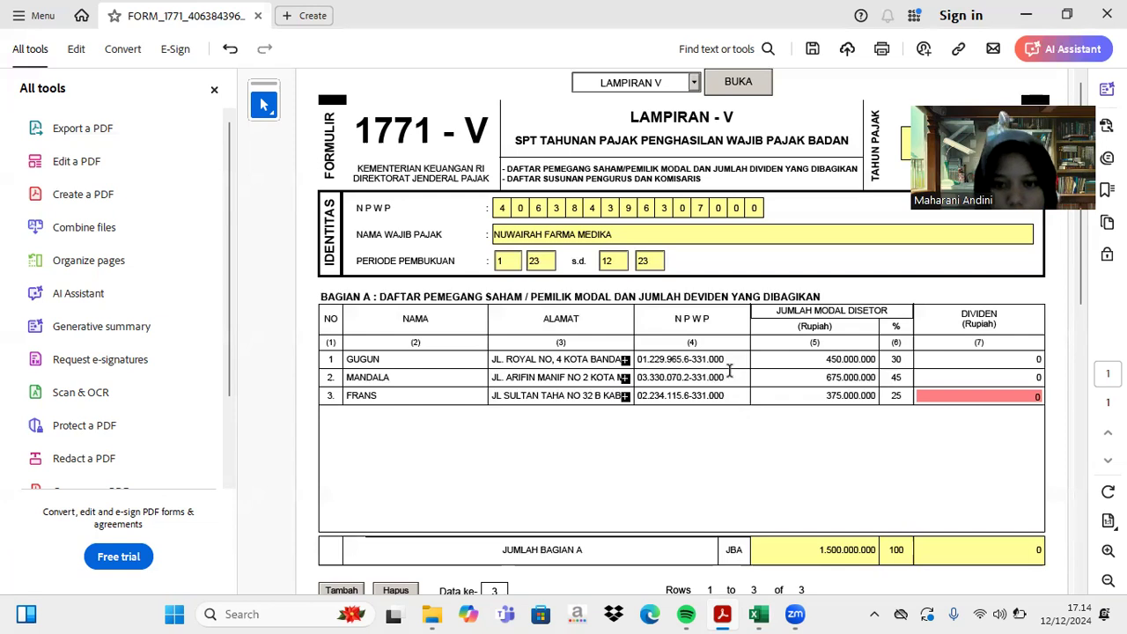
{"action": "left_click_drag", "start_coordinate": [730, 377], "coordinate": [635, 378]}
{"action": "key", "text": "ctrl+c"}
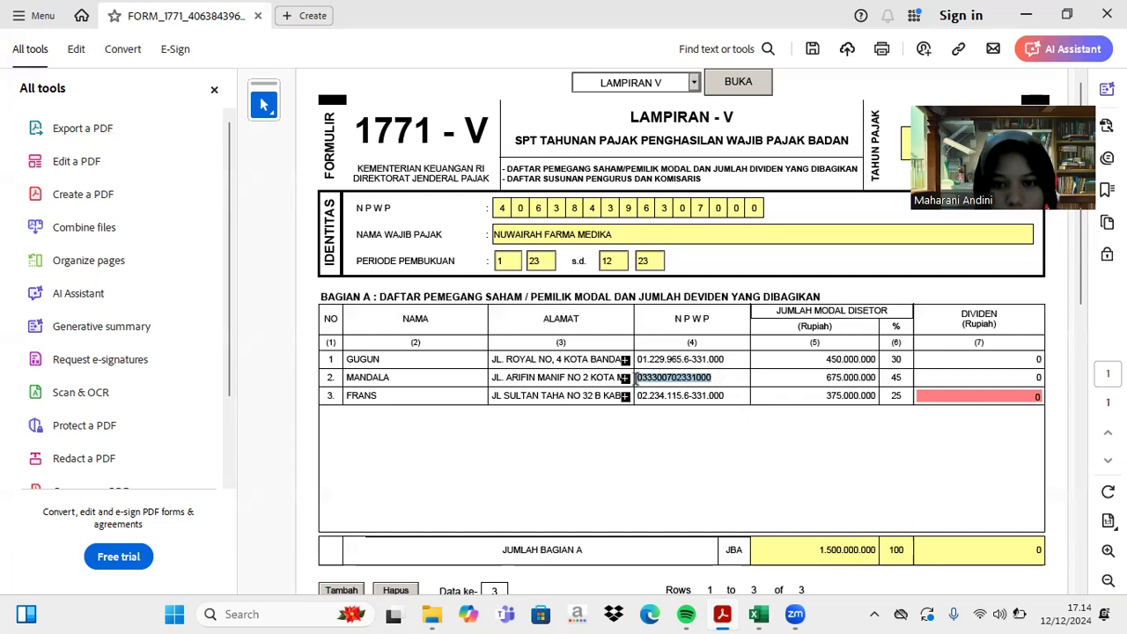
{"action": "scroll", "coordinate": [635, 378], "scroll_direction": "down", "scroll_amount": 5}
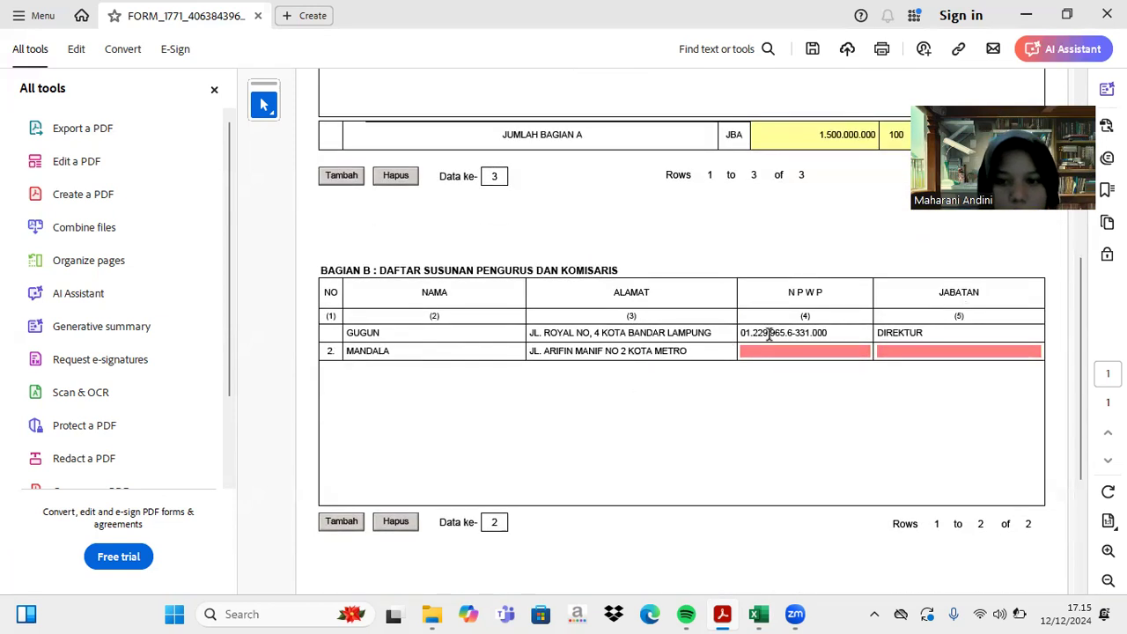
{"action": "left_click", "coordinate": [740, 349]}
{"action": "key", "text": "ctrl+v"}
{"action": "left_click", "coordinate": [904, 351]}
{"action": "type", "text": "KO"}
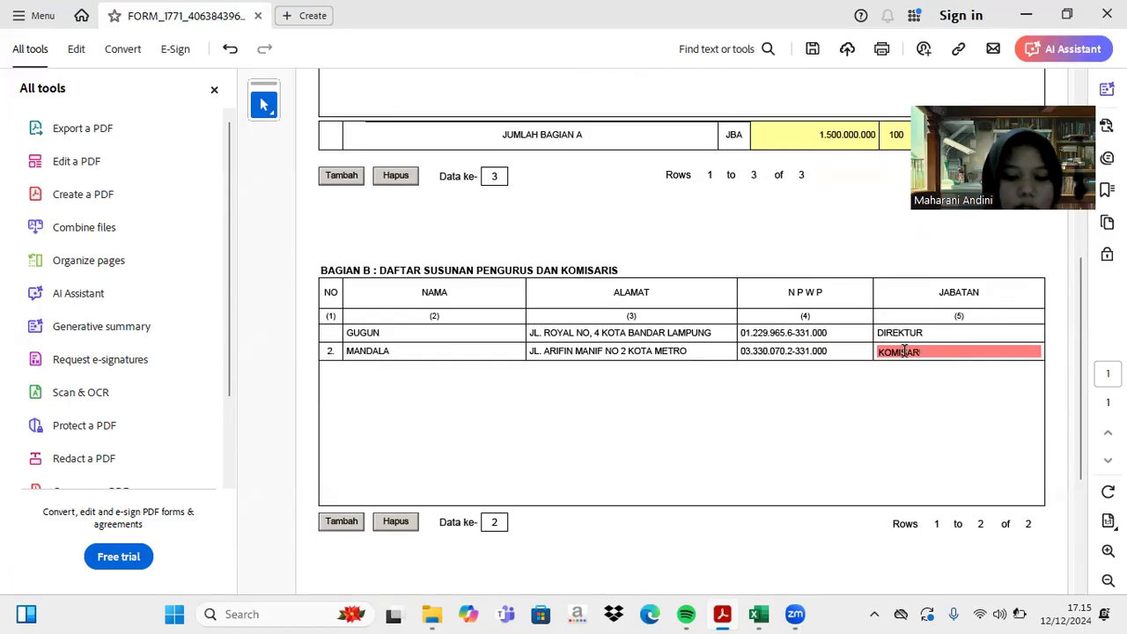
- Add a third row to Bagian B and enter the third shareholder's name
{"action": "left_click", "coordinate": [339, 523]}
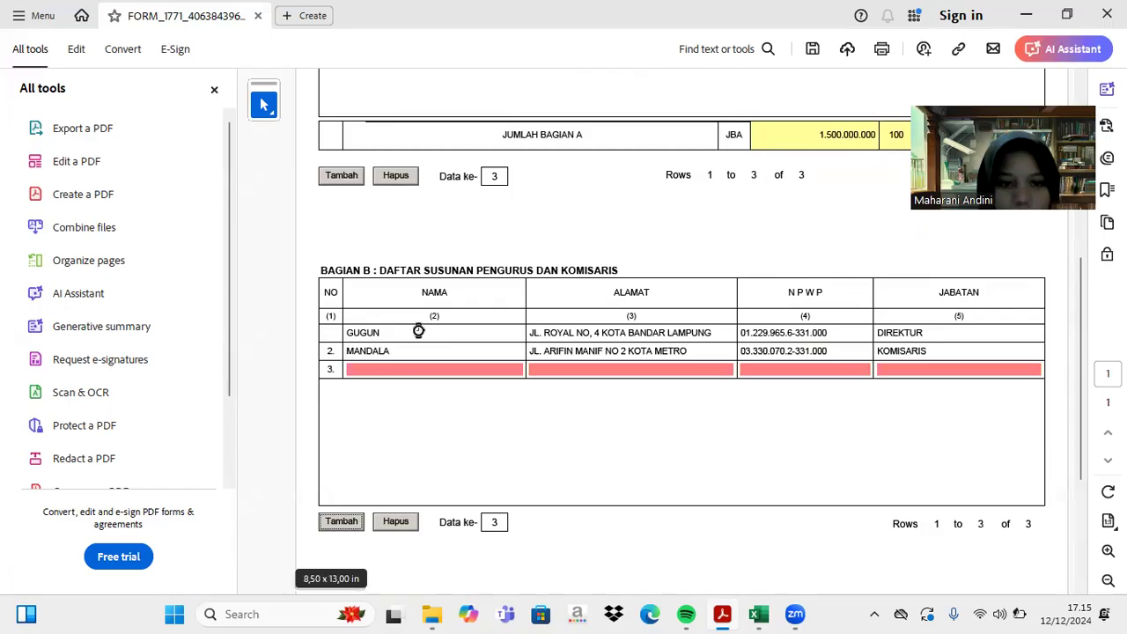
{"action": "left_click", "coordinate": [388, 372]}
{"action": "type", "text": "FR"}
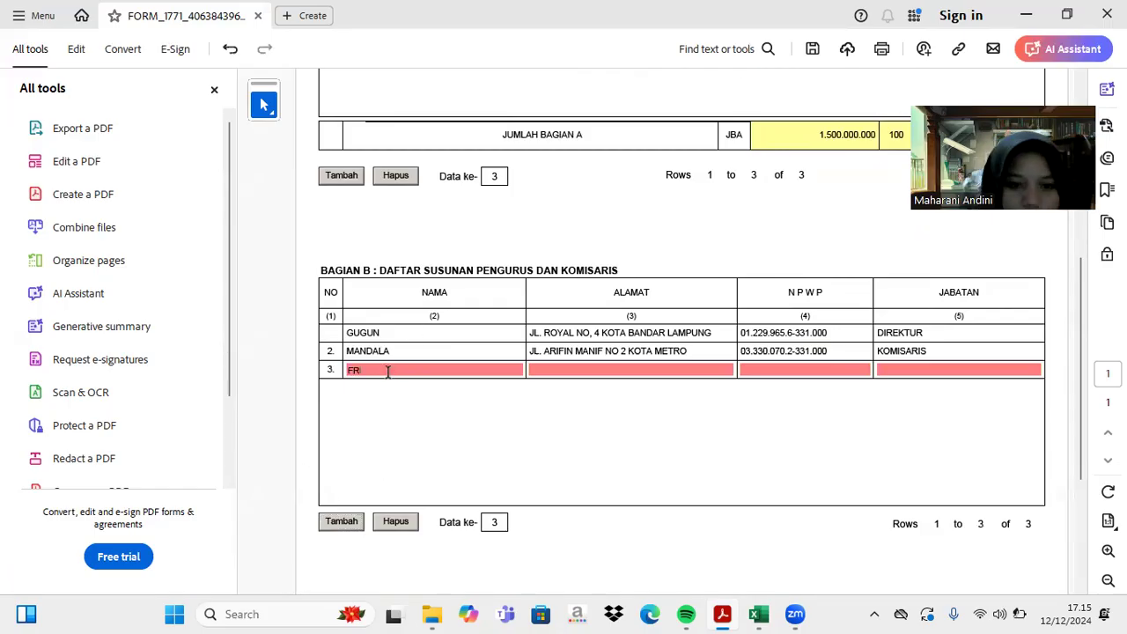
{"action": "type", "text": "ANS"}
{"action": "scroll", "coordinate": [388, 372], "scroll_direction": "up", "scroll_amount": 8}
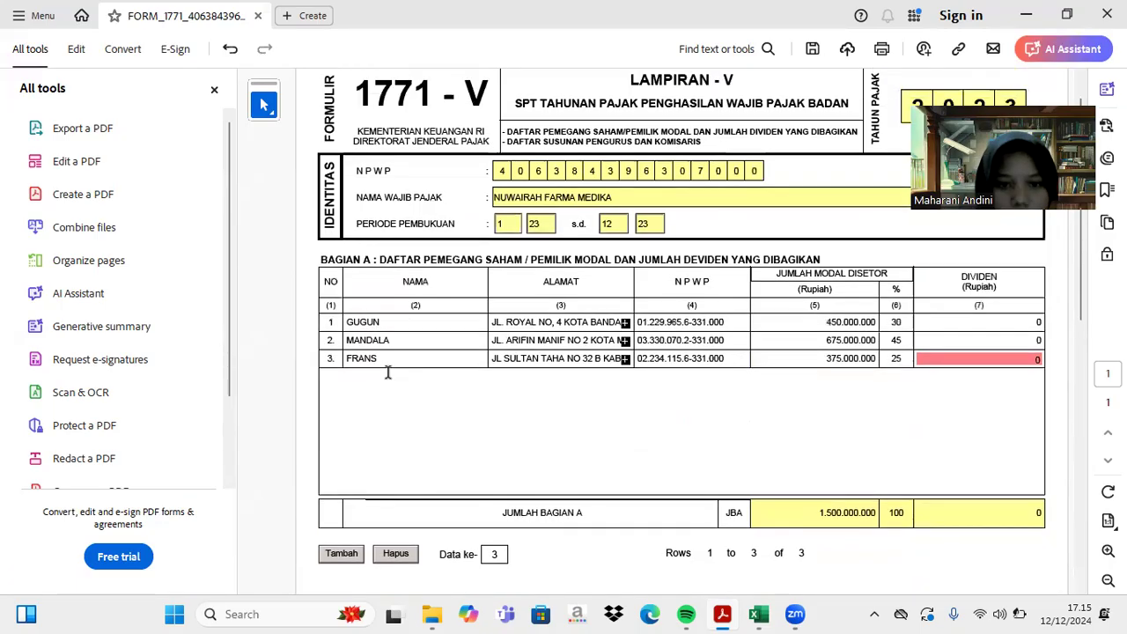
- Copy the third shareholder's address and NPWP from Bagian A into Bagian B row 3
{"action": "left_click_drag", "start_coordinate": [490, 359], "coordinate": [648, 358]}
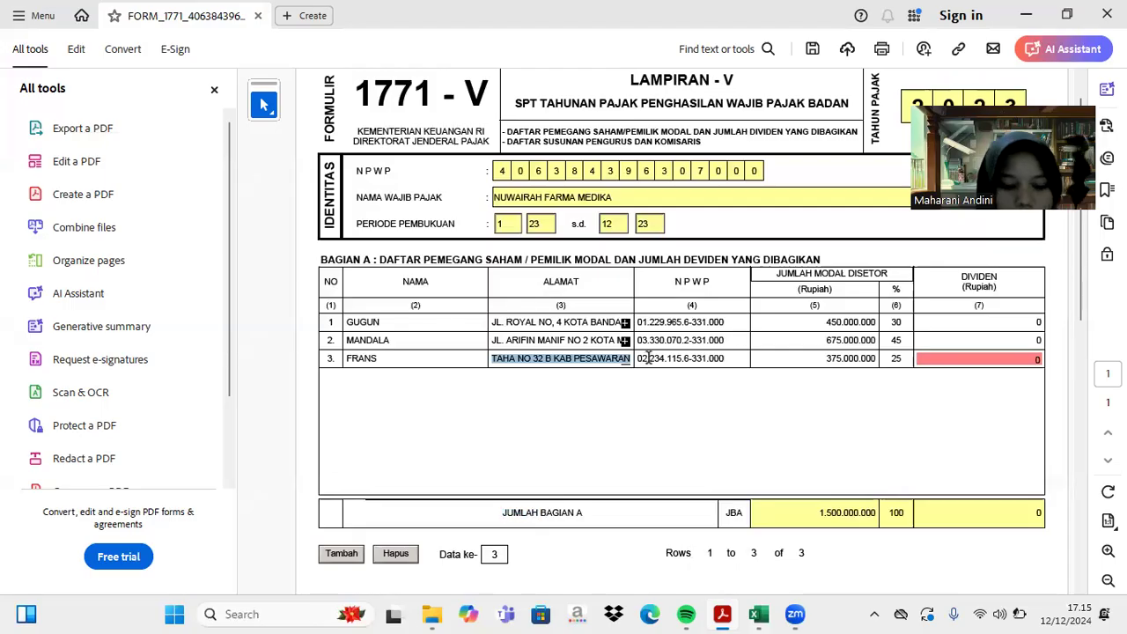
{"action": "scroll", "coordinate": [647, 359], "scroll_direction": "down", "scroll_amount": 5}
{"action": "left_click", "coordinate": [542, 374]}
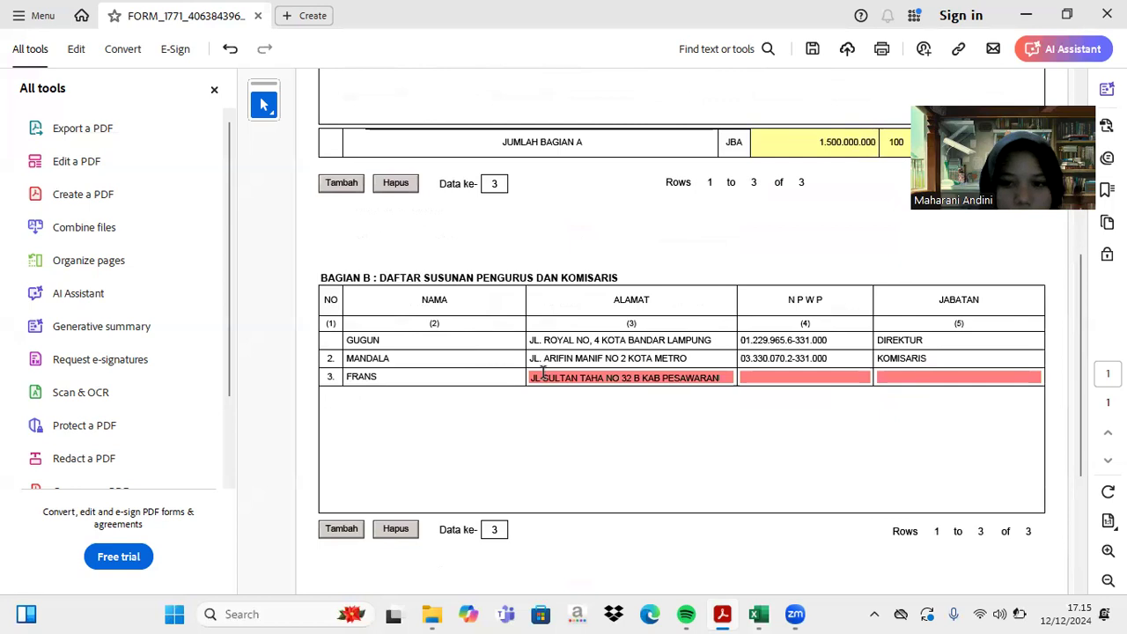
{"action": "scroll", "coordinate": [542, 373], "scroll_direction": "up", "scroll_amount": 5}
{"action": "left_click", "coordinate": [704, 396]}
{"action": "key", "text": "ctrl+c"}
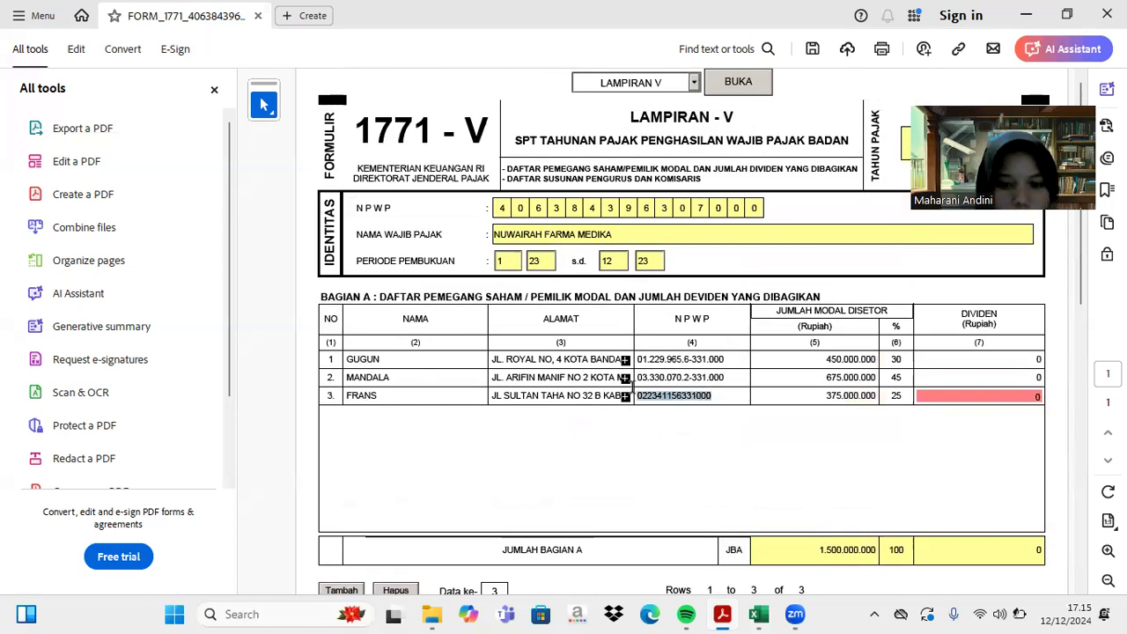
{"action": "scroll", "coordinate": [633, 387], "scroll_direction": "down", "scroll_amount": 5}
{"action": "left_click", "coordinate": [757, 238]}
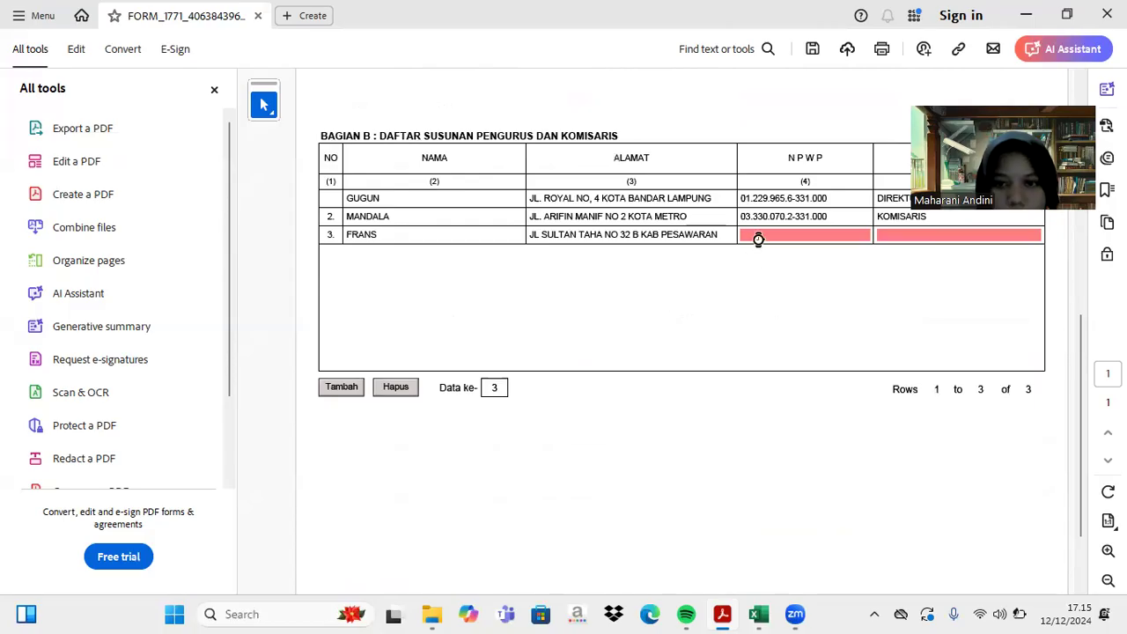
{"action": "key", "text": "ctrl+v"}
- Enter MA as the Jabatan for Bagian B row 3
{"action": "scroll", "coordinate": [754, 231], "scroll_direction": "up", "scroll_amount": 4}
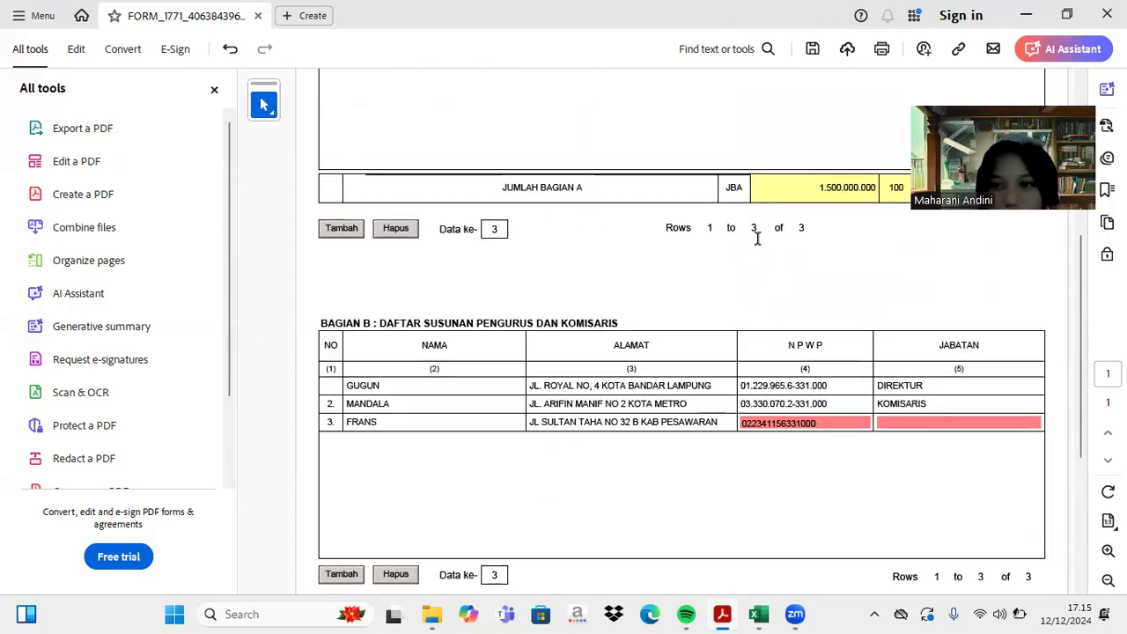
{"action": "left_click", "coordinate": [897, 422]}
{"action": "type", "text": "MANAJER"}
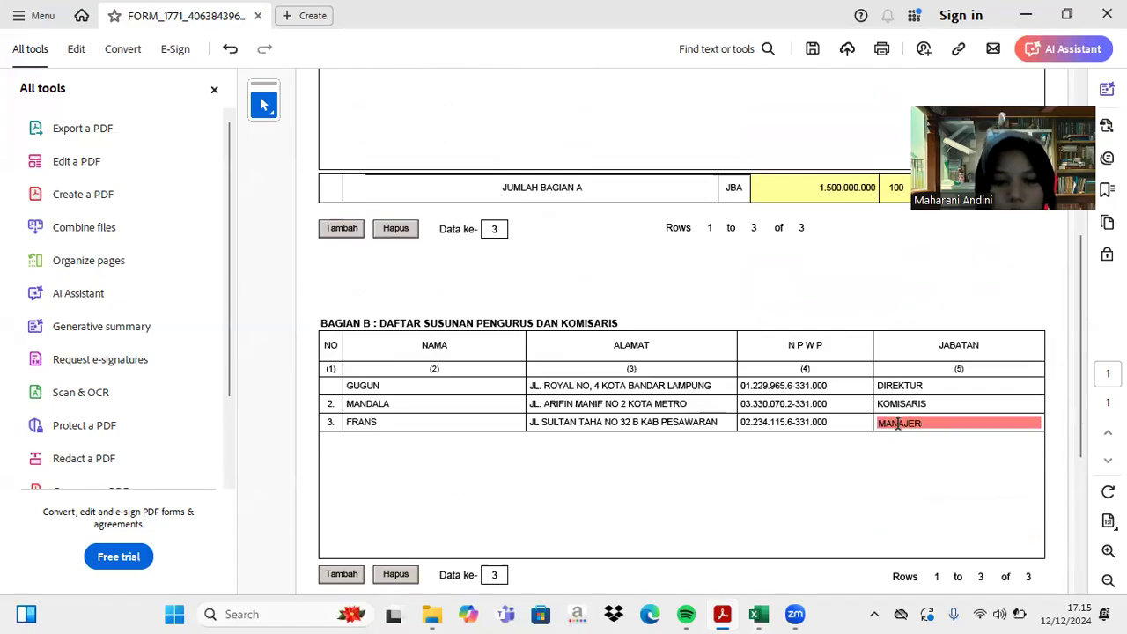
{"action": "scroll", "coordinate": [897, 423], "scroll_direction": "up", "scroll_amount": 8}
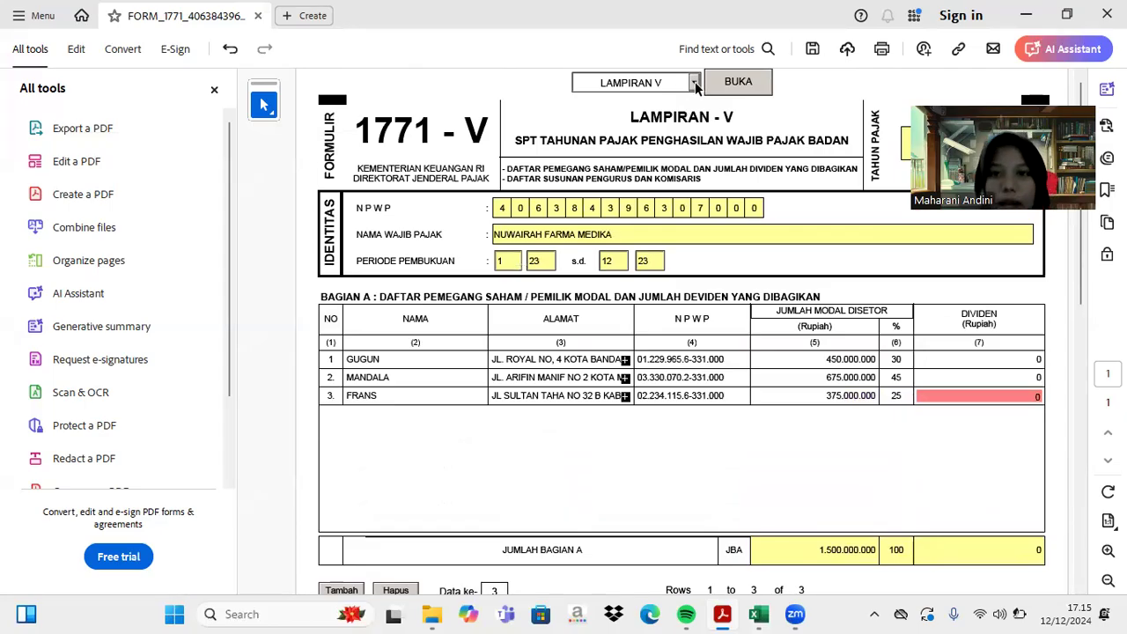
- Try opening Lampiran IV from the attachment list and dismiss the incomplete-form warning
{"action": "left_click", "coordinate": [694, 83]}
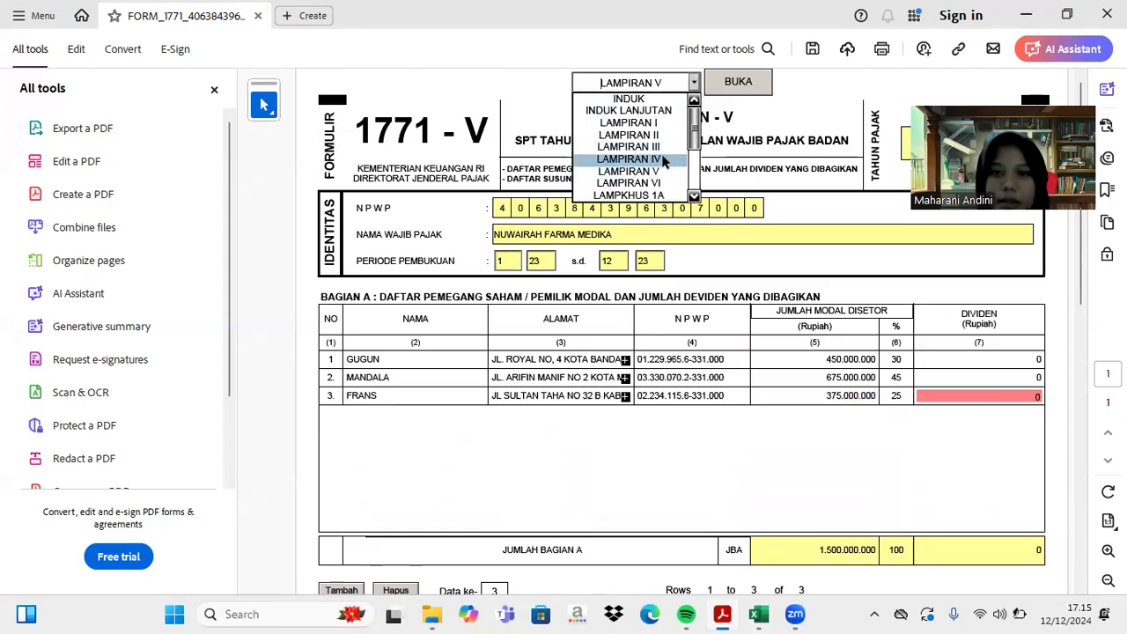
{"action": "left_click", "coordinate": [628, 159]}
{"action": "left_click", "coordinate": [729, 88]}
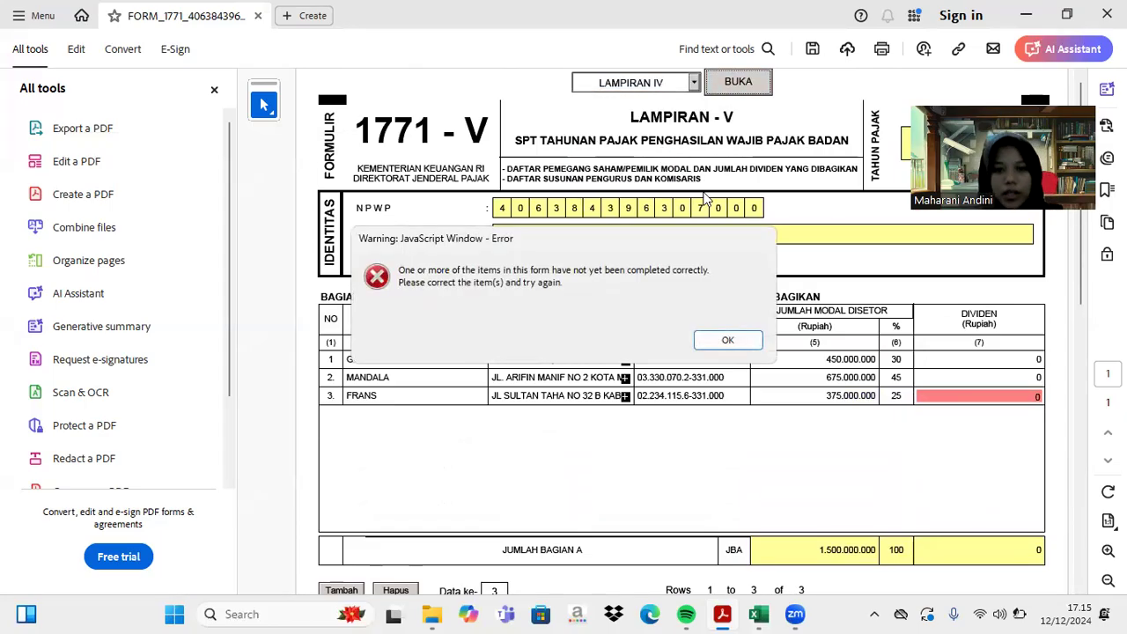
{"action": "left_click", "coordinate": [728, 342]}
- Enter 0 as row 3's Dividen and open the Lampiran IV page
{"action": "left_click", "coordinate": [978, 395]}
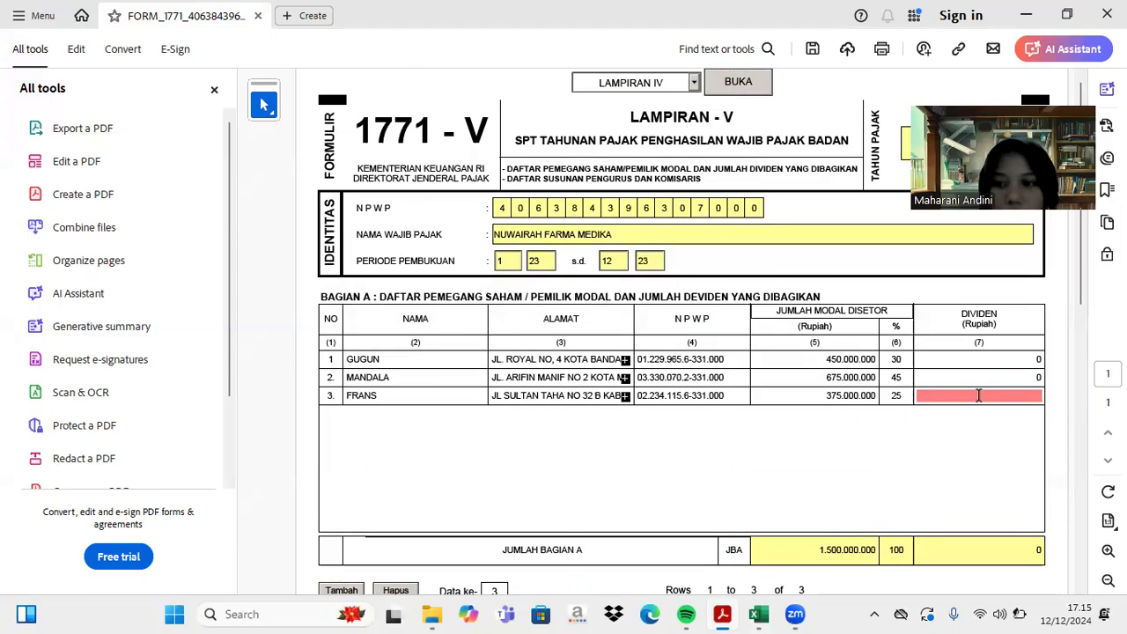
{"action": "type", "text": "0"}
{"action": "key", "text": "Return"}
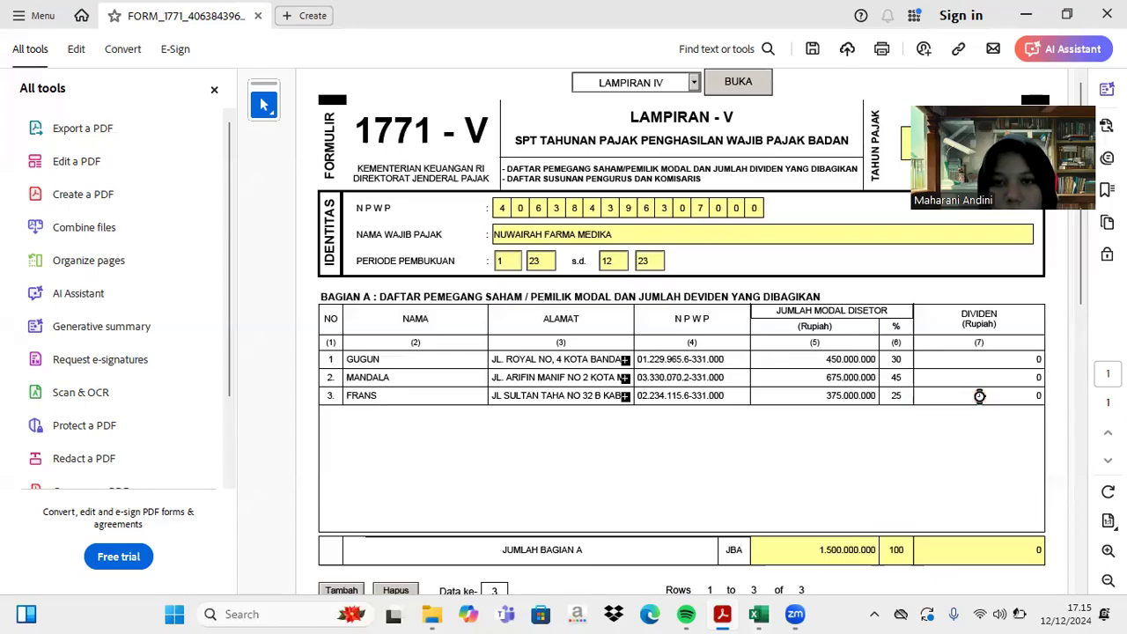
{"action": "left_click", "coordinate": [751, 89]}
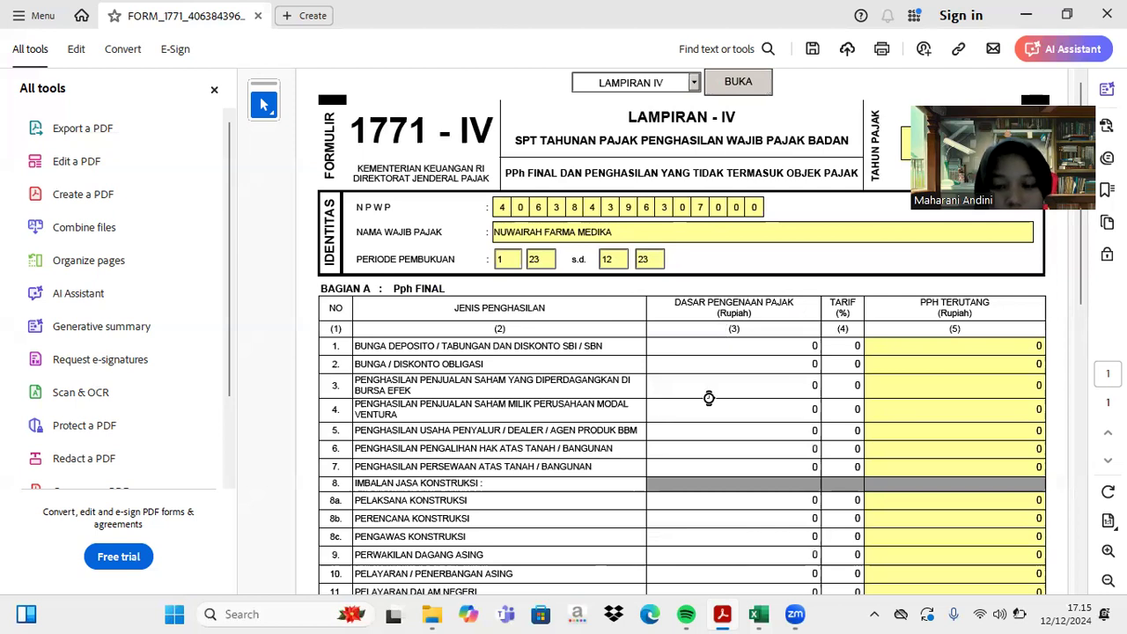
- Show Excel's Keterangan Lainnya sheet and scroll through its notes and fiscal correction table
{"action": "left_click", "coordinate": [764, 615]}
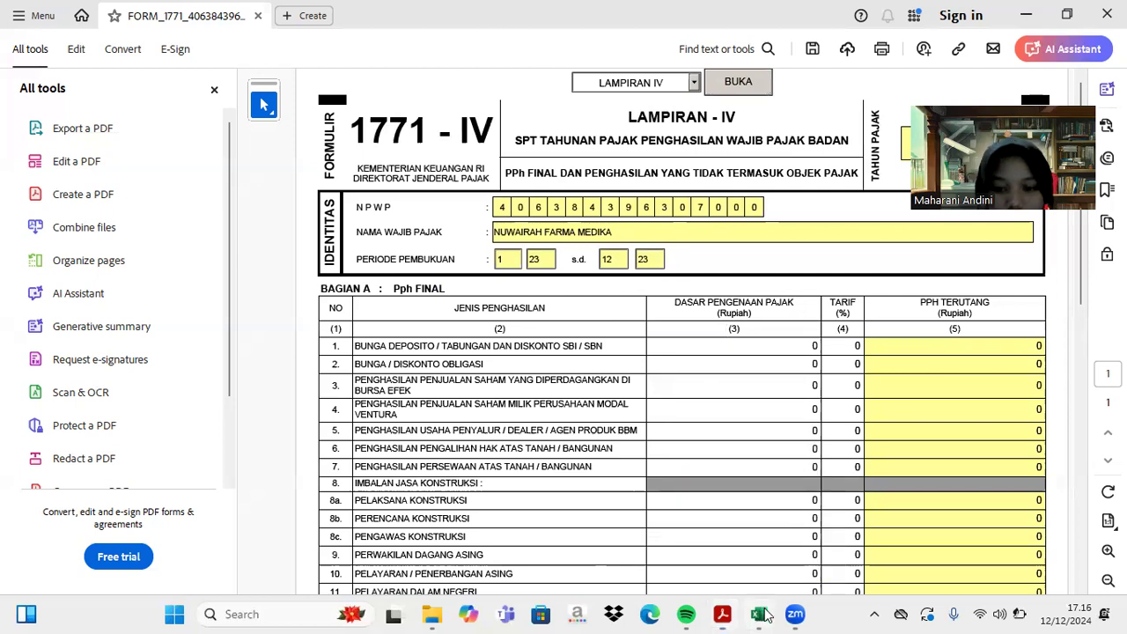
{"action": "left_click", "coordinate": [311, 568]}
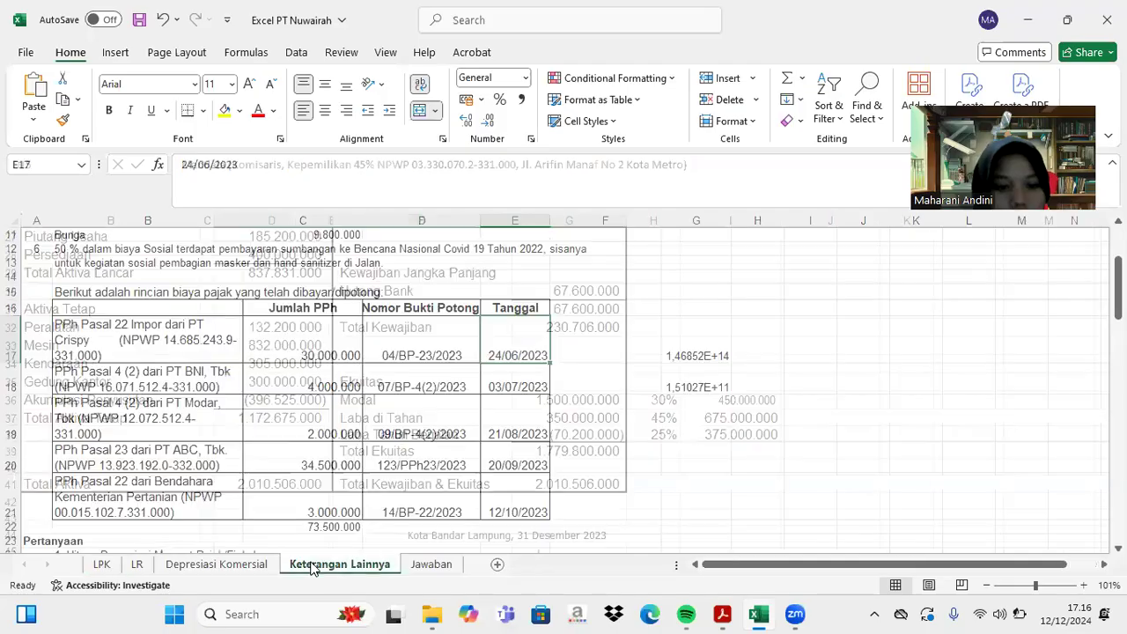
{"action": "scroll", "coordinate": [339, 373], "scroll_direction": "up", "scroll_amount": 4}
{"action": "scroll", "coordinate": [339, 373], "scroll_direction": "down", "scroll_amount": 1}
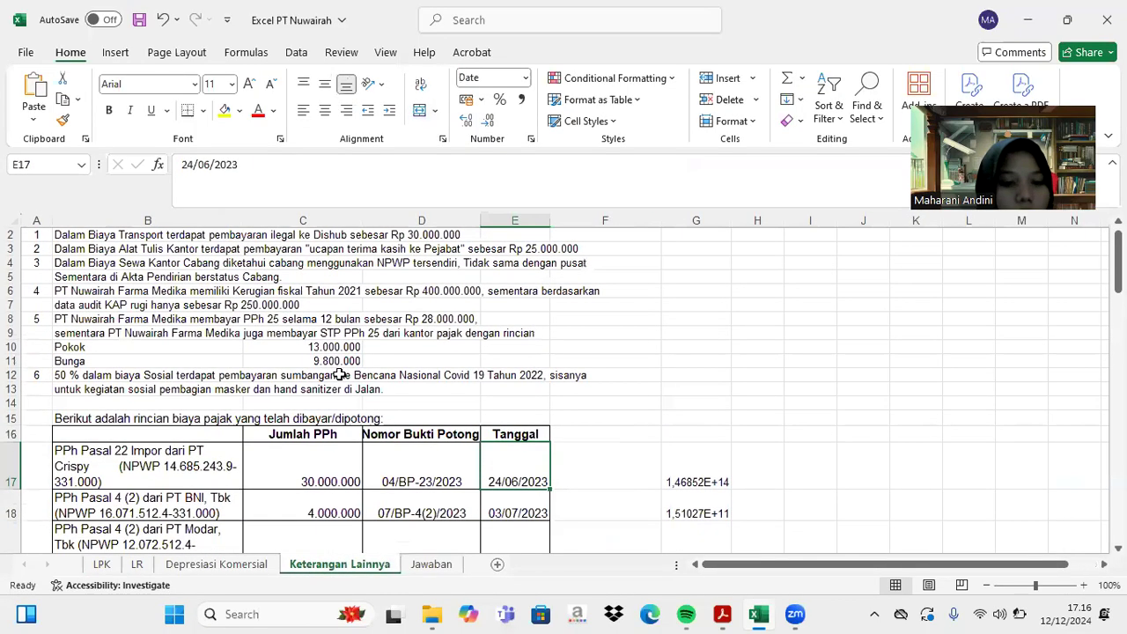
{"action": "scroll", "coordinate": [339, 374], "scroll_direction": "down", "scroll_amount": 4}
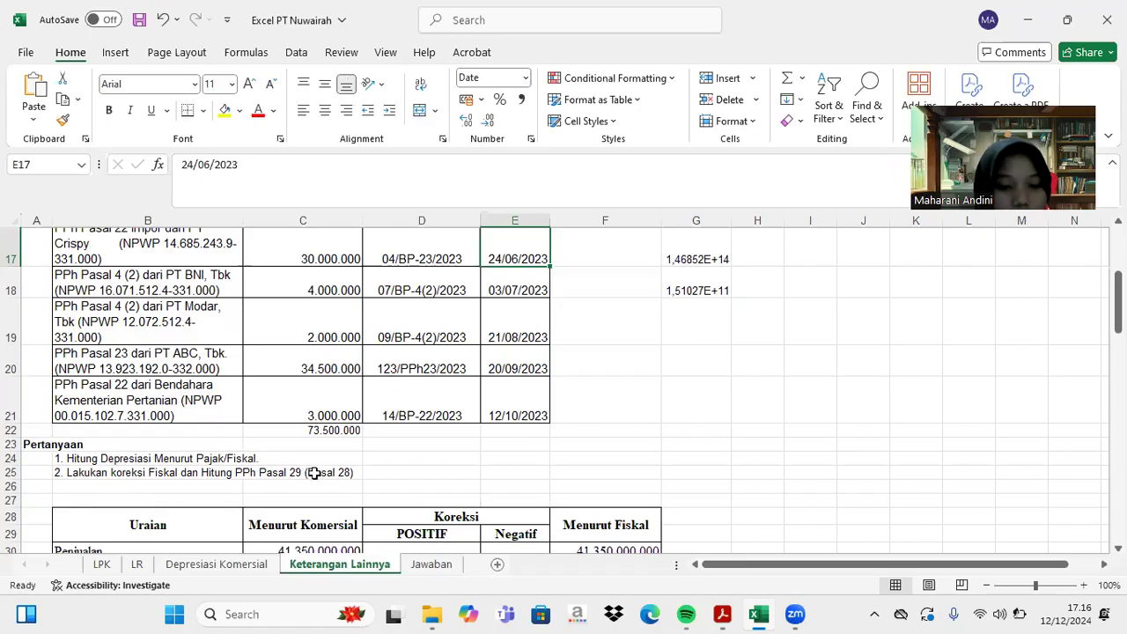
{"action": "scroll", "coordinate": [312, 472], "scroll_direction": "down", "scroll_amount": 4}
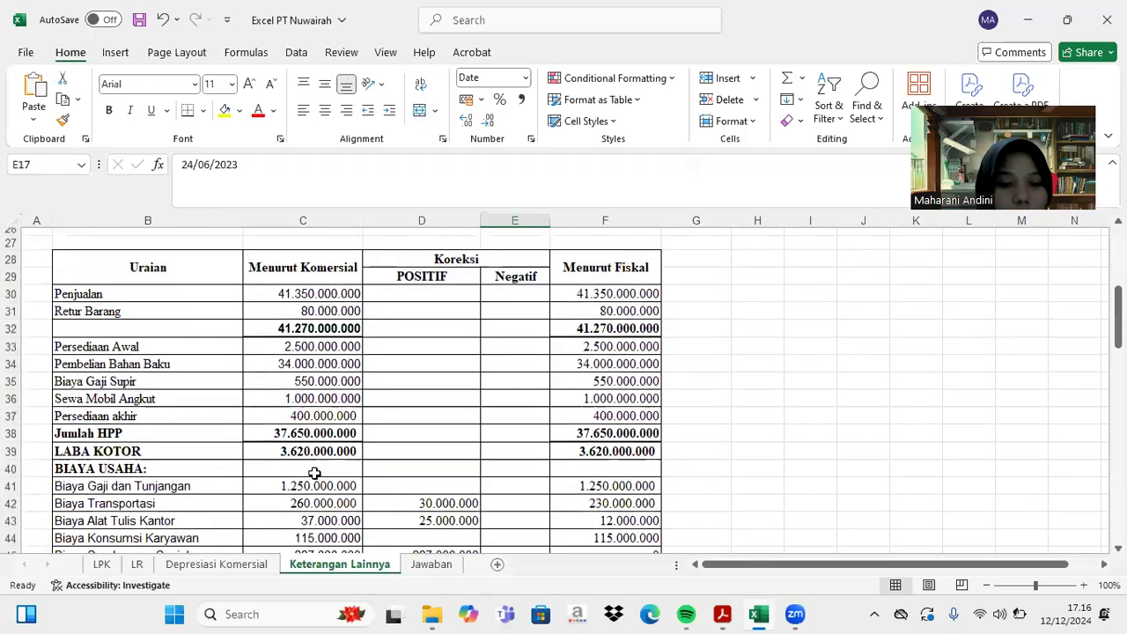
{"action": "scroll", "coordinate": [314, 472], "scroll_direction": "down", "scroll_amount": 6}
{"action": "scroll", "coordinate": [314, 473], "scroll_direction": "down", "scroll_amount": 2}
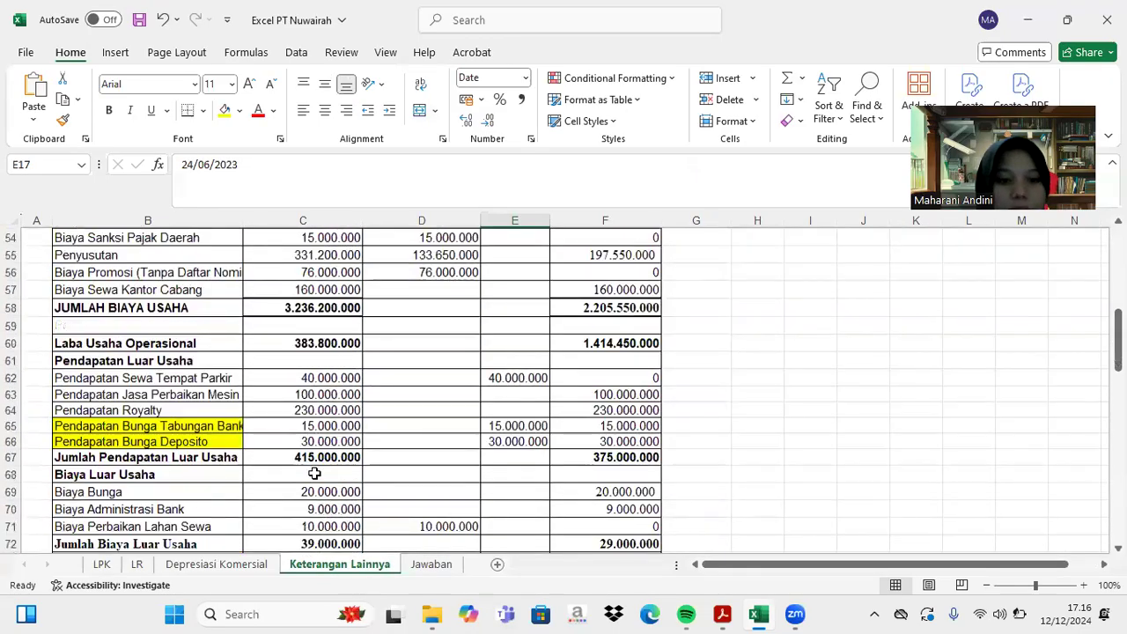
{"action": "scroll", "coordinate": [314, 473], "scroll_direction": "up", "scroll_amount": 4}
{"action": "scroll", "coordinate": [314, 473], "scroll_direction": "up", "scroll_amount": 7}
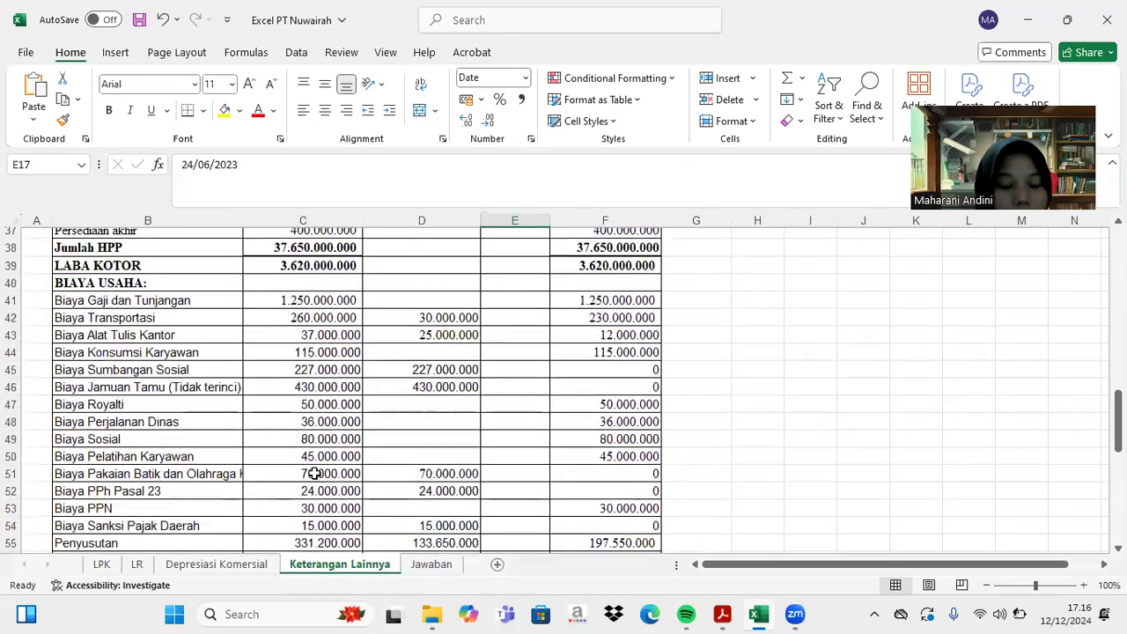
{"action": "scroll", "coordinate": [314, 472], "scroll_direction": "up", "scroll_amount": 7}
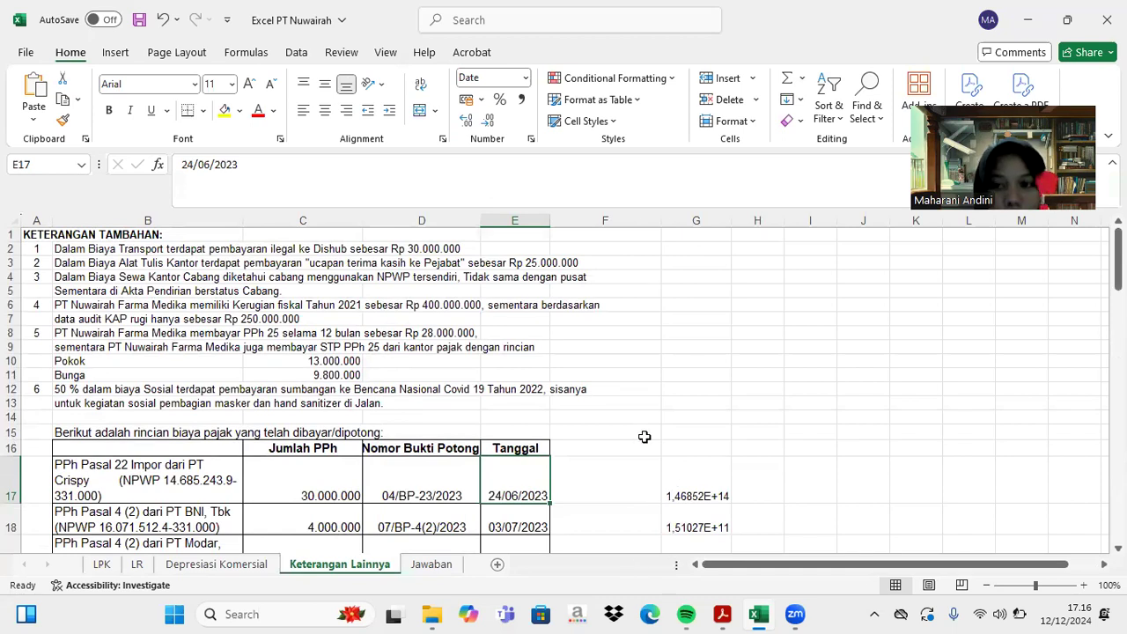
- Glance at the Acrobat form, then return to Excel and scroll further down the sheet
{"action": "left_click", "coordinate": [724, 613]}
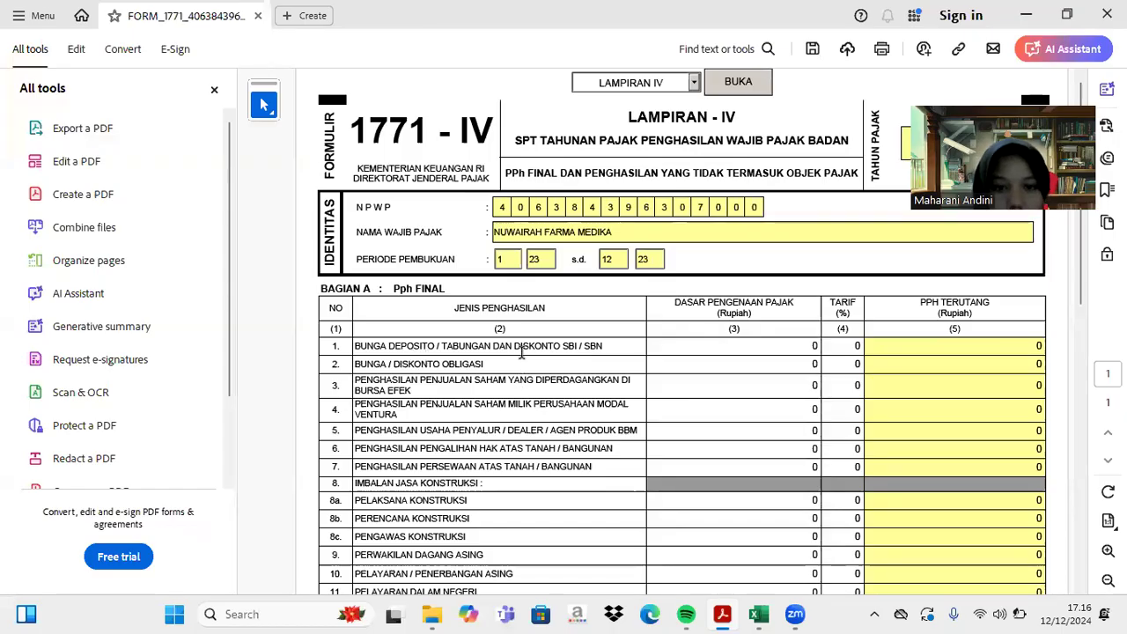
{"action": "left_click", "coordinate": [757, 613]}
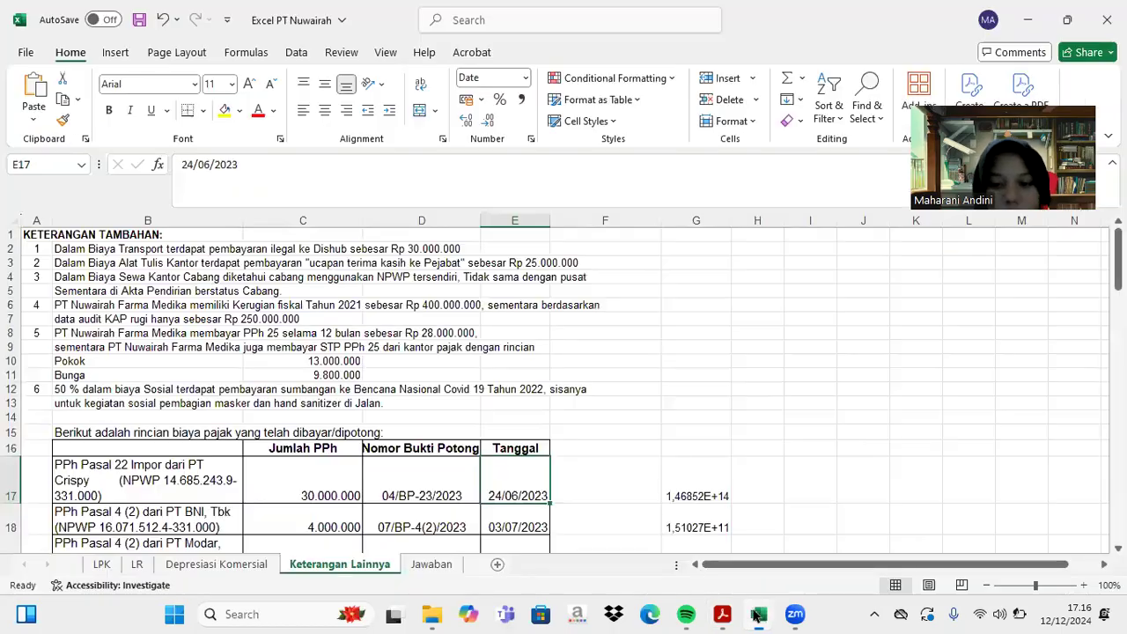
{"action": "scroll", "coordinate": [644, 437], "scroll_direction": "down", "scroll_amount": 12}
{"action": "scroll", "coordinate": [643, 437], "scroll_direction": "down", "scroll_amount": 5}
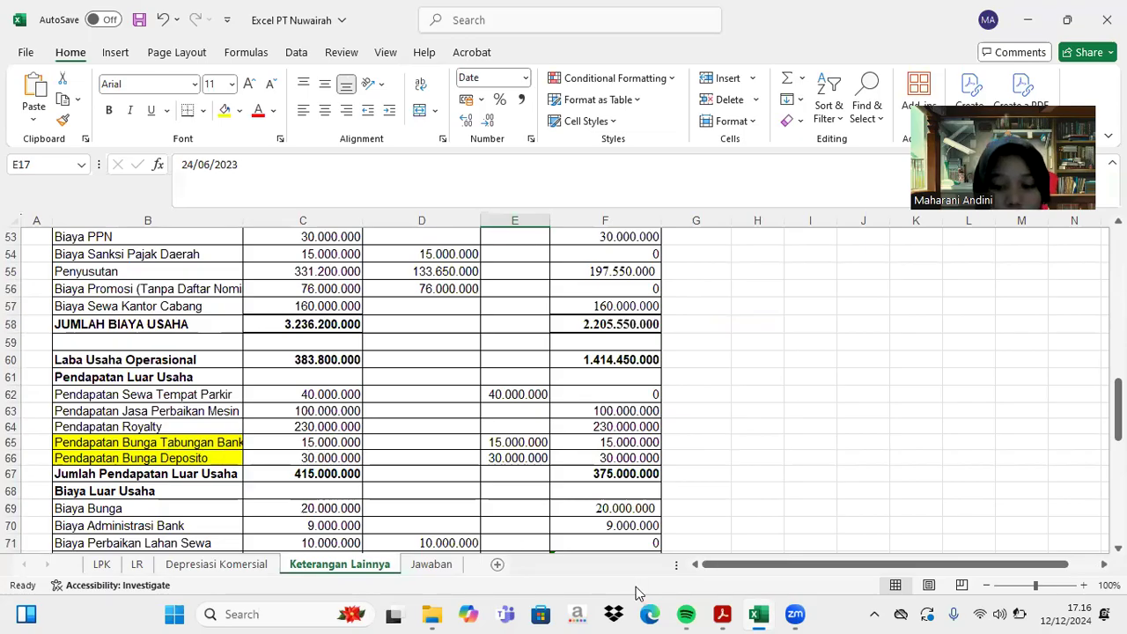
- Enter 45.000.000 as the row-1 deposit interest tax base in Lampiran IV
{"action": "left_click", "coordinate": [722, 614]}
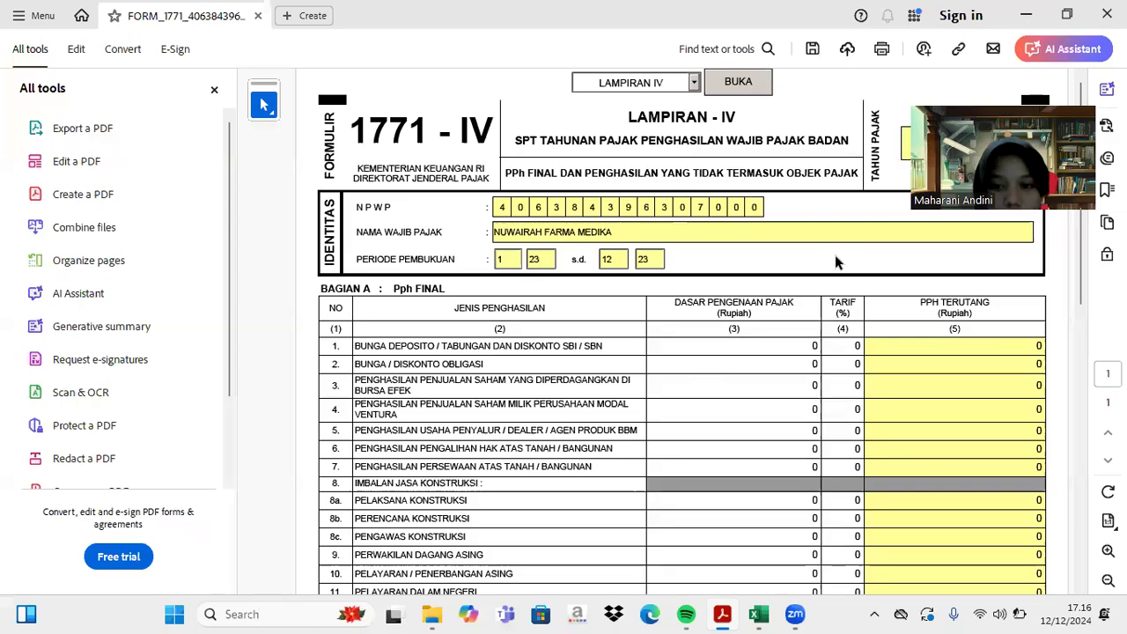
{"action": "double_click", "coordinate": [815, 346]}
{"action": "type", "text": "4"}
{"action": "type", "text": "4500"}
{"action": "type", "text": "000"}
{"action": "key", "text": "Return"}
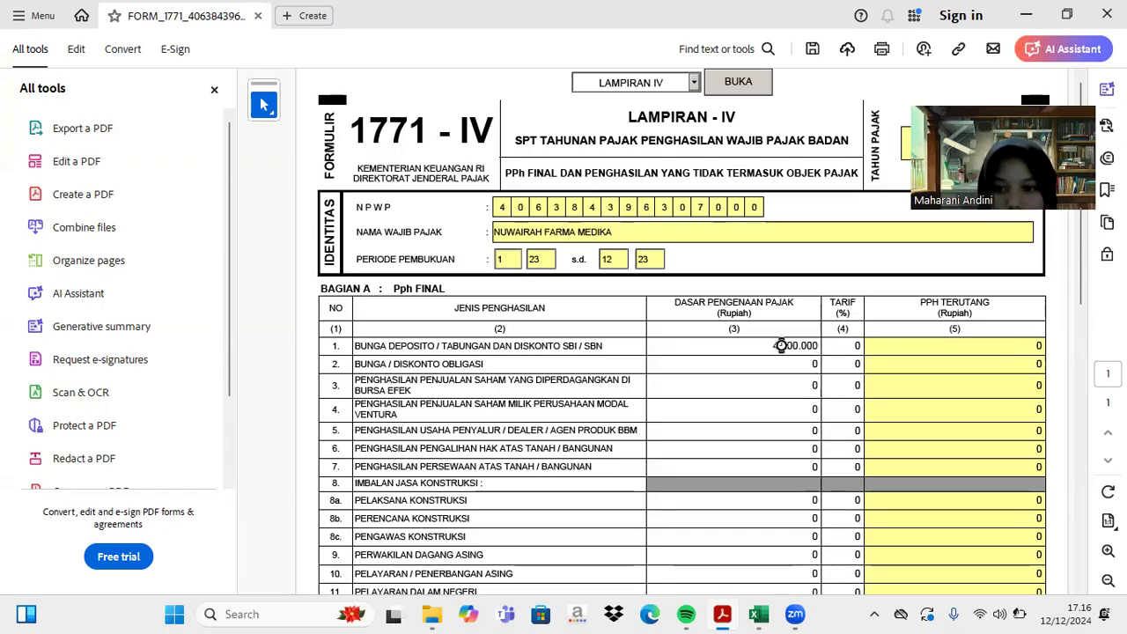
{"action": "left_click", "coordinate": [794, 346]}
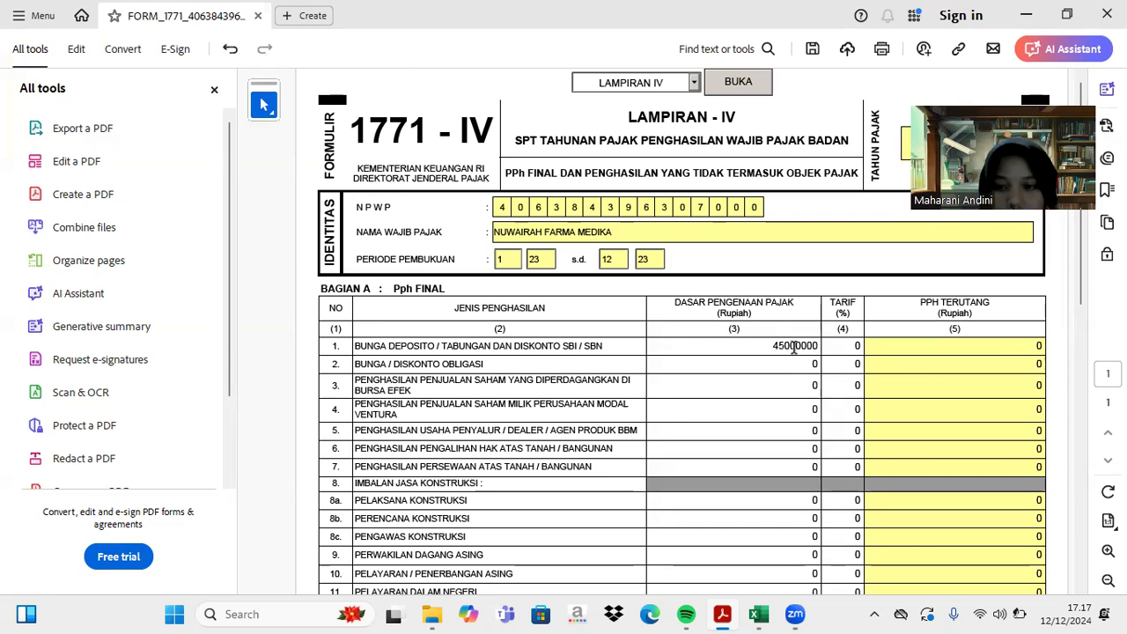
{"action": "type", "text": "0"}
{"action": "key", "text": "Tab"}
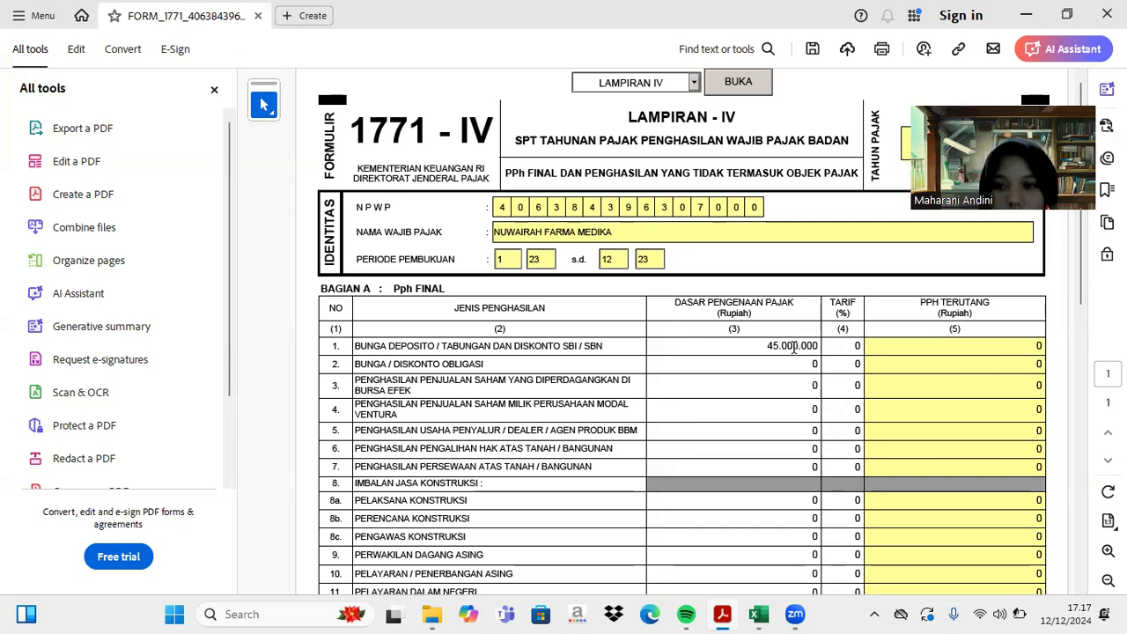
- Set row 1's rate to 20%, giving 9.000.000 PPh Final owed
{"action": "left_click", "coordinate": [855, 346]}
{"action": "type", "text": "20"}
{"action": "key", "text": "Return"}
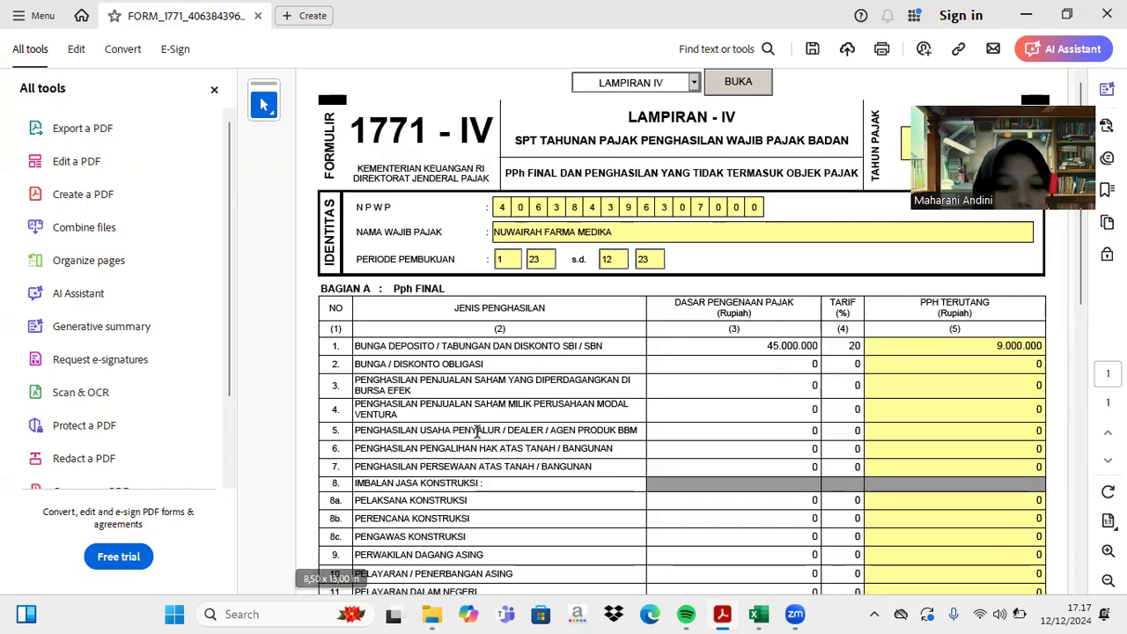
{"action": "scroll", "coordinate": [476, 431], "scroll_direction": "down", "scroll_amount": 3}
{"action": "scroll", "coordinate": [476, 431], "scroll_direction": "up", "scroll_amount": 2}
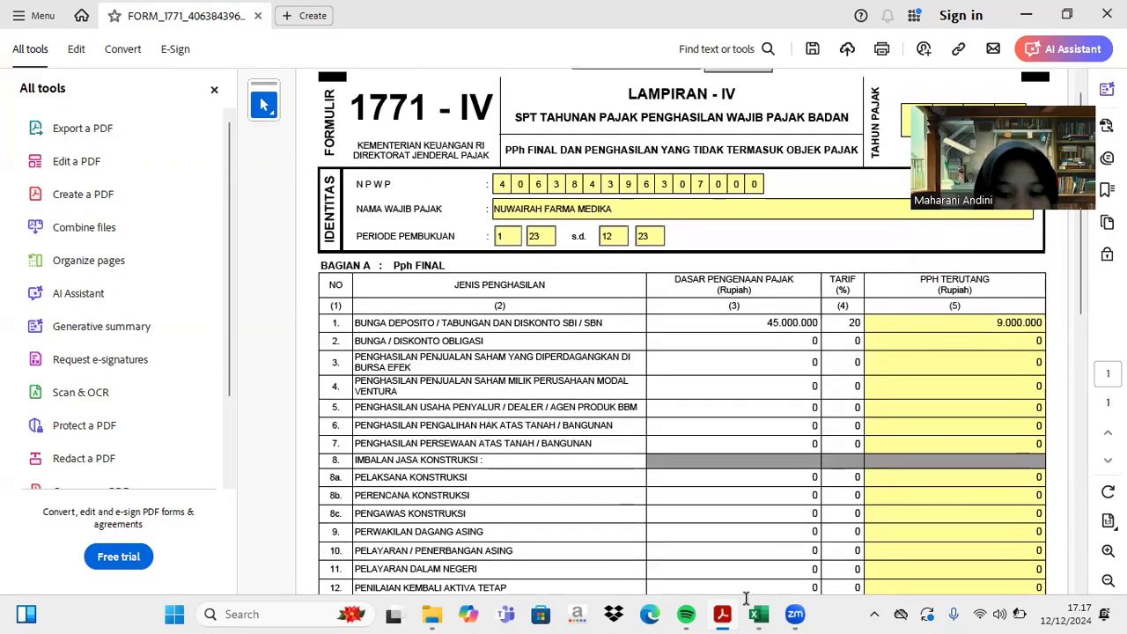
- After checking Excel, enter 40.000.000 as row 7's land and building rental tax base
{"action": "left_click", "coordinate": [759, 613]}
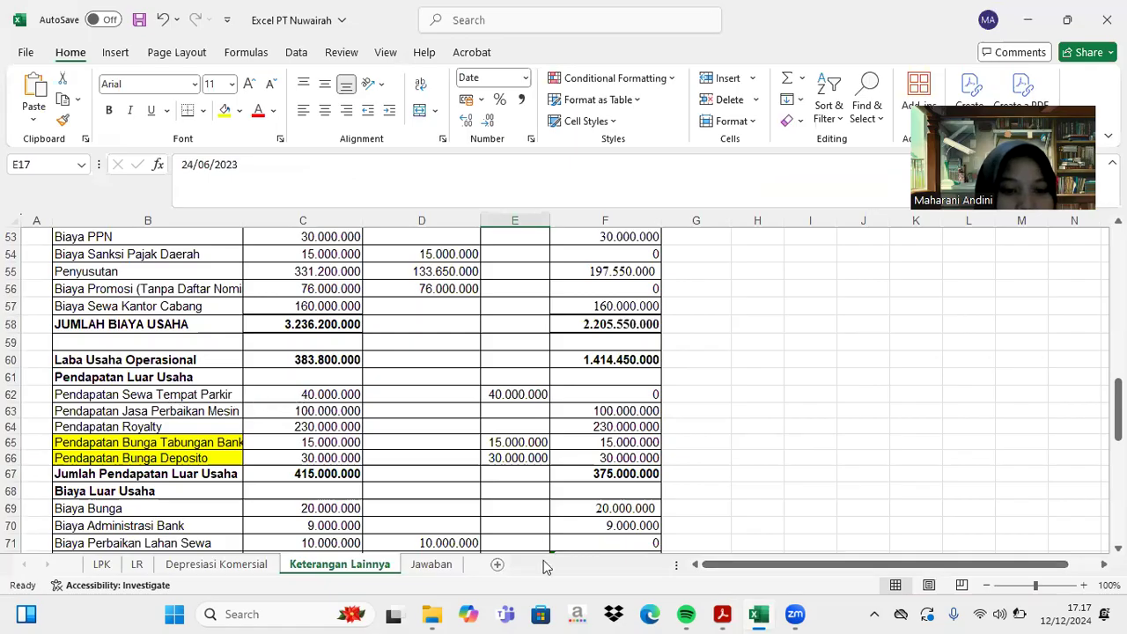
{"action": "left_click", "coordinate": [722, 614]}
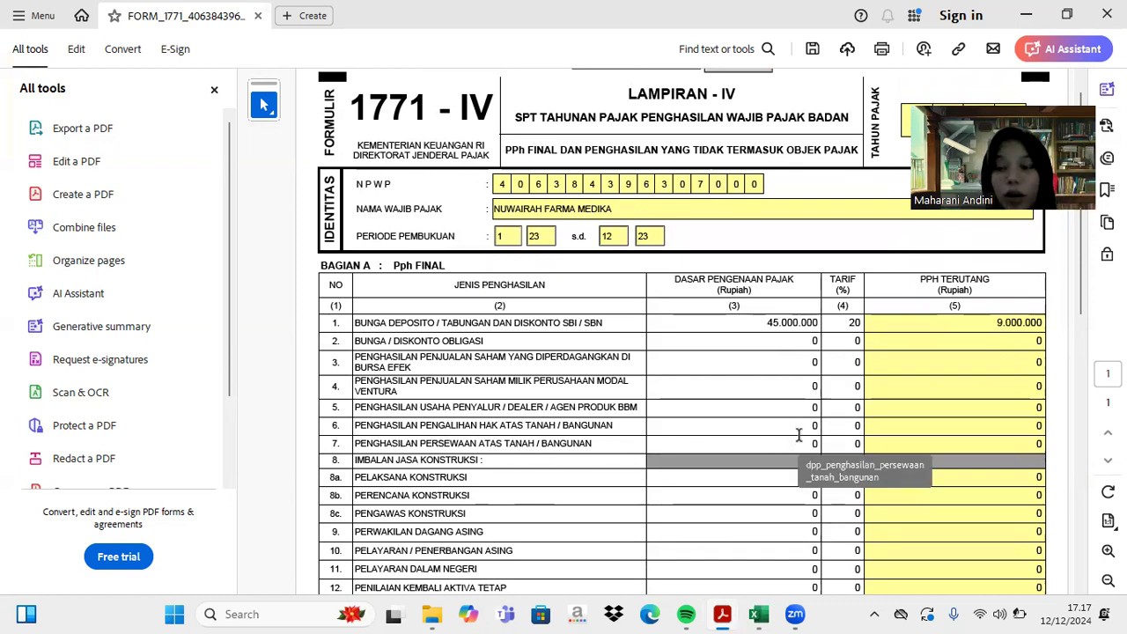
{"action": "left_click", "coordinate": [808, 443]}
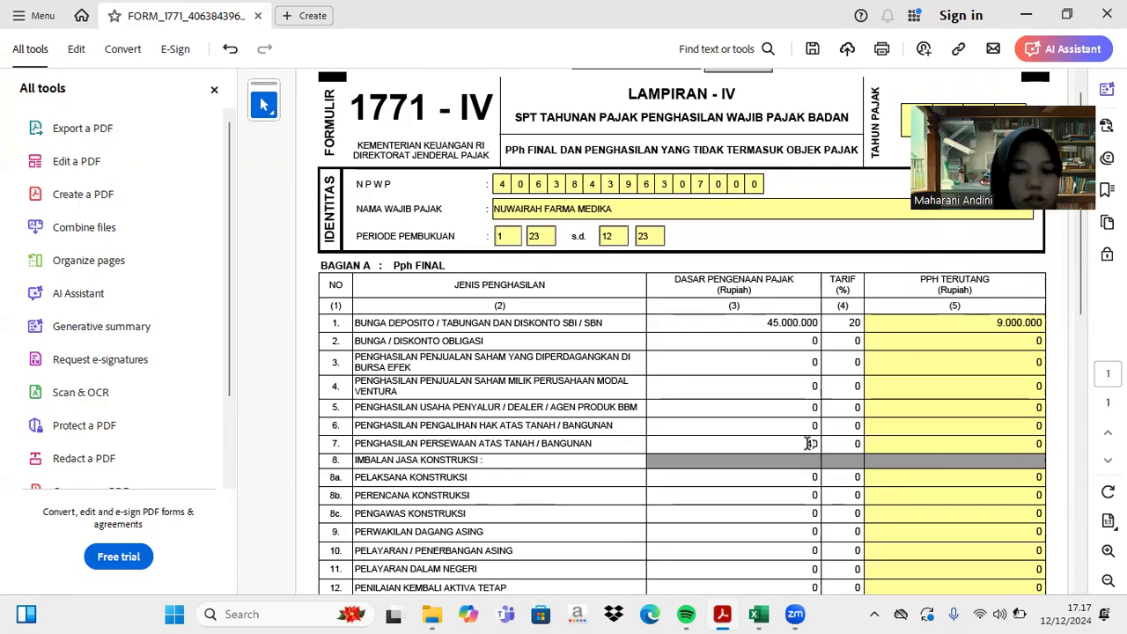
{"action": "type", "text": "4."}
{"action": "type", "text": "0"}
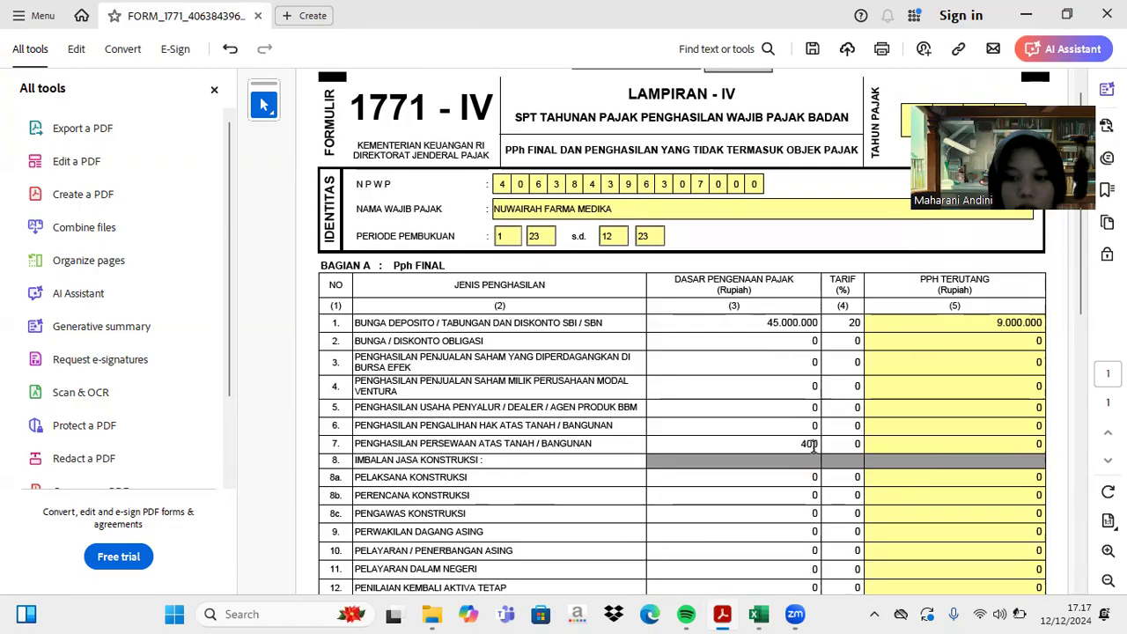
{"action": "type", "text": "00.00"}
{"action": "key", "text": "Tab"}
{"action": "left_click", "coordinate": [813, 447]}
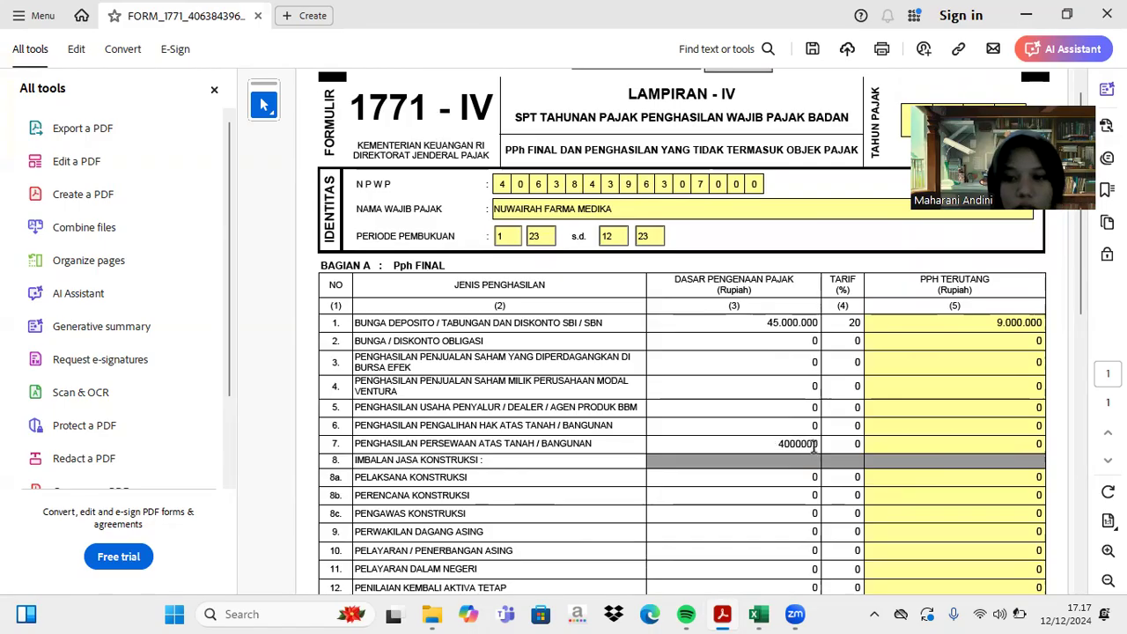
{"action": "left_click", "coordinate": [861, 443]}
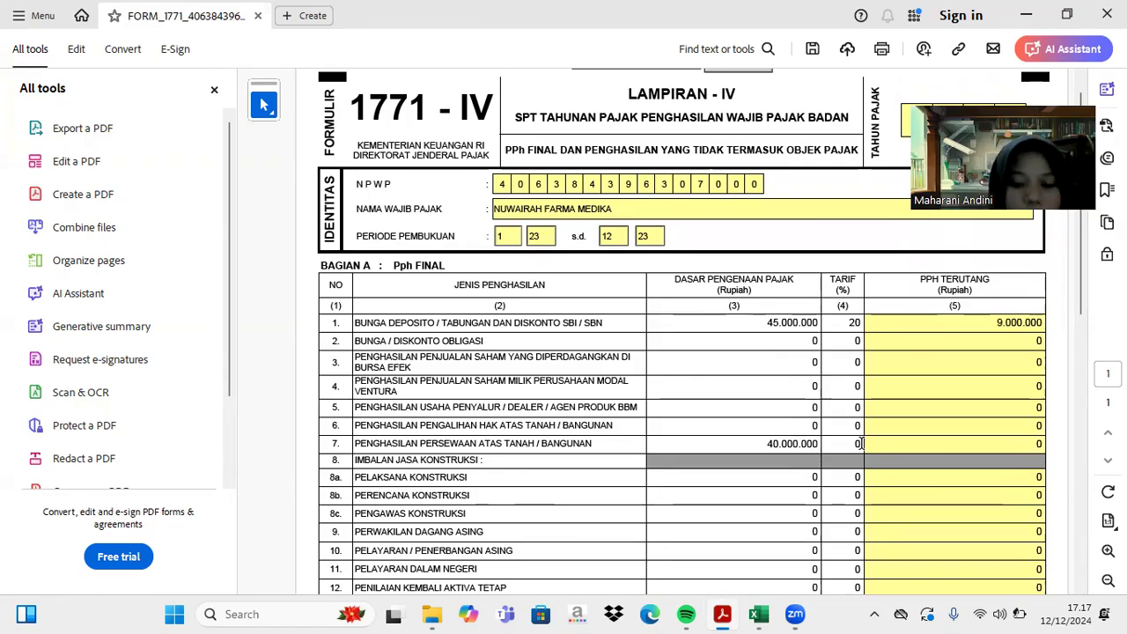
{"action": "scroll", "coordinate": [861, 444], "scroll_direction": "down", "scroll_amount": 8}
{"action": "scroll", "coordinate": [860, 444], "scroll_direction": "up", "scroll_amount": 7}
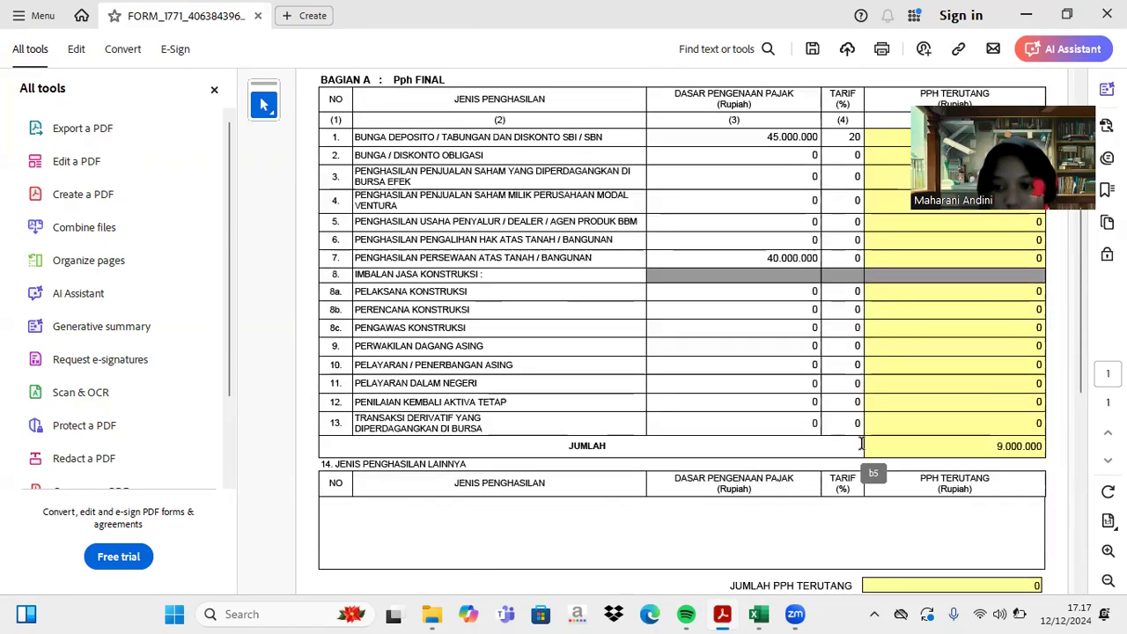
- Set row 7's rate to 10%, giving 4.000.000 PPh owed
{"action": "left_click", "coordinate": [859, 368]}
{"action": "type", "text": "10"}
{"action": "key", "text": "Return"}
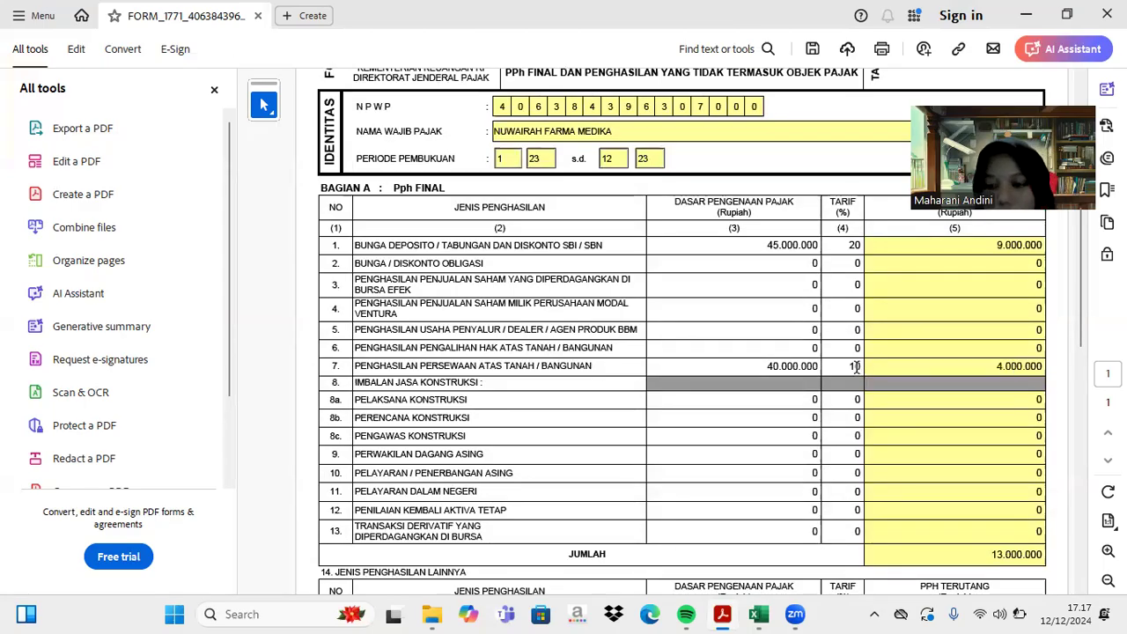
{"action": "scroll", "coordinate": [889, 443], "scroll_direction": "down", "scroll_amount": 1}
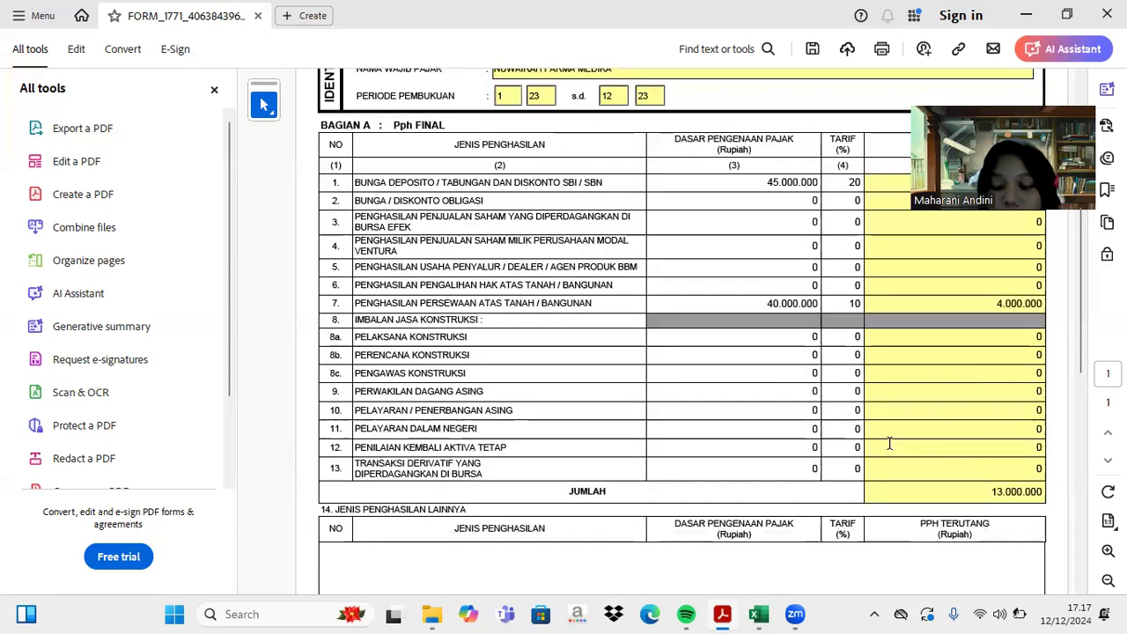
{"action": "scroll", "coordinate": [889, 442], "scroll_direction": "up", "scroll_amount": 3}
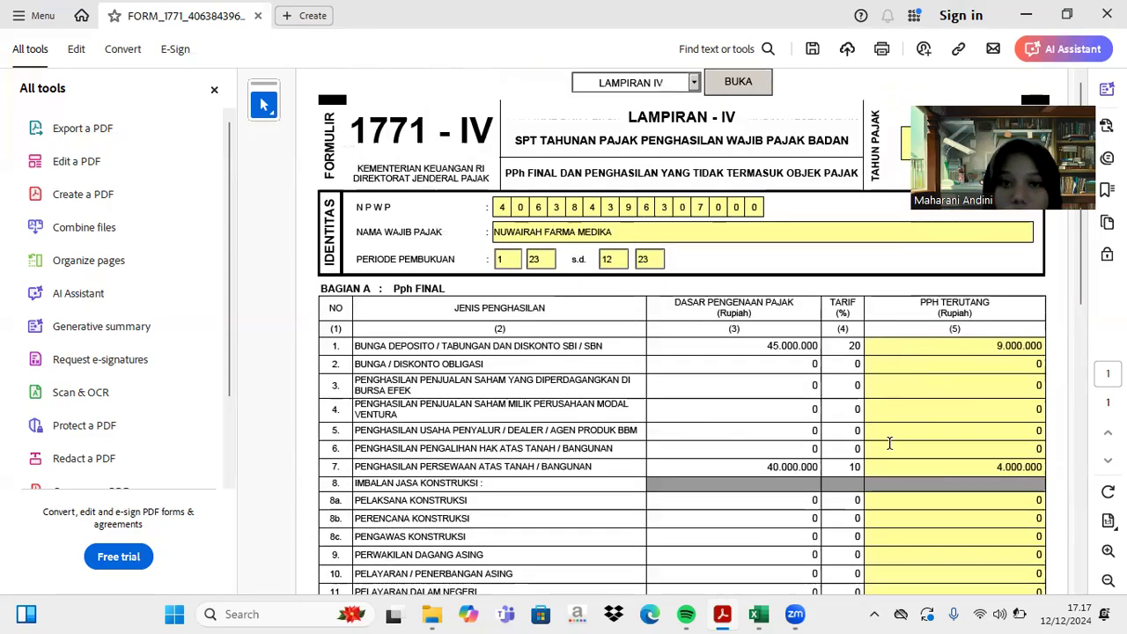
- Load the Lampiran III page from the attachment dropdown
{"action": "left_click", "coordinate": [694, 83]}
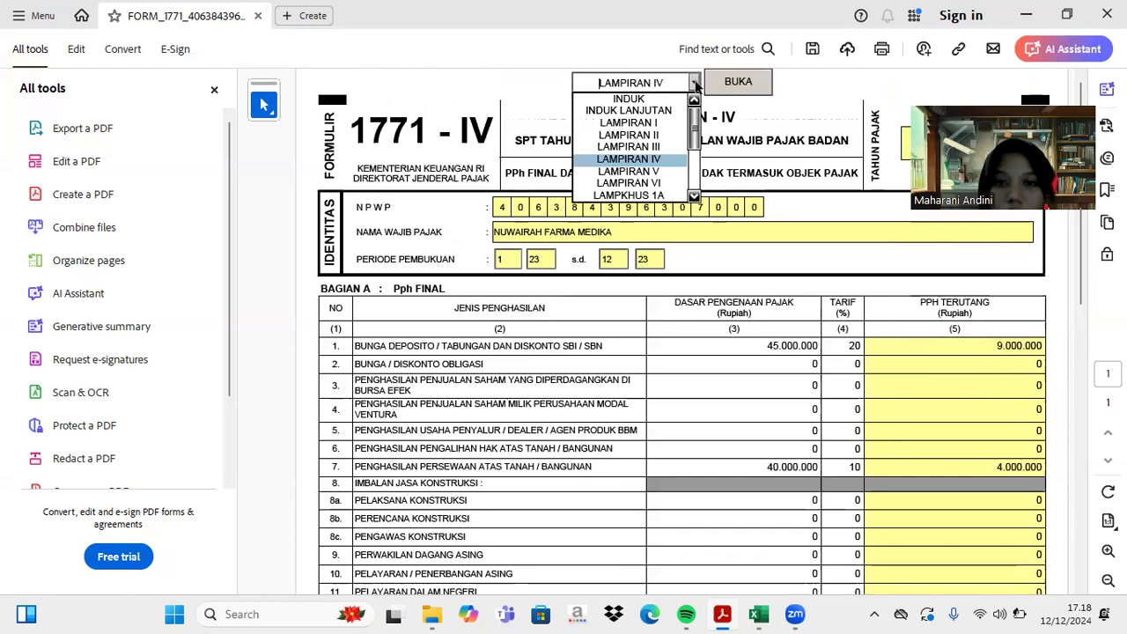
{"action": "left_click", "coordinate": [669, 147]}
{"action": "left_click", "coordinate": [731, 85]}
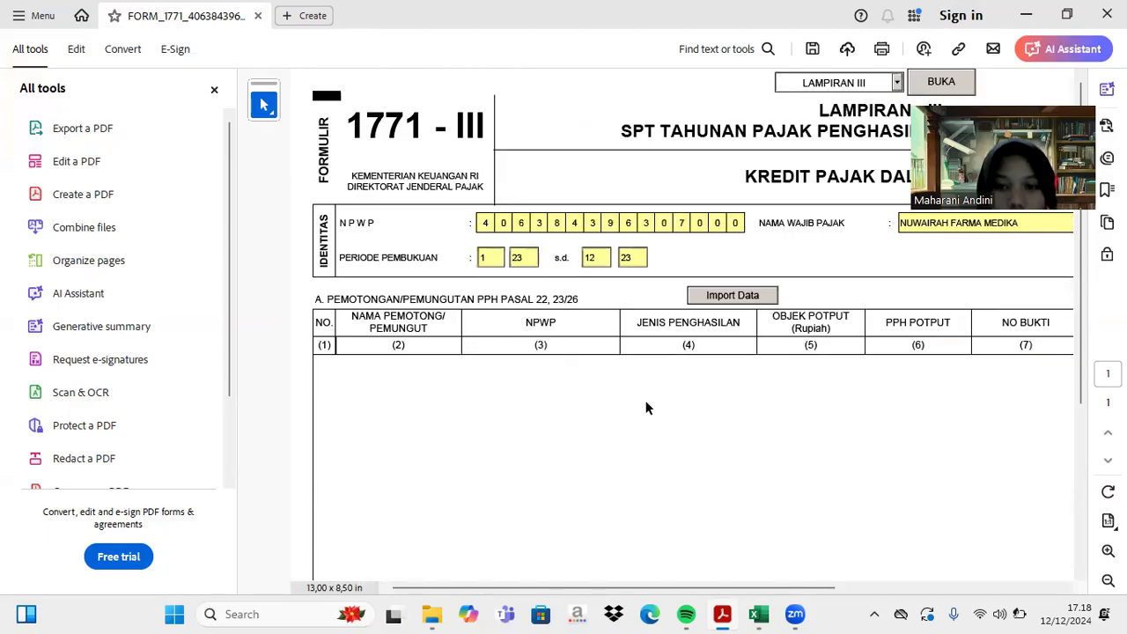
- Review the PPh withholding table in Excel, then return to the Lampiran III form
{"action": "mouse_move", "coordinate": [756, 616]}
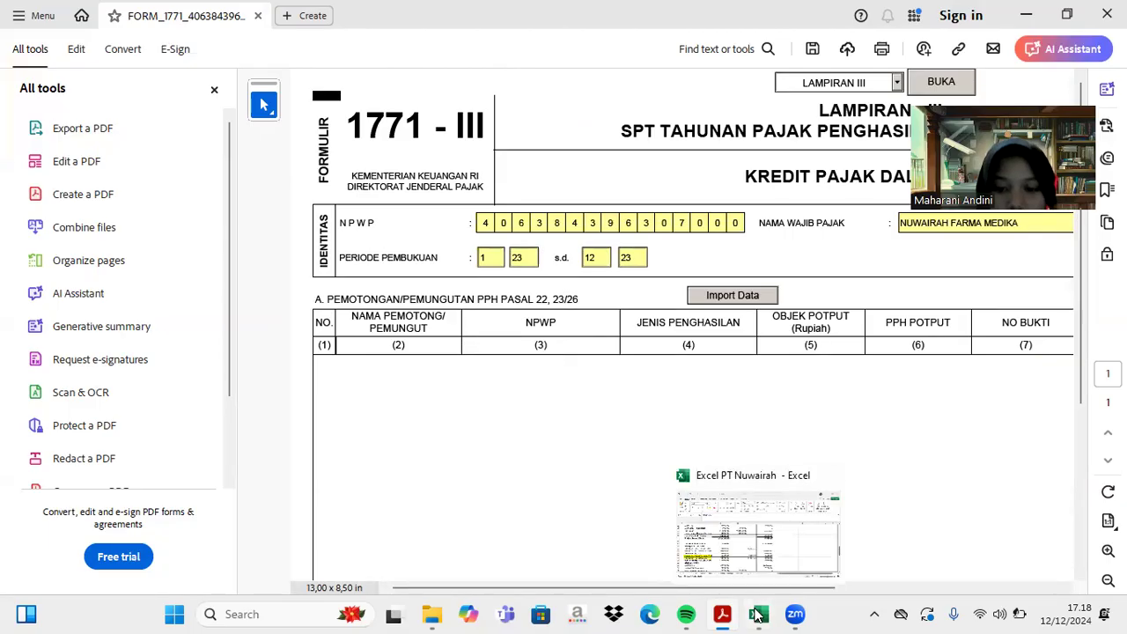
{"action": "left_click", "coordinate": [775, 540]}
{"action": "scroll", "coordinate": [642, 333], "scroll_direction": "up", "scroll_amount": 9}
{"action": "scroll", "coordinate": [638, 335], "scroll_direction": "up", "scroll_amount": 5}
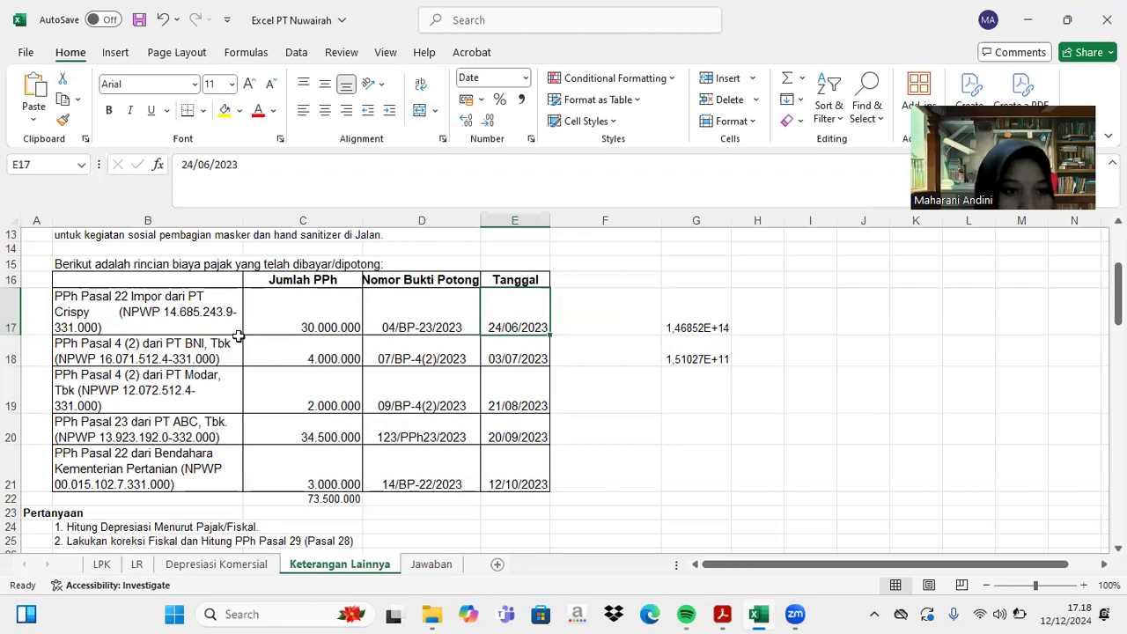
{"action": "left_click", "coordinate": [720, 615]}
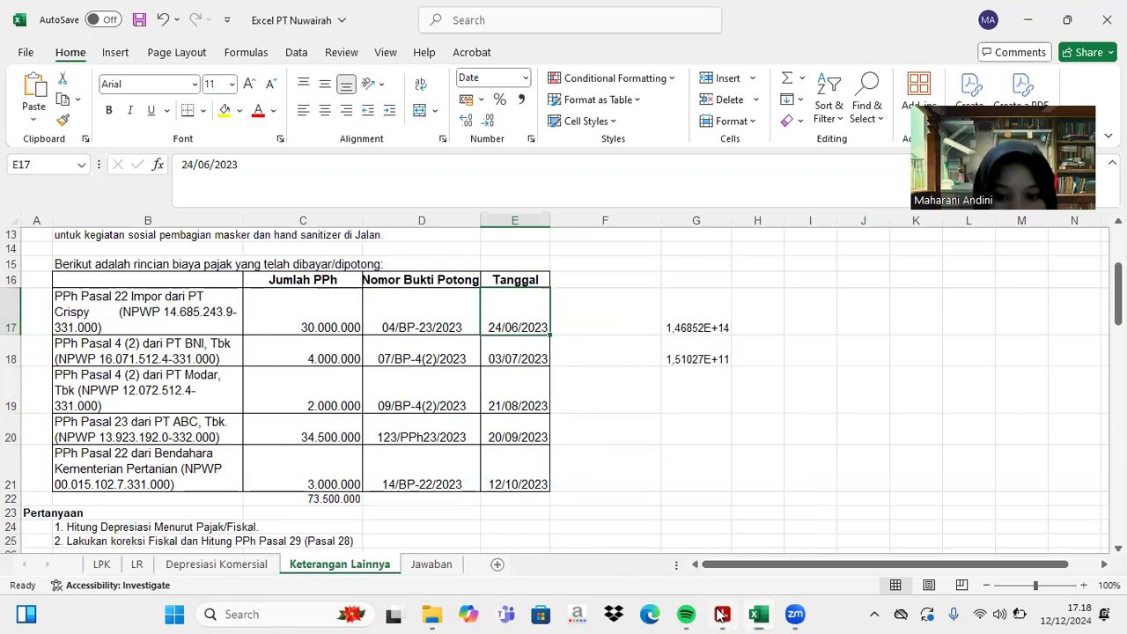
{"action": "scroll", "coordinate": [359, 374], "scroll_direction": "down", "scroll_amount": 4}
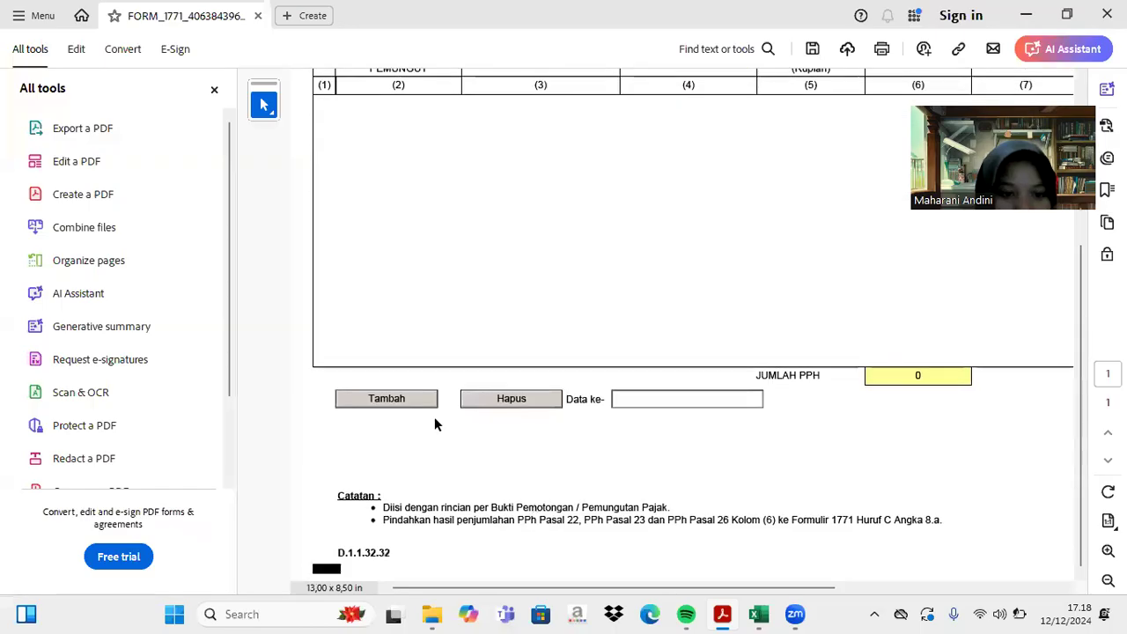
- Add row 1 to the Lampiran III withholding table with PT CRISPY as withholder name
{"action": "left_click", "coordinate": [396, 397]}
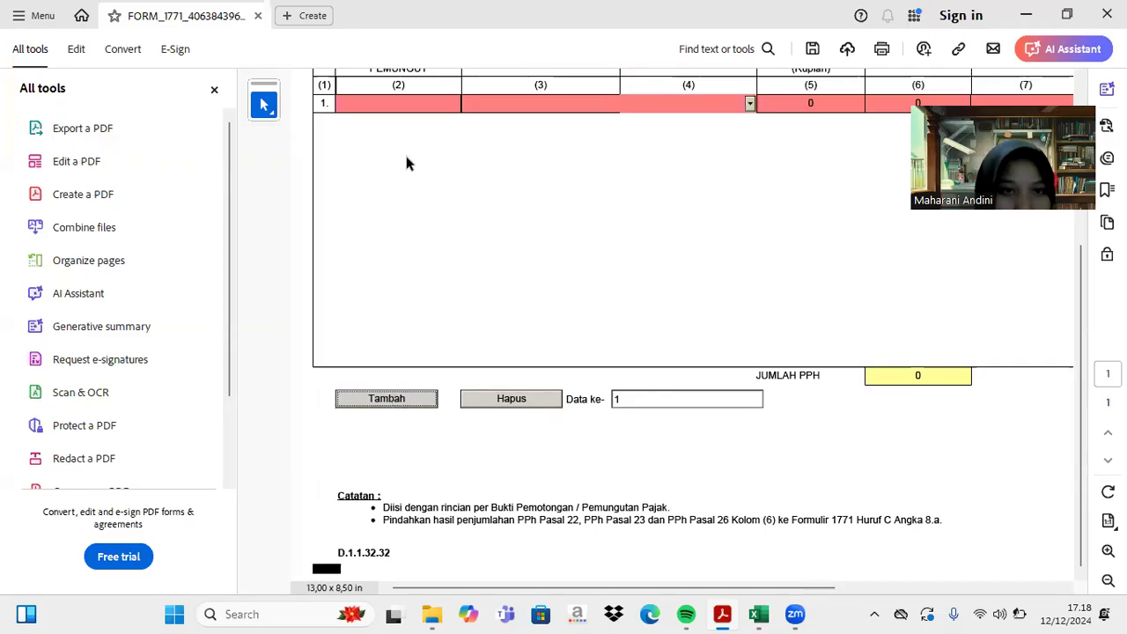
{"action": "left_click", "coordinate": [393, 103]}
{"action": "type", "text": "T"}
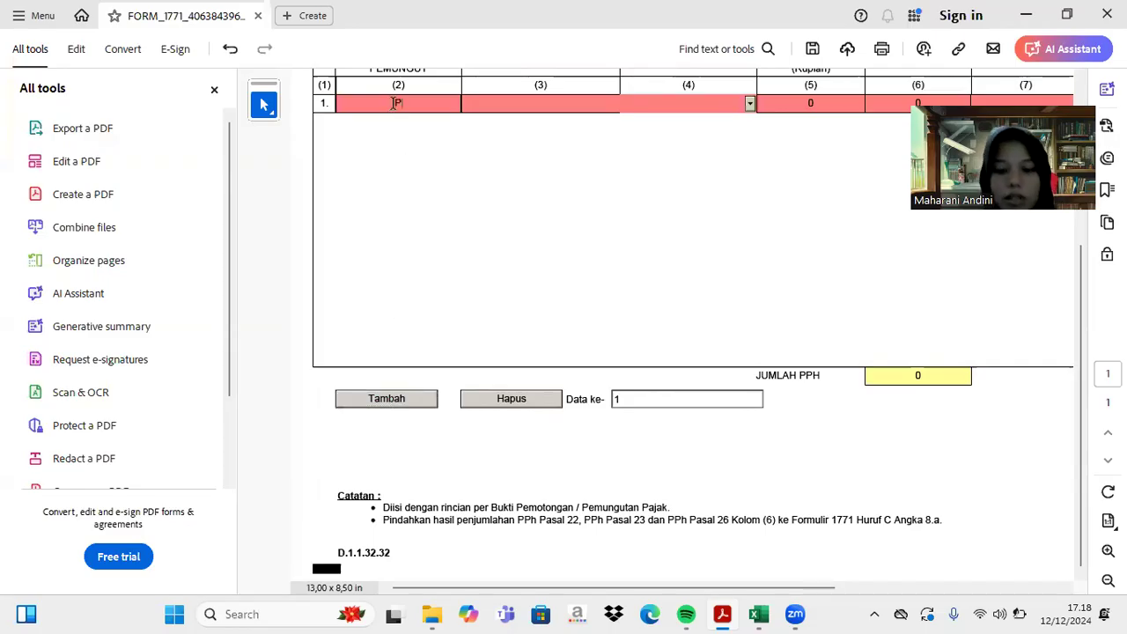
{"action": "type", "text": " CR"}
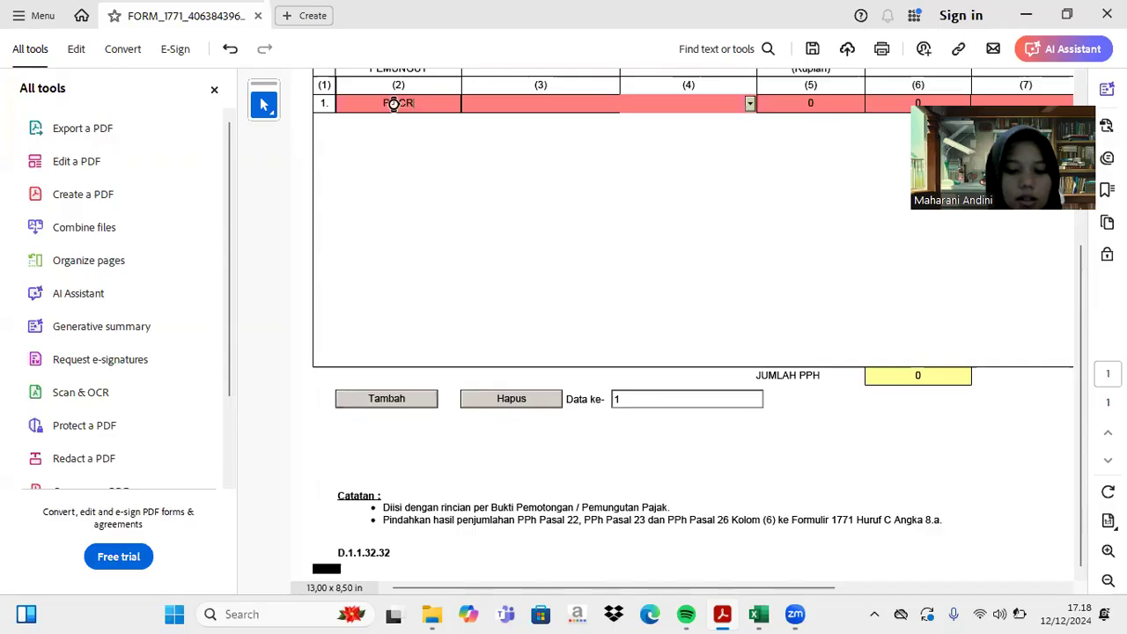
{"action": "type", "text": "ISPY"}
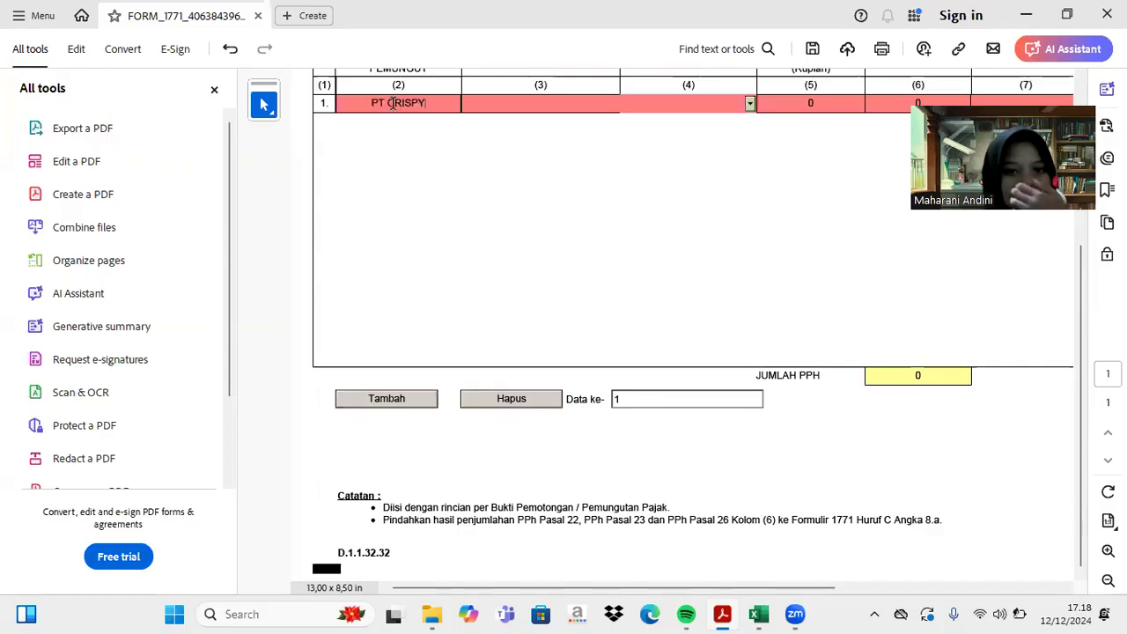
{"action": "scroll", "coordinate": [552, 107], "scroll_direction": "up", "scroll_amount": 4}
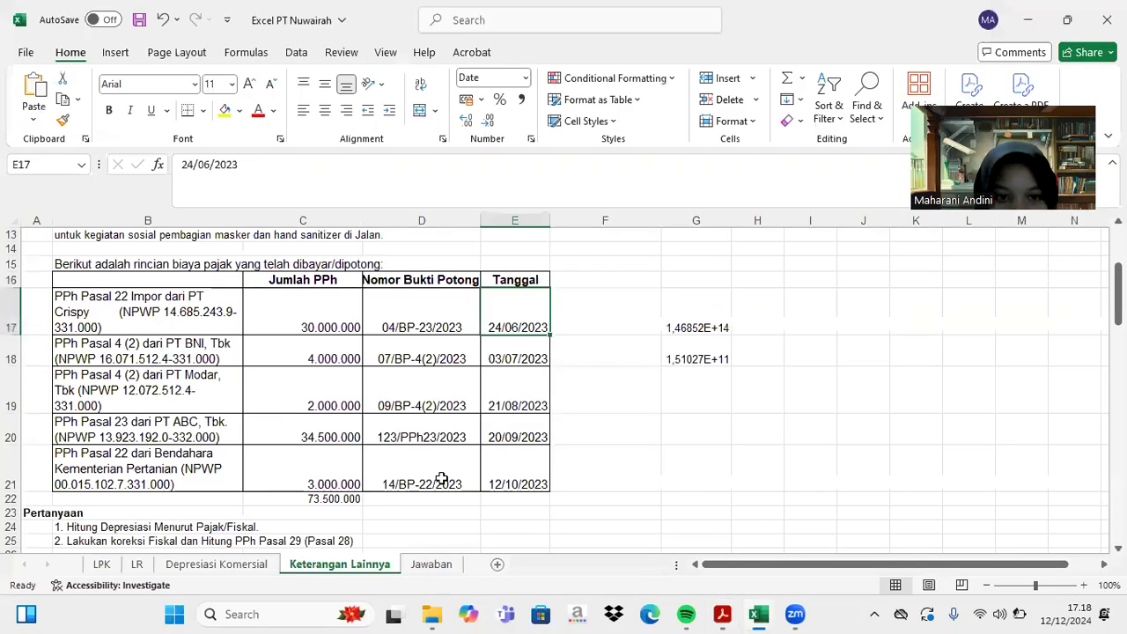
- Copy the supplier's tax number from cell B17 in the Excel workbook
{"action": "left_click", "coordinate": [758, 614]}
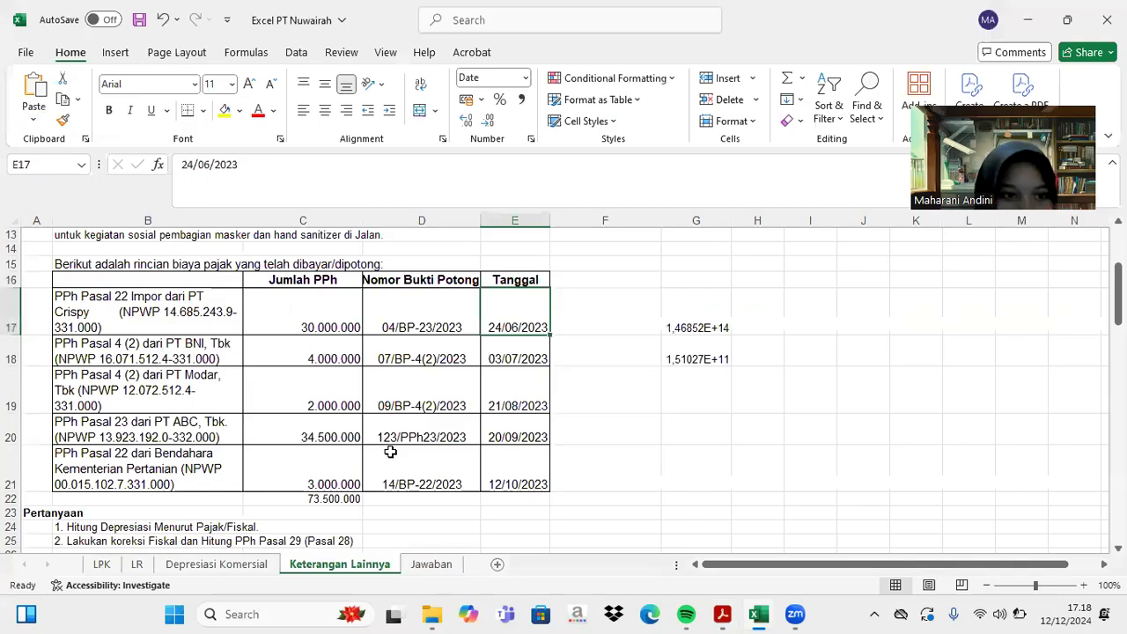
{"action": "double_click", "coordinate": [169, 319]}
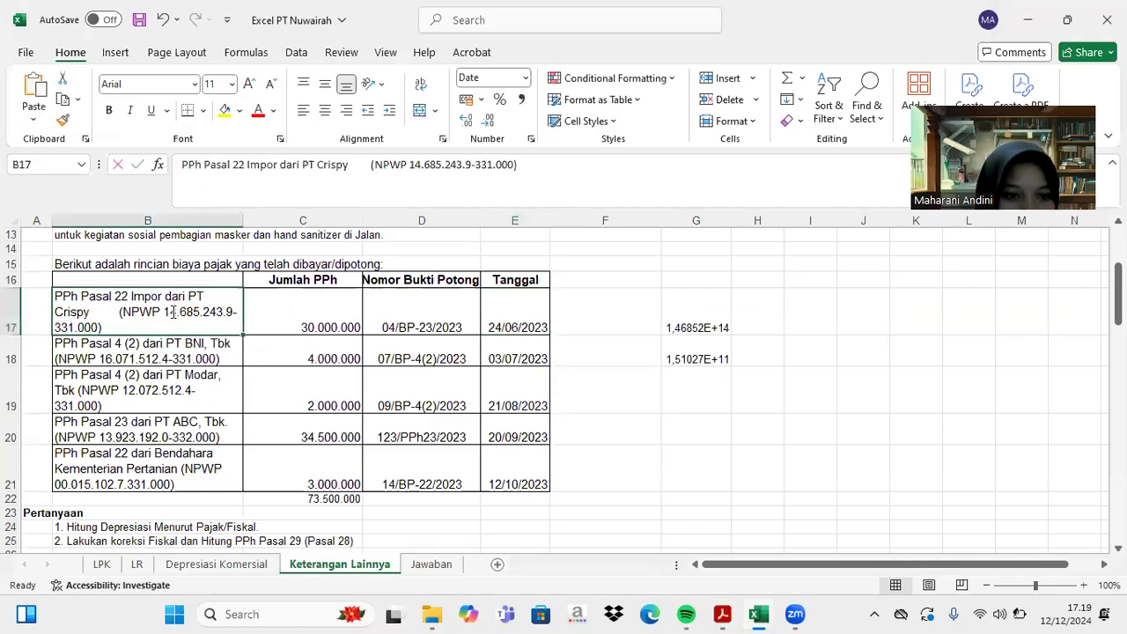
{"action": "left_click_drag", "start_coordinate": [101, 324], "coordinate": [219, 327]}
{"action": "key", "text": "ctrl+c"}
{"action": "left_click", "coordinate": [217, 327]}
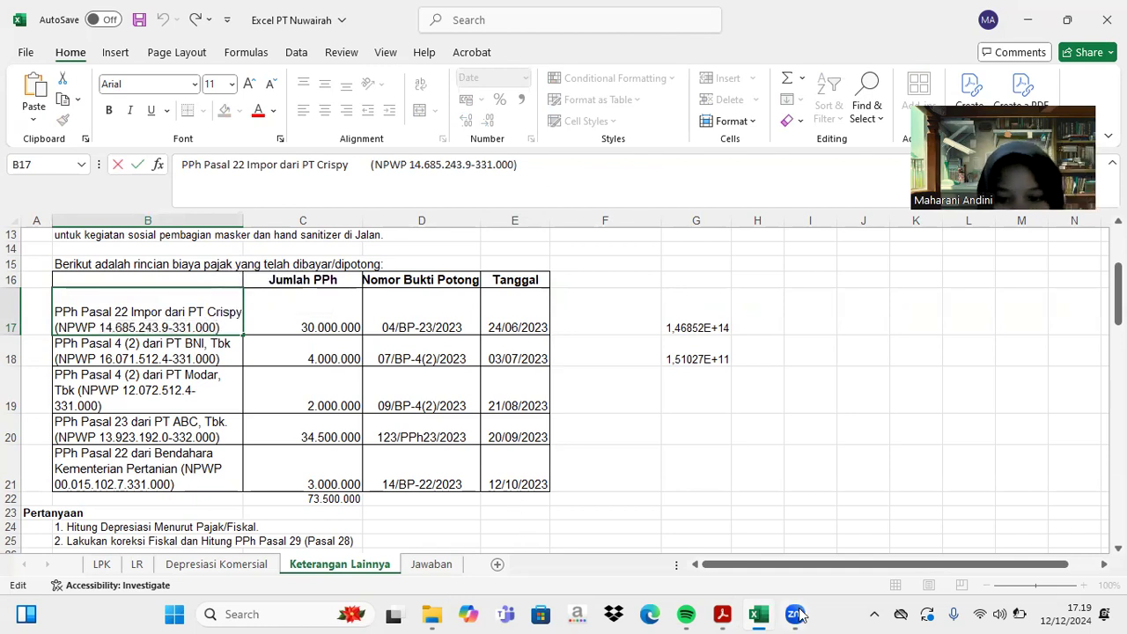
- Type PT CRISPY's NPWP into row 1's NPWP field, checking it against Excel
{"action": "left_click", "coordinate": [722, 614]}
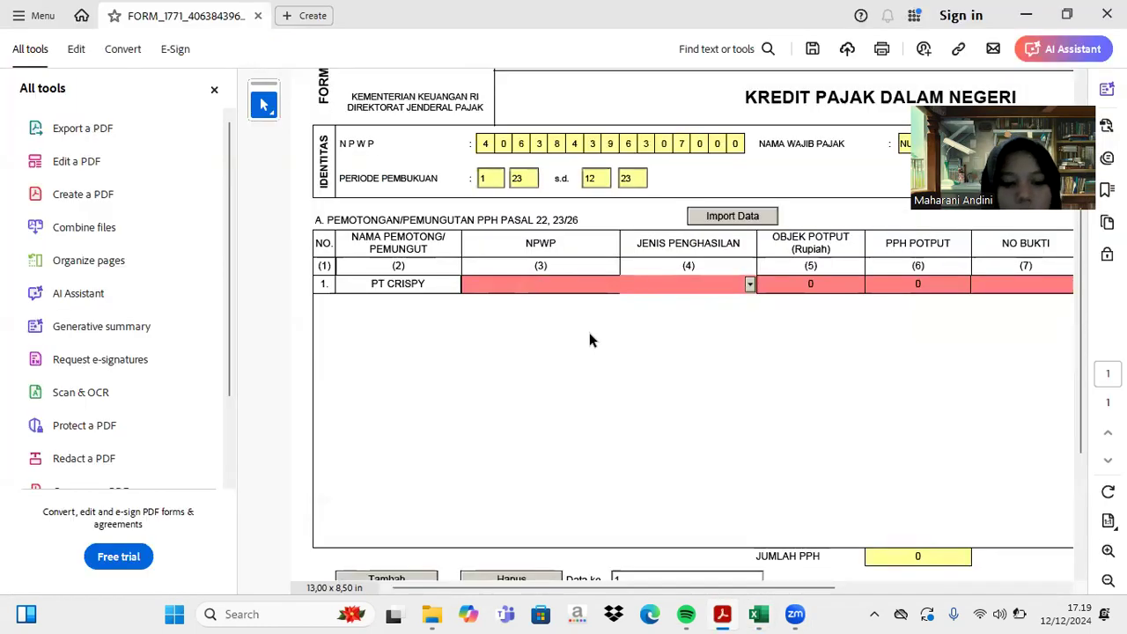
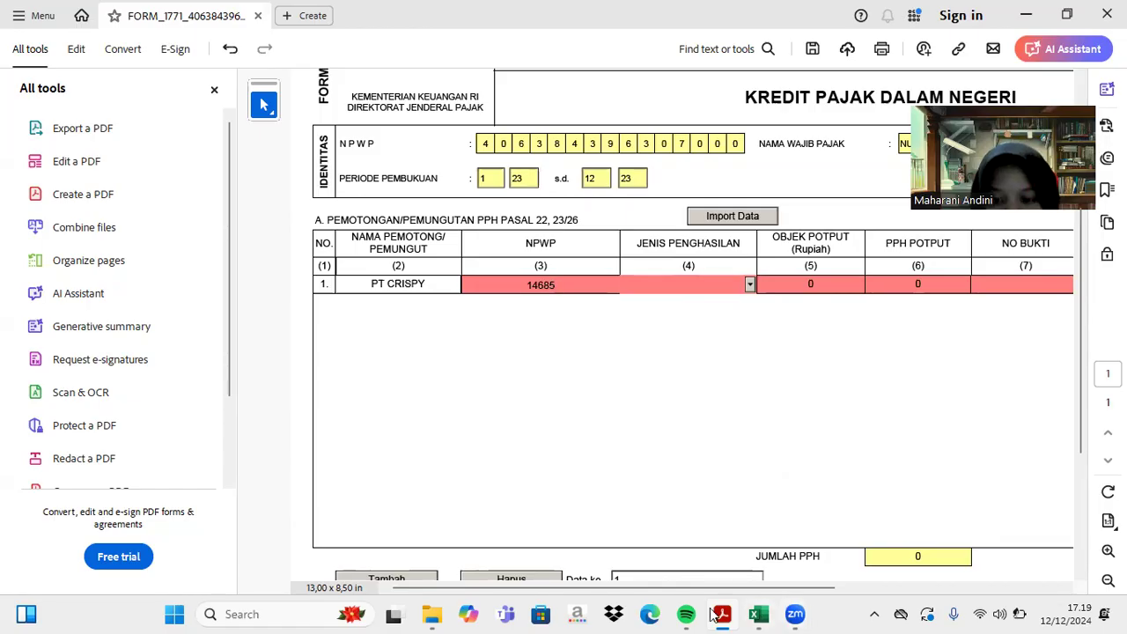
{"action": "left_click", "coordinate": [759, 615]}
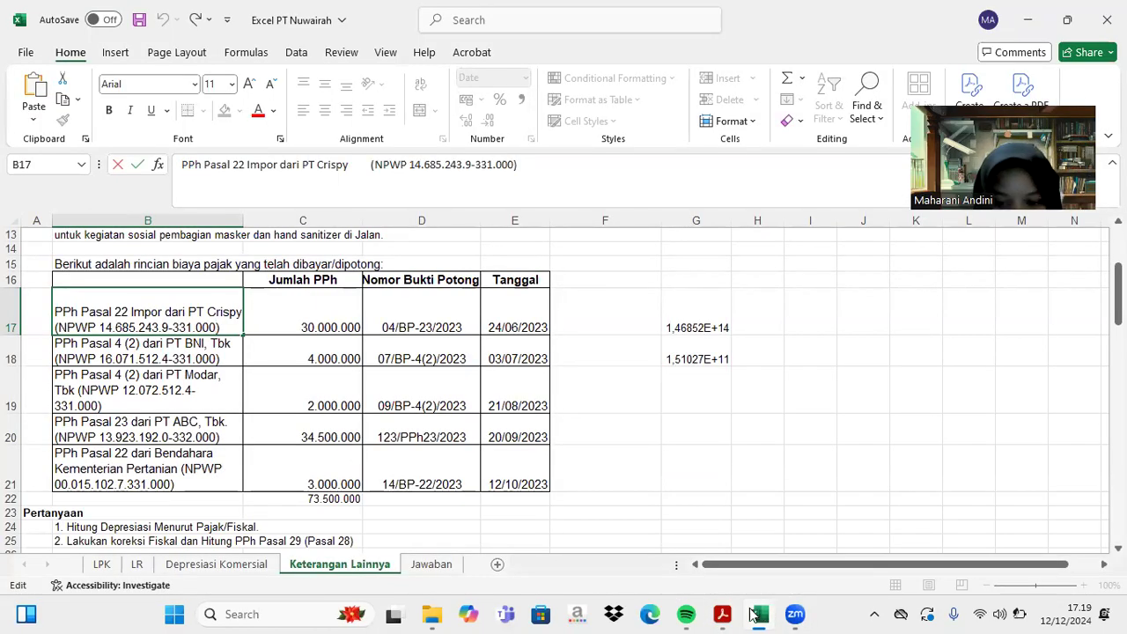
{"action": "left_click", "coordinate": [714, 611]}
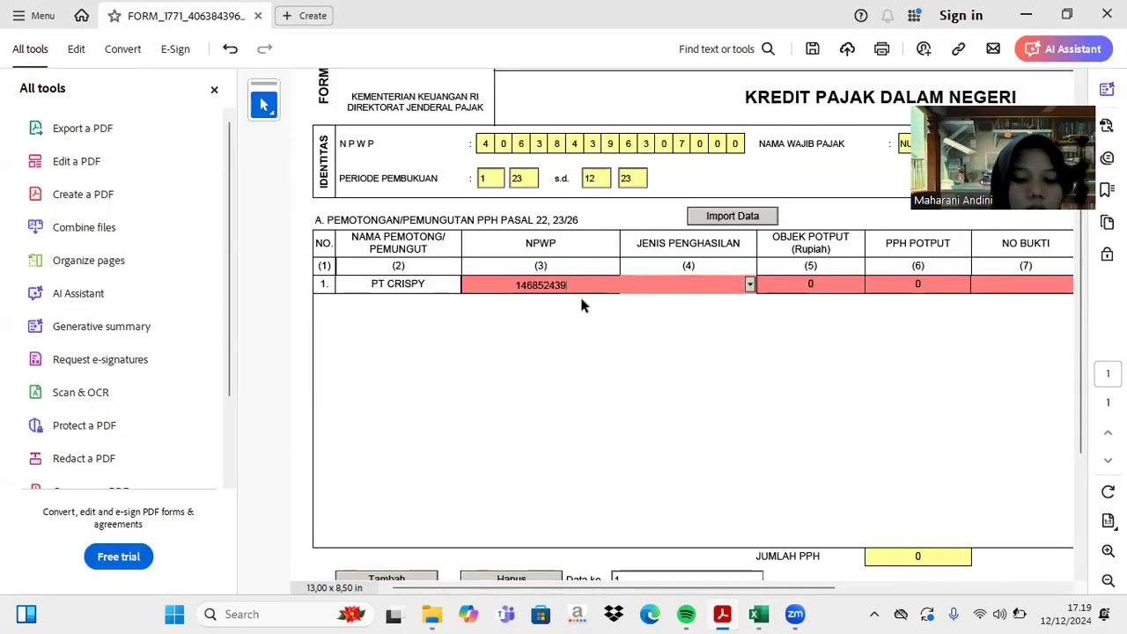
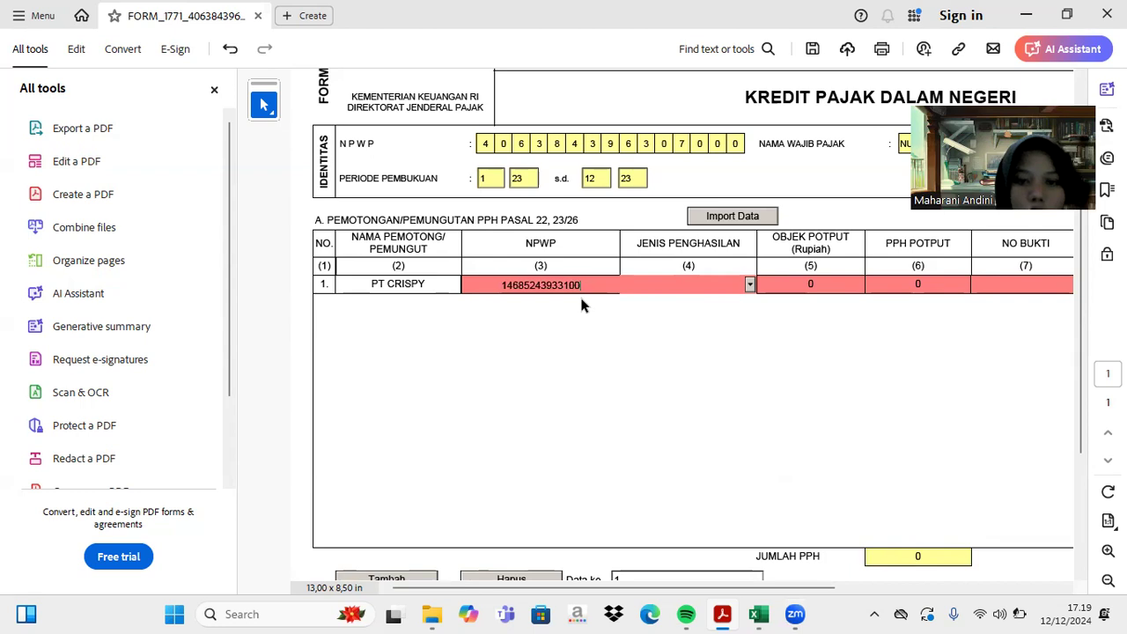
{"action": "left_click", "coordinate": [581, 305]}
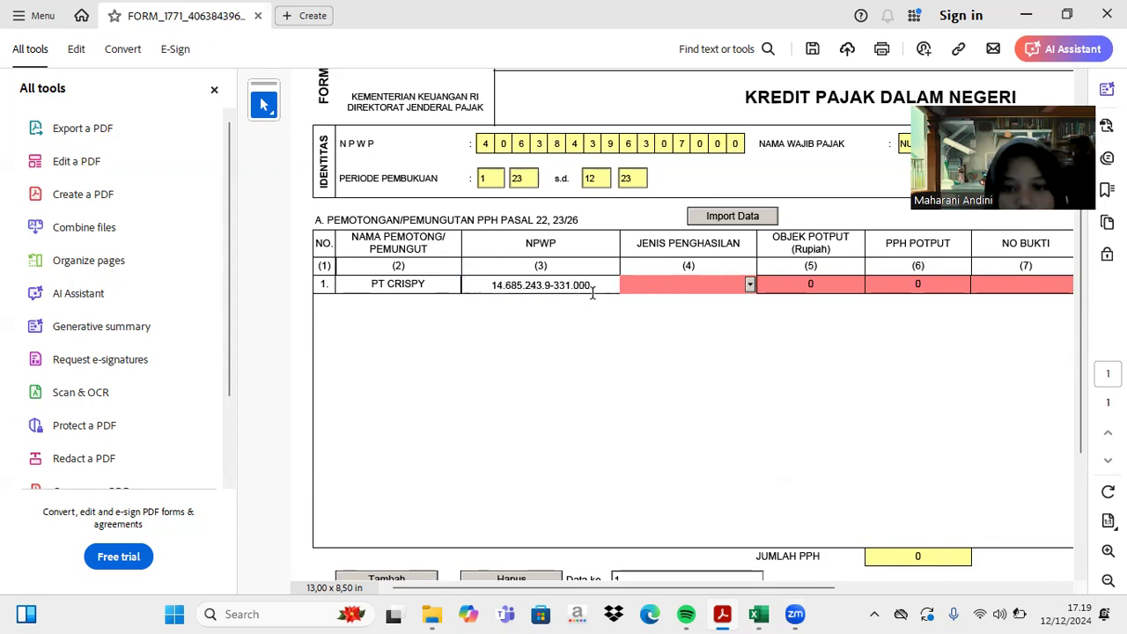
{"action": "left_click", "coordinate": [757, 615]}
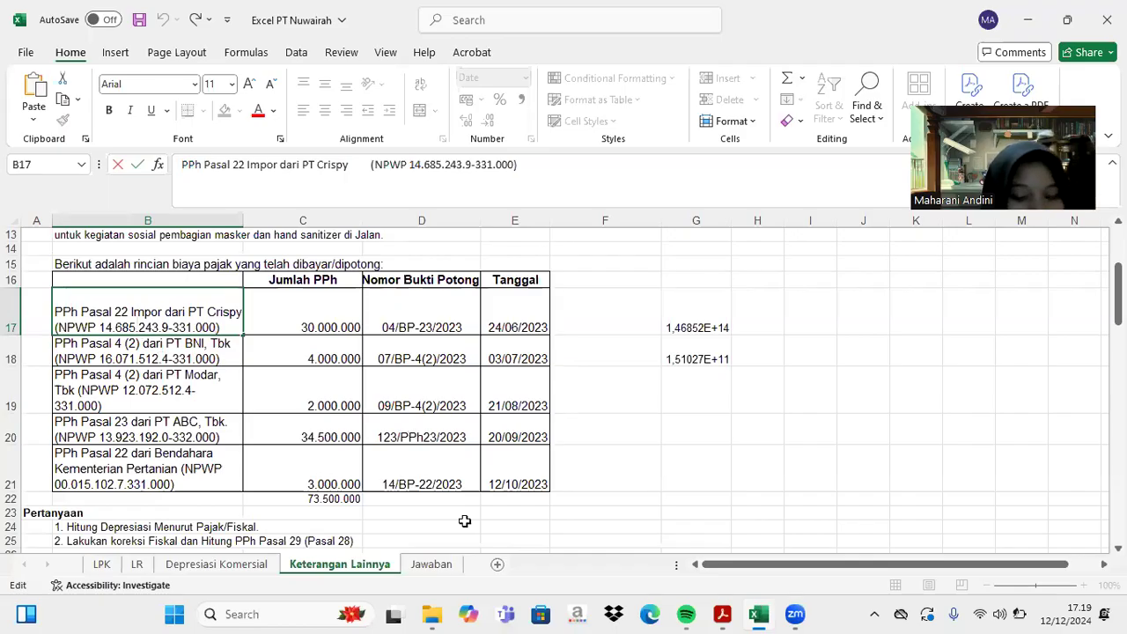
{"action": "left_click", "coordinate": [758, 615]}
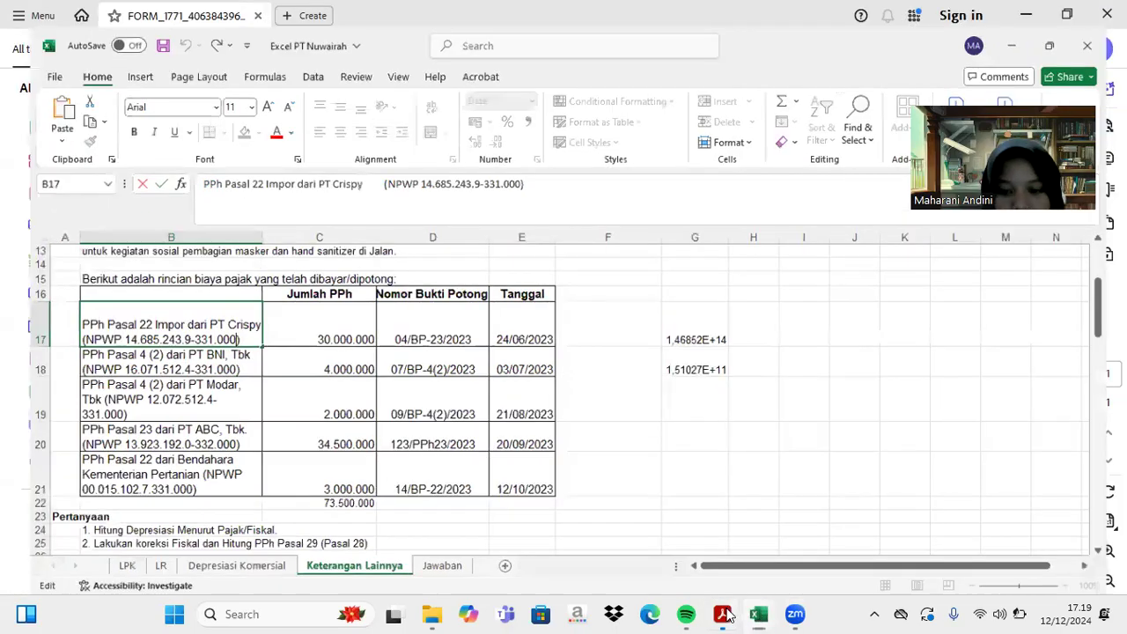
{"action": "left_click", "coordinate": [724, 614]}
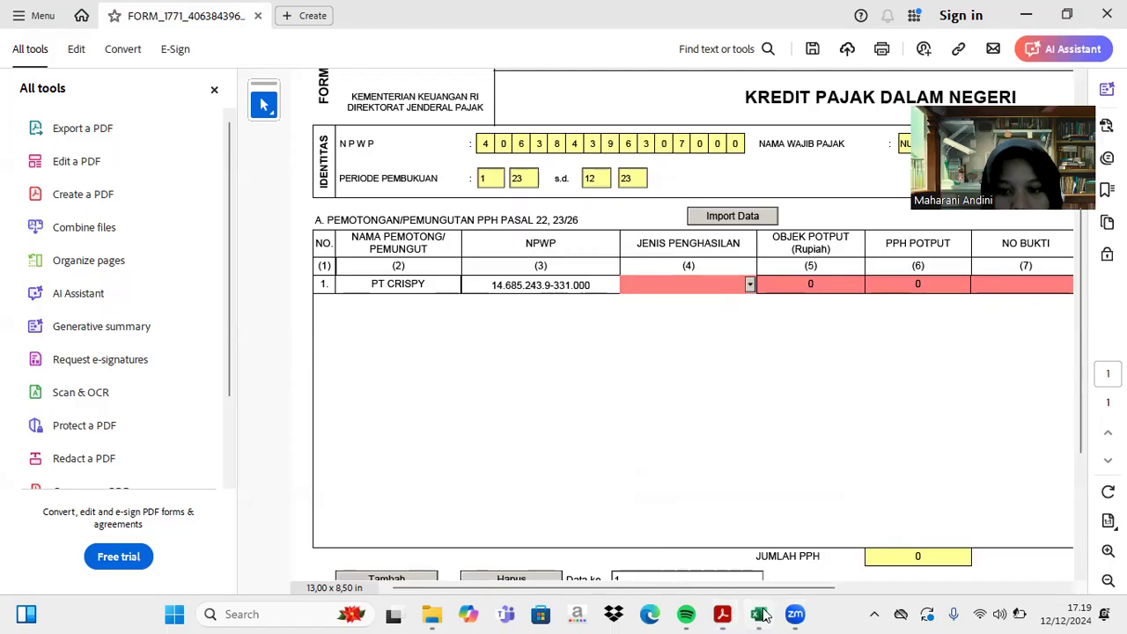
- Set row 1's Jenis Penghasilan to Pasal 22 Nilai Impor
{"action": "left_click", "coordinate": [758, 614]}
{"action": "left_click", "coordinate": [719, 614]}
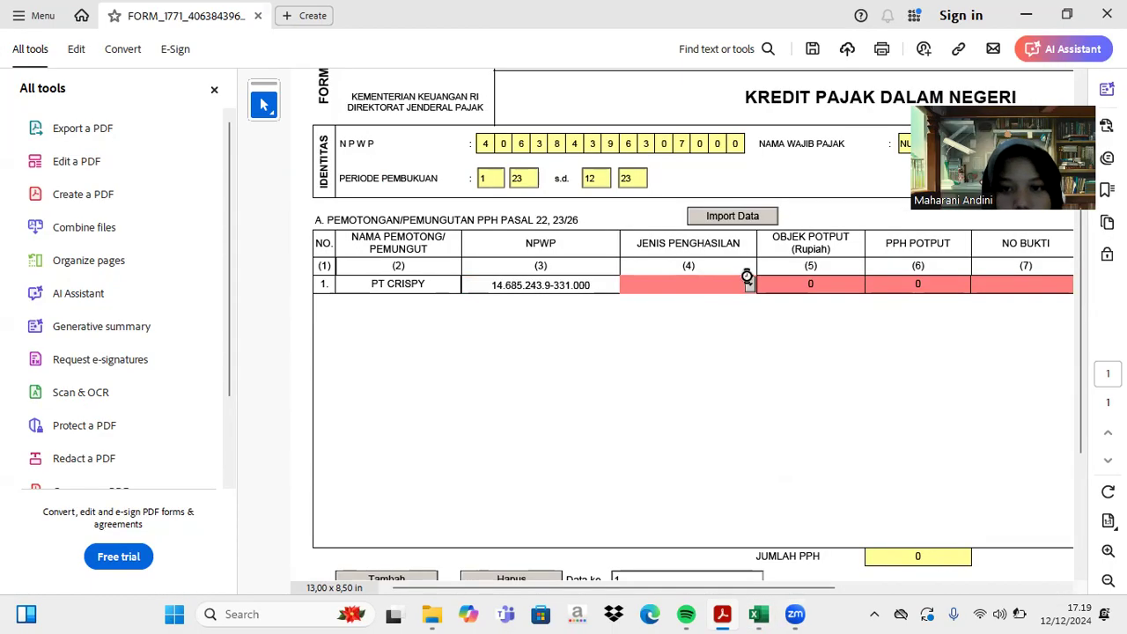
{"action": "left_click", "coordinate": [749, 285]}
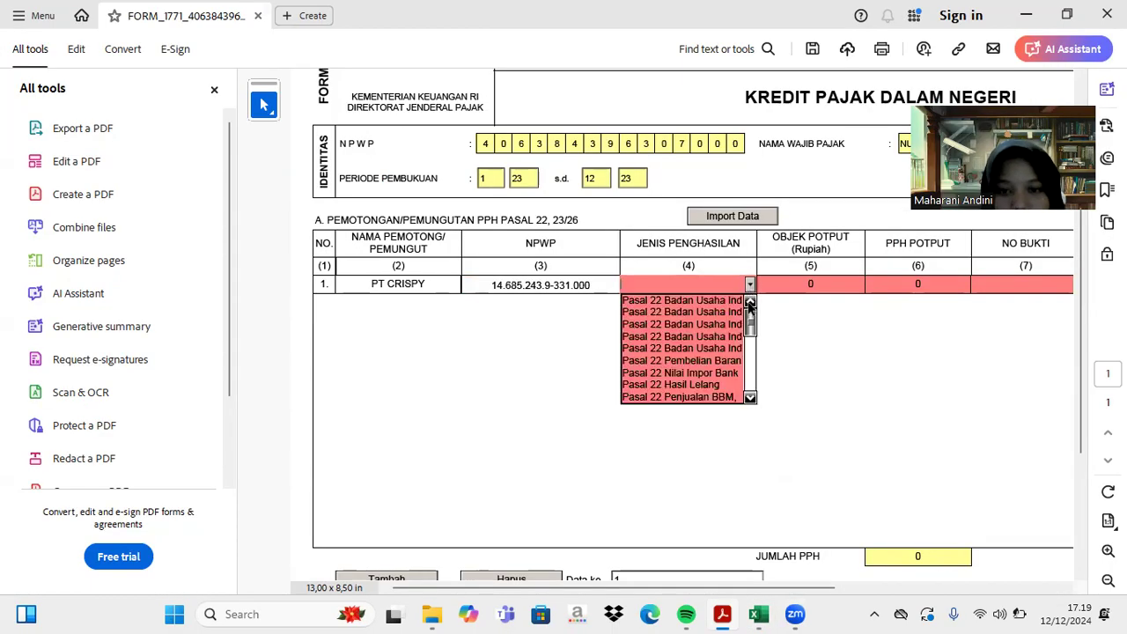
{"action": "left_click", "coordinate": [728, 373]}
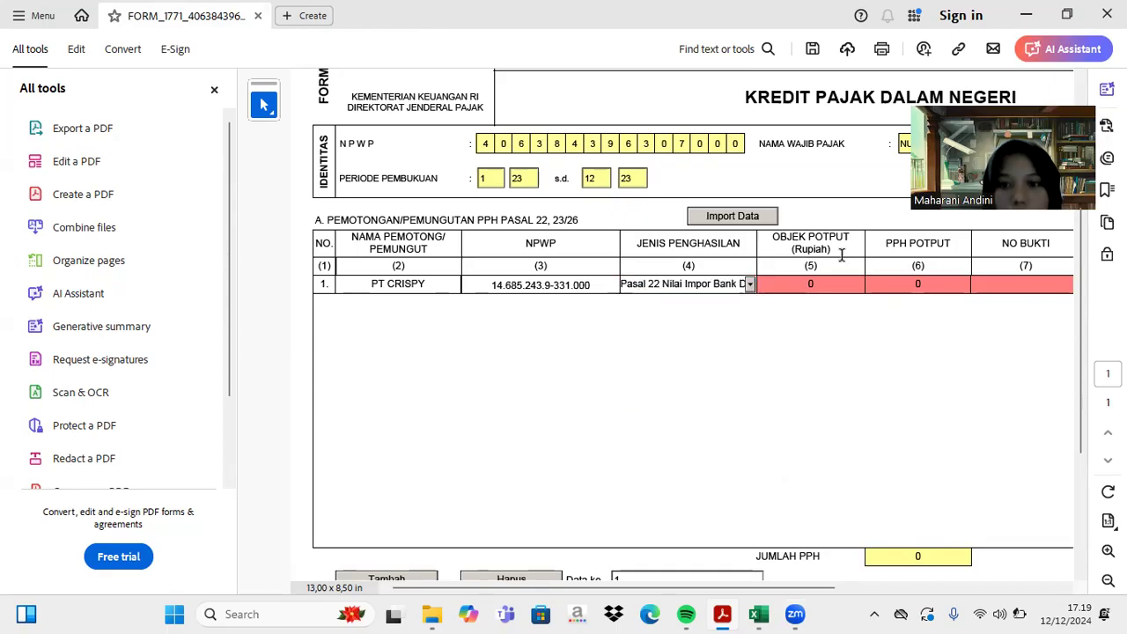
- Enter 1.200.000.000 as the object amount and 30.000.000 as withheld PPh
{"action": "left_click", "coordinate": [824, 283]}
{"action": "type", "text": "1200"}
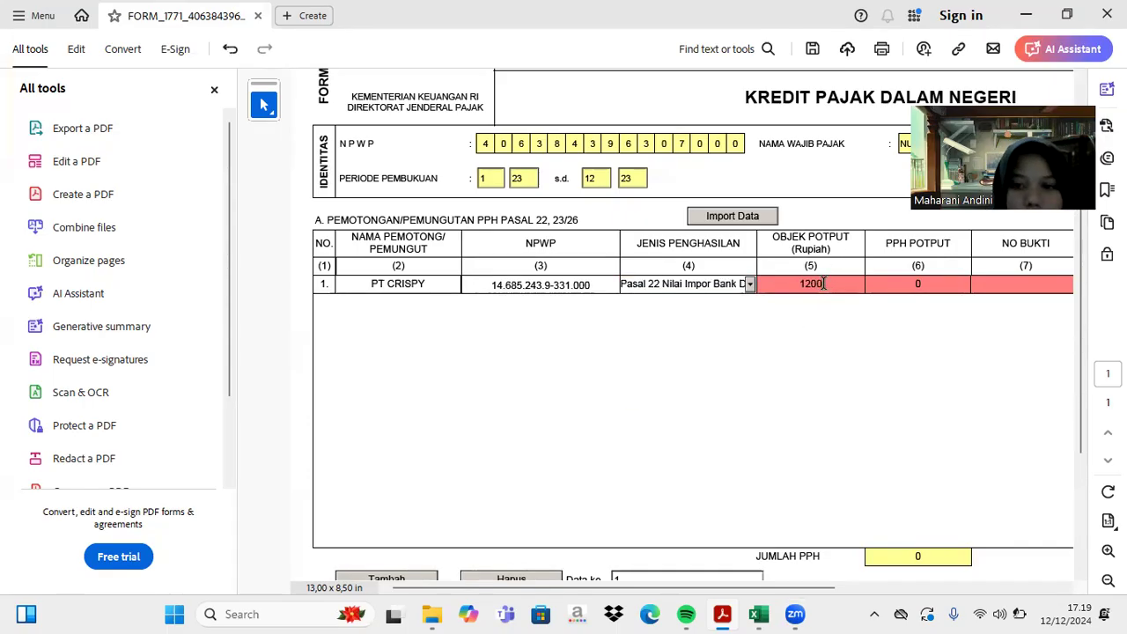
{"action": "type", "text": "000000"}
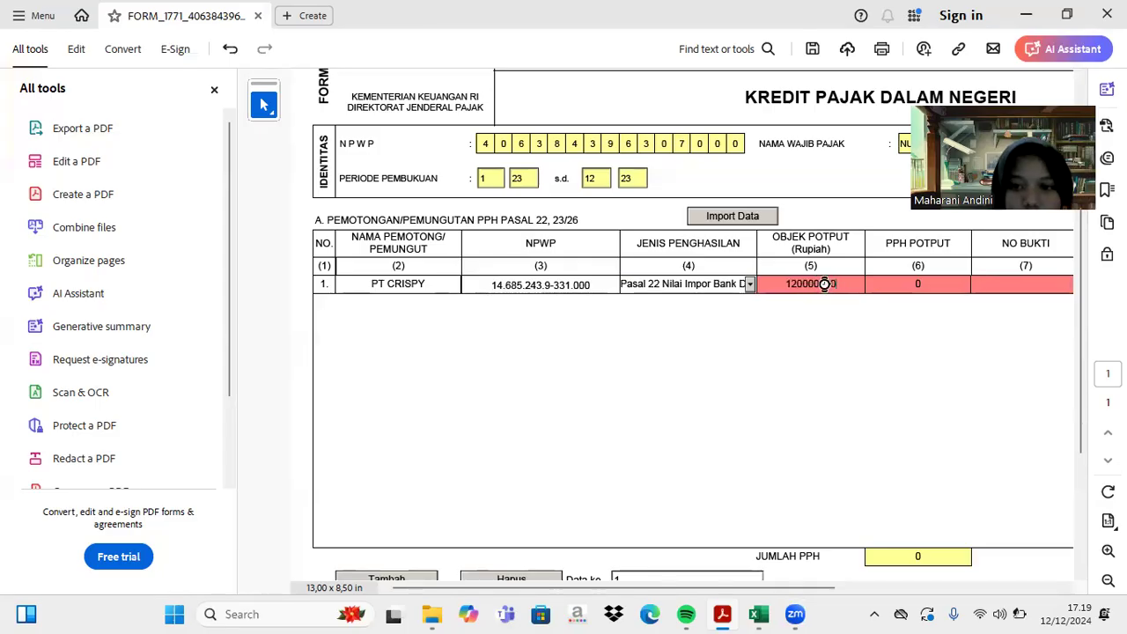
{"action": "key", "text": "Return"}
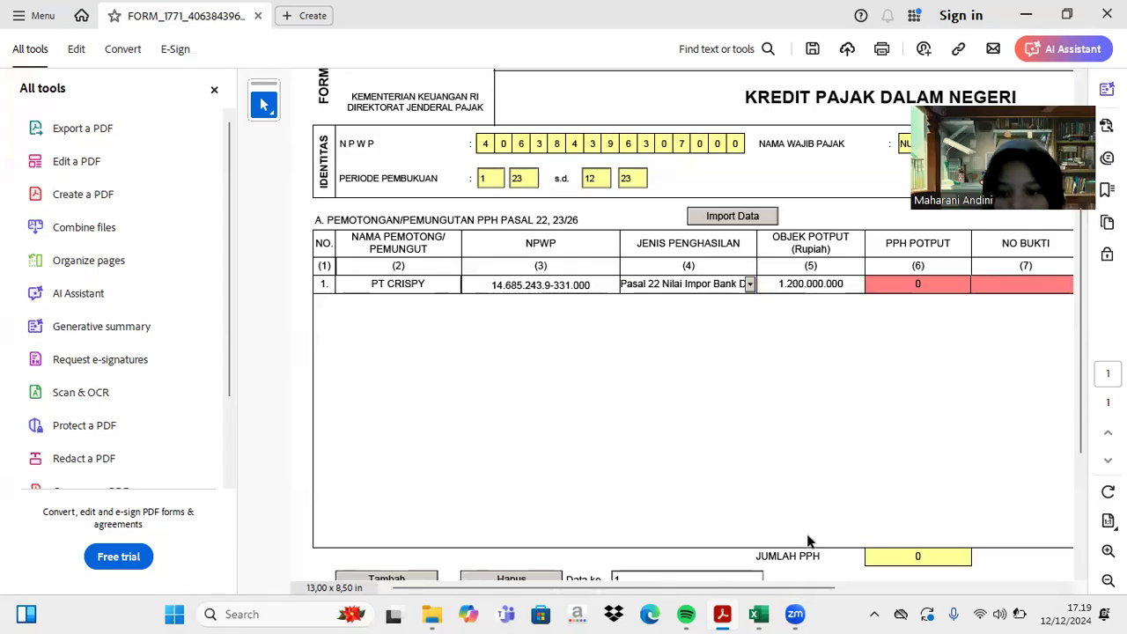
{"action": "left_click", "coordinate": [758, 613]}
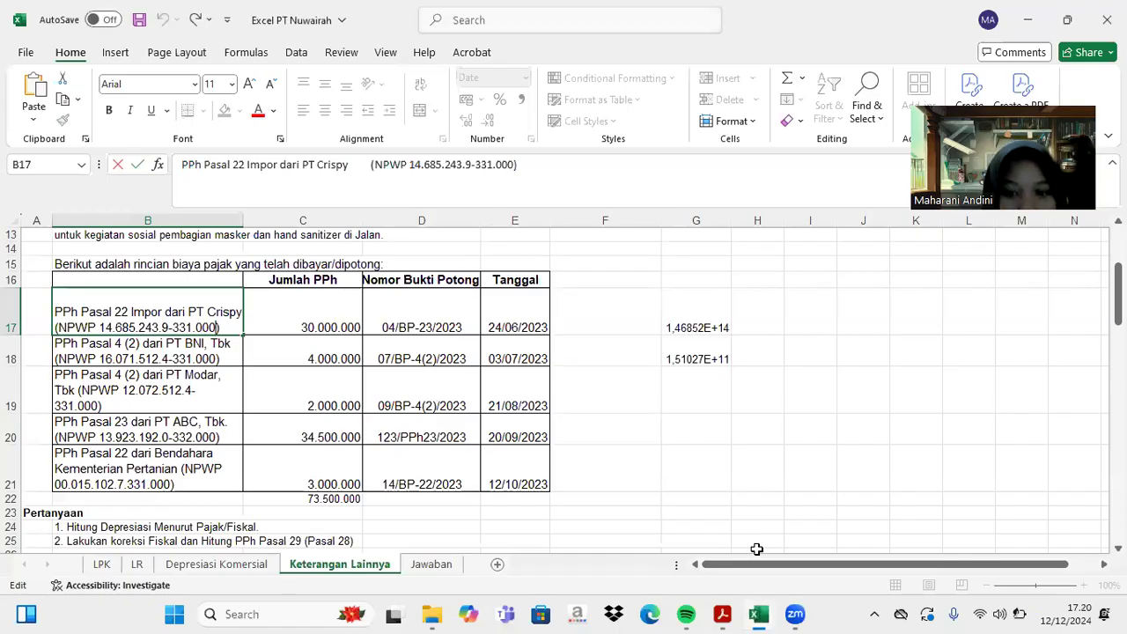
{"action": "left_click", "coordinate": [722, 614]}
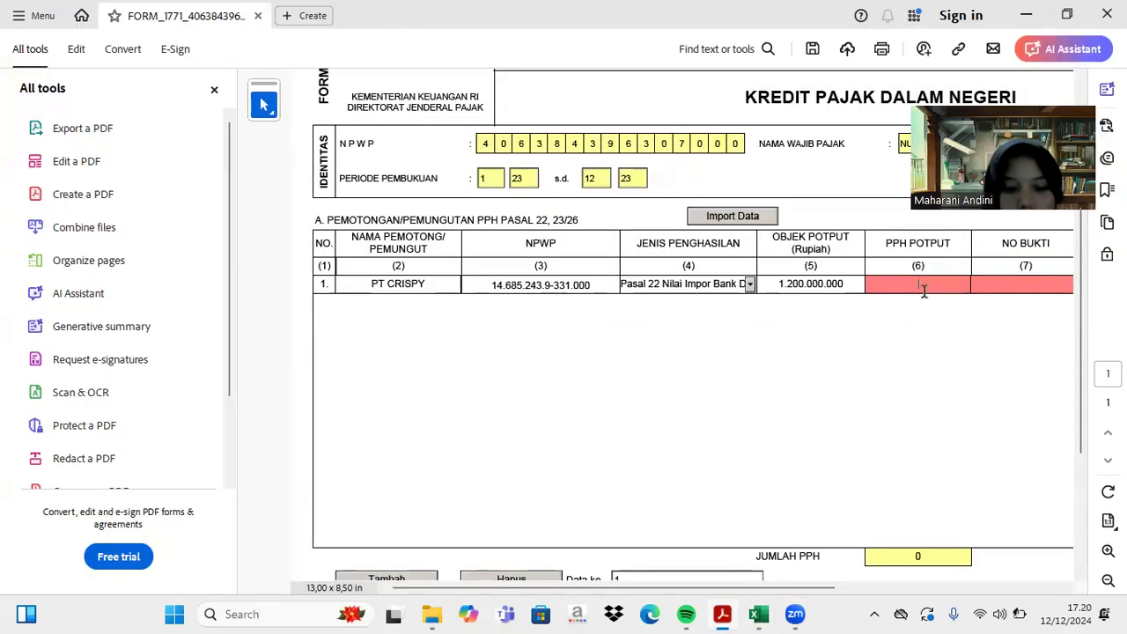
{"action": "type", "text": "3"}
{"action": "type", "text": "0.000.00"}
{"action": "type", "text": "0000000"}
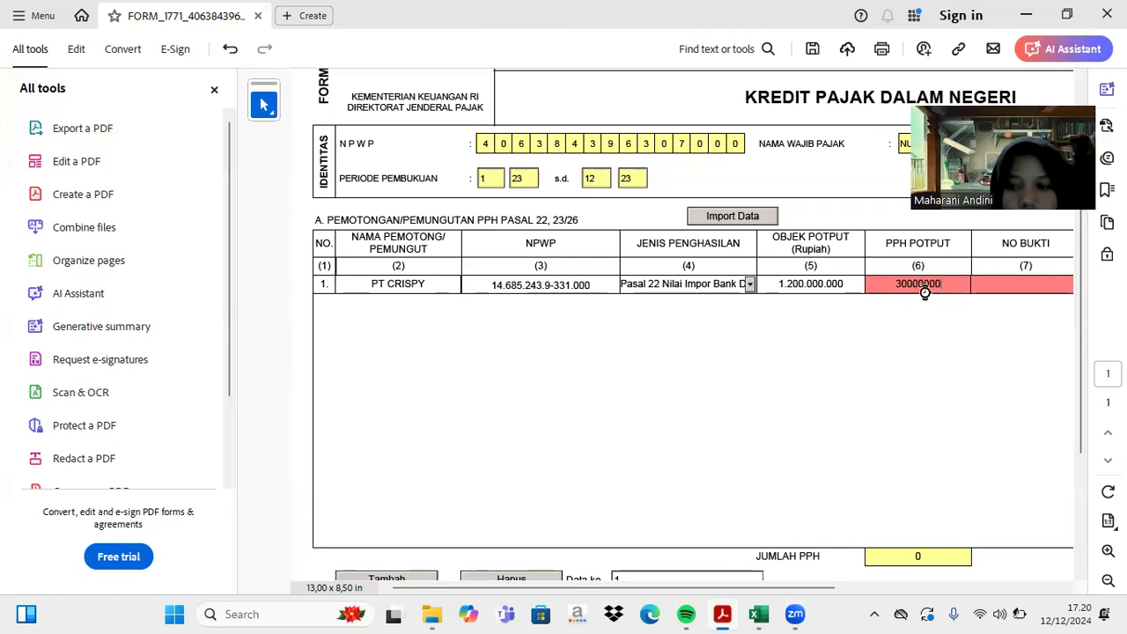
{"action": "key", "text": "Tab"}
- Copy proof number 04/BP-23/2023 from Excel into row 1's NO BUKTI field
{"action": "left_click", "coordinate": [1011, 283]}
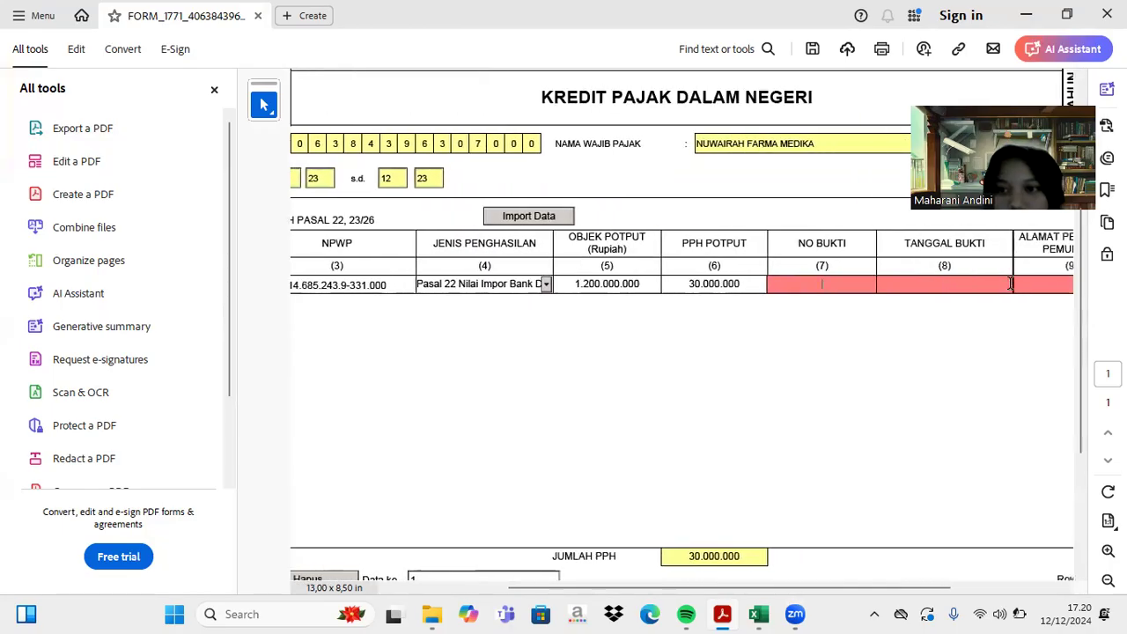
{"action": "left_click", "coordinate": [759, 613]}
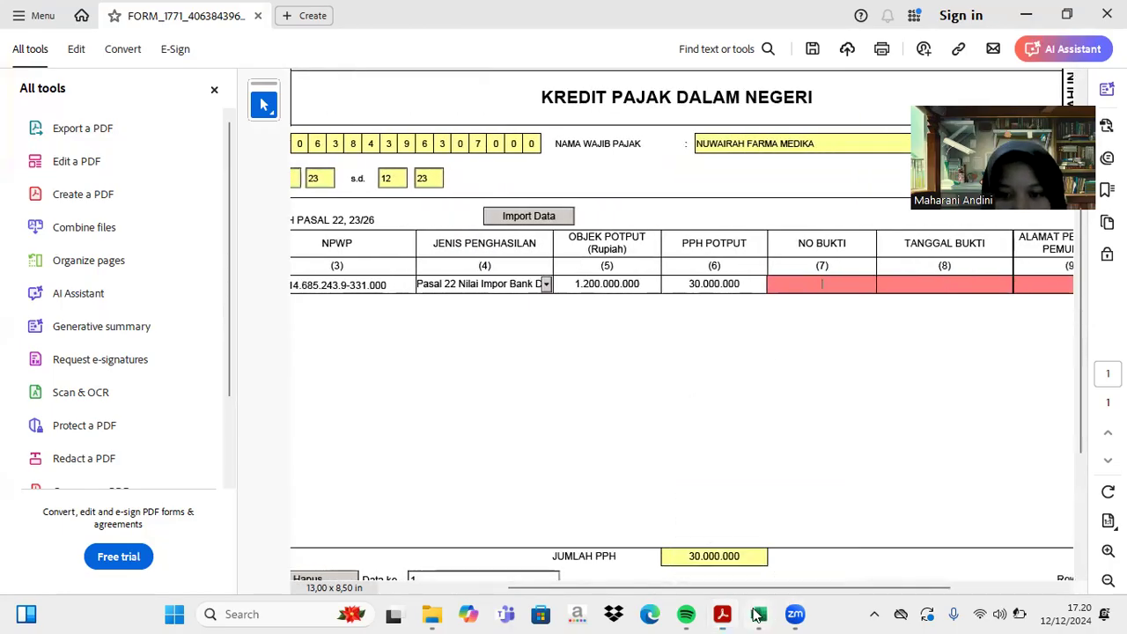
{"action": "left_click", "coordinate": [384, 329]}
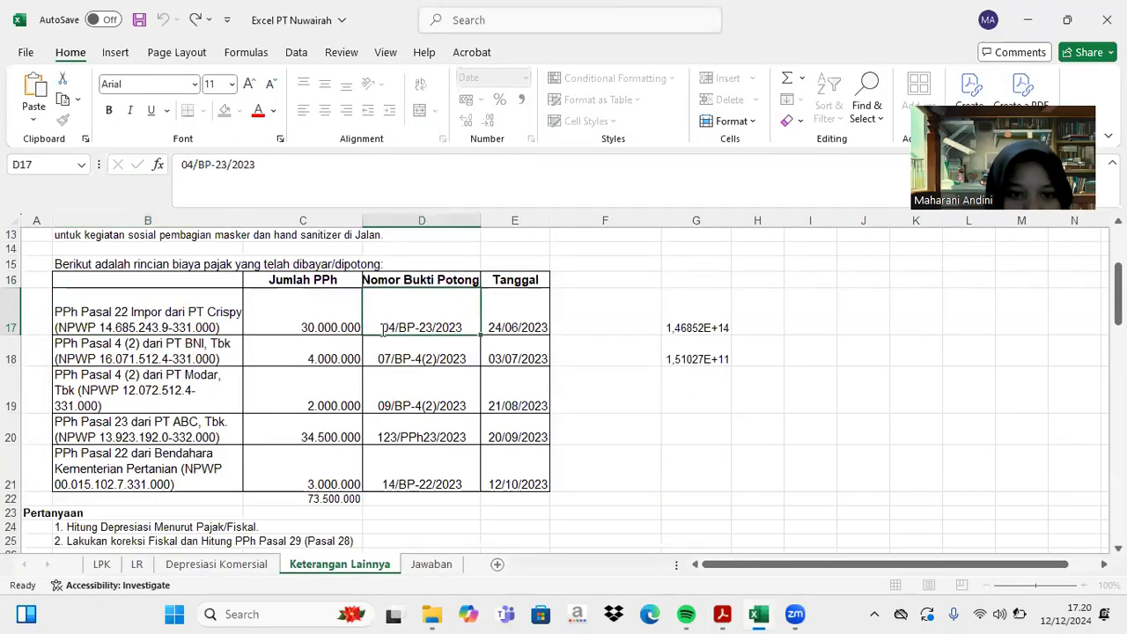
{"action": "left_click_drag", "start_coordinate": [380, 327], "coordinate": [472, 327]}
{"action": "key", "text": "ctrl+c"}
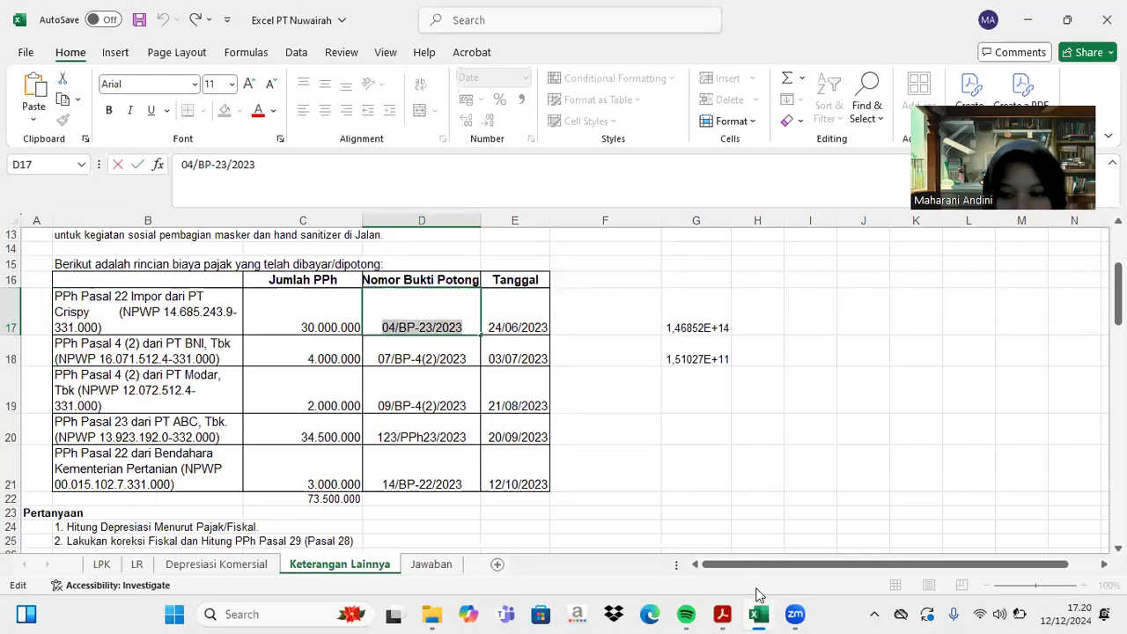
{"action": "left_click", "coordinate": [722, 614]}
{"action": "left_click", "coordinate": [858, 285]}
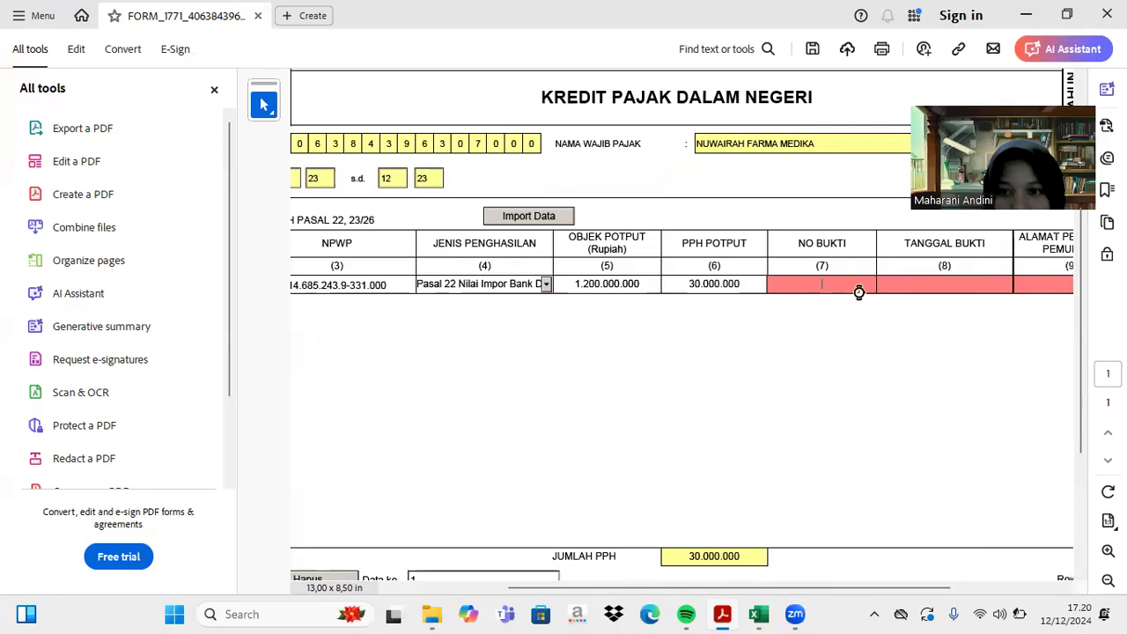
{"action": "key", "text": "ctrl+v"}
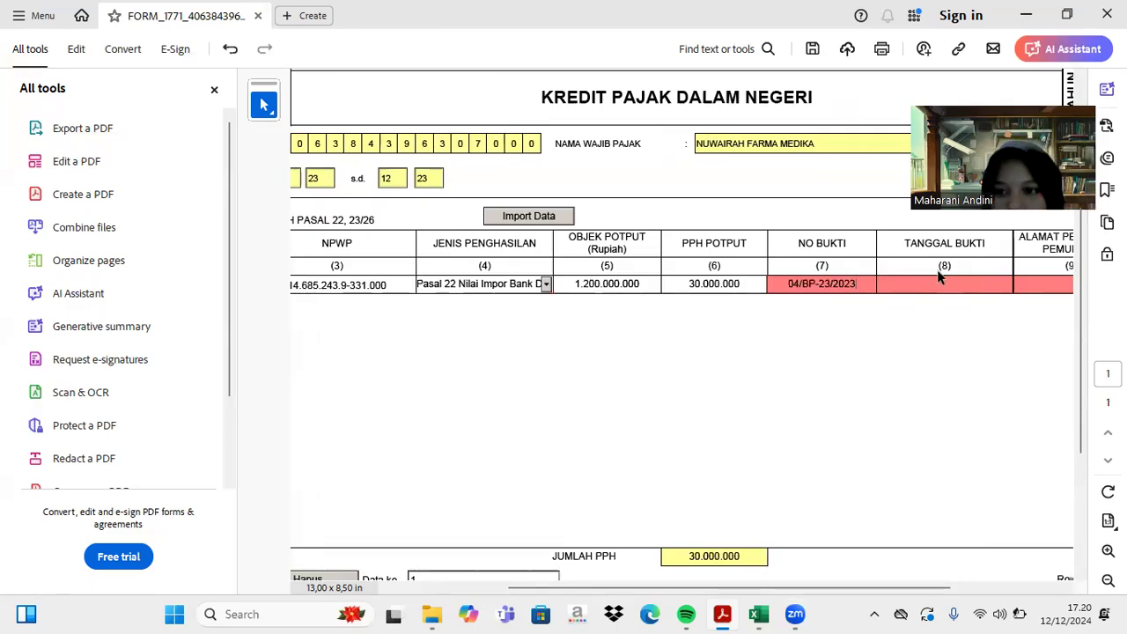
- Copy the proof date 24/06/2023 from Excel into TANGGAL BUKTI
{"action": "left_click", "coordinate": [758, 613]}
{"action": "left_click", "coordinate": [493, 326]}
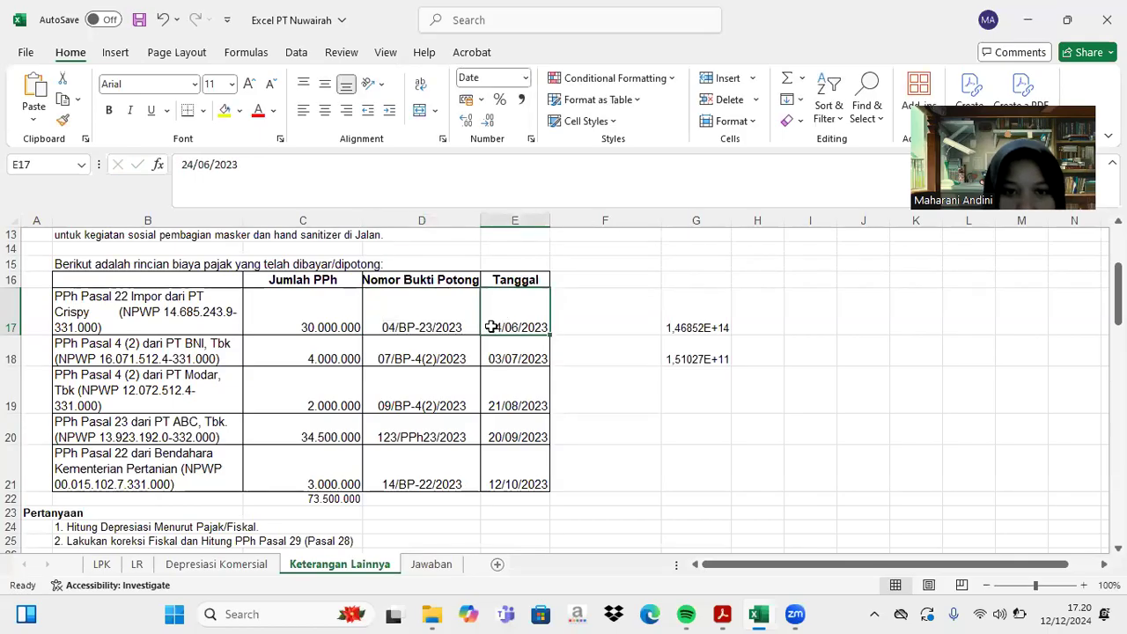
{"action": "double_click", "coordinate": [491, 328]}
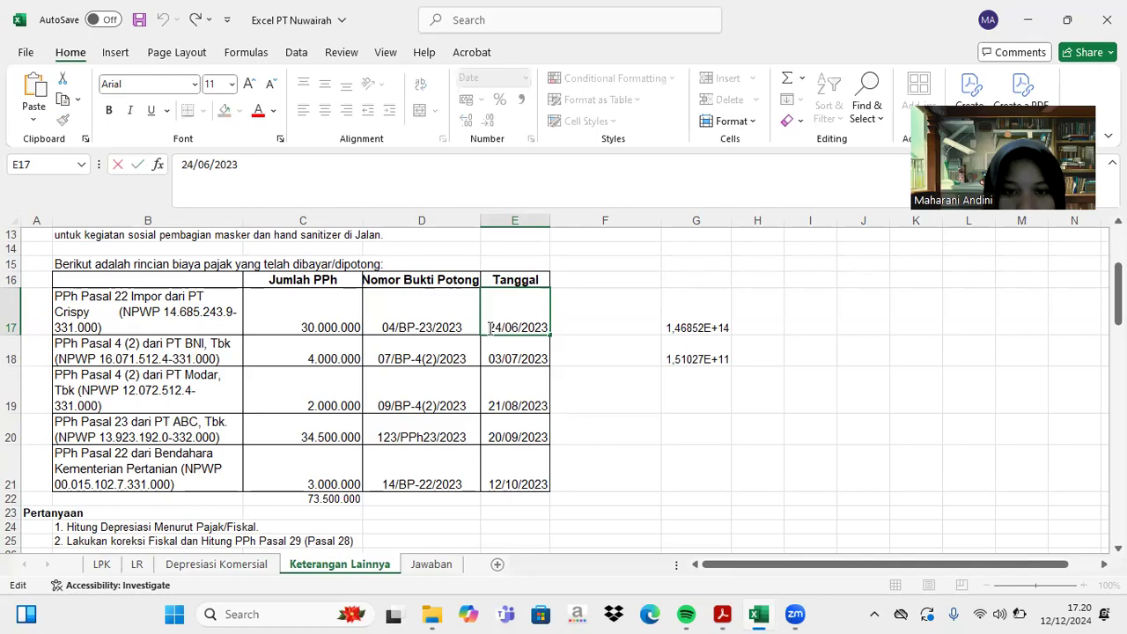
{"action": "left_click_drag", "start_coordinate": [491, 326], "coordinate": [547, 327]}
{"action": "key", "text": "ctrl+c"}
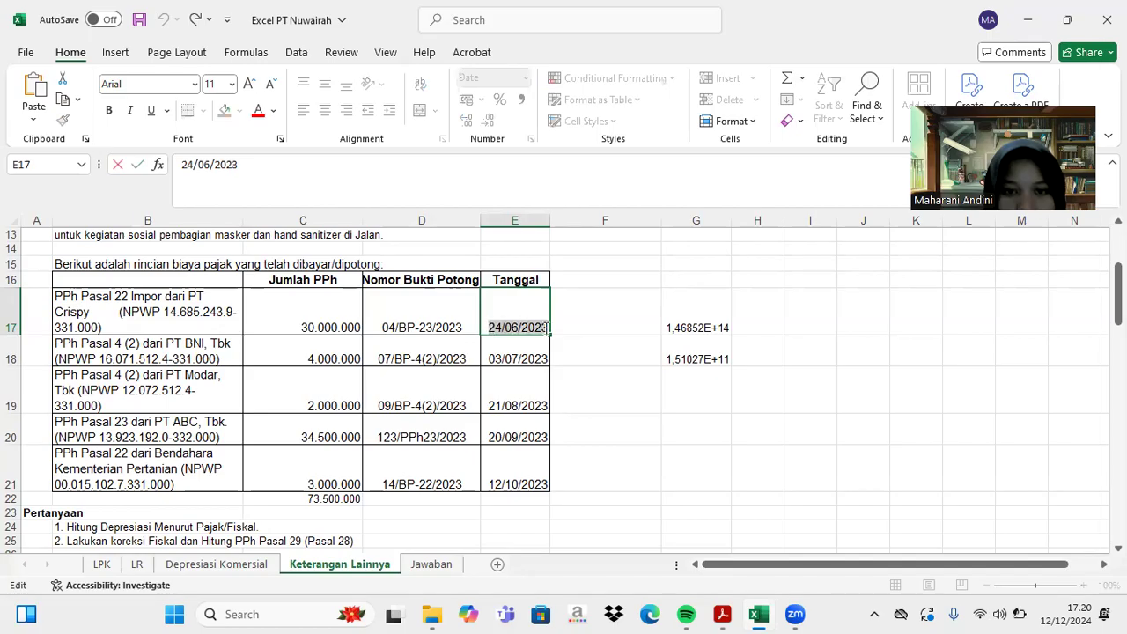
{"action": "left_click", "coordinate": [722, 613]}
{"action": "key", "text": "ctrl+v"}
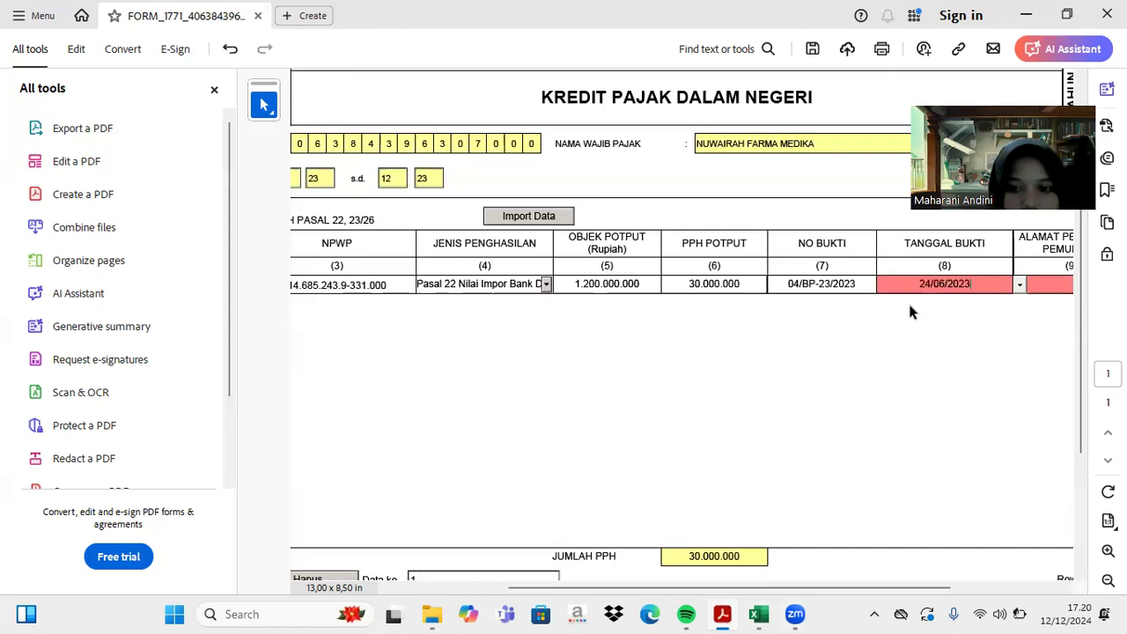
- Leave a dash as the withholder address and move on to the NTPN field
{"action": "key", "text": "Tab"}
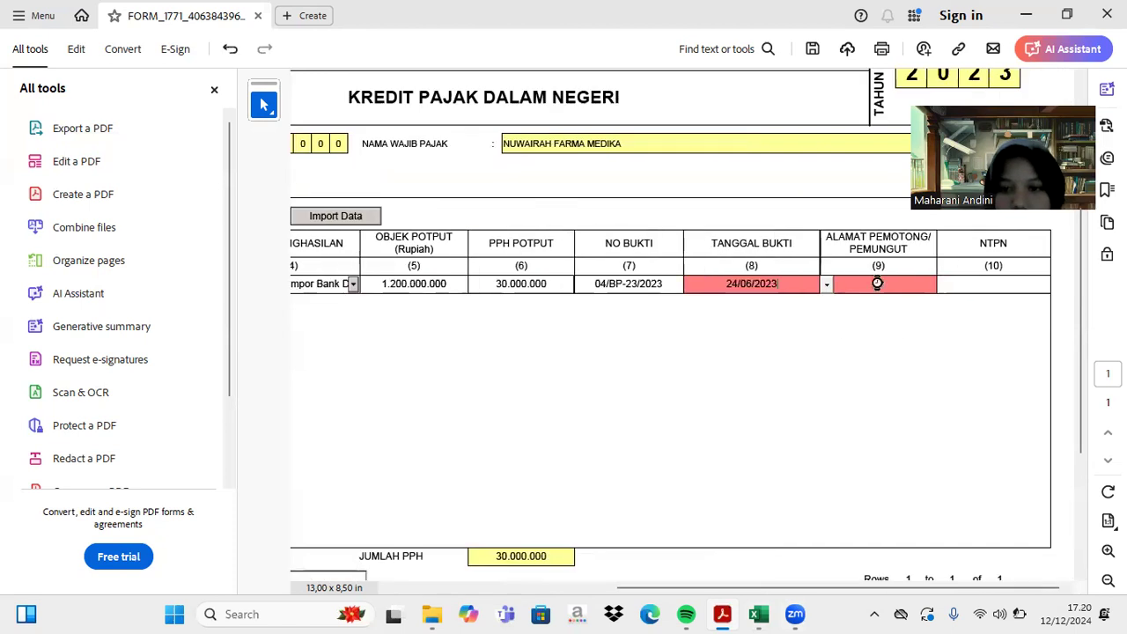
{"action": "left_click", "coordinate": [873, 284]}
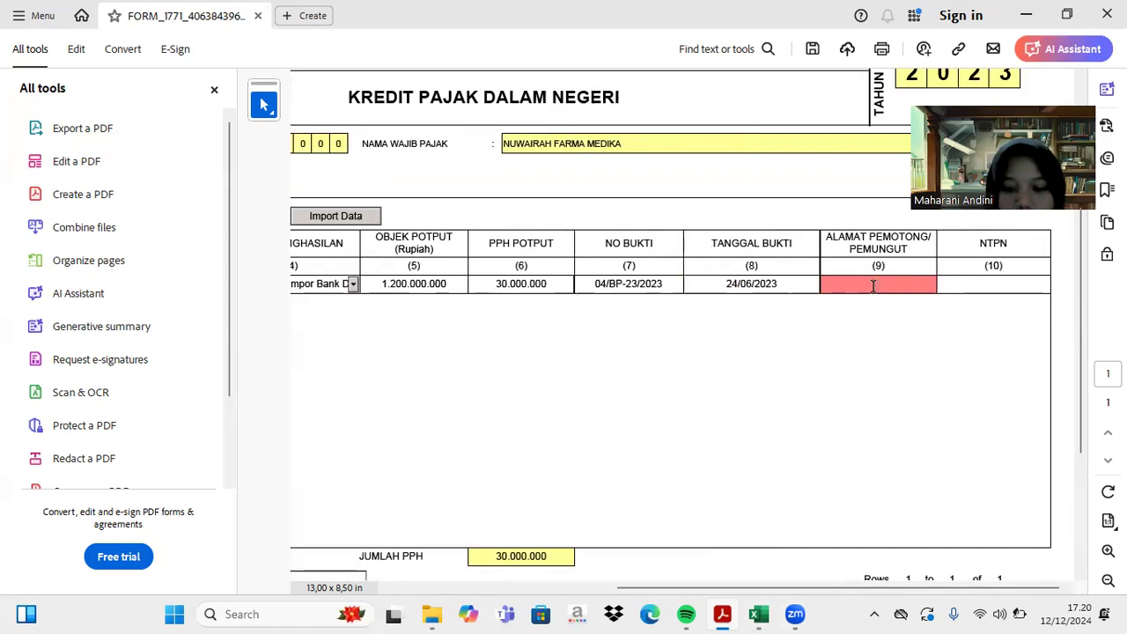
{"action": "left_click", "coordinate": [978, 284]}
{"action": "scroll", "coordinate": [858, 322], "scroll_direction": "down", "scroll_amount": 10}
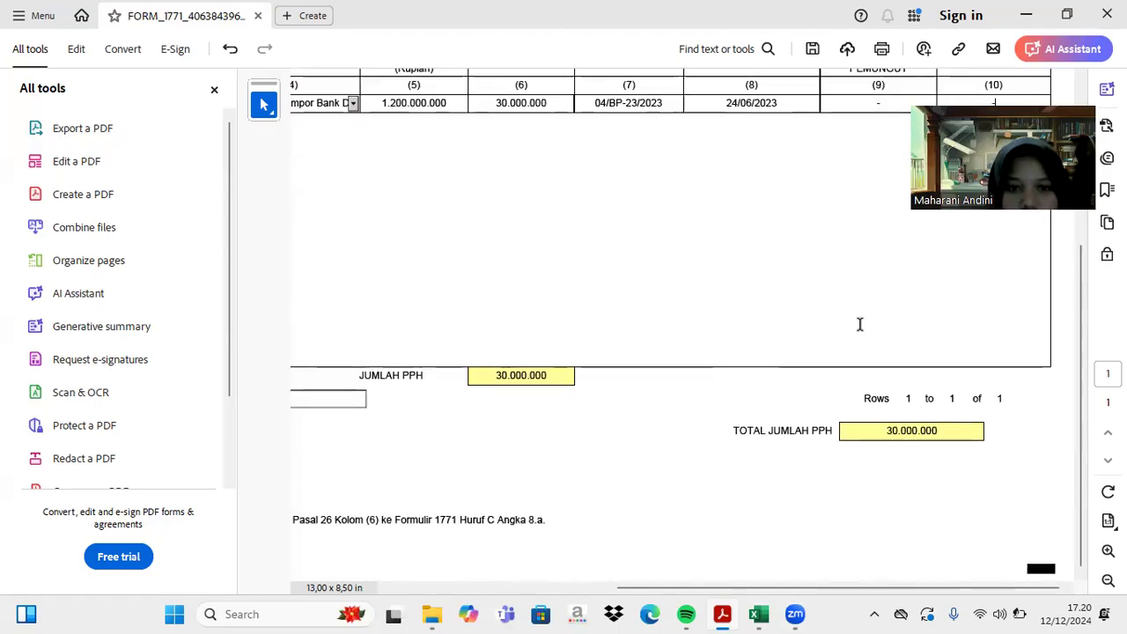
- Add an empty row 2 to the Lampiran III withholding table, then bring up the PT Nuwairah workbook
{"action": "left_click", "coordinate": [369, 406]}
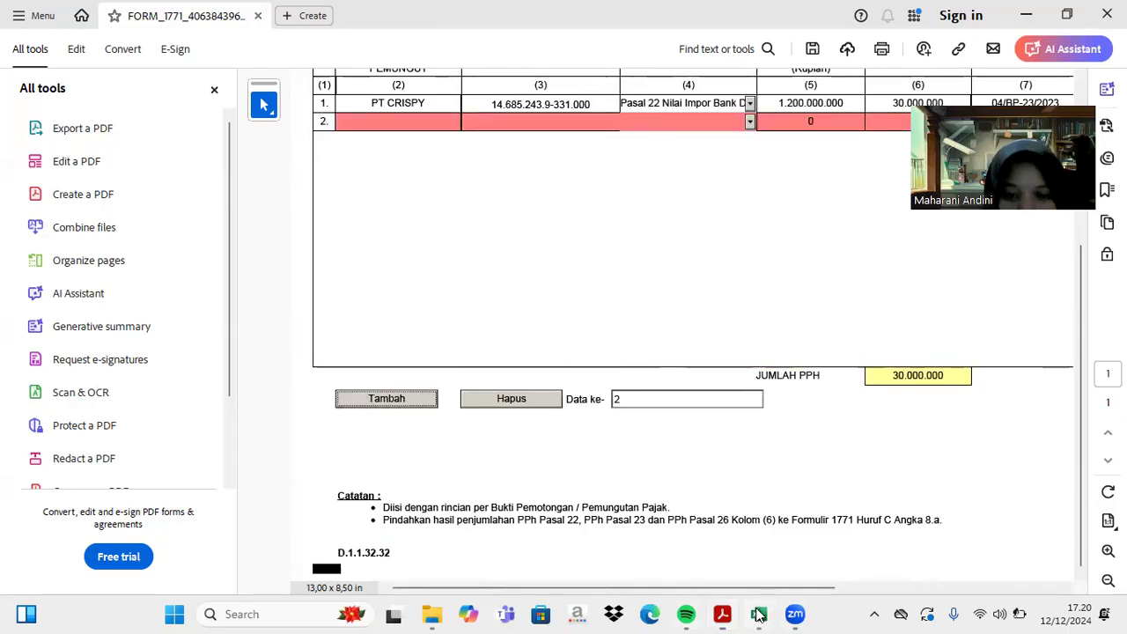
{"action": "left_click", "coordinate": [757, 614]}
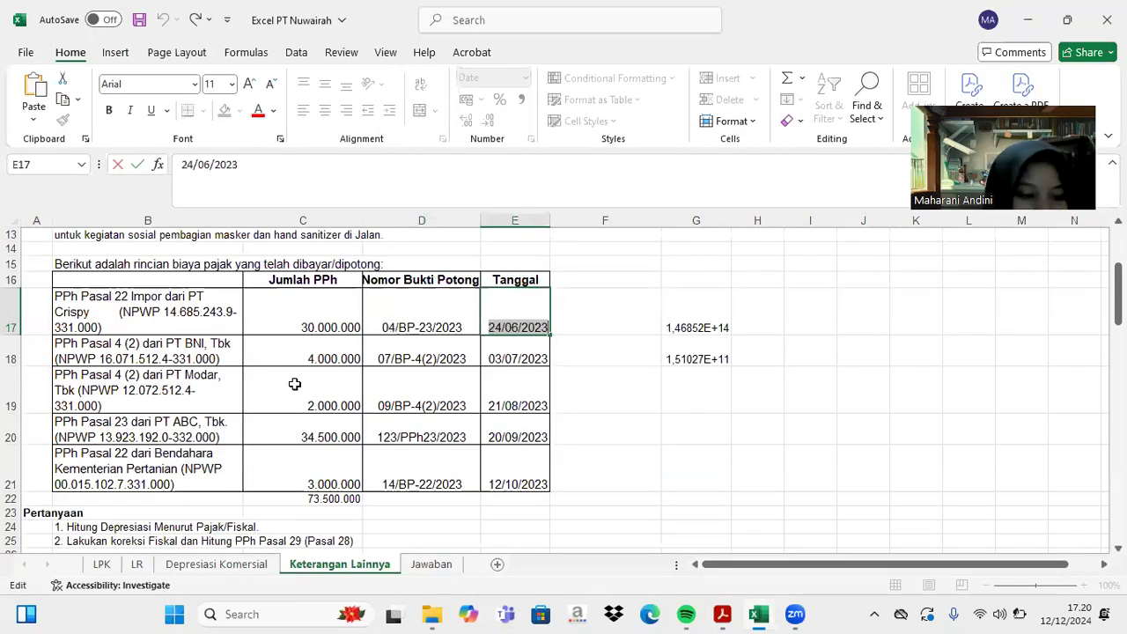
- Name the second withholder BENDAHARA KEMENTRIAN in row 2
{"action": "left_click", "coordinate": [722, 614]}
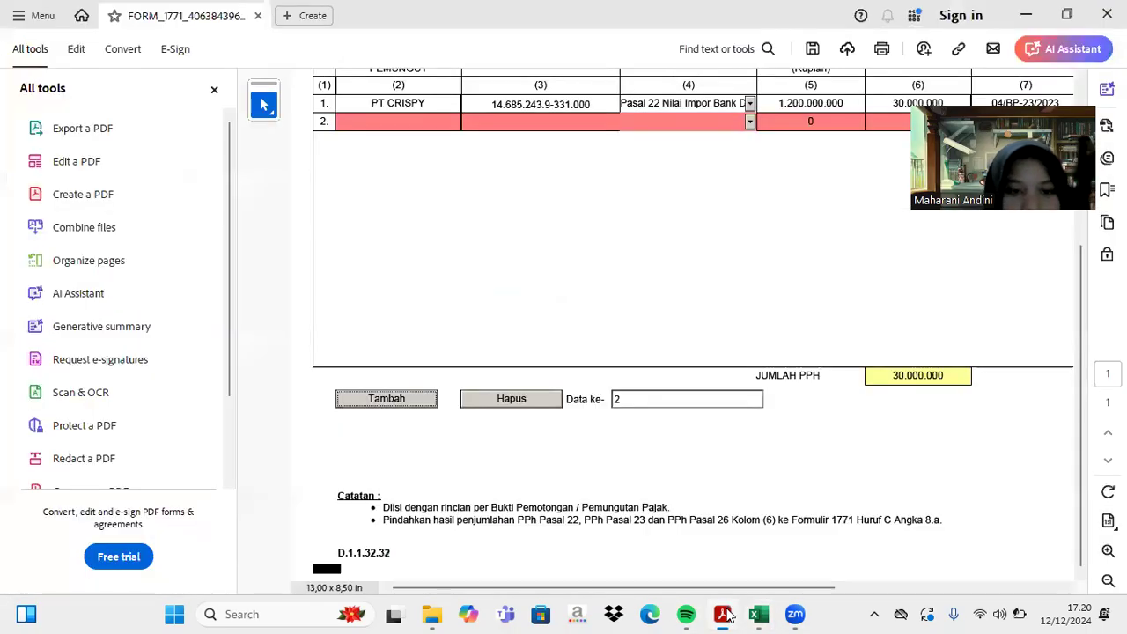
{"action": "left_click", "coordinate": [376, 123]}
{"action": "type", "text": "BEN"}
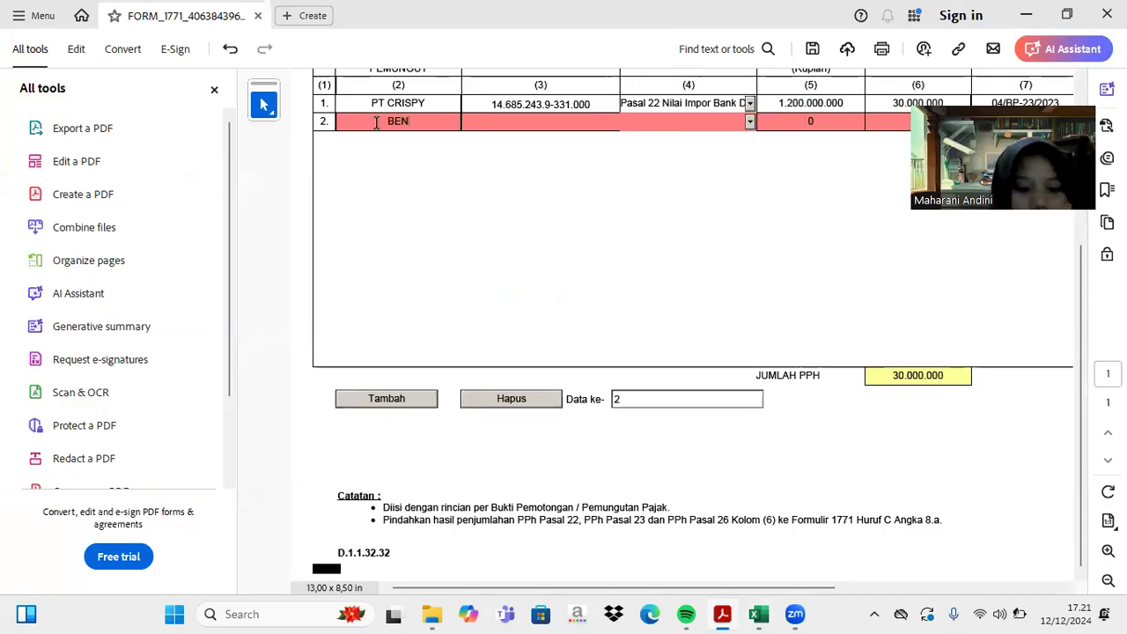
{"action": "type", "text": "DAGA"}
{"action": "key", "text": "BackSpace"}
{"action": "key", "text": "BackSpace"}
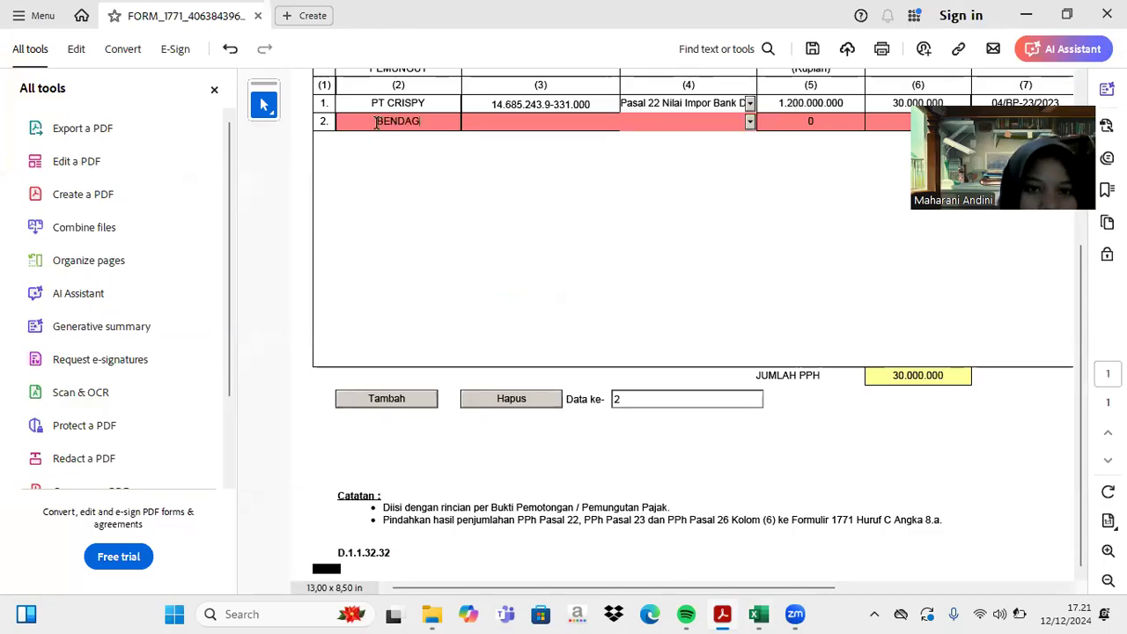
{"action": "type", "text": "HARA KEMENTRIAN"}
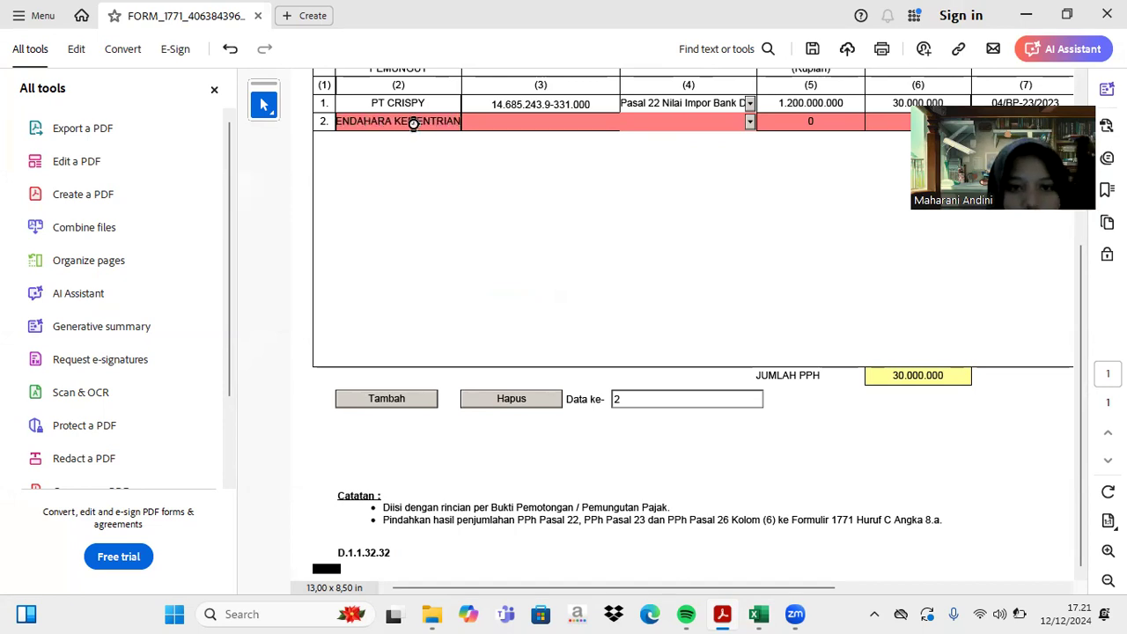
{"action": "left_click", "coordinate": [481, 122]}
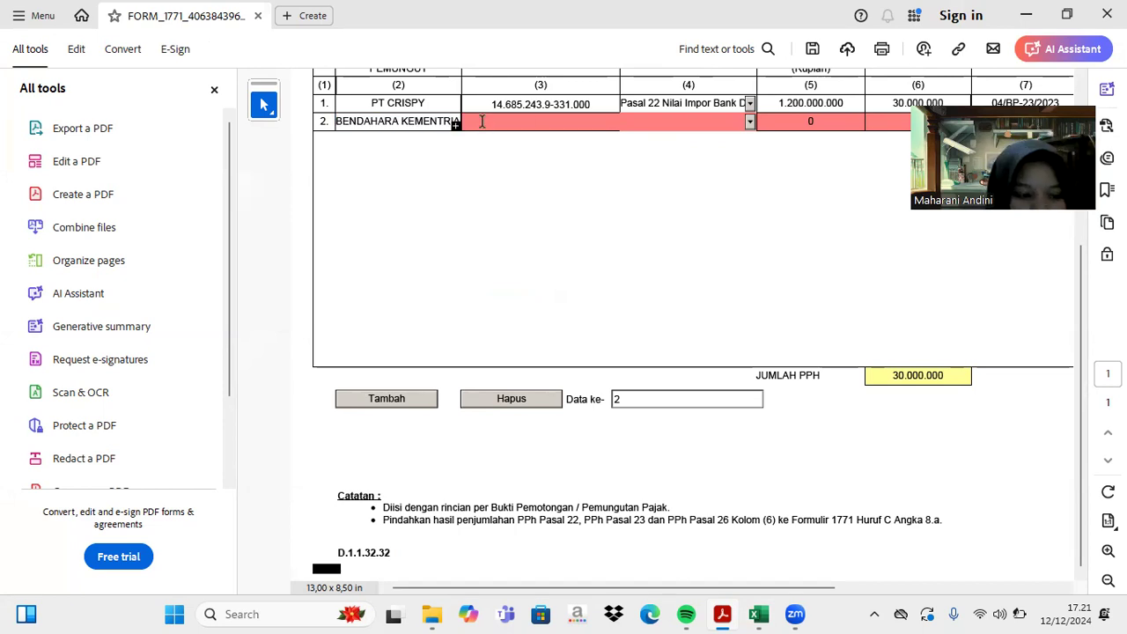
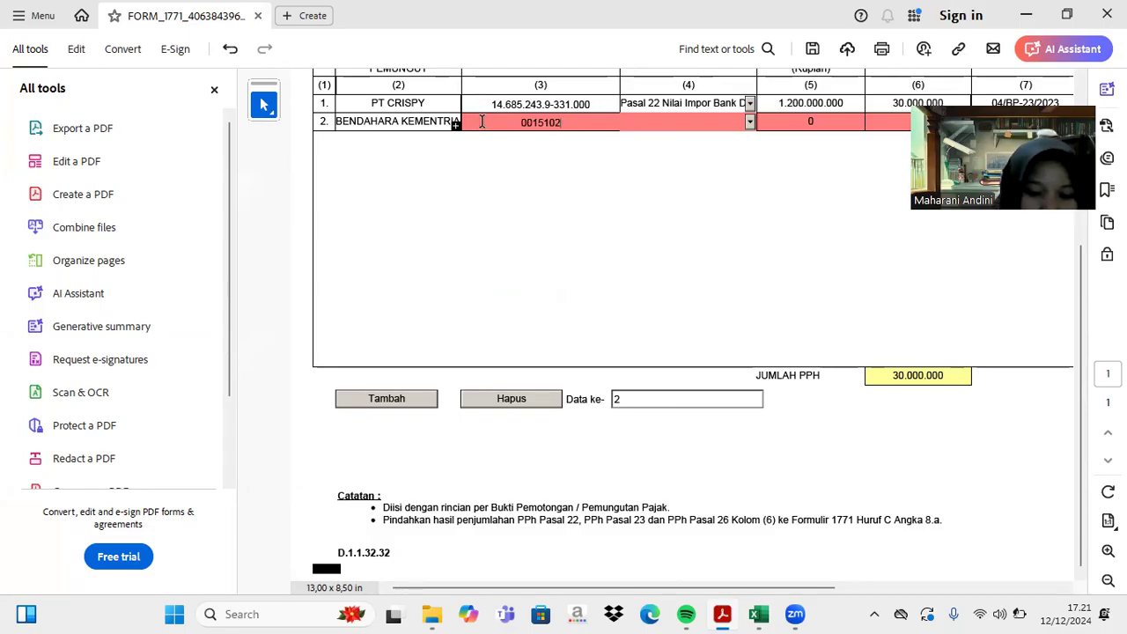
{"action": "key", "text": "Tab"}
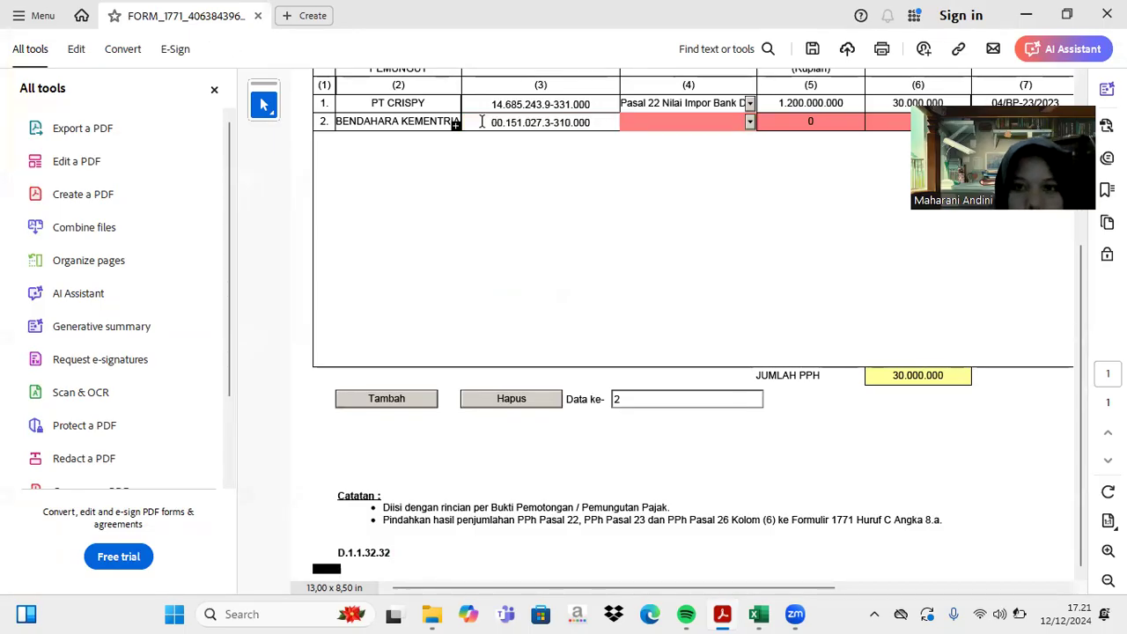
{"action": "left_click", "coordinate": [749, 124]}
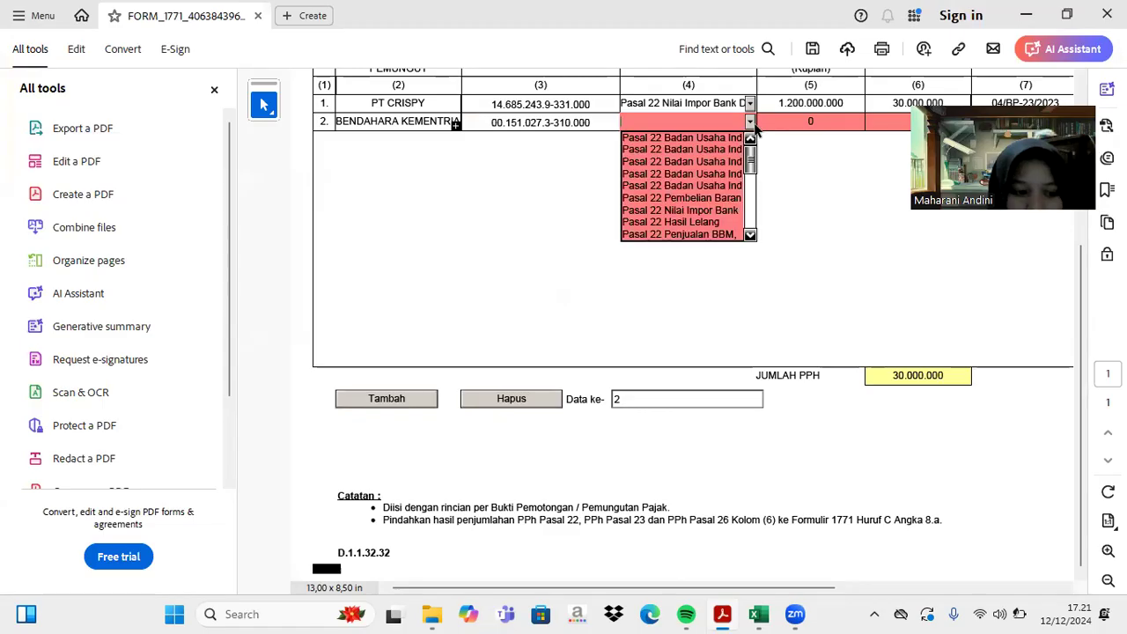
- Set row 2's income type to Pasal 22 Pembelian Barang with a 20.000.000 object amount
{"action": "left_click", "coordinate": [696, 198]}
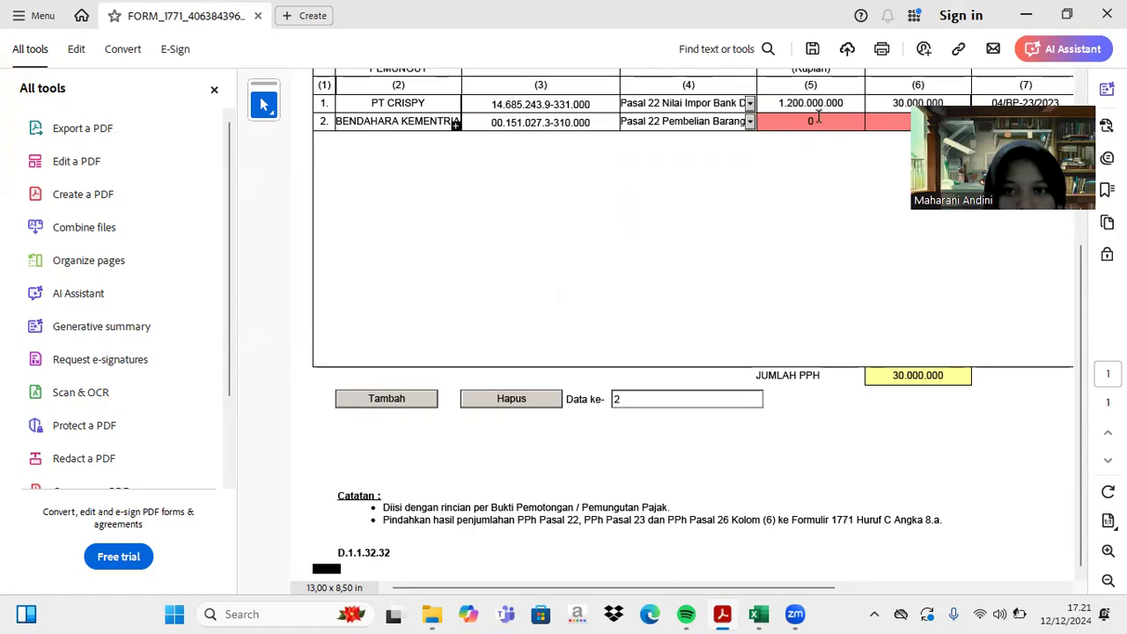
{"action": "scroll", "coordinate": [818, 118], "scroll_direction": "up", "scroll_amount": 1}
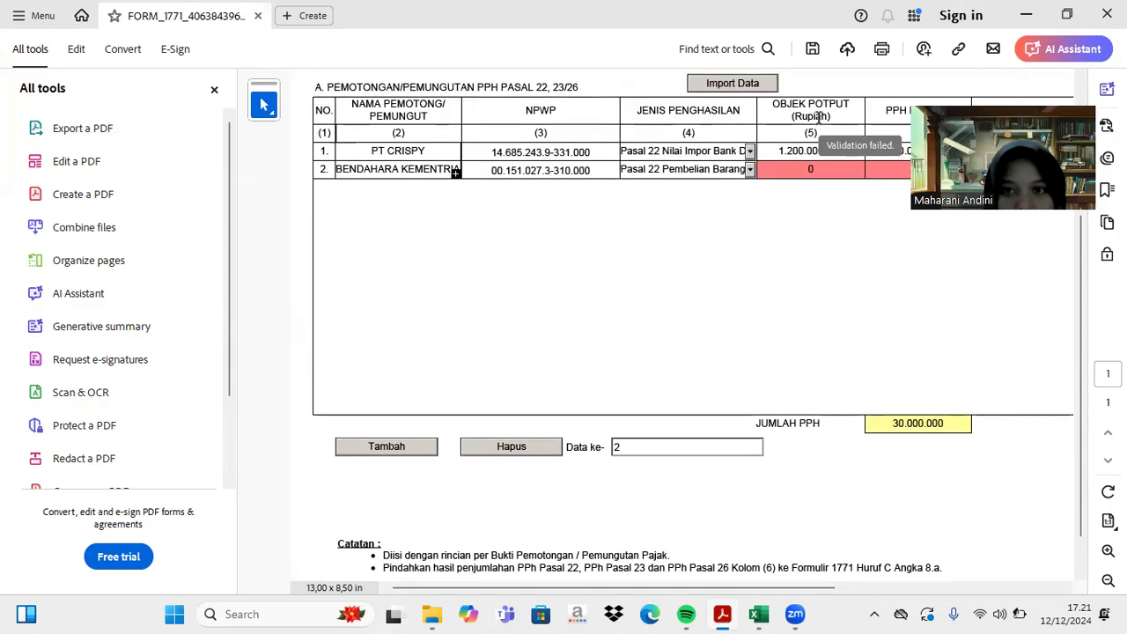
{"action": "left_click", "coordinate": [820, 168]}
{"action": "type", "text": "2"}
{"action": "type", "text": "0.000.000"}
{"action": "key", "text": "Return"}
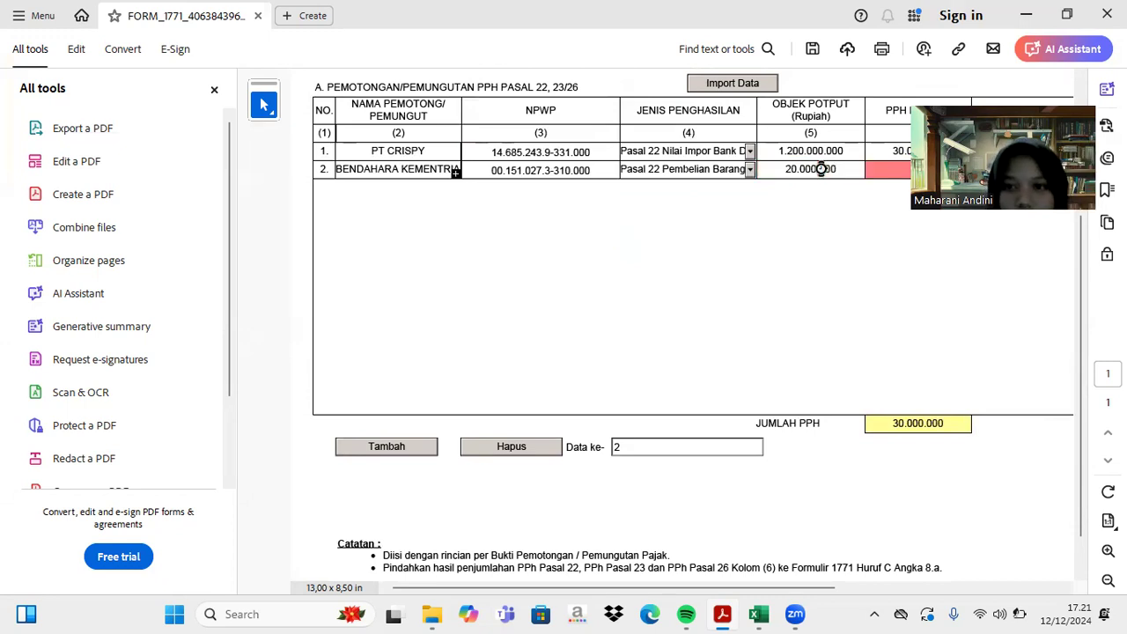
- Enter 3.000.000 withheld tax for row 2, raising total PPh to 33.000.000
{"action": "scroll", "coordinate": [795, 450], "scroll_direction": "right", "scroll_amount": 5}
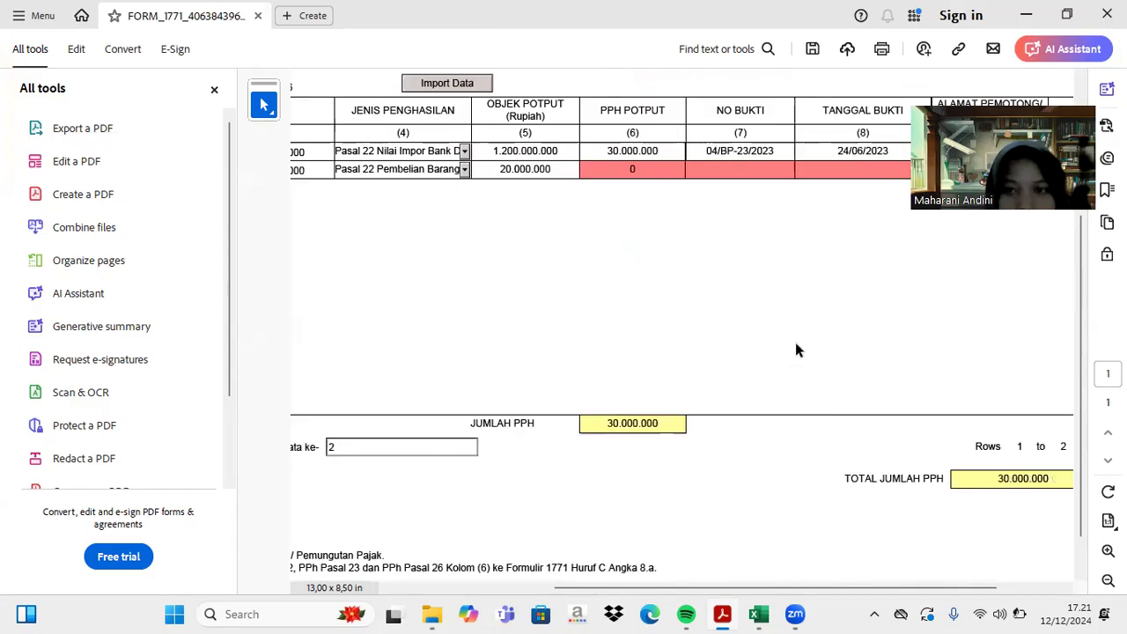
{"action": "left_click", "coordinate": [645, 168]}
{"action": "type", "text": "30000"}
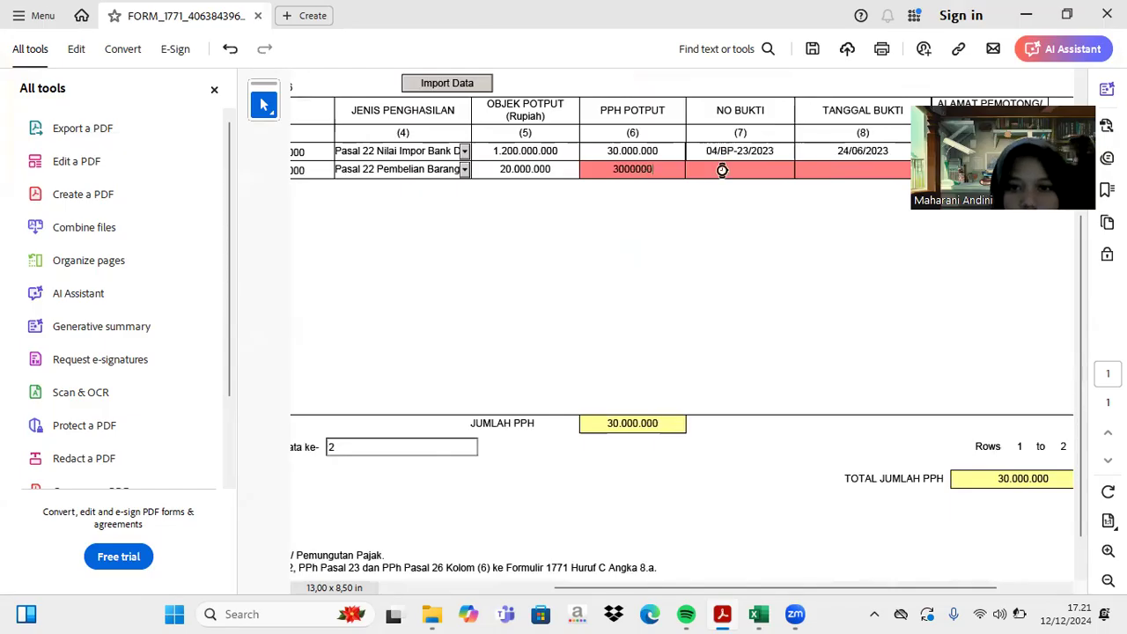
{"action": "left_click", "coordinate": [763, 419]}
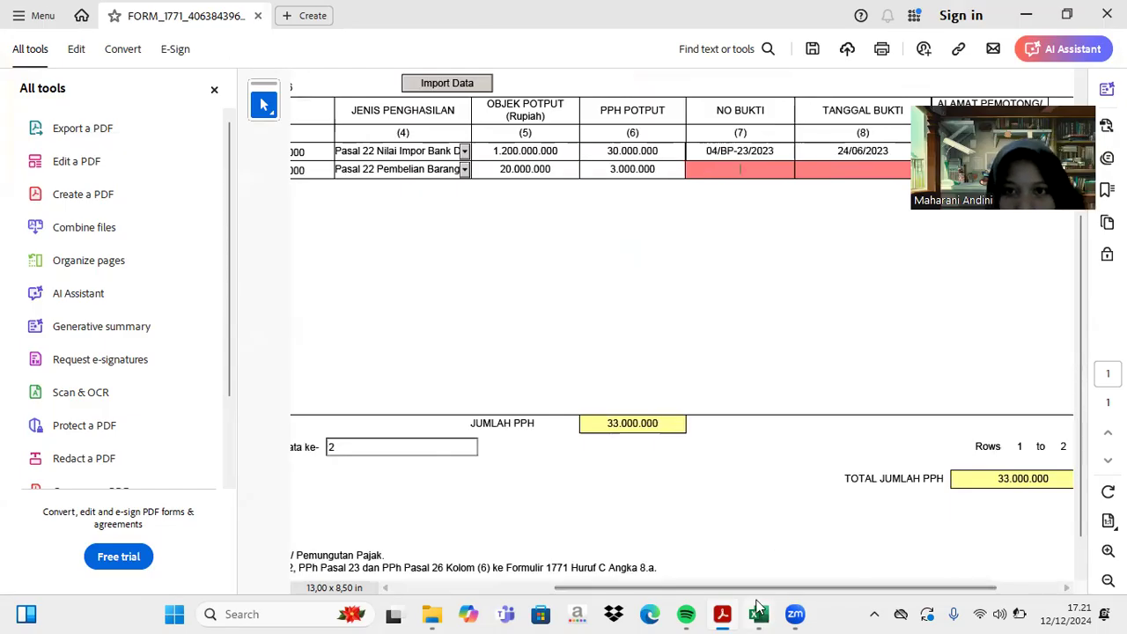
{"action": "left_click", "coordinate": [759, 613]}
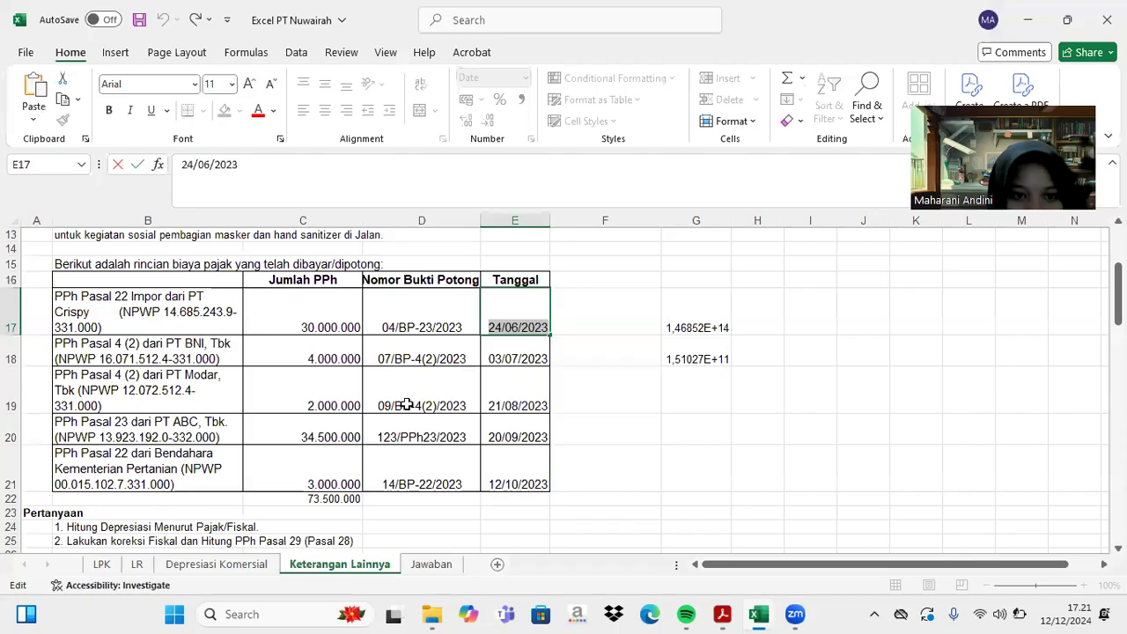
- Copy proof number 14/BP-22/2023 from Excel cell D21 into row 2's NO BUKTI
{"action": "left_click", "coordinate": [399, 481]}
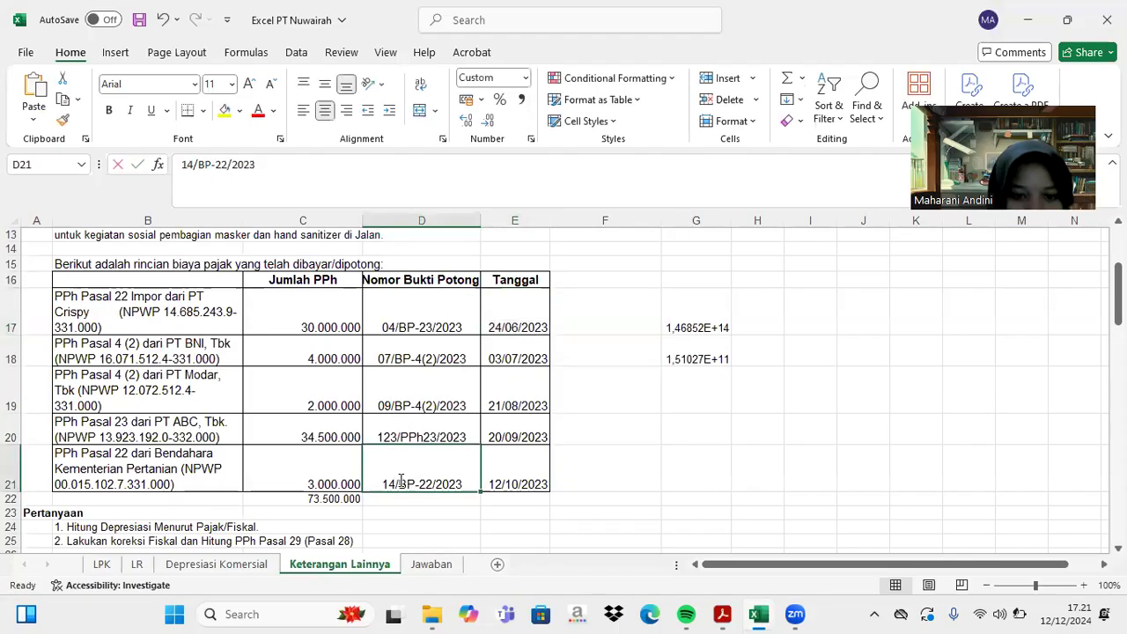
{"action": "double_click", "coordinate": [400, 482]}
{"action": "left_click_drag", "start_coordinate": [400, 482], "coordinate": [470, 482]}
{"action": "key", "text": "ctrl+c"}
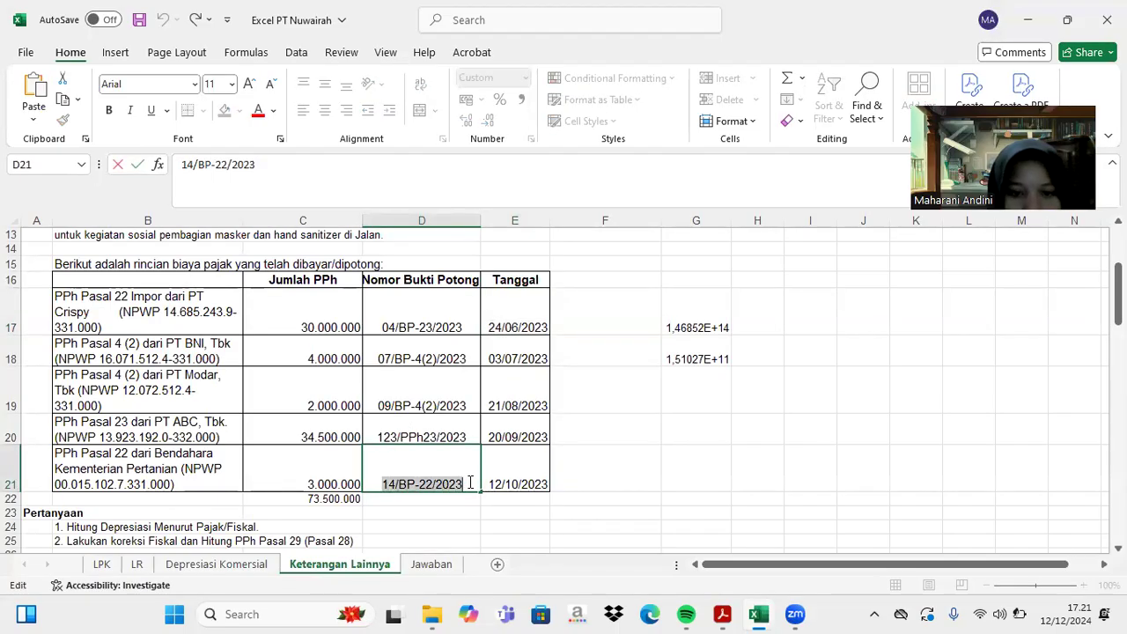
{"action": "left_click", "coordinate": [724, 615]}
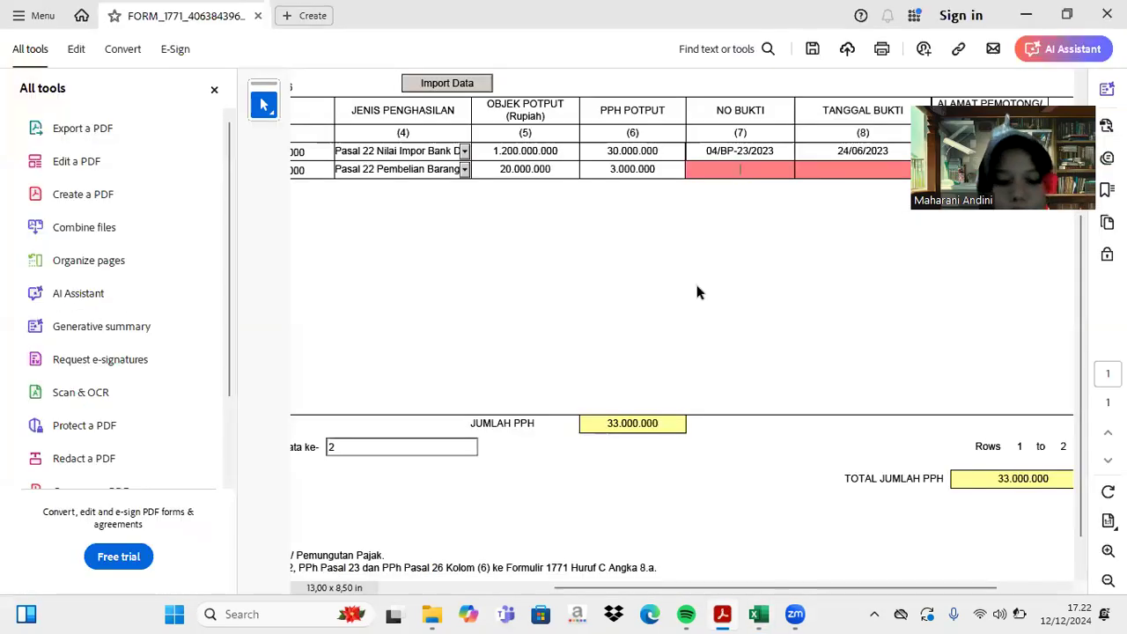
{"action": "key", "text": "ctrl+v"}
- Copy the date 12/10/2023 from Excel cell E21
{"action": "left_click", "coordinate": [759, 614]}
{"action": "left_click", "coordinate": [524, 478]}
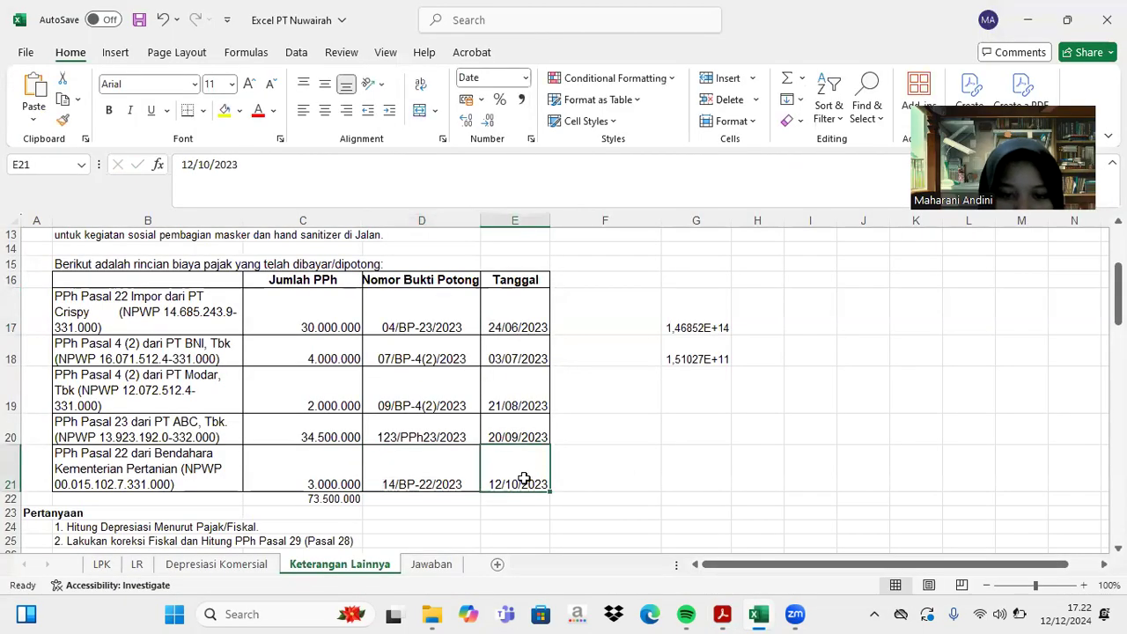
{"action": "double_click", "coordinate": [491, 485]}
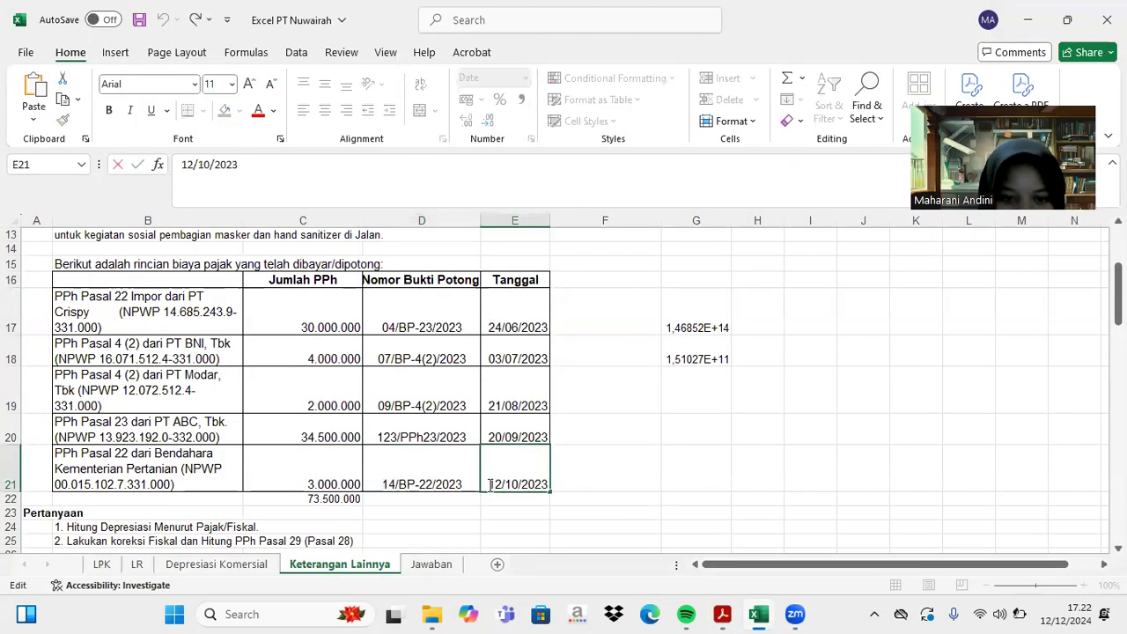
{"action": "left_click_drag", "start_coordinate": [489, 485], "coordinate": [547, 485]}
{"action": "key", "text": "ctrl+c"}
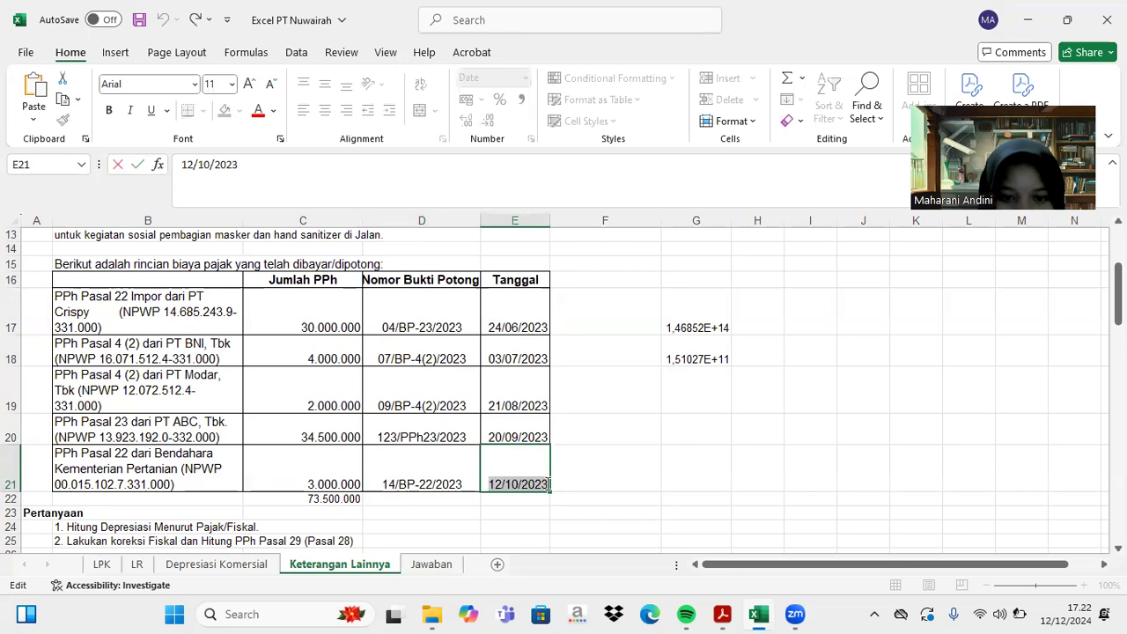
{"action": "left_click", "coordinate": [722, 613]}
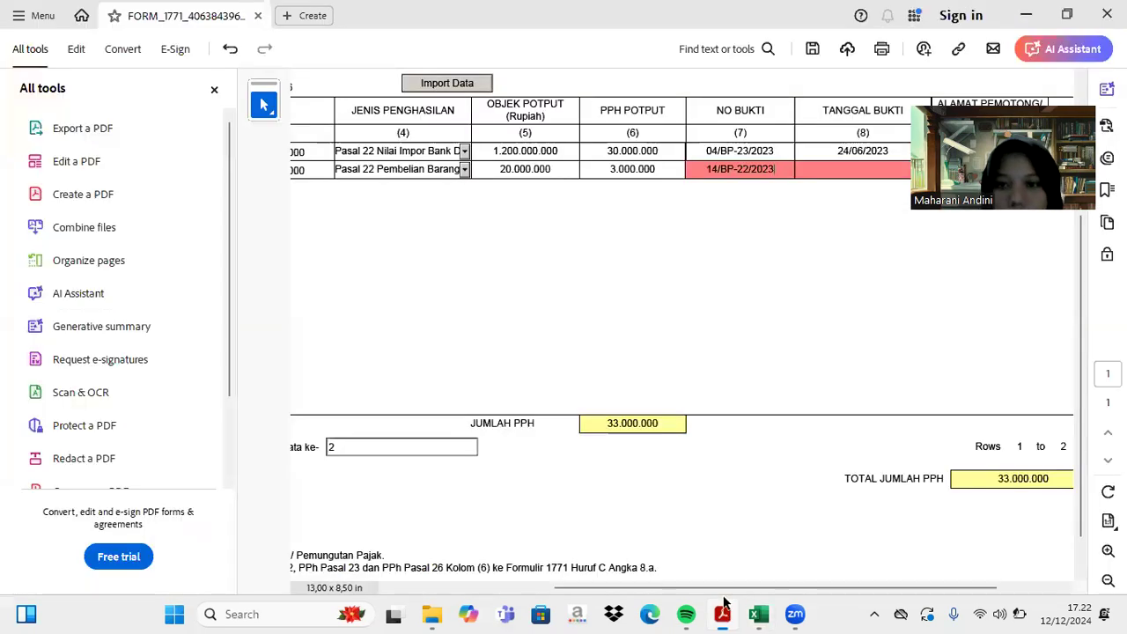
- Paste 12/10/2023 as row 2's TANGGAL BUKTI and leave a dash for ALAMAT PEMOTONG
{"action": "left_click", "coordinate": [847, 171]}
{"action": "key", "text": "ctrl+v"}
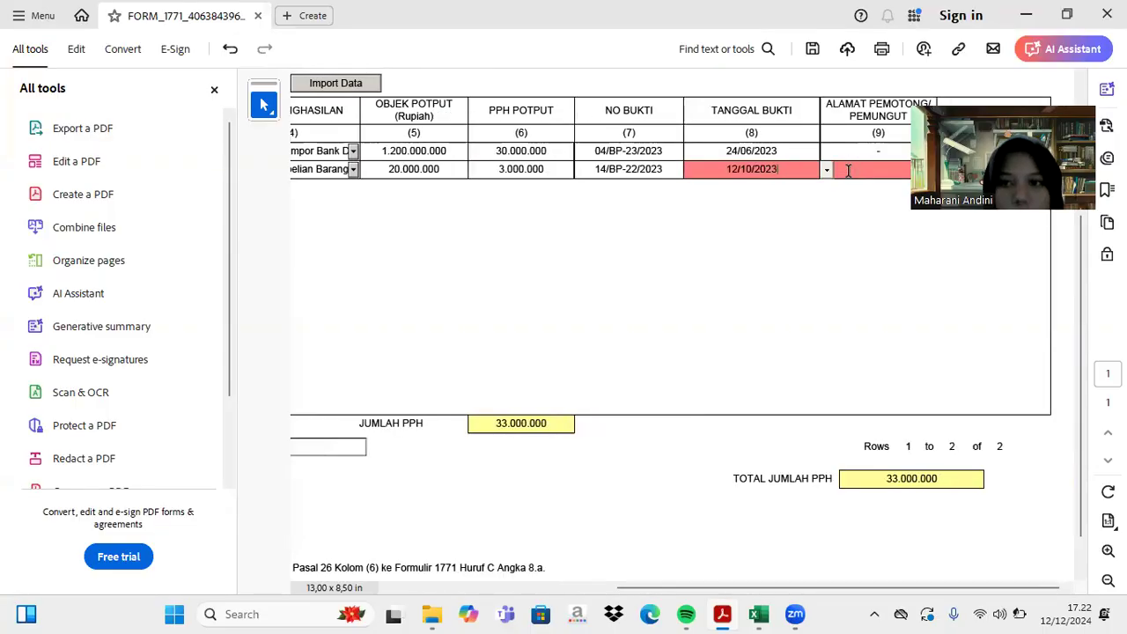
{"action": "left_click", "coordinate": [848, 171]}
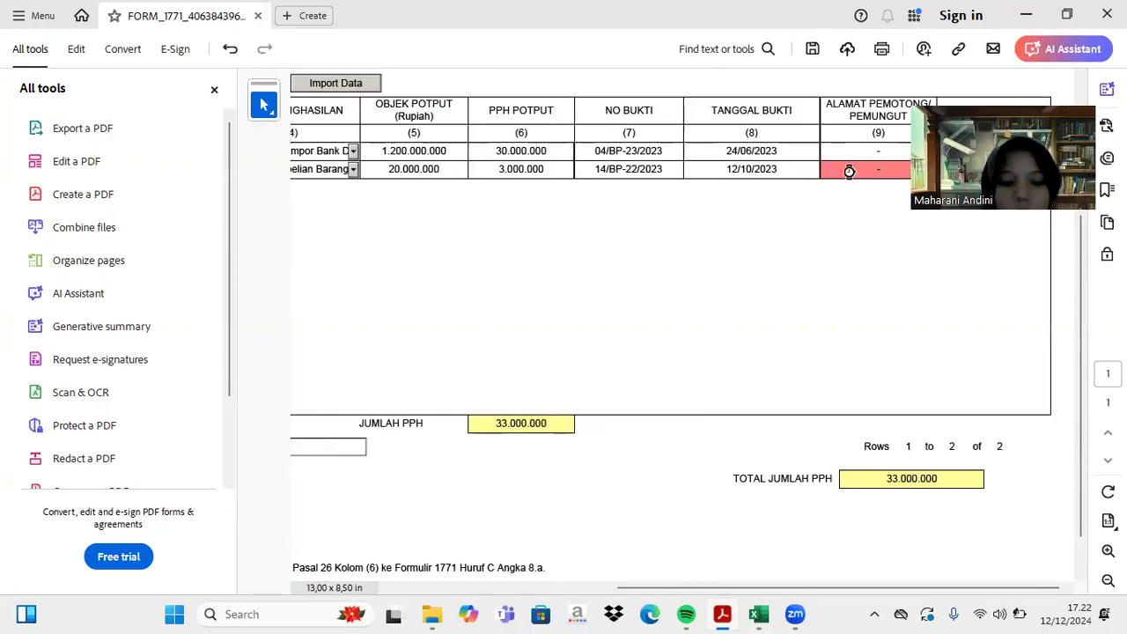
{"action": "key", "text": "Tab"}
{"action": "scroll", "coordinate": [693, 208], "scroll_direction": "left", "scroll_amount": 5}
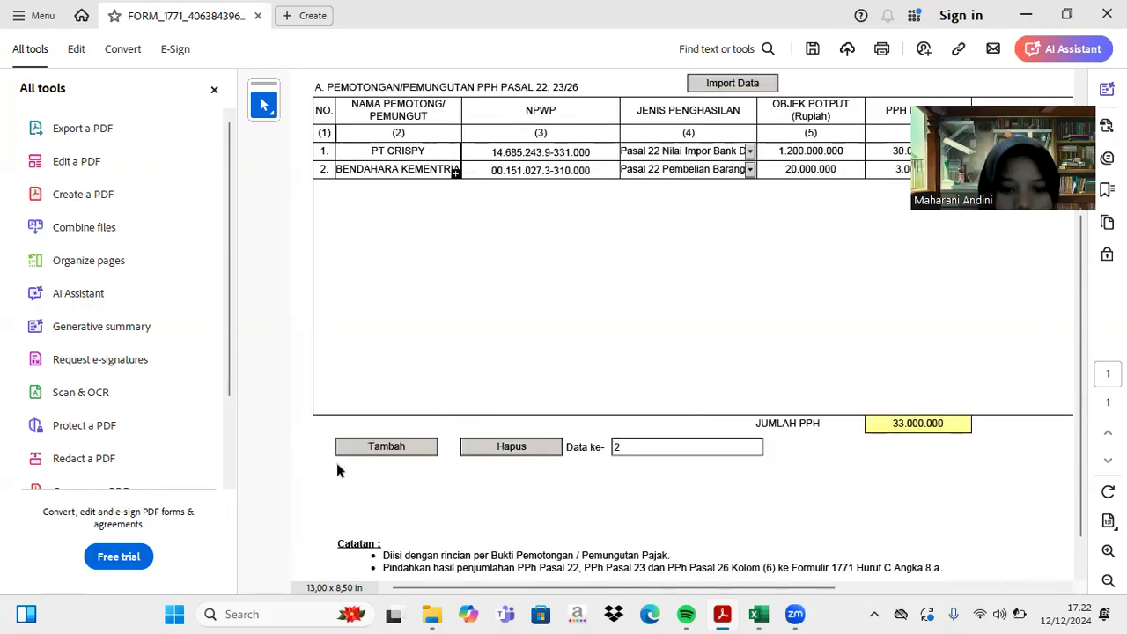
- Add a third row to the Lampiran III withholding table
{"action": "left_click", "coordinate": [365, 448]}
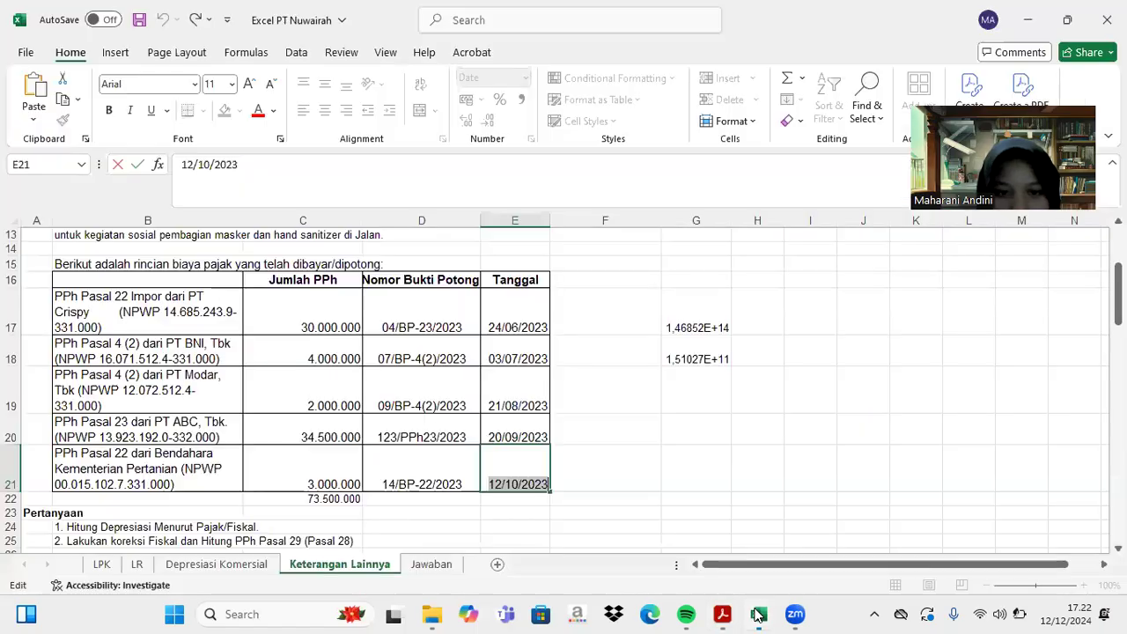
{"action": "left_click", "coordinate": [758, 614]}
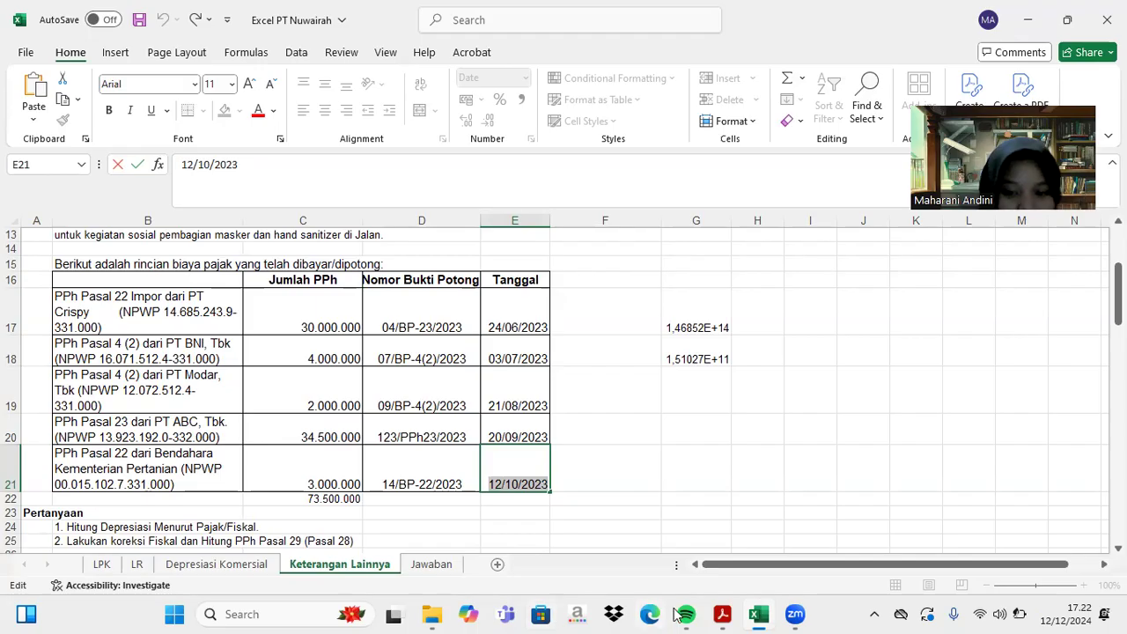
{"action": "mouse_move", "coordinate": [723, 613]}
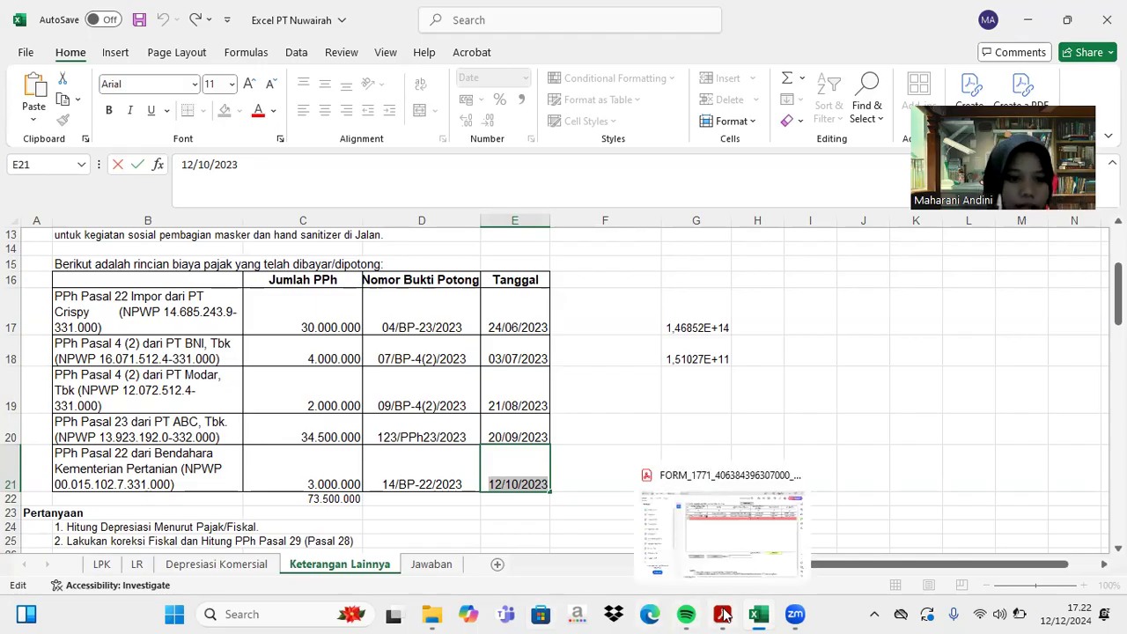
{"action": "left_click", "coordinate": [723, 614]}
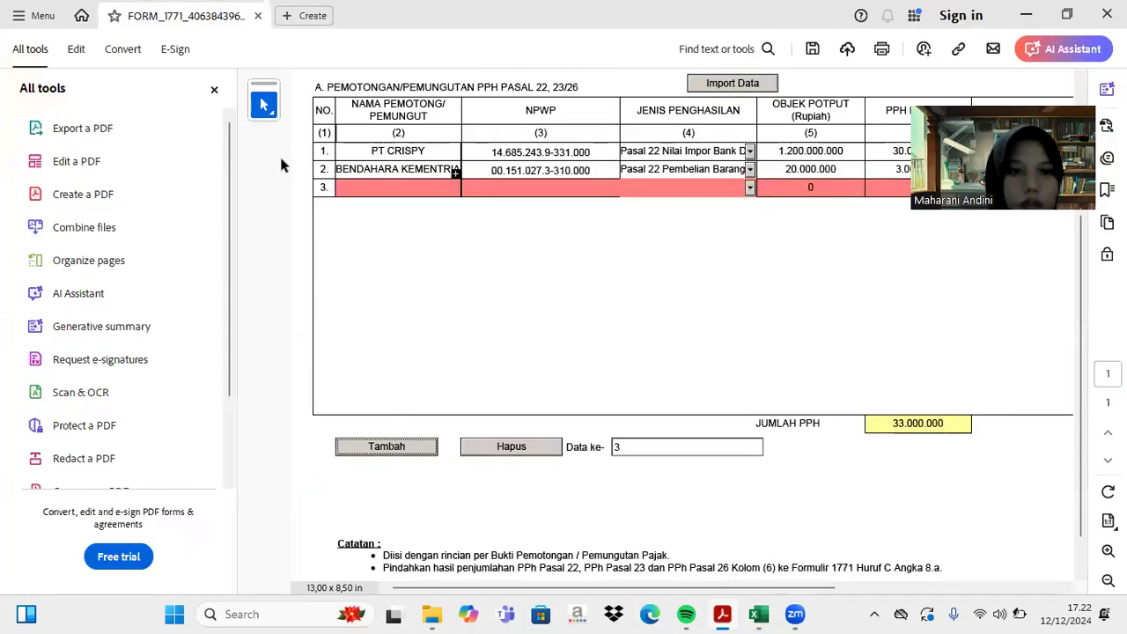
{"action": "left_click", "coordinate": [349, 190]}
{"action": "type", "text": "P"}
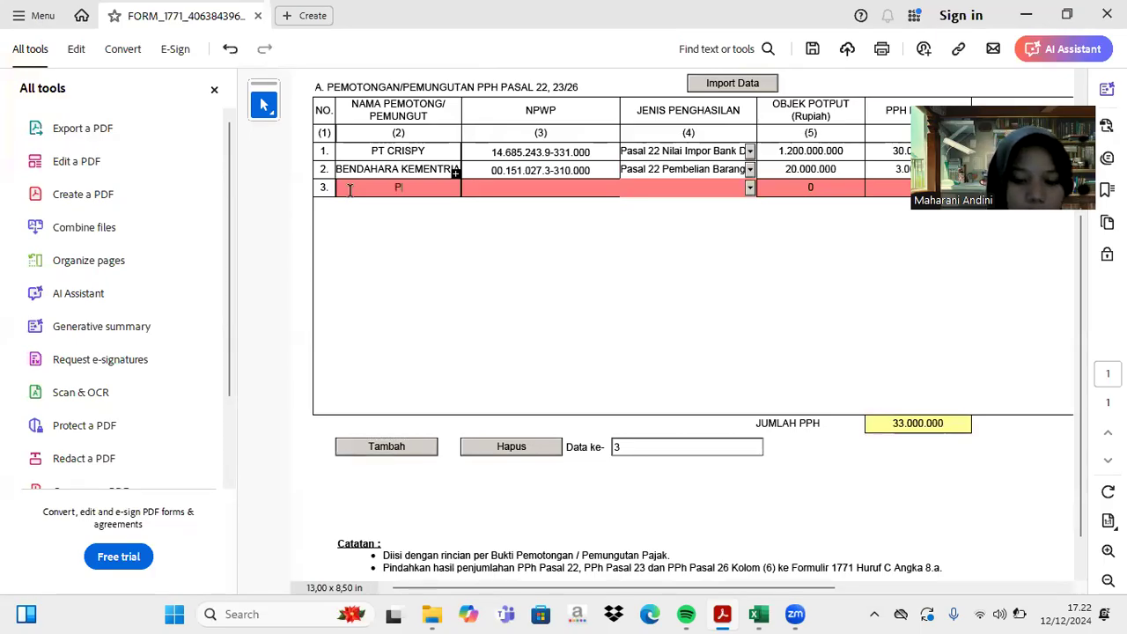
{"action": "type", "text": "T ABC"}
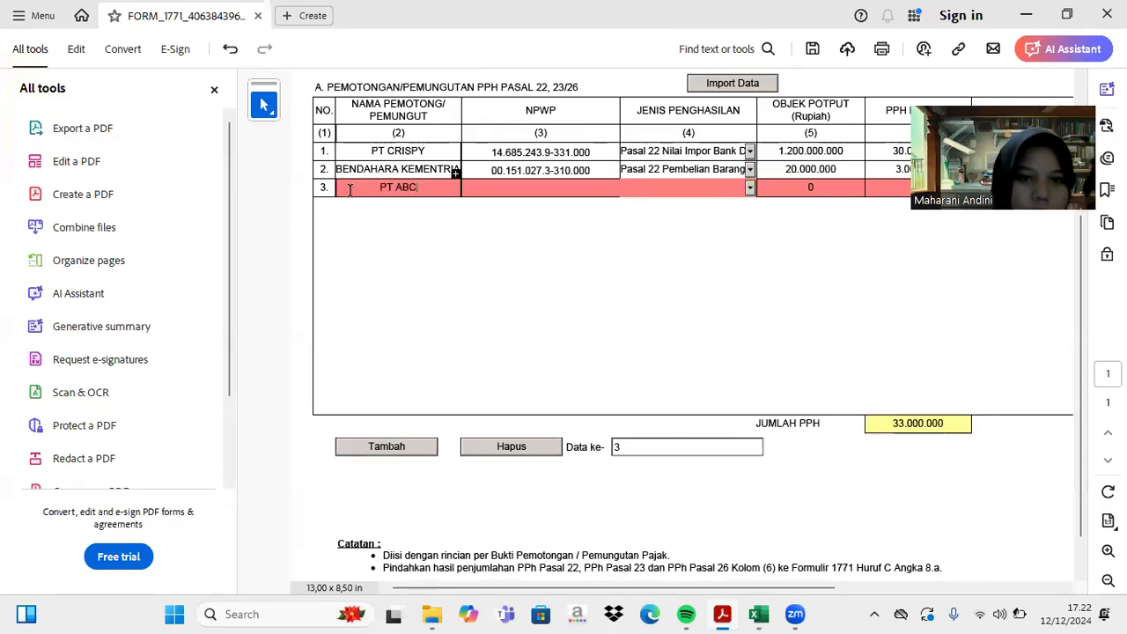
{"action": "key", "text": "Tab"}
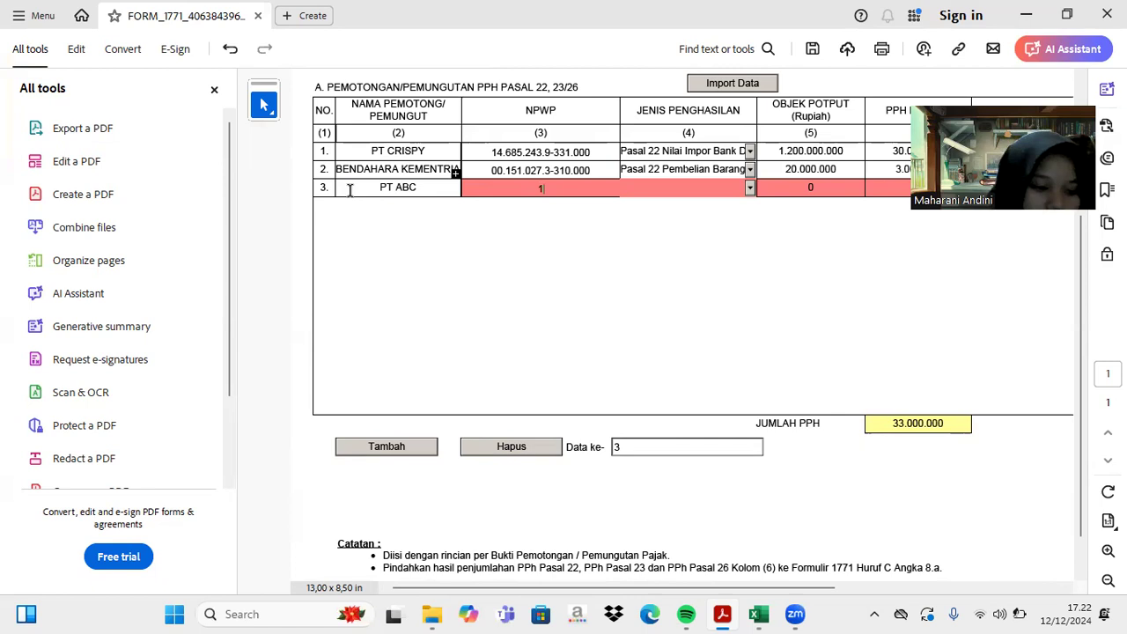
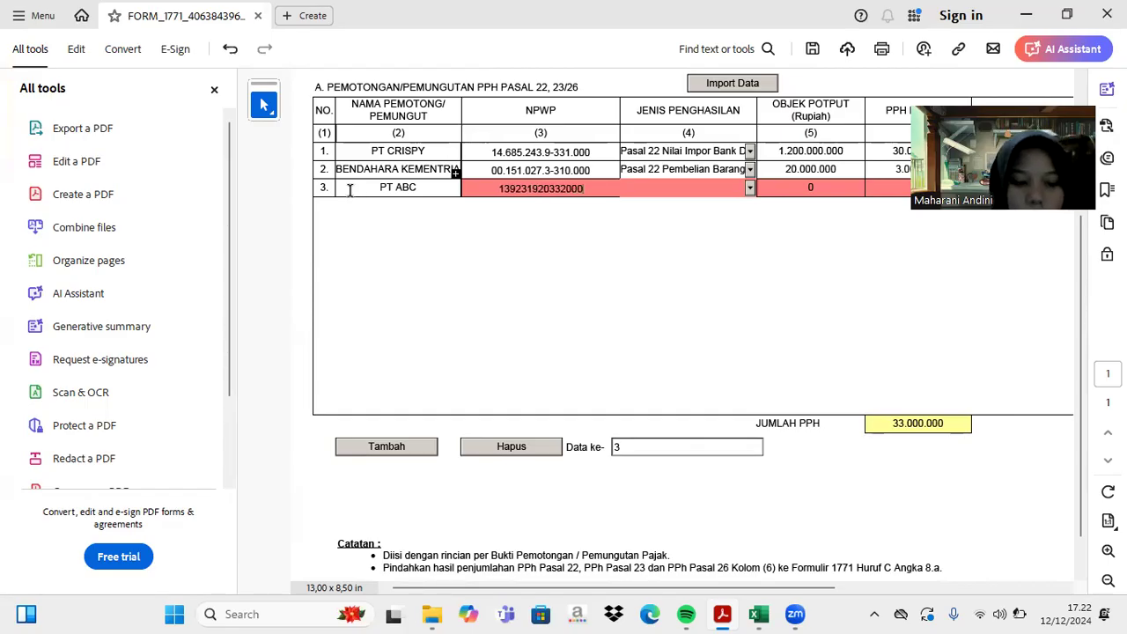
{"action": "key", "text": "Tab"}
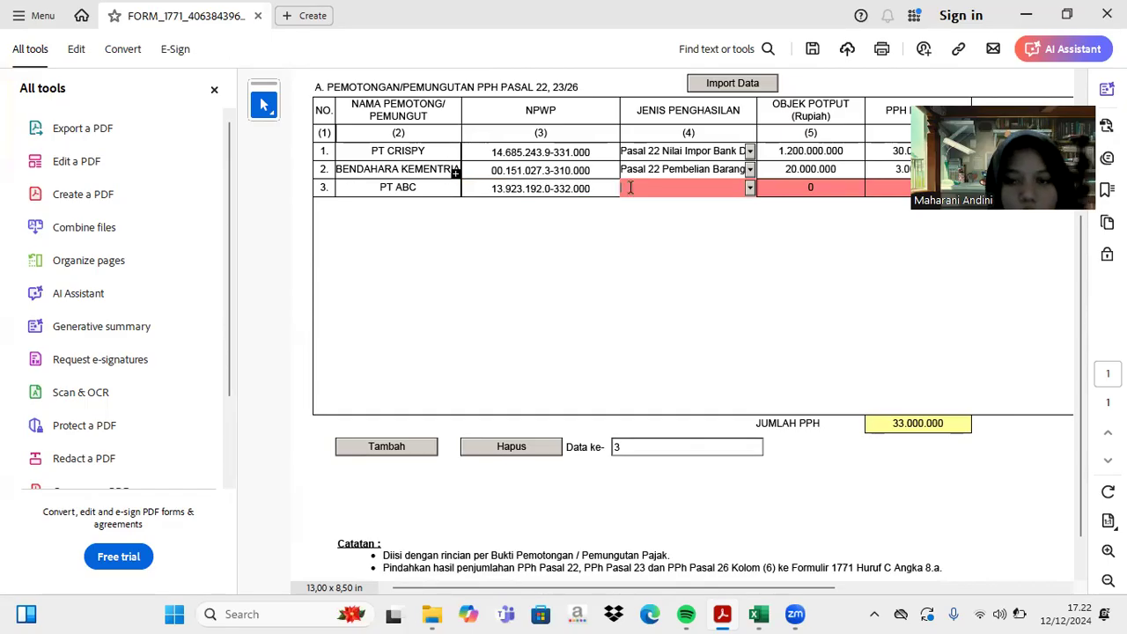
- Give row 3 the Pasal 23 services income type, 1.725.000.000 base and 34.500.000 PPh
{"action": "left_click", "coordinate": [750, 193]}
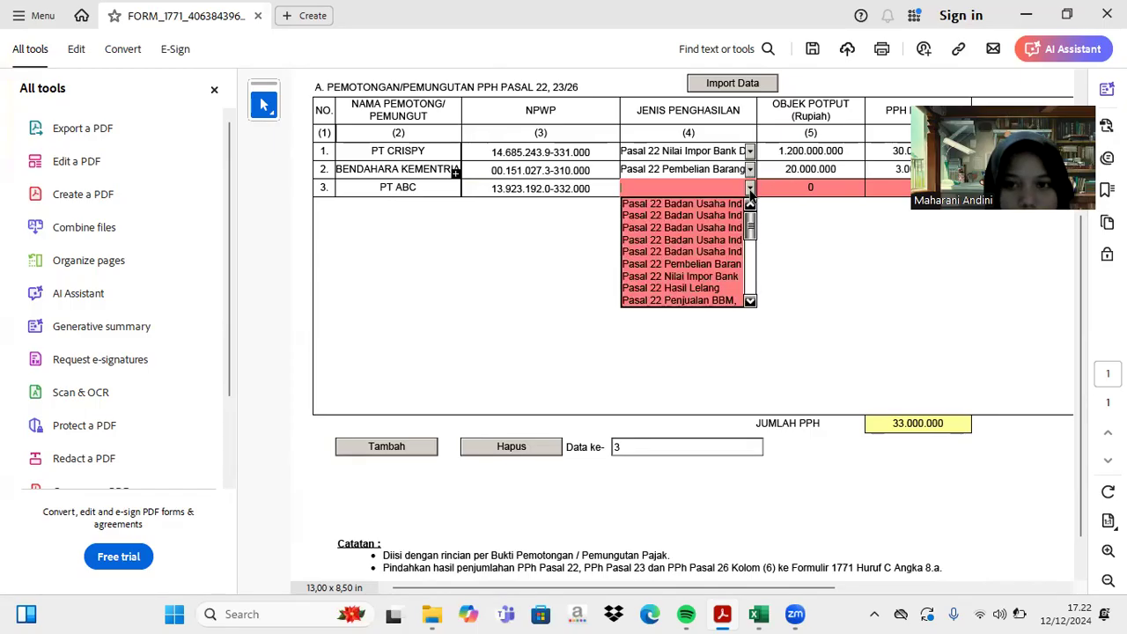
{"action": "left_click_drag", "start_coordinate": [750, 234], "coordinate": [752, 275]}
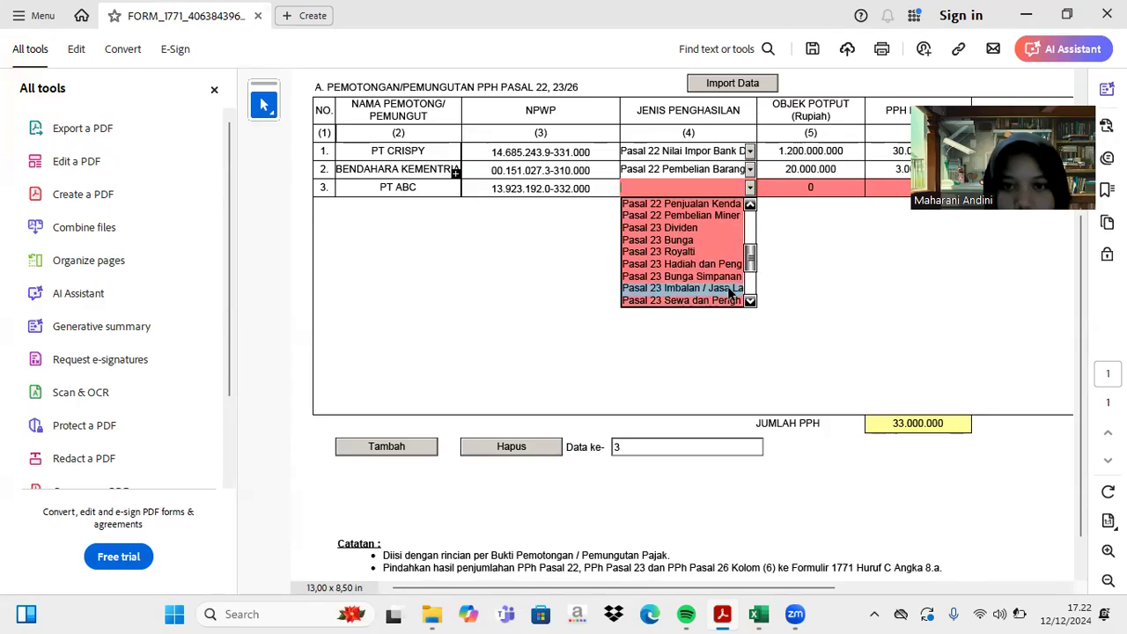
{"action": "left_click", "coordinate": [729, 294]}
{"action": "left_click", "coordinate": [826, 191]}
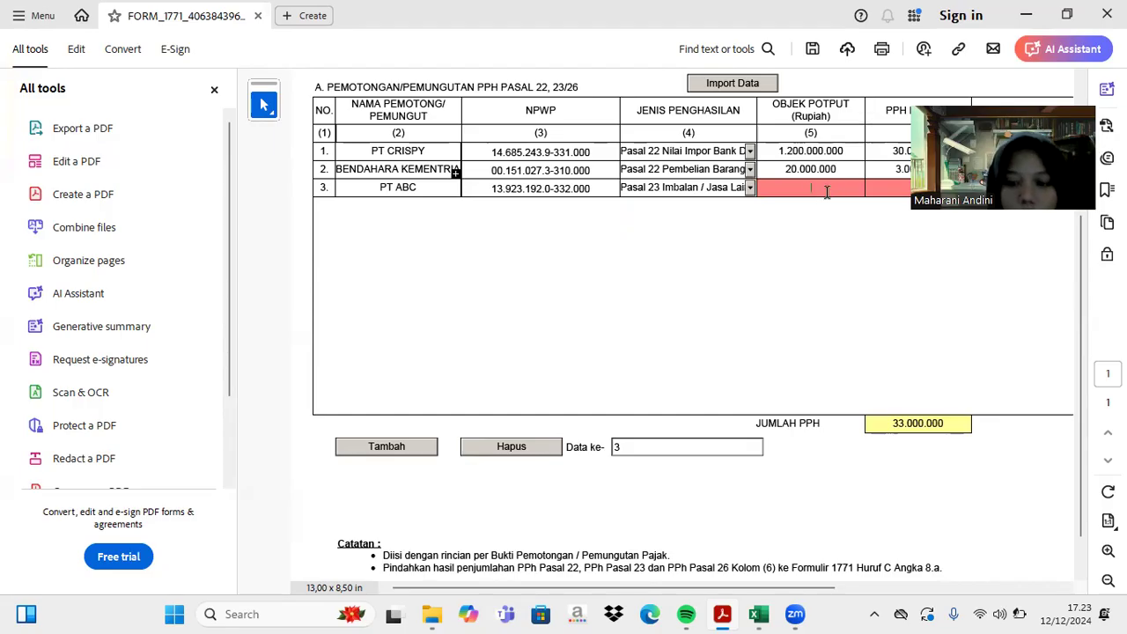
{"action": "type", "text": "1"}
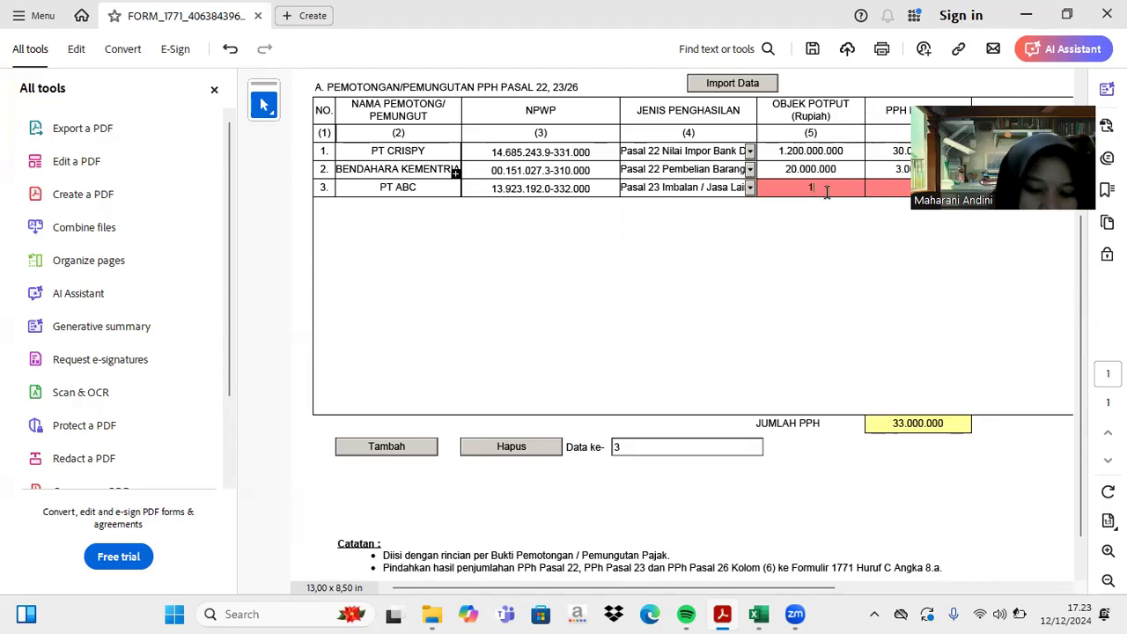
{"action": "type", "text": ".72"}
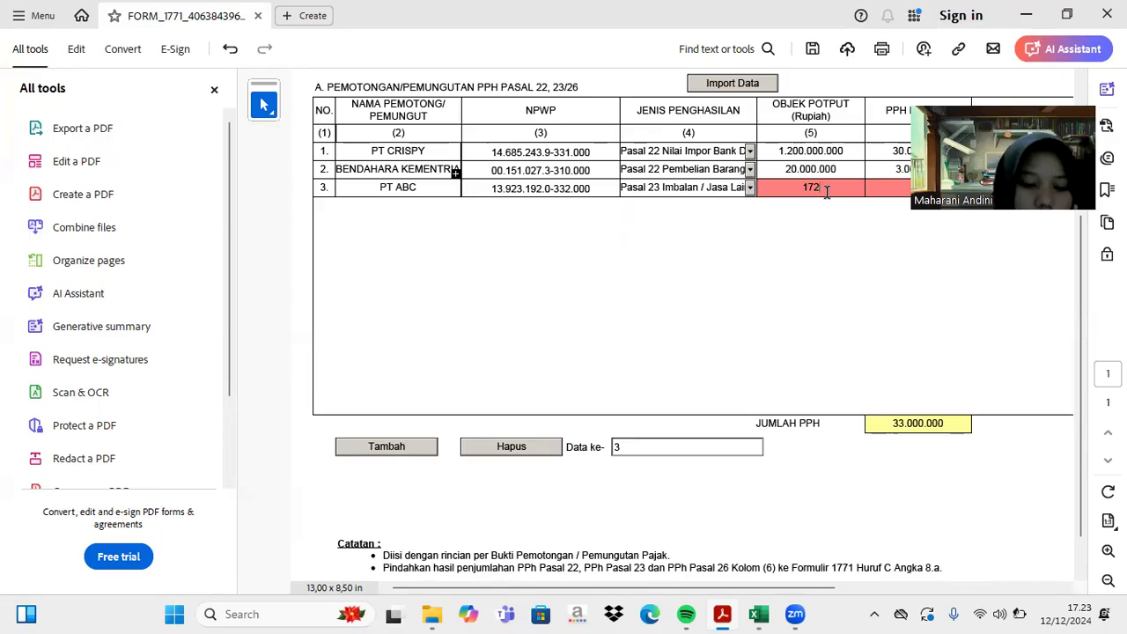
{"action": "type", "text": "5"}
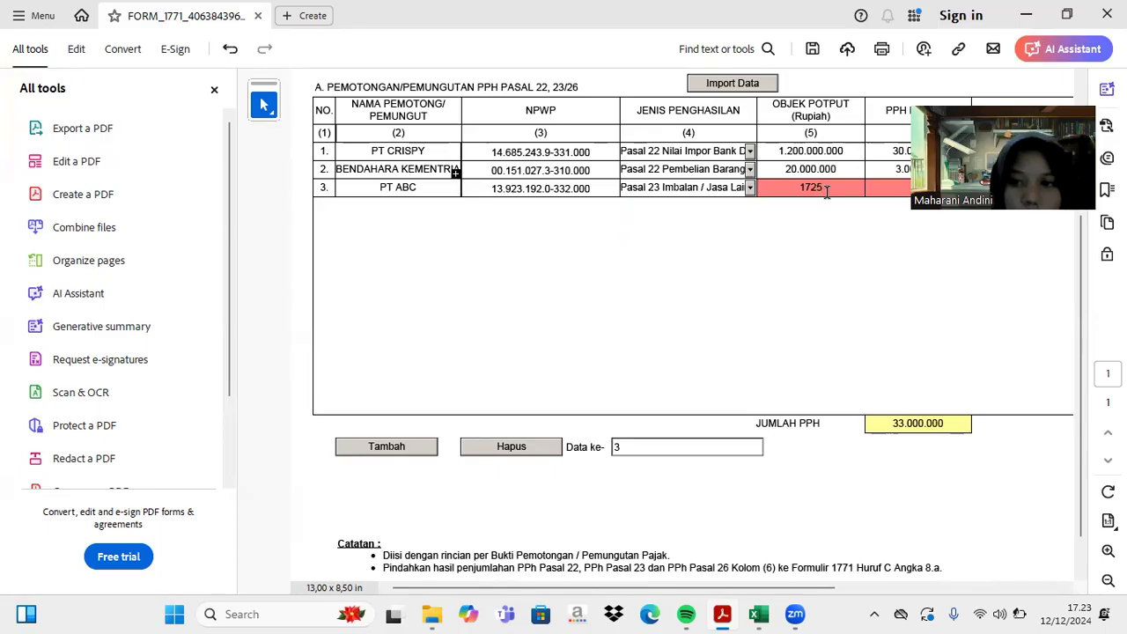
{"action": "type", "text": ".000.000"}
{"action": "key", "text": "Tab"}
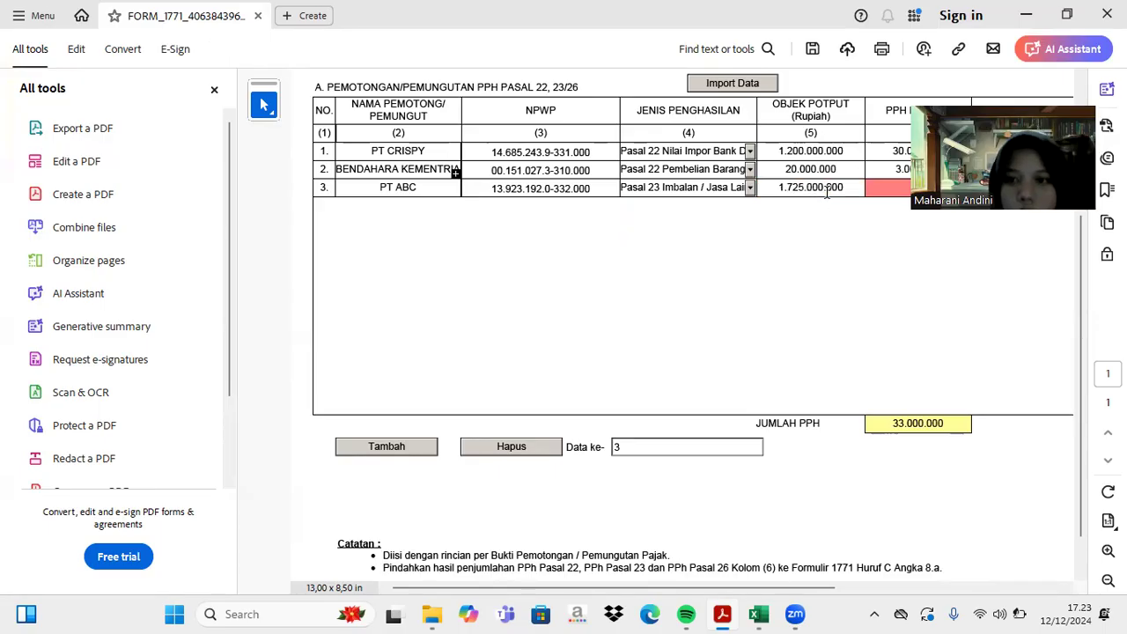
{"action": "scroll", "coordinate": [826, 192], "scroll_direction": "right", "scroll_amount": 3}
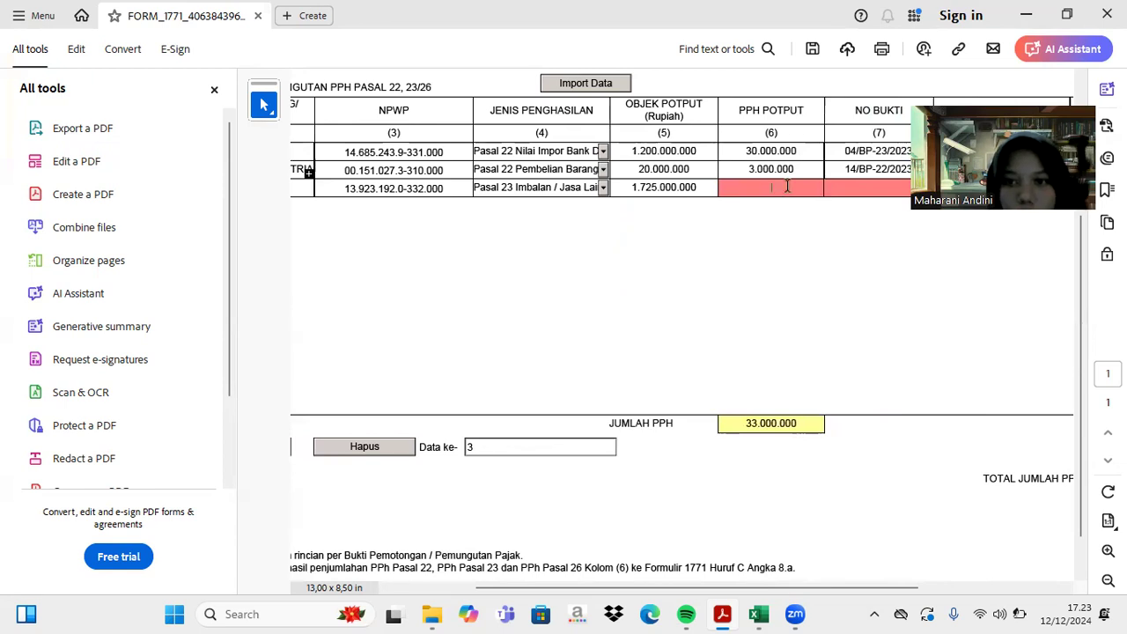
{"action": "type", "text": "2"}
{"action": "type", "text": "345"}
{"action": "type", "text": "00000"}
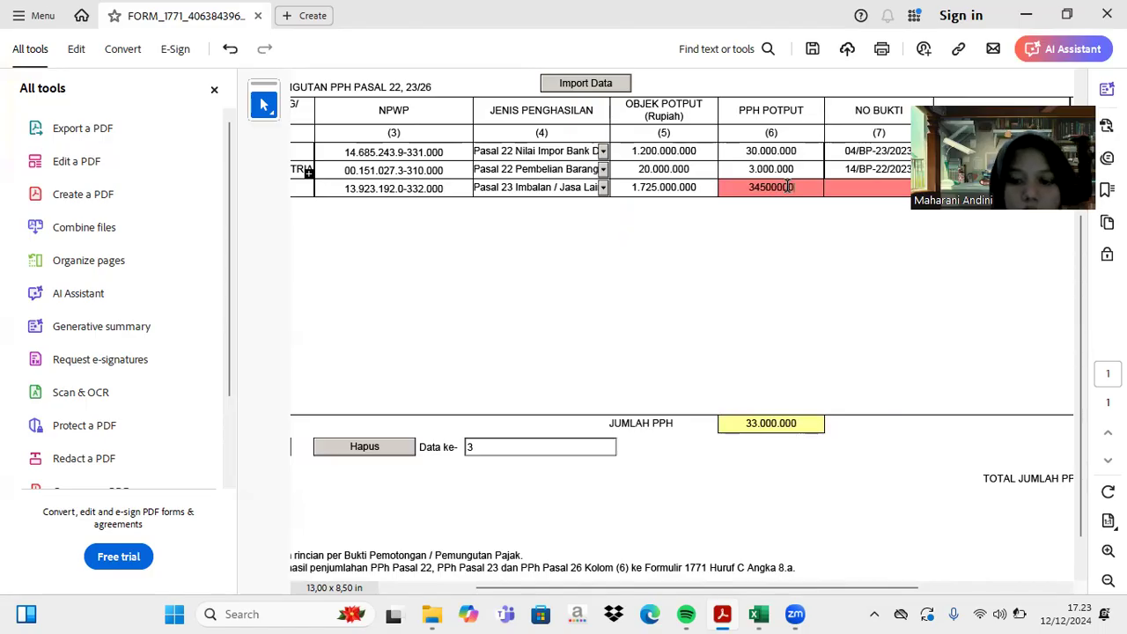
{"action": "key", "text": "Tab"}
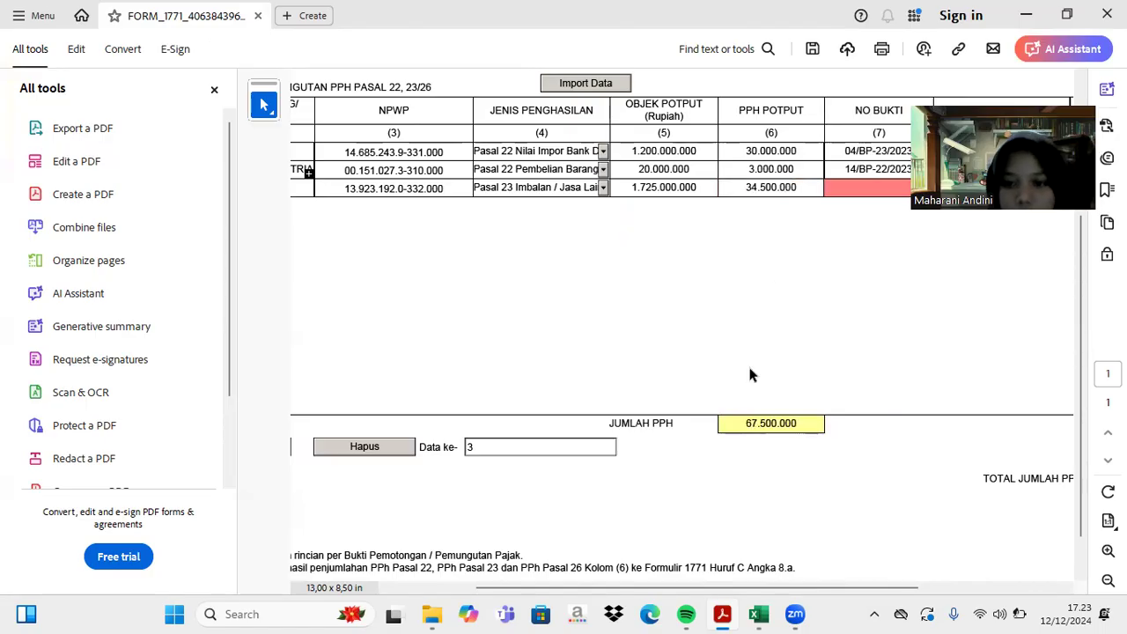
- Copy proof number 123/PPh23/2023 from Excel into row 3's NO BUKTI
{"action": "left_click", "coordinate": [759, 613]}
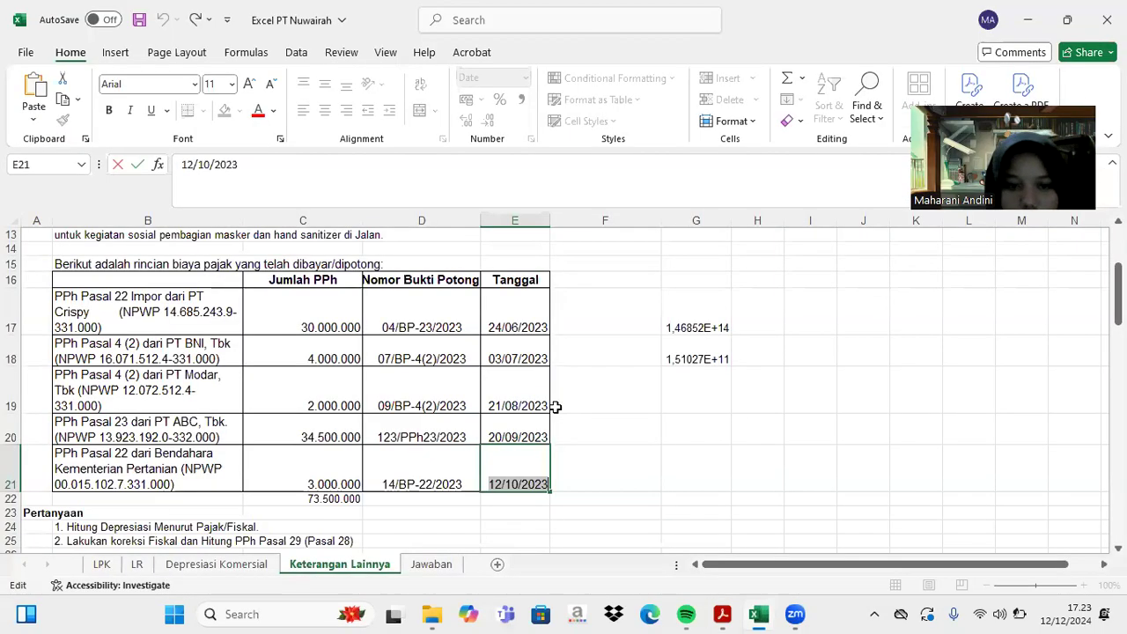
{"action": "left_click", "coordinate": [388, 436]}
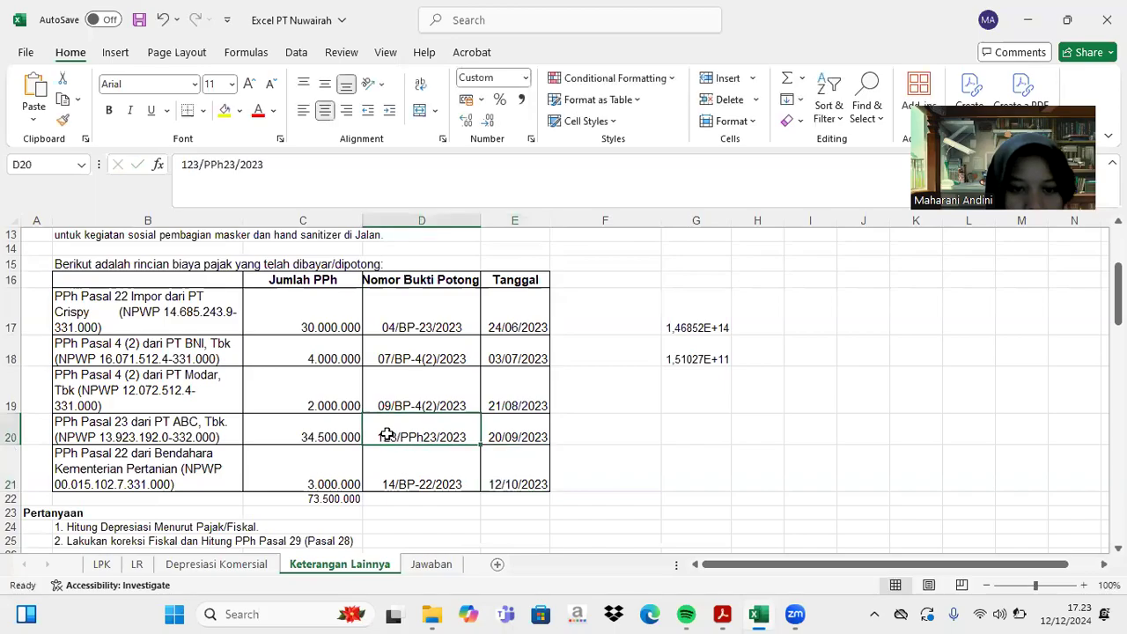
{"action": "double_click", "coordinate": [377, 437]}
{"action": "left_click_drag", "start_coordinate": [378, 436], "coordinate": [473, 437]}
{"action": "key", "text": "ctrl+c"}
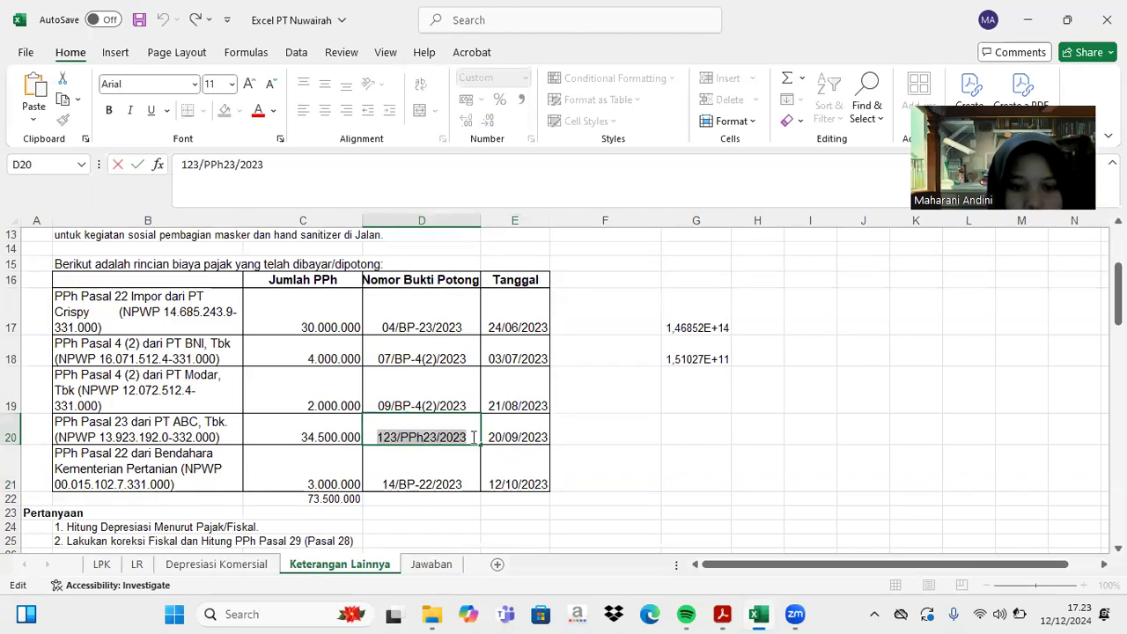
{"action": "left_click", "coordinate": [722, 613]}
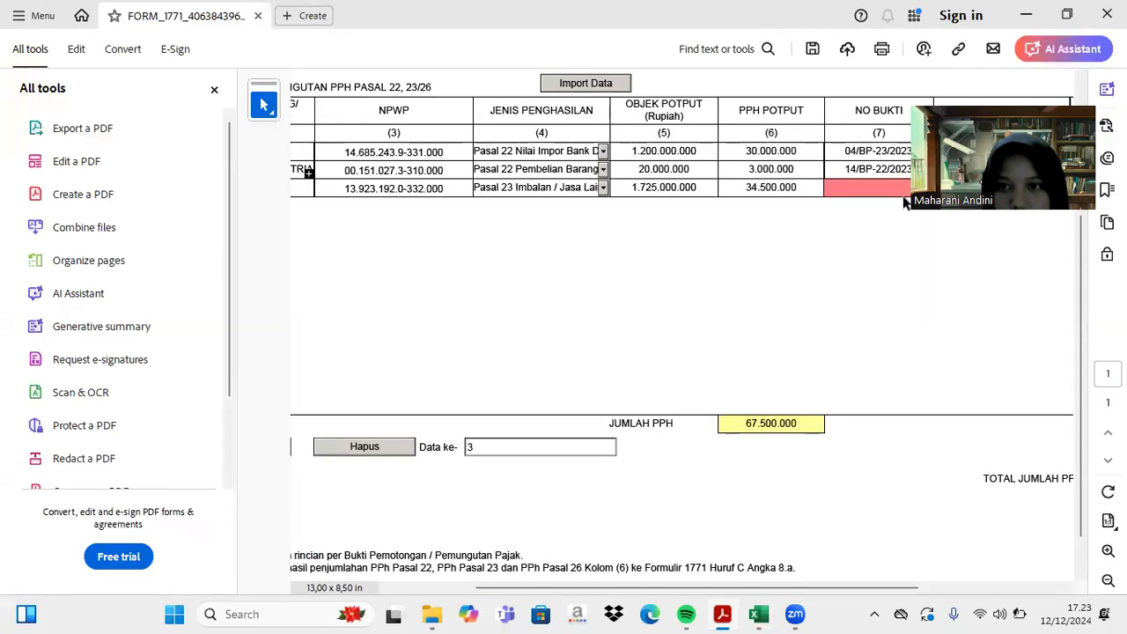
{"action": "key", "text": "ctrl+v"}
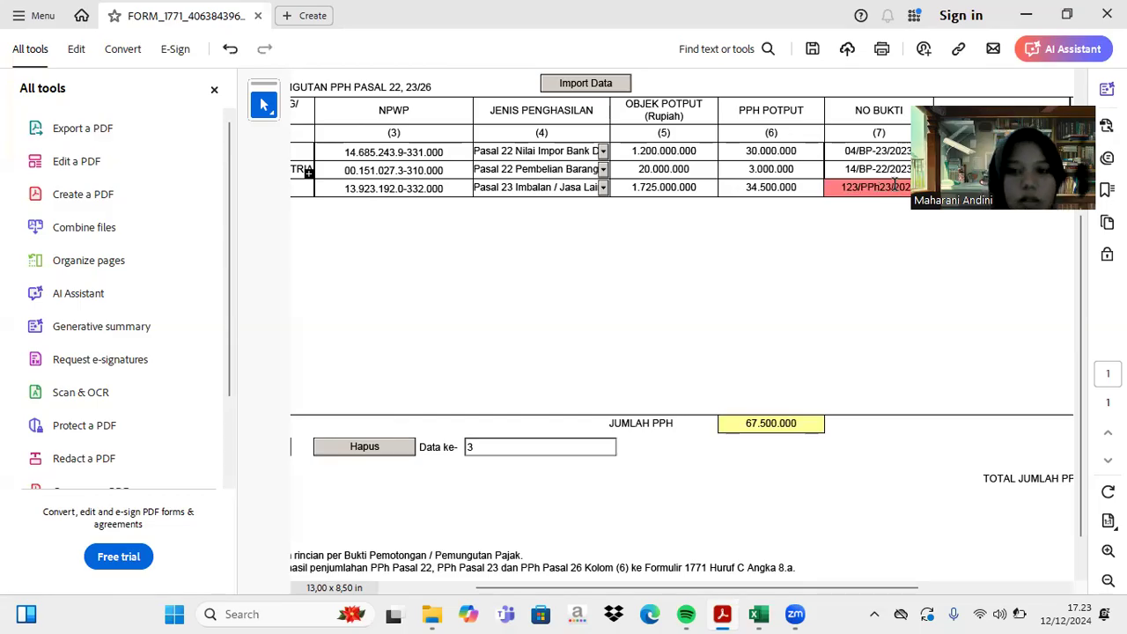
{"action": "scroll", "coordinate": [893, 184], "scroll_direction": "right", "scroll_amount": 3}
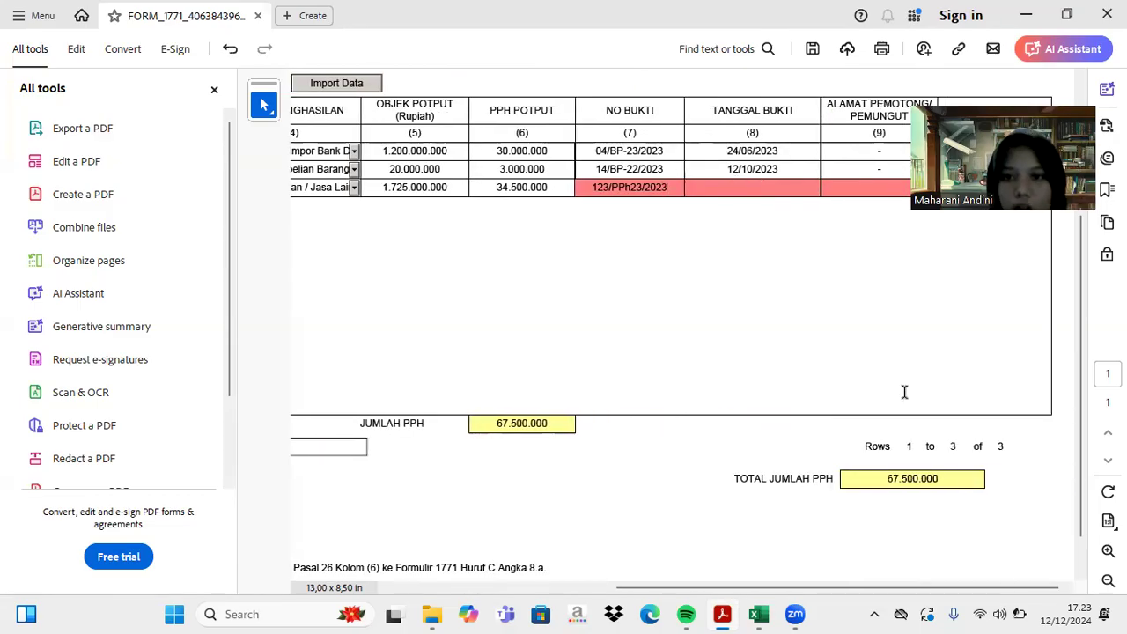
{"action": "key", "text": "Tab"}
- Copy the date 20/09/2023 from Excel into row 3 and enter a dash as the address
{"action": "left_click", "coordinate": [757, 615]}
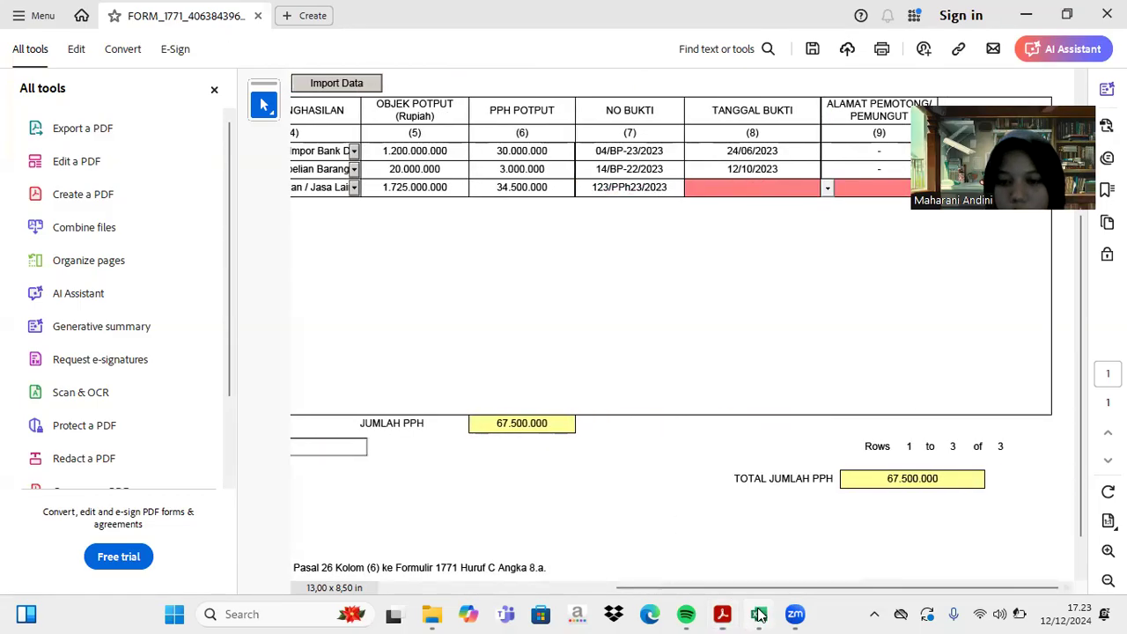
{"action": "left_click", "coordinate": [512, 429]}
{"action": "double_click", "coordinate": [493, 437]}
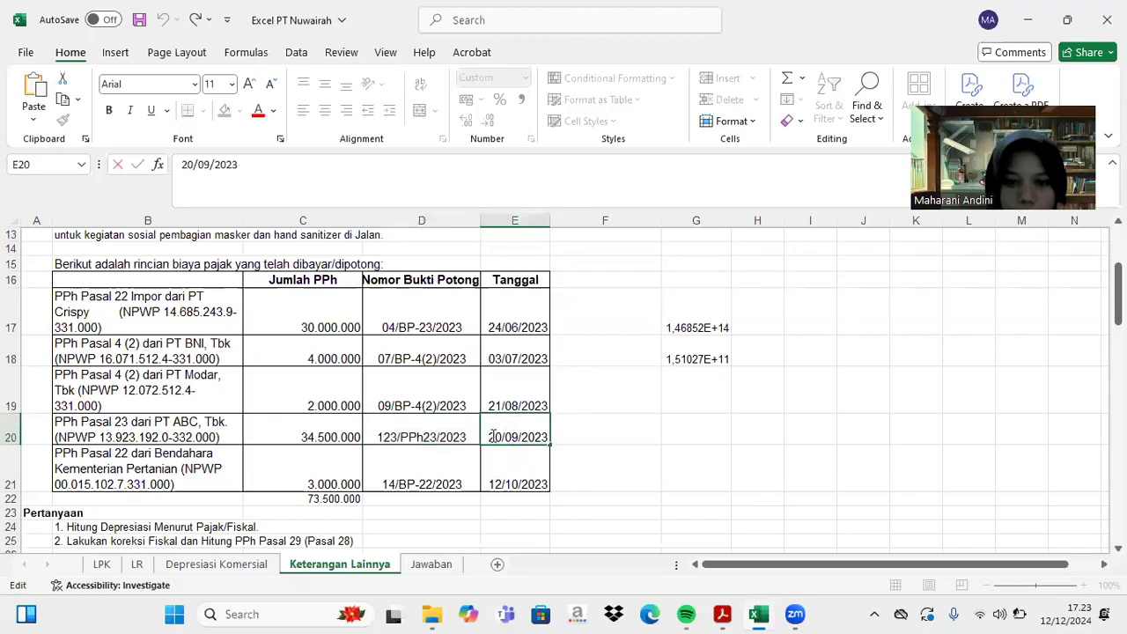
{"action": "left_click_drag", "start_coordinate": [490, 437], "coordinate": [553, 438]}
{"action": "key", "text": "ctrl+c"}
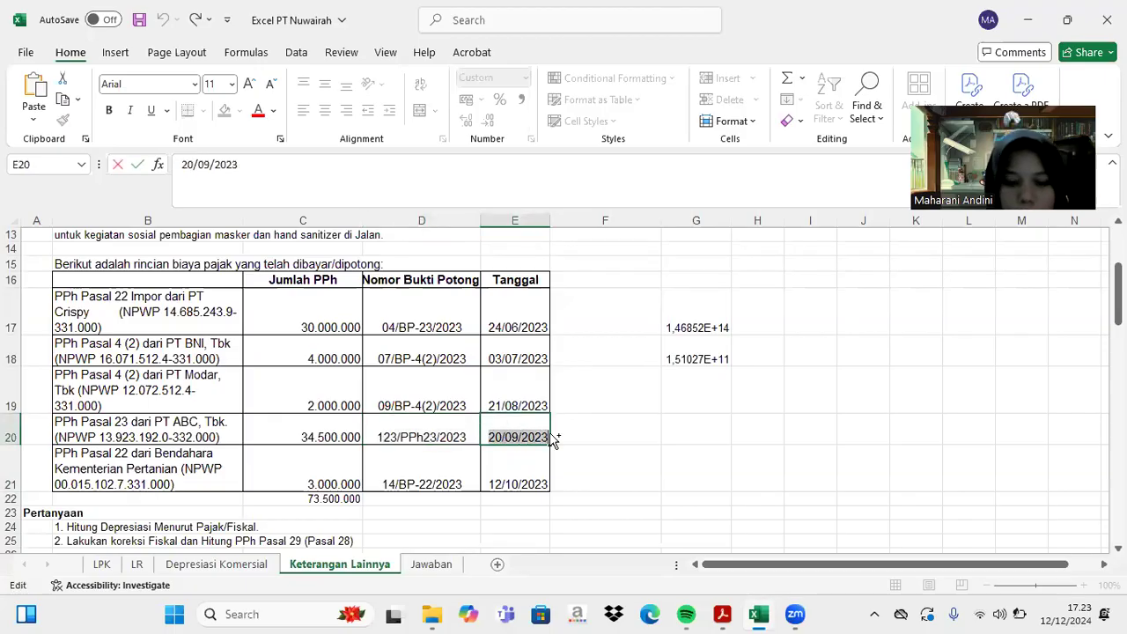
{"action": "left_click", "coordinate": [723, 613]}
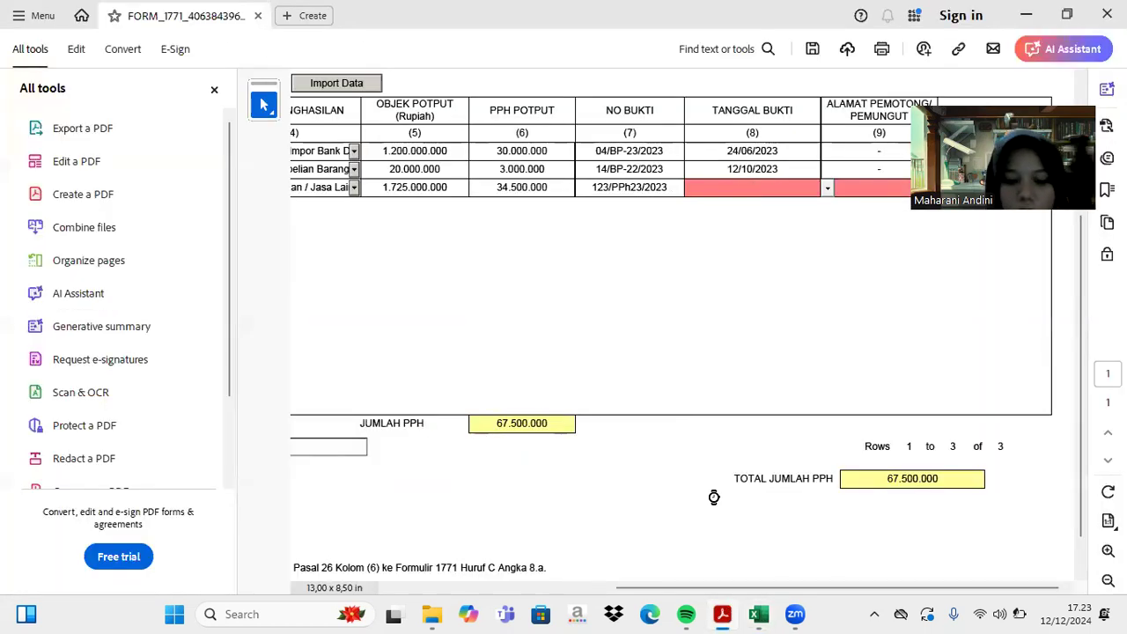
{"action": "key", "text": "ctrl+v"}
{"action": "key", "text": "Tab"}
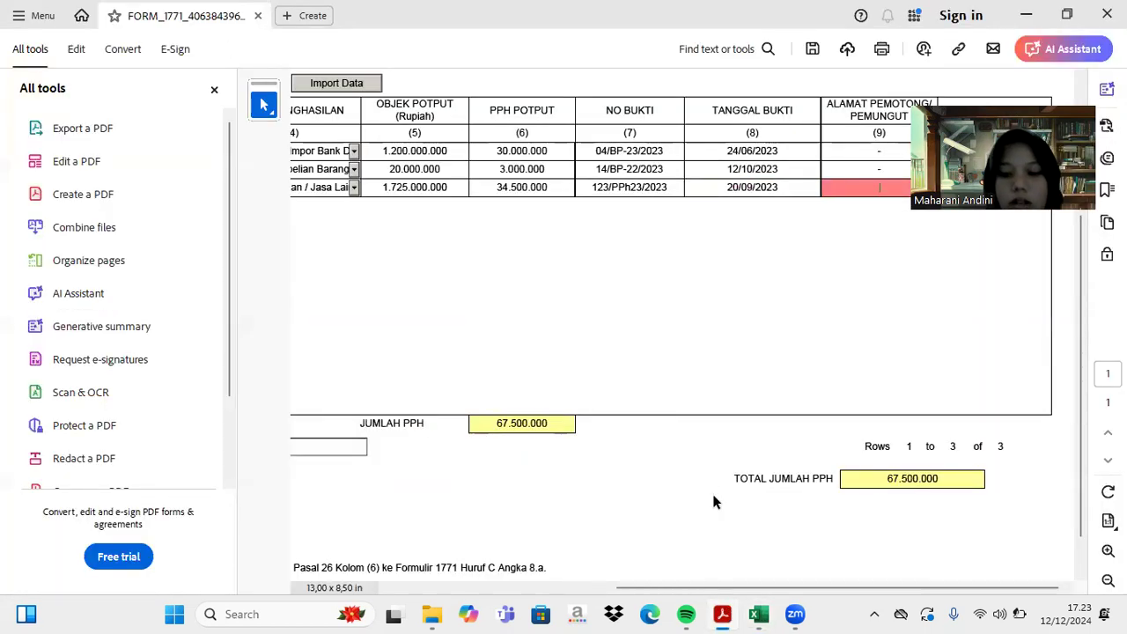
{"action": "type", "text": "-"}
{"action": "key", "text": "Tab"}
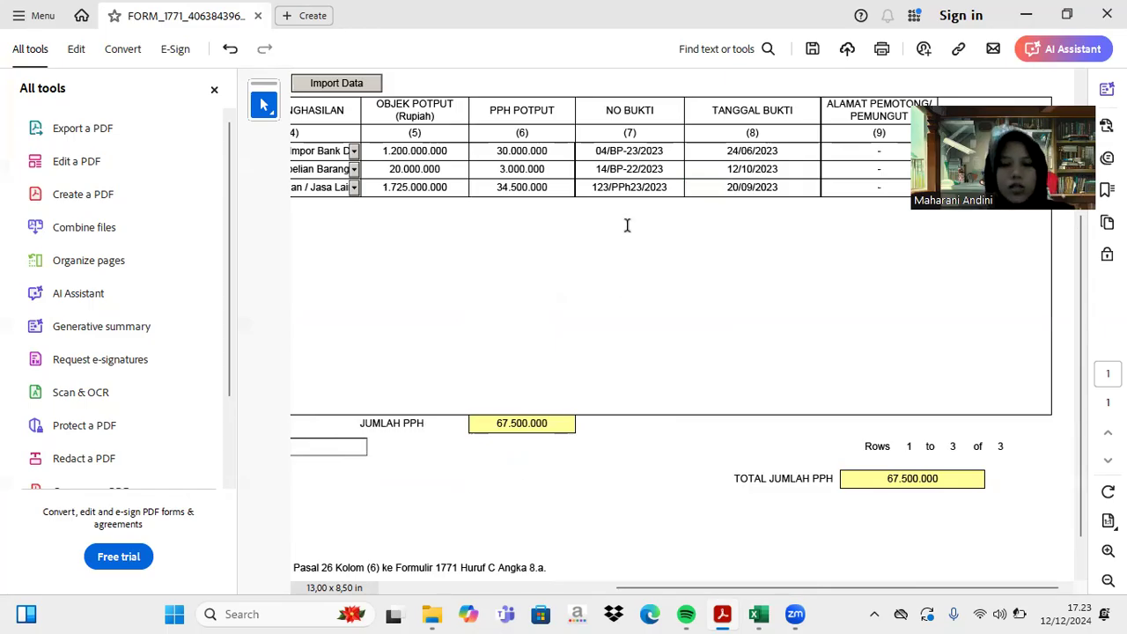
{"action": "scroll", "coordinate": [626, 226], "scroll_direction": "up", "scroll_amount": 3}
- Open the LAMPIRAN II page from the SPT attachment selector
{"action": "scroll", "coordinate": [627, 225], "scroll_direction": "left", "scroll_amount": 3}
{"action": "scroll", "coordinate": [626, 226], "scroll_direction": "down", "scroll_amount": 3}
{"action": "scroll", "coordinate": [627, 225], "scroll_direction": "up", "scroll_amount": 3}
{"action": "scroll", "coordinate": [627, 225], "scroll_direction": "right", "scroll_amount": 1}
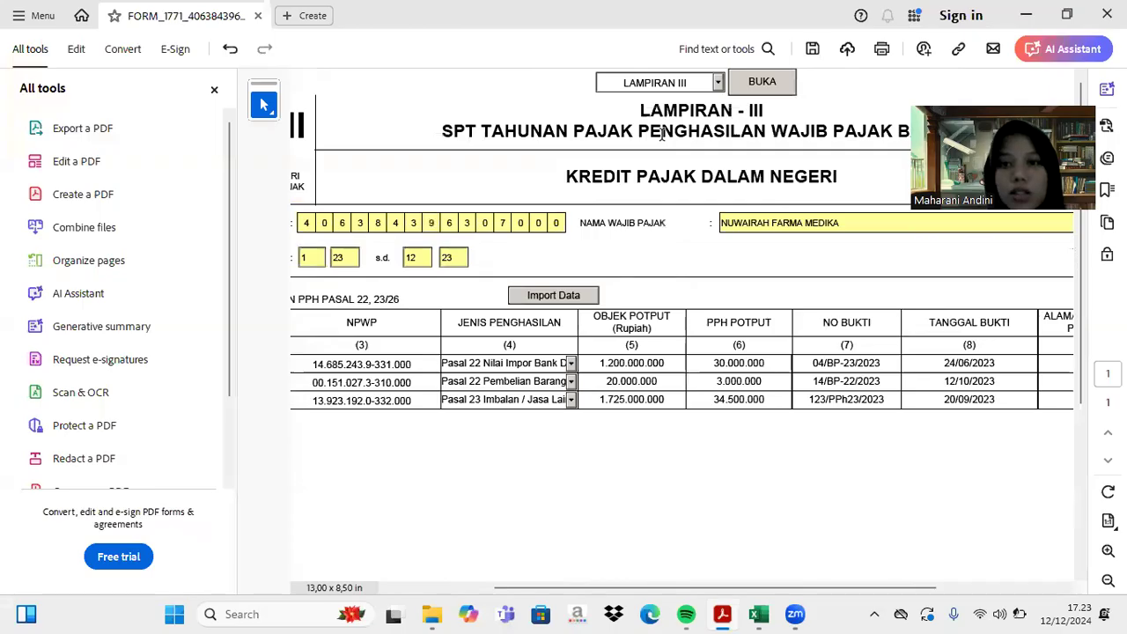
{"action": "left_click", "coordinate": [718, 82]}
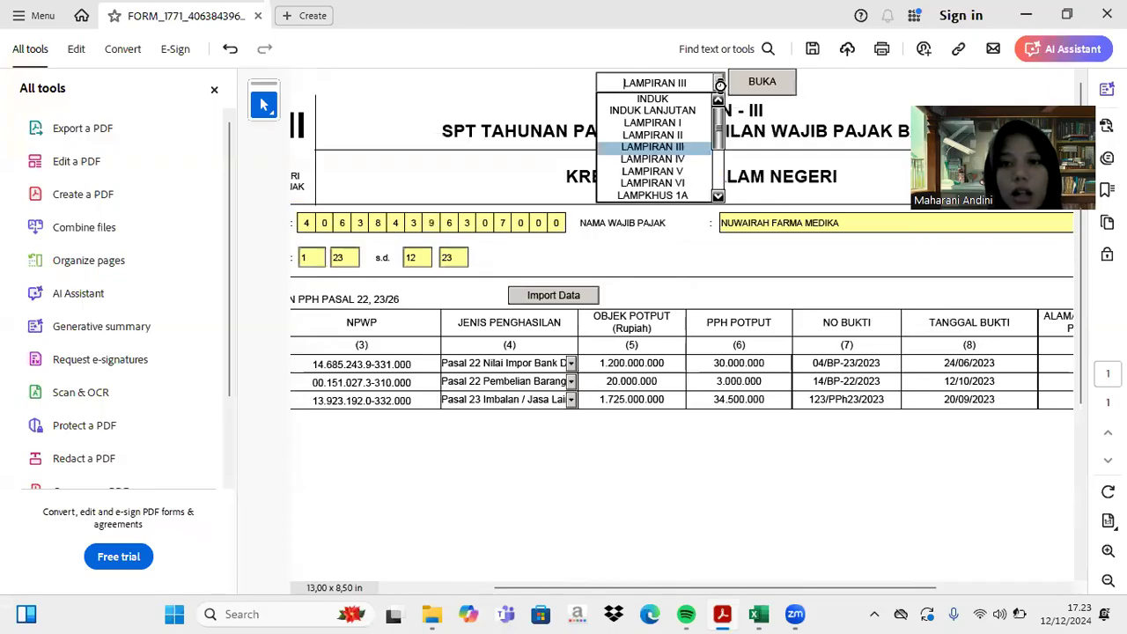
{"action": "left_click", "coordinate": [691, 134]}
{"action": "left_click", "coordinate": [757, 84]}
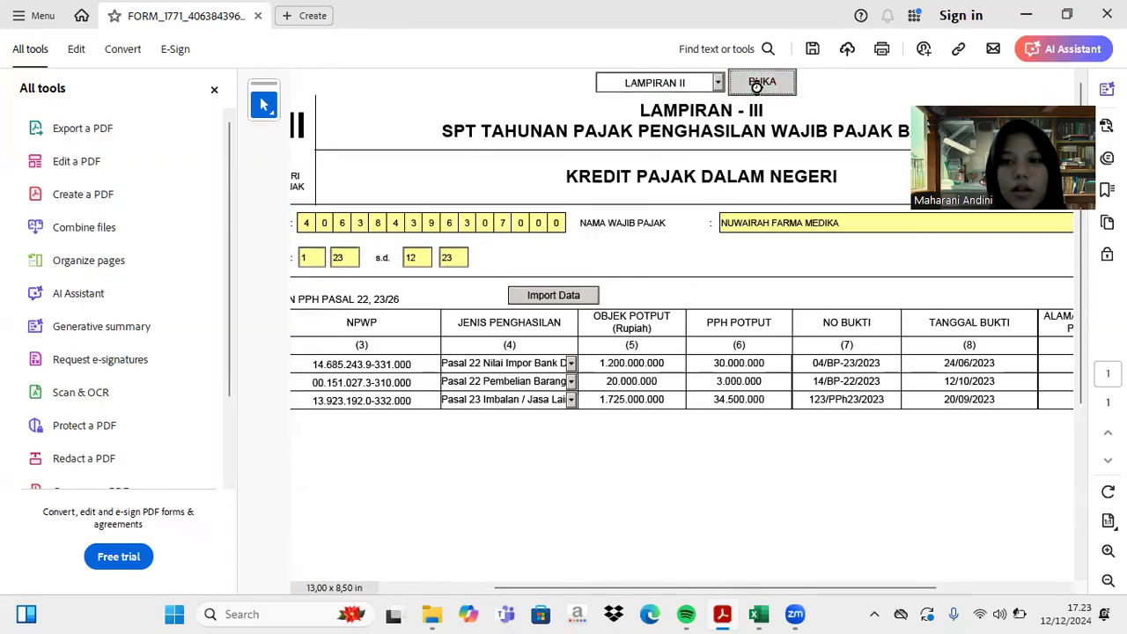
{"action": "scroll", "coordinate": [664, 297], "scroll_direction": "down", "scroll_amount": 2}
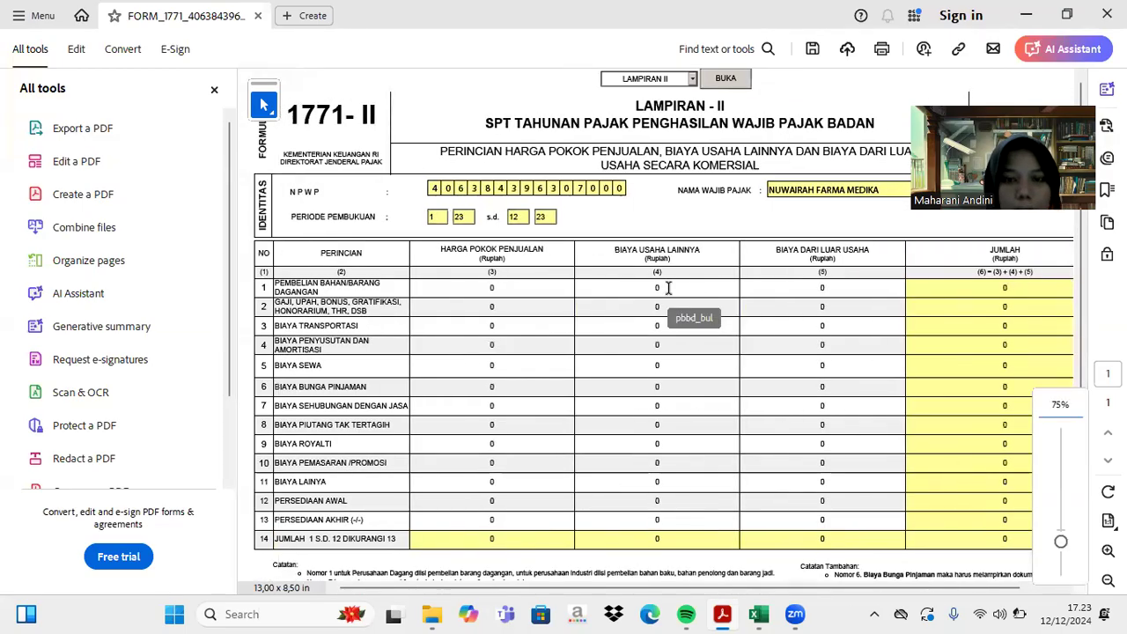
{"action": "scroll", "coordinate": [668, 288], "scroll_direction": "right", "scroll_amount": 1}
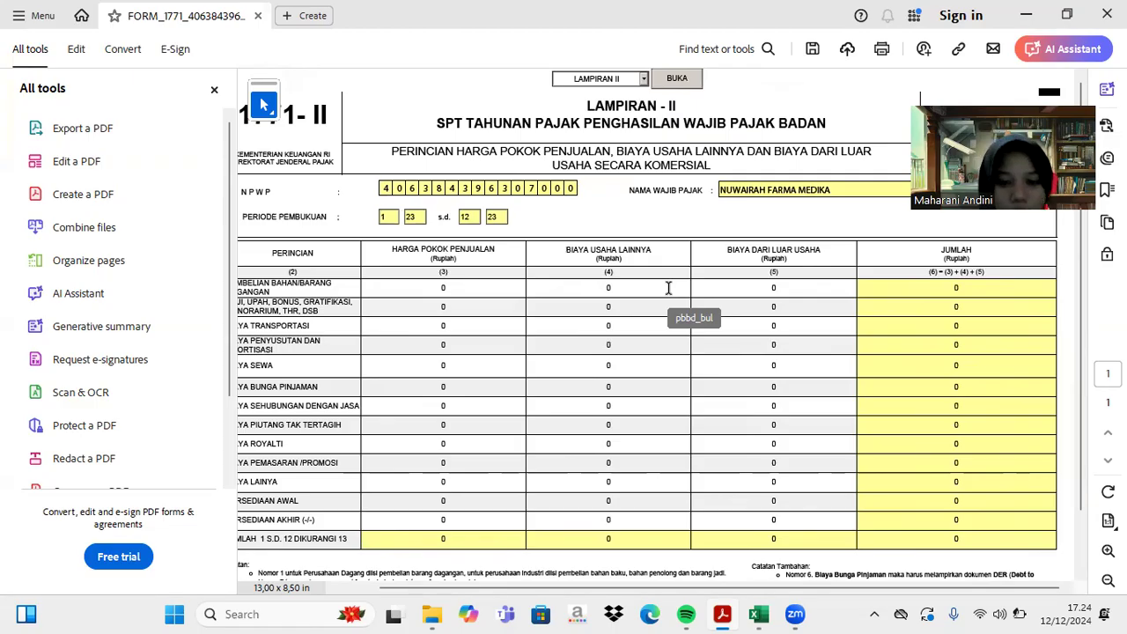
- Bring up Excel's fiscal correction table showing 3.620.000.000 gross profit
{"action": "left_click", "coordinate": [758, 613]}
{"action": "scroll", "coordinate": [720, 346], "scroll_direction": "down", "scroll_amount": 1}
{"action": "scroll", "coordinate": [720, 346], "scroll_direction": "down", "scroll_amount": 3}
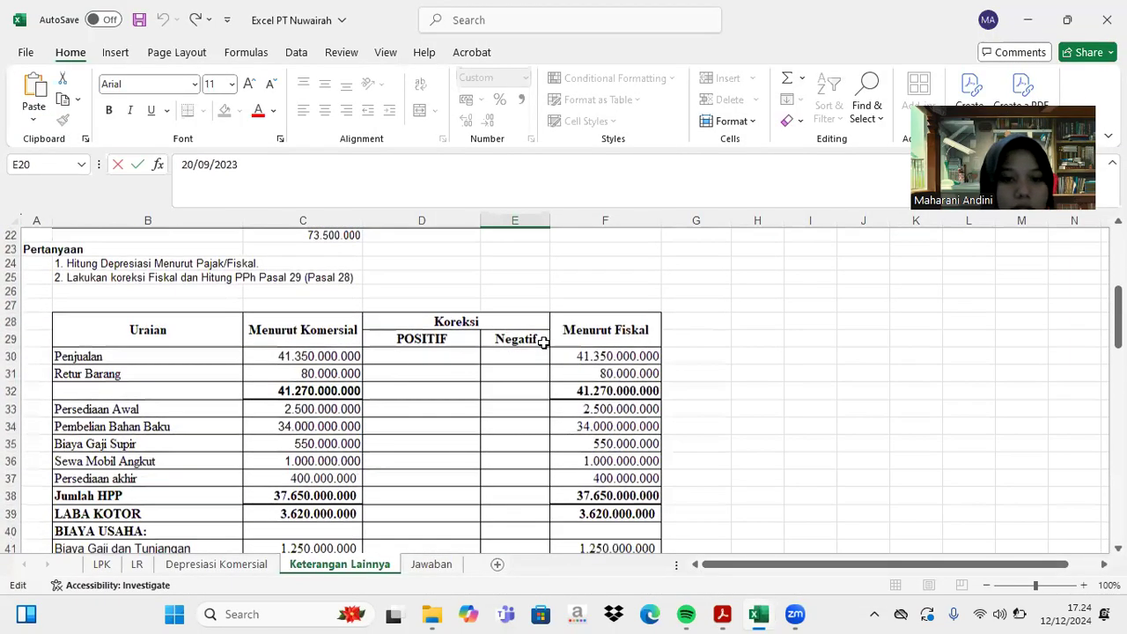
- Copy the 34.000.000.000 Pembelian Bahan Baku amount from Excel cell C34
{"action": "scroll", "coordinate": [543, 342], "scroll_direction": "down", "scroll_amount": 1}
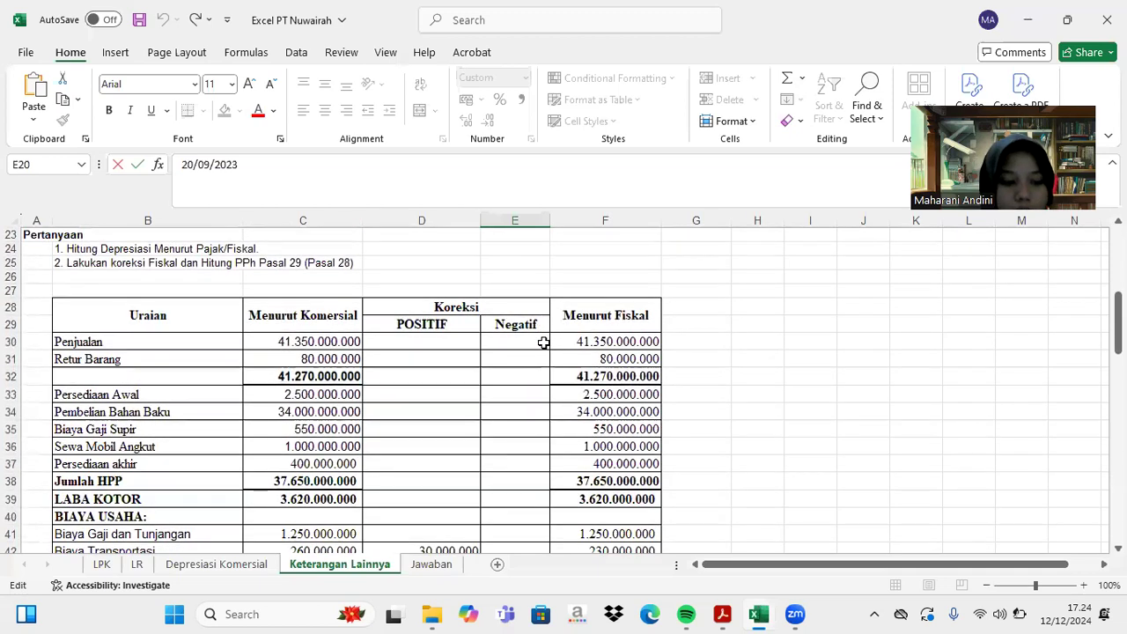
{"action": "left_click", "coordinate": [543, 343]}
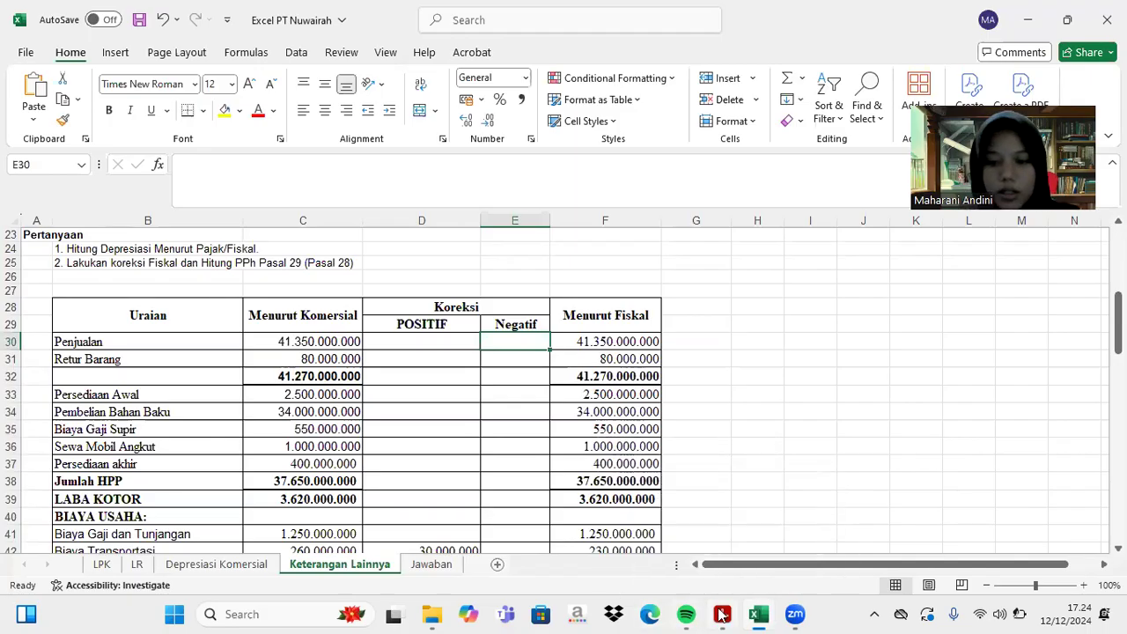
{"action": "left_click", "coordinate": [722, 613]}
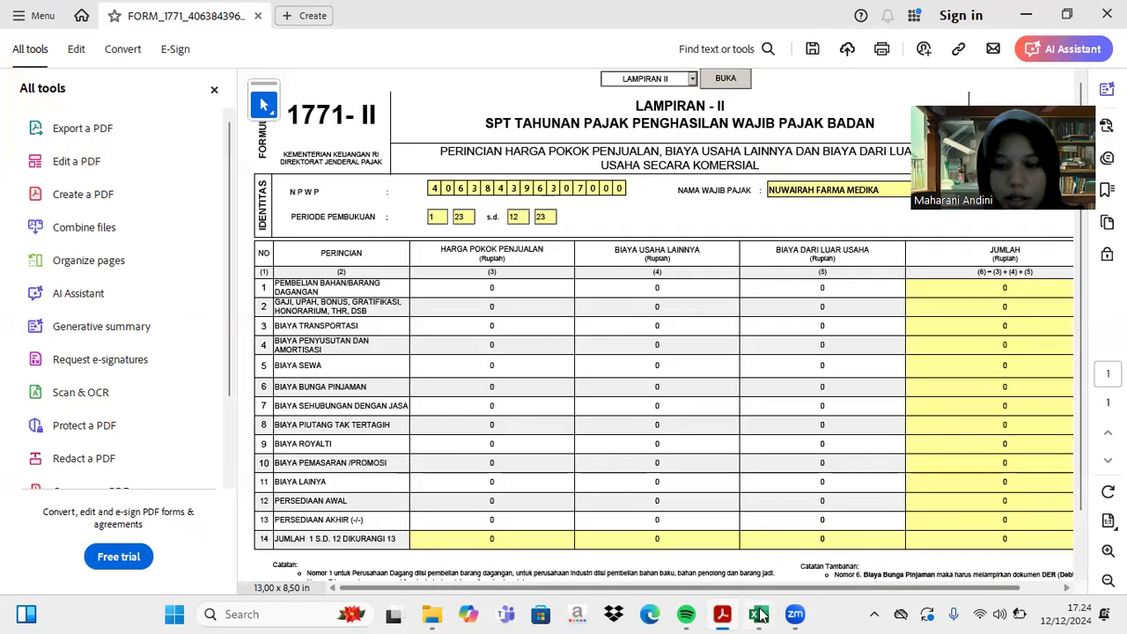
{"action": "left_click", "coordinate": [759, 614]}
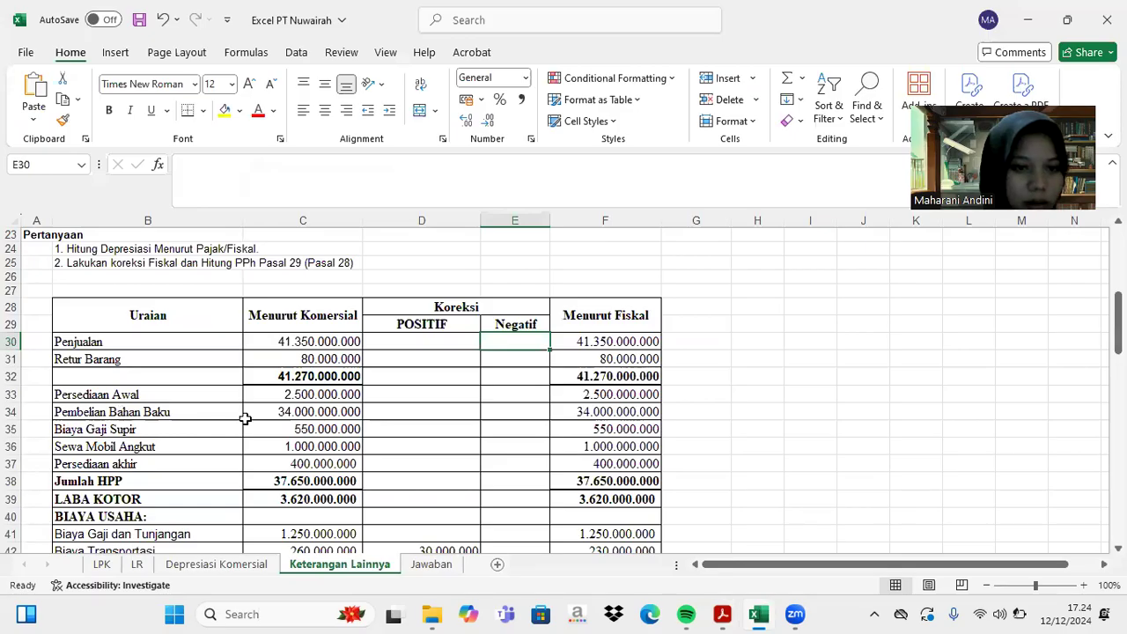
{"action": "left_click", "coordinate": [273, 412]}
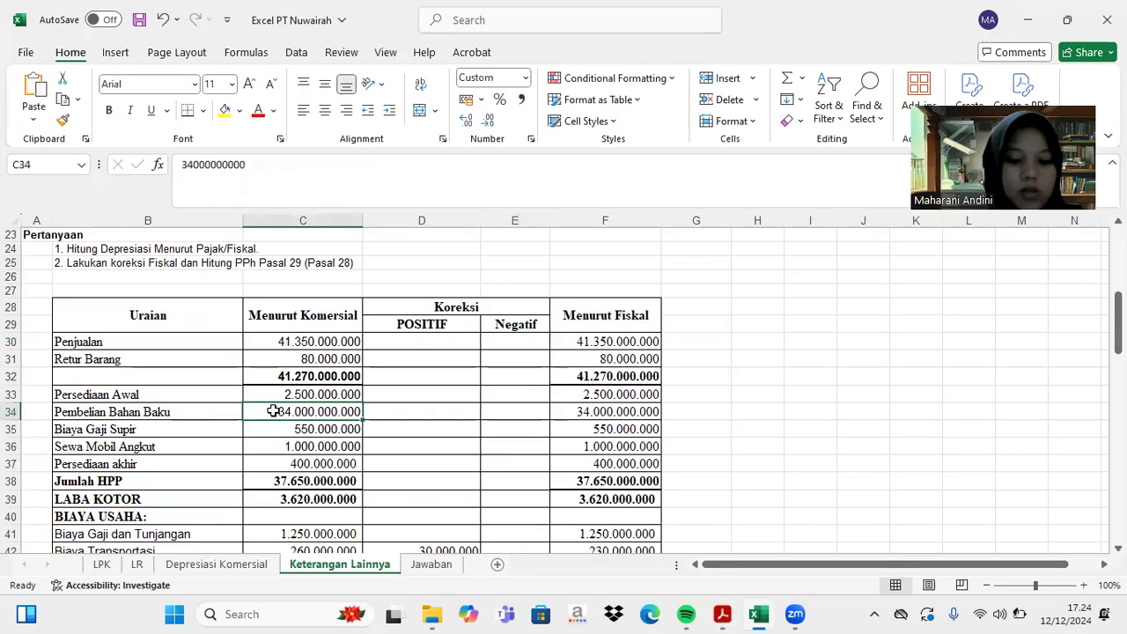
{"action": "key", "text": "ctrl+c"}
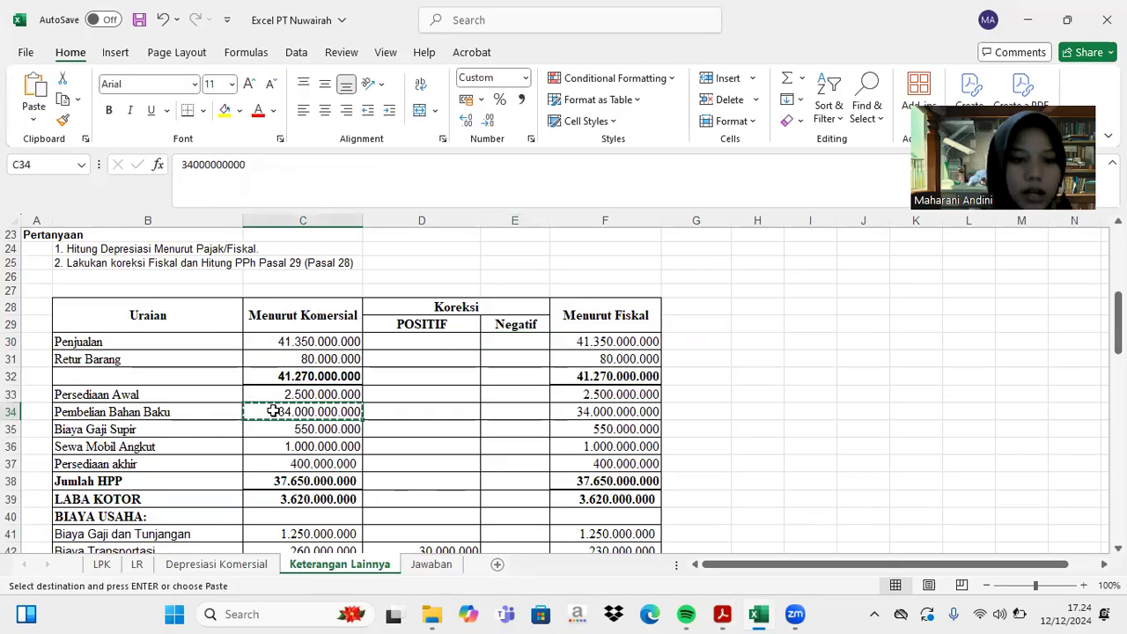
{"action": "left_click", "coordinate": [723, 614]}
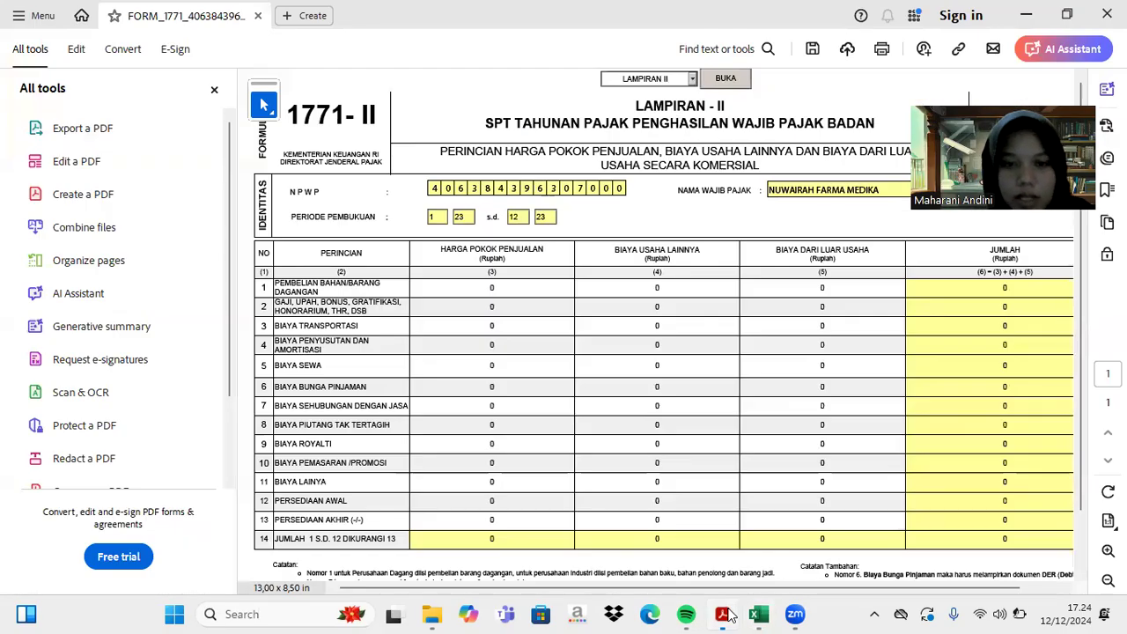
- Enter 34.000.000 as the row 1 purchases cost of sales
{"action": "left_click", "coordinate": [495, 288]}
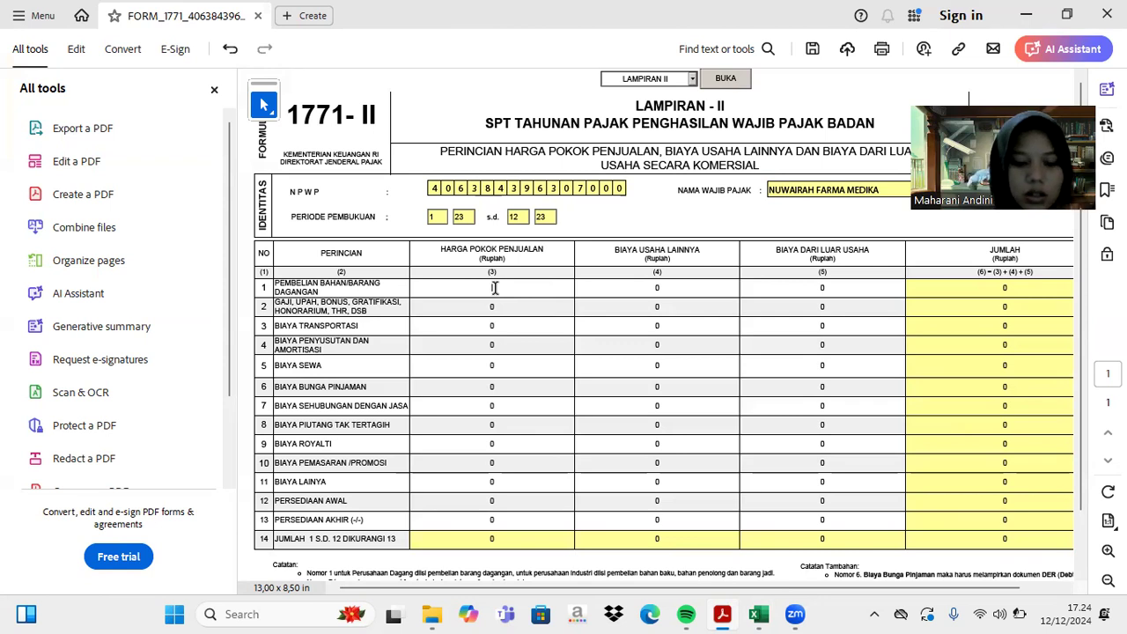
{"action": "type", "text": "34.000.000"}
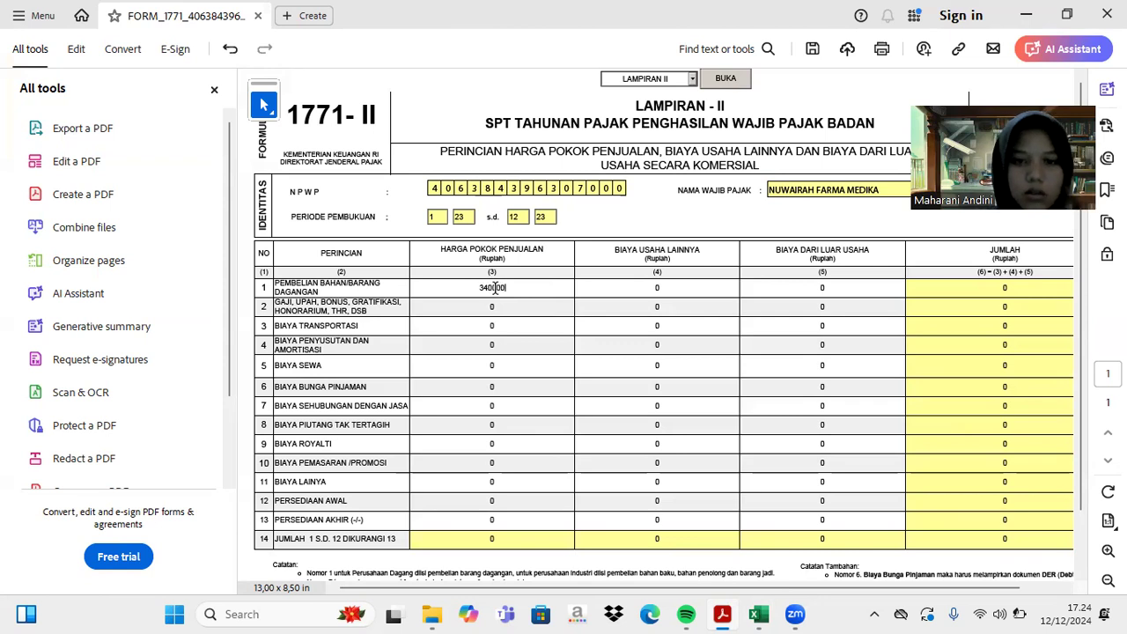
{"action": "key", "text": "Return"}
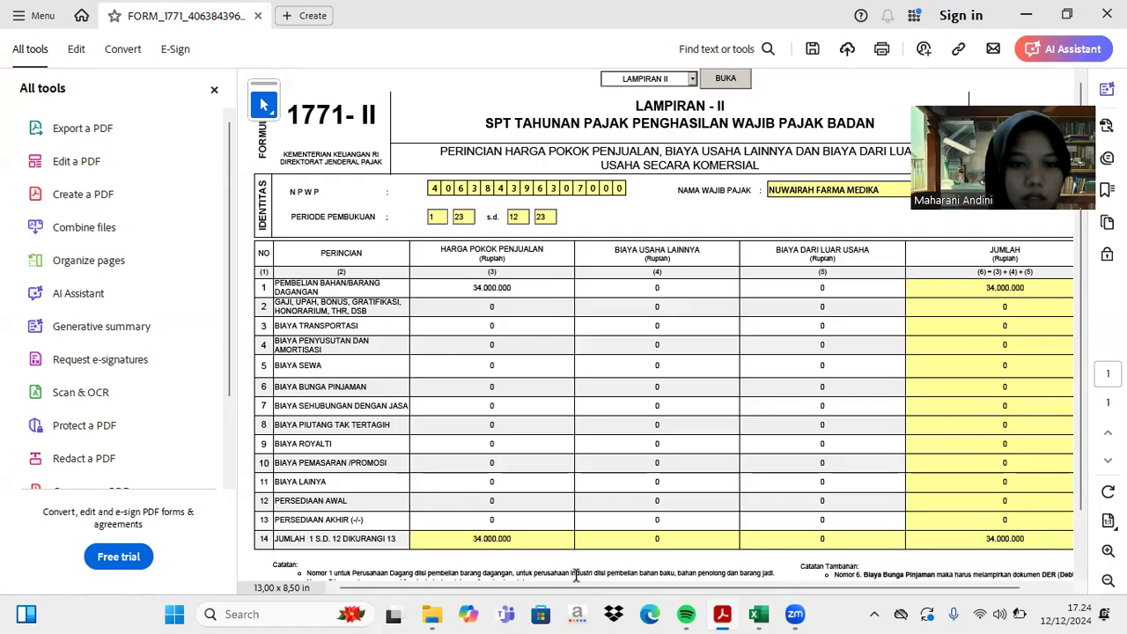
- Look up the salary amount in Excel C35 and enter 550.000.000 as row 2 cost of sales
{"action": "left_click", "coordinate": [764, 614]}
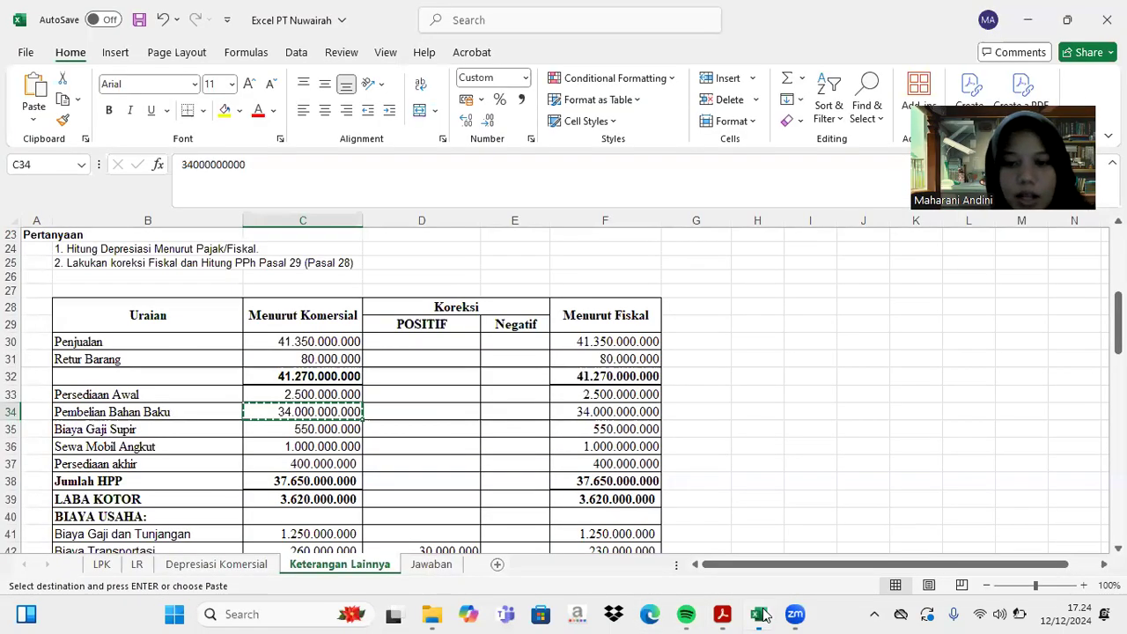
{"action": "scroll", "coordinate": [506, 460], "scroll_direction": "down", "scroll_amount": 1}
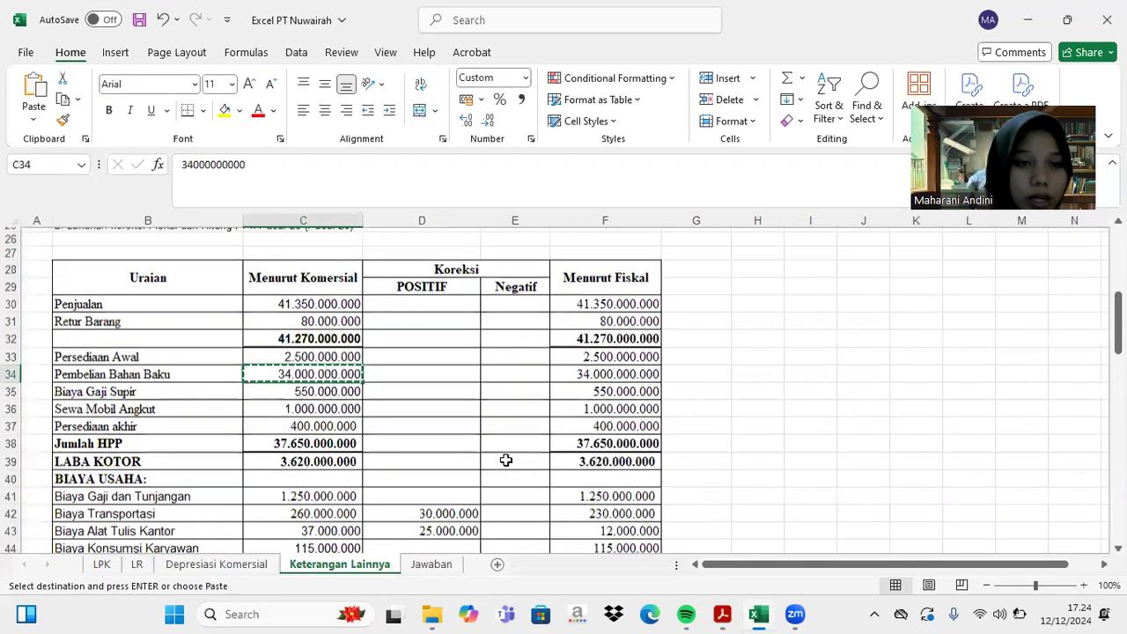
{"action": "scroll", "coordinate": [506, 459], "scroll_direction": "right", "scroll_amount": 1}
{"action": "scroll", "coordinate": [373, 454], "scroll_direction": "down", "scroll_amount": 1}
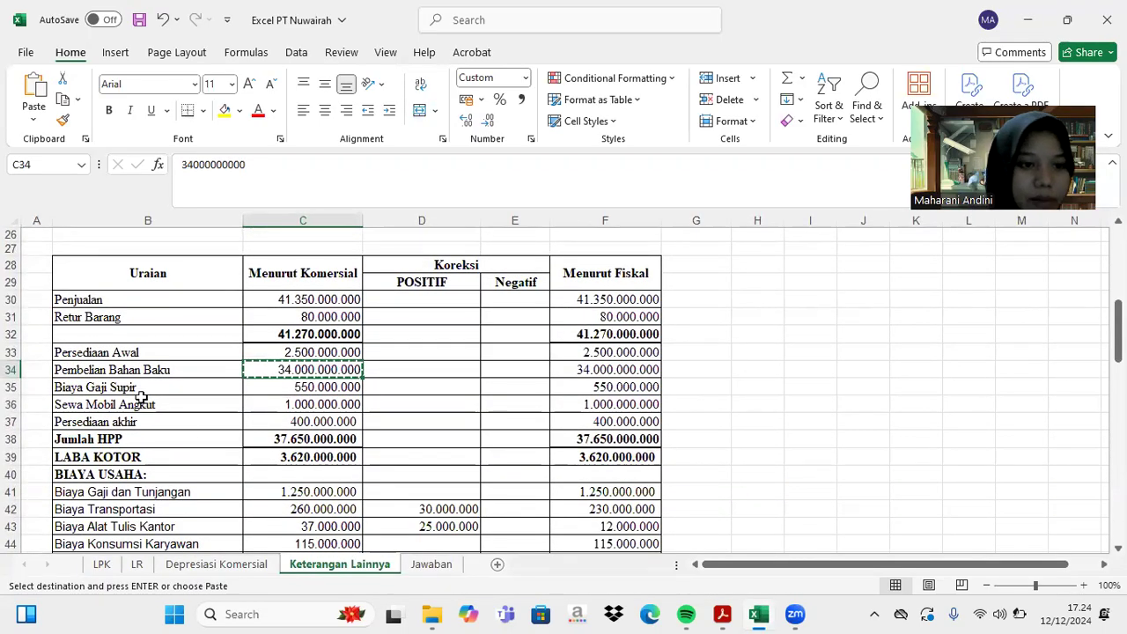
{"action": "left_click", "coordinate": [287, 387]}
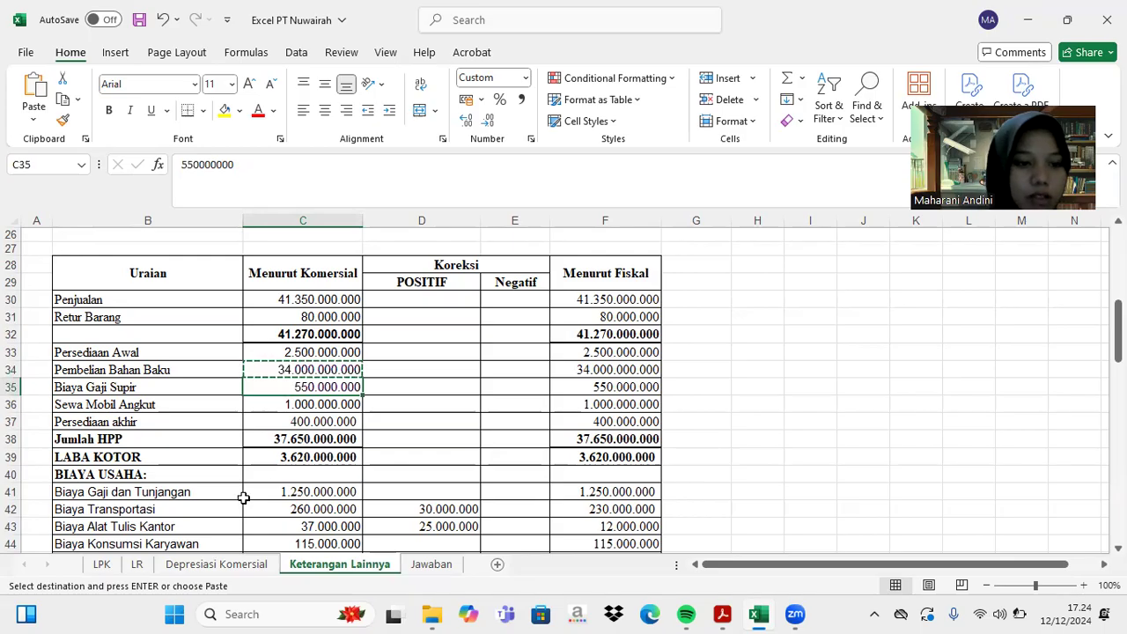
{"action": "scroll", "coordinate": [242, 498], "scroll_direction": "down", "scroll_amount": 1}
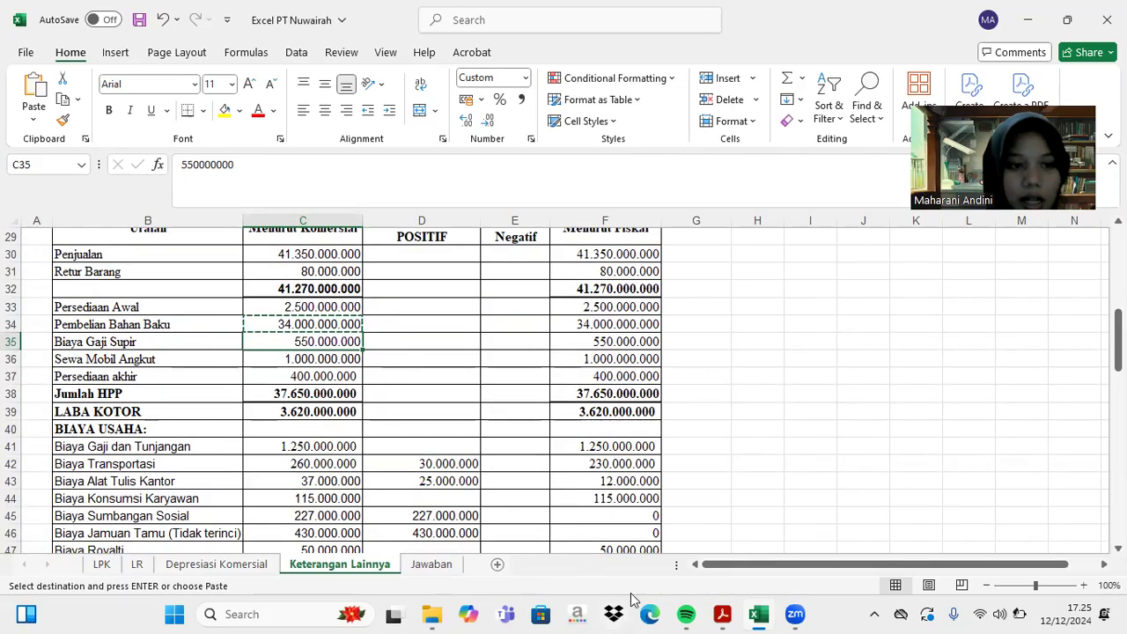
{"action": "left_click", "coordinate": [722, 614]}
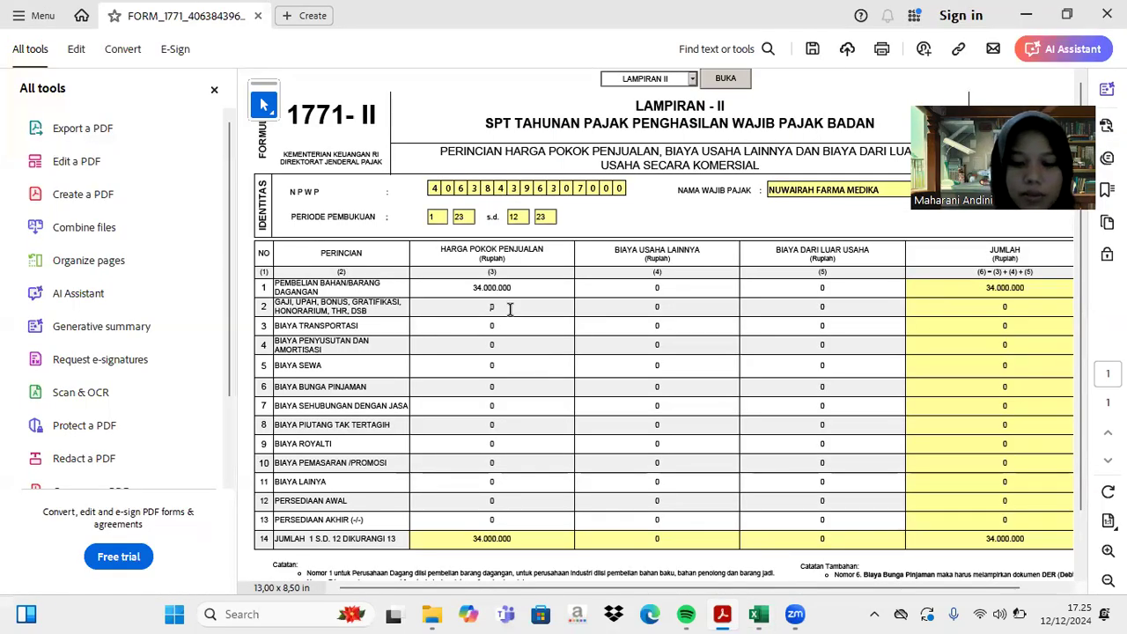
{"action": "type", "text": "550000000"}
{"action": "key", "text": "Return"}
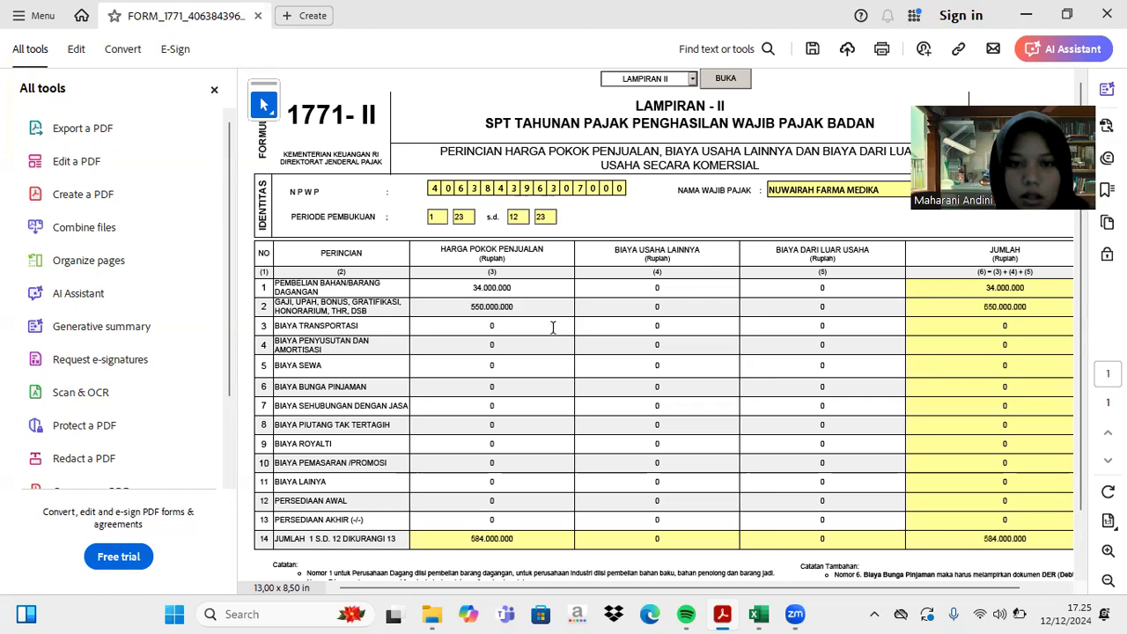
- Enter 1.250.000.000 as row 2 other business expenses, totalling 1.834.000.000
{"action": "left_click", "coordinate": [680, 306]}
{"action": "type", "text": "1"}
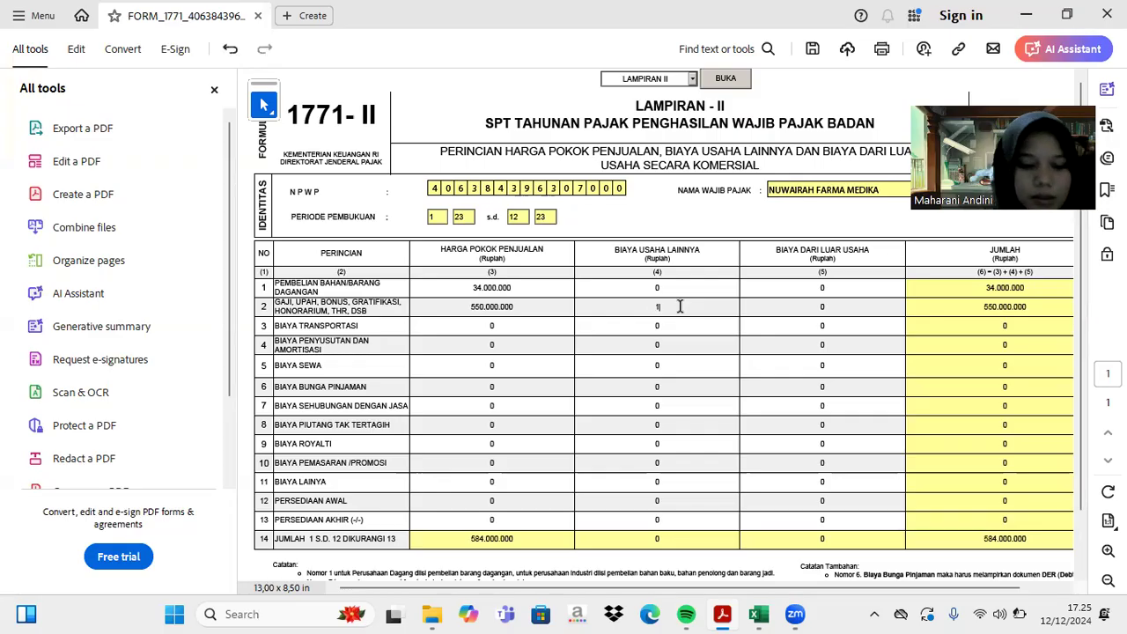
{"action": "type", "text": ".25"}
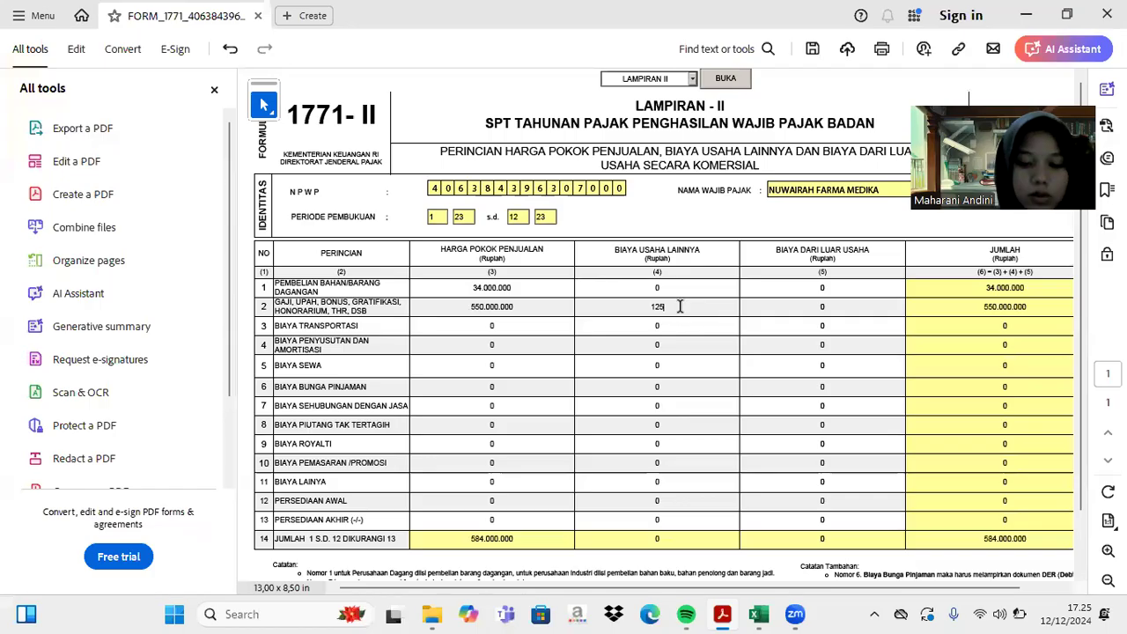
{"action": "type", "text": "0.000.00"}
{"action": "type", "text": "0"}
{"action": "key", "text": "Return"}
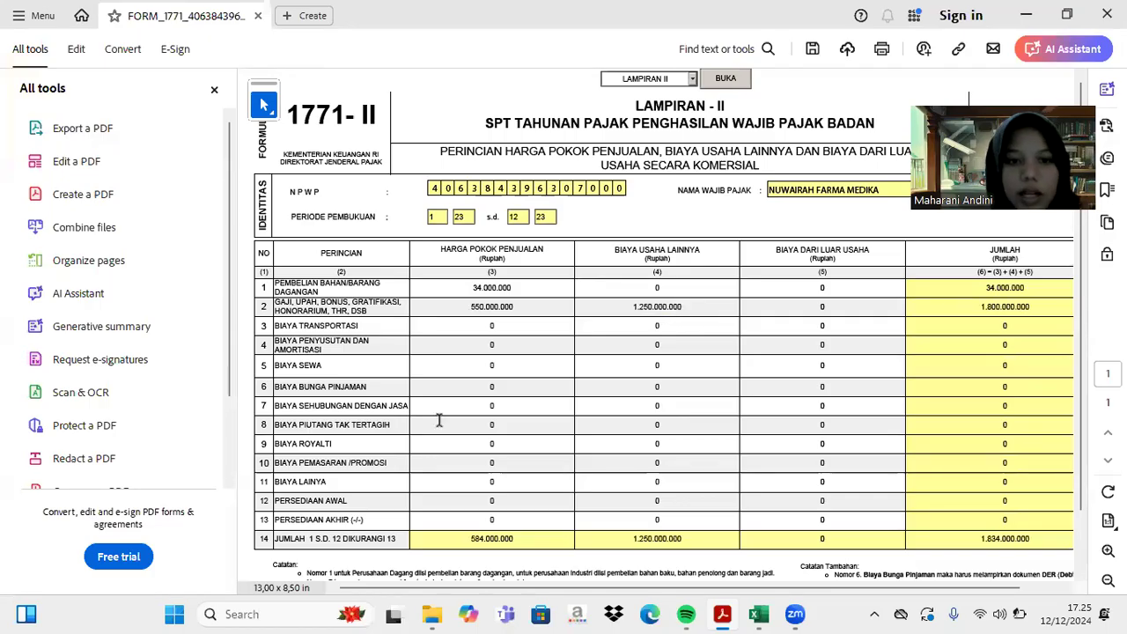
{"action": "left_click", "coordinate": [752, 614]}
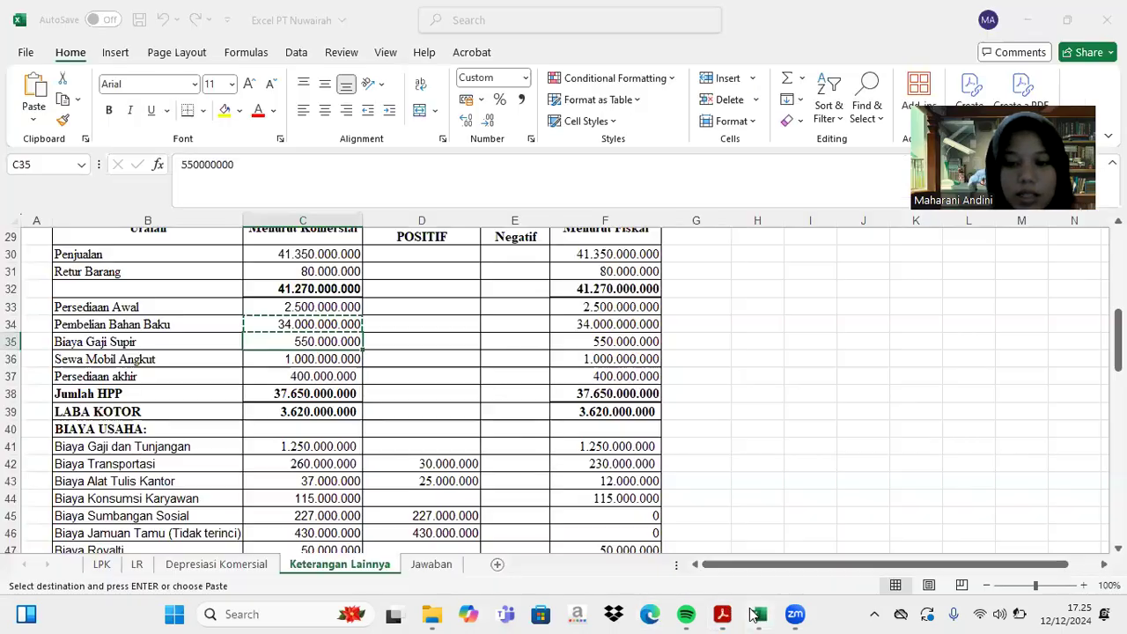
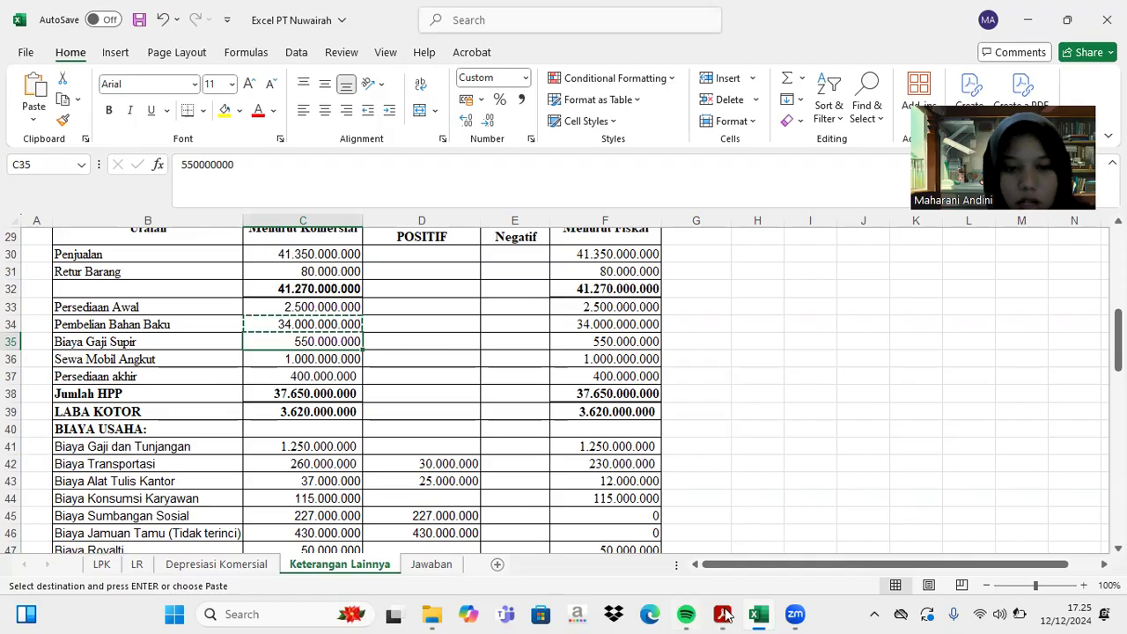
- Enter Biaya Transportasi row 3: 1.000.000.000 cost of sales and 260.000.000 other expenses
{"action": "left_click", "coordinate": [717, 528]}
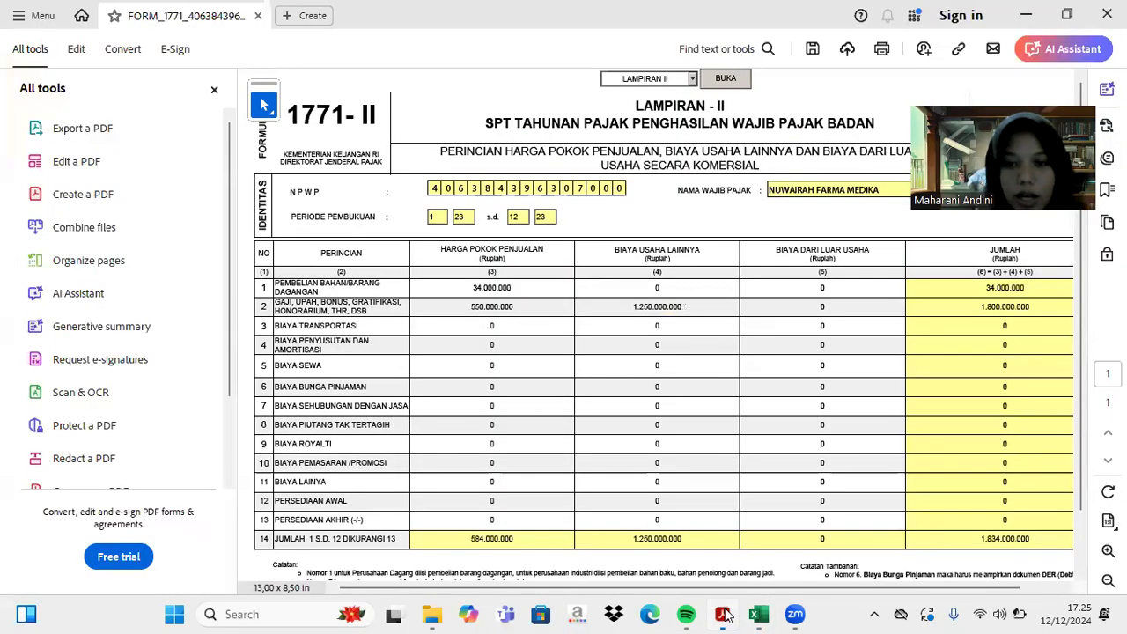
{"action": "left_click", "coordinate": [489, 325]}
{"action": "type", "text": "1.000.000.000"}
{"action": "key", "text": "Return"}
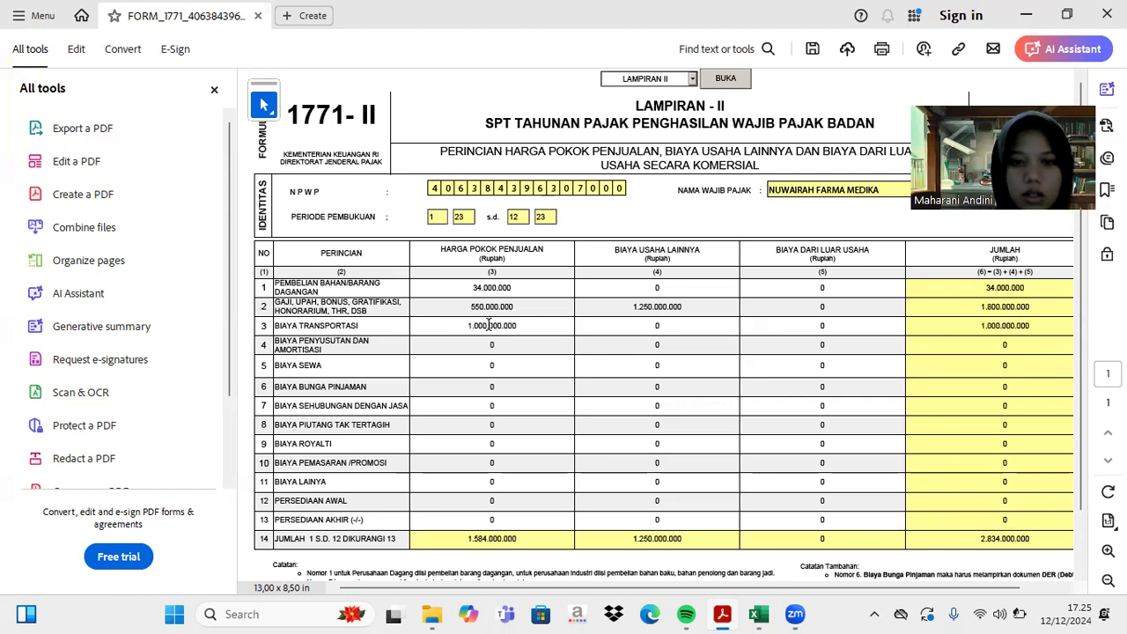
{"action": "key", "text": "BackSpace"}
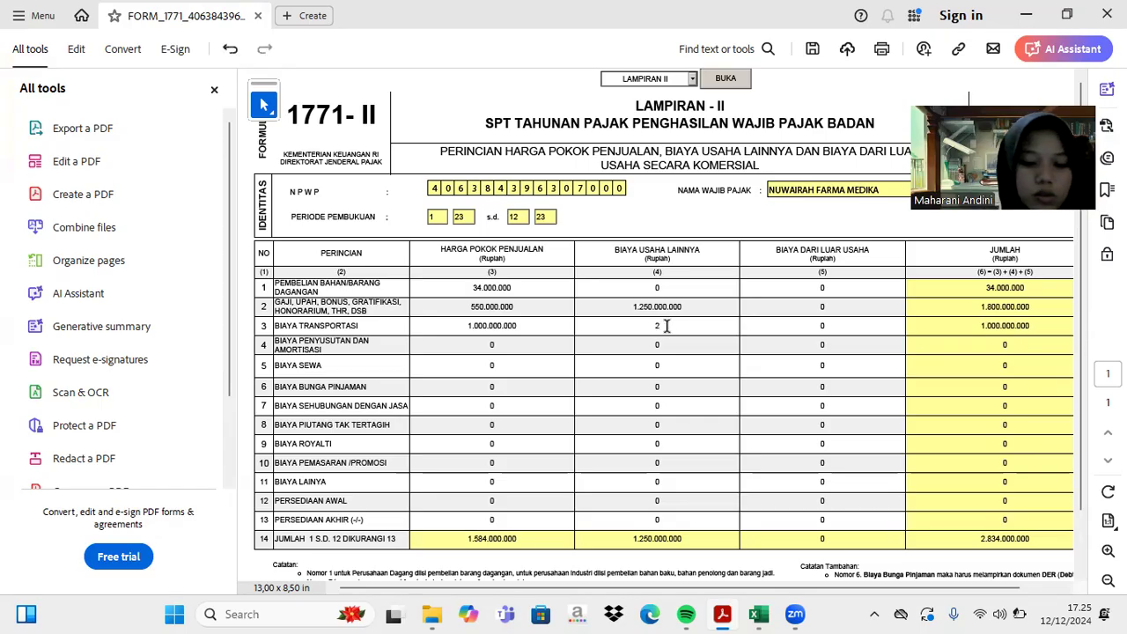
{"action": "type", "text": "260000000"}
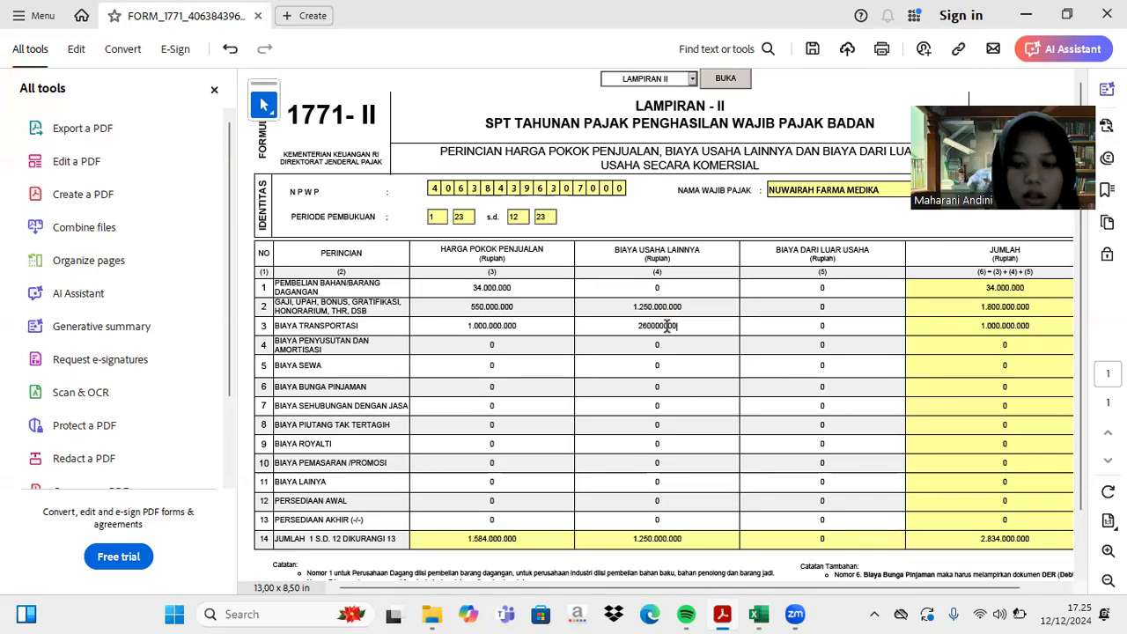
{"action": "key", "text": "Return"}
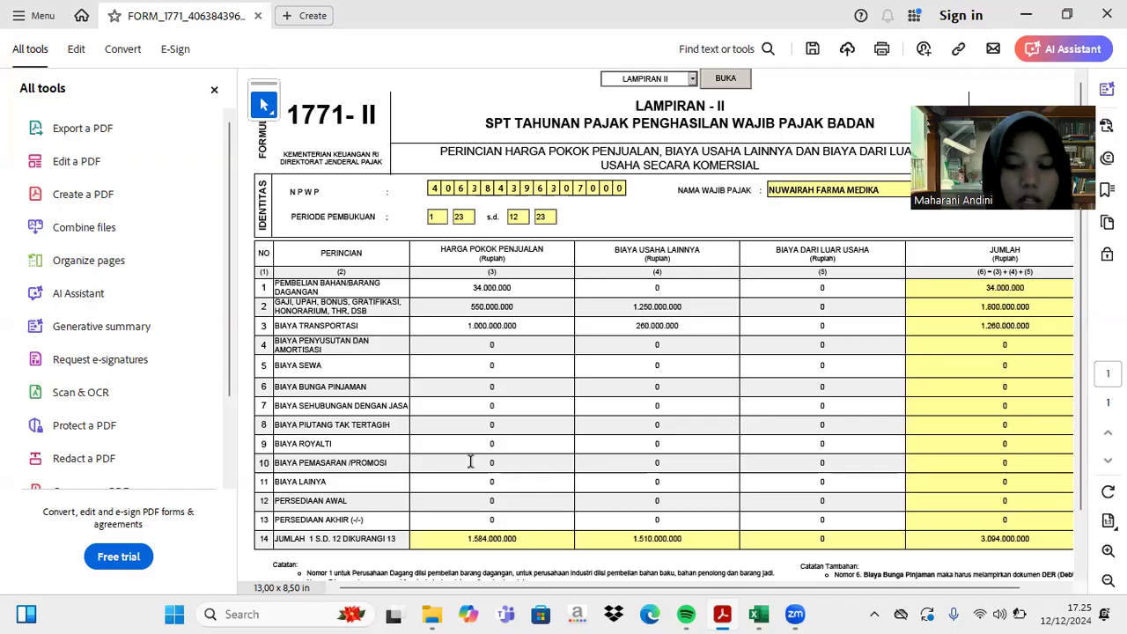
- In Excel, fill the Biaya Gaji dan Tunjangan and Biaya Transportasi labels yellow
{"action": "left_click", "coordinate": [722, 614]}
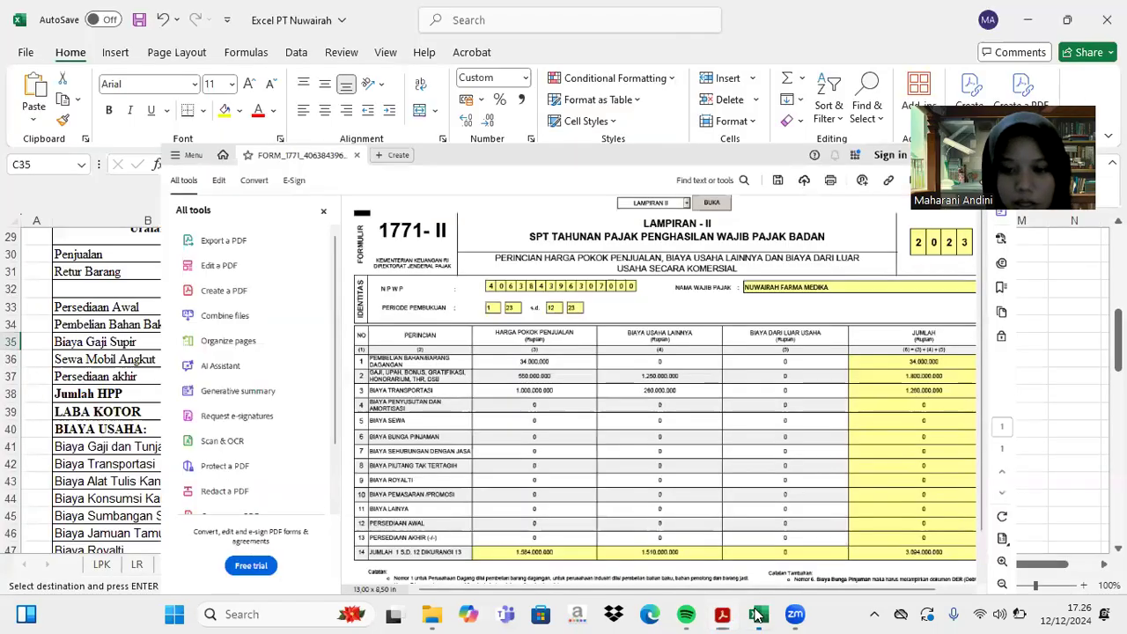
{"action": "left_click", "coordinate": [755, 613]}
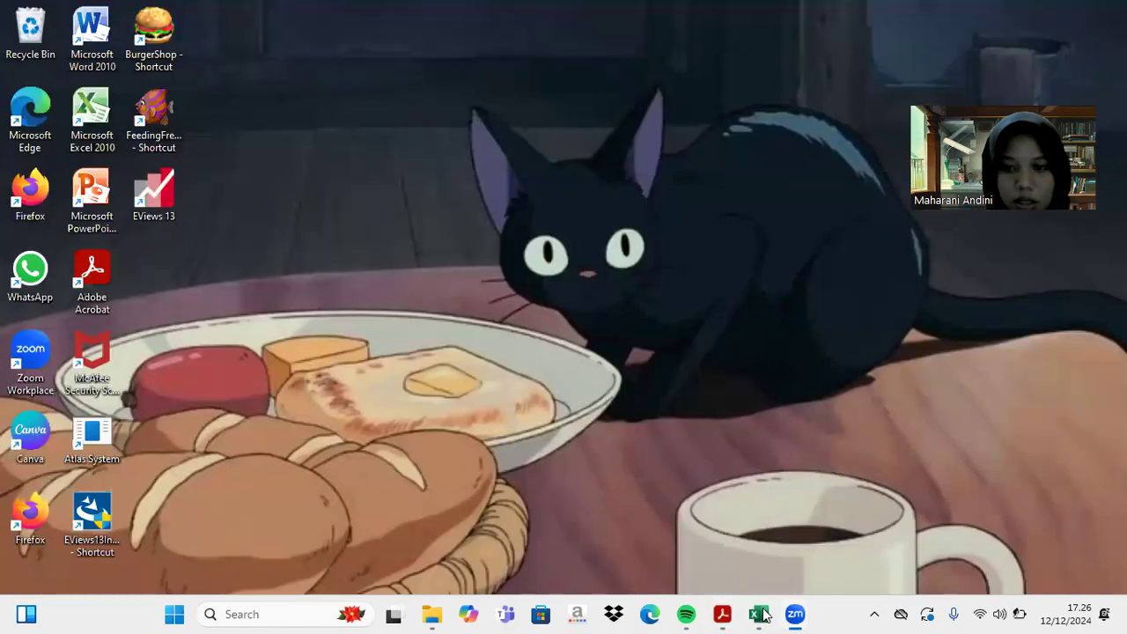
{"action": "left_click", "coordinate": [762, 614]}
{"action": "scroll", "coordinate": [427, 345], "scroll_direction": "down", "scroll_amount": 2}
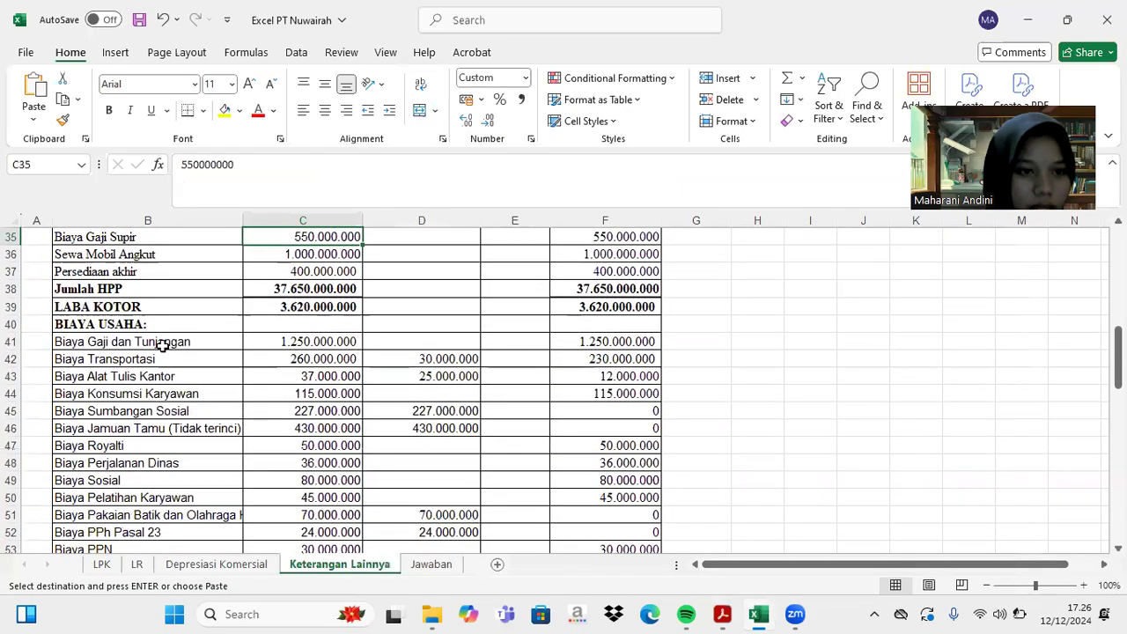
{"action": "left_click", "coordinate": [163, 345]}
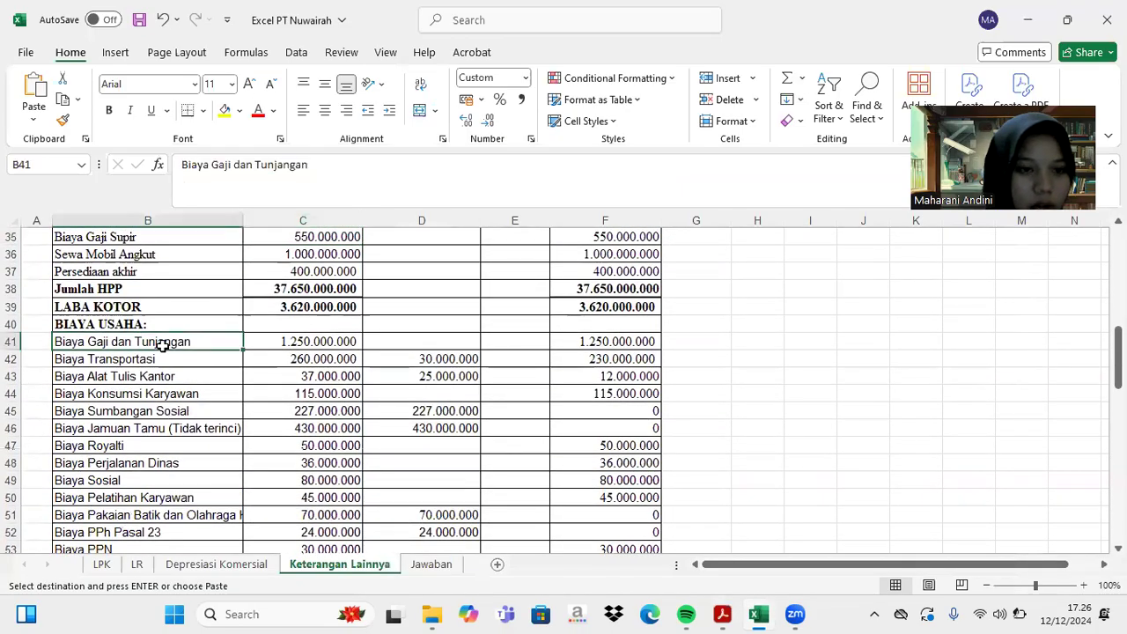
{"action": "left_click", "coordinate": [225, 110]}
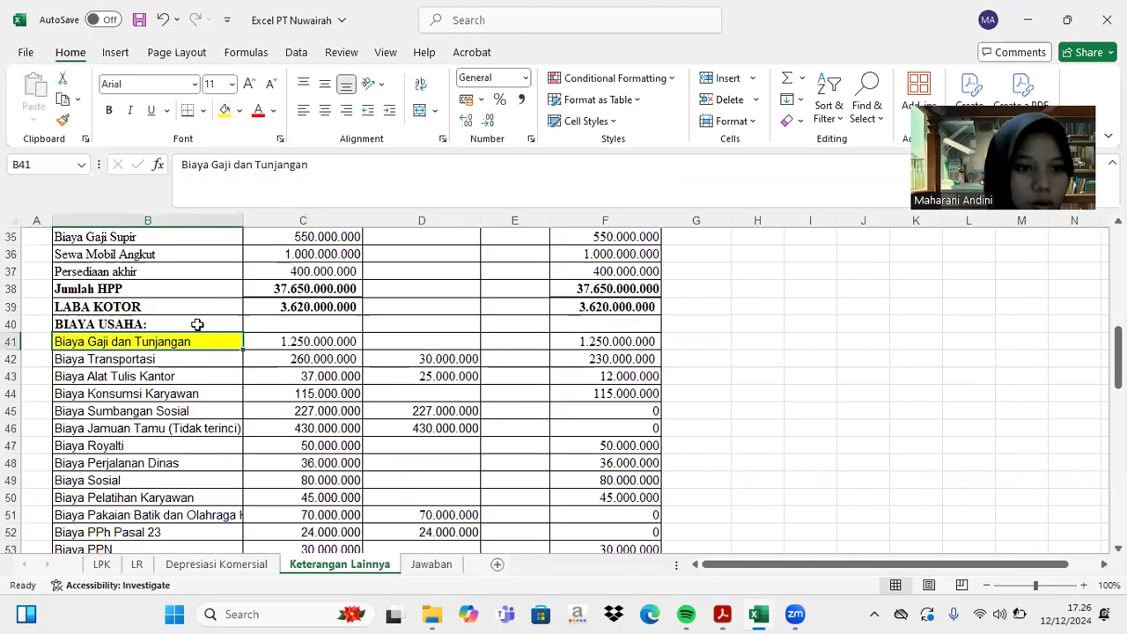
{"action": "left_click", "coordinate": [188, 357]}
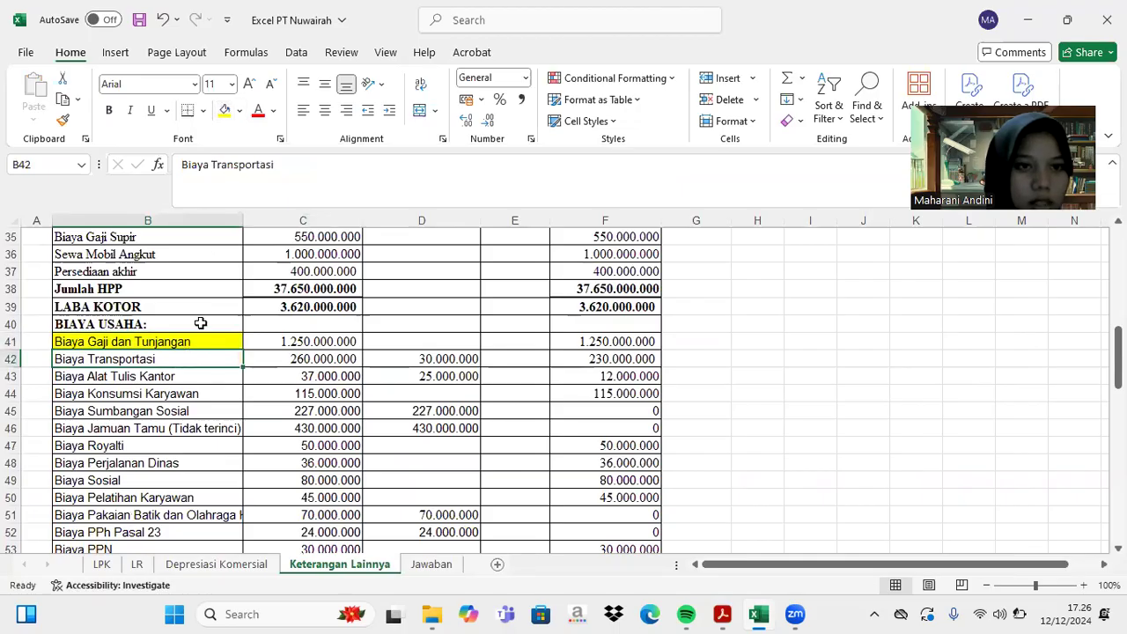
{"action": "left_click", "coordinate": [224, 110]}
- Fill Biaya Gaji Supir and Pembelian Bahan Baku yellow, then select the Penyusutan row
{"action": "left_click", "coordinate": [190, 236]}
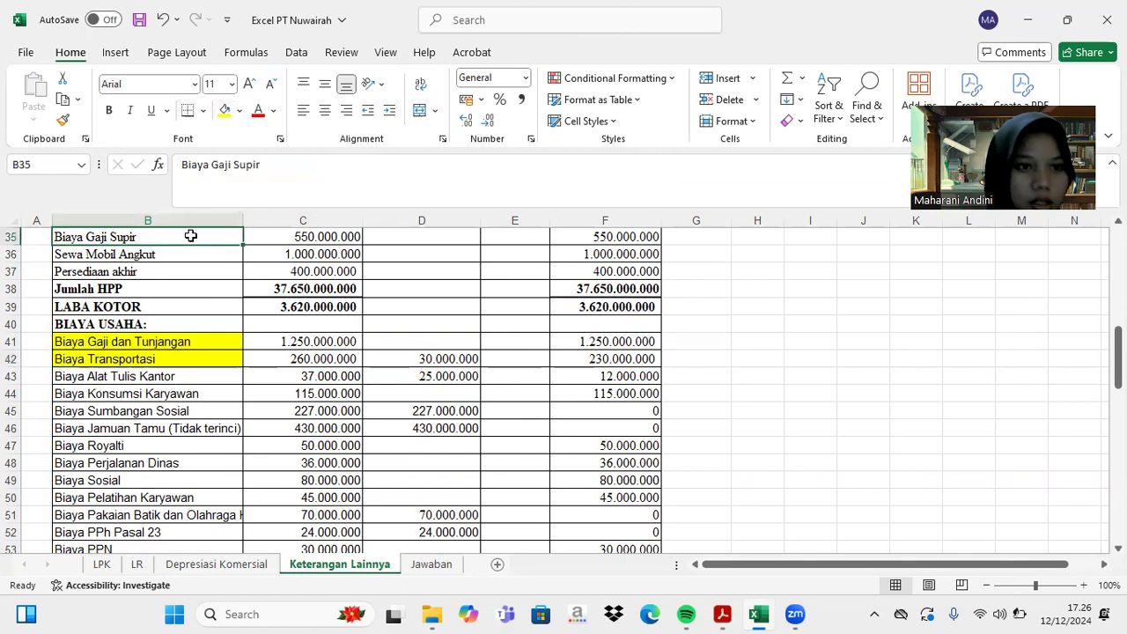
{"action": "key", "text": "F4"}
{"action": "scroll", "coordinate": [209, 249], "scroll_direction": "up", "scroll_amount": 1}
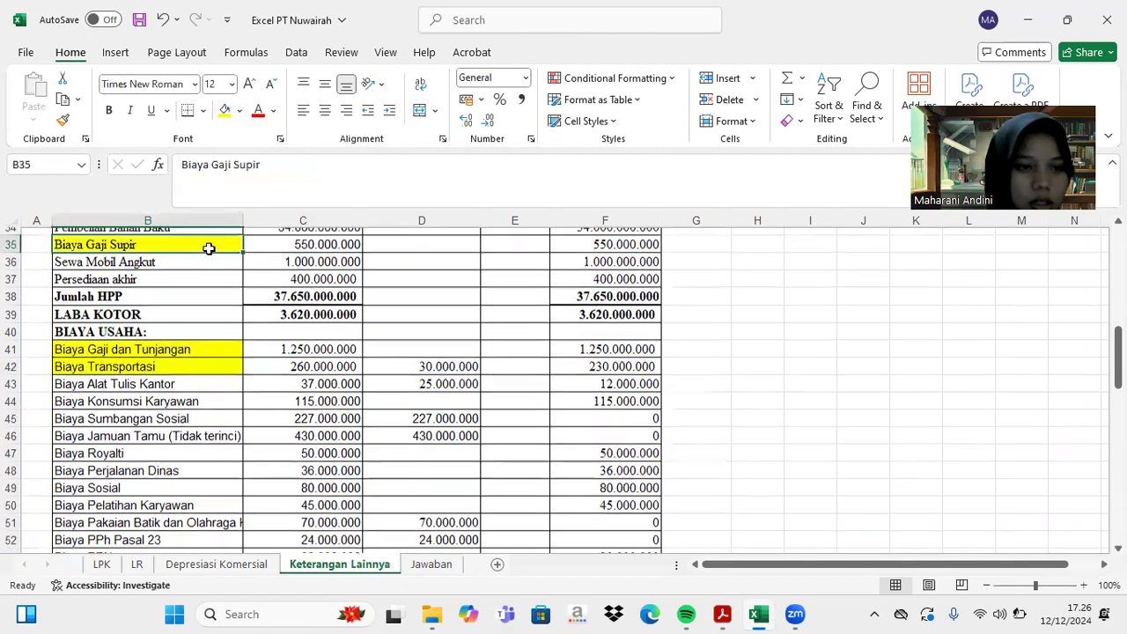
{"action": "left_click", "coordinate": [196, 240]}
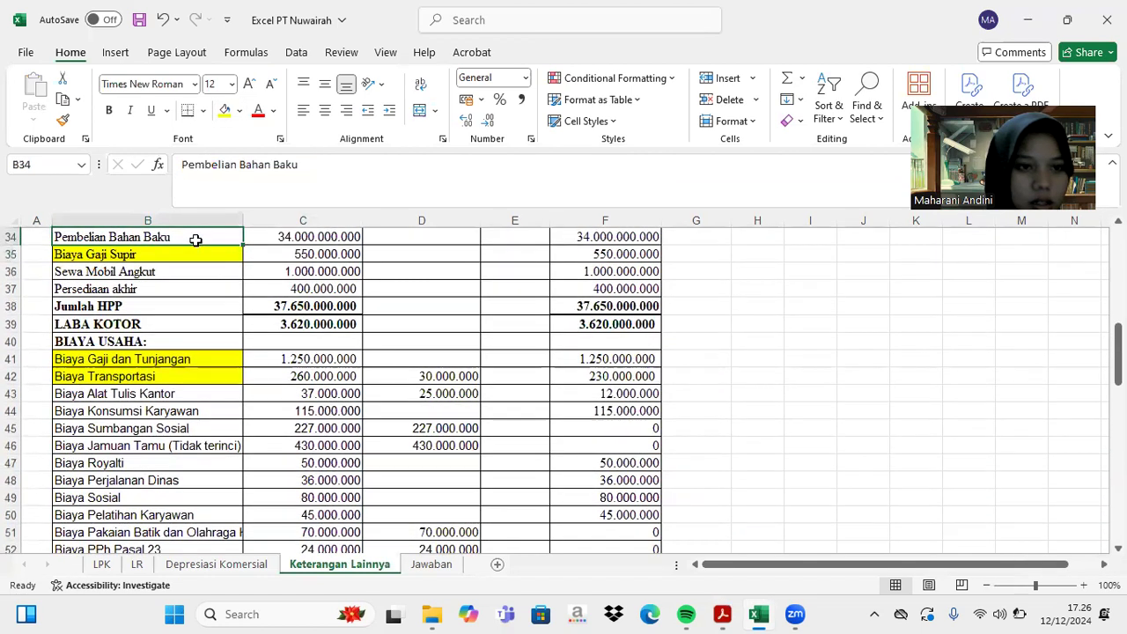
{"action": "left_click", "coordinate": [224, 110]}
{"action": "scroll", "coordinate": [193, 376], "scroll_direction": "down", "scroll_amount": 2}
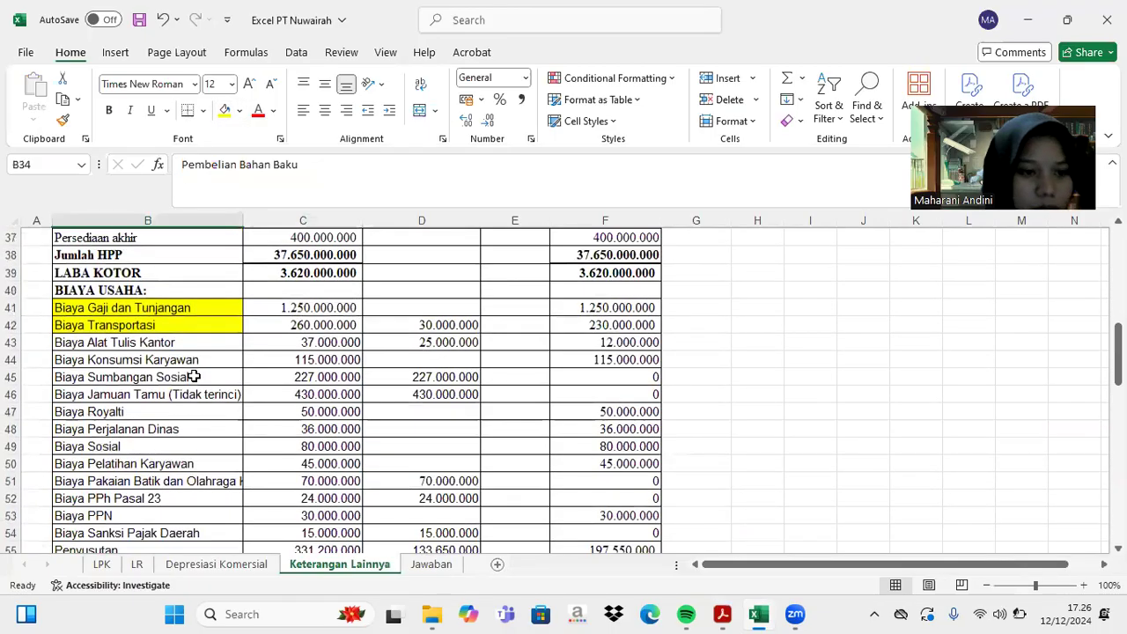
{"action": "left_click", "coordinate": [142, 499]}
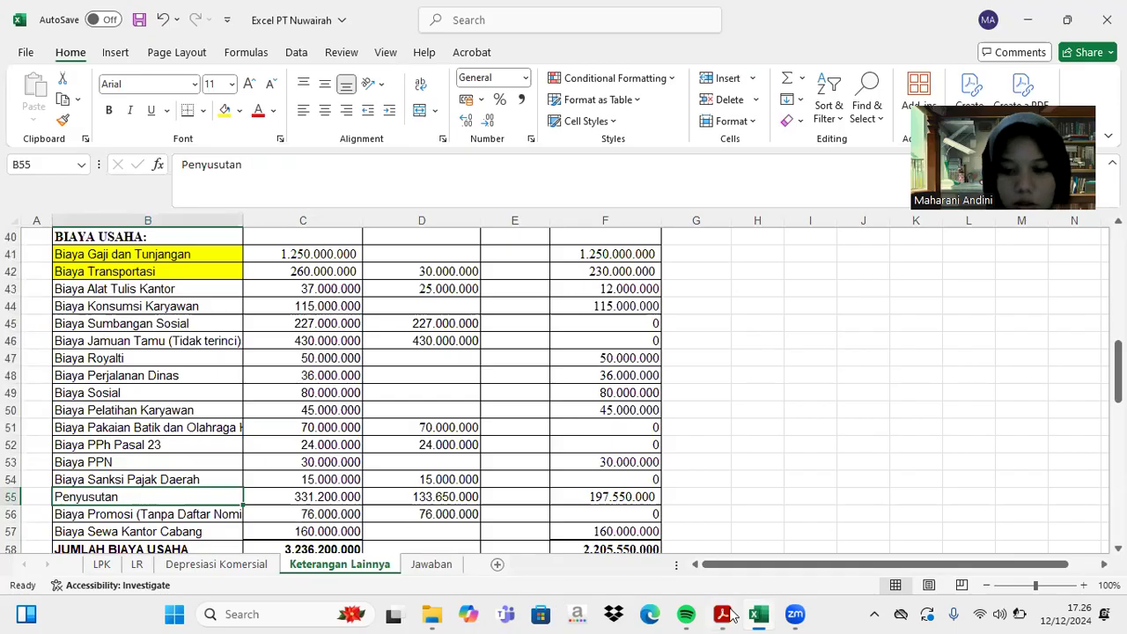
{"action": "left_click", "coordinate": [722, 614]}
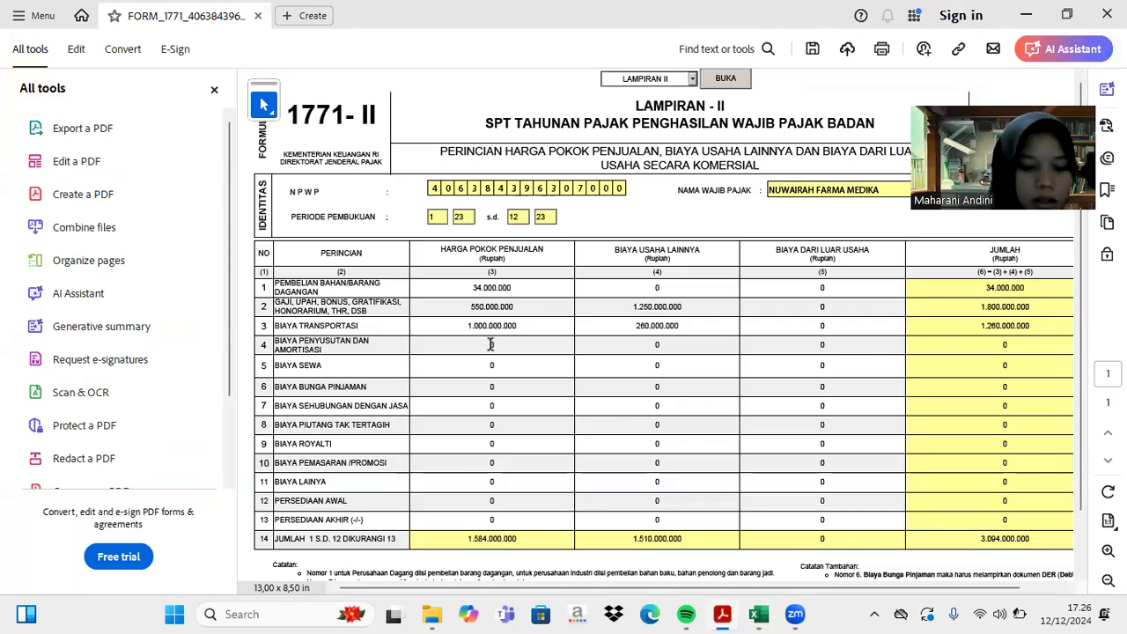
- Enter 331.200.000 as row 4 depreciation cost of sales, bringing the total to 3.425.200.000
{"action": "type", "text": "300"}
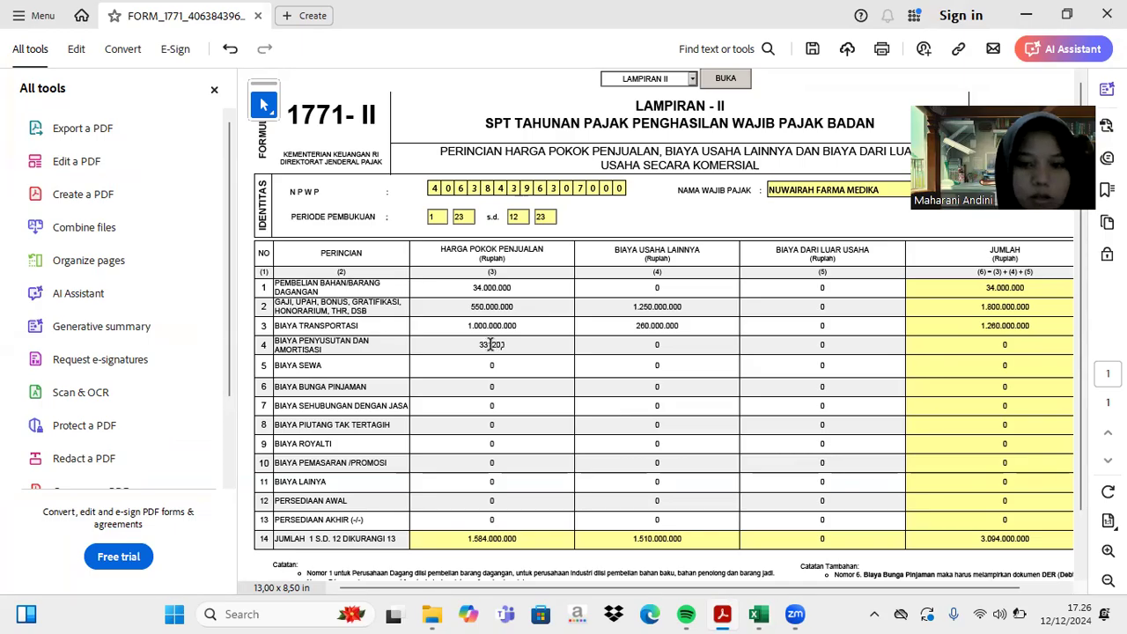
{"action": "type", "text": "000"}
{"action": "key", "text": "Return"}
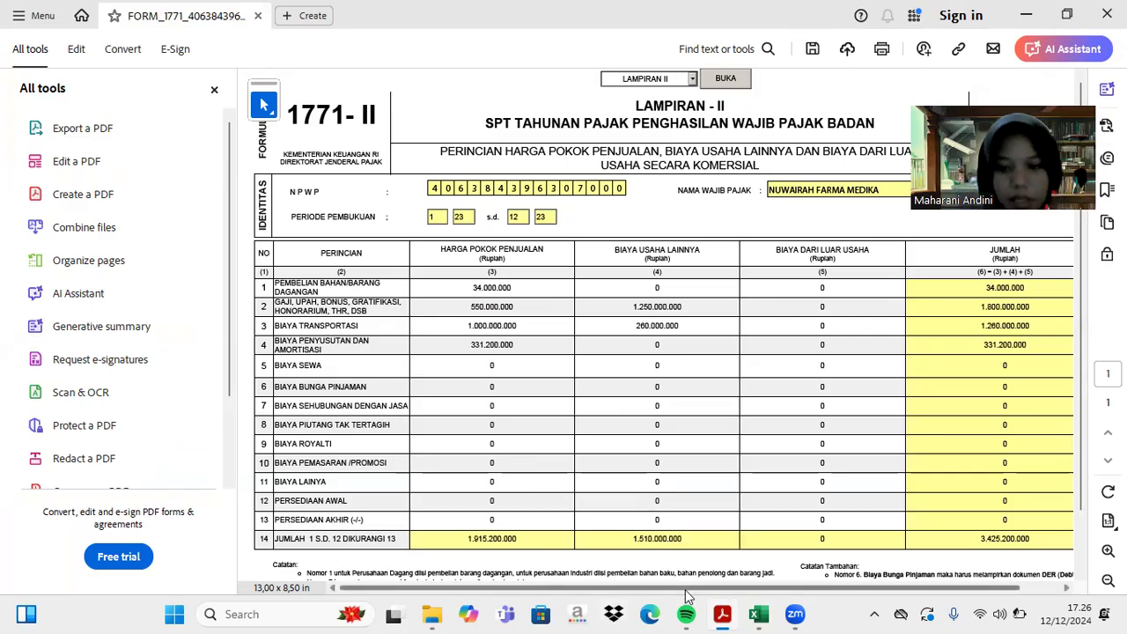
{"action": "left_click", "coordinate": [751, 612]}
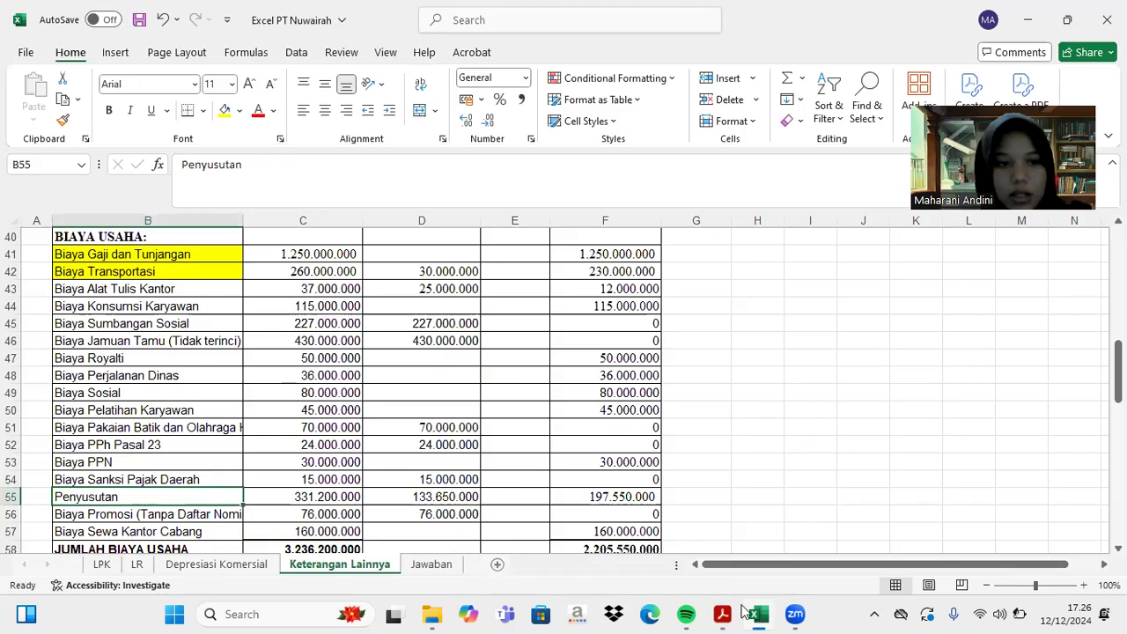
- Scroll through the Keterangan Lainnya costs, reviewing Jumlah Biaya Usaha of 3.236.200.000
{"action": "scroll", "coordinate": [490, 497], "scroll_direction": "down", "scroll_amount": 3}
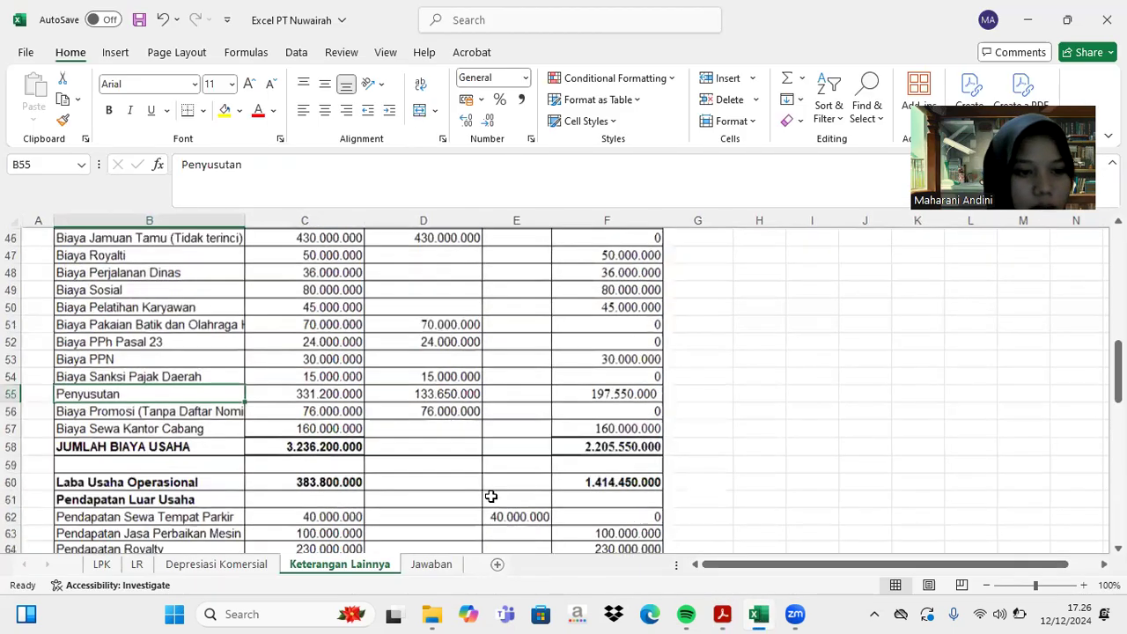
{"action": "scroll", "coordinate": [490, 496], "scroll_direction": "down", "scroll_amount": 1}
{"action": "scroll", "coordinate": [490, 497], "scroll_direction": "up", "scroll_amount": 4}
{"action": "scroll", "coordinate": [490, 496], "scroll_direction": "up", "scroll_amount": 2}
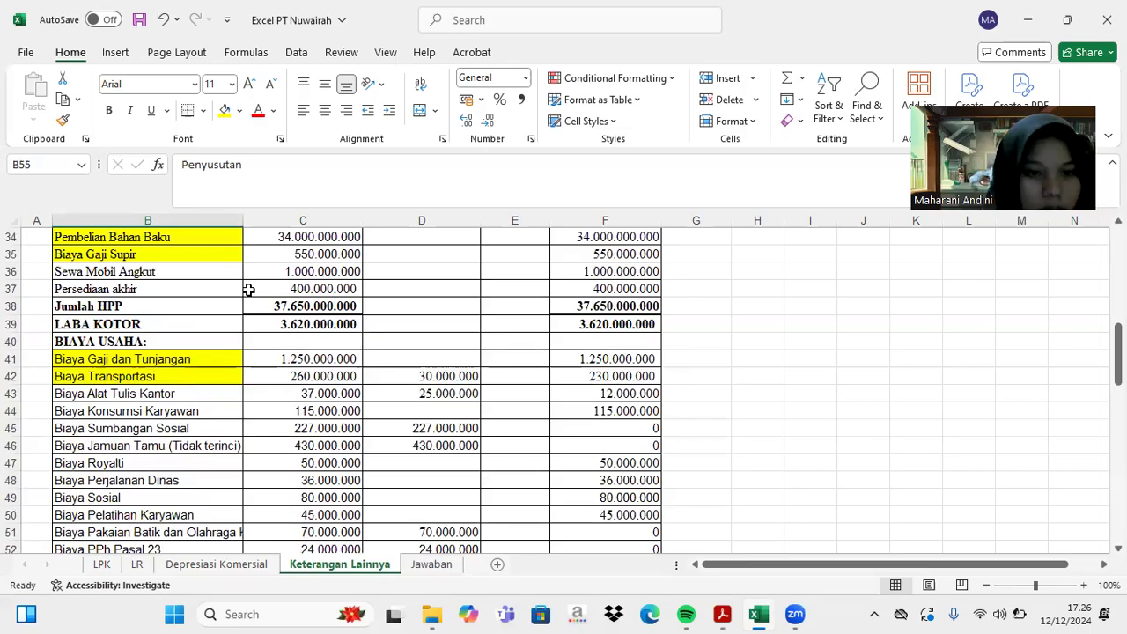
{"action": "scroll", "coordinate": [249, 290], "scroll_direction": "down", "scroll_amount": 2}
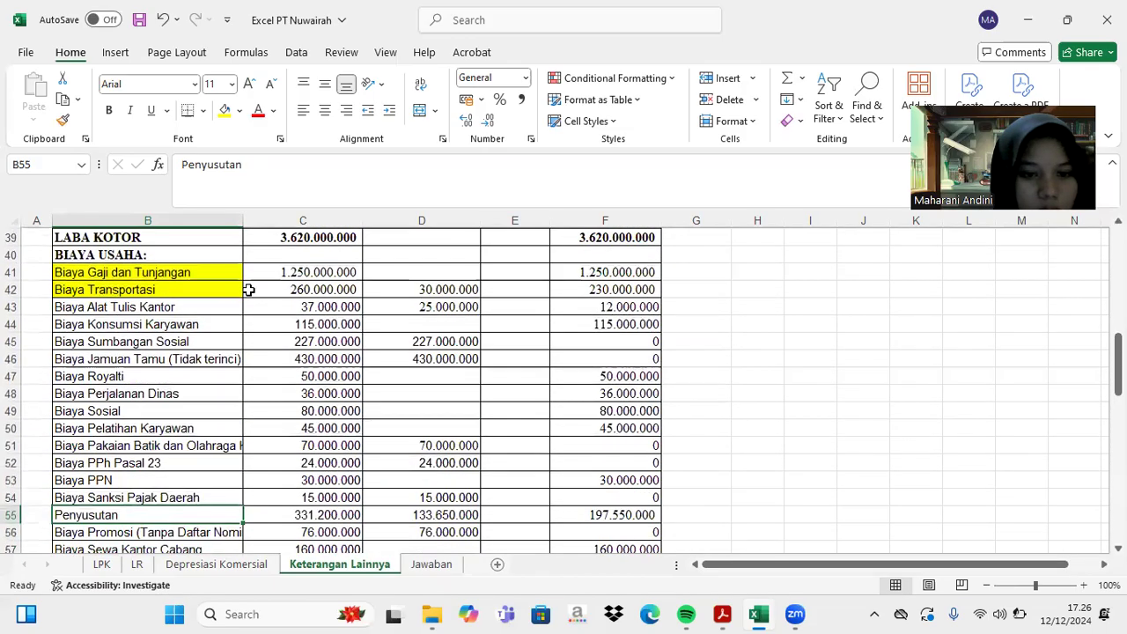
{"action": "scroll", "coordinate": [249, 290], "scroll_direction": "down", "scroll_amount": 2}
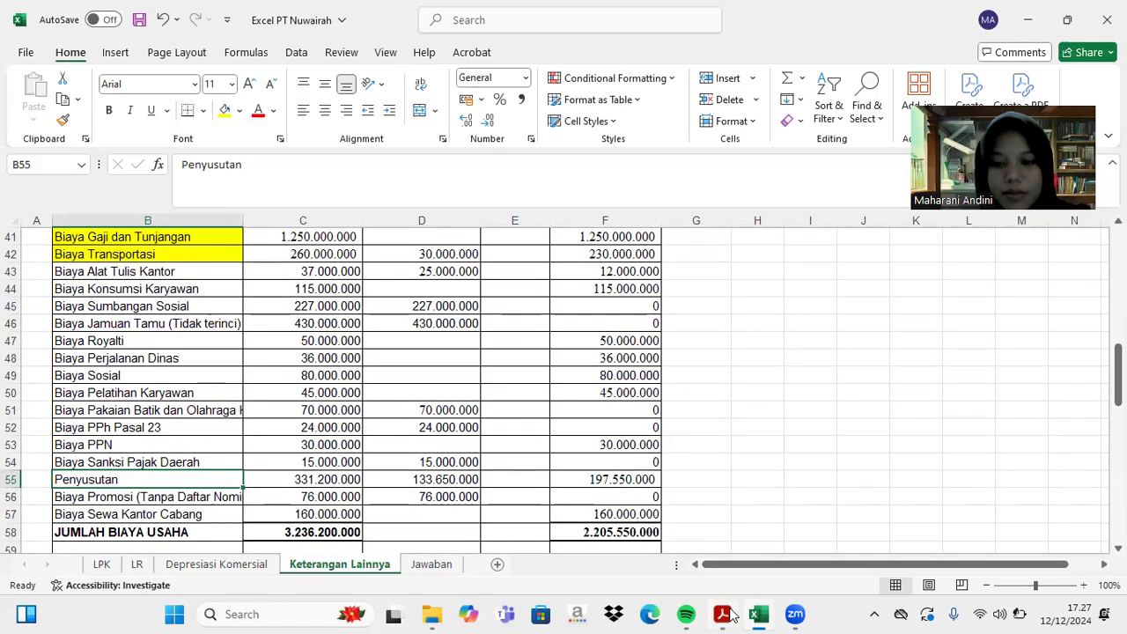
{"action": "left_click", "coordinate": [727, 613]}
- Enter 160.000.000 as row 5 Biaya Sewa other operating cost, raising the total to 3.585.200.000
{"action": "left_click", "coordinate": [663, 365]}
{"action": "type", "text": "16"}
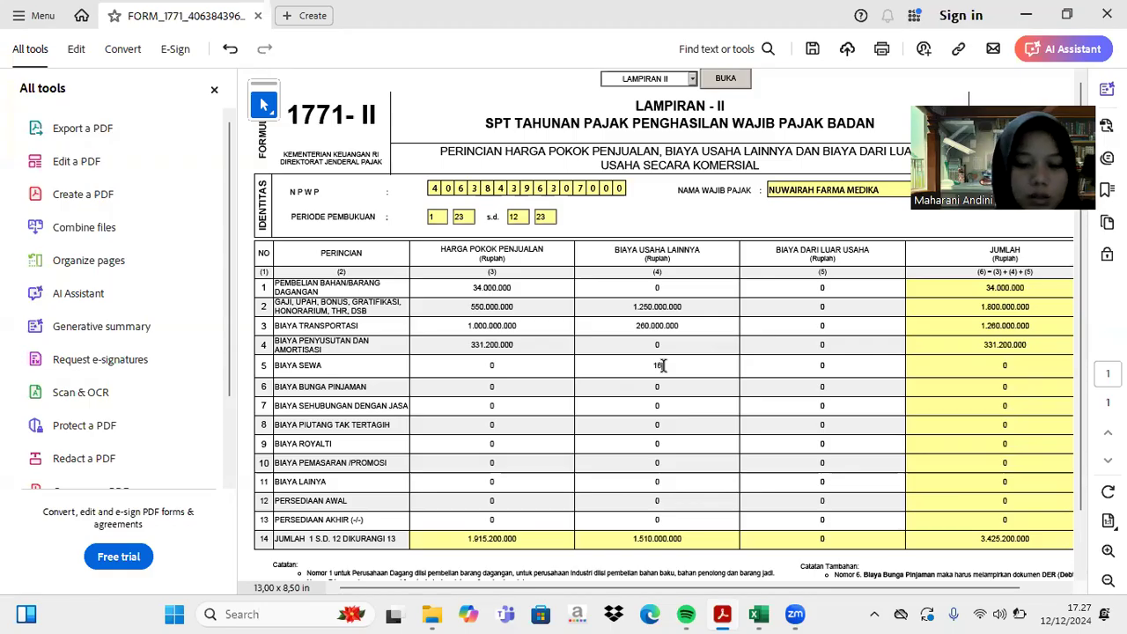
{"action": "type", "text": "0.000.000"}
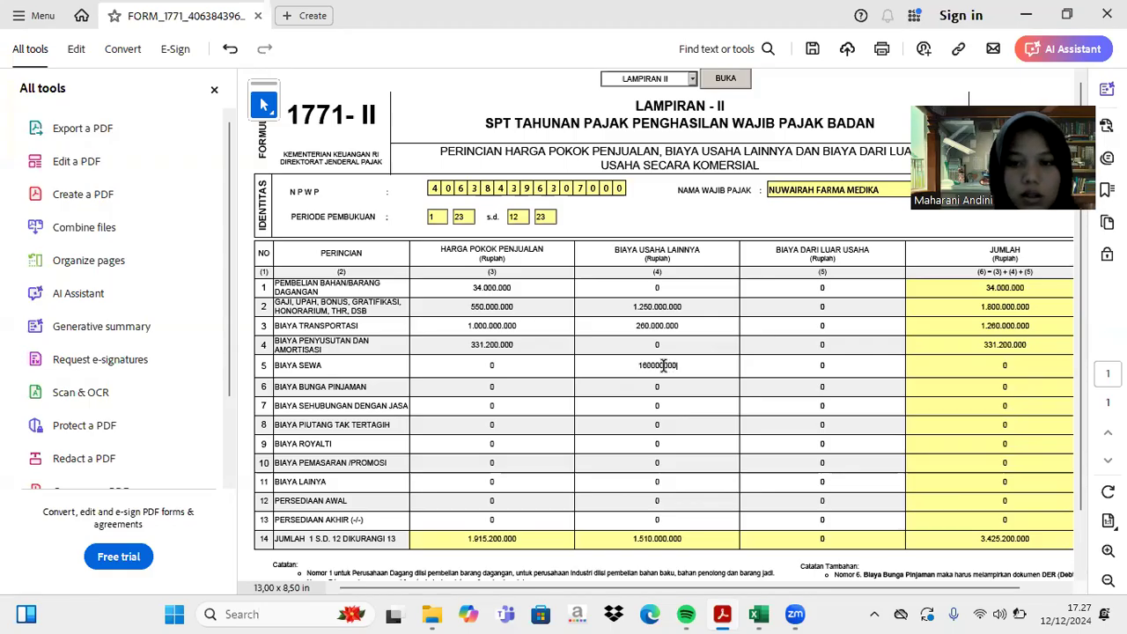
{"action": "key", "text": "Return"}
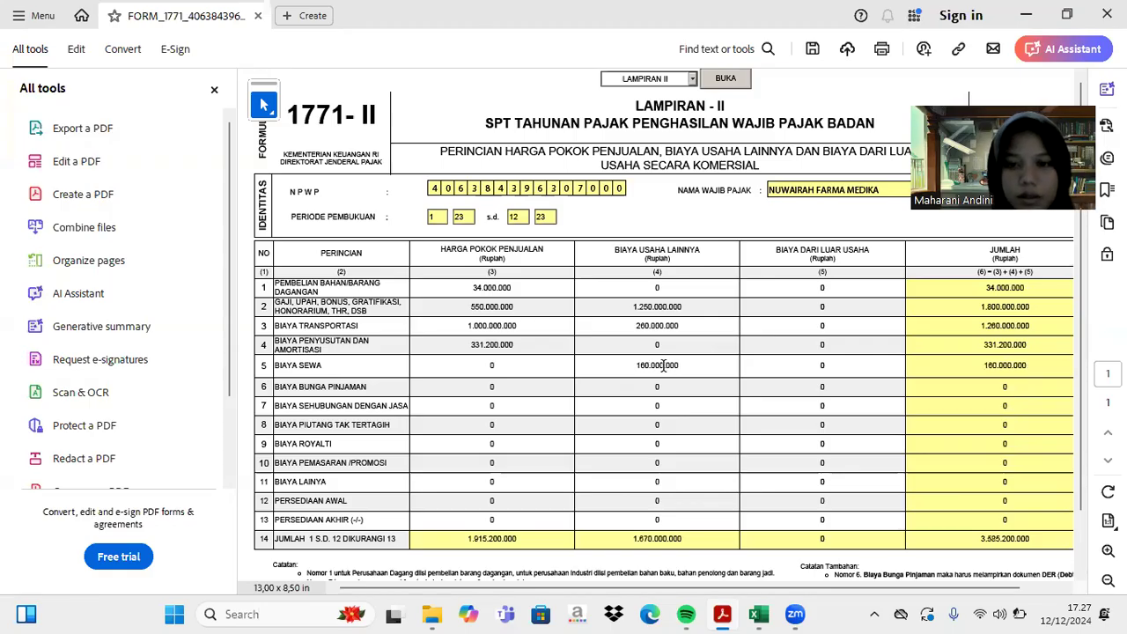
{"action": "left_click", "coordinate": [757, 615]}
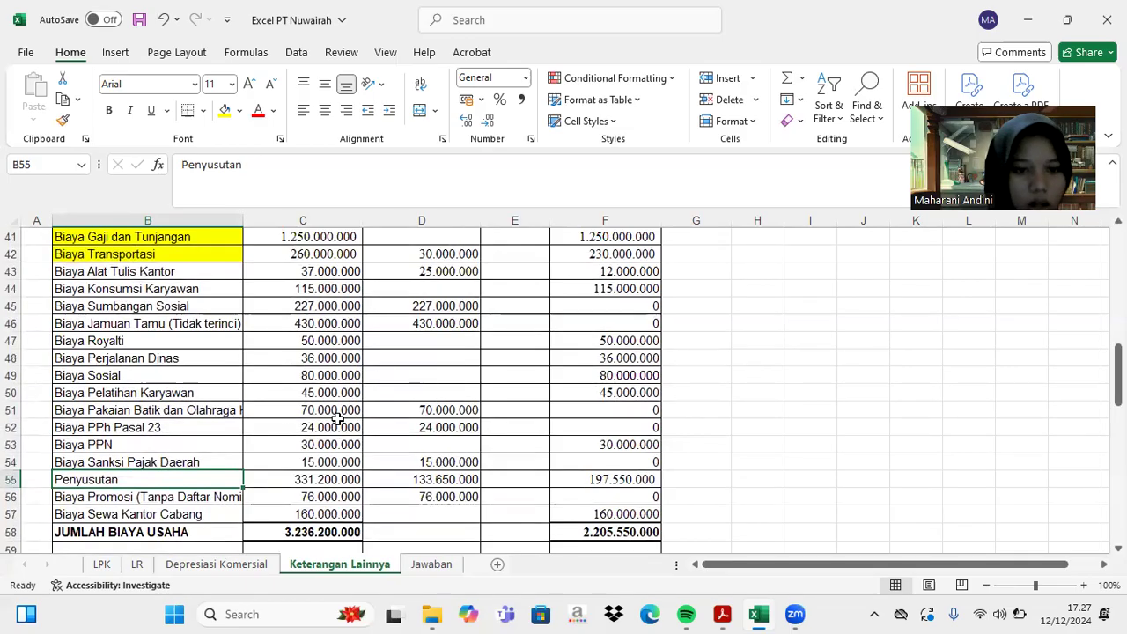
- Fill the row 69 Biaya Bunga label yellow
{"action": "scroll", "coordinate": [337, 419], "scroll_direction": "up", "scroll_amount": 1}
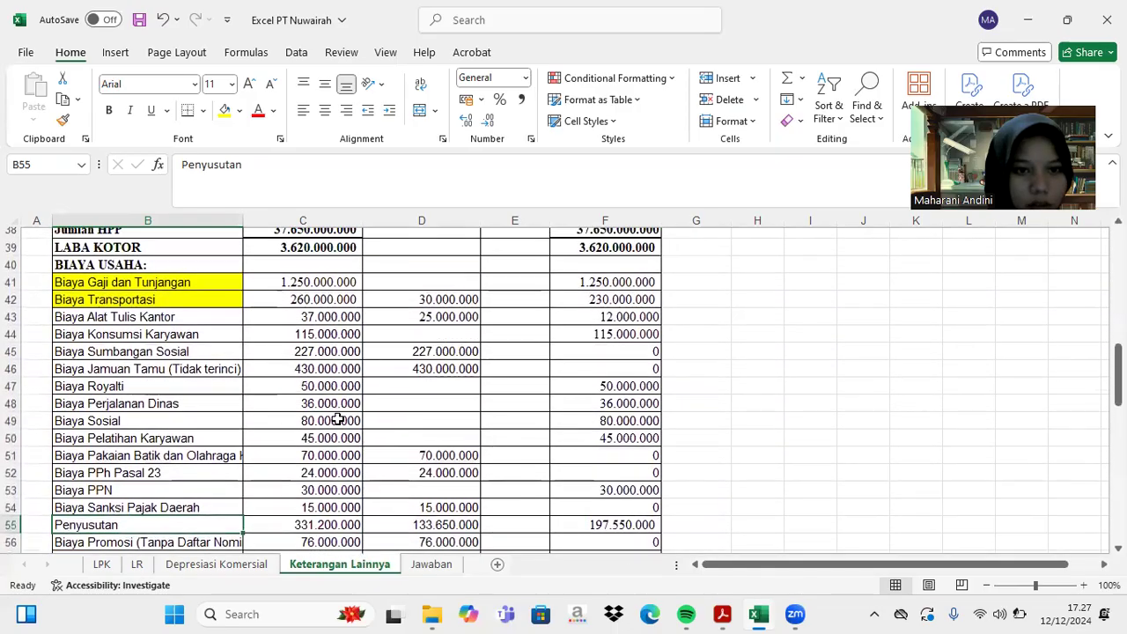
{"action": "scroll", "coordinate": [338, 419], "scroll_direction": "down", "scroll_amount": 3}
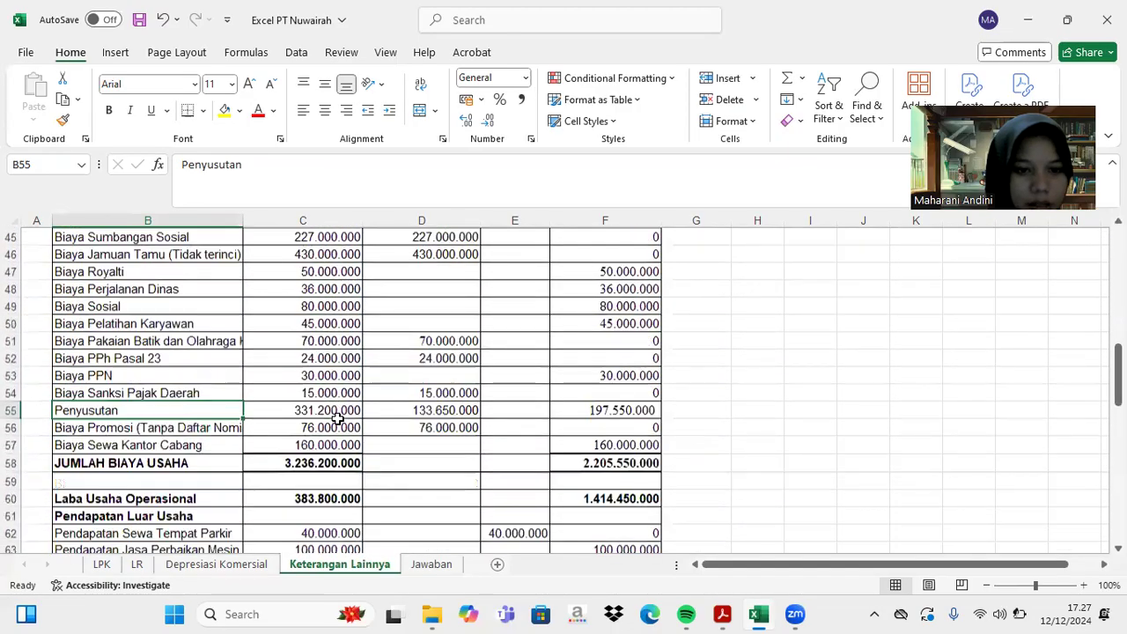
{"action": "scroll", "coordinate": [337, 419], "scroll_direction": "down", "scroll_amount": 3}
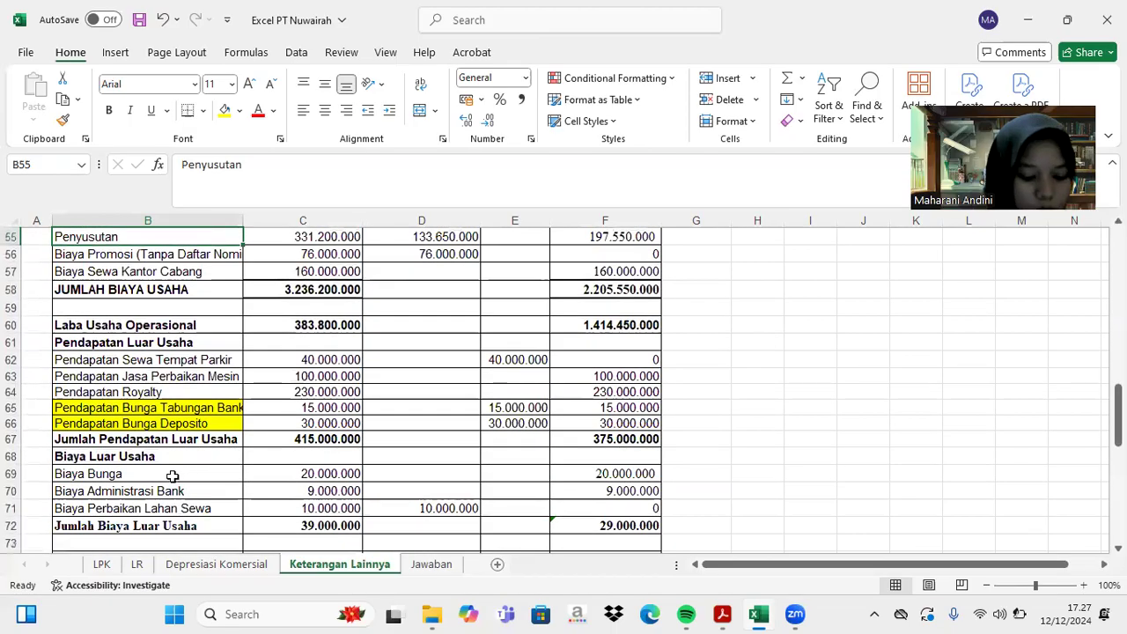
{"action": "left_click", "coordinate": [173, 476]}
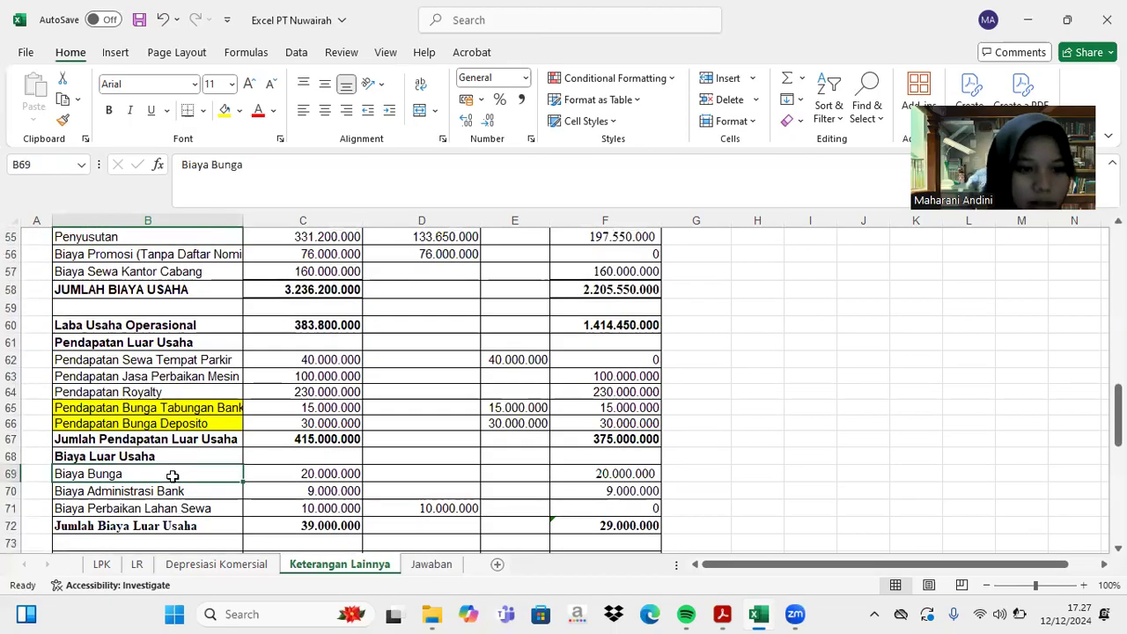
{"action": "left_click", "coordinate": [224, 110]}
- Check the Biaya Gaji Supir amount and fill the Biaya Sewa Kantor Cabang label yellow
{"action": "left_click_drag", "start_coordinate": [221, 271], "coordinate": [264, 264]}
{"action": "left_click", "coordinate": [330, 335]}
{"action": "scroll", "coordinate": [299, 282], "scroll_direction": "down", "scroll_amount": 6}
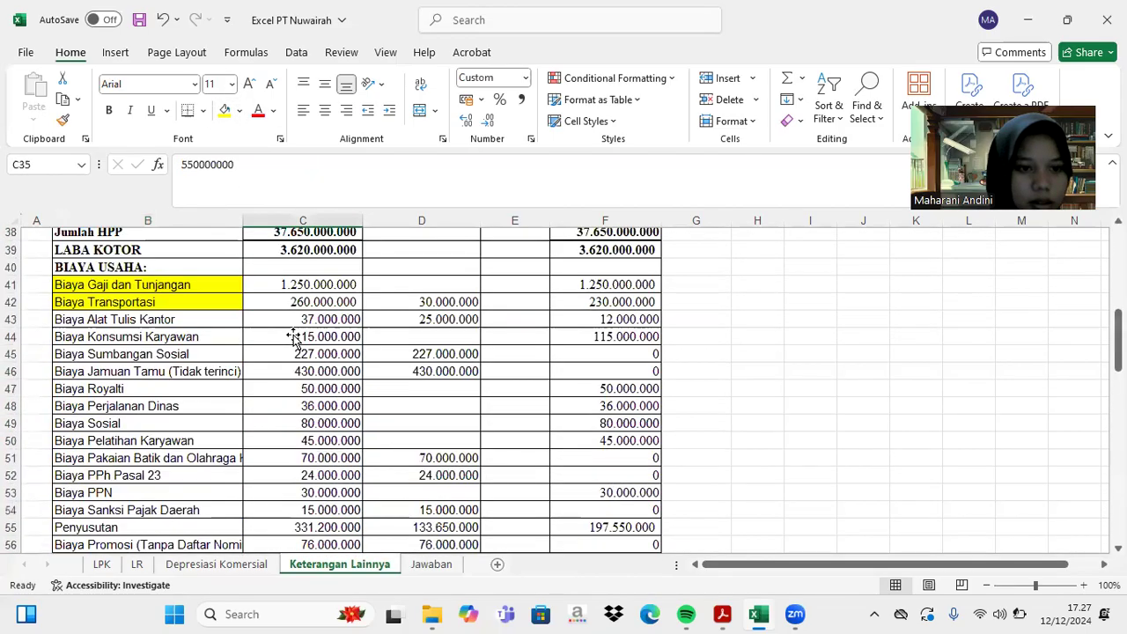
{"action": "left_click", "coordinate": [232, 408]}
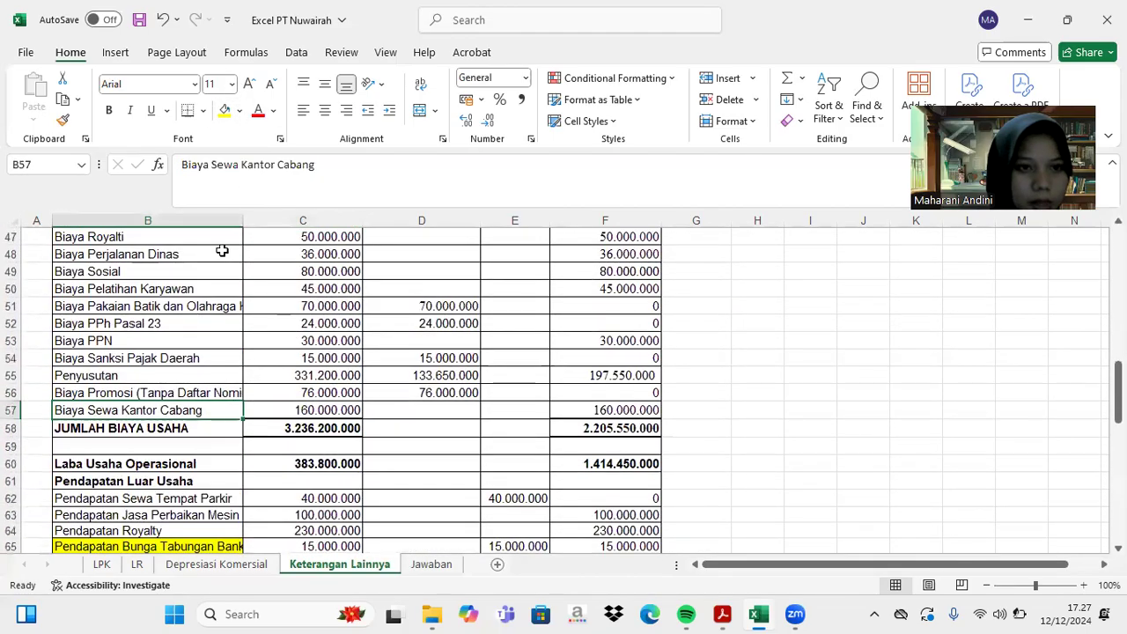
{"action": "left_click", "coordinate": [224, 110]}
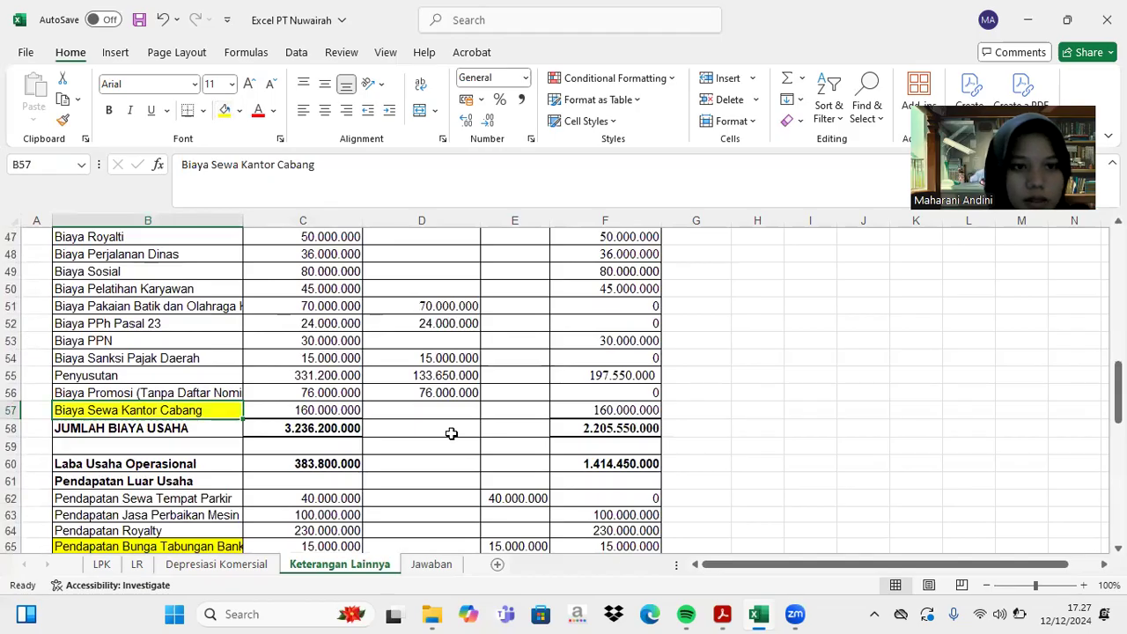
{"action": "left_click", "coordinate": [724, 613]}
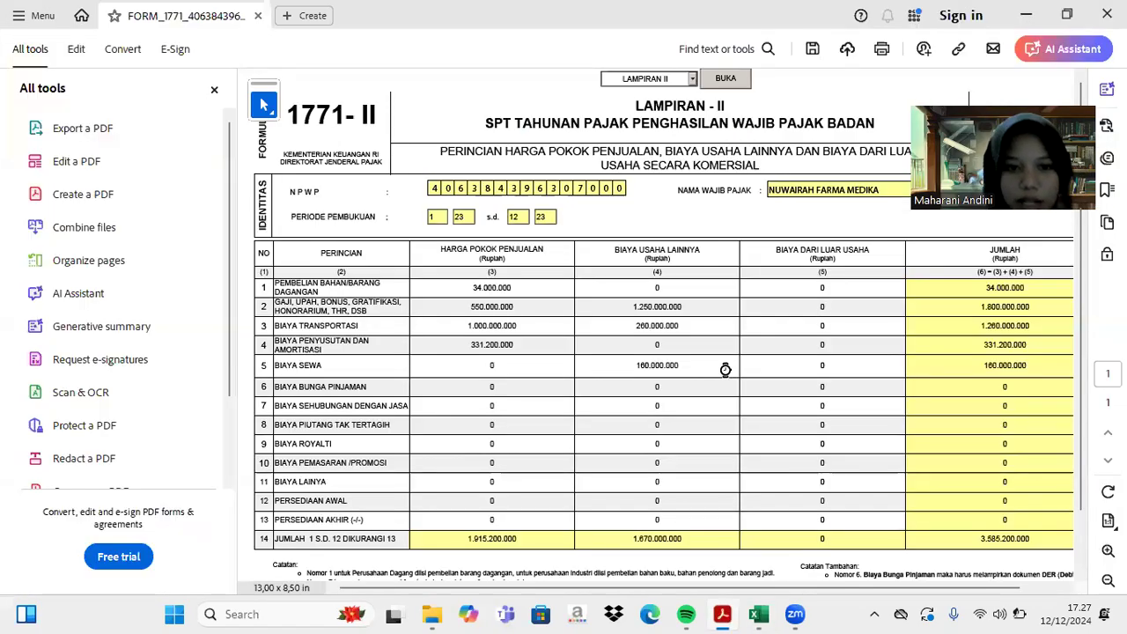
- Enter 20.000.000 as row 6 Biaya Bunga Pinjaman non-operating cost, totalling 3.605.200.000
{"action": "left_click", "coordinate": [820, 390]}
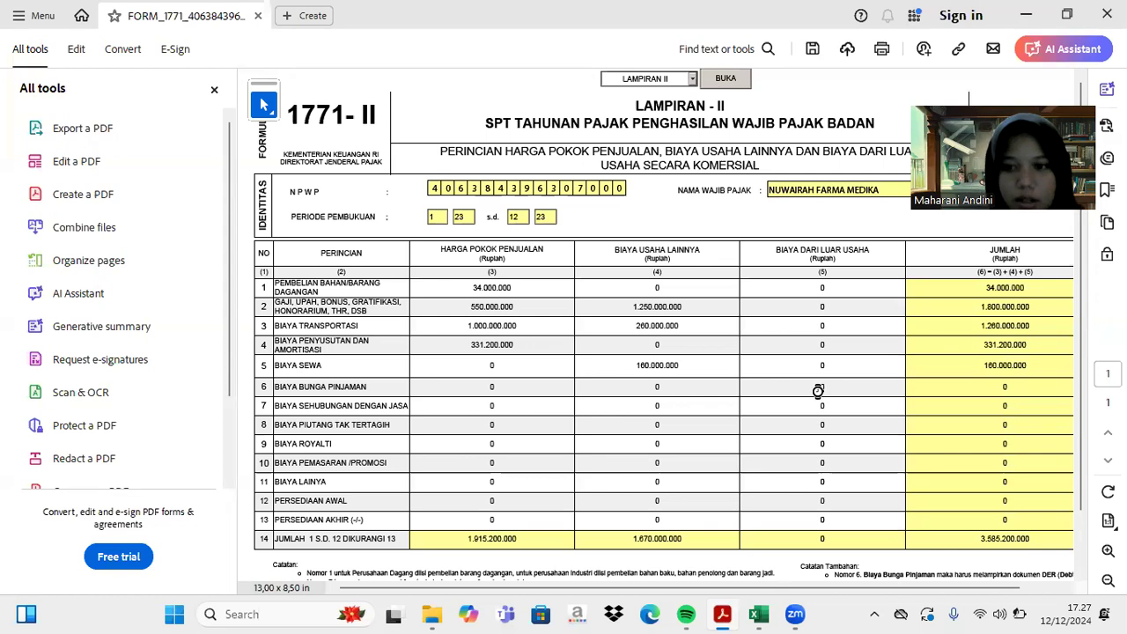
{"action": "type", "text": "2000000"}
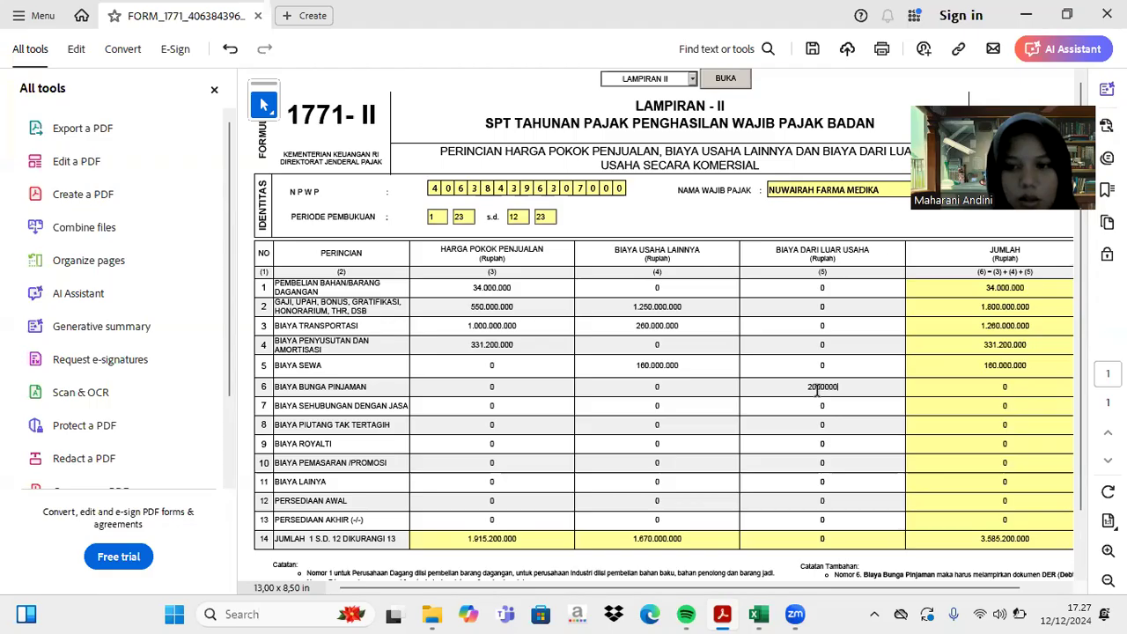
{"action": "key", "text": "Return"}
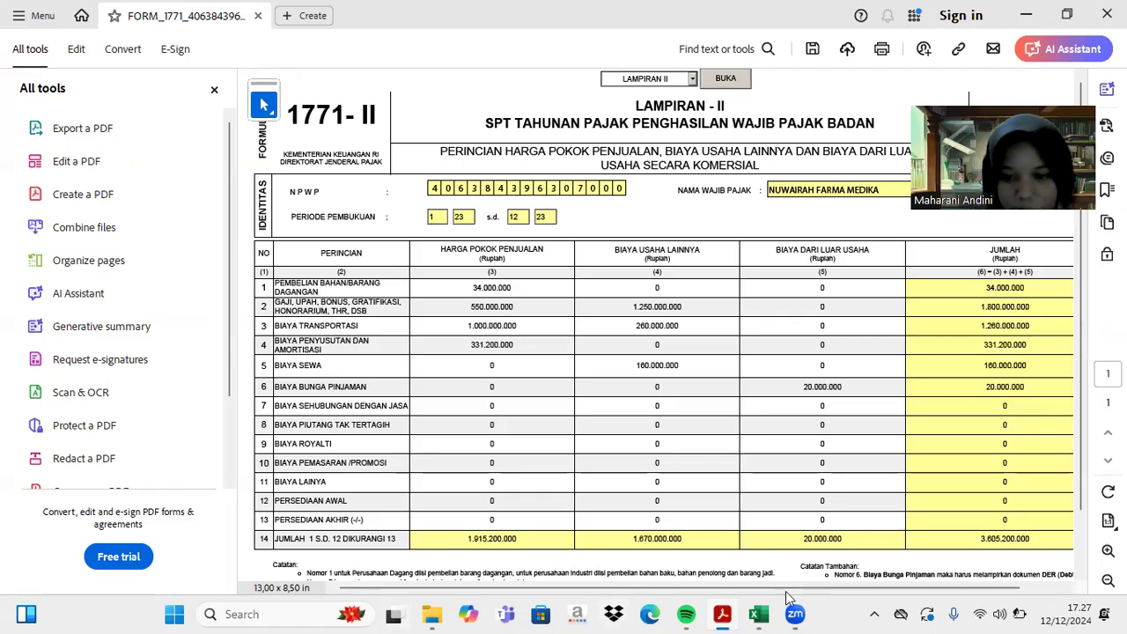
{"action": "left_click", "coordinate": [757, 613]}
- Find the 50.000.000 Biaya Royalti amount in row 47 of the Excel sheet
{"action": "scroll", "coordinate": [558, 460], "scroll_direction": "down", "scroll_amount": 2}
{"action": "scroll", "coordinate": [558, 459], "scroll_direction": "up", "scroll_amount": 5}
{"action": "scroll", "coordinate": [558, 459], "scroll_direction": "up", "scroll_amount": 2}
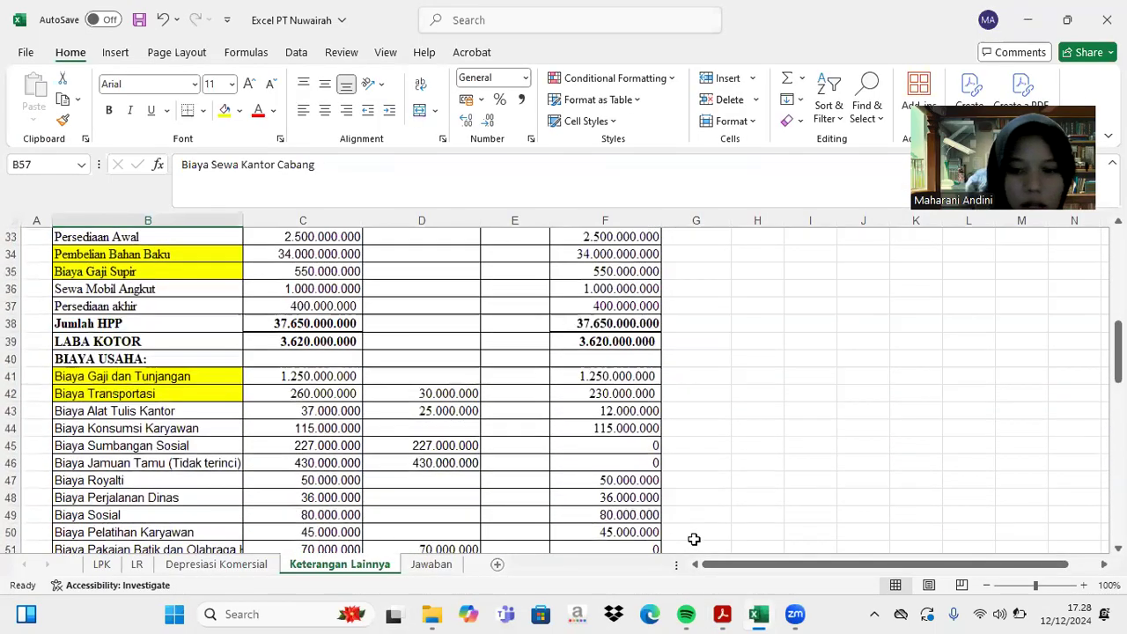
{"action": "left_click", "coordinate": [722, 613]}
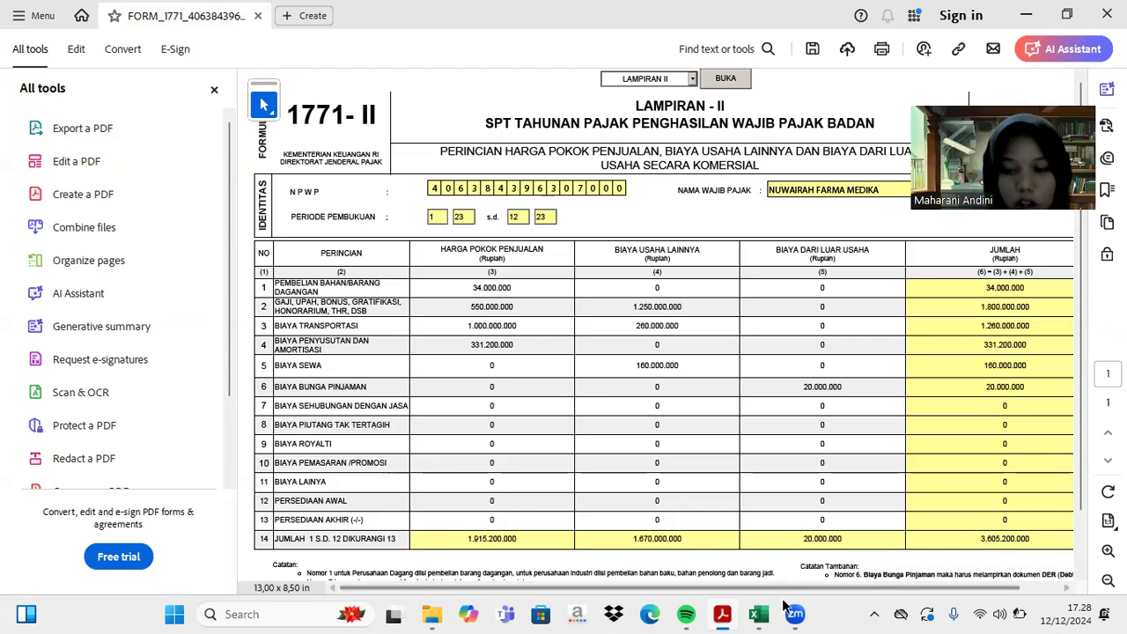
{"action": "left_click", "coordinate": [758, 613]}
{"action": "scroll", "coordinate": [514, 426], "scroll_direction": "down", "scroll_amount": 2}
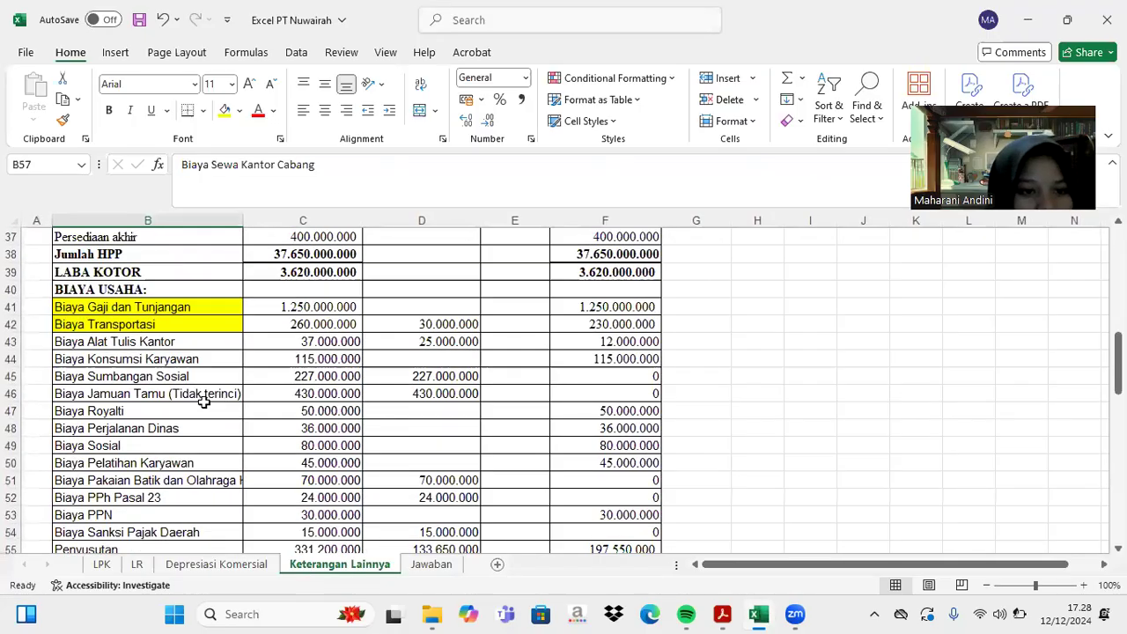
{"action": "left_click", "coordinate": [203, 403]}
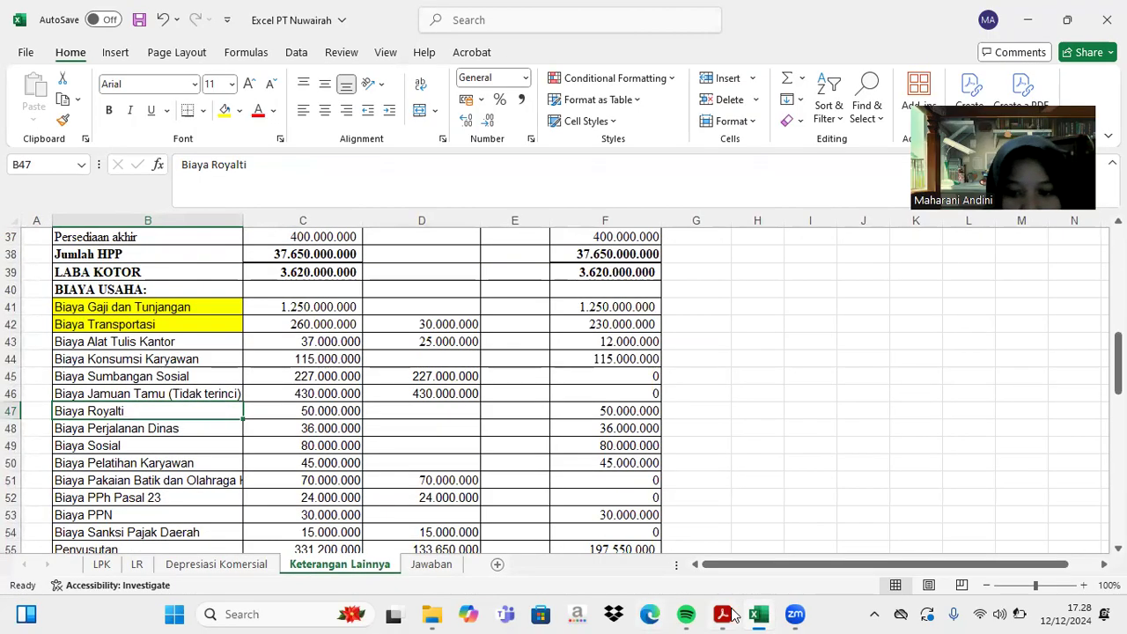
{"action": "left_click", "coordinate": [727, 614]}
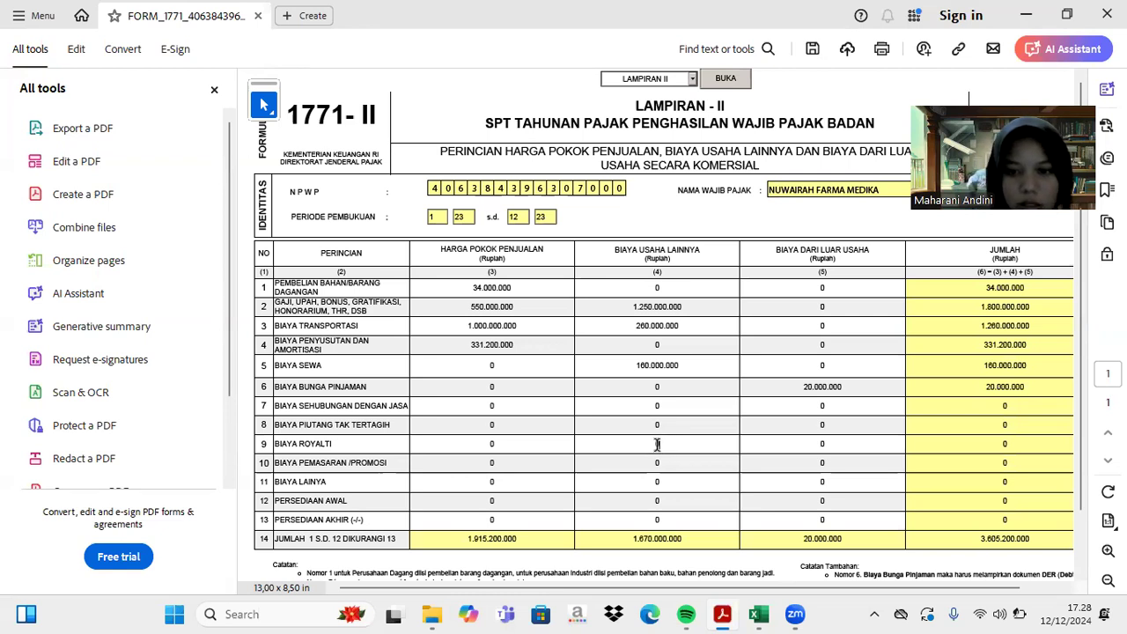
- Enter 50.000.000 as row 9 Biaya Royalti other operating cost, totalling 3.655.200.000
{"action": "left_click", "coordinate": [656, 443]}
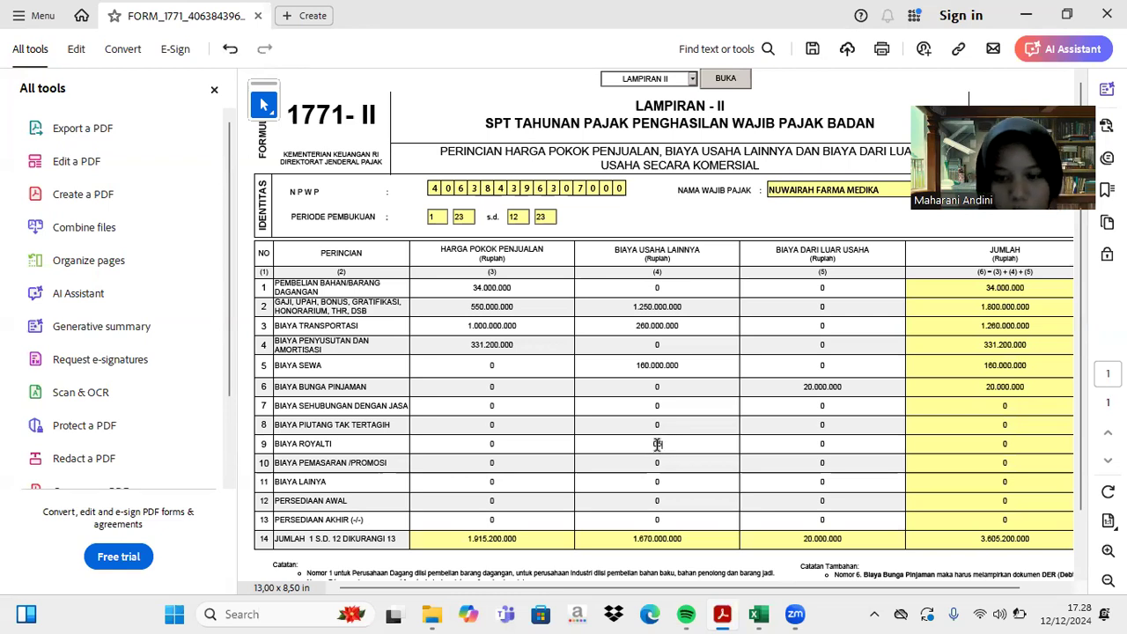
{"action": "type", "text": "50.000.000"}
{"action": "key", "text": "Return"}
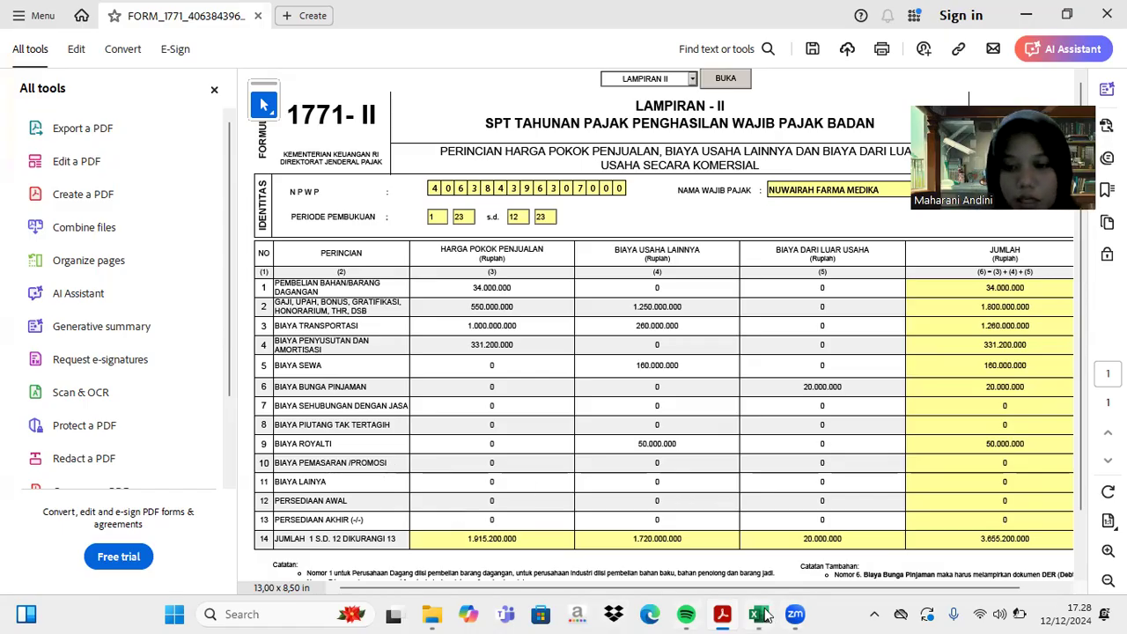
{"action": "left_click", "coordinate": [759, 613]}
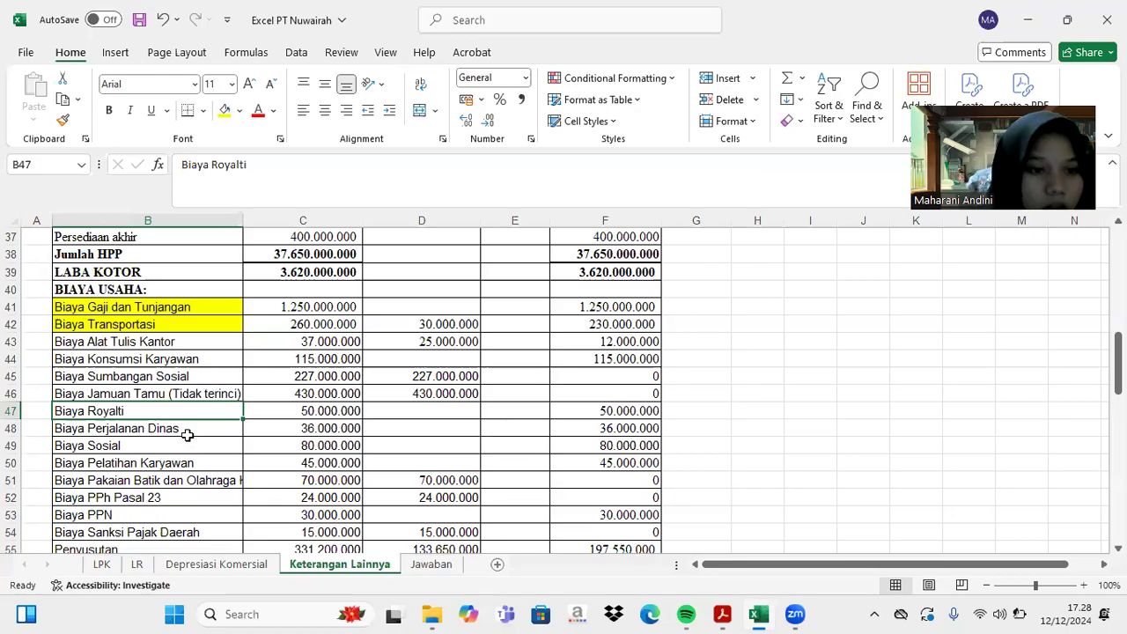
- Fill the Biaya Royalti (B47) and Biaya Promosi (B56) labels yellow
{"action": "left_click", "coordinate": [225, 112]}
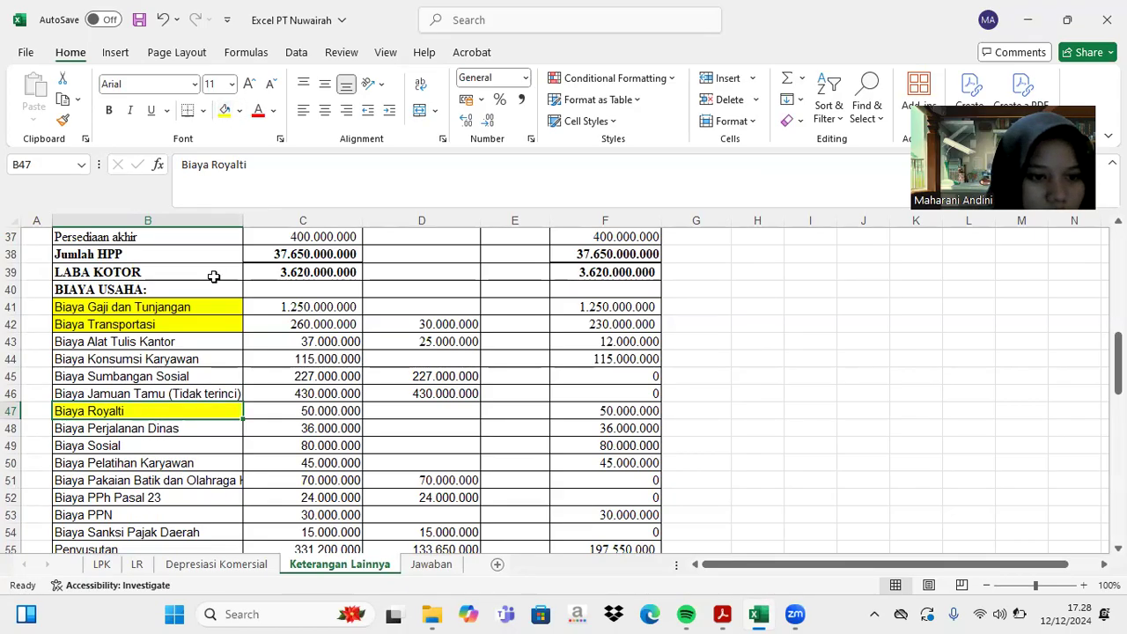
{"action": "scroll", "coordinate": [214, 276], "scroll_direction": "down", "scroll_amount": 2}
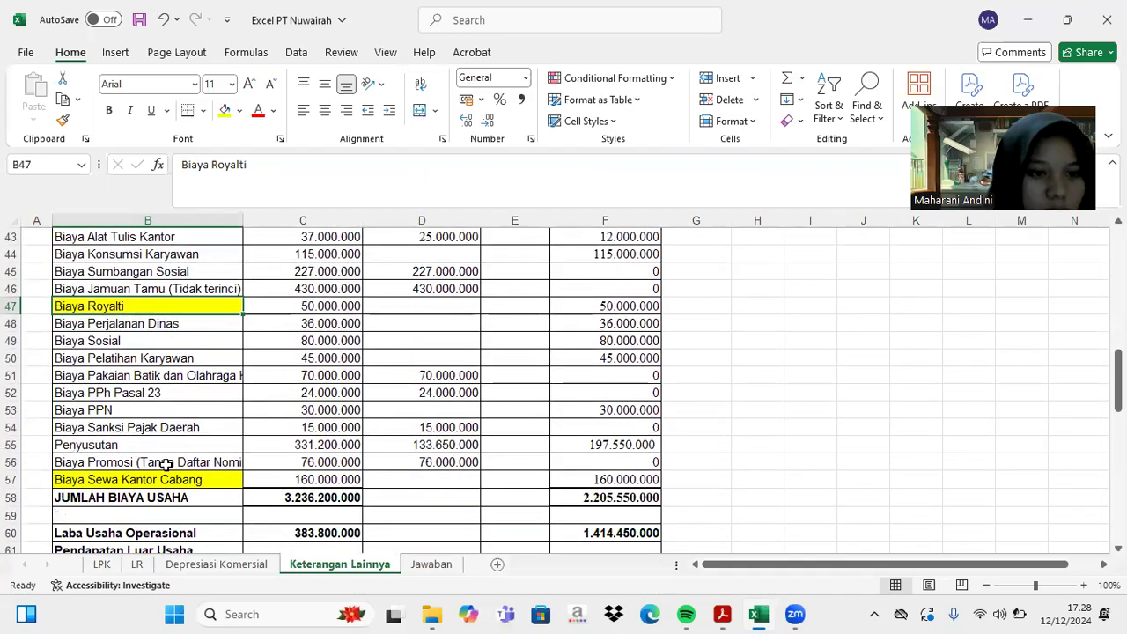
{"action": "left_click", "coordinate": [165, 464]}
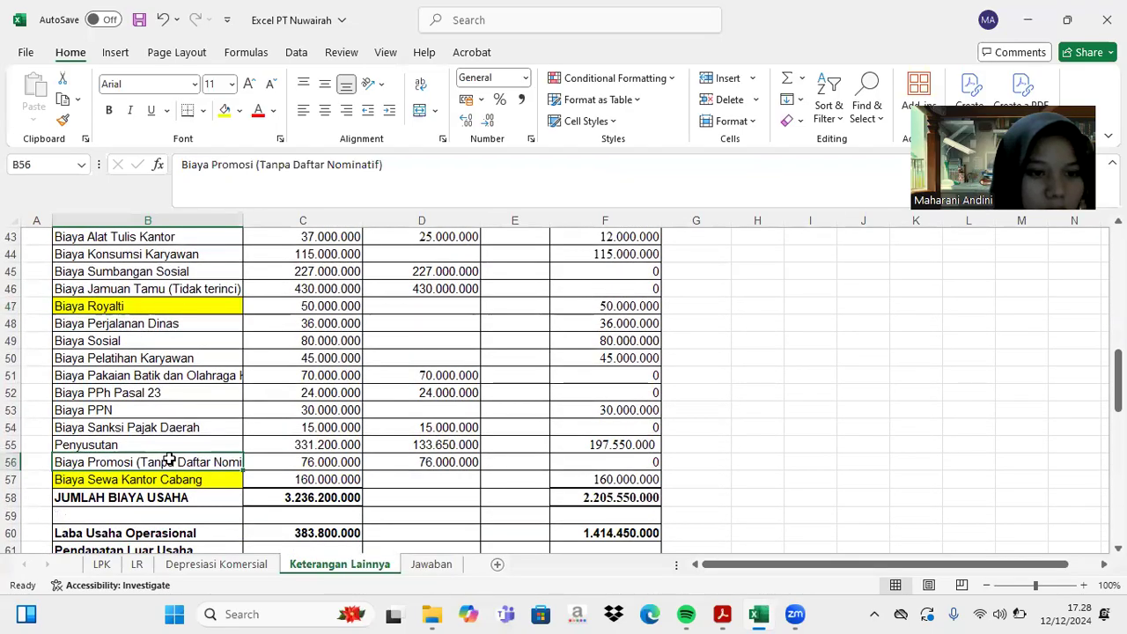
{"action": "left_click", "coordinate": [224, 111]}
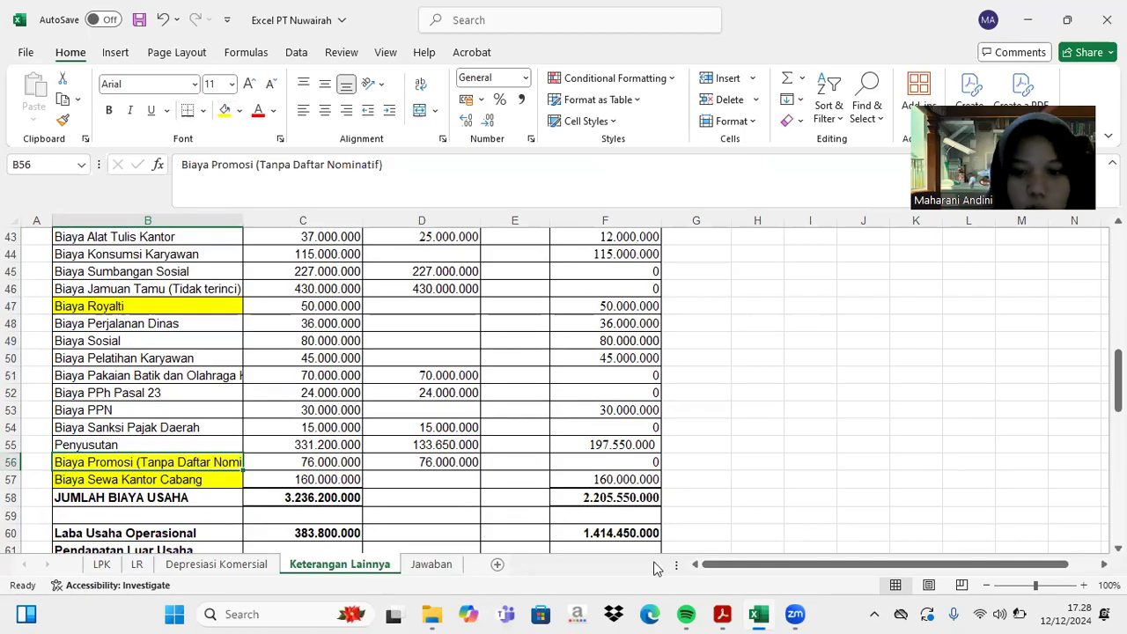
{"action": "left_click", "coordinate": [722, 614]}
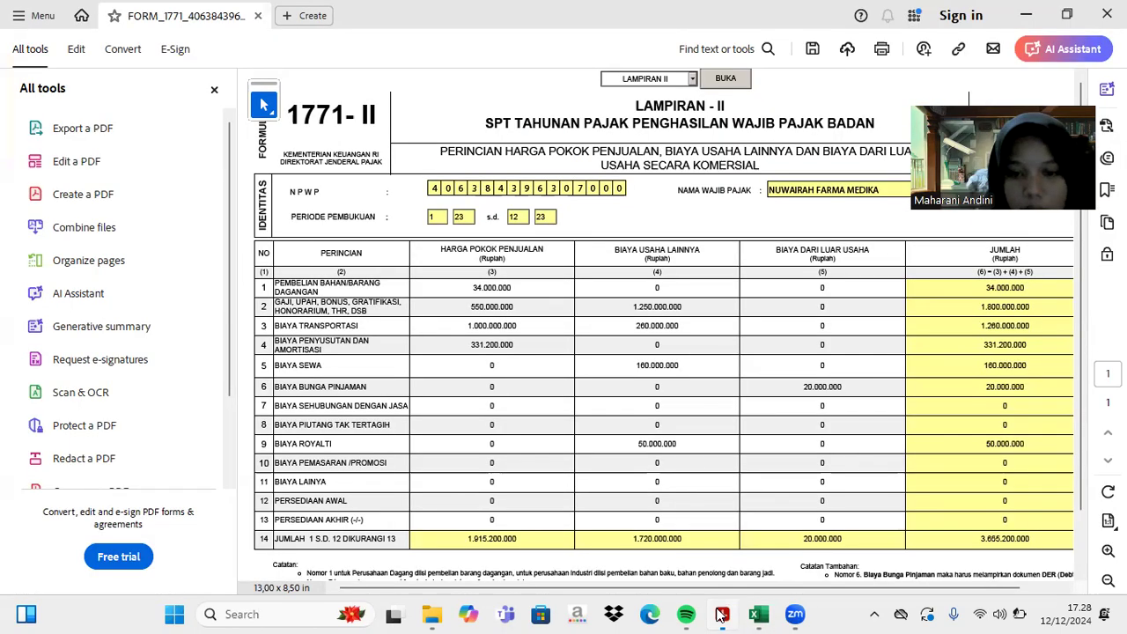
- Enter 76.000.000 in the row 10 Biaya Pemasaran/Promosi other operating cost field
{"action": "left_click", "coordinate": [655, 464]}
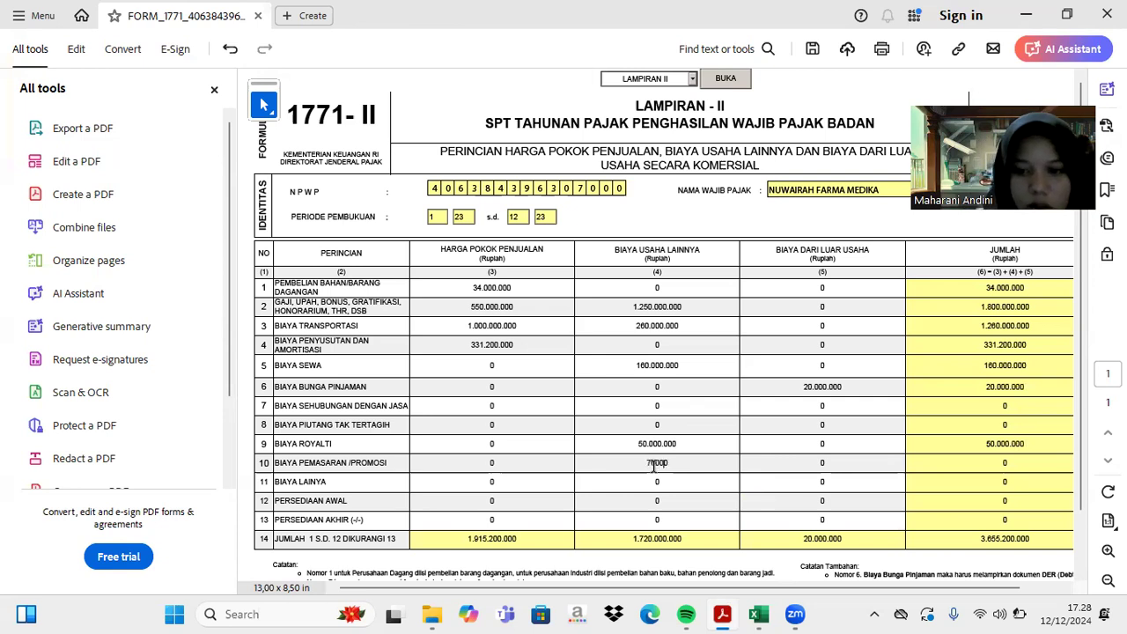
{"action": "key", "text": "Return"}
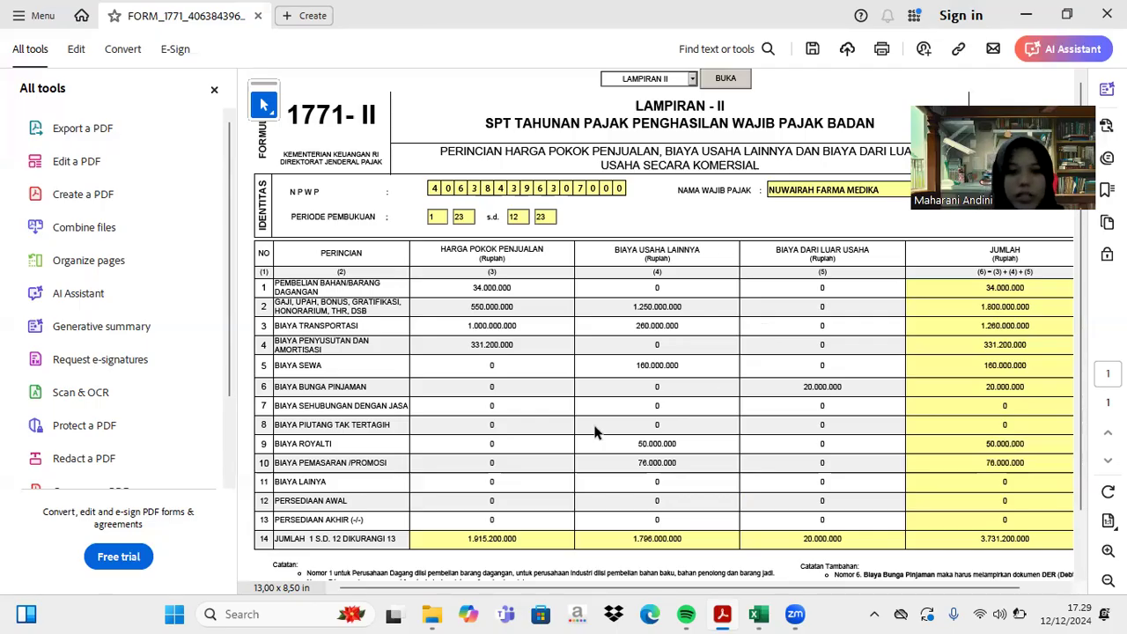
{"action": "mouse_move", "coordinate": [753, 614]}
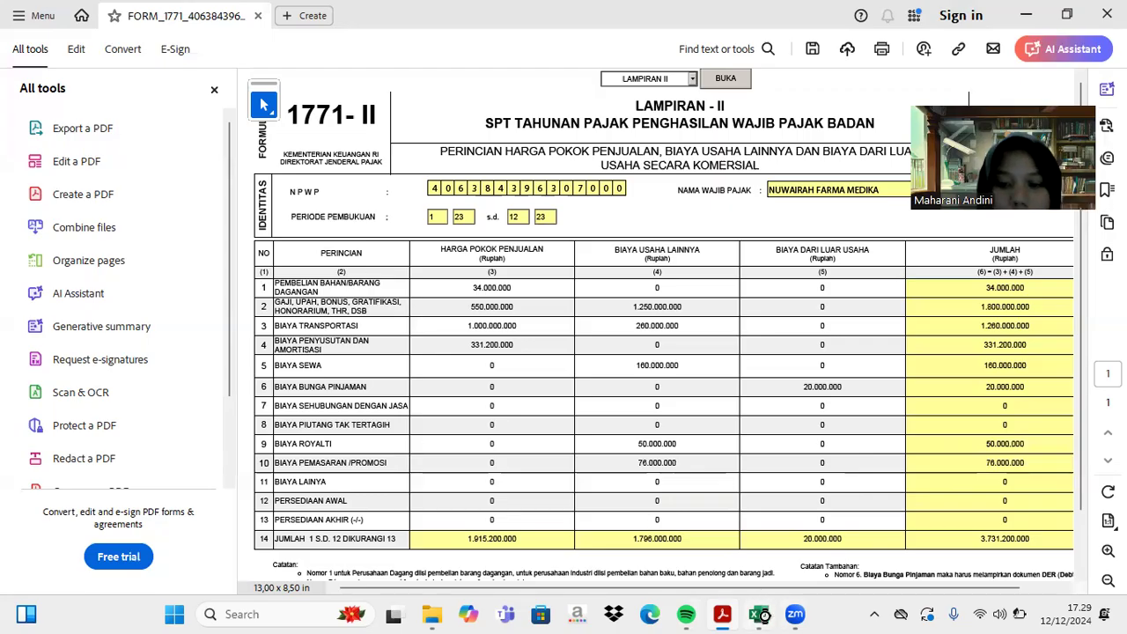
- In Excel, start a G43 formula summing C43, C44, C46, C48 and C50
{"action": "left_click", "coordinate": [759, 615]}
{"action": "scroll", "coordinate": [390, 390], "scroll_direction": "up", "scroll_amount": 3}
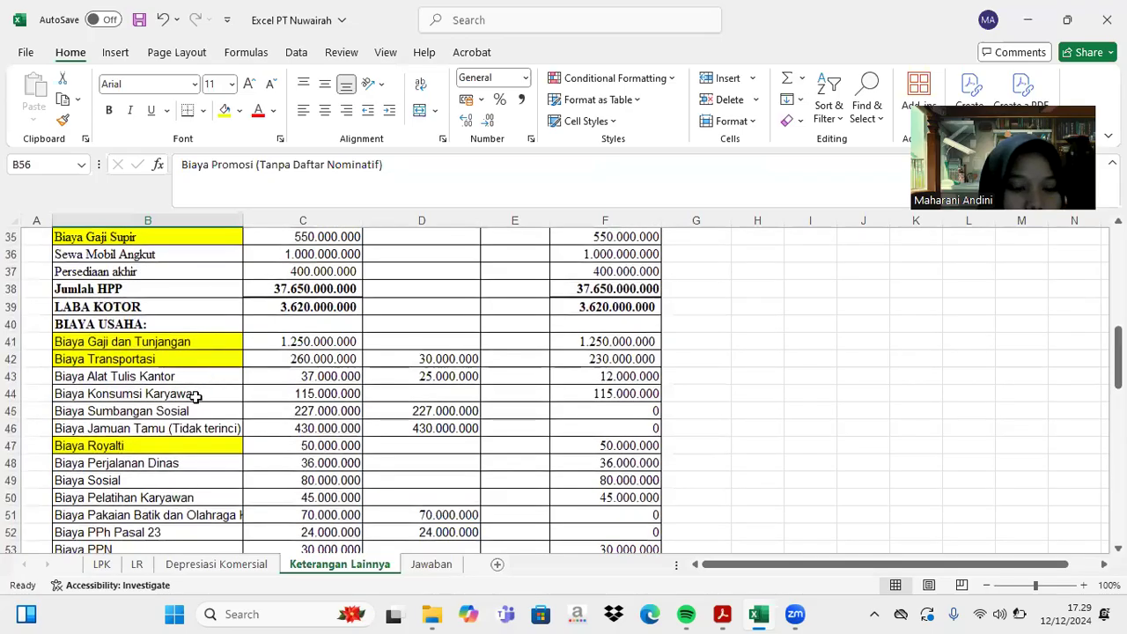
{"action": "left_click", "coordinate": [693, 377]}
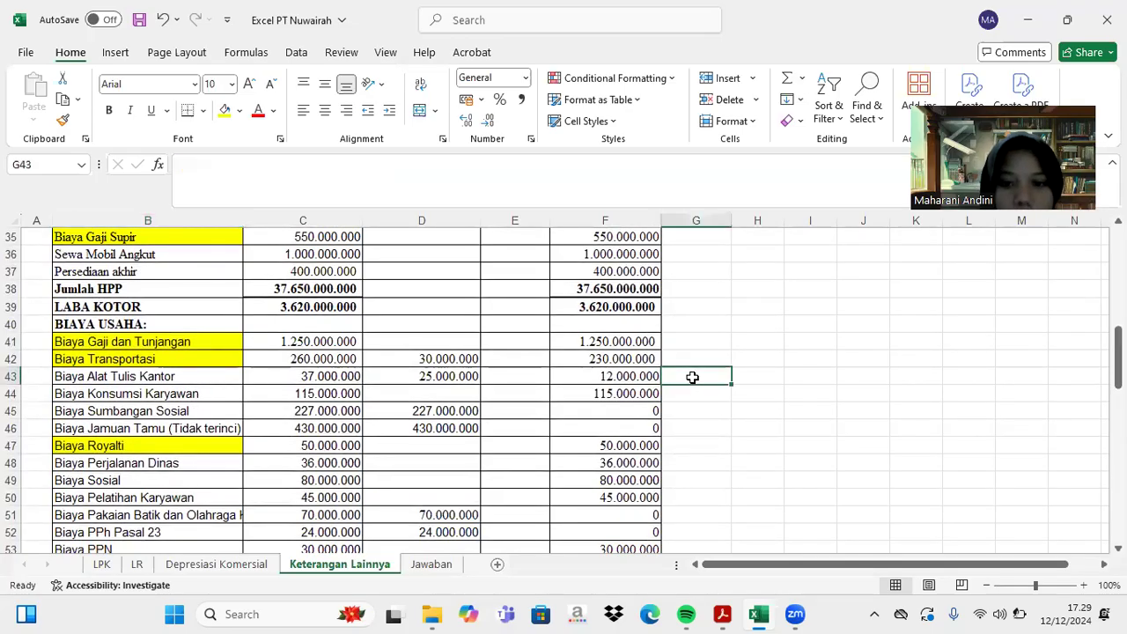
{"action": "type", "text": "="}
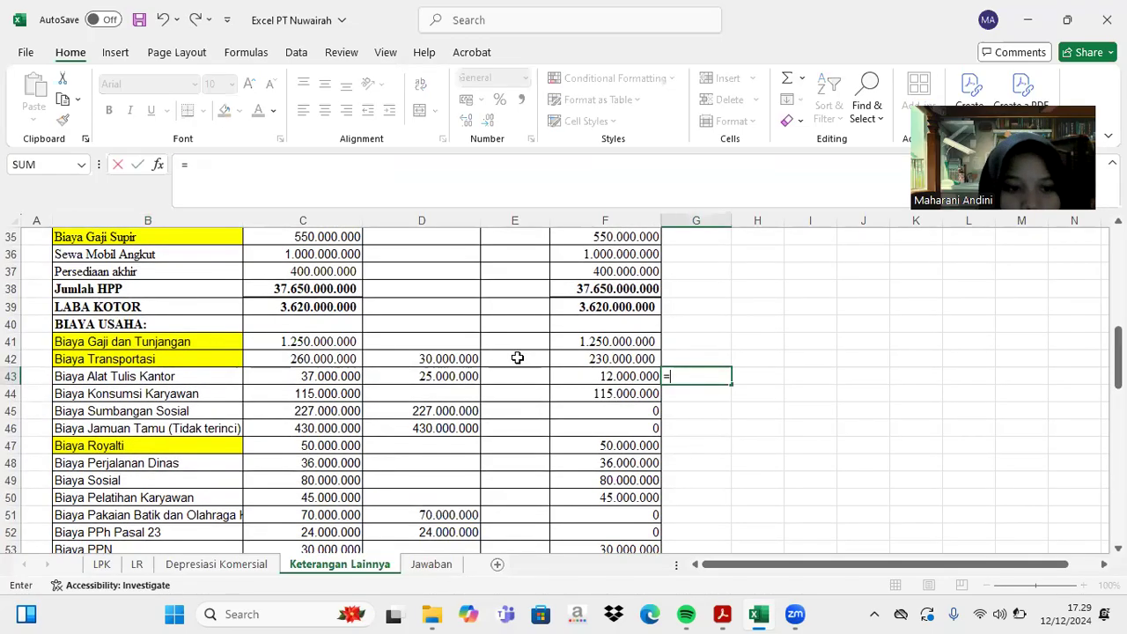
{"action": "left_click", "coordinate": [315, 376]}
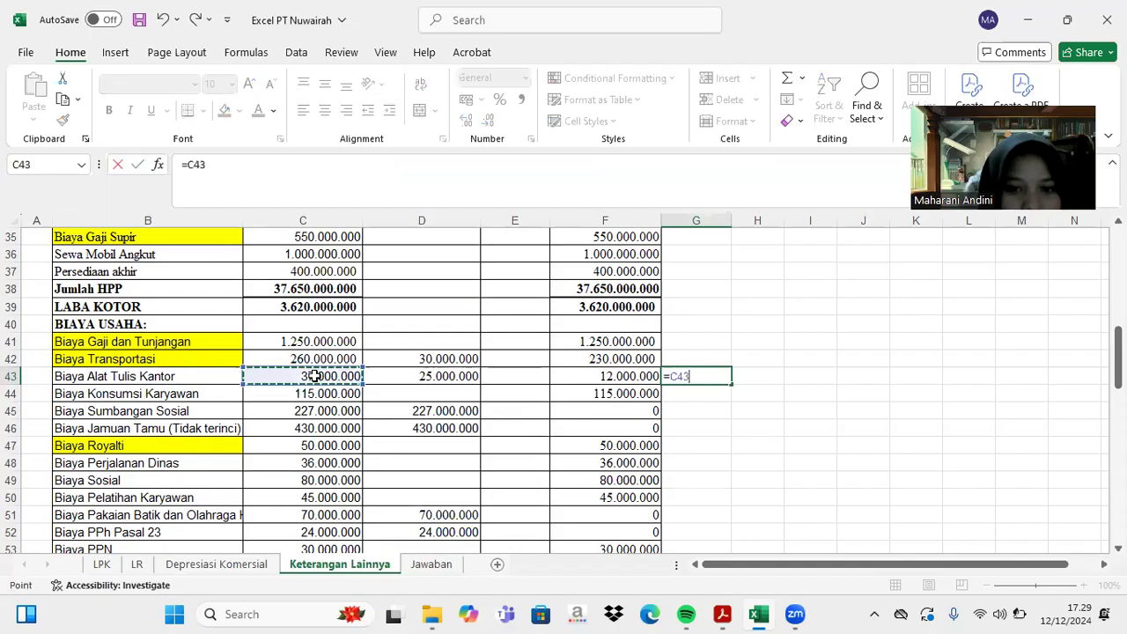
{"action": "type", "text": "="}
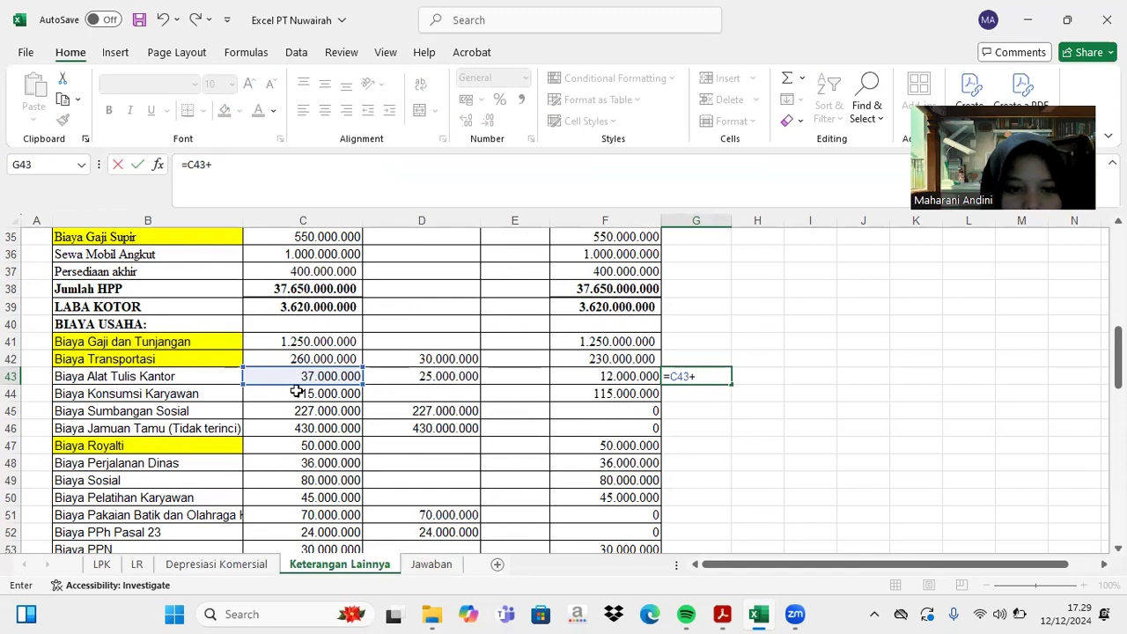
{"action": "left_click", "coordinate": [297, 393]}
{"action": "type", "text": "+"}
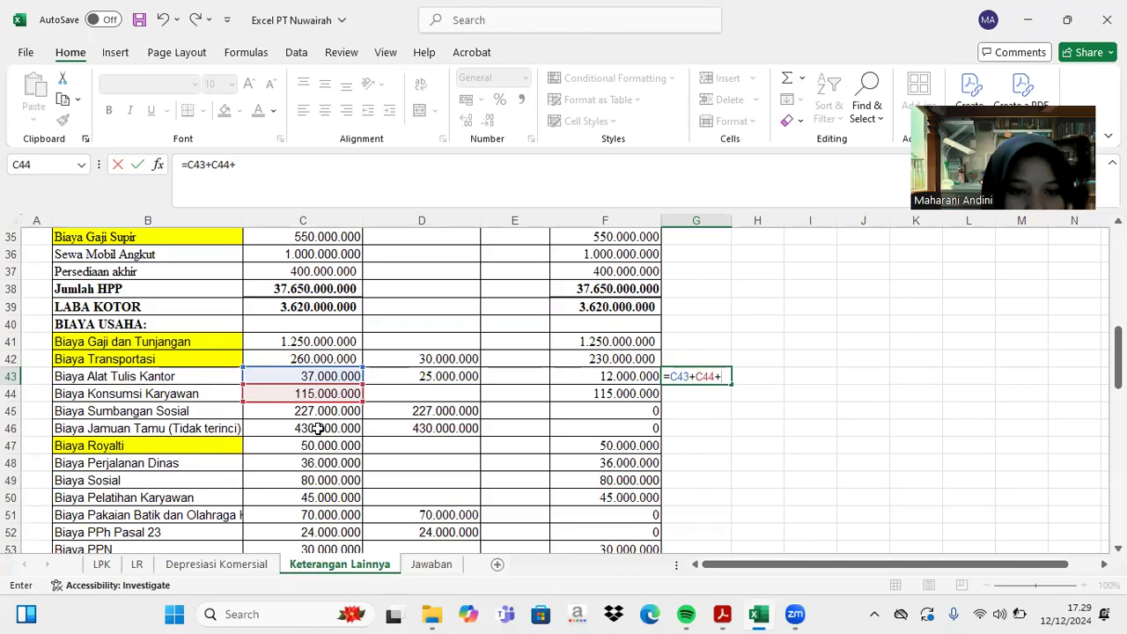
{"action": "left_click", "coordinate": [317, 428]}
{"action": "type", "text": "+"}
{"action": "left_click", "coordinate": [307, 461]}
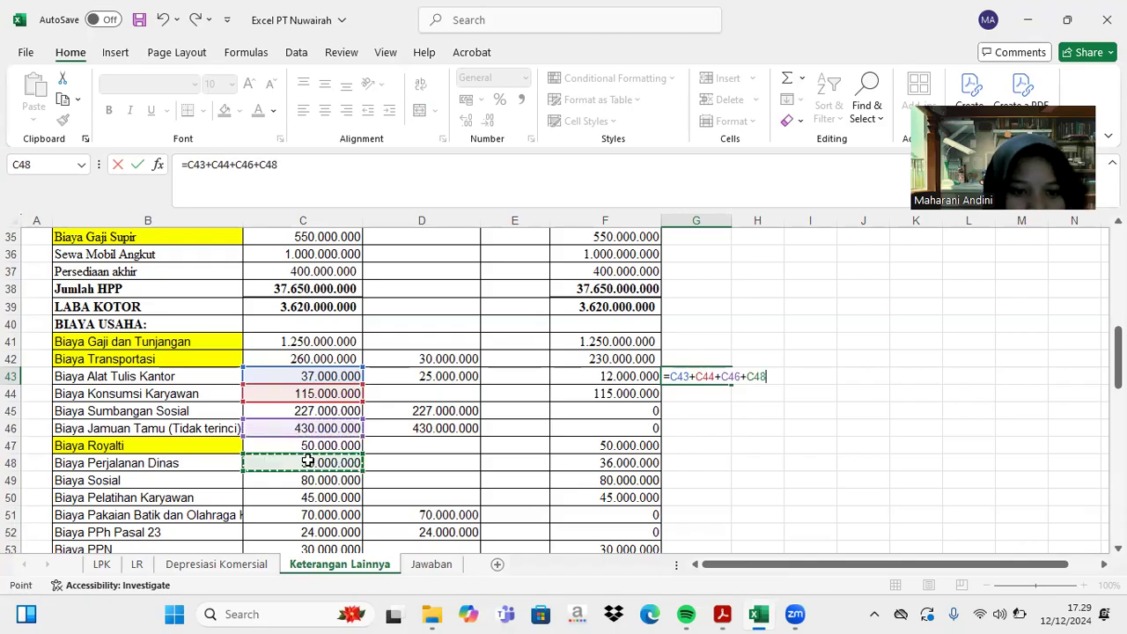
{"action": "type", "text": "+"}
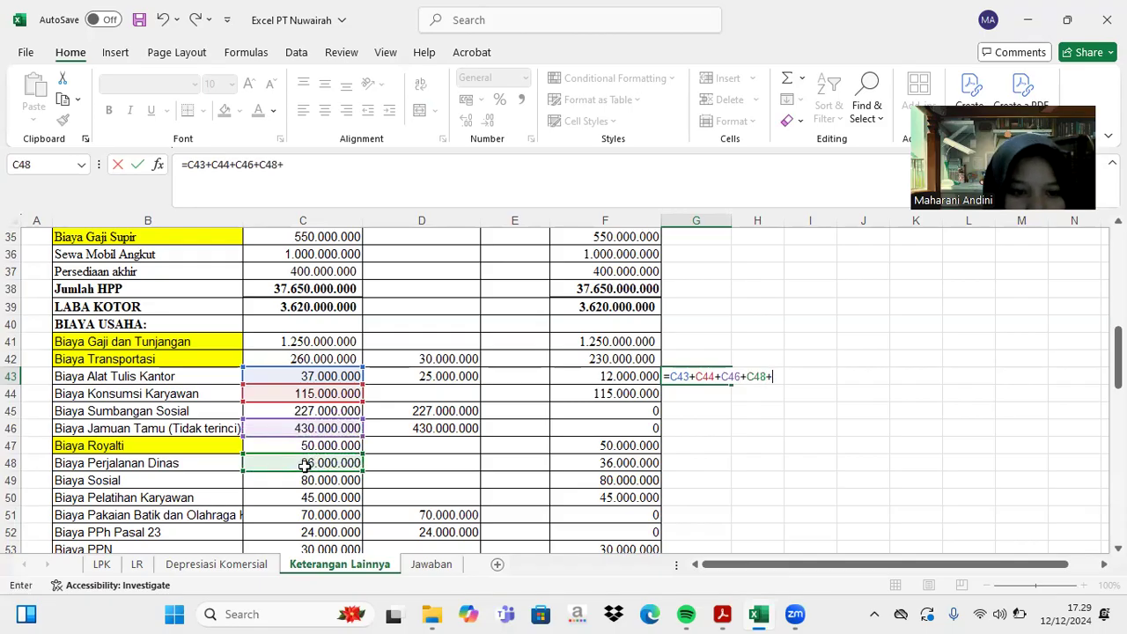
{"action": "left_click", "coordinate": [312, 498]}
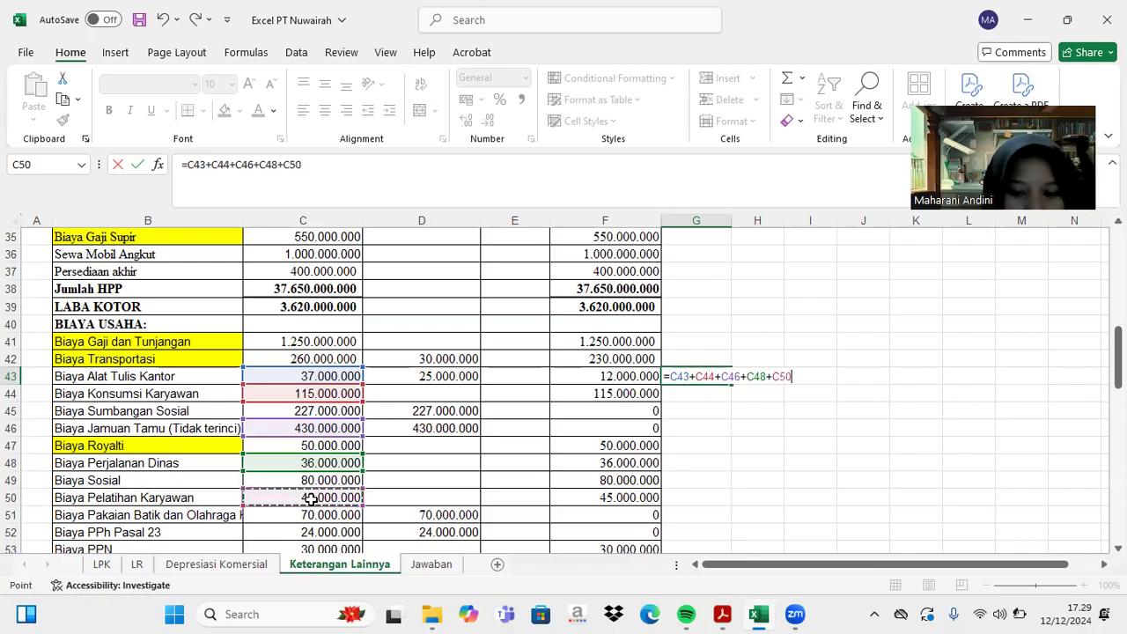
- Add C51, C54 and C55 to the G43 sum and commit it, giving 1.079.200.000
{"action": "type", "text": "+"}
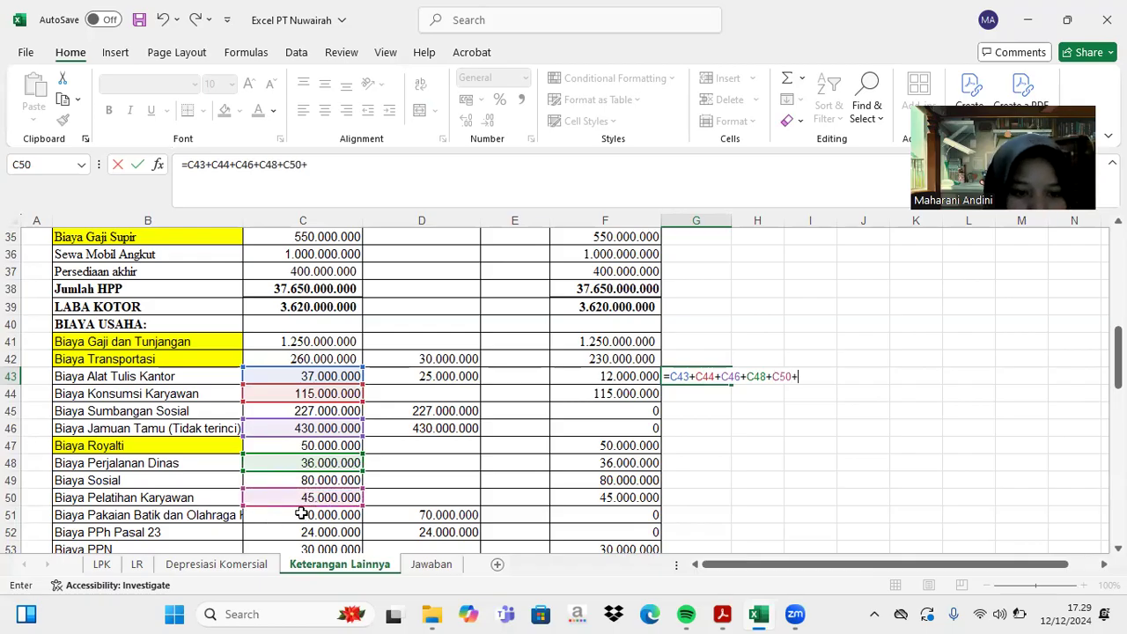
{"action": "left_click", "coordinate": [302, 514]}
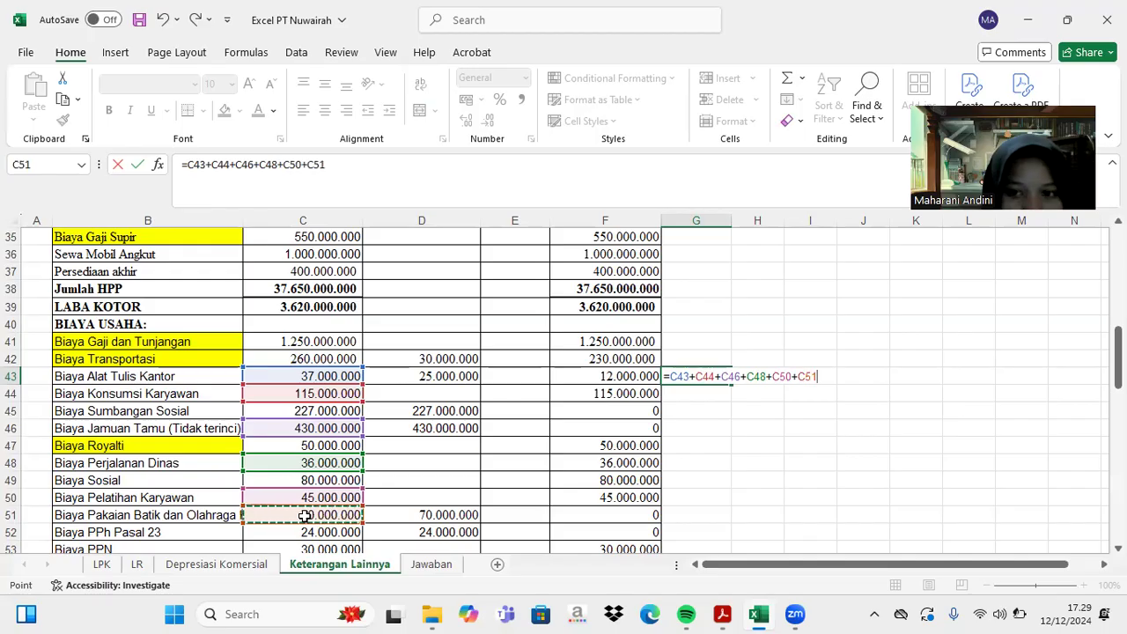
{"action": "type", "text": "+"}
{"action": "scroll", "coordinate": [308, 507], "scroll_direction": "down", "scroll_amount": 1}
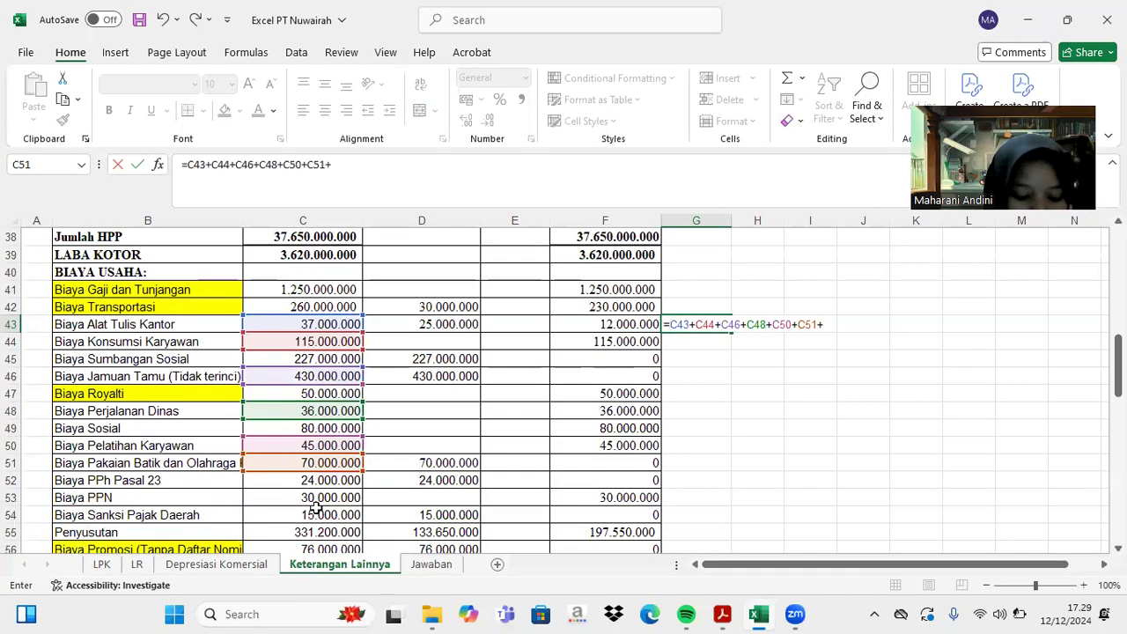
{"action": "left_click", "coordinate": [308, 516]}
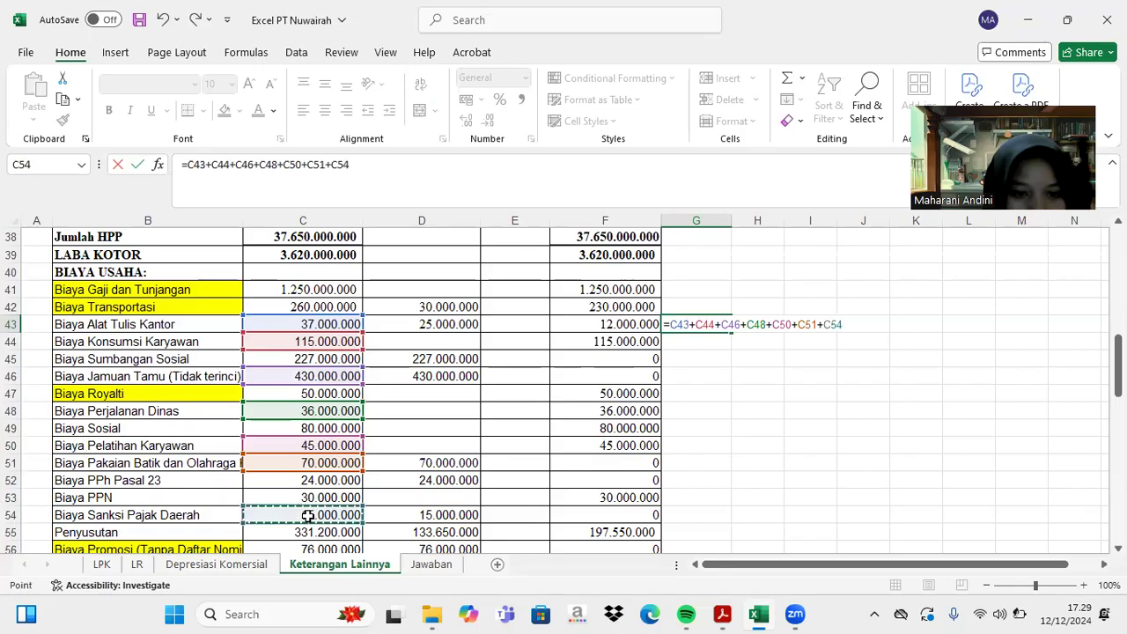
{"action": "type", "text": "+"}
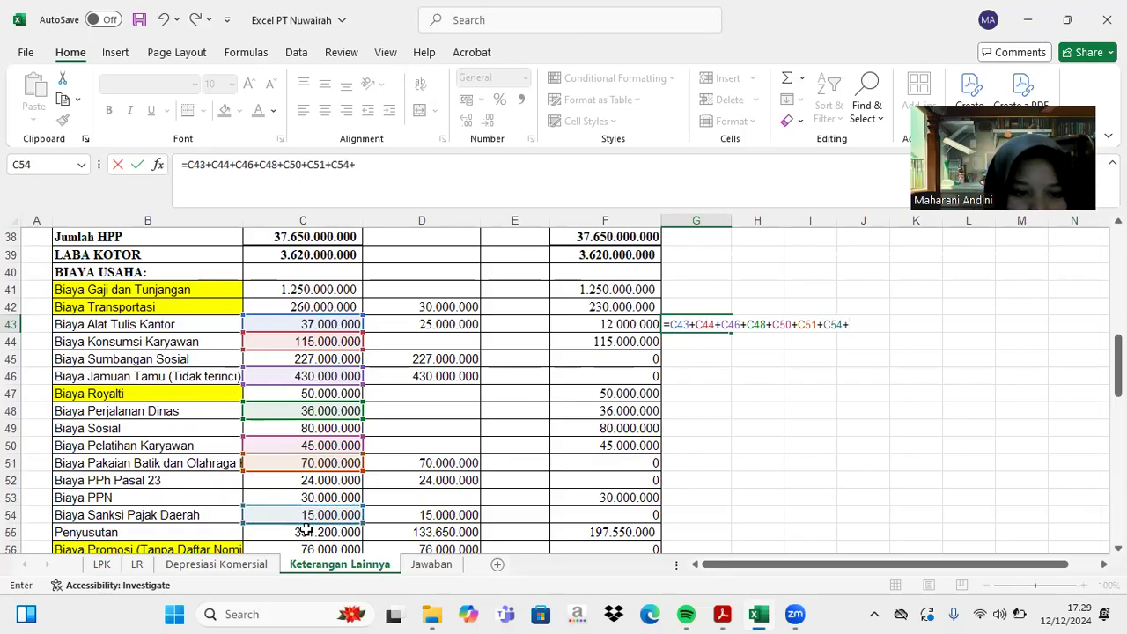
{"action": "left_click", "coordinate": [303, 529]}
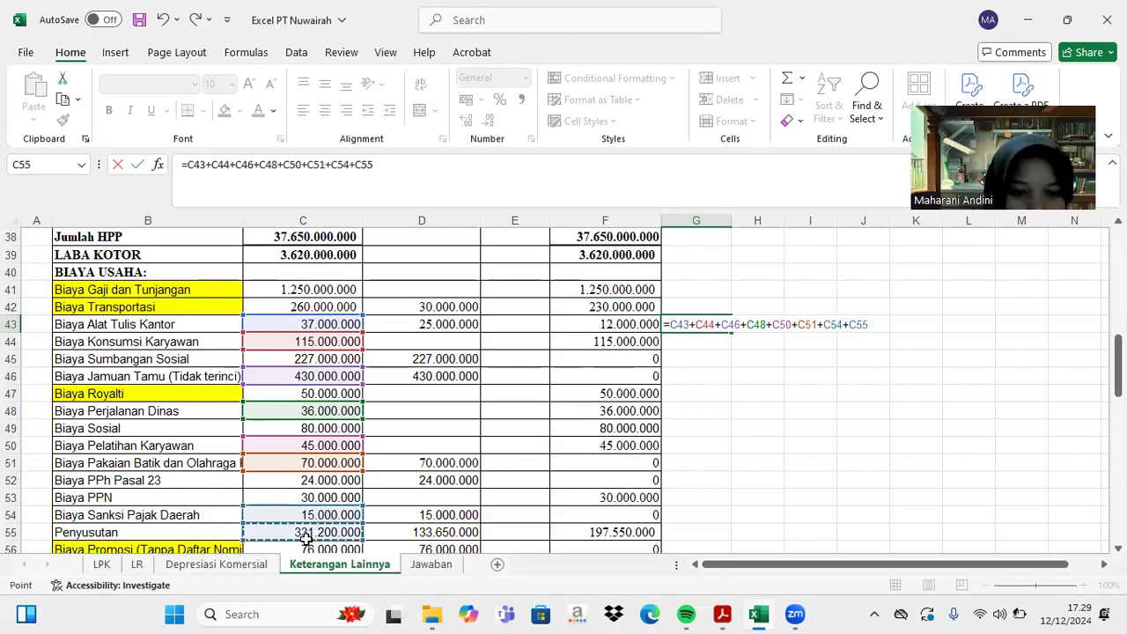
{"action": "scroll", "coordinate": [306, 537], "scroll_direction": "down", "scroll_amount": 2}
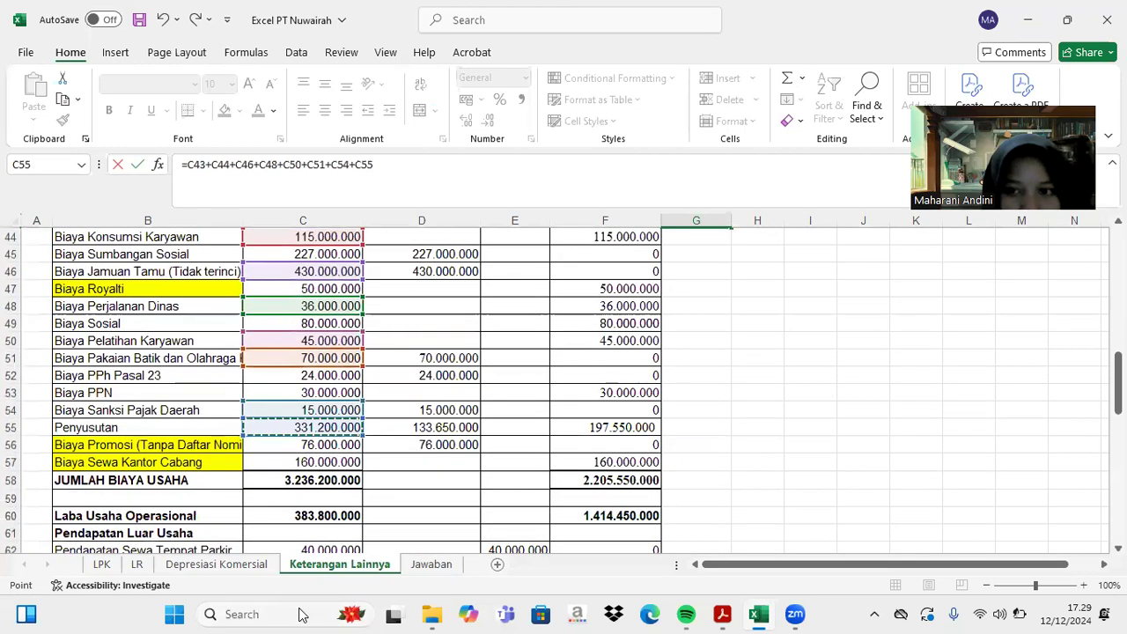
{"action": "scroll", "coordinate": [456, 449], "scroll_direction": "up", "scroll_amount": 4}
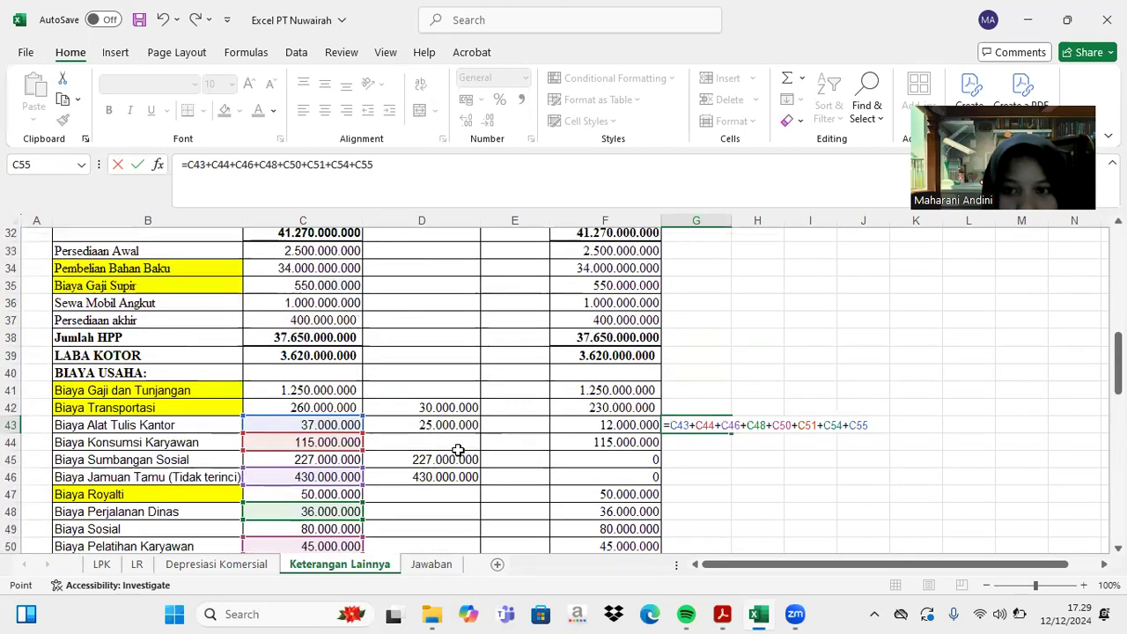
{"action": "key", "text": "Return"}
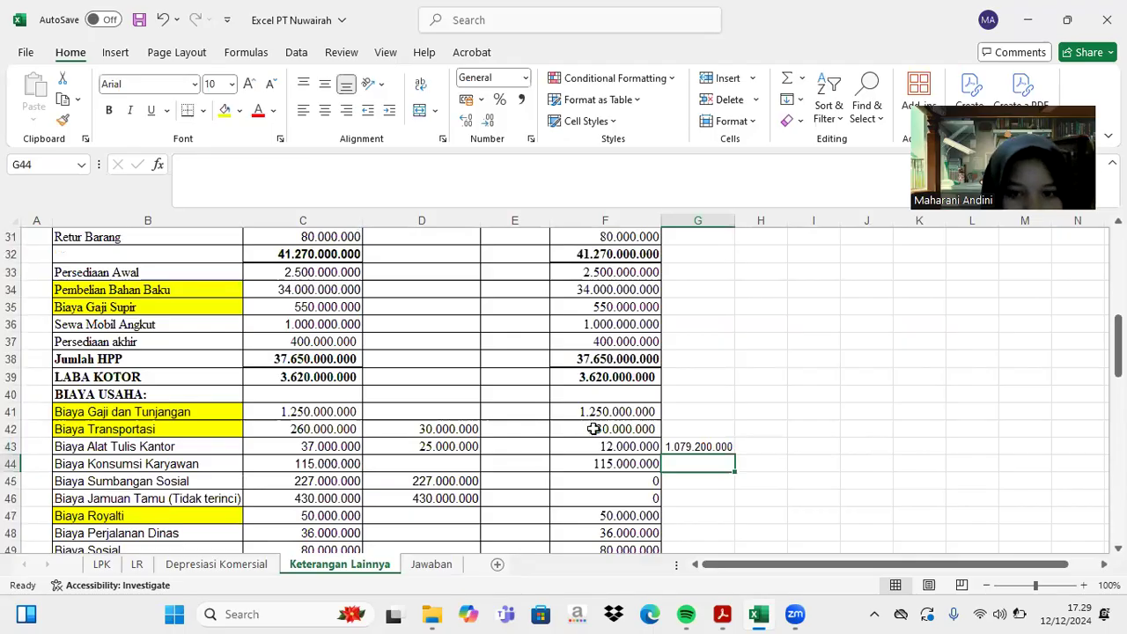
{"action": "left_click", "coordinate": [696, 447]}
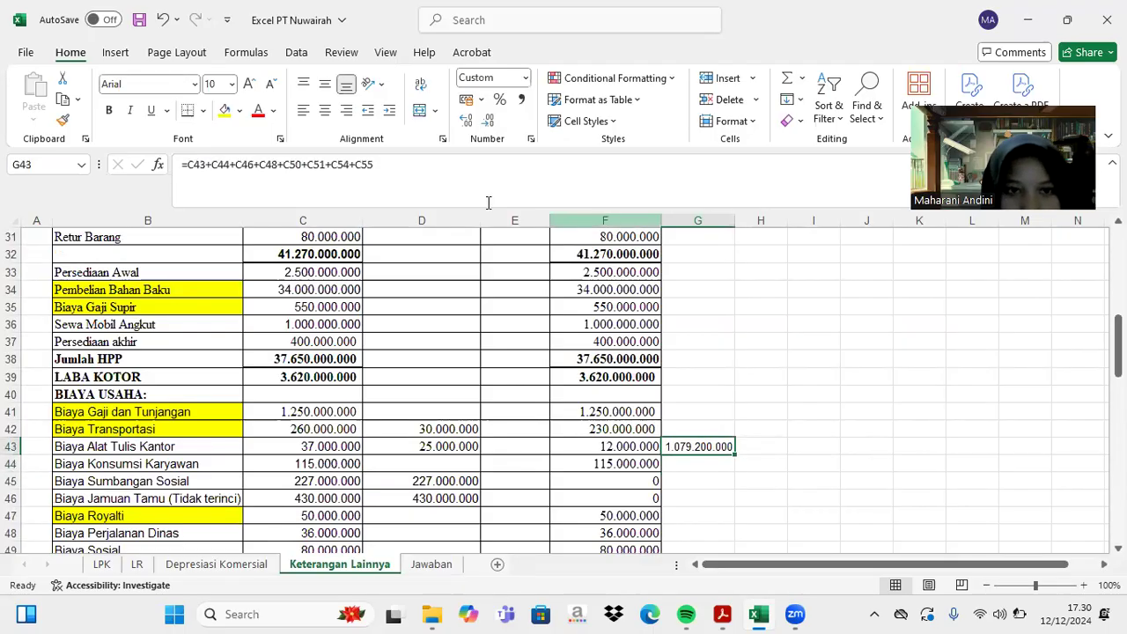
- Append +C53+C52 to the G43 formula for 1.133.200.000, then start clearing it
{"action": "left_click", "coordinate": [391, 164]}
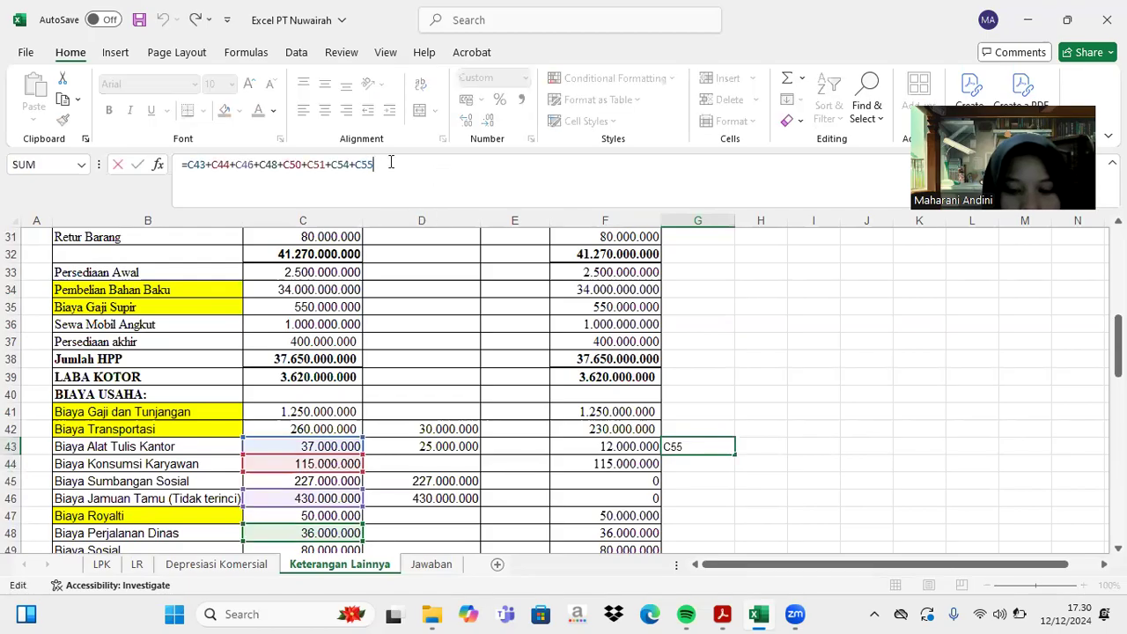
{"action": "type", "text": "+"}
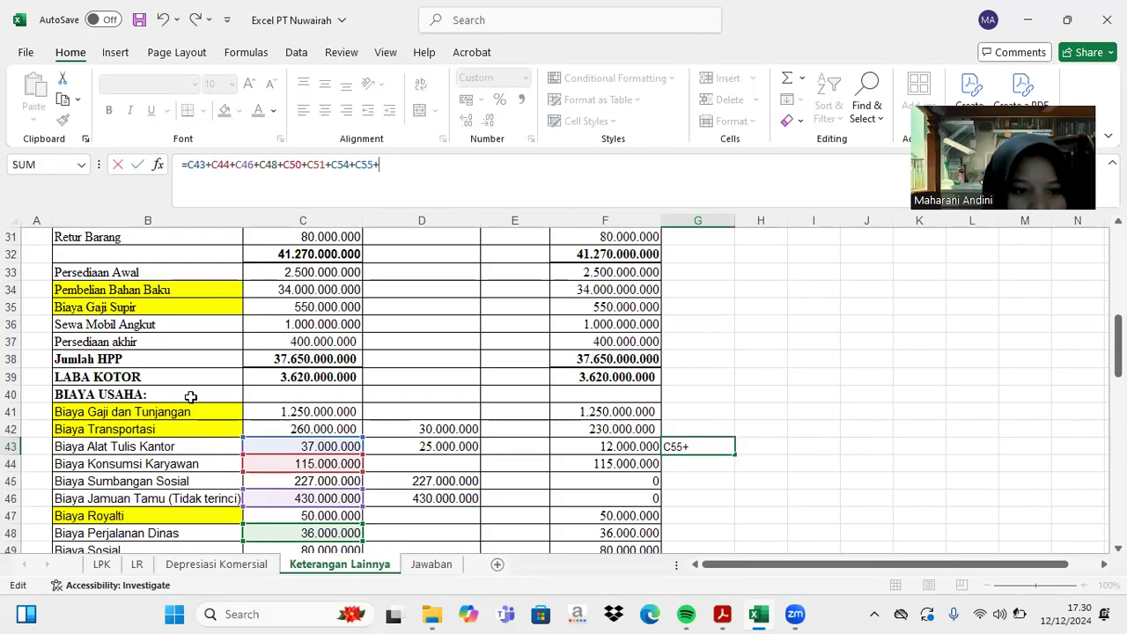
{"action": "scroll", "coordinate": [190, 396], "scroll_direction": "down", "scroll_amount": 2}
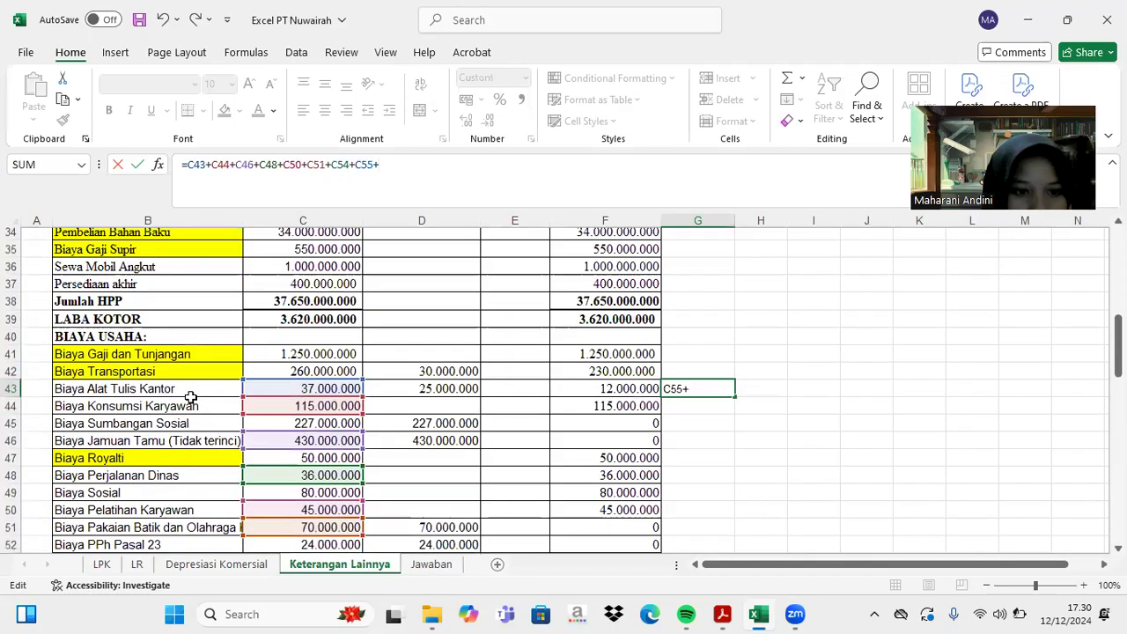
{"action": "scroll", "coordinate": [191, 396], "scroll_direction": "down", "scroll_amount": 2}
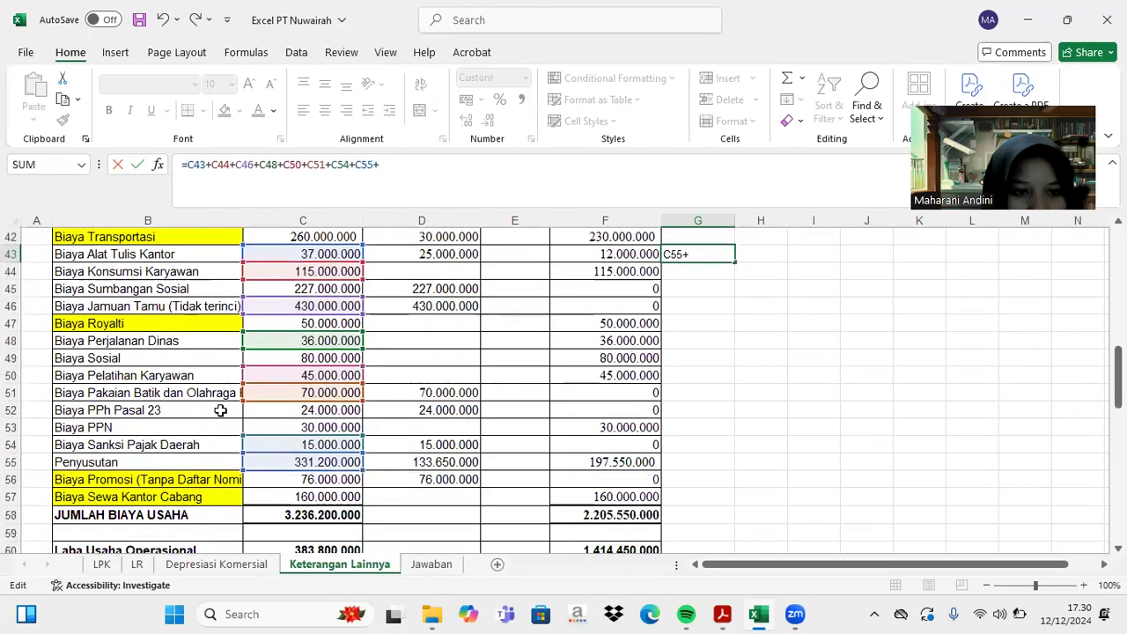
{"action": "left_click", "coordinate": [299, 427]}
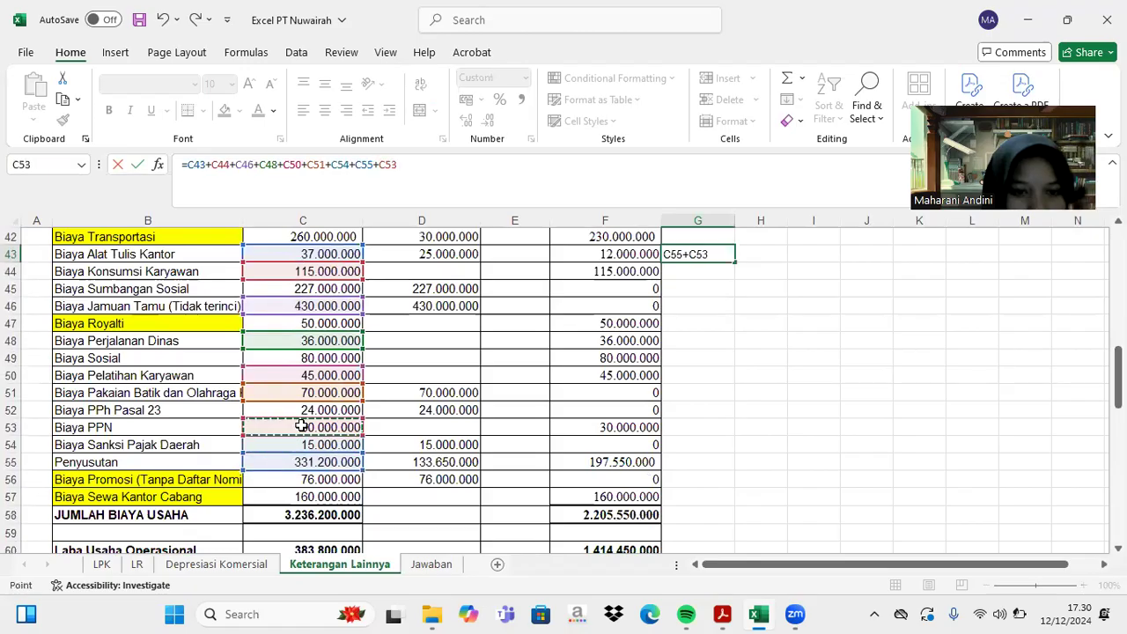
{"action": "type", "text": "+"}
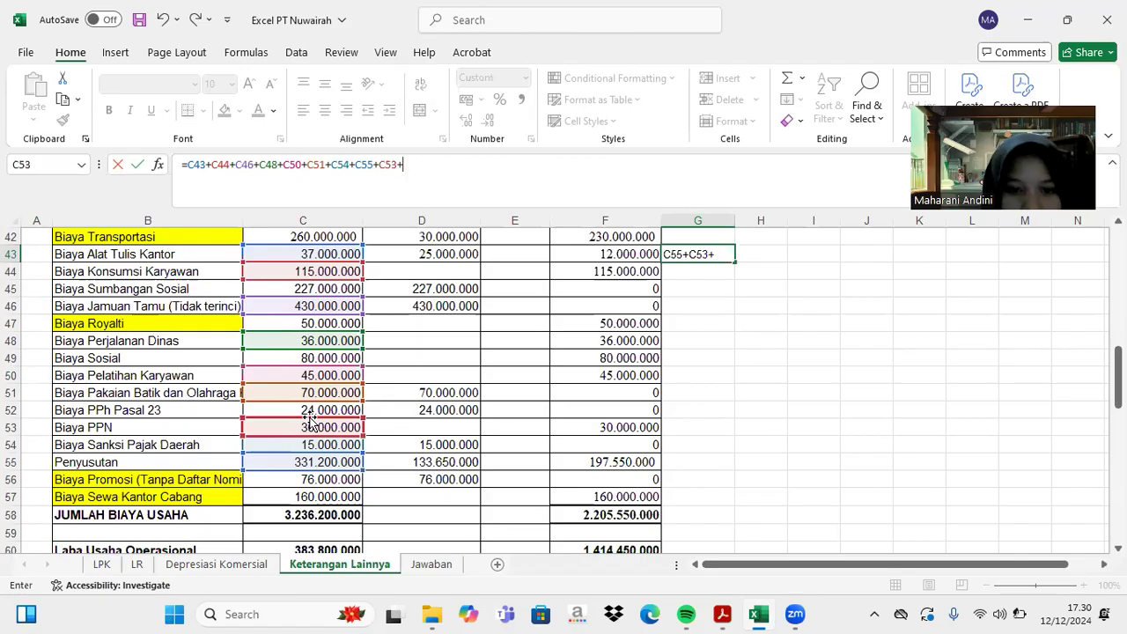
{"action": "left_click", "coordinate": [314, 410]}
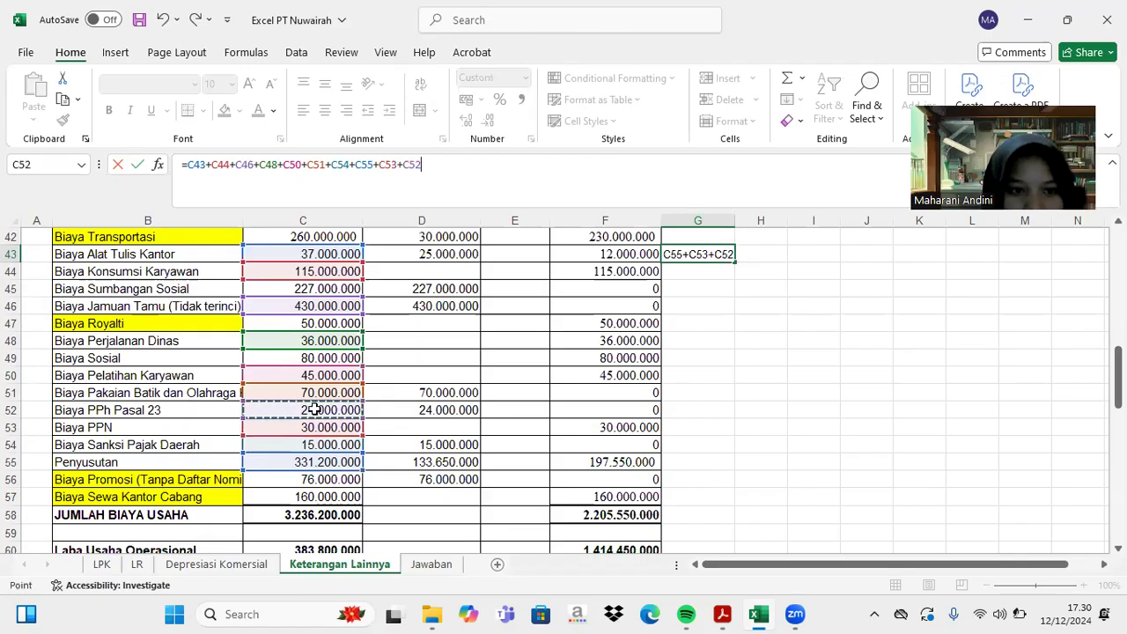
{"action": "key", "text": "Return"}
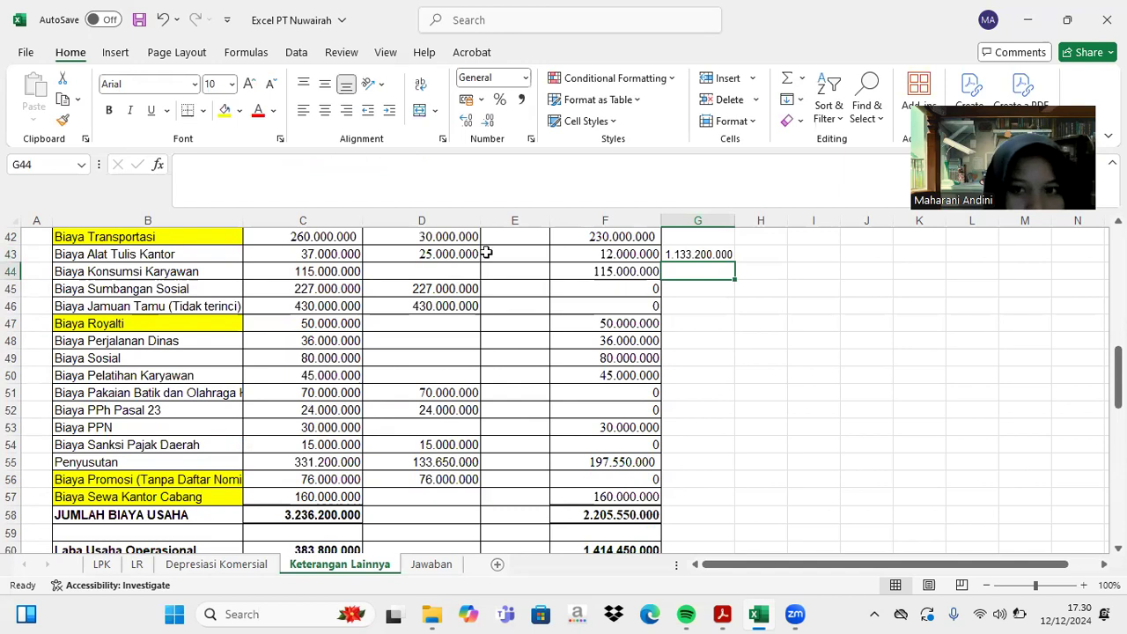
{"action": "left_click", "coordinate": [680, 254]}
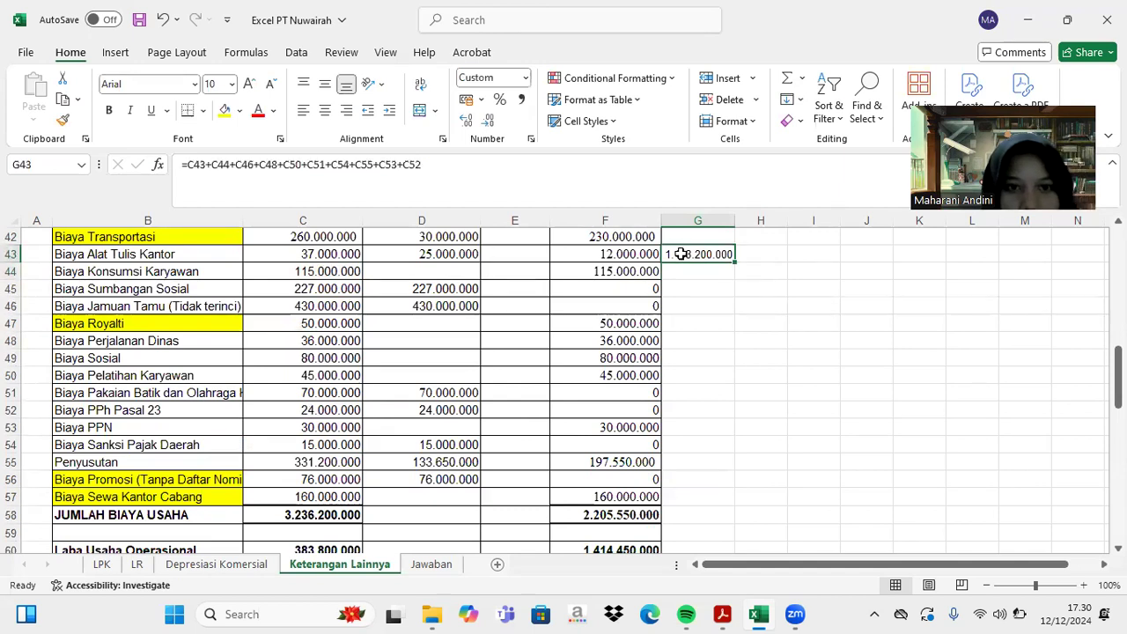
{"action": "left_click", "coordinate": [478, 169]}
{"action": "key", "text": "BackSpace"}
{"action": "key", "text": "BackSpace"}
{"action": "key", "text": "BackSpace"}
{"action": "key", "text": "BackSpace"}
{"action": "key", "text": "BackSpace"}
{"action": "key", "text": "BackSpace"}
{"action": "key", "text": "BackSpace"}
{"action": "key", "text": "BackSpace"}
{"action": "key", "text": "BackSpace"}
{"action": "key", "text": "BackSpace"}
{"action": "key", "text": "BackSpace"}
{"action": "key", "text": "BackSpace"}
{"action": "key", "text": "BackSpace"}
{"action": "key", "text": "BackSpace"}
{"action": "key", "text": "BackSpace"}
{"action": "key", "text": "BackSpace"}
{"action": "key", "text": "BackSpace"}
{"action": "key", "text": "BackSpace"}
{"action": "key", "text": "BackSpace"}
{"action": "key", "text": "BackSpace"}
{"action": "key", "text": "BackSpace"}
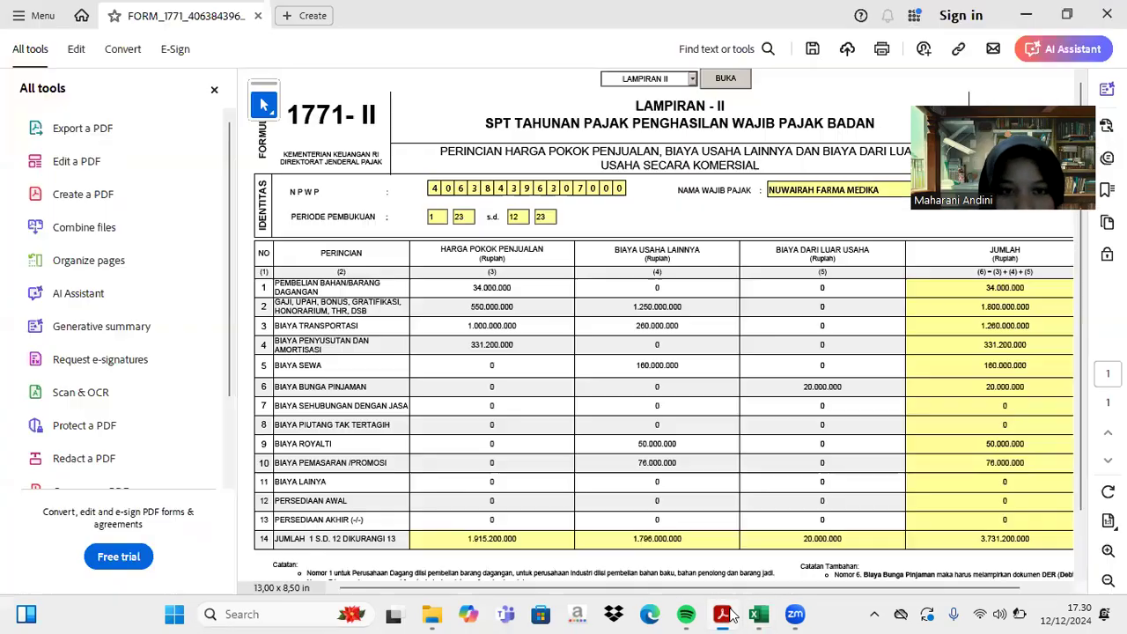
- Enter 1.109.000.000 in row 11 Biaya Lainnya, correcting the mistyped leading digit
{"action": "left_click", "coordinate": [722, 613]}
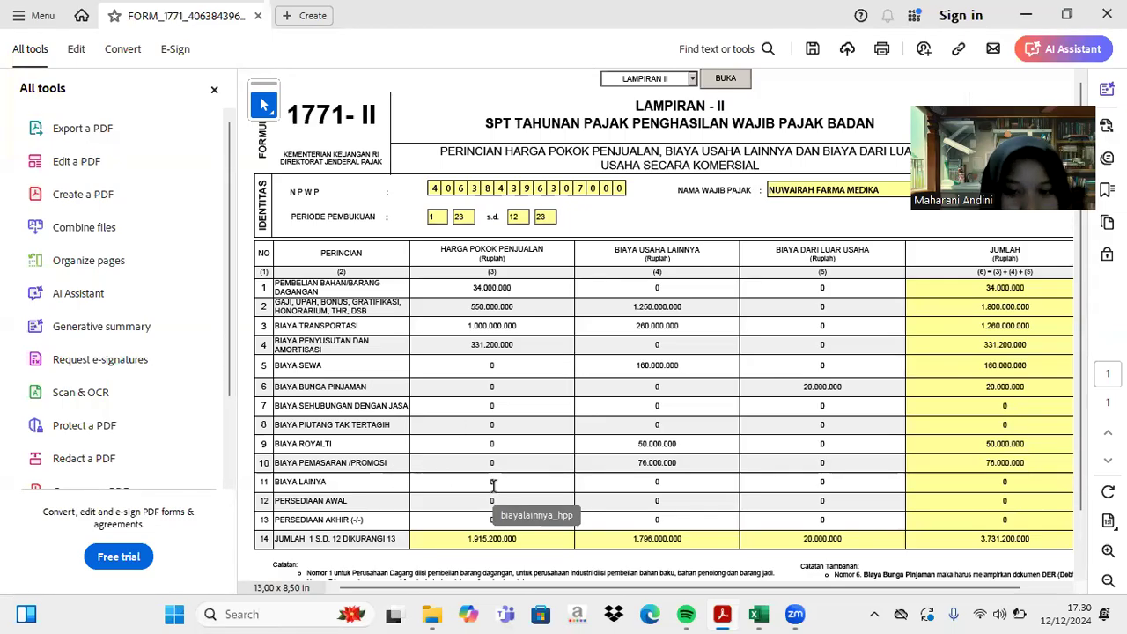
{"action": "left_click", "coordinate": [656, 483]}
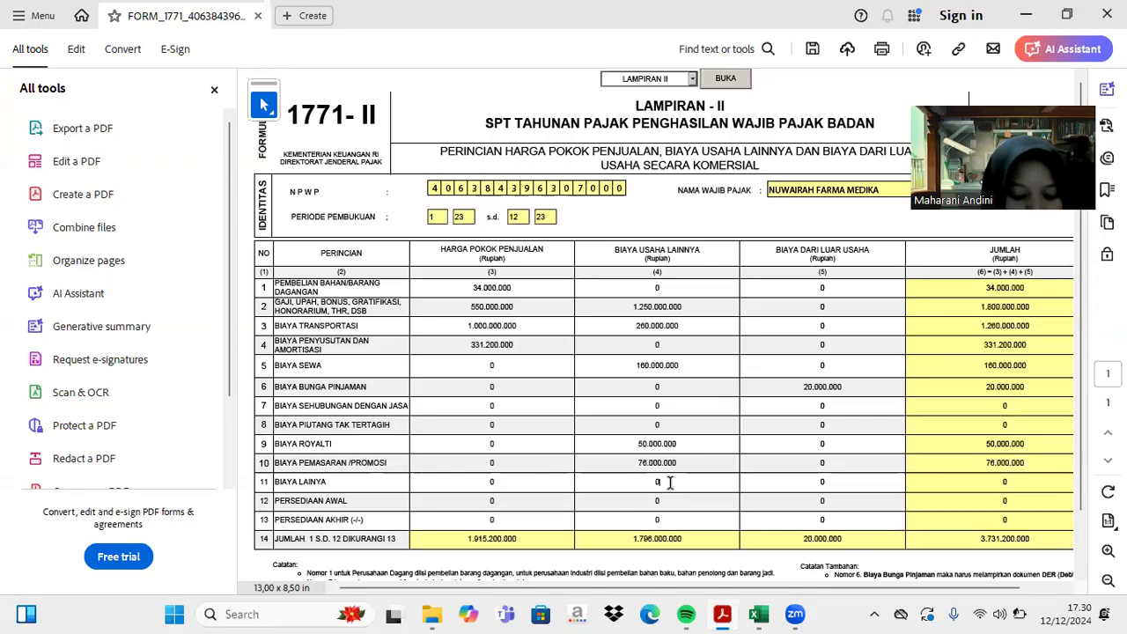
{"action": "type", "text": "11"}
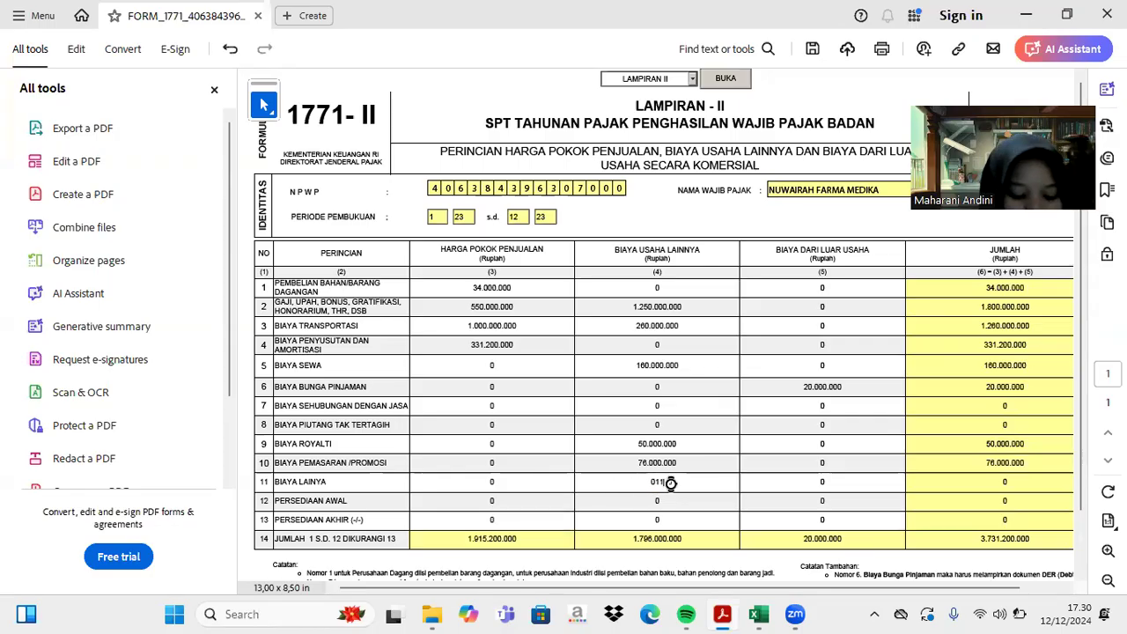
{"action": "type", "text": "090000"}
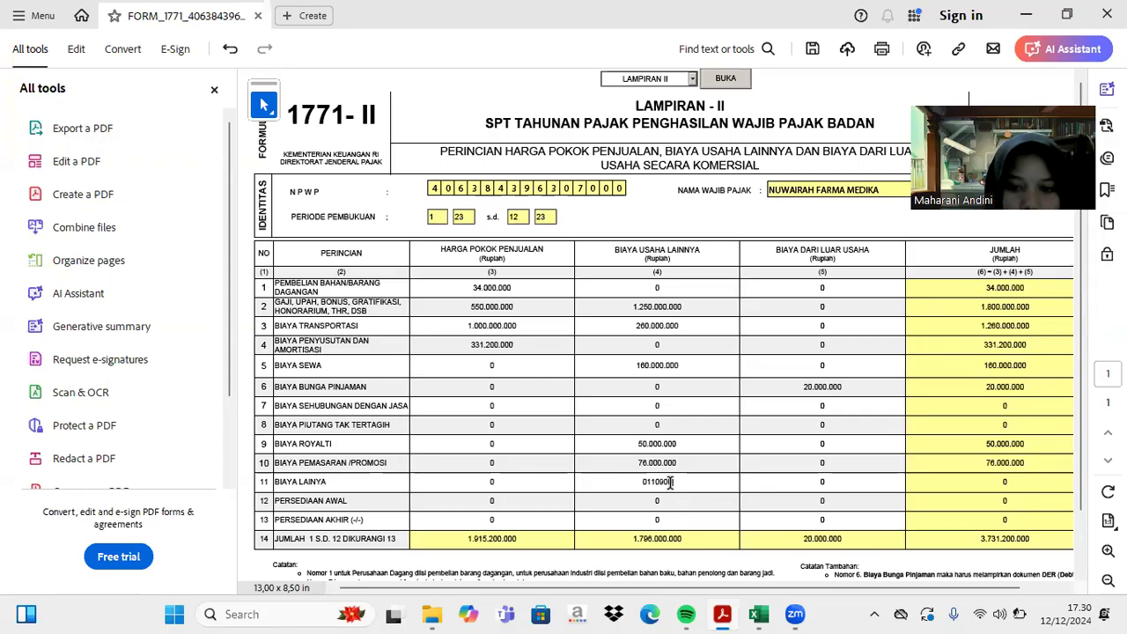
{"action": "type", "text": "00"}
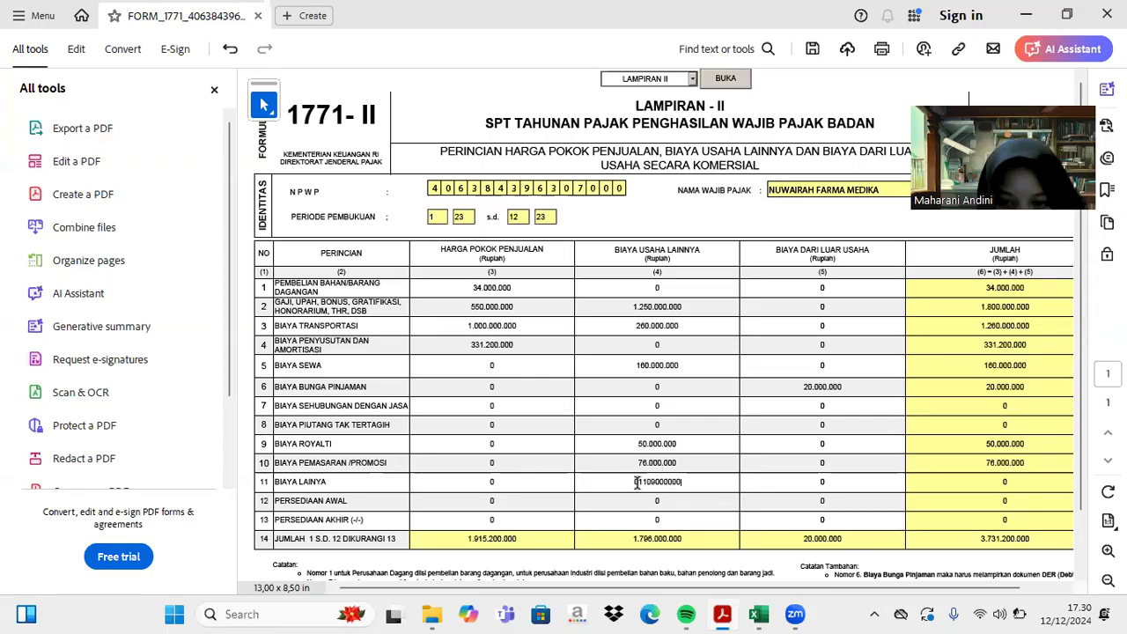
{"action": "left_click", "coordinate": [639, 482]}
{"action": "key", "text": "BackSpace"}
{"action": "type", "text": "1"}
{"action": "key", "text": "Return"}
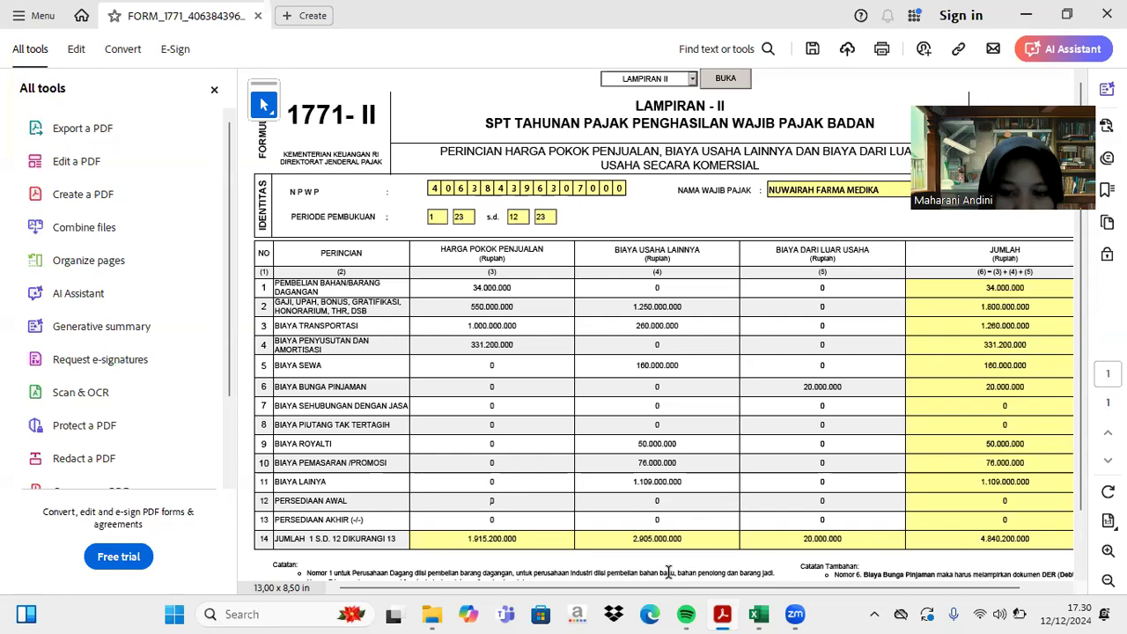
- Check the figures in the Excel workbook and come back to the tax form
{"action": "left_click", "coordinate": [758, 614]}
{"action": "scroll", "coordinate": [524, 407], "scroll_direction": "up", "scroll_amount": 8}
{"action": "scroll", "coordinate": [524, 407], "scroll_direction": "down", "scroll_amount": 2}
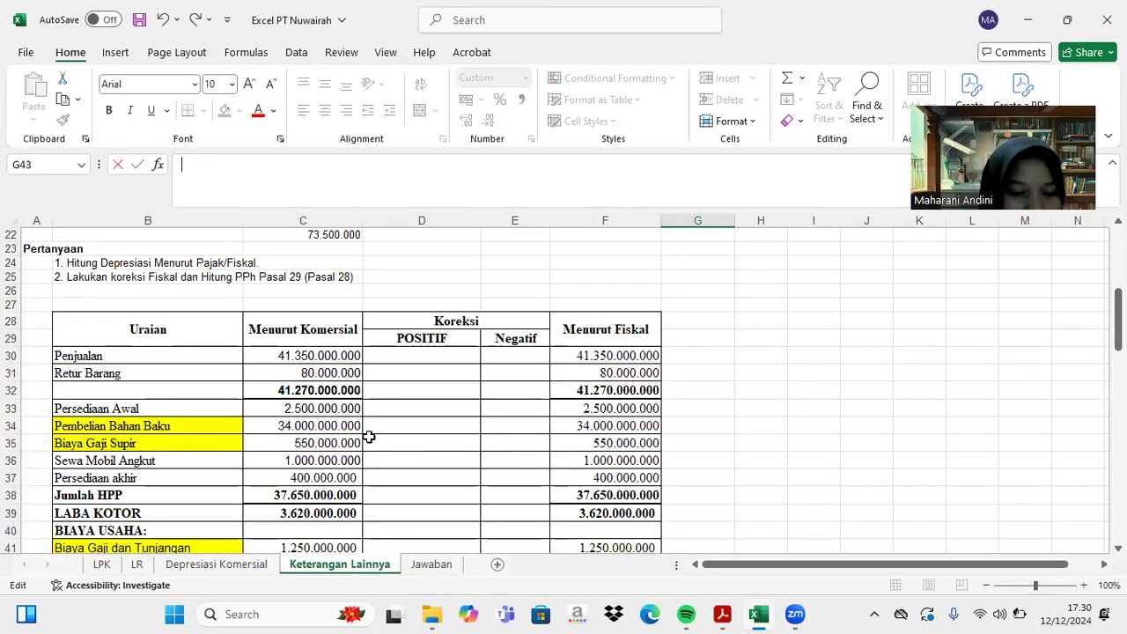
{"action": "left_click", "coordinate": [723, 614]}
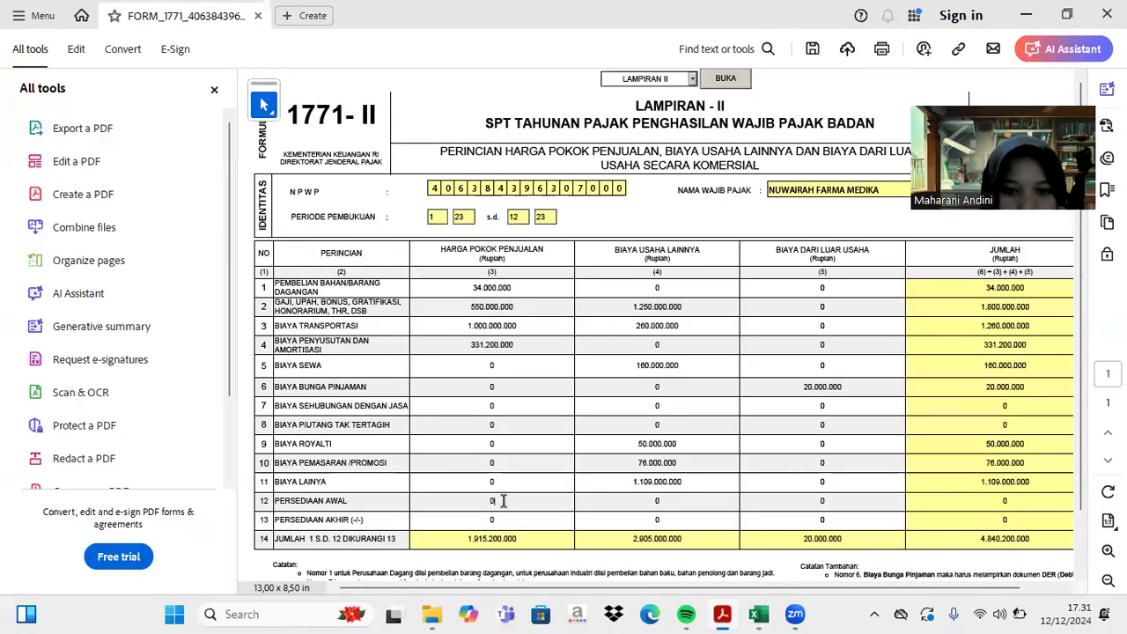
- Replace row 12's 0 with 2.500.000.000 opening inventory, then check closing inventory in Excel C37
{"action": "key", "text": "BackSpace"}
{"action": "type", "text": "2500000000"}
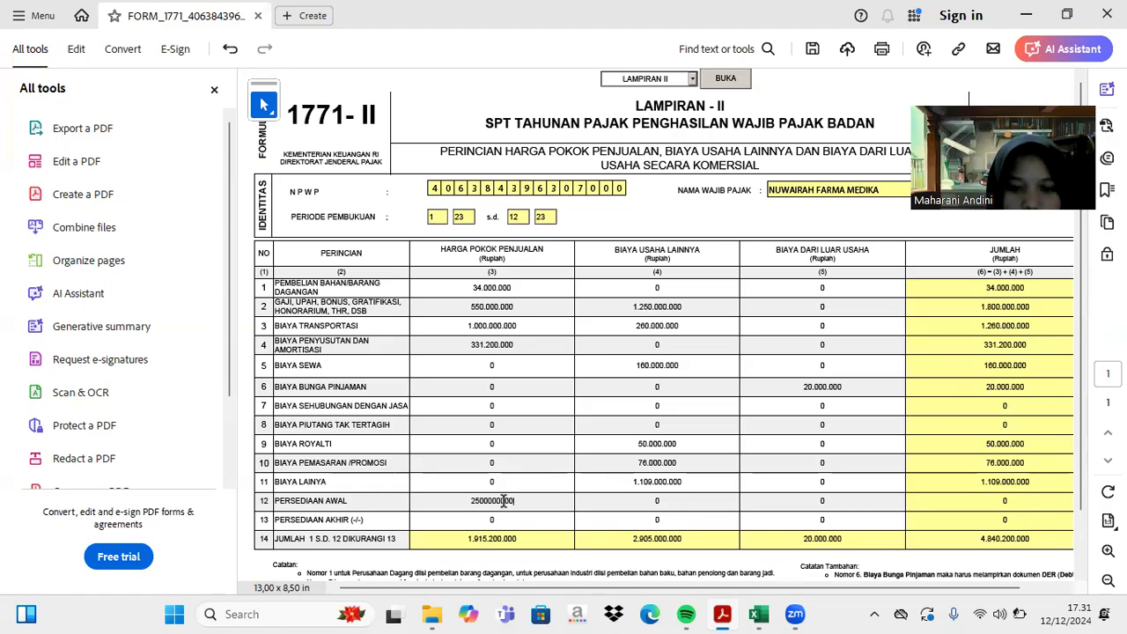
{"action": "key", "text": "Return"}
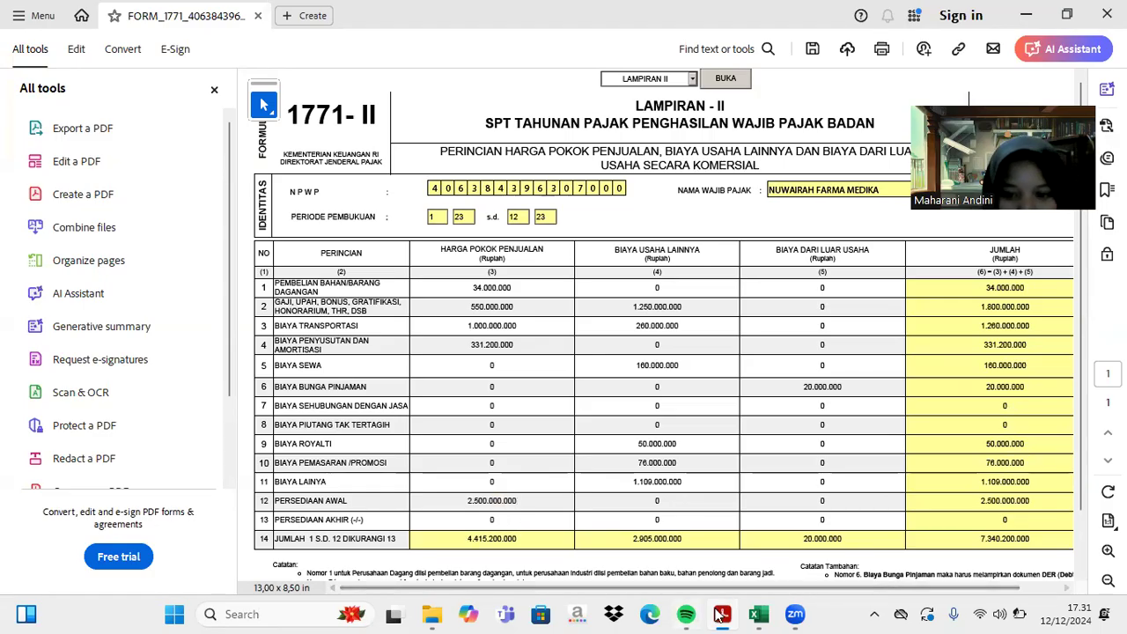
{"action": "left_click", "coordinate": [758, 614]}
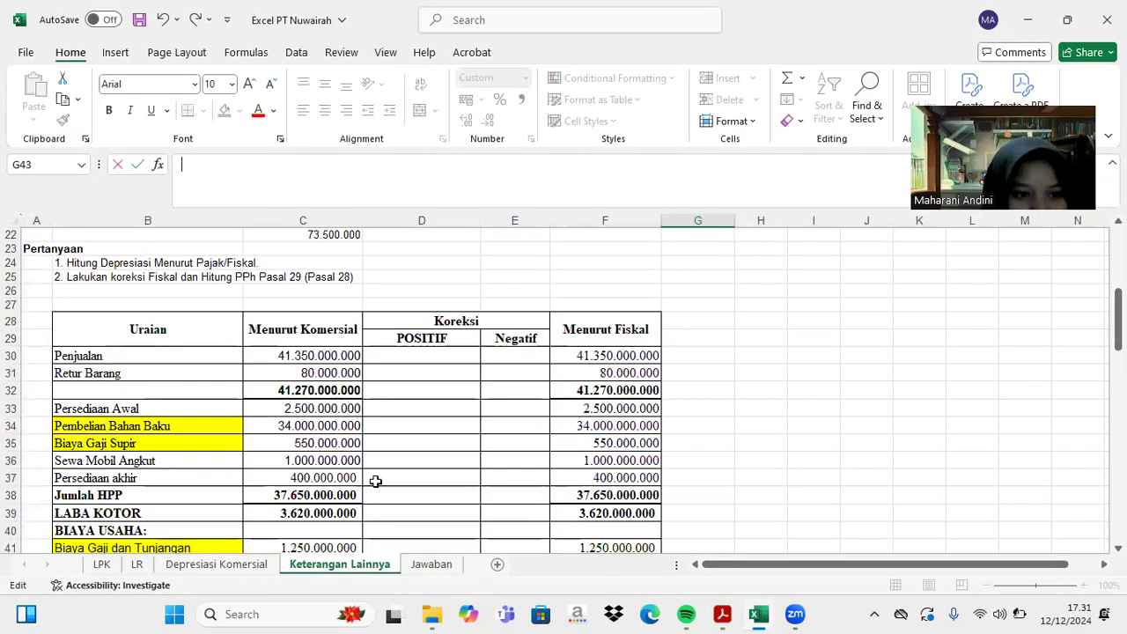
{"action": "scroll", "coordinate": [375, 481], "scroll_direction": "down", "scroll_amount": 1}
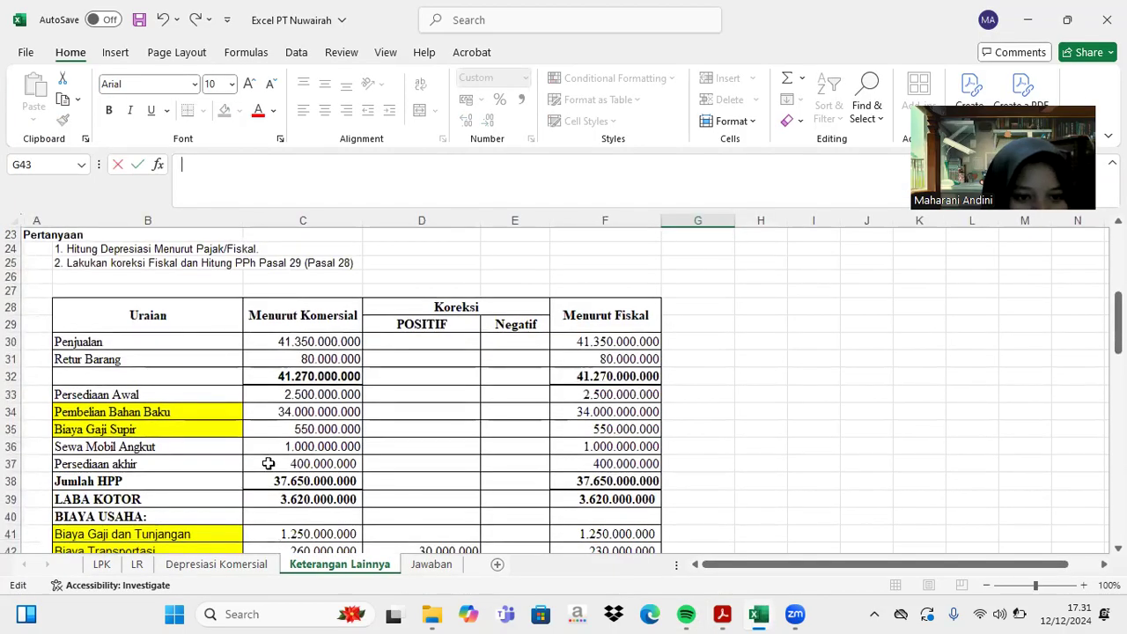
{"action": "left_click", "coordinate": [270, 464]}
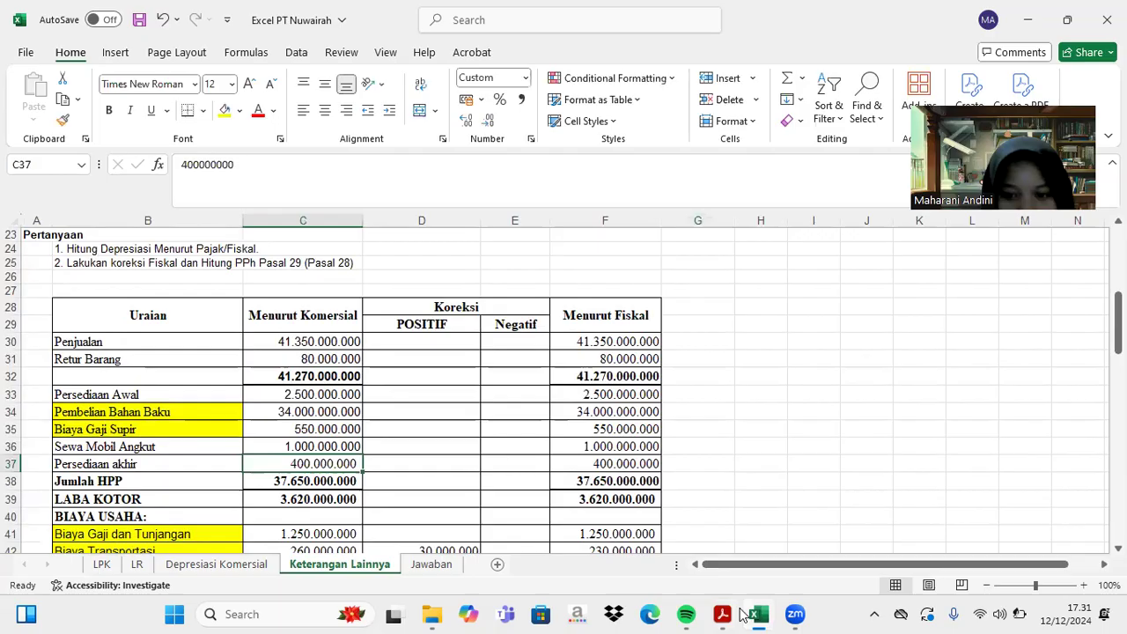
{"action": "left_click", "coordinate": [722, 614]}
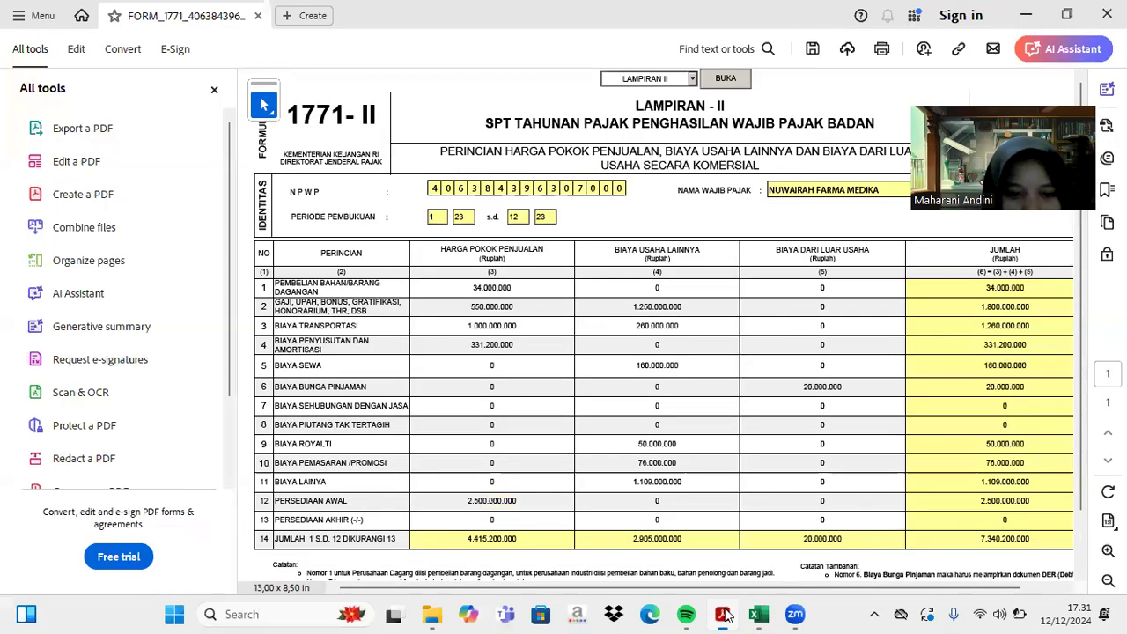
- Enter 400.000.000 as row 13 closing inventory under cost of goods sold
{"action": "left_click", "coordinate": [491, 520]}
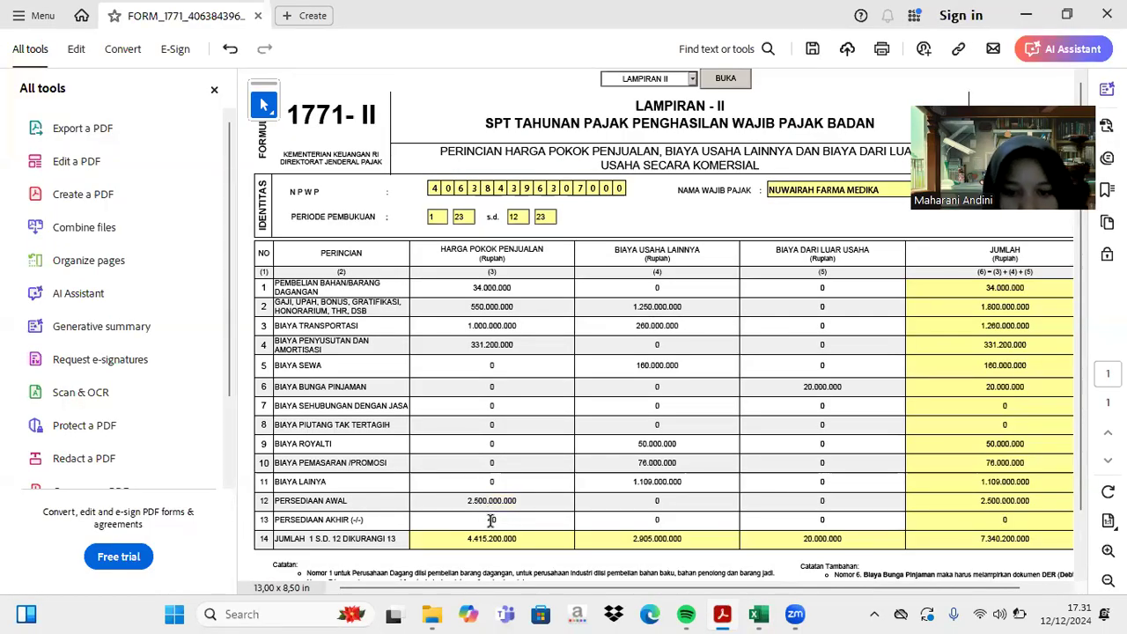
{"action": "type", "text": "400.000"}
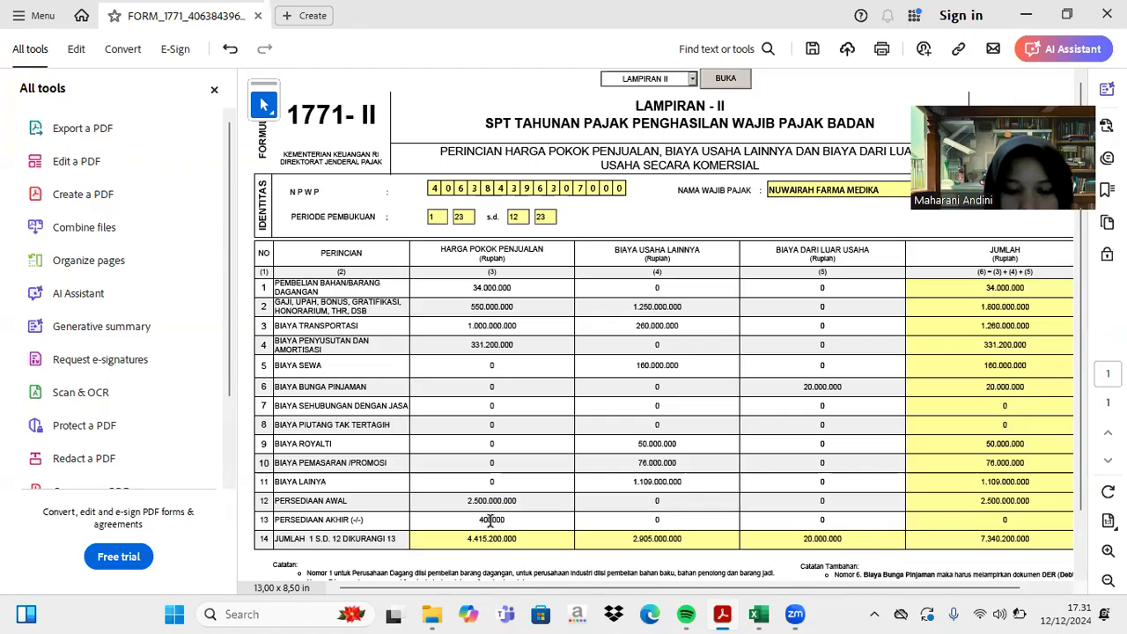
{"action": "type", "text": ".000"}
{"action": "key", "text": "Return"}
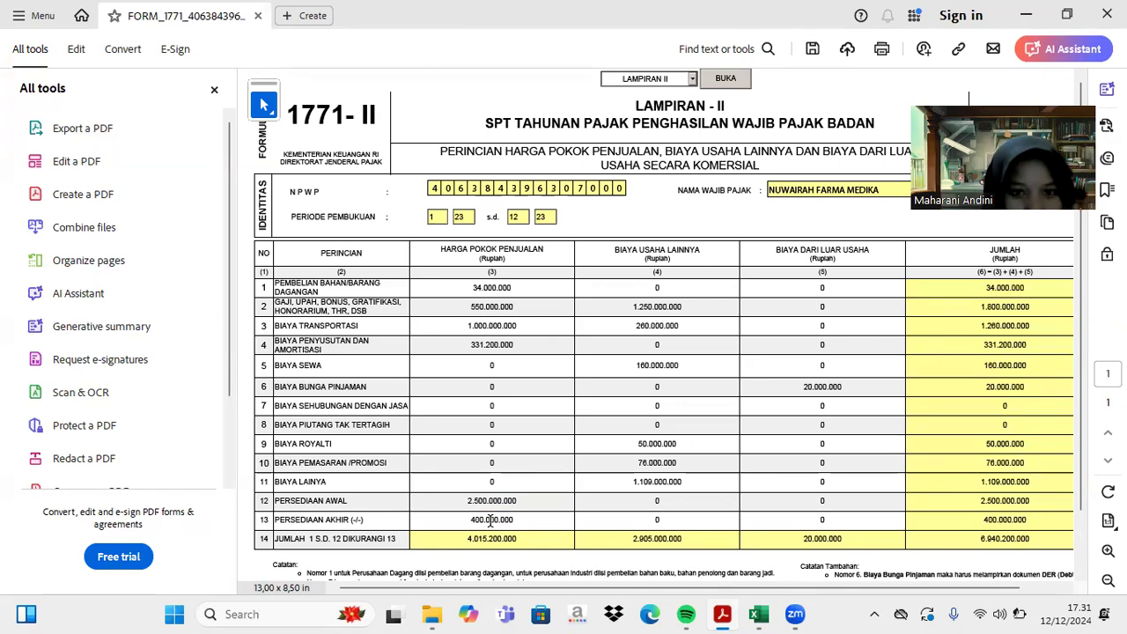
- Move row 4's 331.200.000 depreciation from cost of goods sold to other operating expenses
{"action": "left_click", "coordinate": [519, 344]}
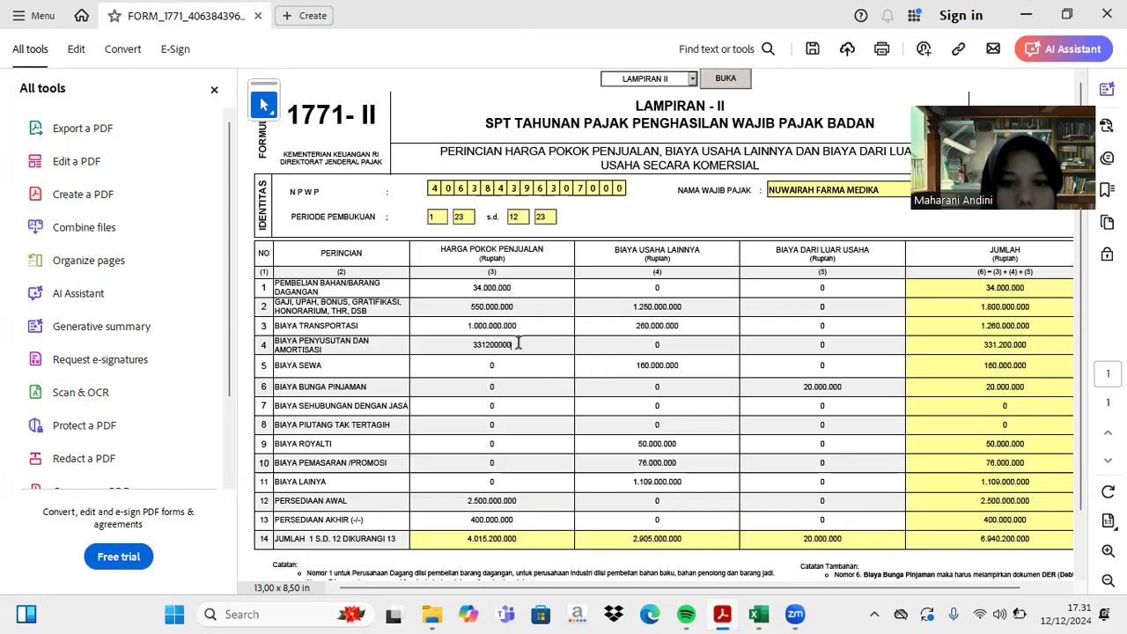
{"action": "key", "text": "BackSpace"}
{"action": "key", "text": "BackSpace"}
{"action": "key", "text": "BackSpace"}
{"action": "key", "text": "BackSpace"}
{"action": "key", "text": "BackSpace"}
{"action": "key", "text": "BackSpace"}
{"action": "key", "text": "BackSpace"}
{"action": "key", "text": "BackSpace"}
{"action": "key", "text": "BackSpace"}
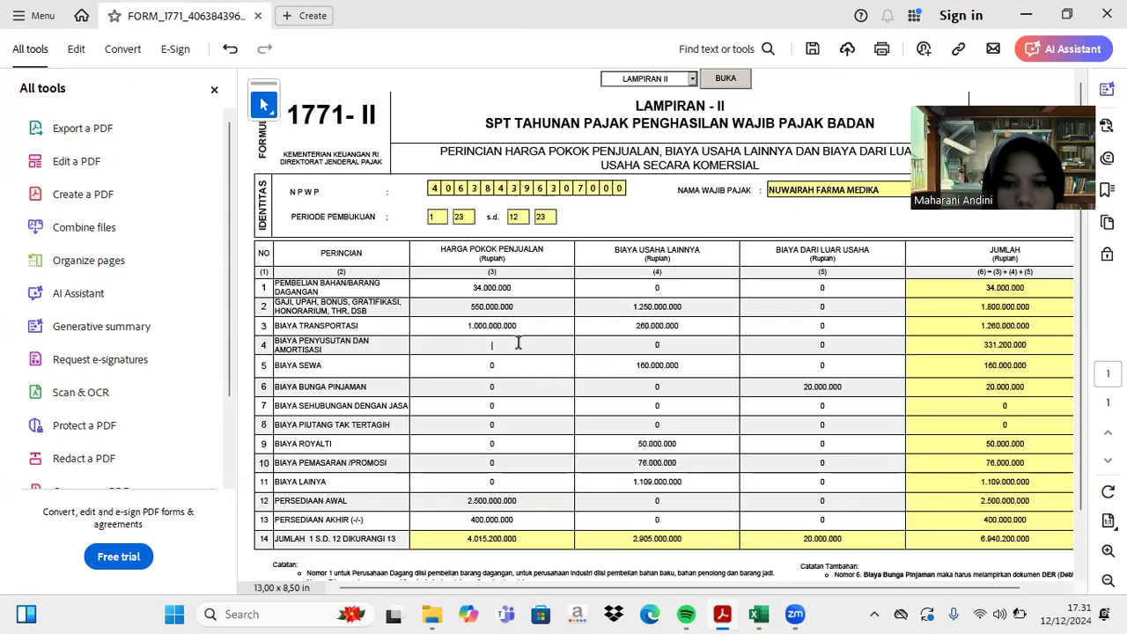
{"action": "left_click", "coordinate": [657, 344]}
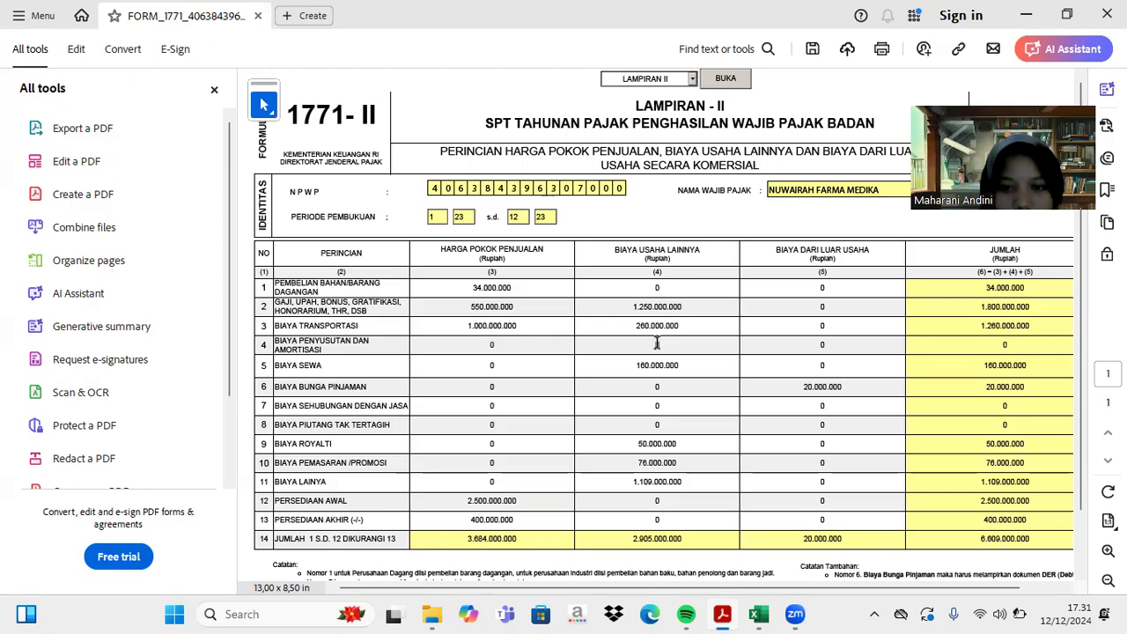
{"action": "type", "text": "331.200."}
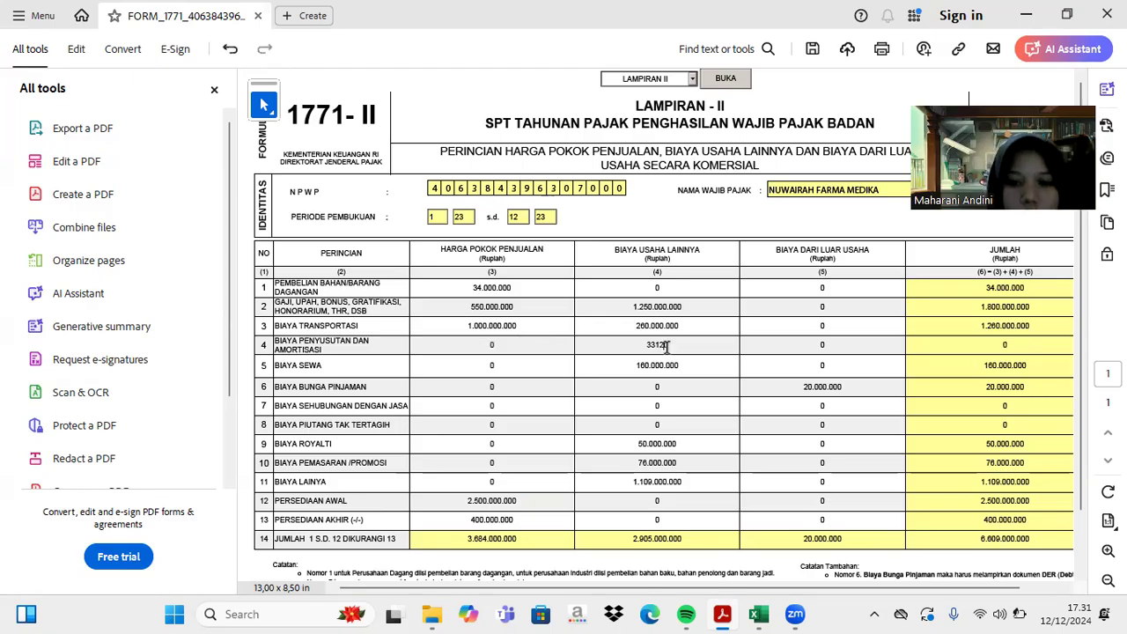
{"action": "type", "text": "000"}
{"action": "key", "text": "Return"}
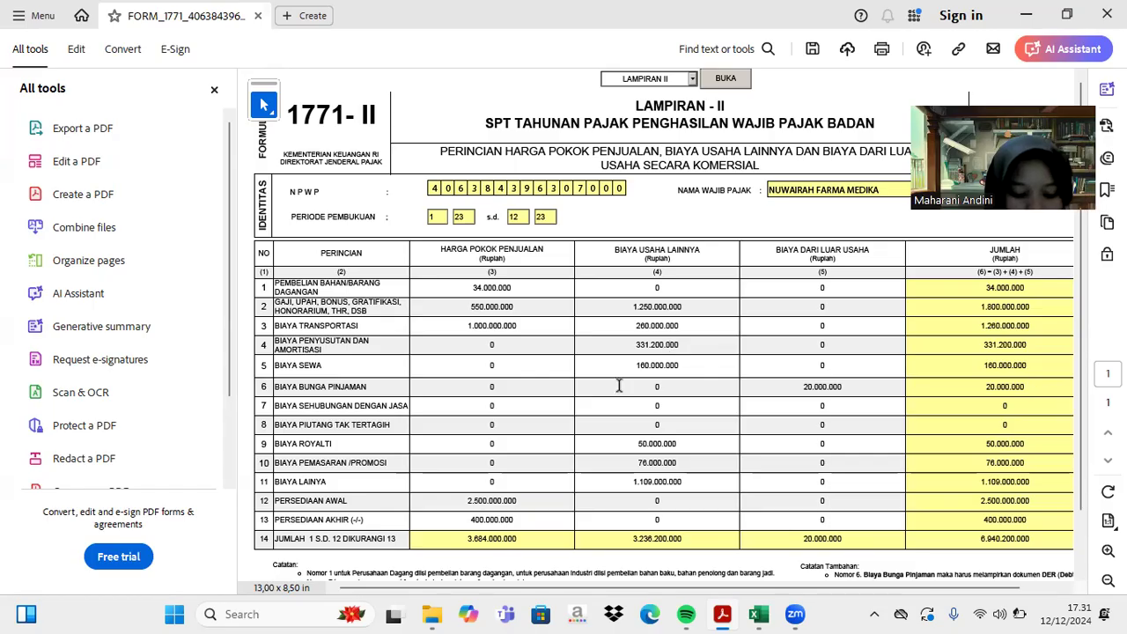
{"action": "left_click", "coordinate": [467, 520]}
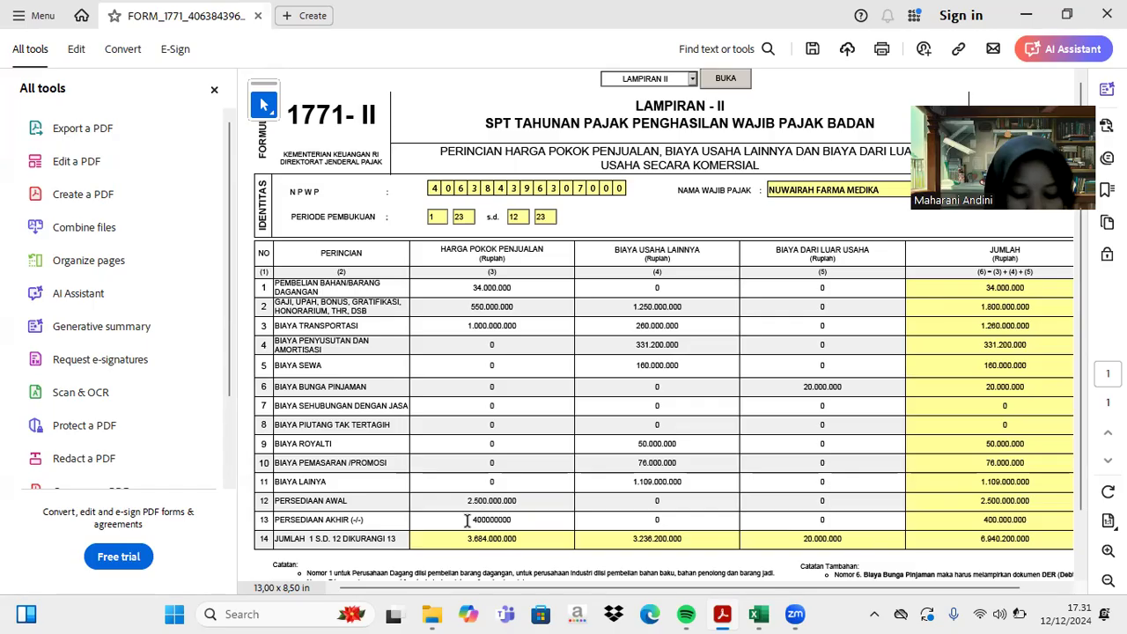
{"action": "scroll", "coordinate": [466, 520], "scroll_direction": "down", "scroll_amount": 1}
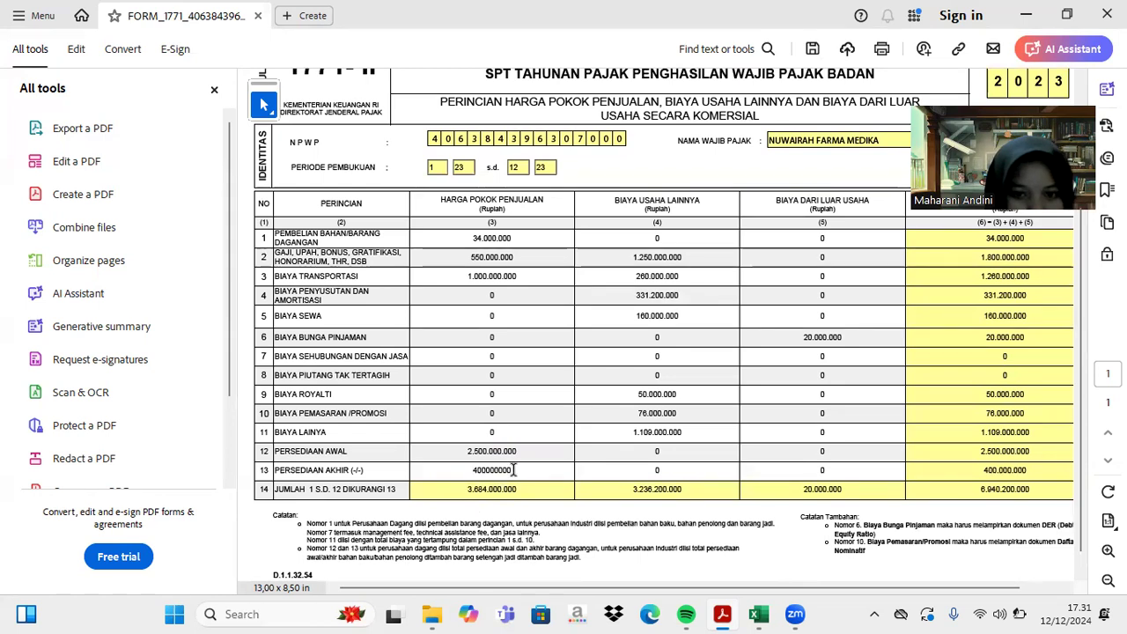
{"action": "key", "text": "Return"}
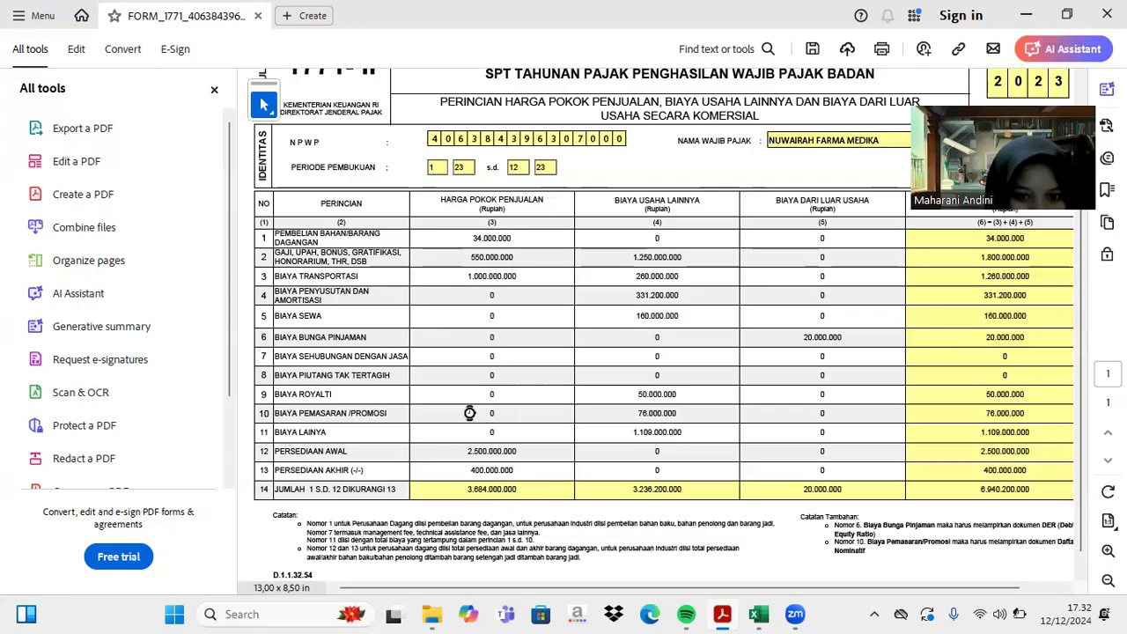
{"action": "left_click", "coordinate": [469, 467]}
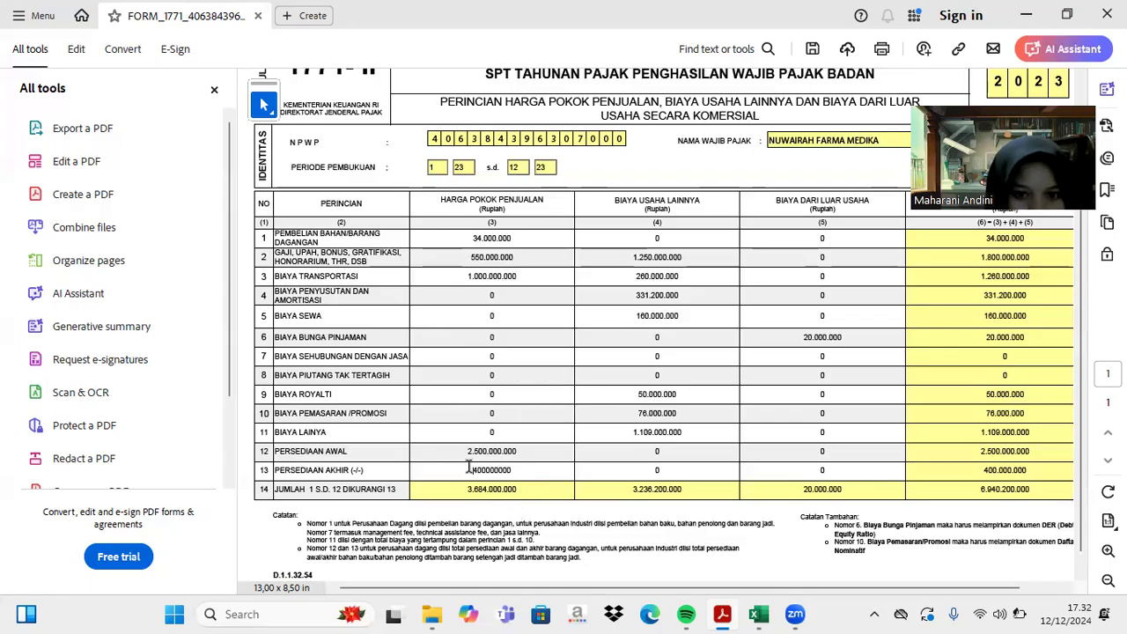
{"action": "type", "text": "-"}
{"action": "key", "text": "Return"}
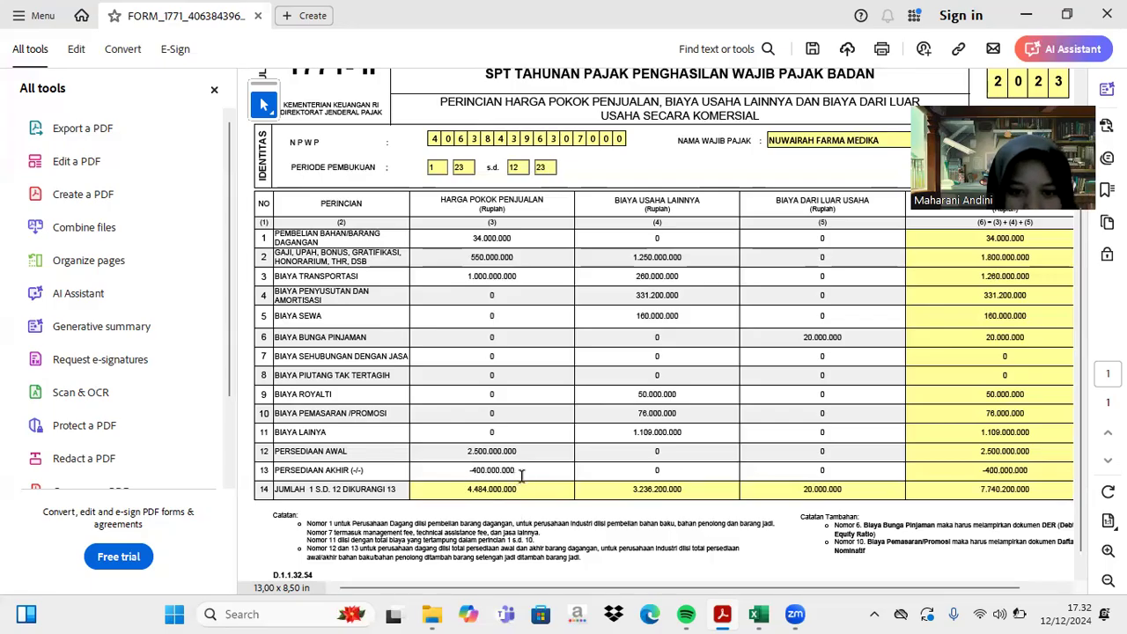
{"action": "left_click", "coordinate": [521, 472]}
{"action": "key", "text": "BackSpace"}
{"action": "key", "text": "BackSpace"}
{"action": "key", "text": "BackSpace"}
{"action": "key", "text": "BackSpace"}
{"action": "key", "text": "BackSpace"}
{"action": "key", "text": "BackSpace"}
{"action": "key", "text": "BackSpace"}
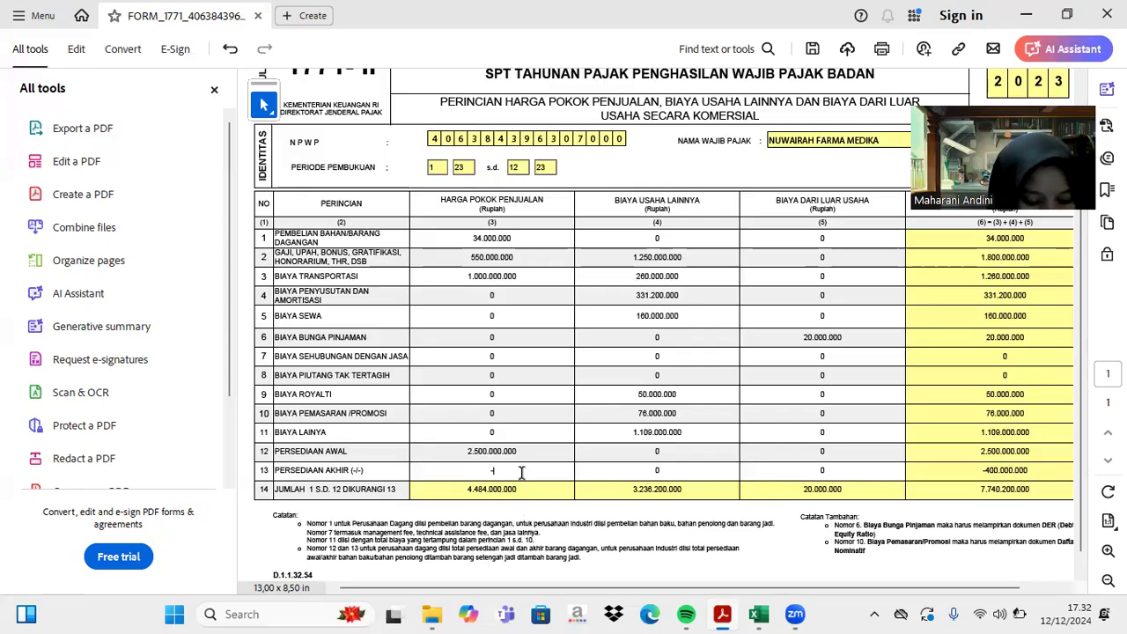
{"action": "key", "text": "BackSpace"}
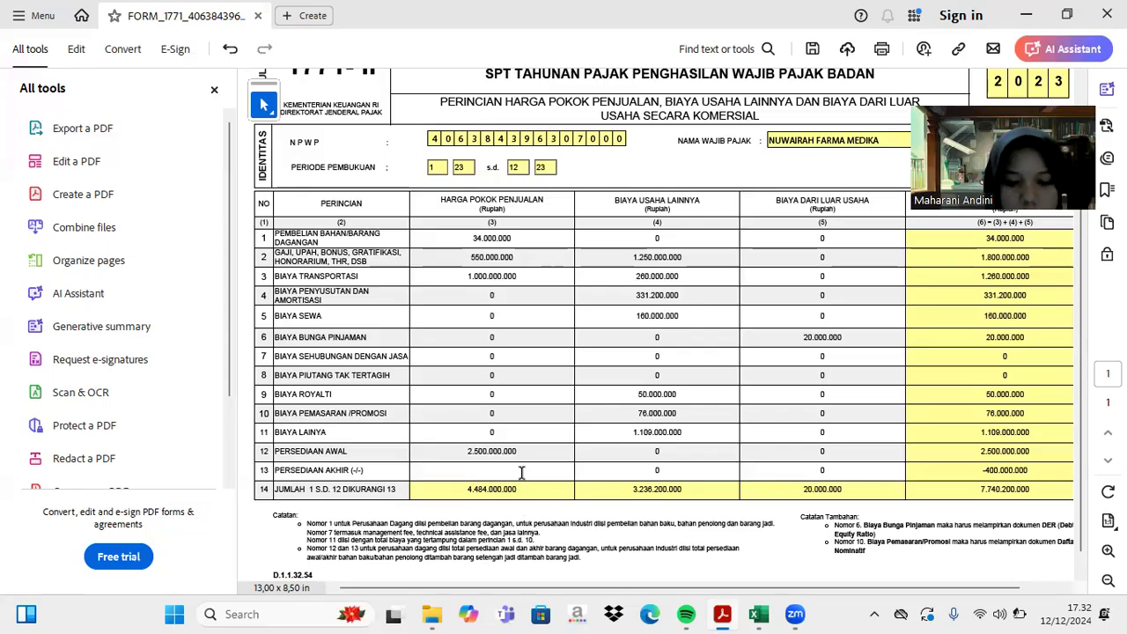
{"action": "type", "text": "400.000.000"}
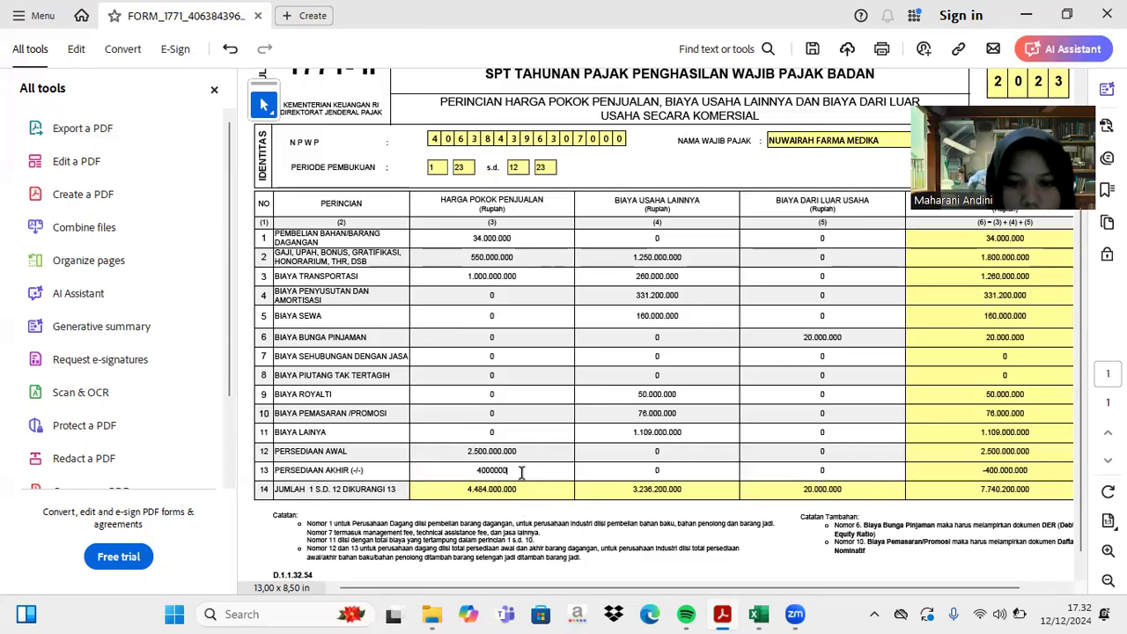
{"action": "key", "text": "Return"}
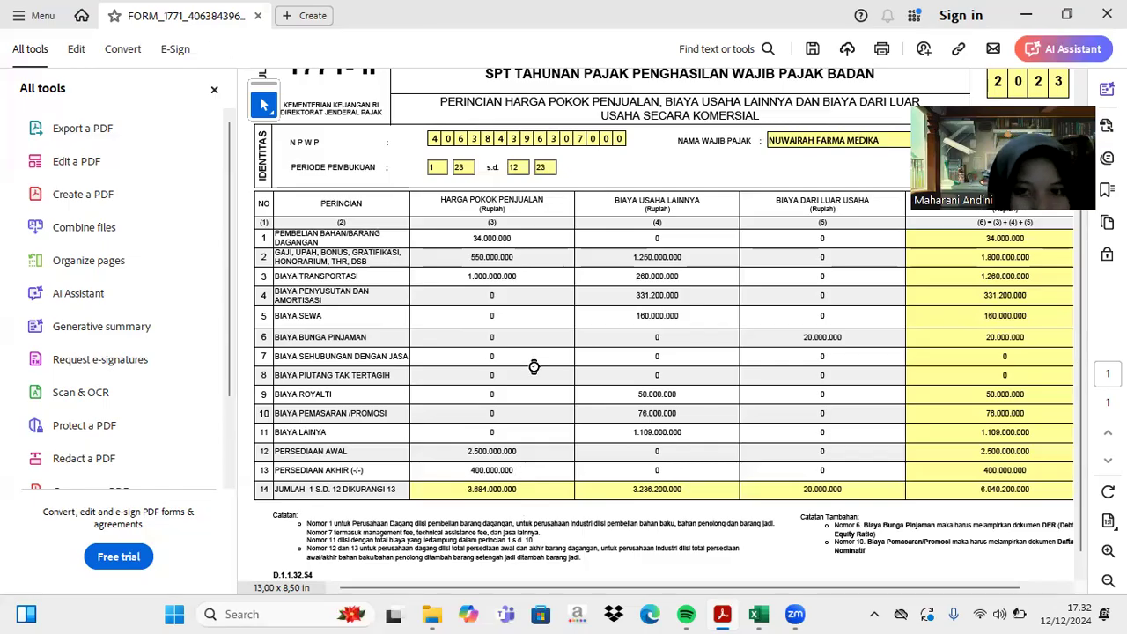
{"action": "left_click", "coordinate": [523, 239]}
{"action": "type", "text": "000"}
{"action": "key", "text": "Return"}
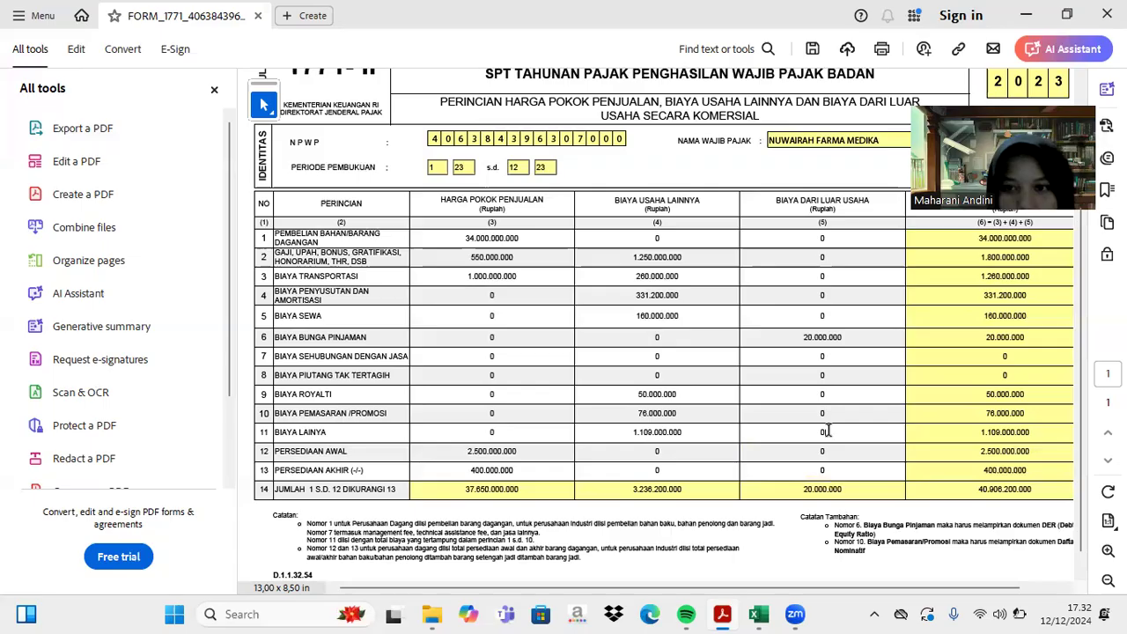
{"action": "left_click", "coordinate": [759, 614]}
{"action": "scroll", "coordinate": [707, 448], "scroll_direction": "down", "scroll_amount": 13}
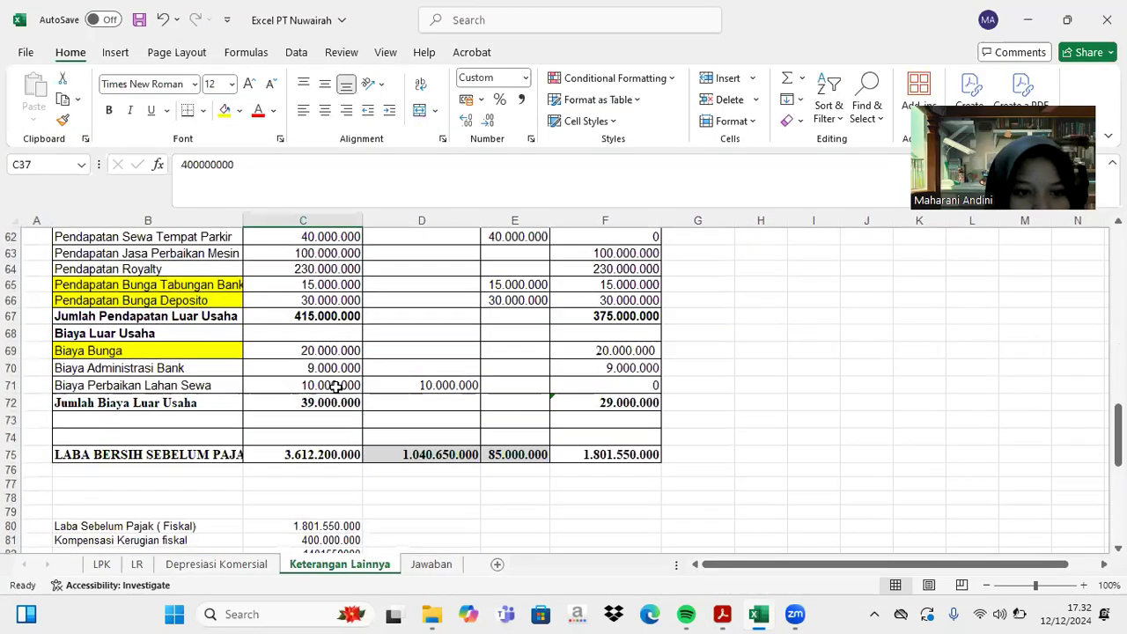
{"action": "left_click", "coordinate": [219, 368]}
{"action": "left_click", "coordinate": [211, 388]}
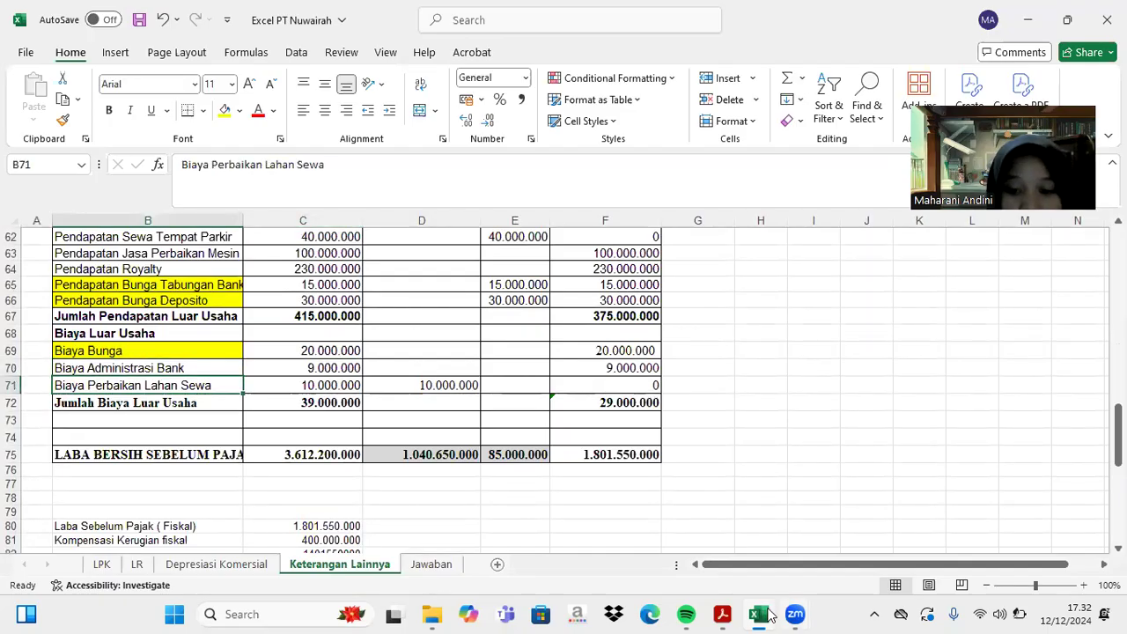
{"action": "left_click", "coordinate": [720, 614]}
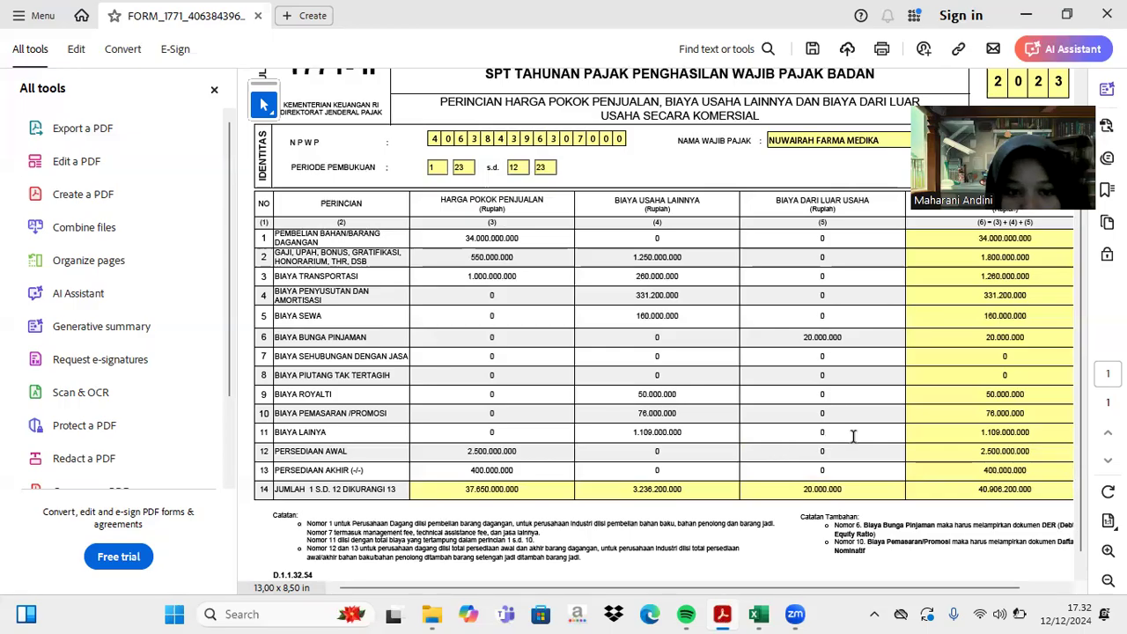
- Replace the 0 in row 11's non-operating expense field with 19.000.000
{"action": "key", "text": "BackSpace"}
{"action": "type", "text": "1900000"}
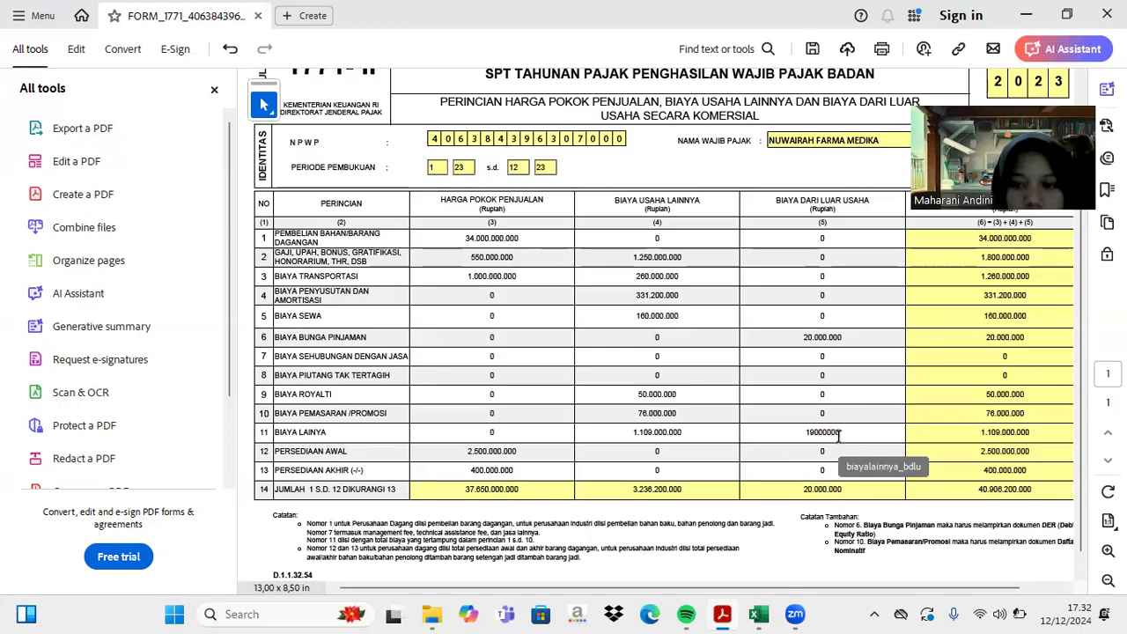
{"action": "key", "text": "Return"}
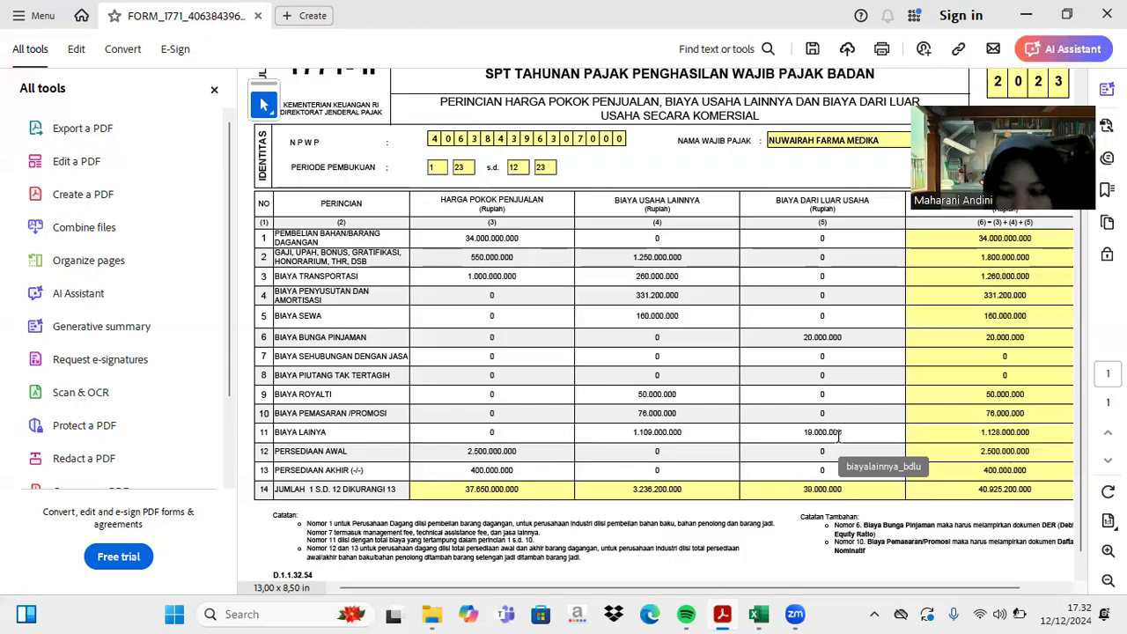
{"action": "scroll", "coordinate": [839, 434], "scroll_direction": "up", "scroll_amount": 1}
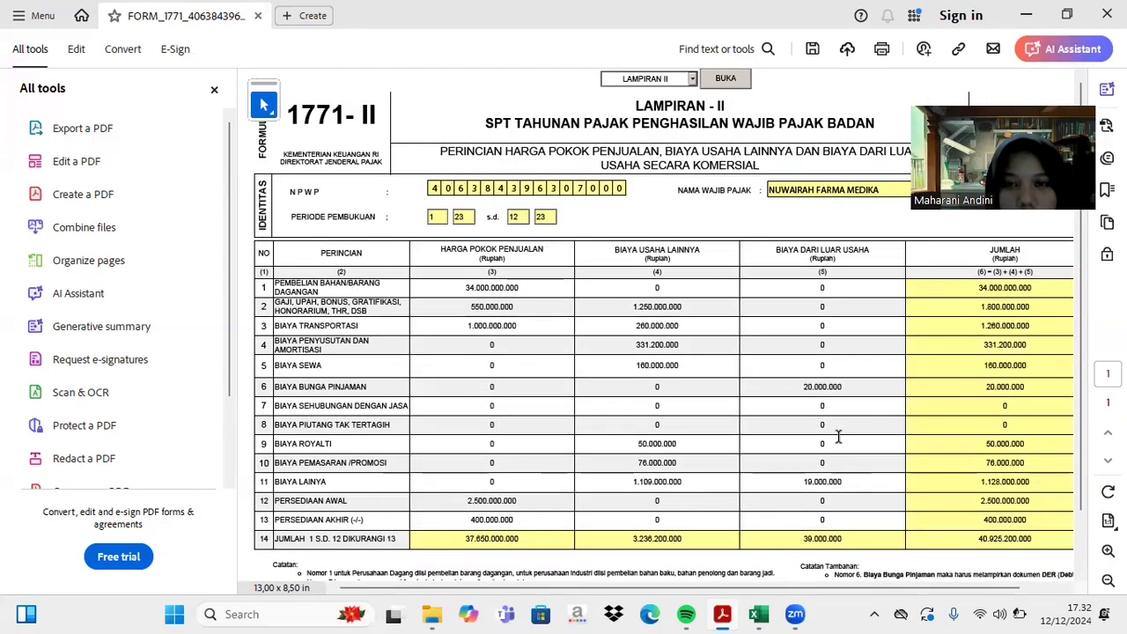
- Open the LAMPIRAN I page from the form's attachment list
{"action": "left_click", "coordinate": [692, 79]}
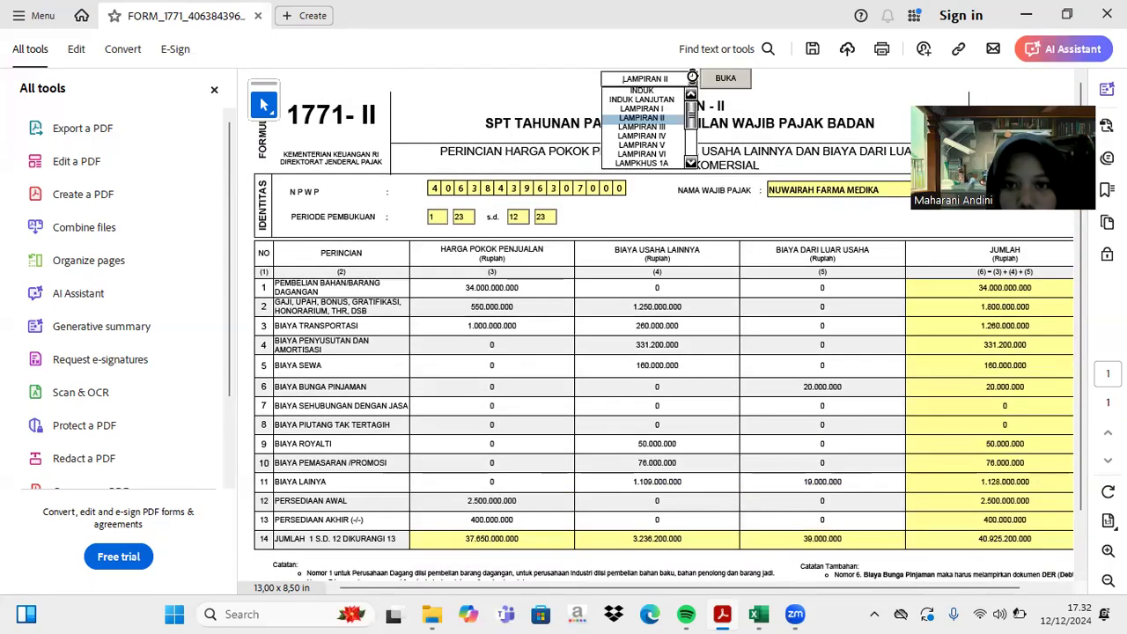
{"action": "left_click", "coordinate": [669, 90]}
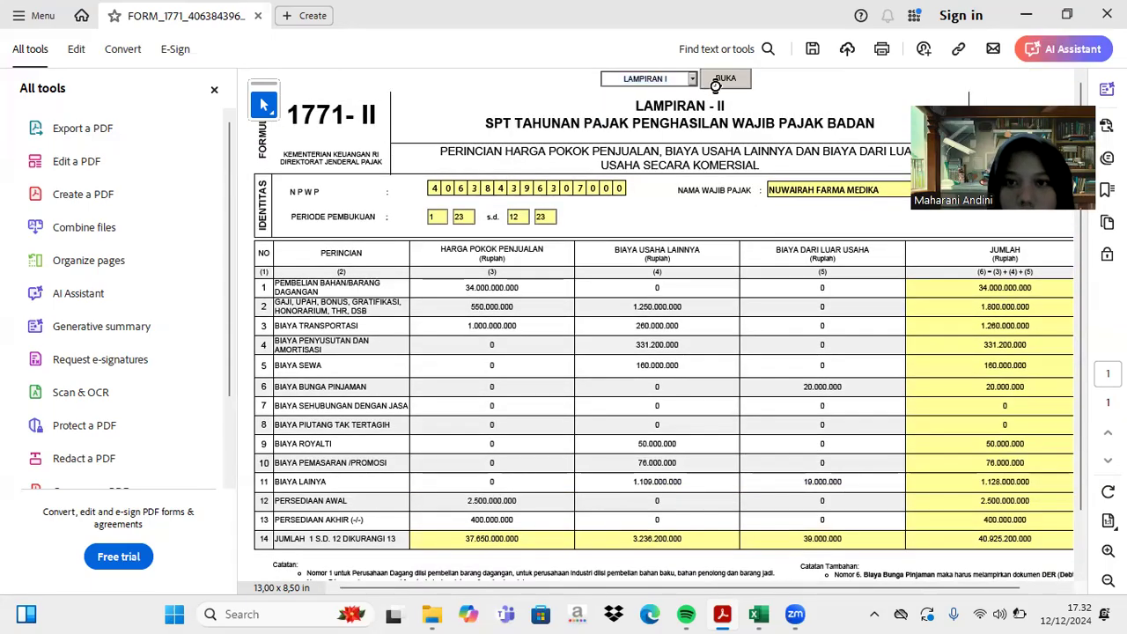
{"action": "left_click", "coordinate": [724, 78]}
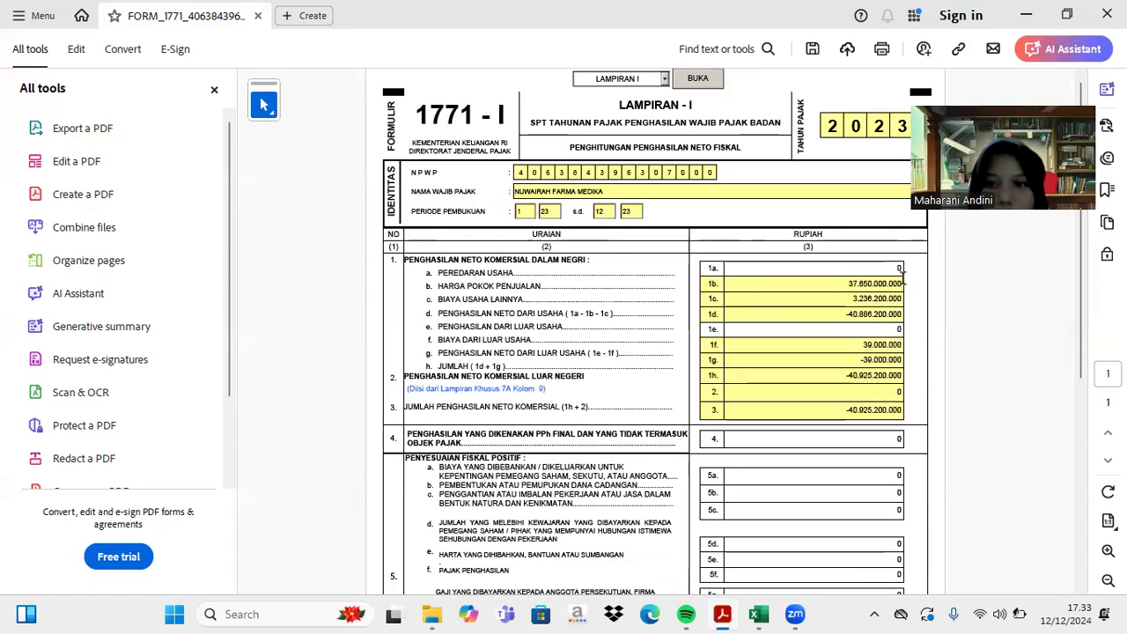
- Bring up the Penjualan rows in the Excel workbook
{"action": "left_click", "coordinate": [762, 614]}
{"action": "scroll", "coordinate": [568, 368], "scroll_direction": "up", "scroll_amount": 17}
{"action": "scroll", "coordinate": [569, 368], "scroll_direction": "down", "scroll_amount": 3}
{"action": "scroll", "coordinate": [569, 368], "scroll_direction": "down", "scroll_amount": 1}
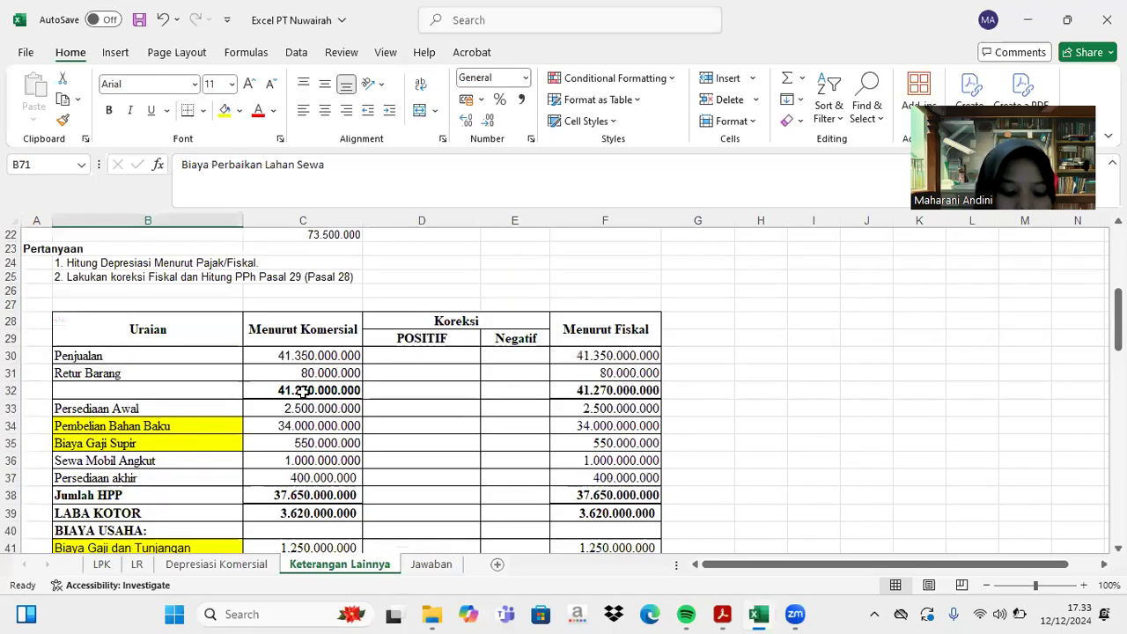
- Return to the Lampiran I form in Acrobat
{"action": "left_click", "coordinate": [722, 613]}
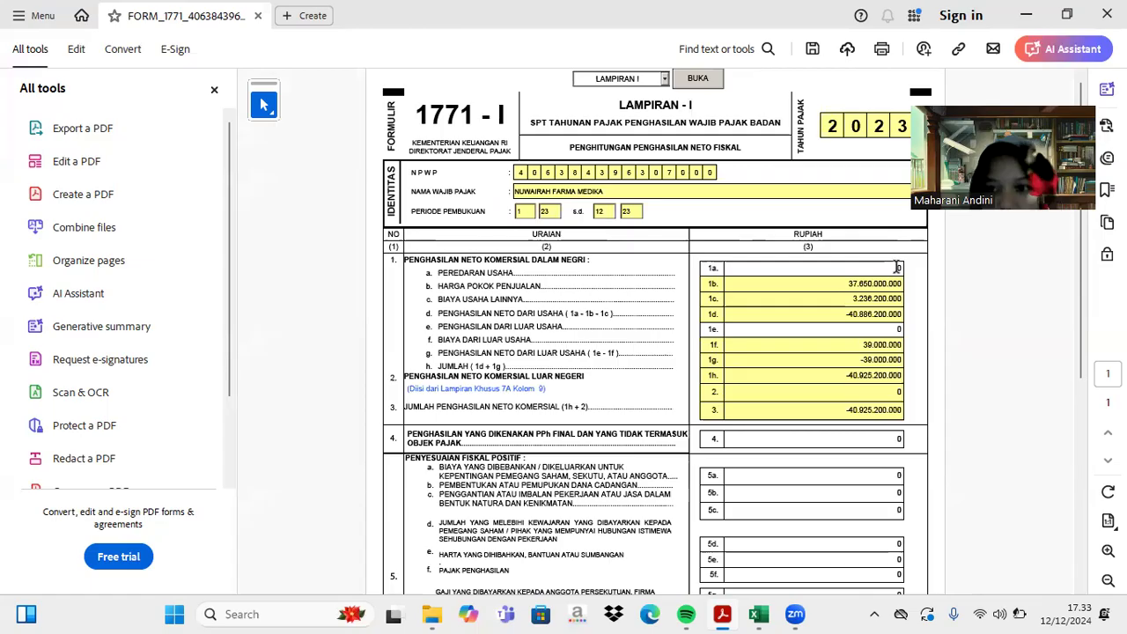
- Enter 41.270.000.000 gross revenue in field 1a, making net income 344.800.000, then return to Excel
{"action": "scroll", "coordinate": [900, 267], "scroll_direction": "up", "scroll_amount": 2}
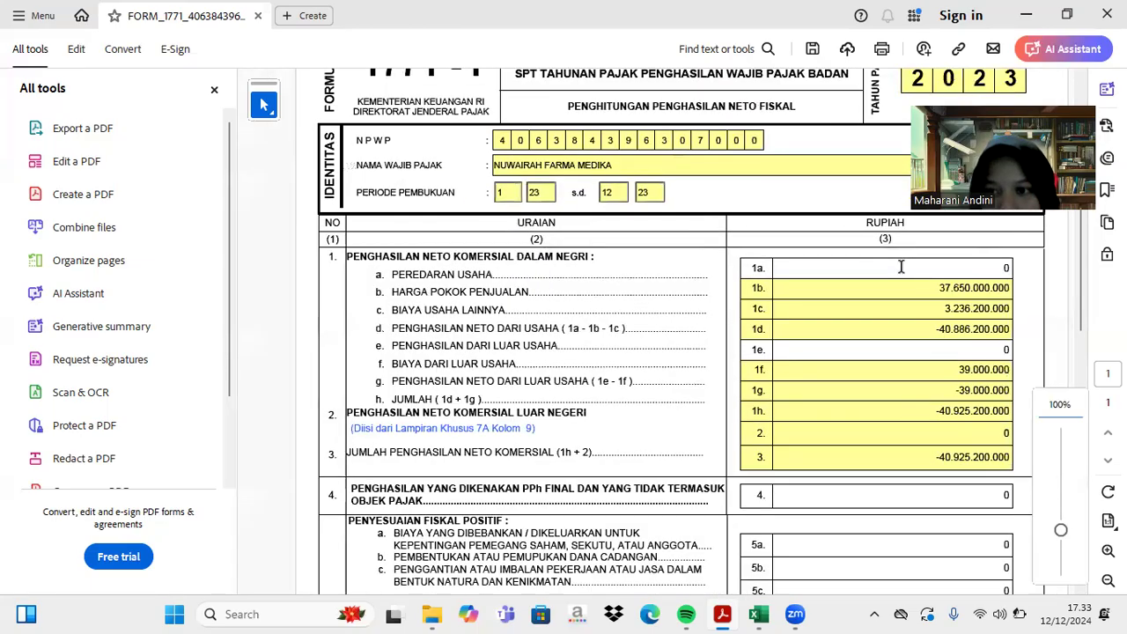
{"action": "scroll", "coordinate": [986, 273], "scroll_direction": "up", "scroll_amount": 1}
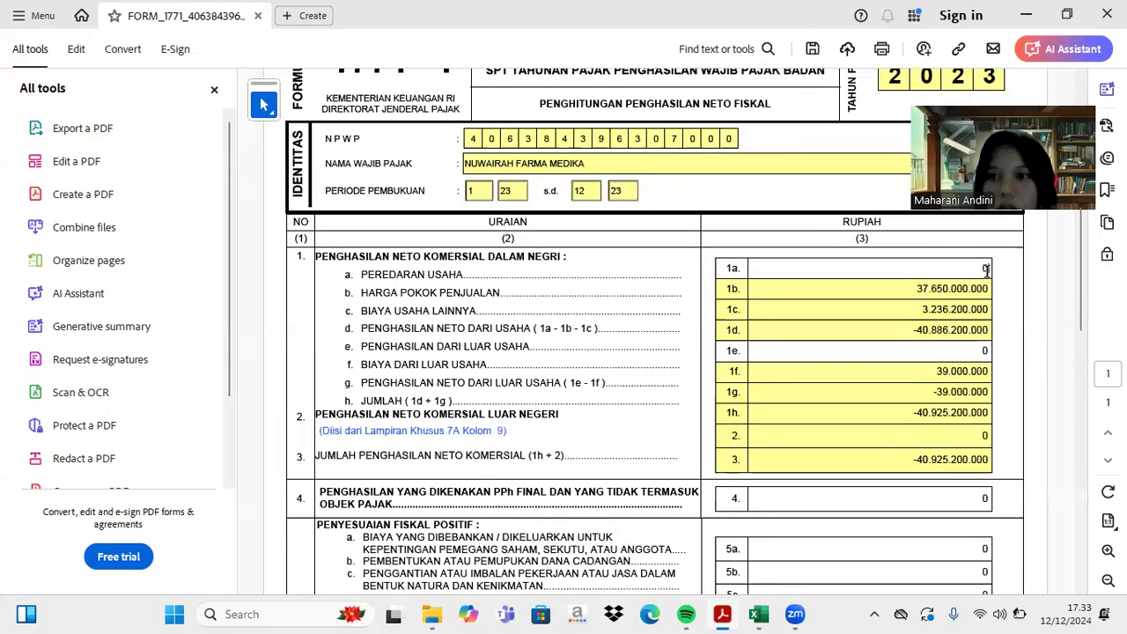
{"action": "left_click", "coordinate": [987, 270]}
{"action": "key", "text": "BackSpace"}
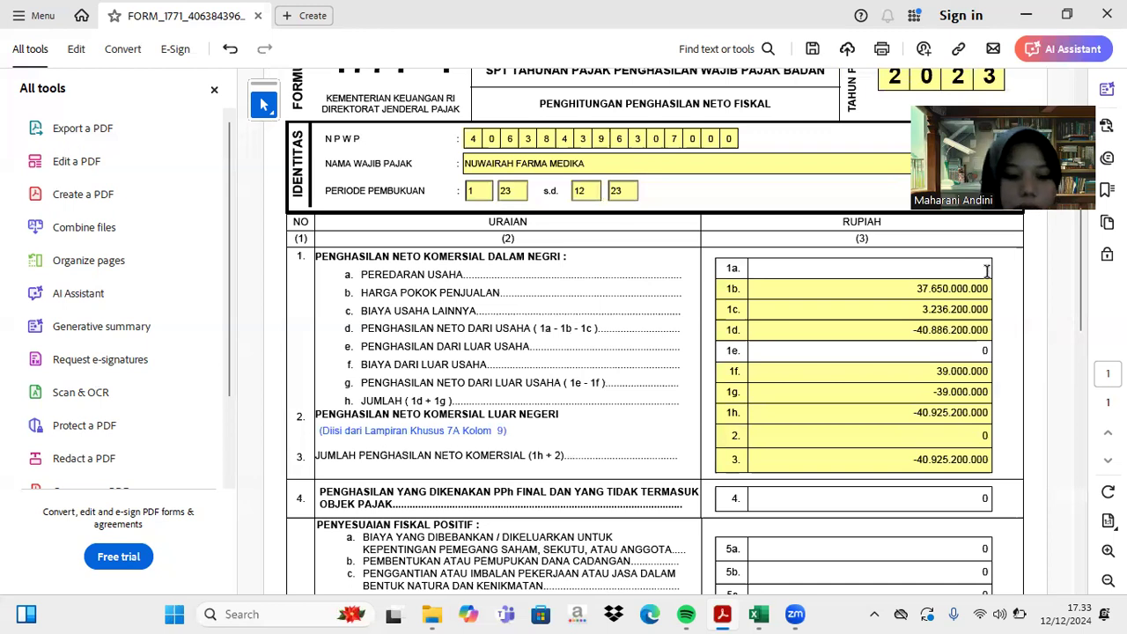
{"action": "type", "text": "41270000000"}
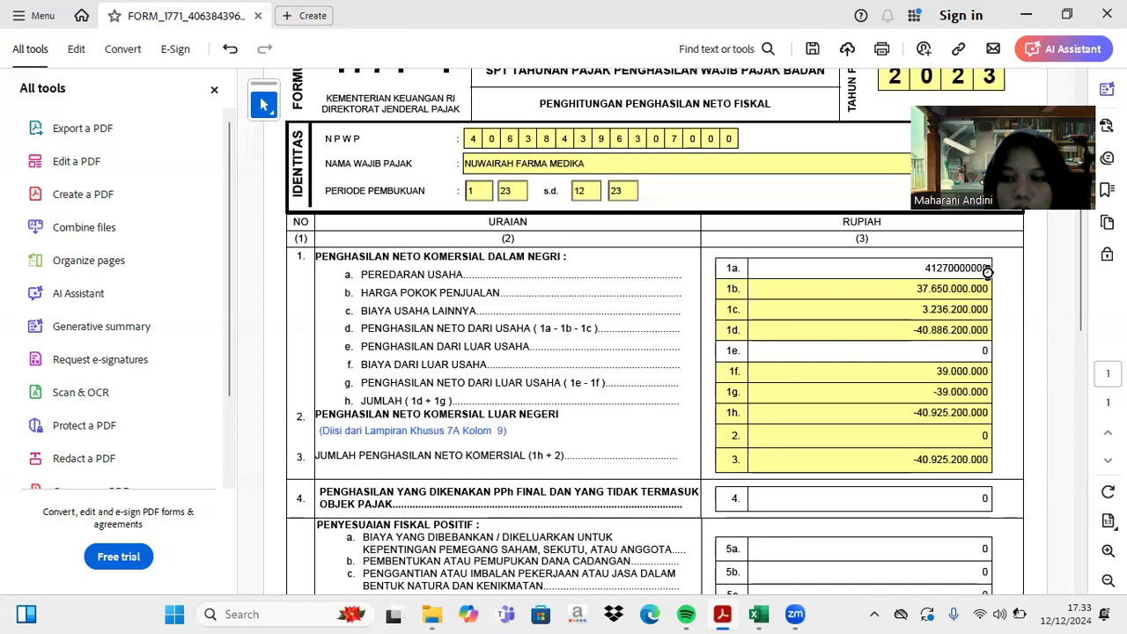
{"action": "key", "text": "Return"}
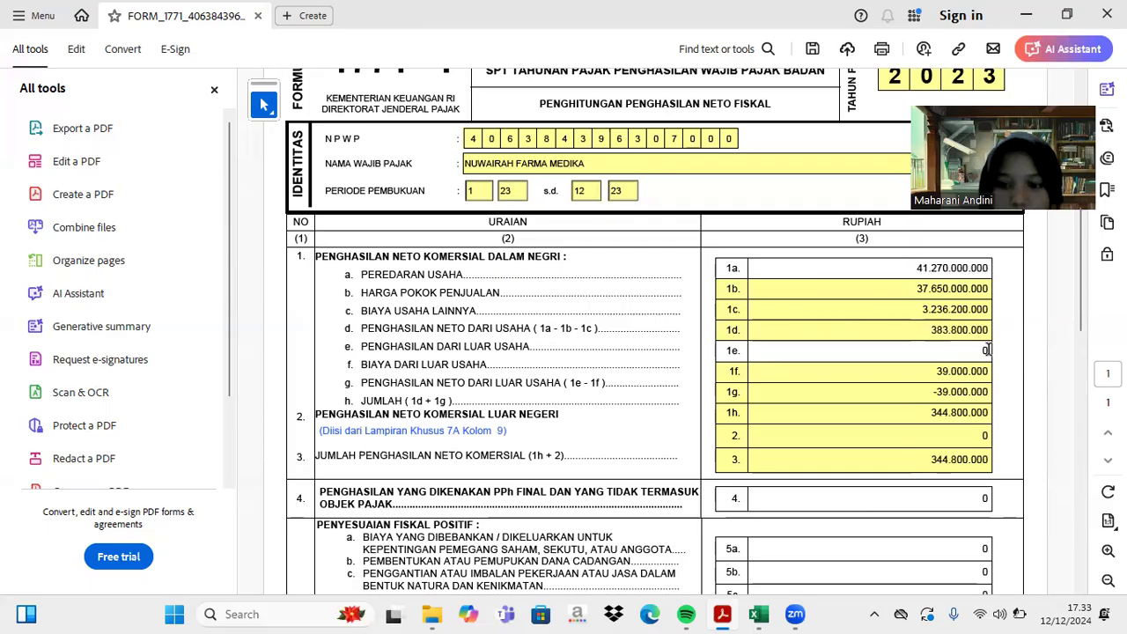
{"action": "left_click", "coordinate": [759, 613]}
{"action": "scroll", "coordinate": [693, 446], "scroll_direction": "down", "scroll_amount": 10}
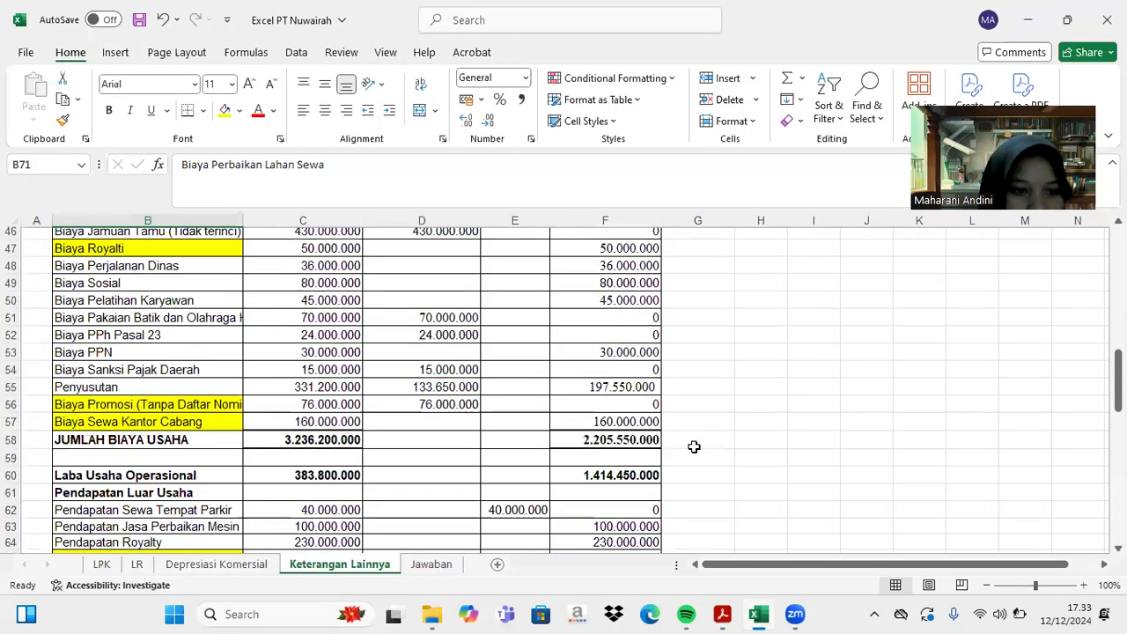
{"action": "scroll", "coordinate": [694, 446], "scroll_direction": "down", "scroll_amount": 1}
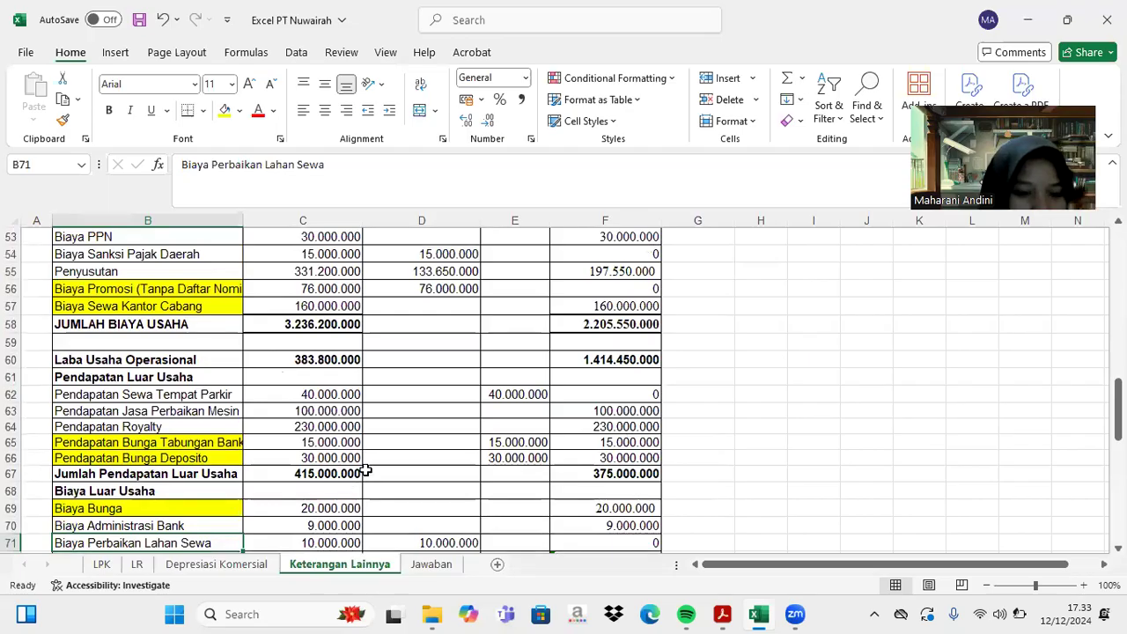
{"action": "scroll", "coordinate": [365, 471], "scroll_direction": "down", "scroll_amount": 1}
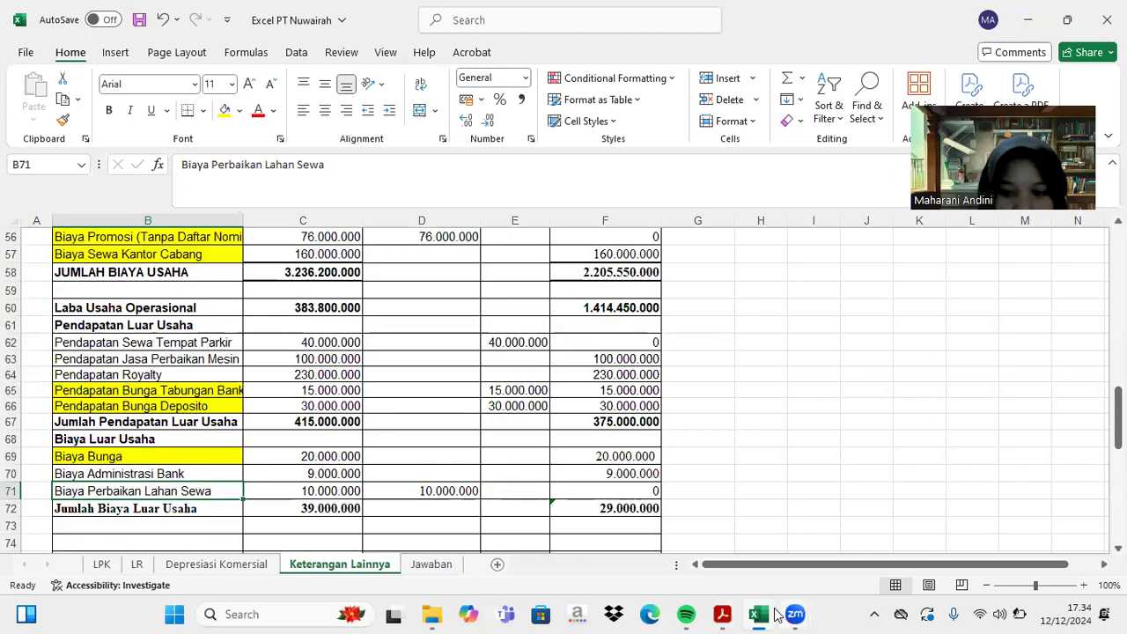
- Enter 415.000.000 as item 1e non-operating income, raising net commercial income to 759.800.000
{"action": "left_click", "coordinate": [720, 615]}
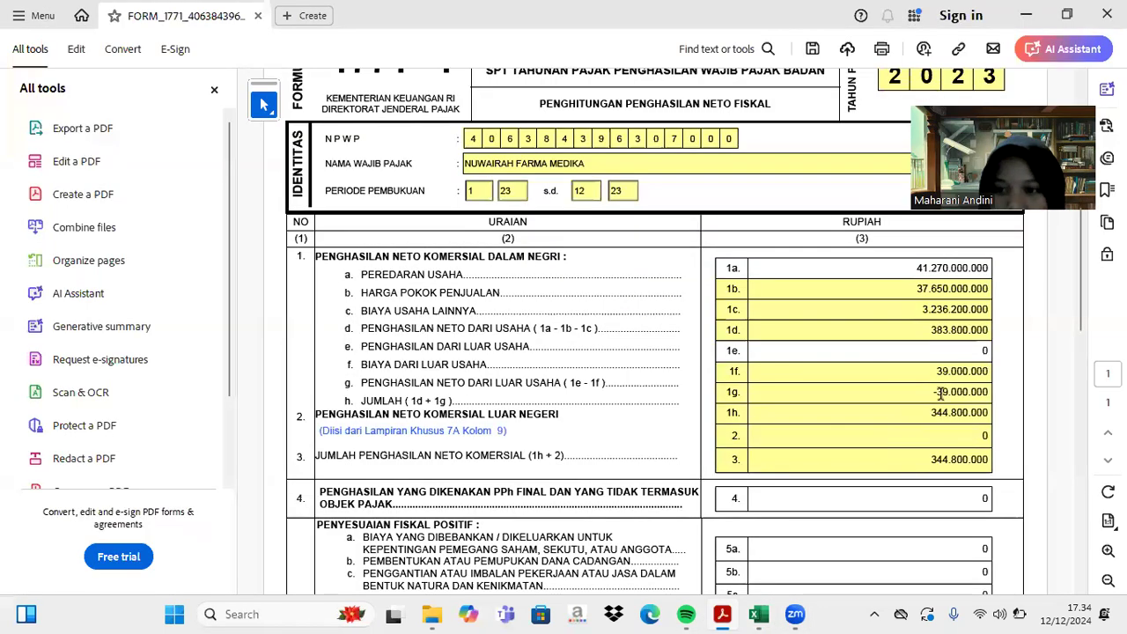
{"action": "left_click", "coordinate": [984, 351]}
{"action": "type", "text": "4"}
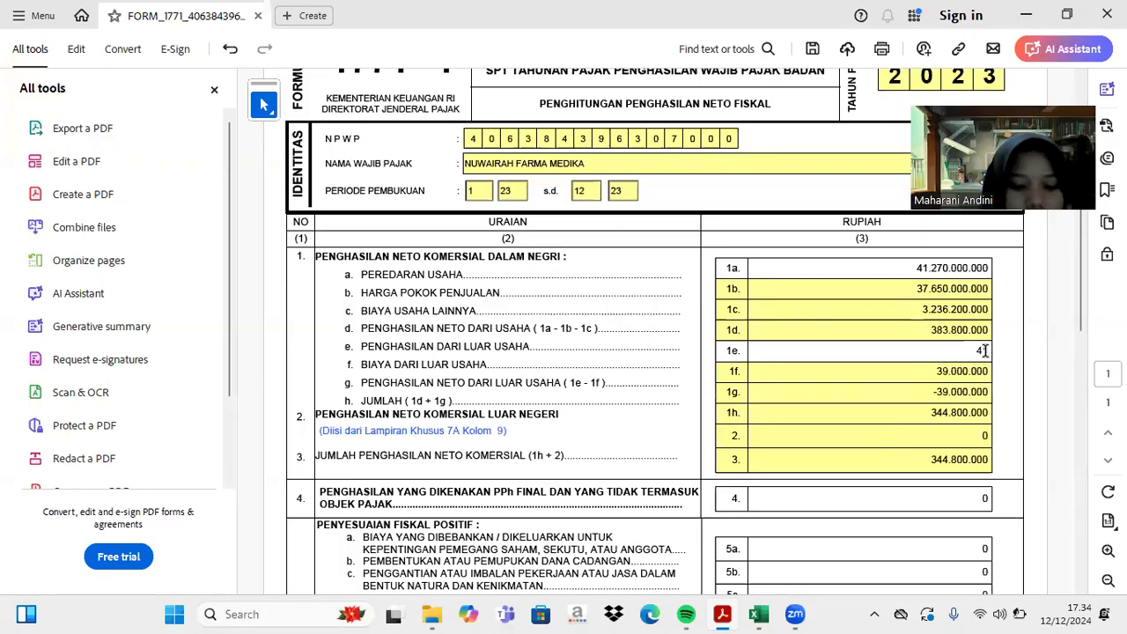
{"action": "type", "text": "15000000"}
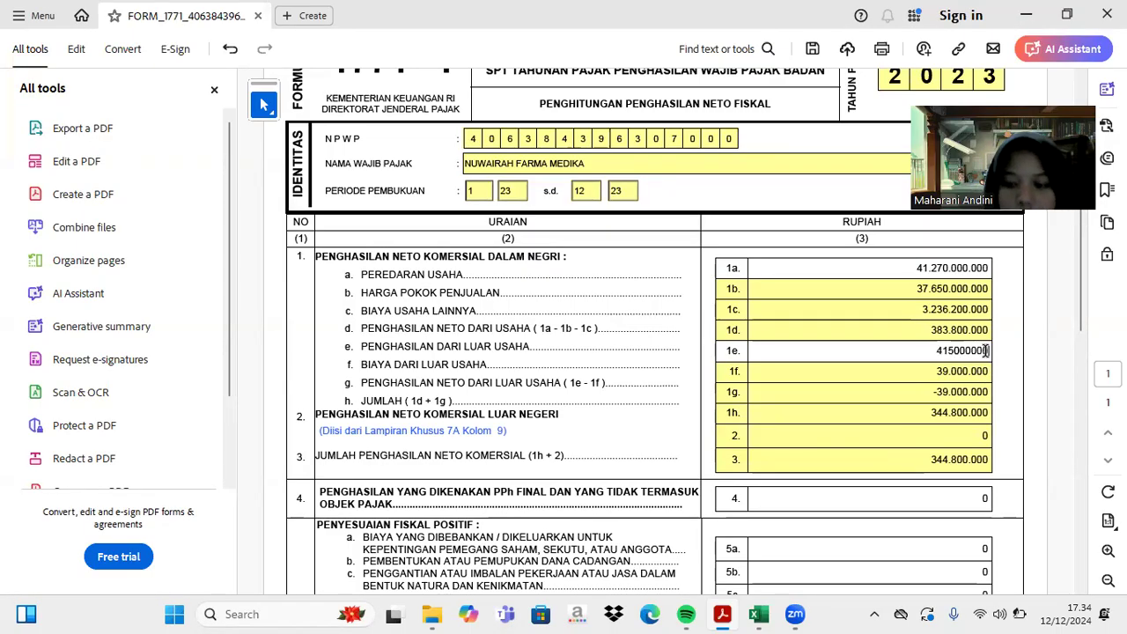
{"action": "key", "text": "Return"}
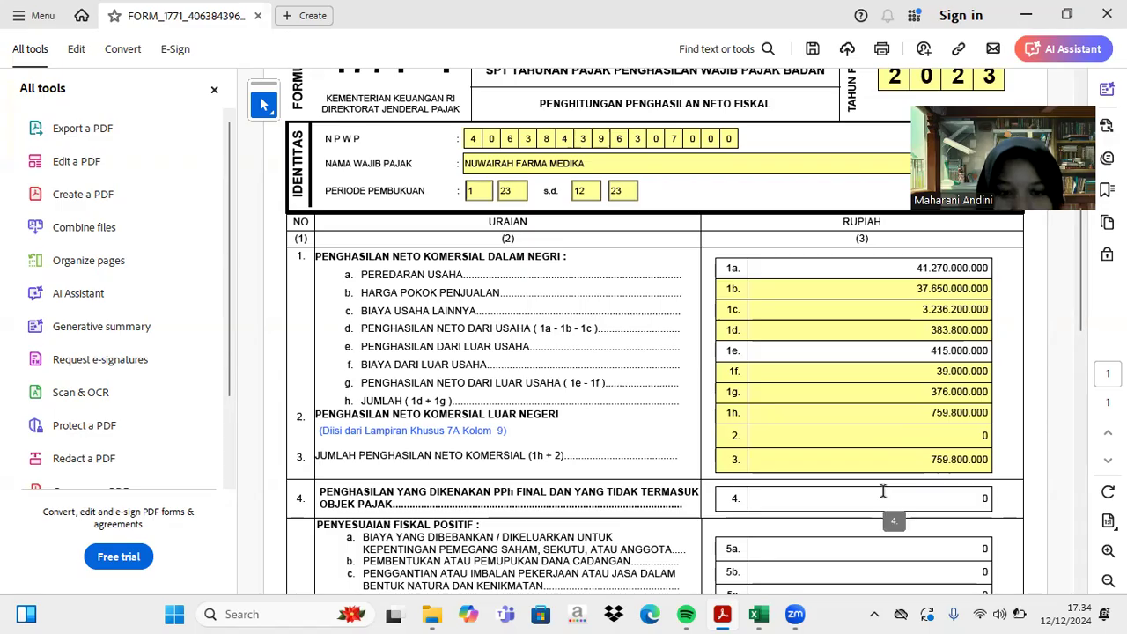
{"action": "scroll", "coordinate": [883, 490], "scroll_direction": "down", "scroll_amount": 1}
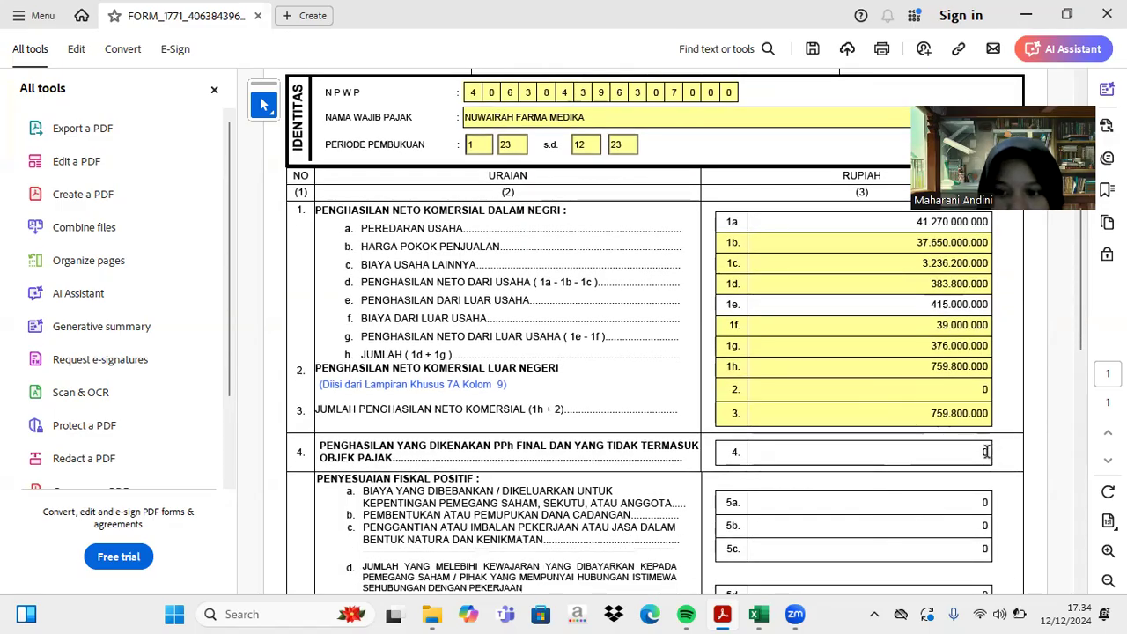
{"action": "left_click", "coordinate": [758, 614]}
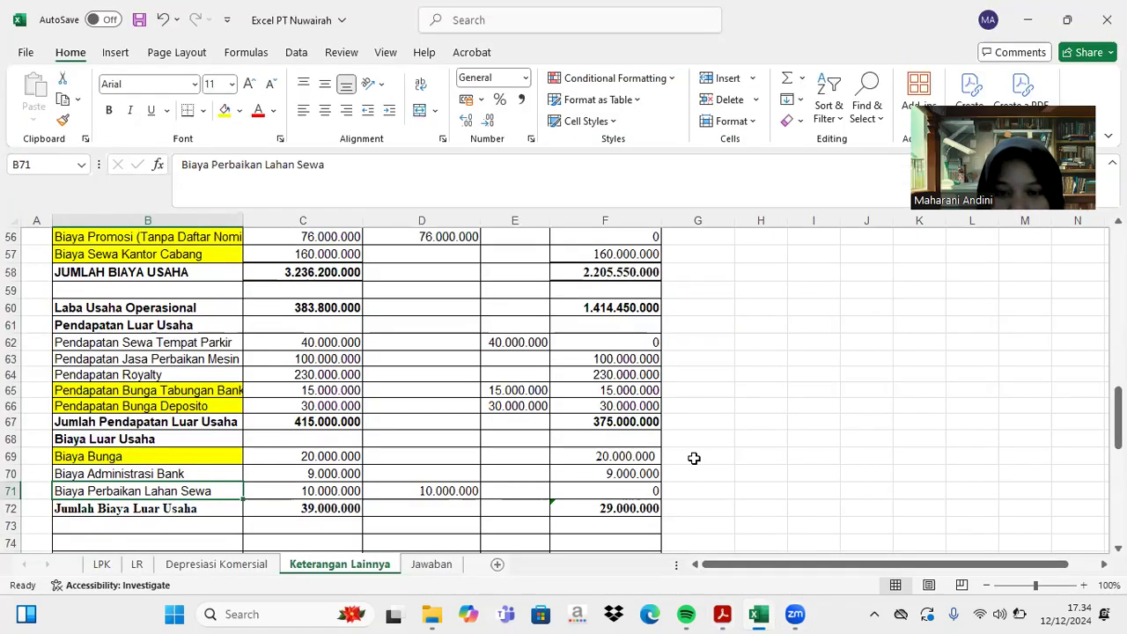
- Scroll through the Biaya Usaha expense rows on the Keterangan Lainnya sheet to review them
{"action": "scroll", "coordinate": [552, 447], "scroll_direction": "up", "scroll_amount": 3}
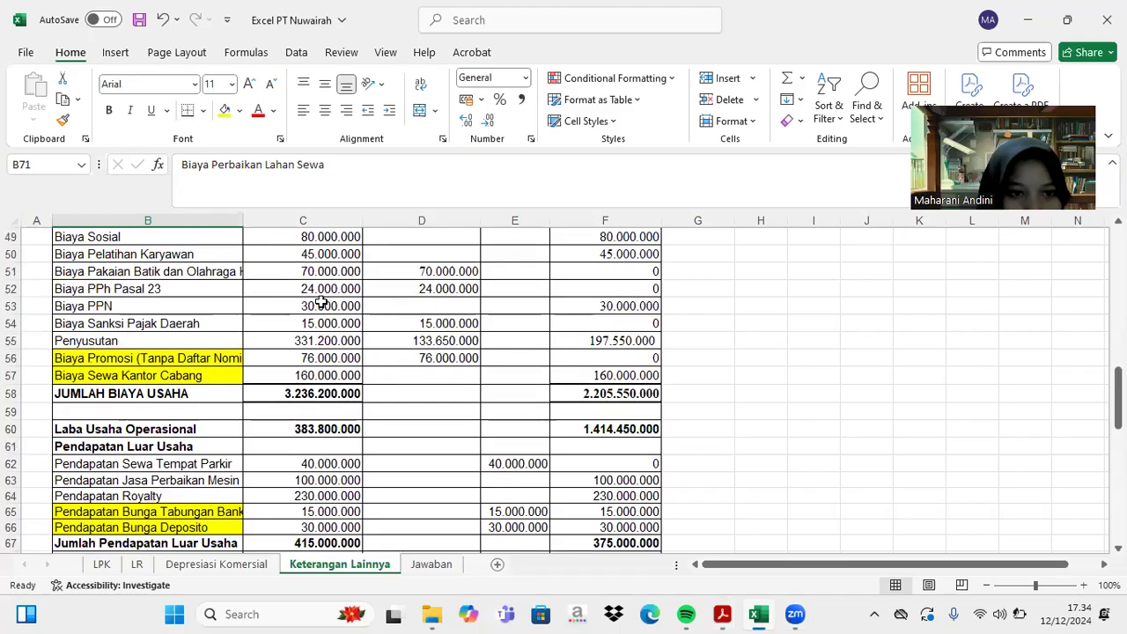
{"action": "scroll", "coordinate": [331, 311], "scroll_direction": "up", "scroll_amount": 1}
{"action": "scroll", "coordinate": [330, 310], "scroll_direction": "up", "scroll_amount": 6}
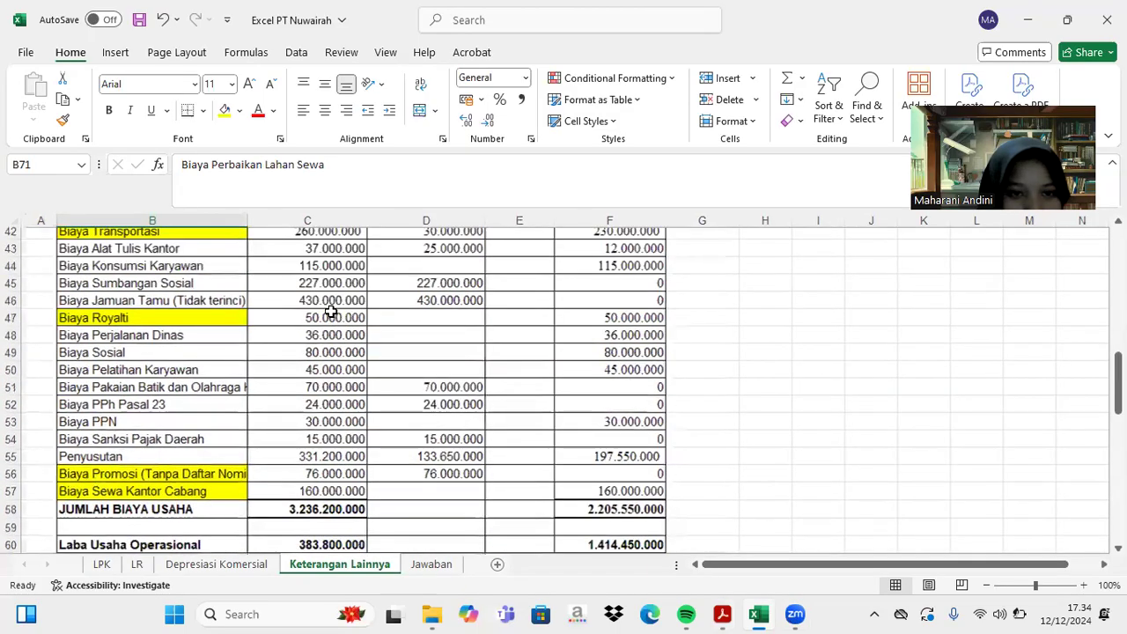
{"action": "scroll", "coordinate": [330, 310], "scroll_direction": "up", "scroll_amount": 4}
{"action": "scroll", "coordinate": [330, 311], "scroll_direction": "down", "scroll_amount": 17}
{"action": "scroll", "coordinate": [330, 311], "scroll_direction": "down", "scroll_amount": 5}
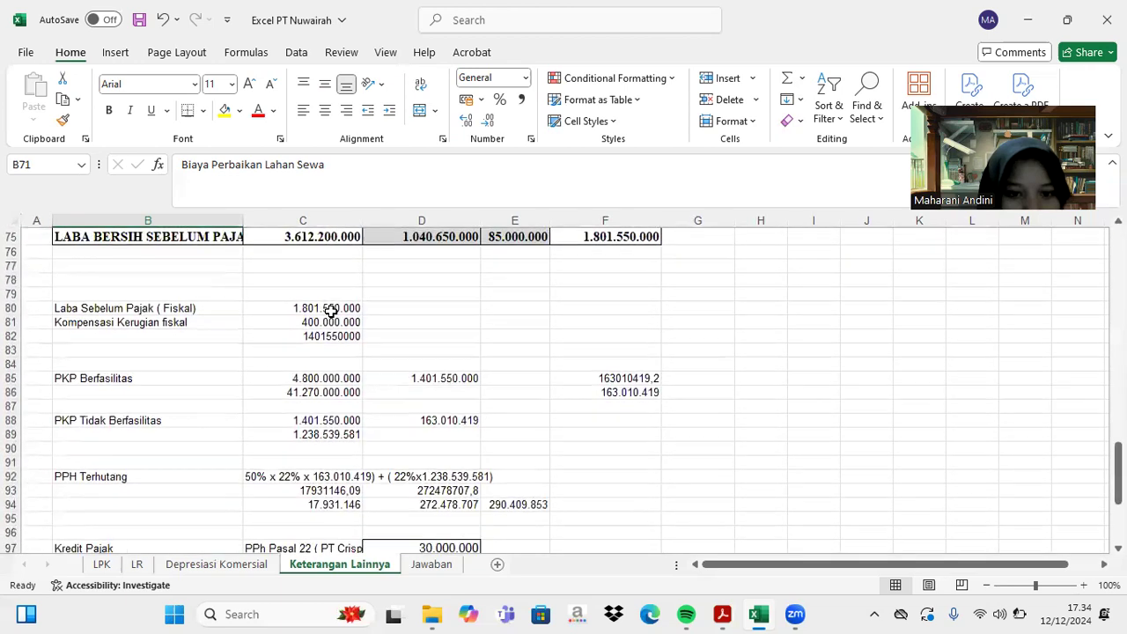
{"action": "scroll", "coordinate": [330, 311], "scroll_direction": "down", "scroll_amount": 2}
{"action": "scroll", "coordinate": [330, 311], "scroll_direction": "up", "scroll_amount": 3}
{"action": "scroll", "coordinate": [330, 311], "scroll_direction": "up", "scroll_amount": 14}
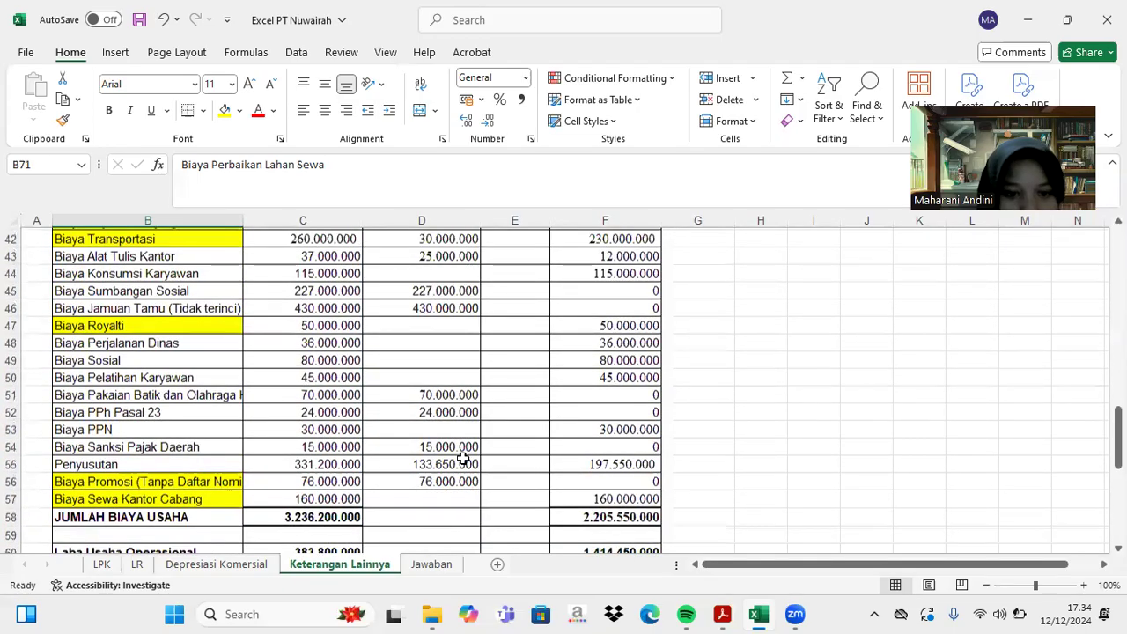
{"action": "scroll", "coordinate": [462, 458], "scroll_direction": "up", "scroll_amount": 2}
{"action": "scroll", "coordinate": [462, 457], "scroll_direction": "up", "scroll_amount": 1}
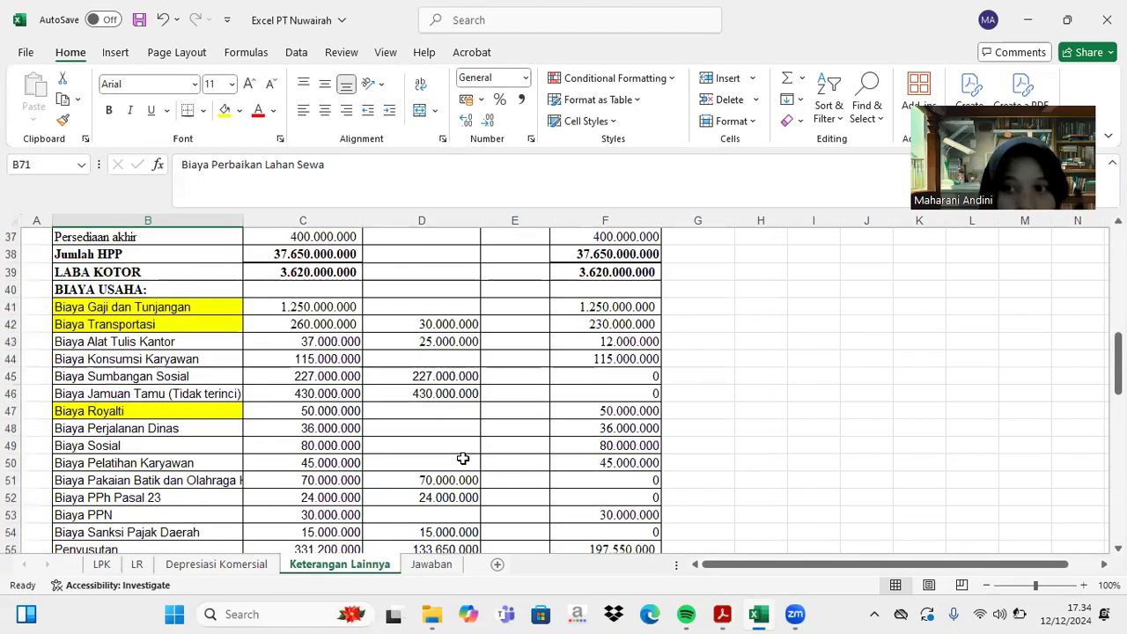
{"action": "left_click", "coordinate": [722, 614]}
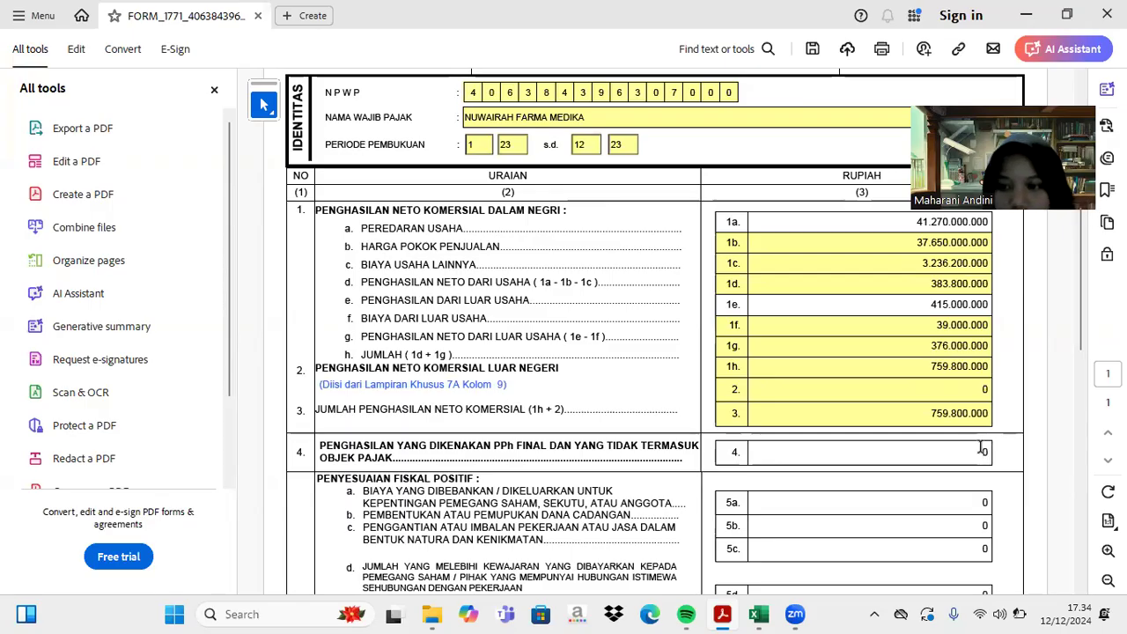
- Enter 85.000.000 in item 4 for income subject to final tax and non-object income
{"action": "left_click", "coordinate": [980, 449]}
{"action": "type", "text": "8"}
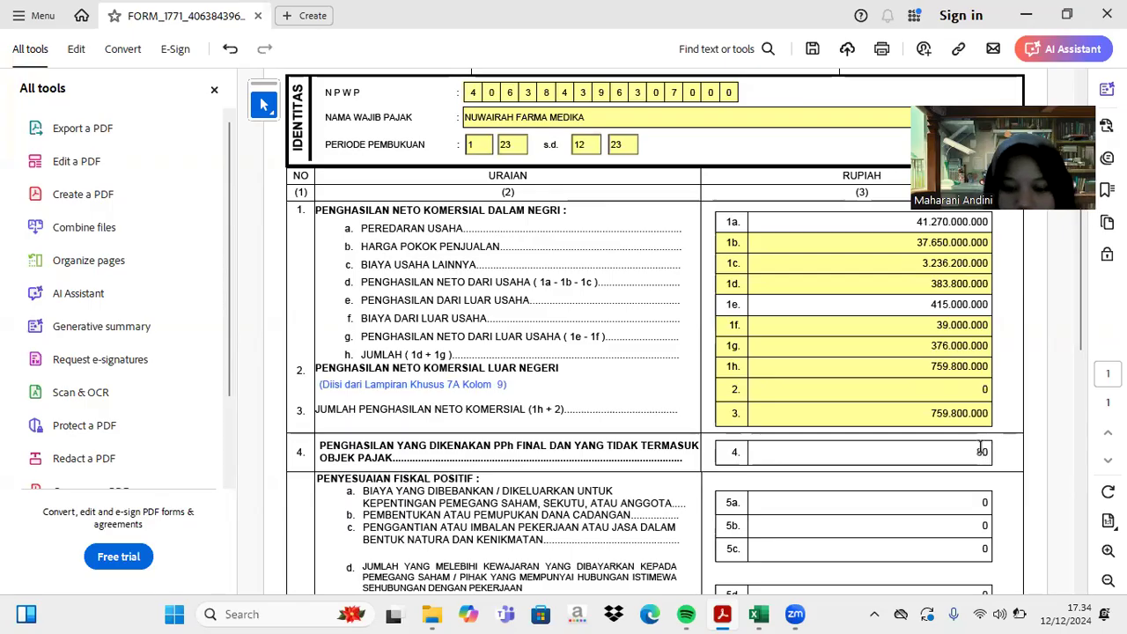
{"action": "type", "text": "58"}
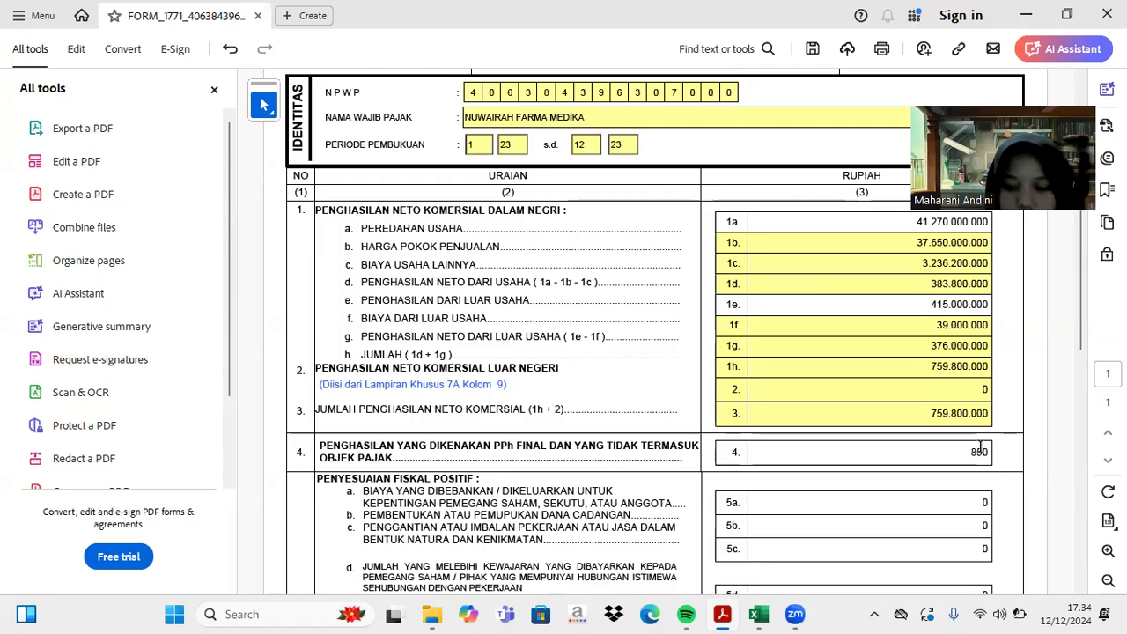
{"action": "key", "text": "Return"}
{"action": "scroll", "coordinate": [980, 449], "scroll_direction": "down", "scroll_amount": 3}
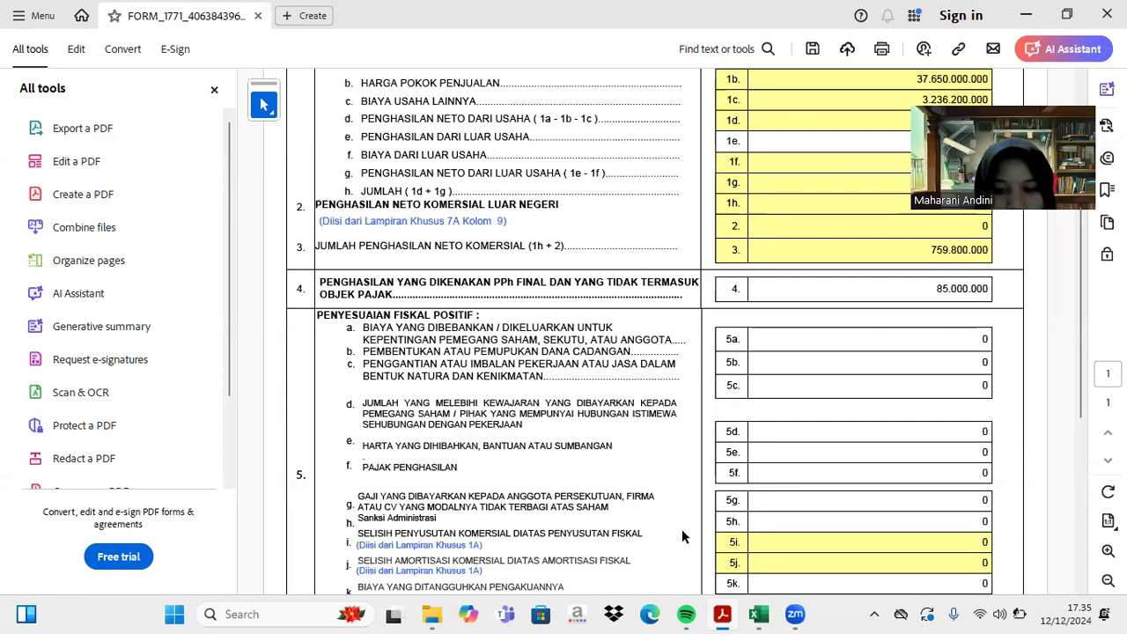
- Bring Excel forward and switch to the Depresiasi Komersial sheet
{"action": "left_click", "coordinate": [759, 614]}
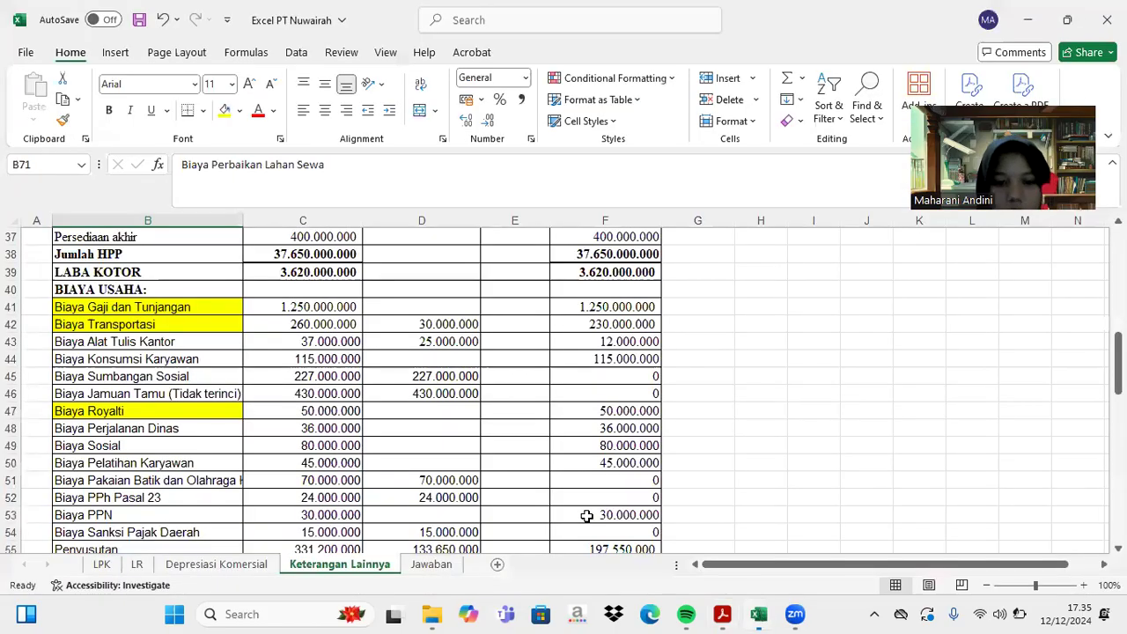
{"action": "left_click", "coordinate": [261, 566]}
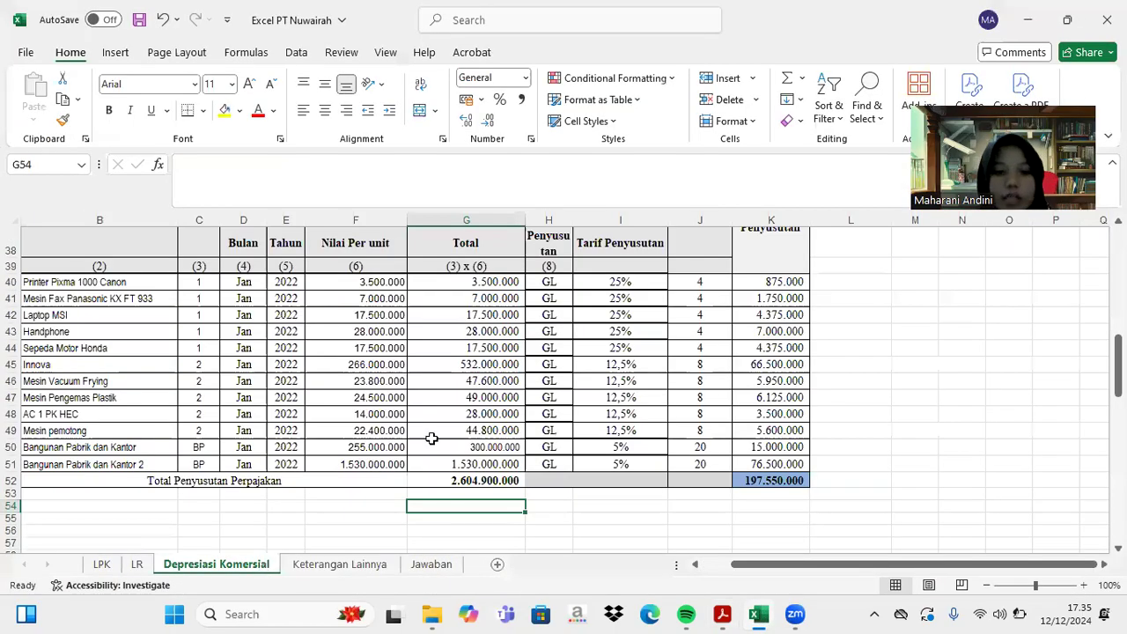
{"action": "scroll", "coordinate": [531, 392], "scroll_direction": "up", "scroll_amount": 6}
{"action": "scroll", "coordinate": [531, 392], "scroll_direction": "up", "scroll_amount": 6}
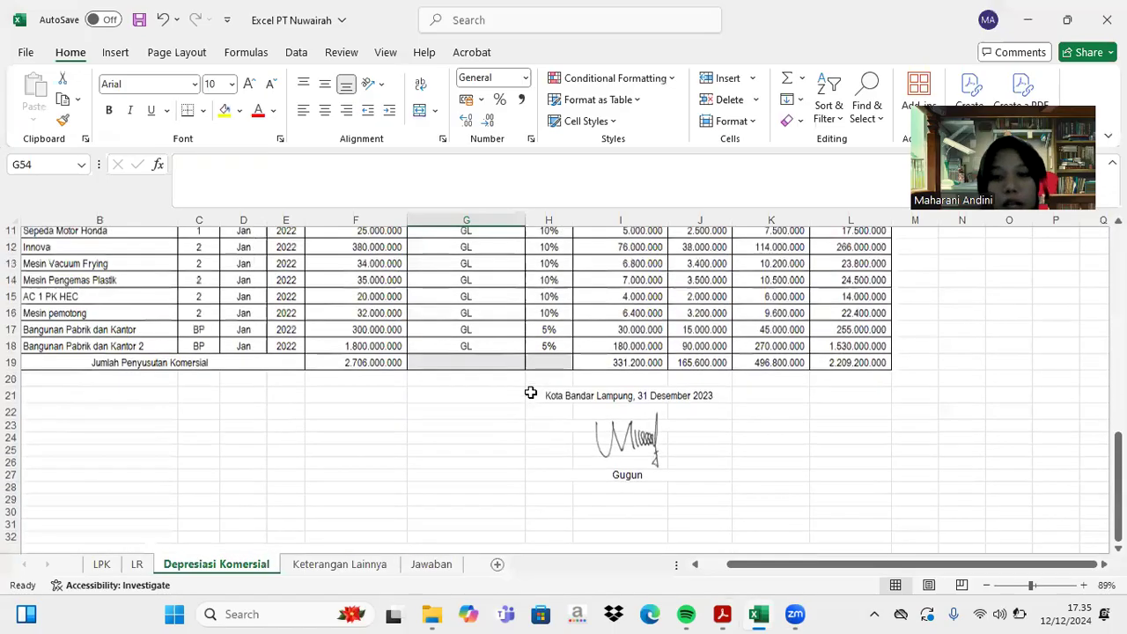
{"action": "scroll", "coordinate": [531, 392], "scroll_direction": "down", "scroll_amount": 11}
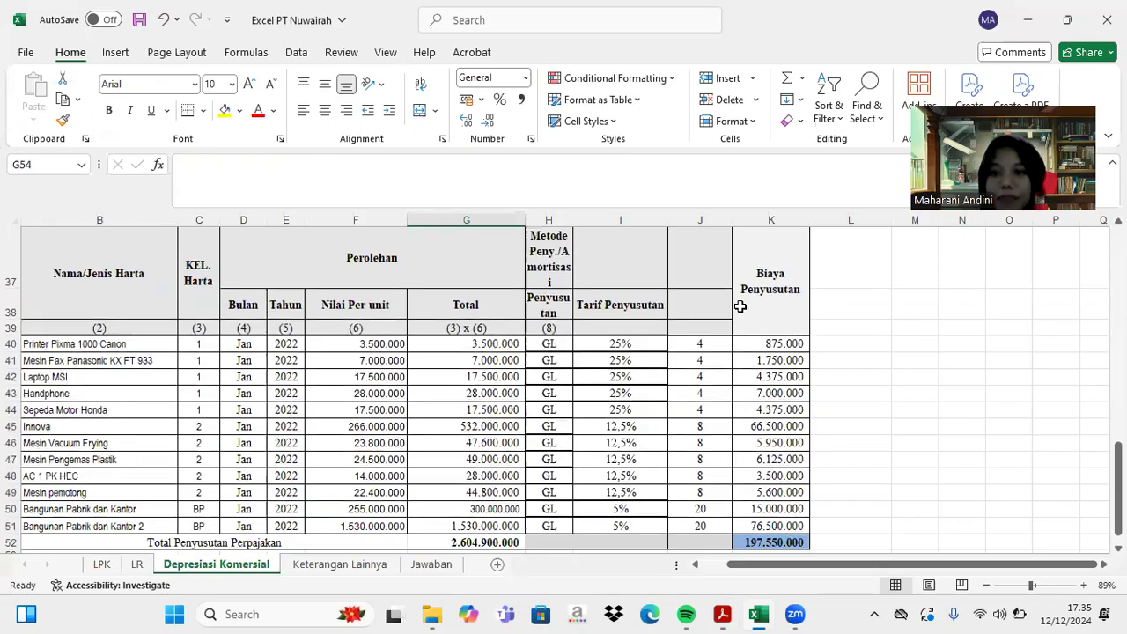
- Inspect the depreciation formulas in K40, I40 and G40 behind the 197.550.000 total
{"action": "left_click", "coordinate": [795, 344]}
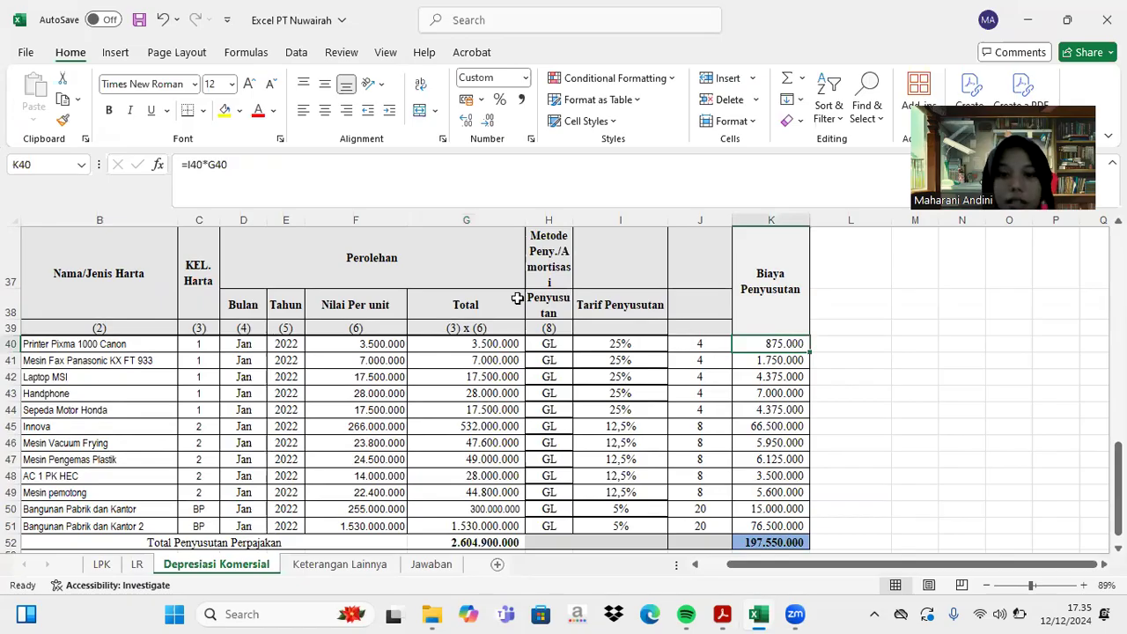
{"action": "left_click", "coordinate": [618, 343]}
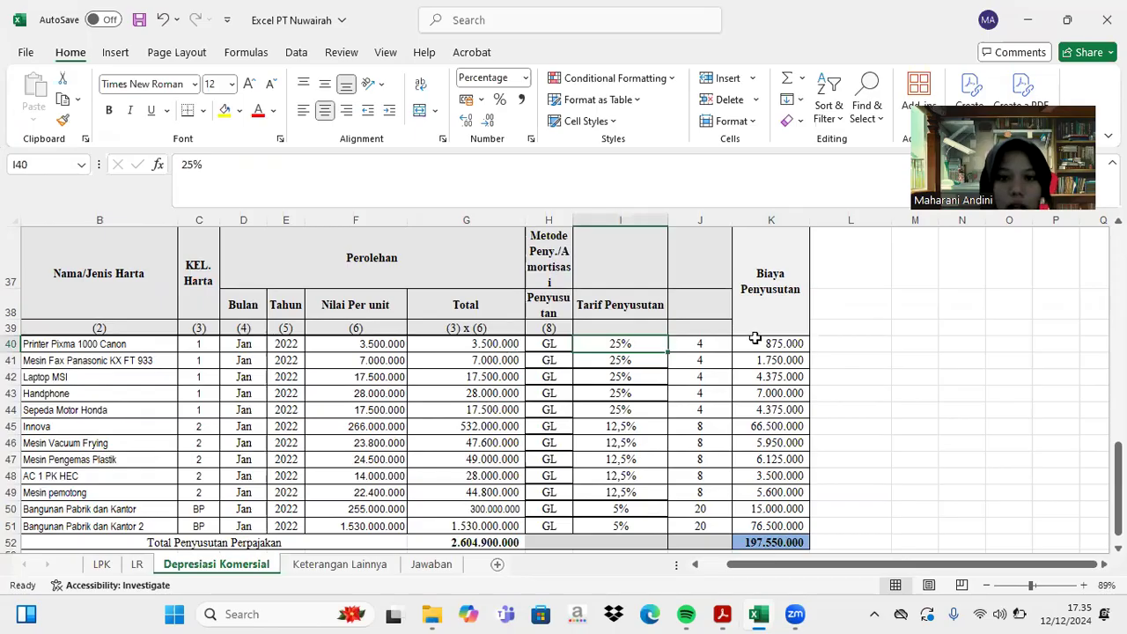
{"action": "left_click", "coordinate": [494, 347]}
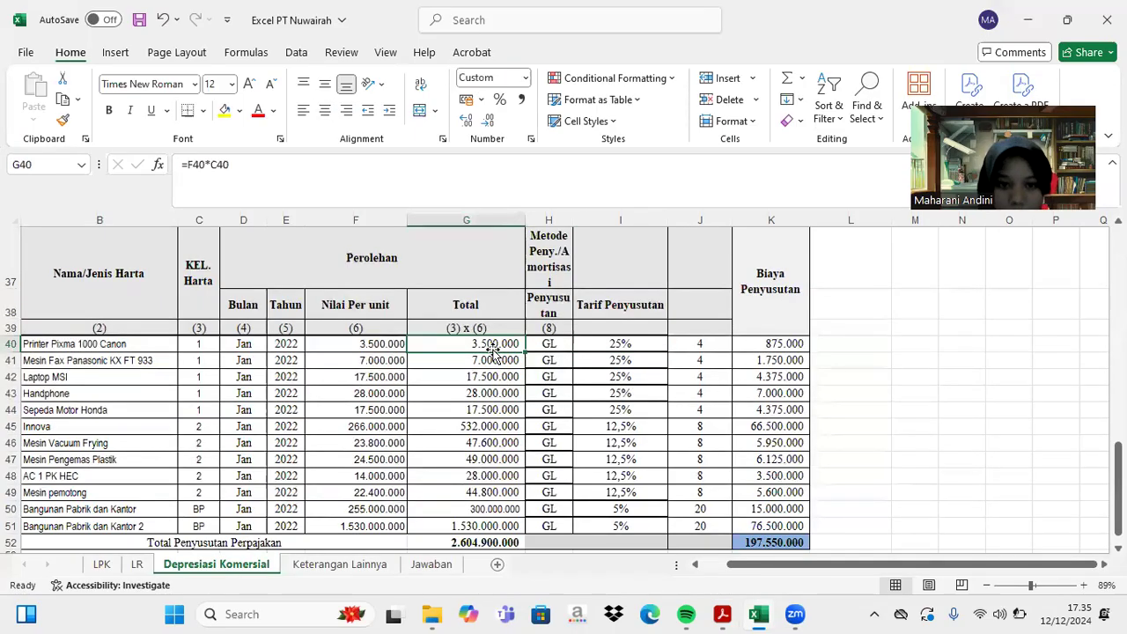
{"action": "left_click", "coordinate": [793, 345]}
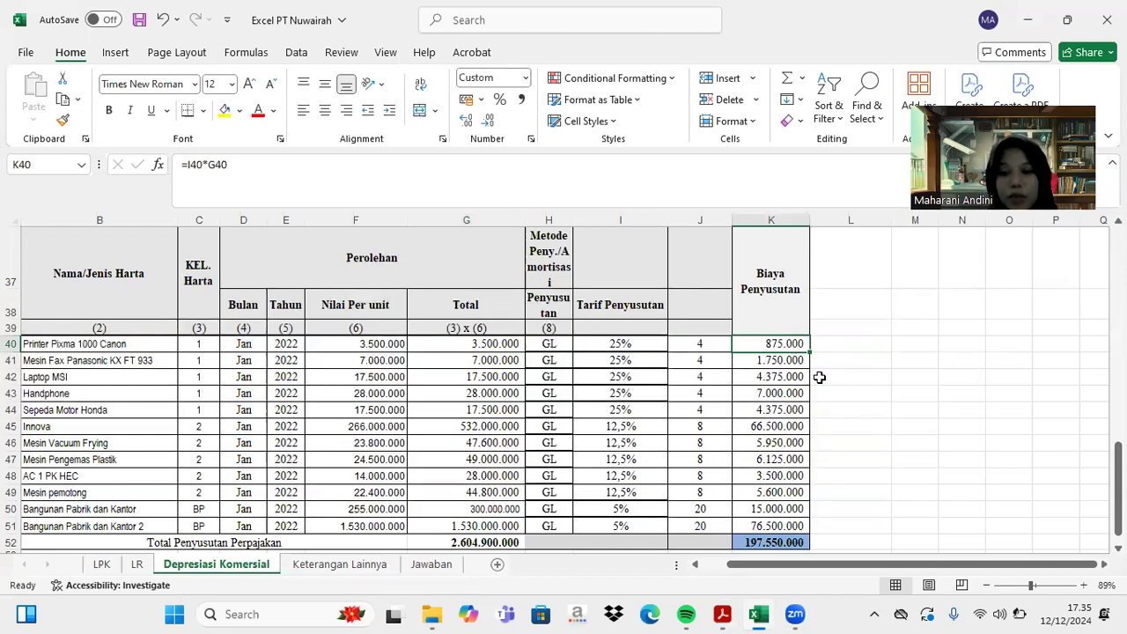
{"action": "scroll", "coordinate": [763, 422], "scroll_direction": "down", "scroll_amount": 1}
{"action": "scroll", "coordinate": [762, 423], "scroll_direction": "down", "scroll_amount": 1}
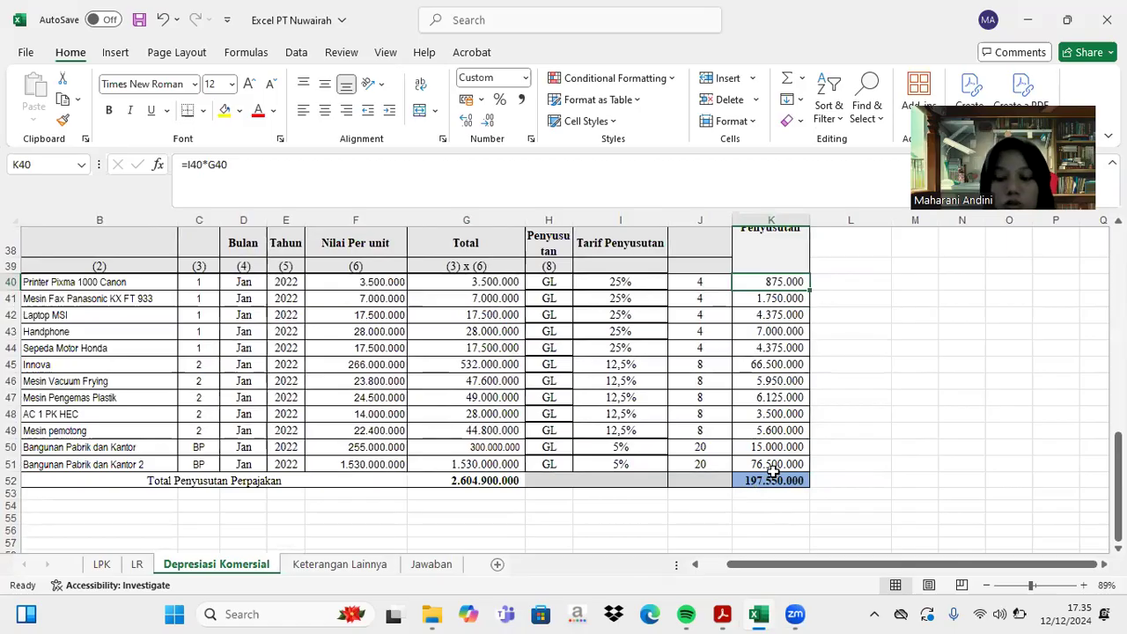
{"action": "scroll", "coordinate": [772, 471], "scroll_direction": "down", "scroll_amount": 4}
{"action": "scroll", "coordinate": [772, 471], "scroll_direction": "up", "scroll_amount": 4}
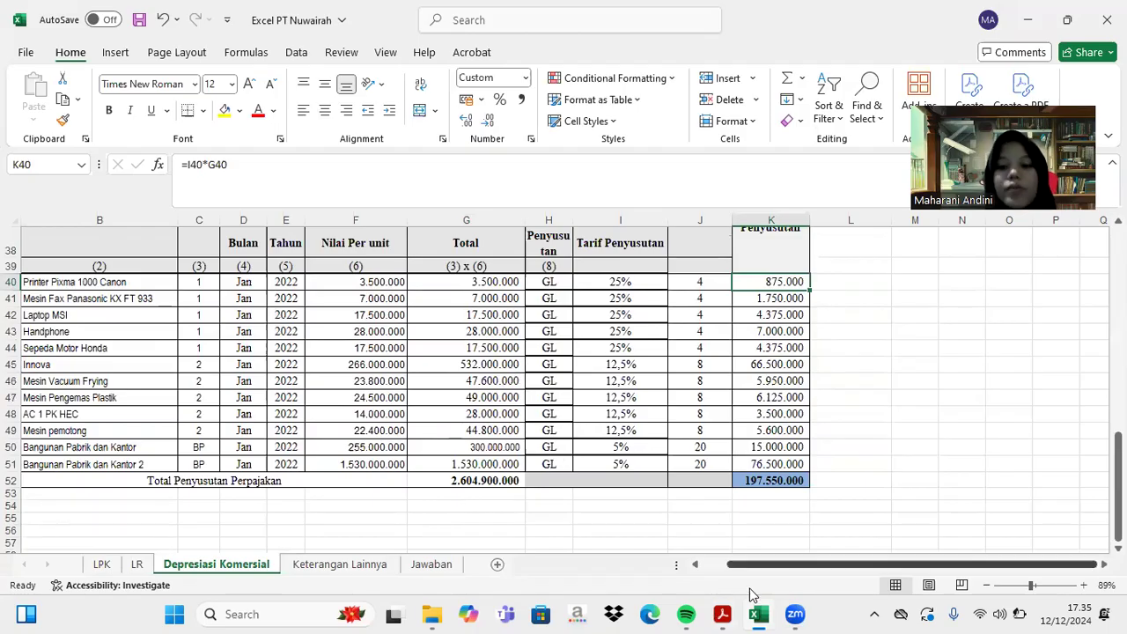
- Look over the section 5 positive fiscal adjustment rows on the Lampiran I form
{"action": "left_click", "coordinate": [762, 614]}
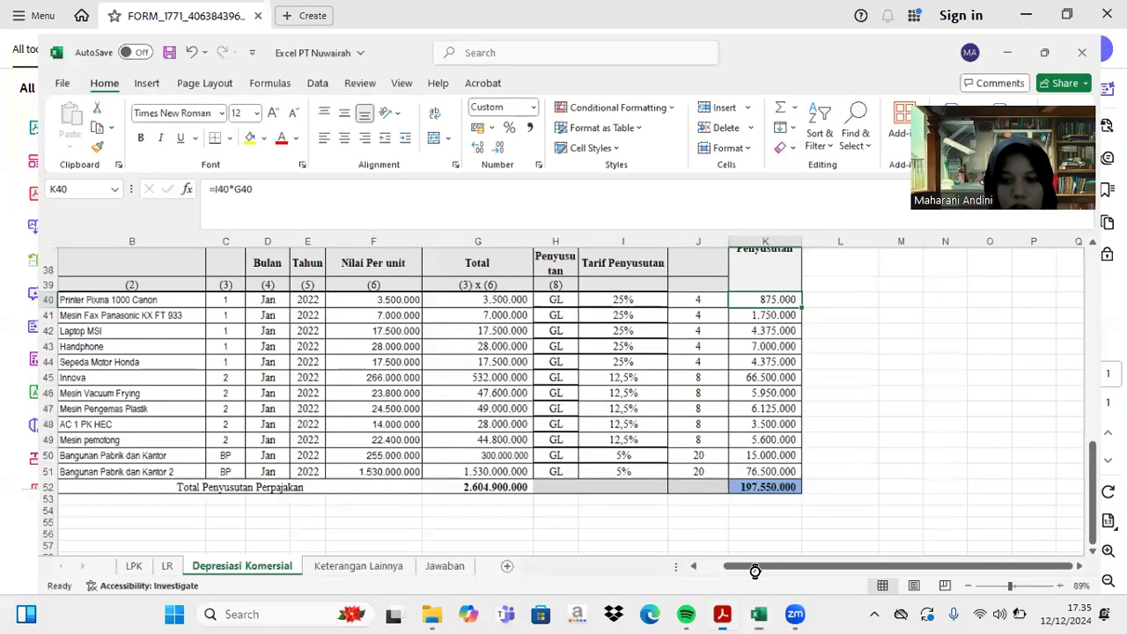
{"action": "scroll", "coordinate": [785, 454], "scroll_direction": "up", "scroll_amount": 1}
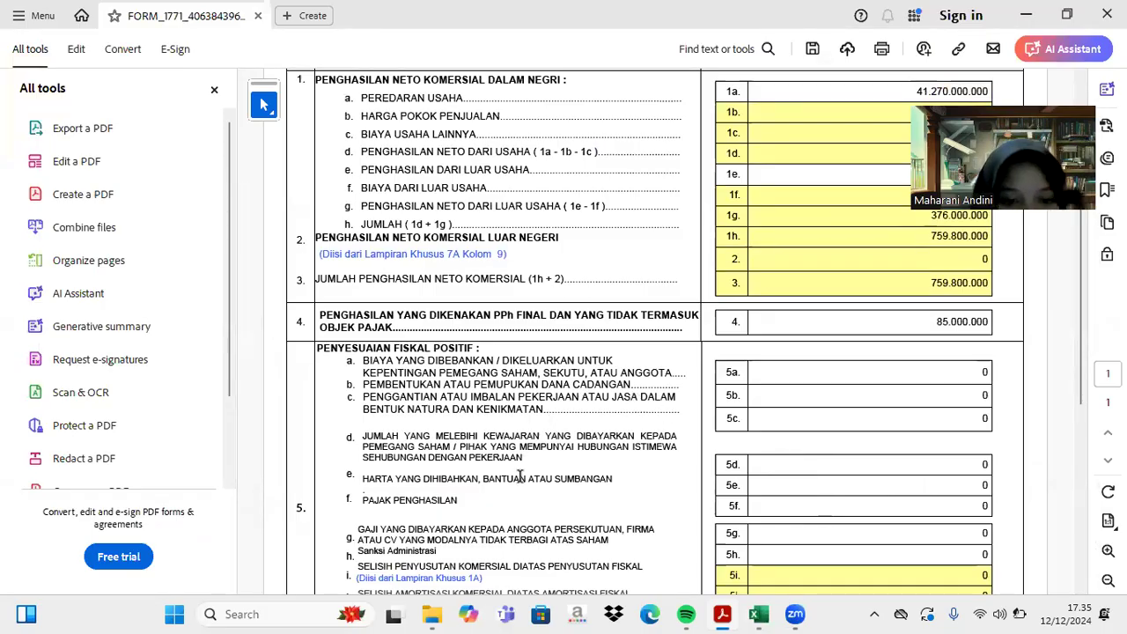
{"action": "scroll", "coordinate": [519, 475], "scroll_direction": "down", "scroll_amount": 3}
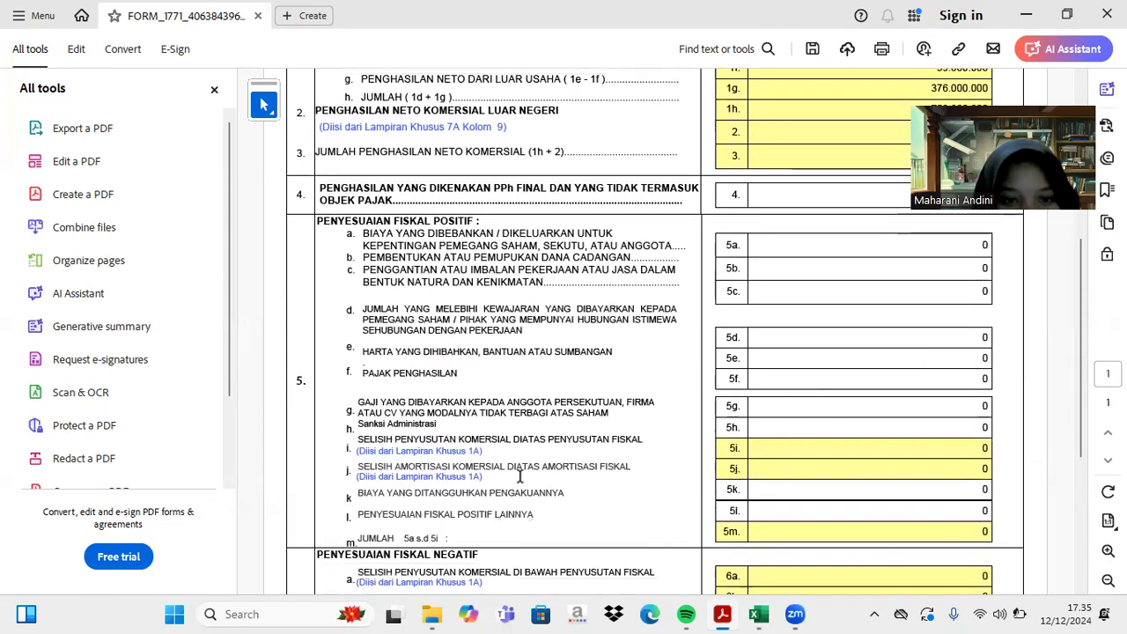
{"action": "scroll", "coordinate": [519, 476], "scroll_direction": "up", "scroll_amount": 1}
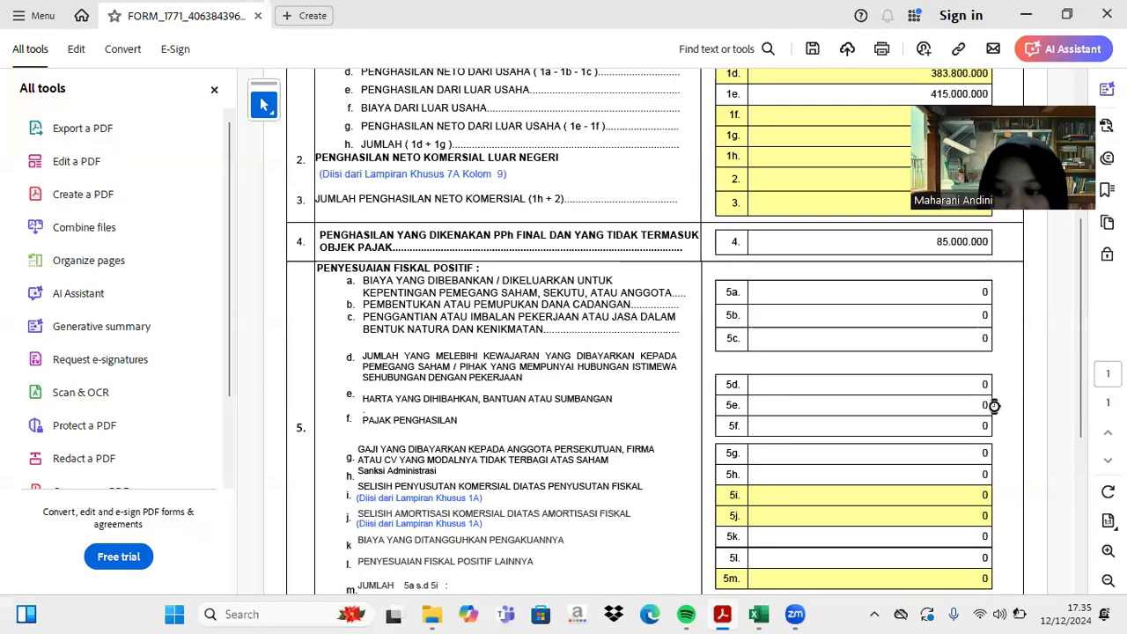
{"action": "left_click", "coordinate": [758, 613]}
- Read through the notes and expense rows on the Keterangan Lainnya sheet
{"action": "left_click", "coordinate": [345, 564]}
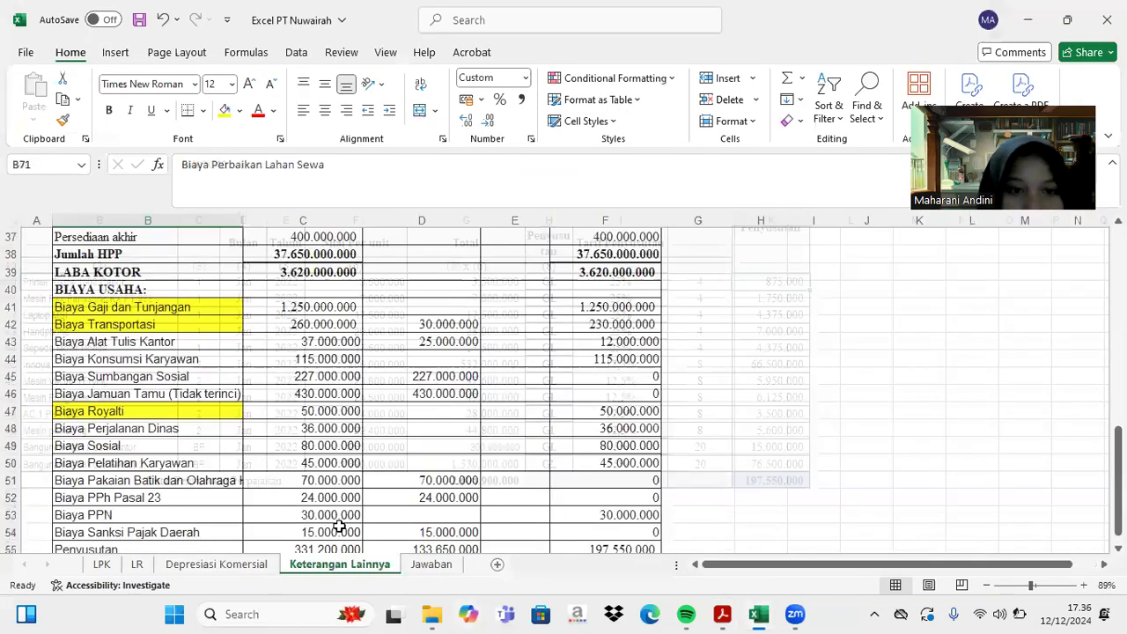
{"action": "scroll", "coordinate": [414, 287], "scroll_direction": "up", "scroll_amount": 7}
{"action": "scroll", "coordinate": [414, 287], "scroll_direction": "up", "scroll_amount": 6}
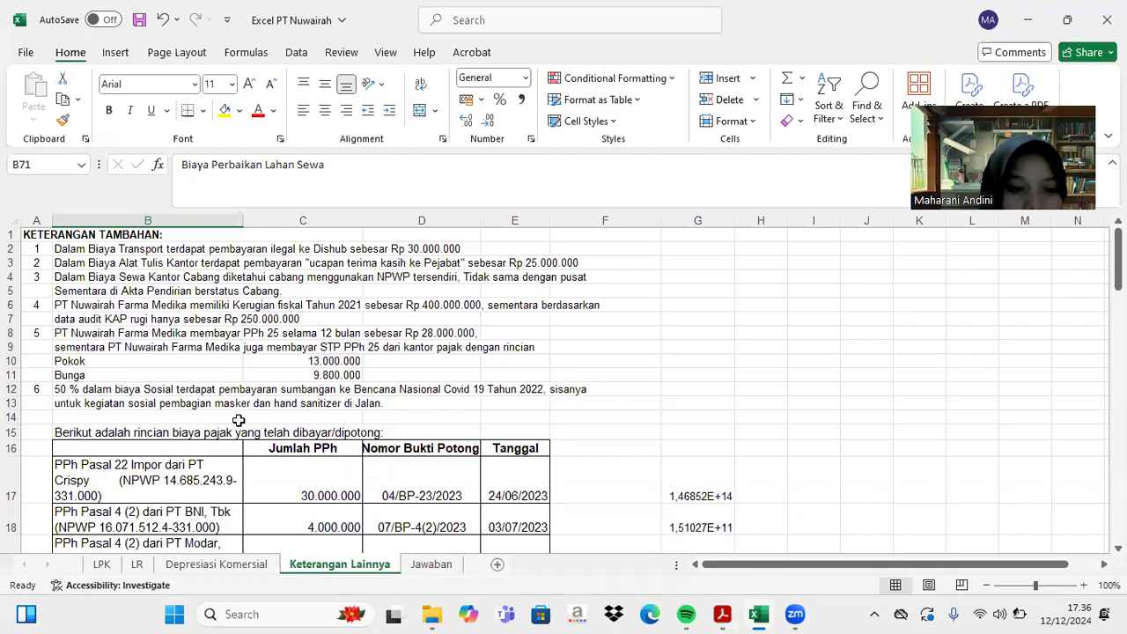
{"action": "scroll", "coordinate": [346, 420], "scroll_direction": "down", "scroll_amount": 11}
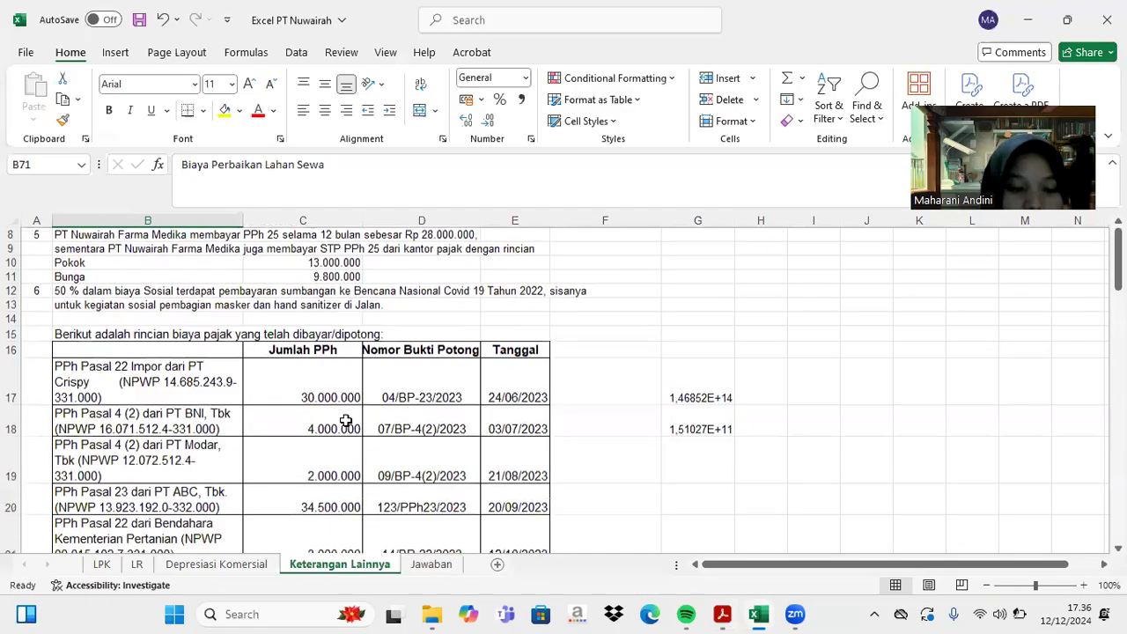
{"action": "scroll", "coordinate": [346, 421], "scroll_direction": "down", "scroll_amount": 2}
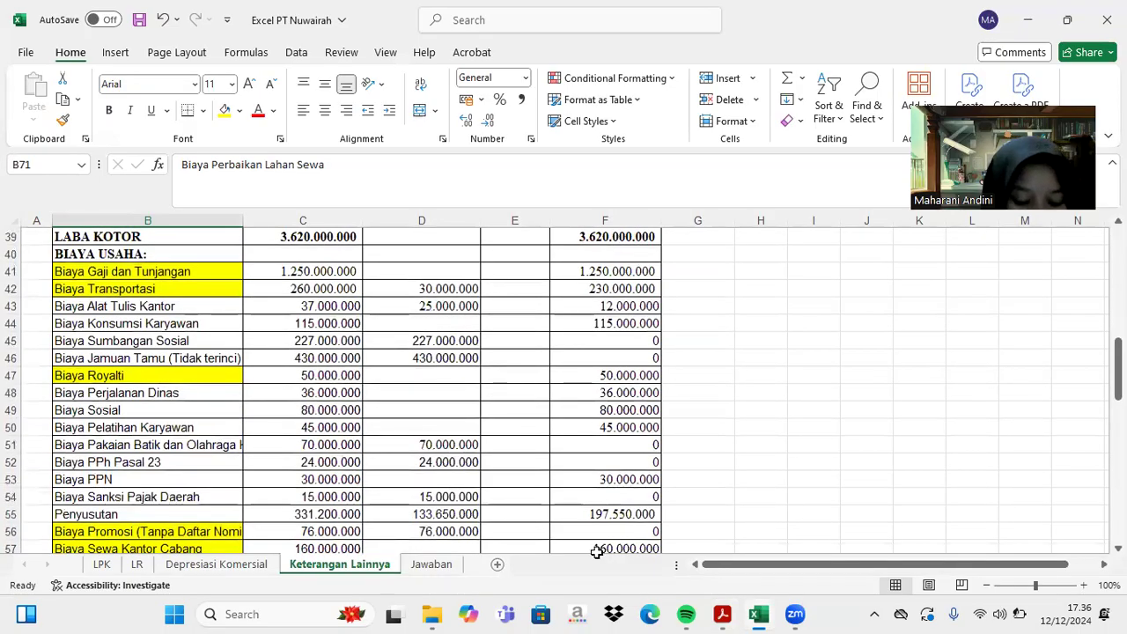
{"action": "left_click", "coordinate": [721, 614]}
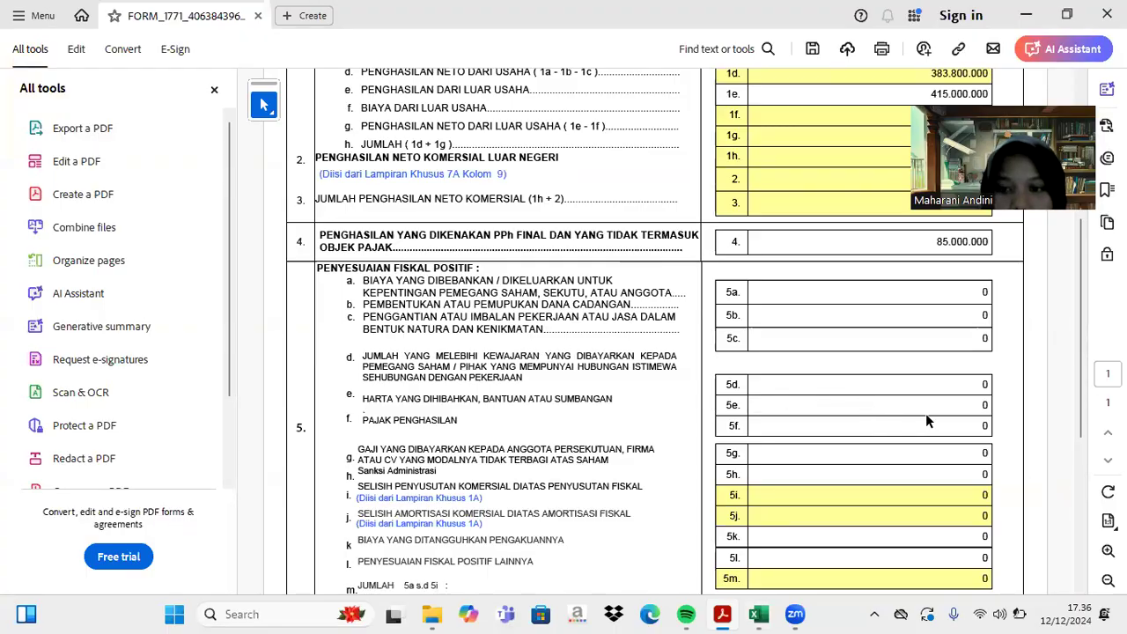
- Enter 80.000.000 in line 5e and the PPh Pasal 23 amount 24.000.000 in line 5f
{"action": "left_click", "coordinate": [982, 404]}
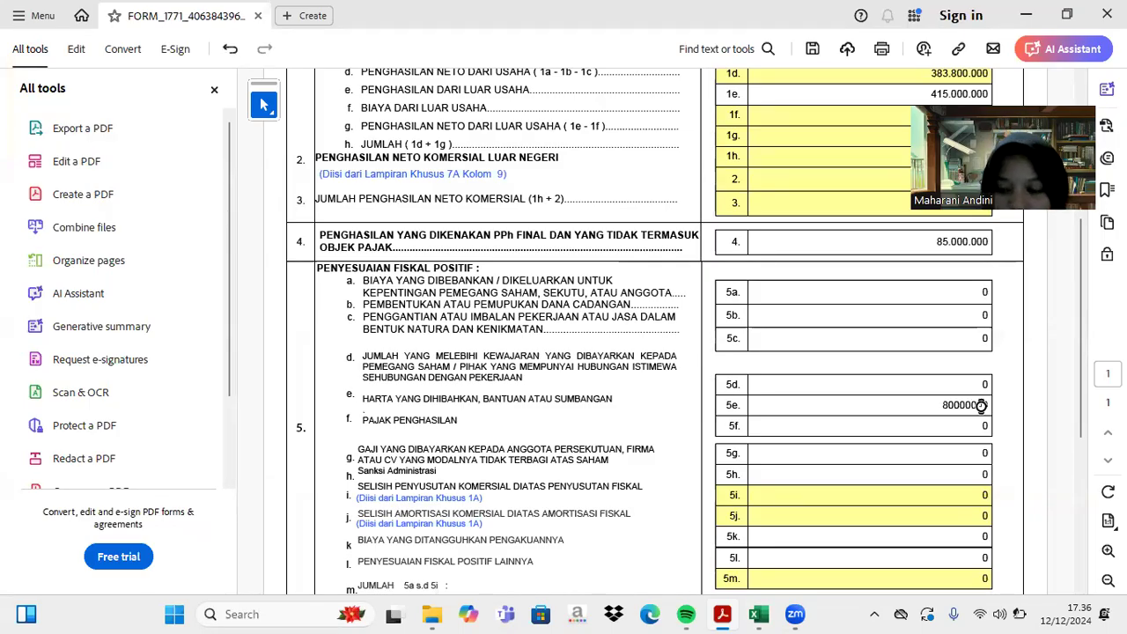
{"action": "key", "text": "Return"}
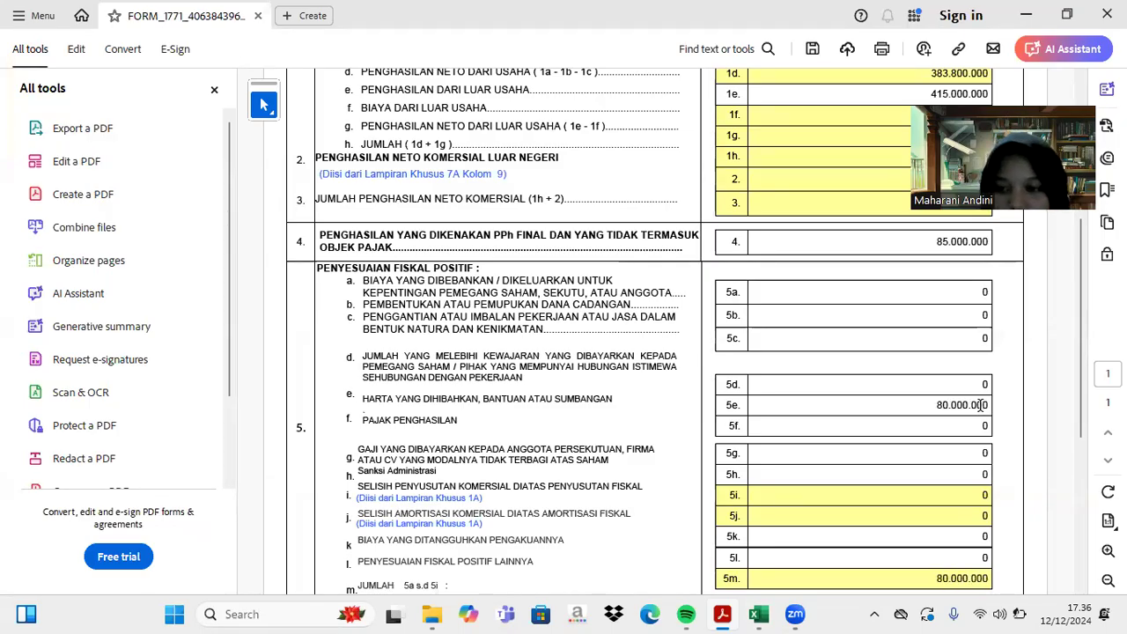
{"action": "left_click", "coordinate": [759, 613]}
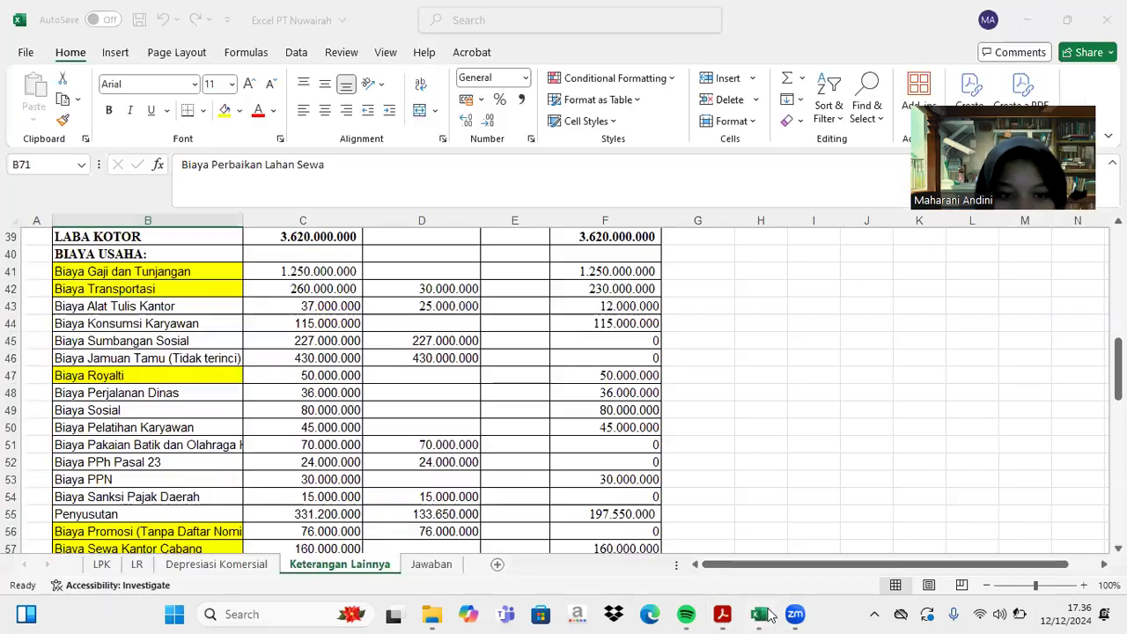
{"action": "left_click", "coordinate": [224, 461]}
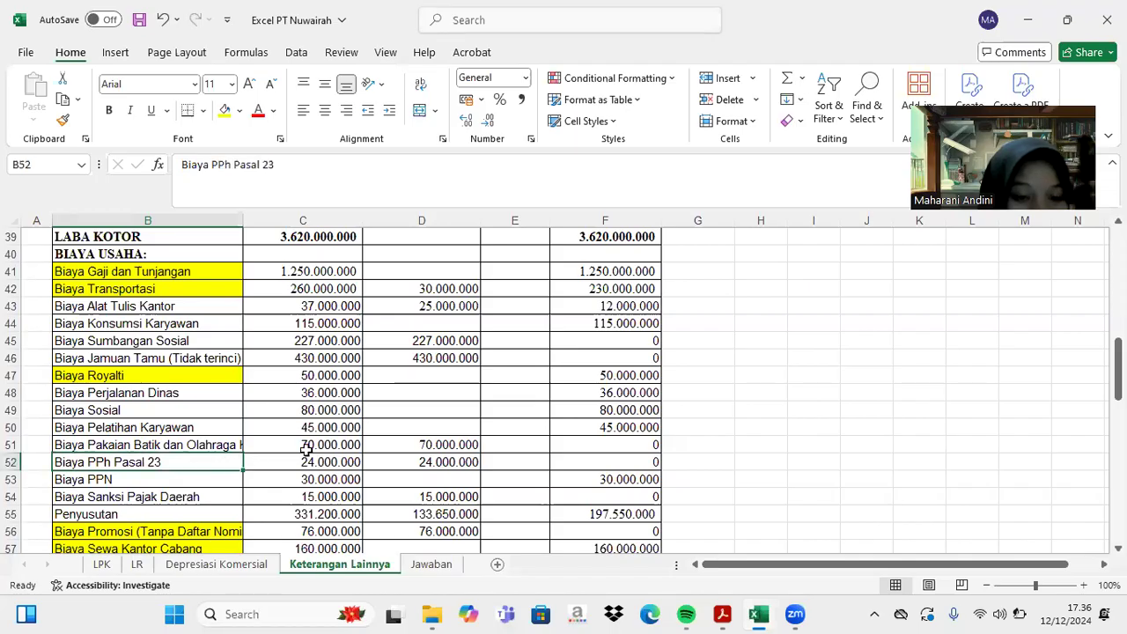
{"action": "left_click", "coordinate": [720, 613]}
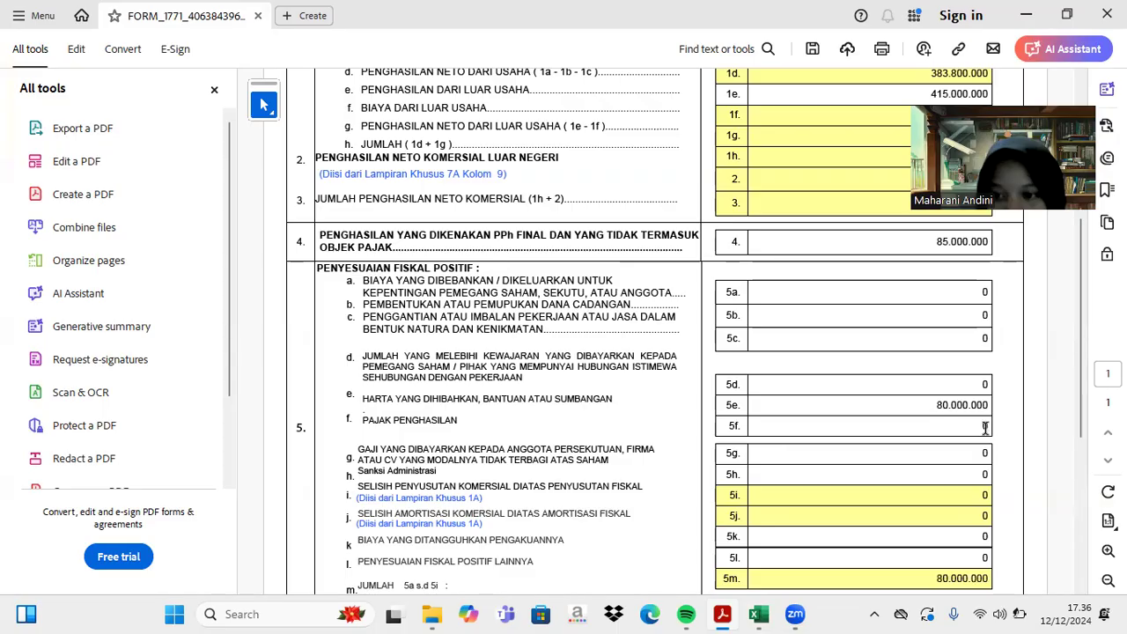
{"action": "left_click", "coordinate": [984, 427]}
{"action": "type", "text": "2"}
{"action": "type", "text": "4.00"}
{"action": "type", "text": "0.00"}
{"action": "key", "text": "Return"}
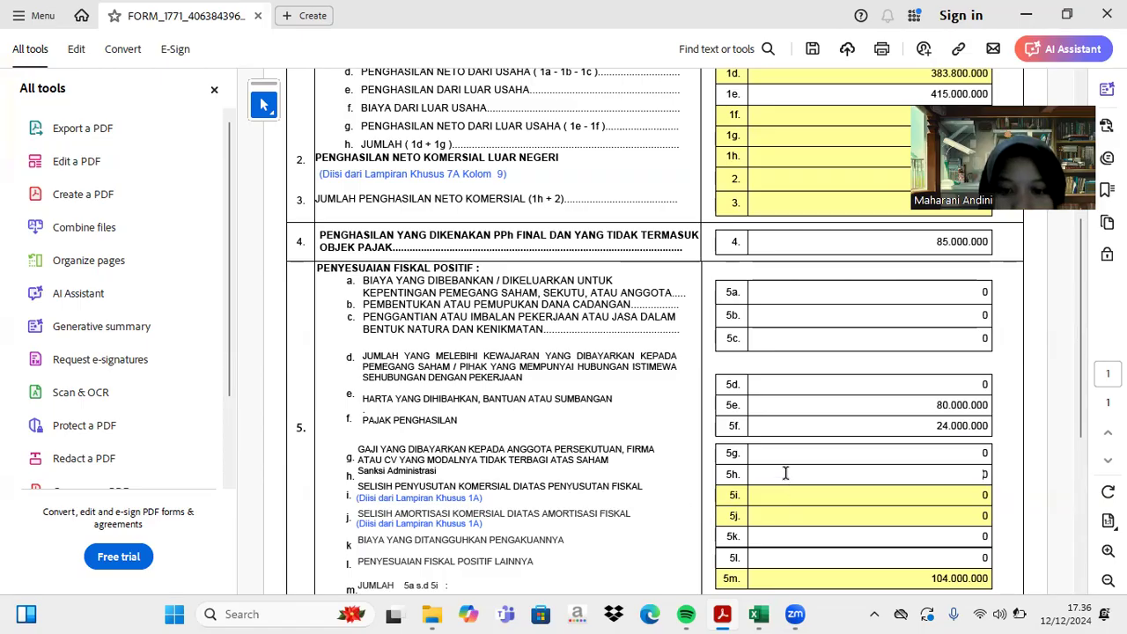
{"action": "left_click", "coordinate": [759, 614]}
{"action": "scroll", "coordinate": [679, 431], "scroll_direction": "down", "scroll_amount": 3}
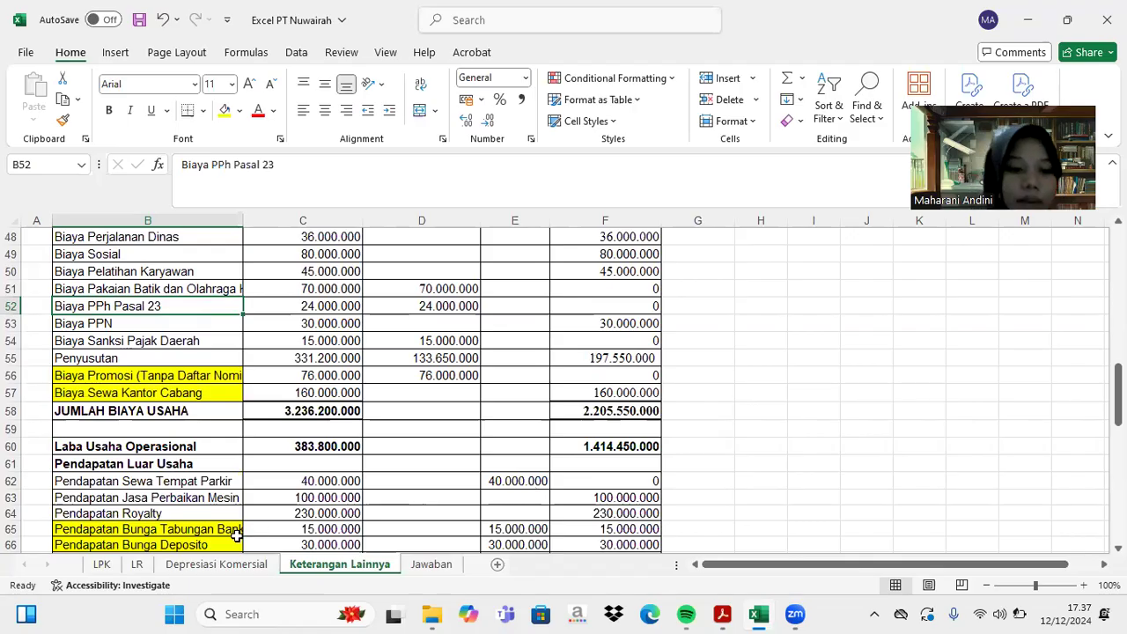
{"action": "left_click", "coordinate": [721, 614]}
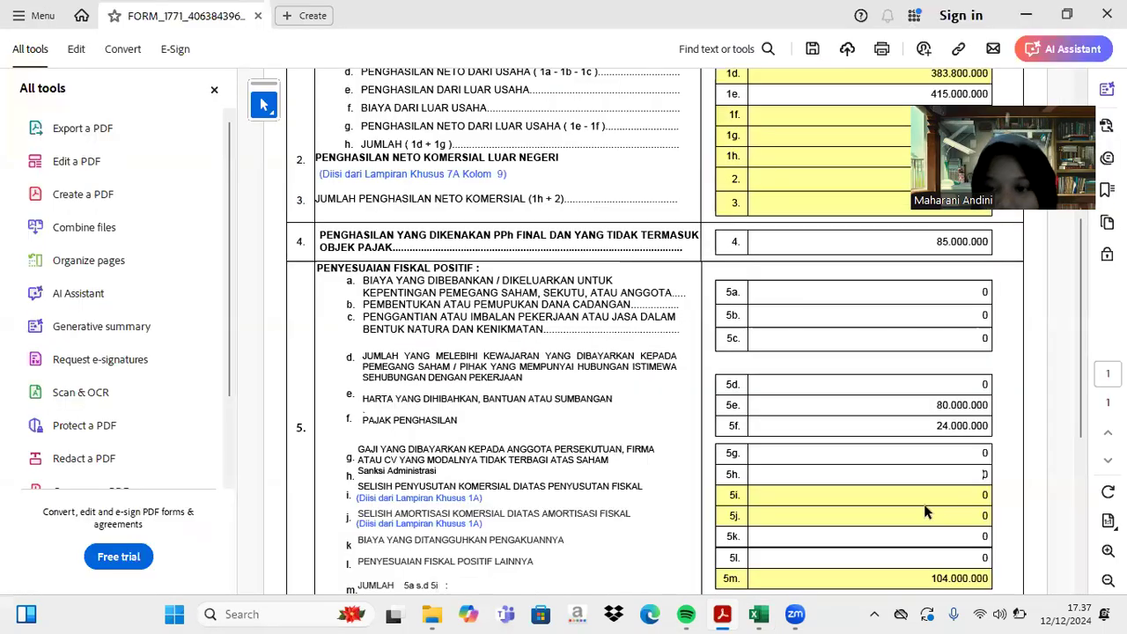
- Enter 133.650.000 in line 5h, removing the extra zeros, so 5m totals 237.650.000
{"action": "left_click", "coordinate": [983, 474]}
{"action": "type", "text": "133"}
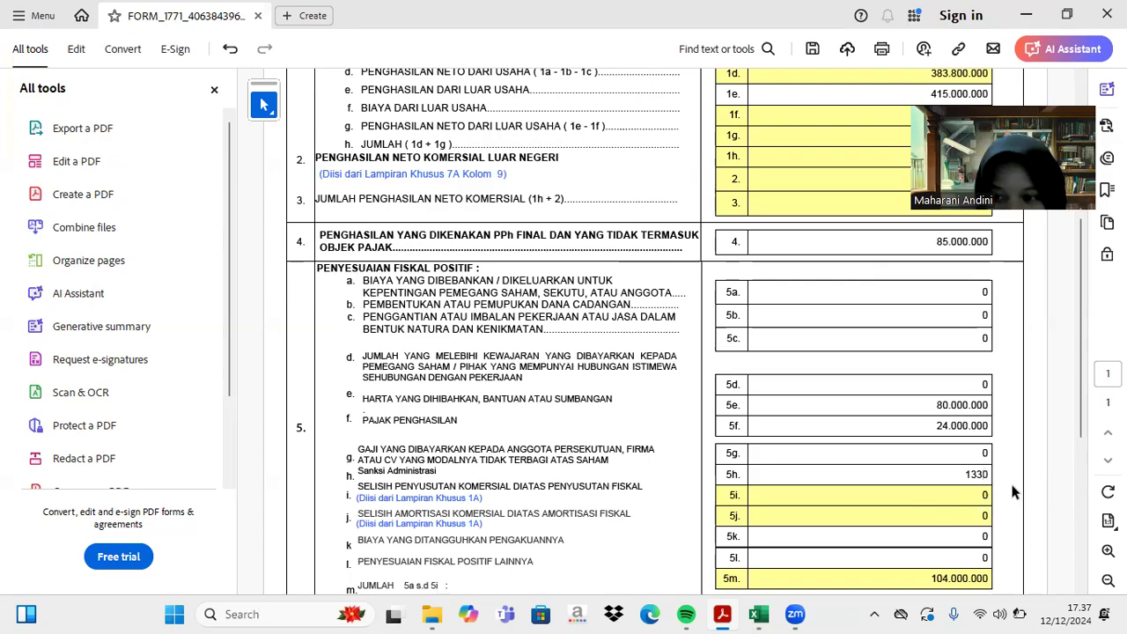
{"action": "type", "text": "65"}
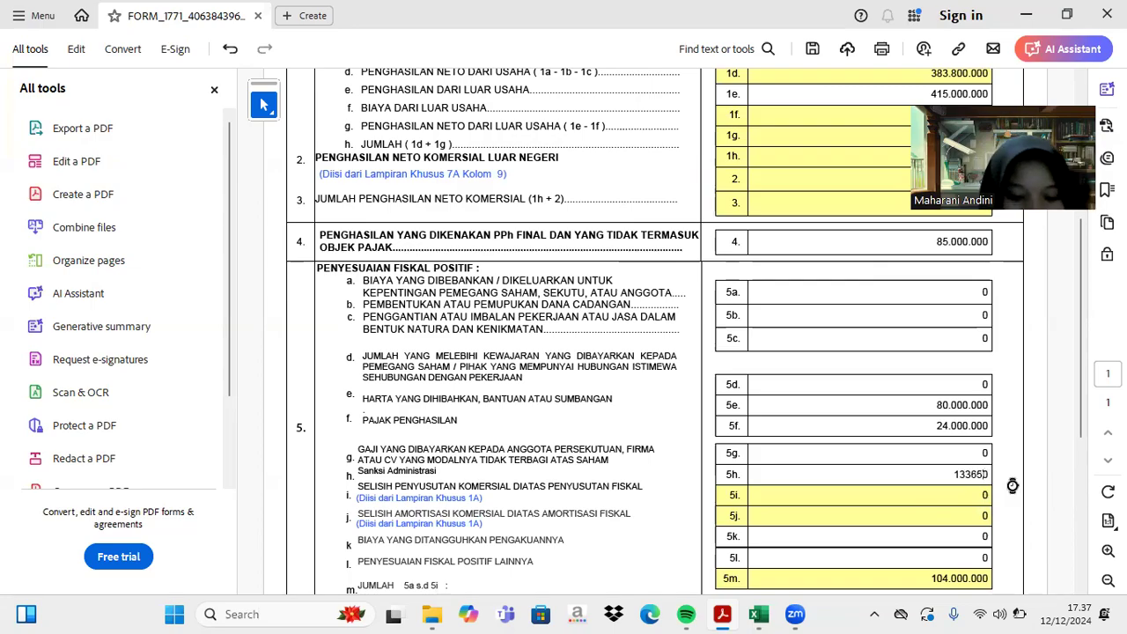
{"action": "type", "text": "000000"}
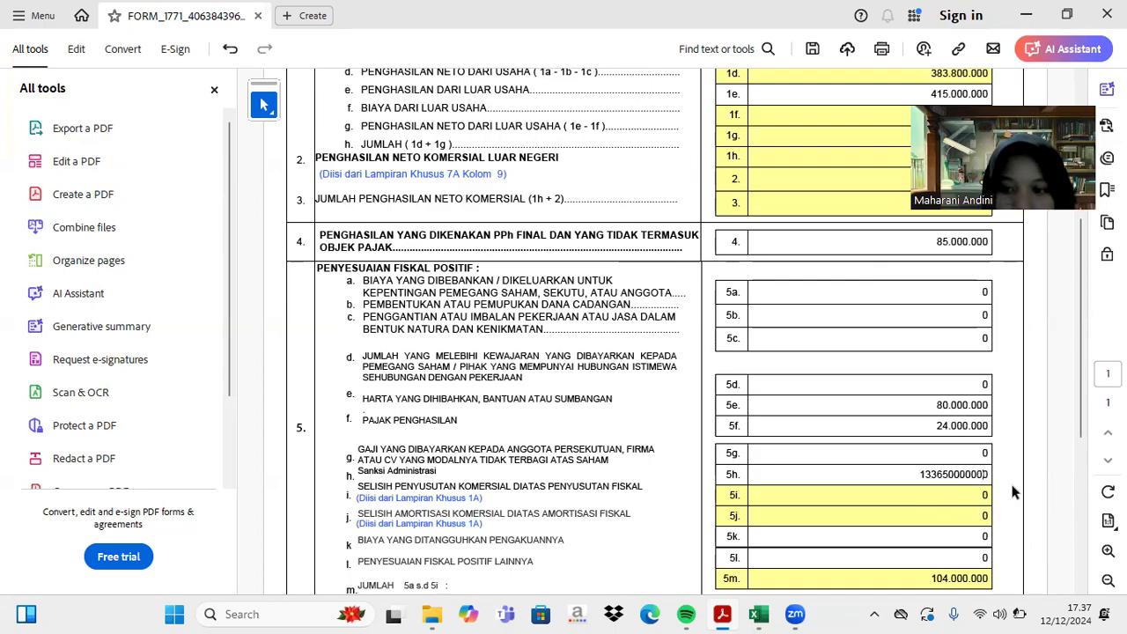
{"action": "left_click", "coordinate": [1011, 486]}
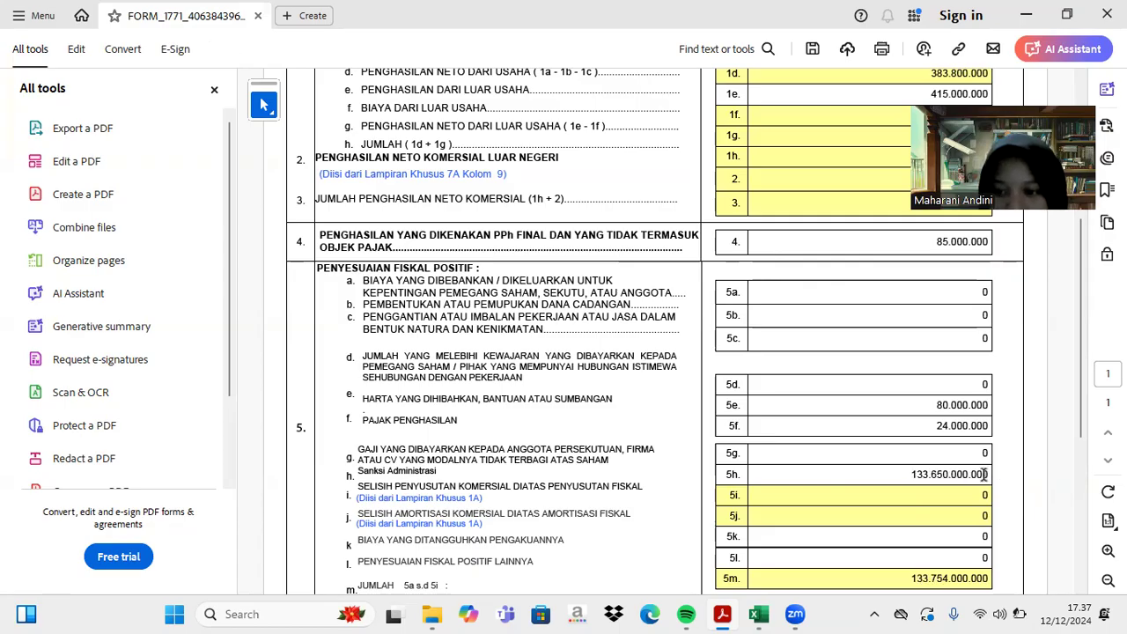
{"action": "left_click", "coordinate": [985, 475]}
{"action": "key", "text": "BackSpace"}
{"action": "key", "text": "BackSpace"}
{"action": "key", "text": "BackSpace"}
{"action": "key", "text": "Return"}
- Review sections 6–8, where line 8 net fiscal income now reads 912.450.000
{"action": "scroll", "coordinate": [939, 487], "scroll_direction": "down", "scroll_amount": 3}
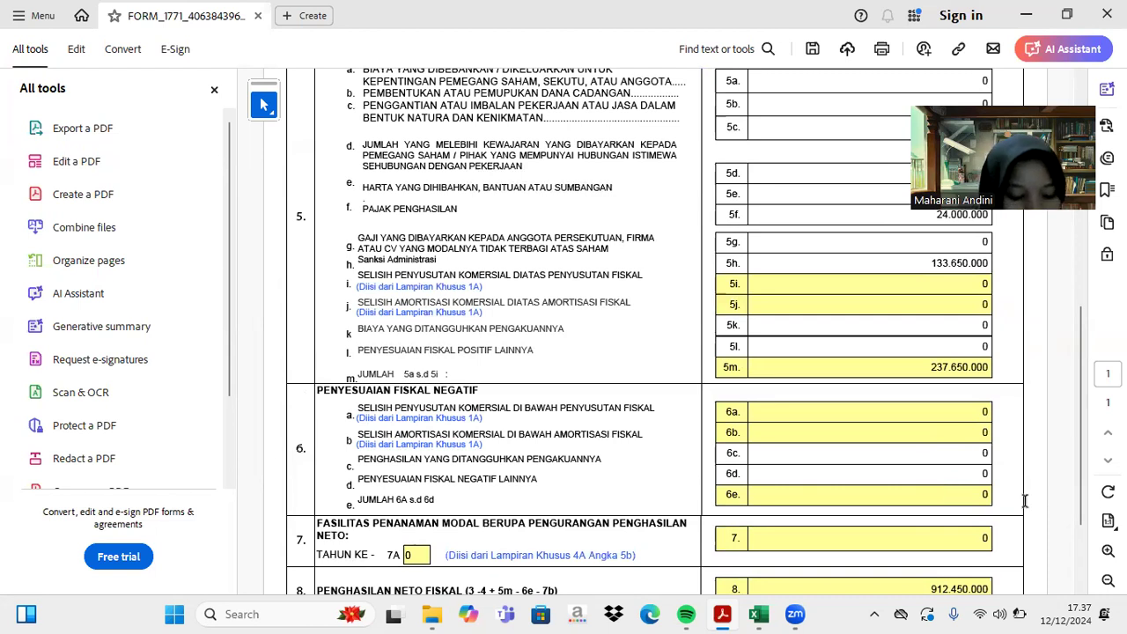
{"action": "scroll", "coordinate": [939, 484], "scroll_direction": "down", "scroll_amount": 2}
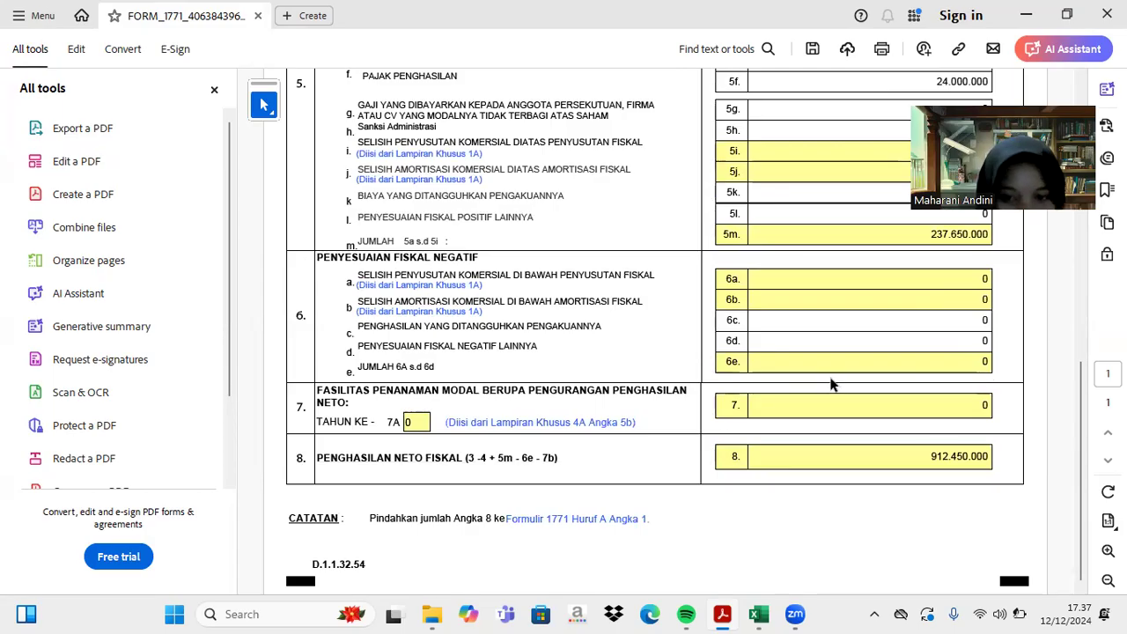
{"action": "scroll", "coordinate": [824, 322], "scroll_direction": "up", "scroll_amount": 2}
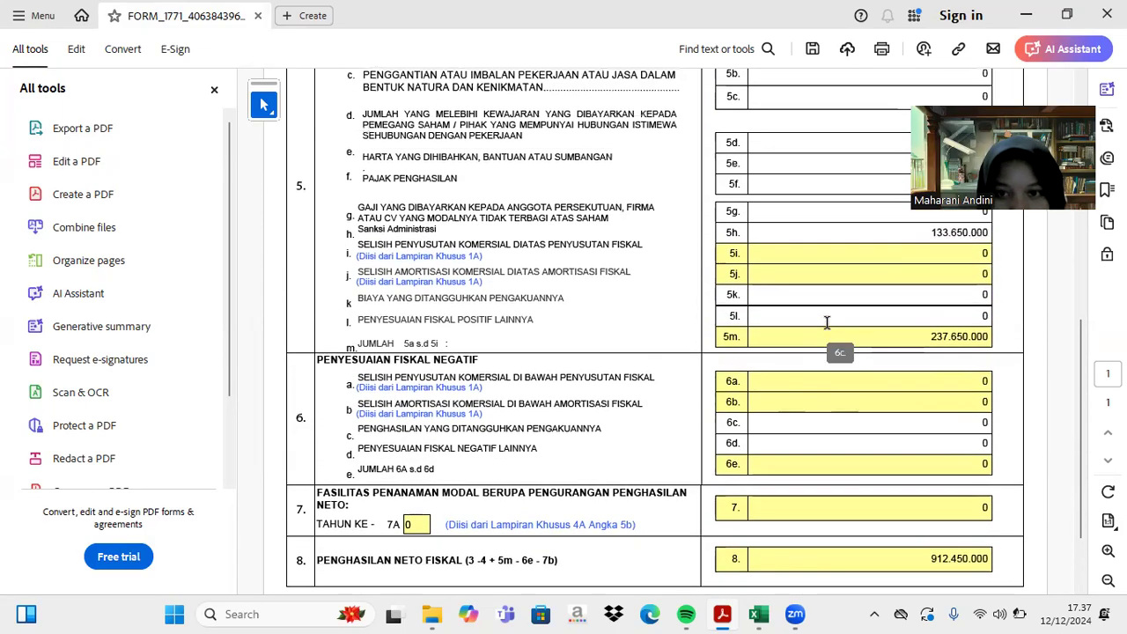
{"action": "scroll", "coordinate": [855, 314], "scroll_direction": "up", "scroll_amount": 1}
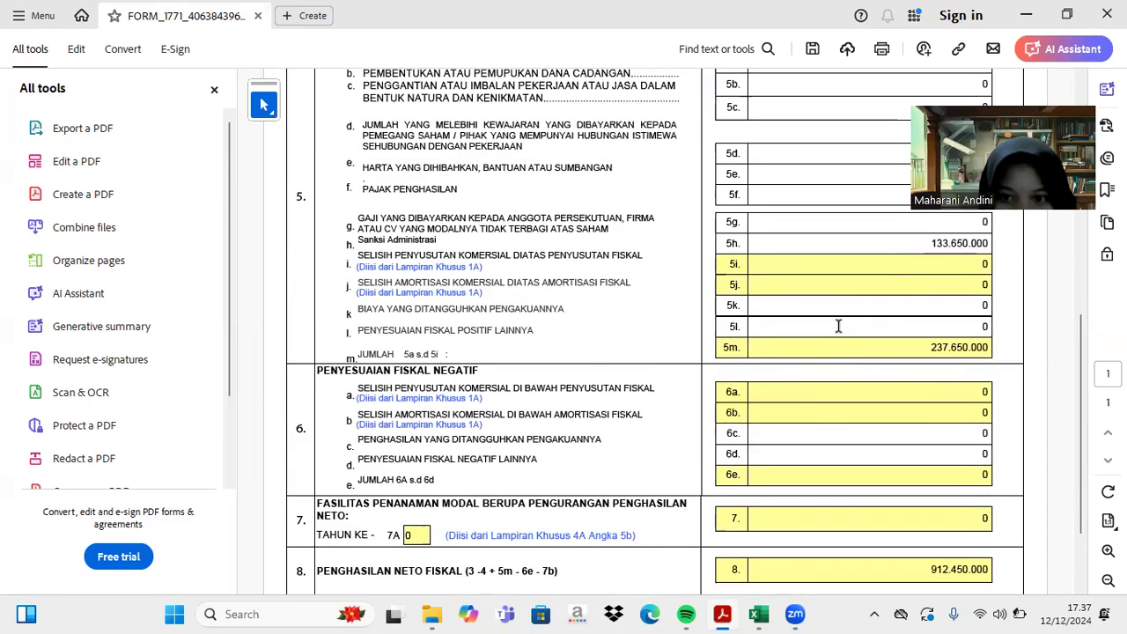
{"action": "left_click", "coordinate": [842, 325]}
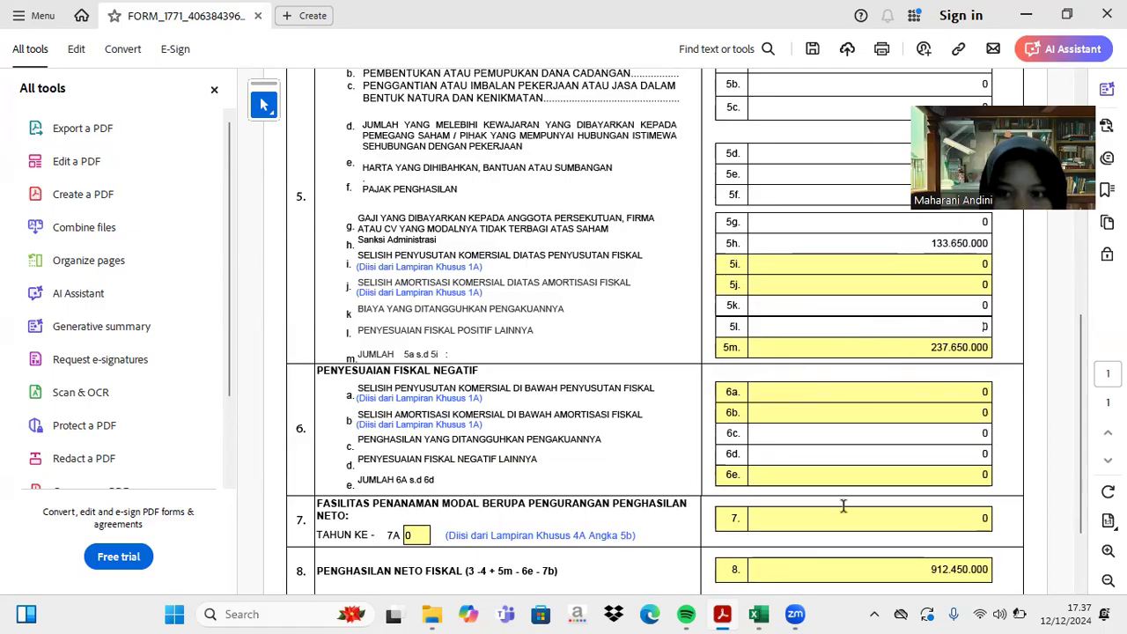
{"action": "left_click", "coordinate": [764, 613]}
{"action": "scroll", "coordinate": [729, 448], "scroll_direction": "down", "scroll_amount": 4}
{"action": "scroll", "coordinate": [730, 448], "scroll_direction": "down", "scroll_amount": 1}
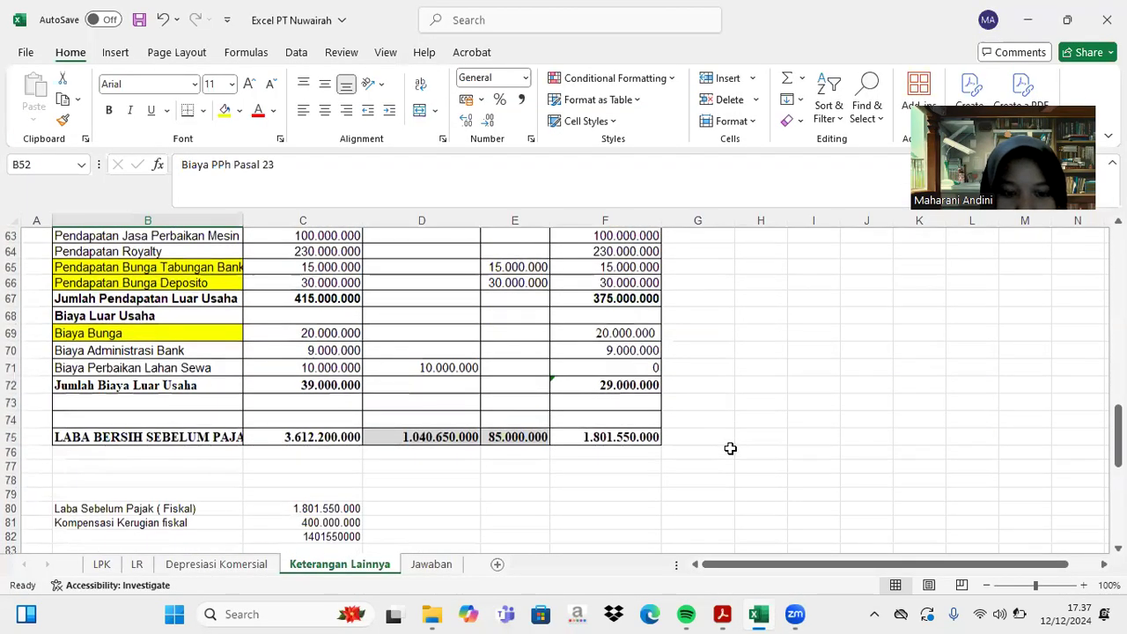
{"action": "scroll", "coordinate": [730, 448], "scroll_direction": "down", "scroll_amount": 7}
{"action": "scroll", "coordinate": [730, 448], "scroll_direction": "up", "scroll_amount": 15}
{"action": "scroll", "coordinate": [730, 448], "scroll_direction": "up", "scroll_amount": 3}
{"action": "scroll", "coordinate": [730, 448], "scroll_direction": "down", "scroll_amount": 7}
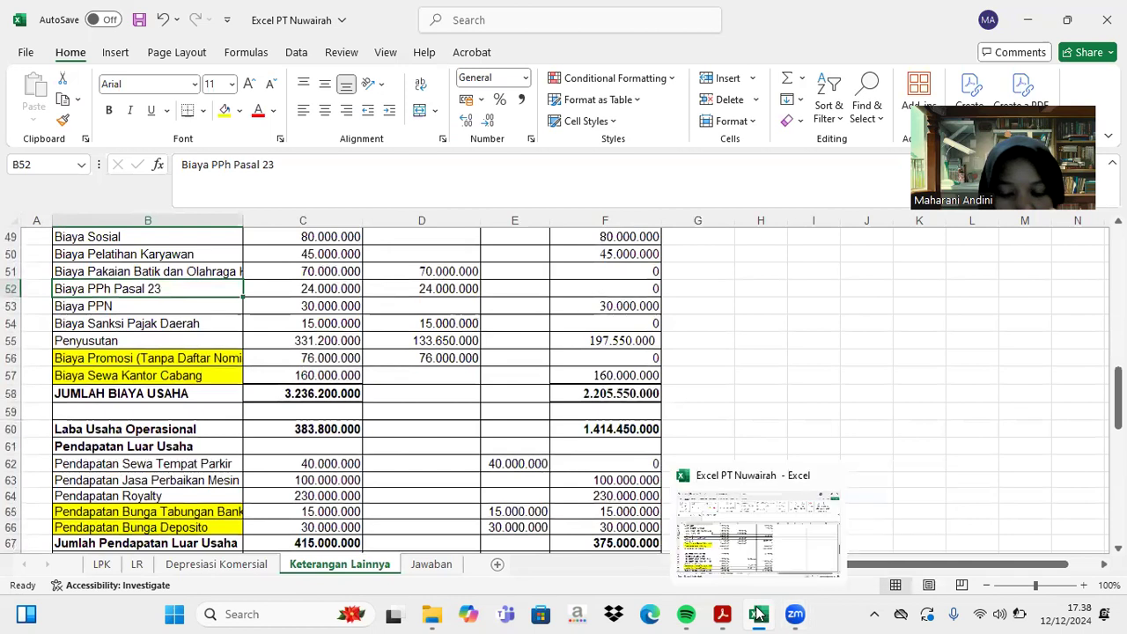
{"action": "left_click", "coordinate": [758, 614]}
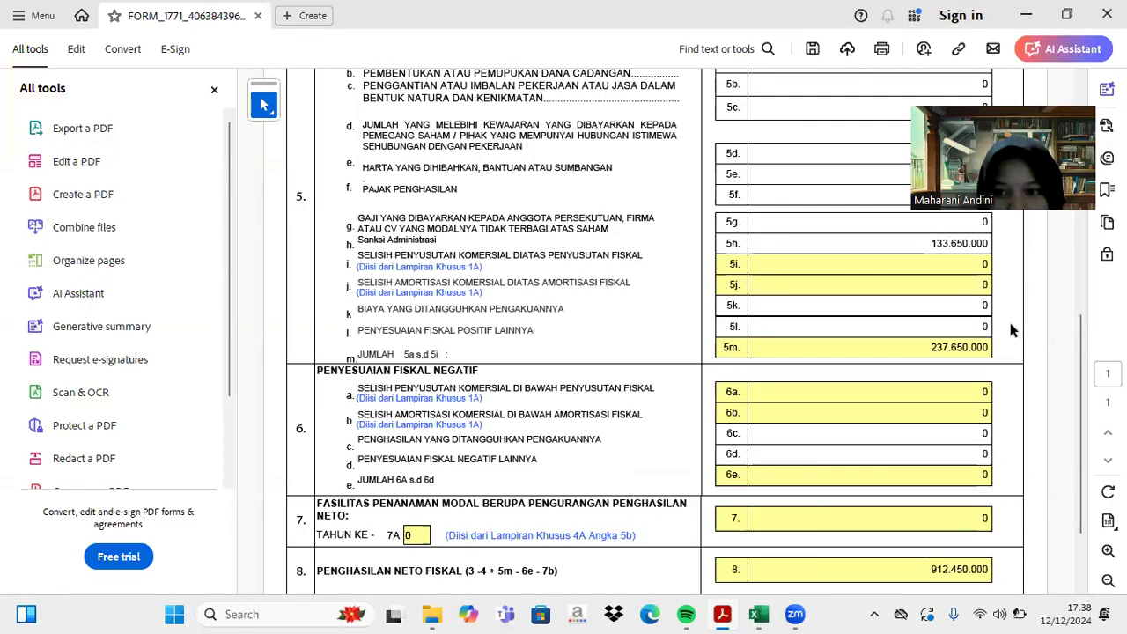
- Enter 641.000.000 in line 5l and check line 8 net fiscal income of 1.553.450.000
{"action": "left_click", "coordinate": [982, 326]}
{"action": "type", "text": "64"}
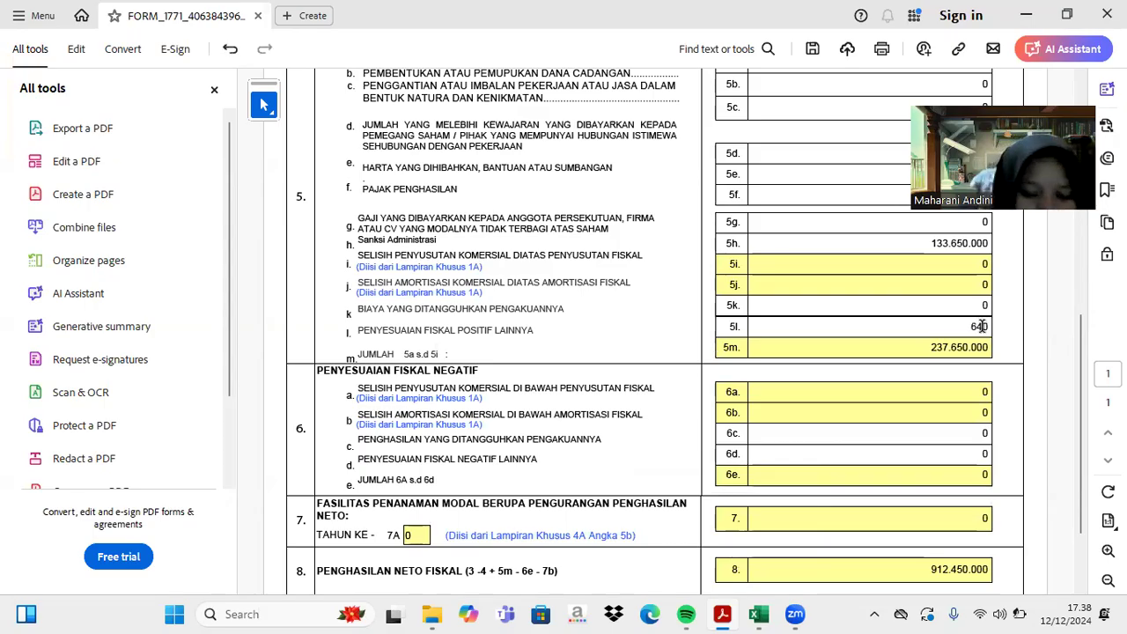
{"action": "type", "text": "10000"}
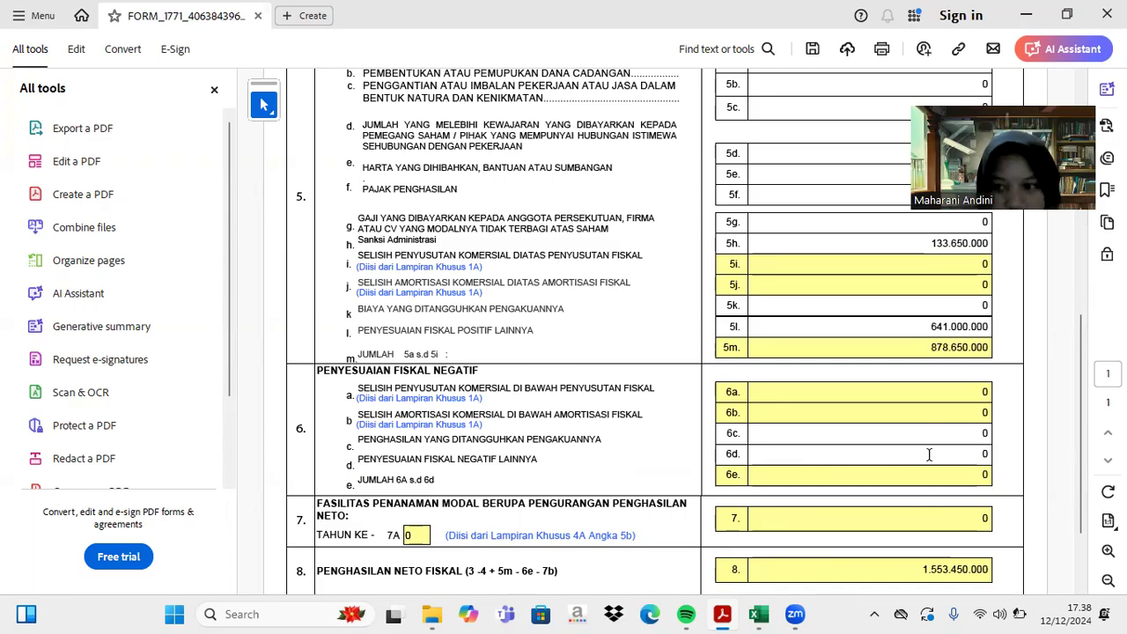
{"action": "scroll", "coordinate": [934, 447], "scroll_direction": "down", "scroll_amount": 3}
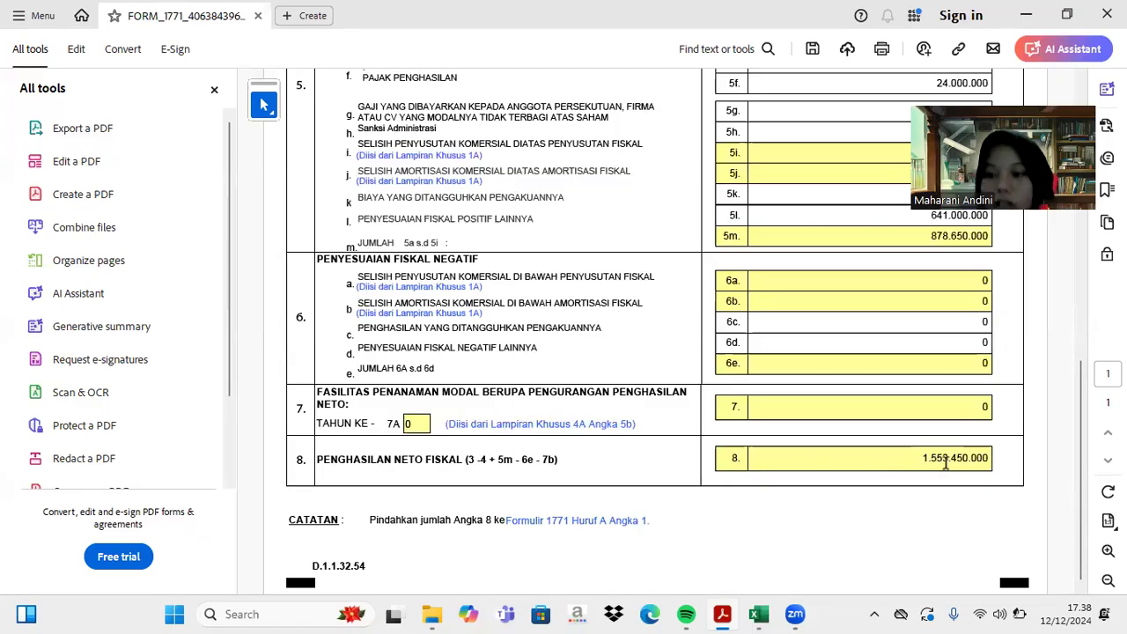
- Open the Lampiran Khusus 2A fiscal loss compensation page from the form attachments list
{"action": "scroll", "coordinate": [939, 472], "scroll_direction": "up", "scroll_amount": 7}
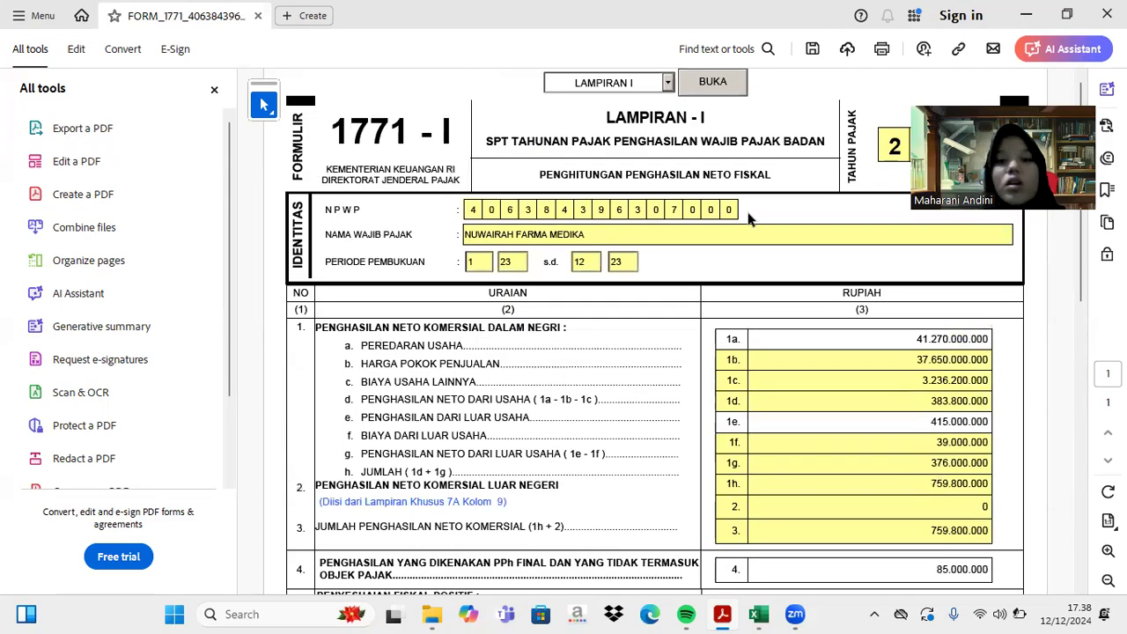
{"action": "left_click", "coordinate": [667, 83]}
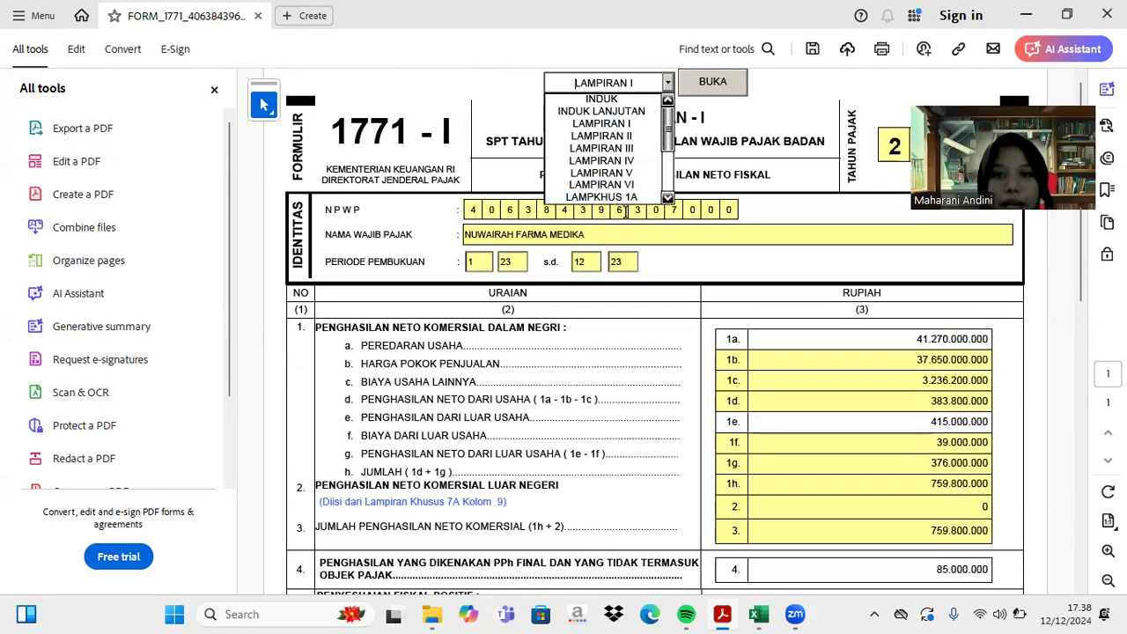
{"action": "left_click", "coordinate": [628, 197]}
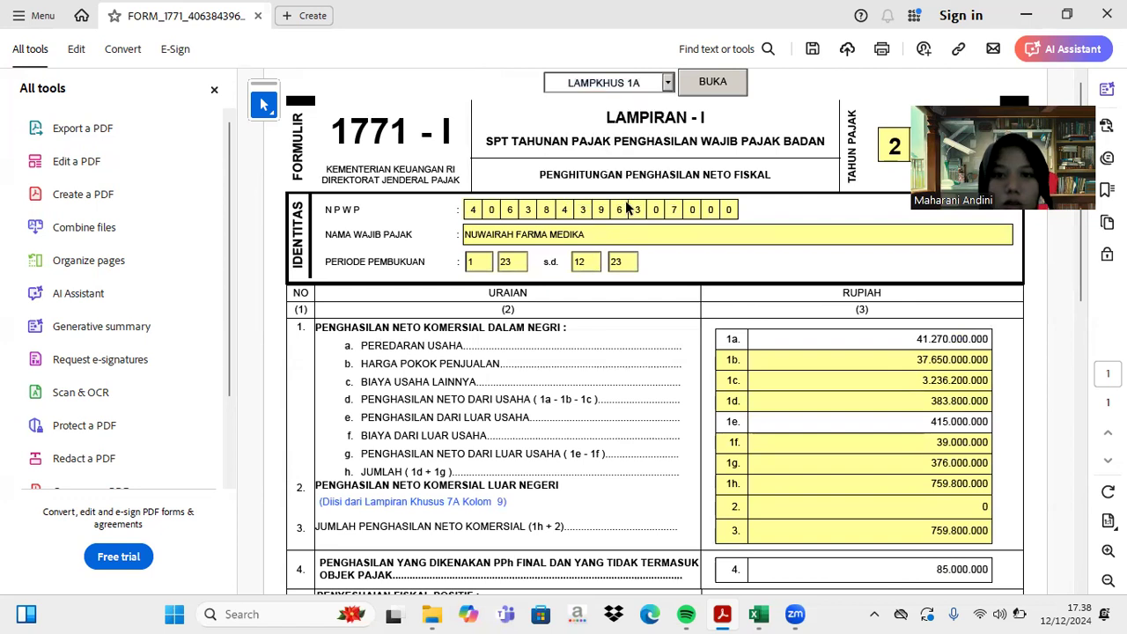
{"action": "left_click", "coordinate": [647, 79]}
{"action": "left_click", "coordinate": [668, 199]}
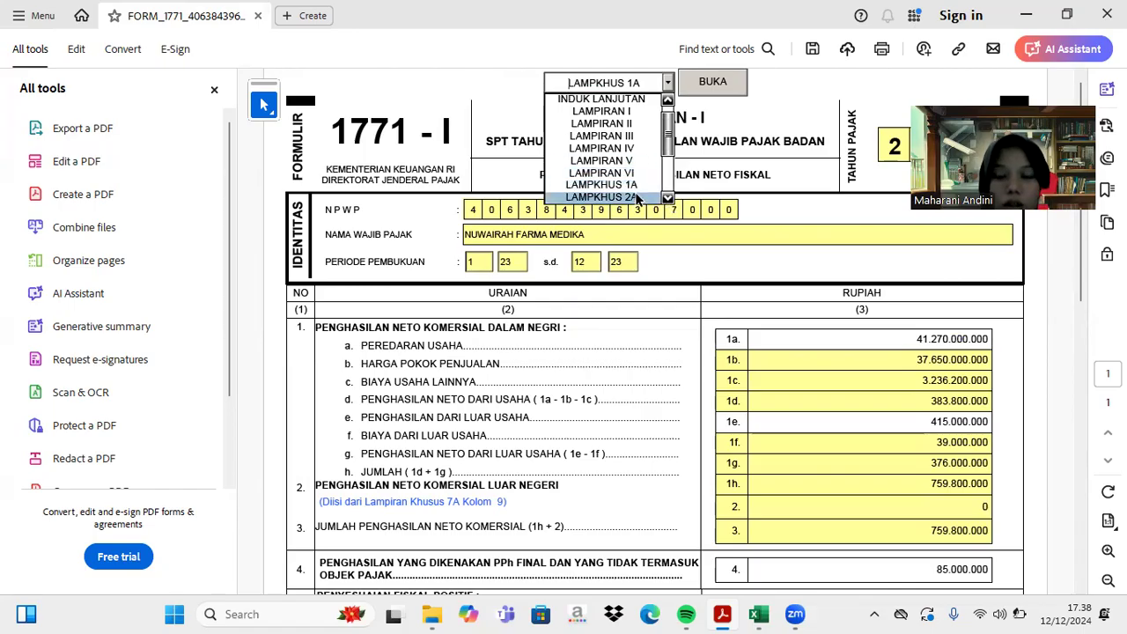
{"action": "left_click", "coordinate": [637, 197]}
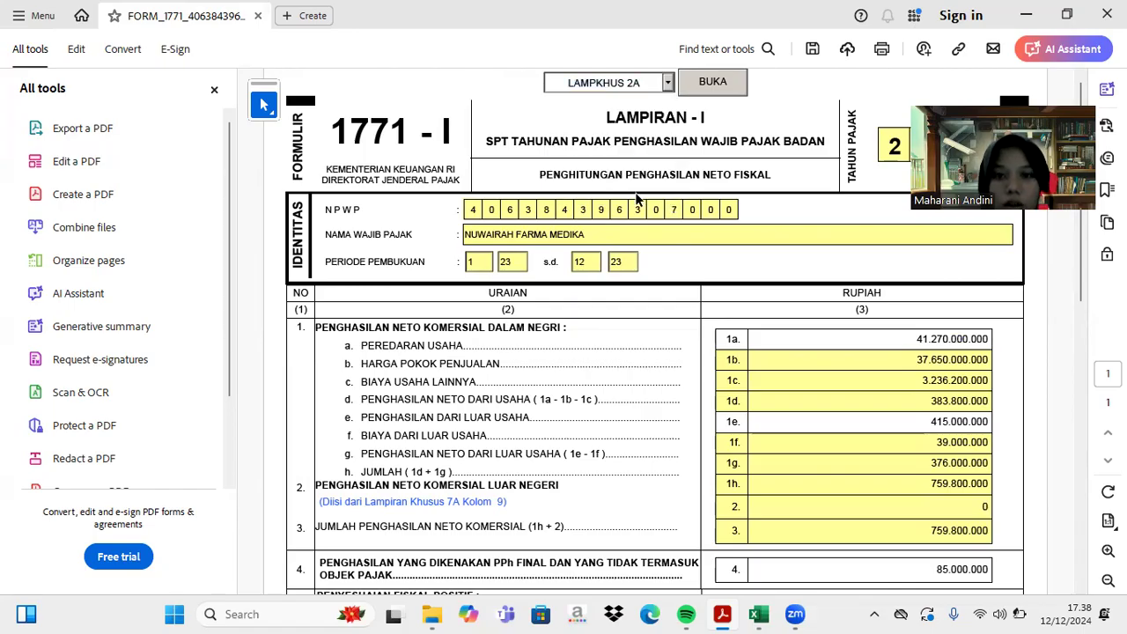
{"action": "left_click", "coordinate": [713, 82]}
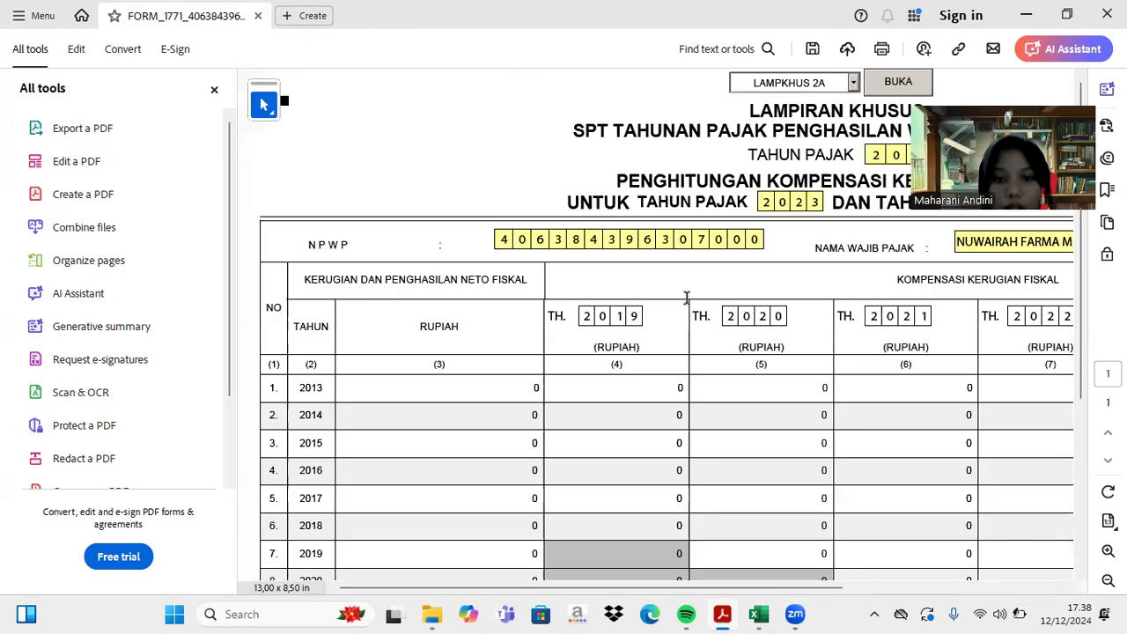
- Enter 400.000.000 as the TH. 2023 loss in the Kompensasi Kerugian Fiskal table
{"action": "left_click", "coordinate": [758, 613]}
{"action": "scroll", "coordinate": [586, 329], "scroll_direction": "up", "scroll_amount": 15}
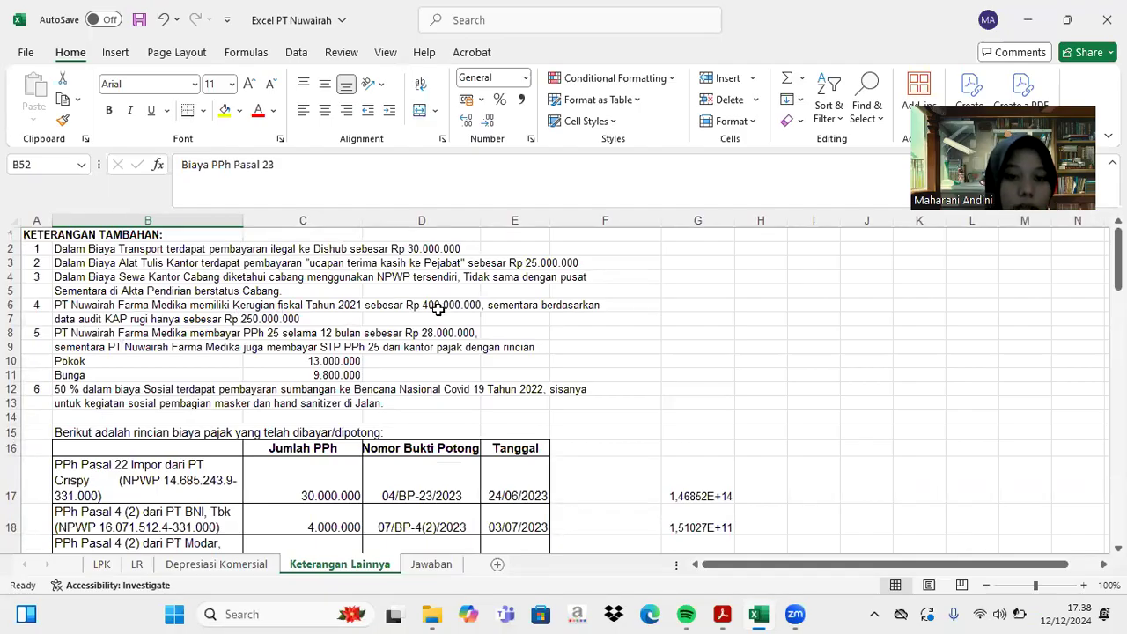
{"action": "left_click", "coordinate": [722, 613]}
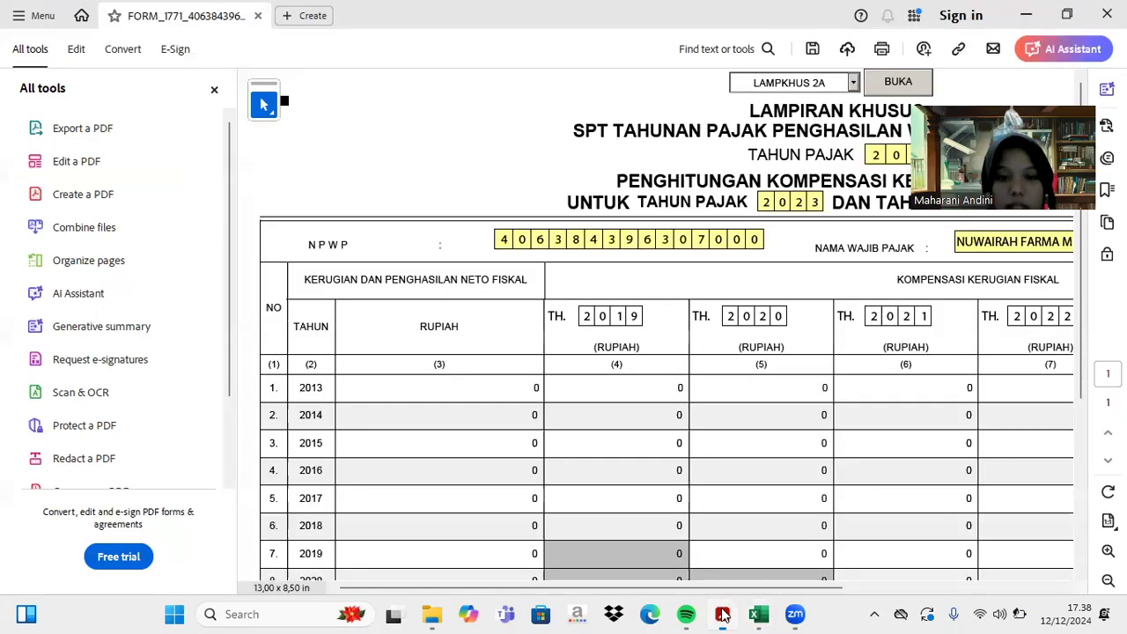
{"action": "scroll", "coordinate": [582, 414], "scroll_direction": "down", "scroll_amount": 3}
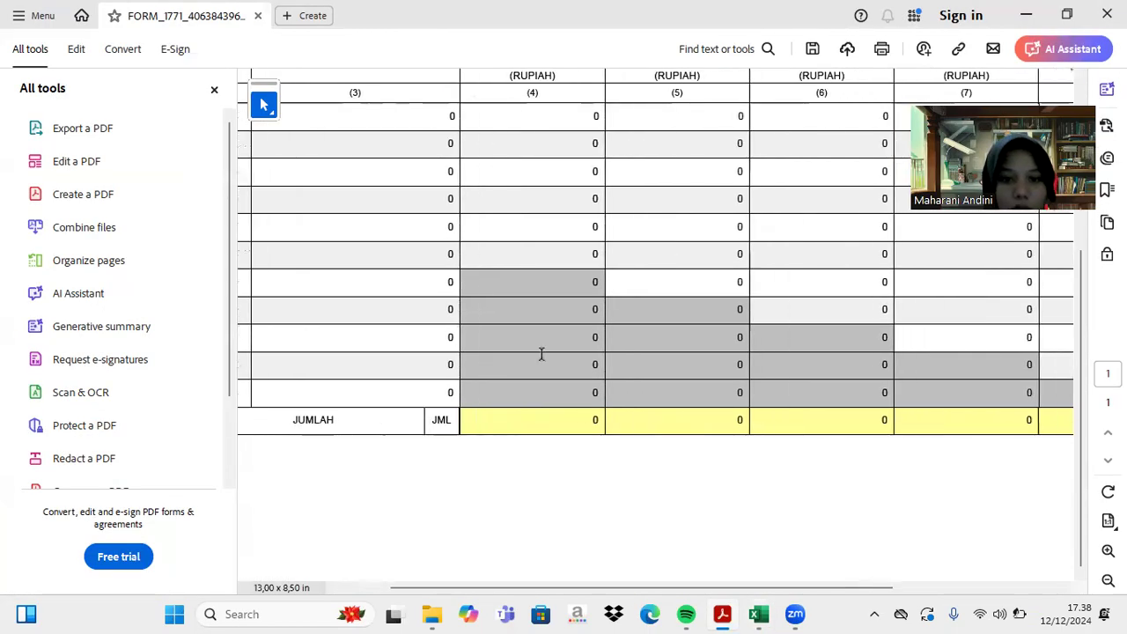
{"action": "scroll", "coordinate": [670, 343], "scroll_direction": "right", "scroll_amount": 5}
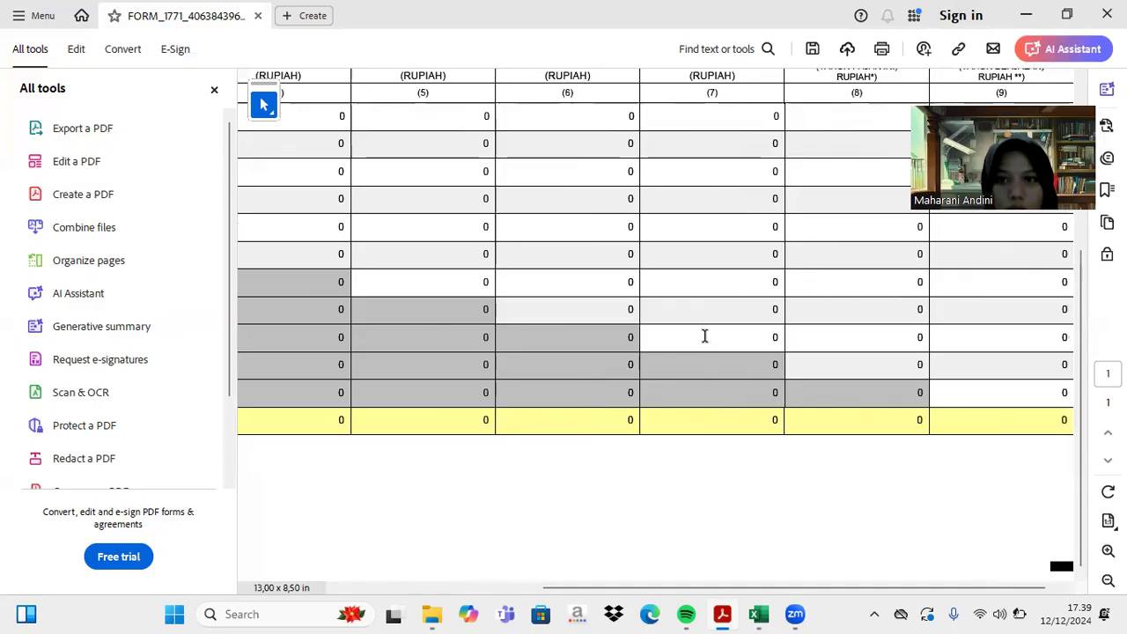
{"action": "scroll", "coordinate": [704, 335], "scroll_direction": "up", "scroll_amount": 2}
{"action": "scroll", "coordinate": [704, 335], "scroll_direction": "down", "scroll_amount": 1}
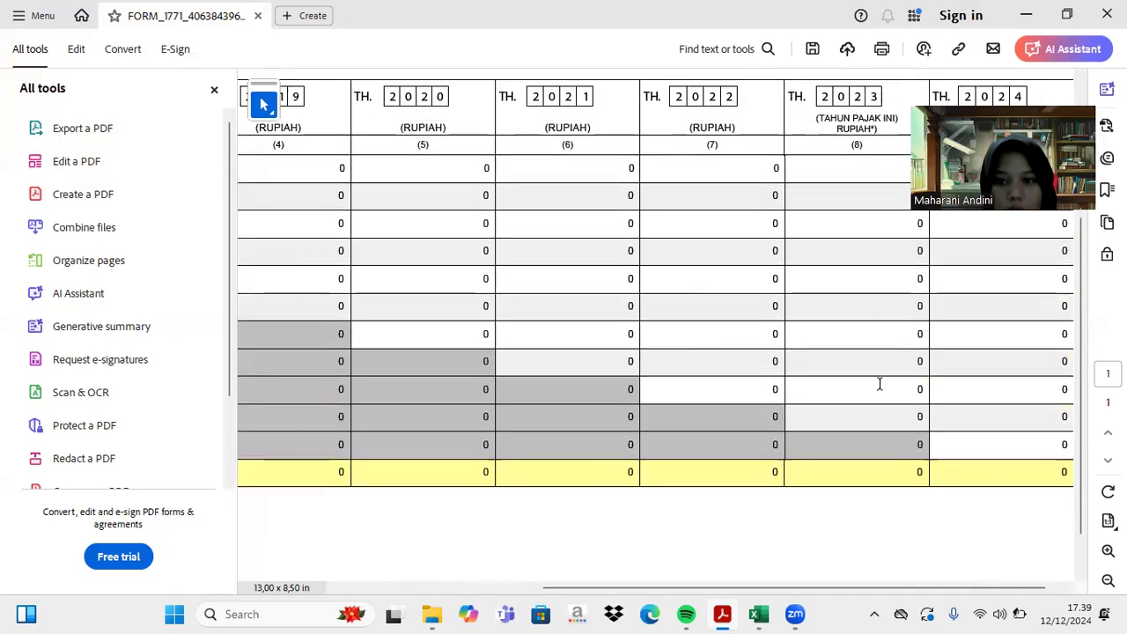
{"action": "type", "text": "400000000"}
{"action": "key", "text": "Return"}
{"action": "scroll", "coordinate": [896, 389], "scroll_direction": "up", "scroll_amount": 5}
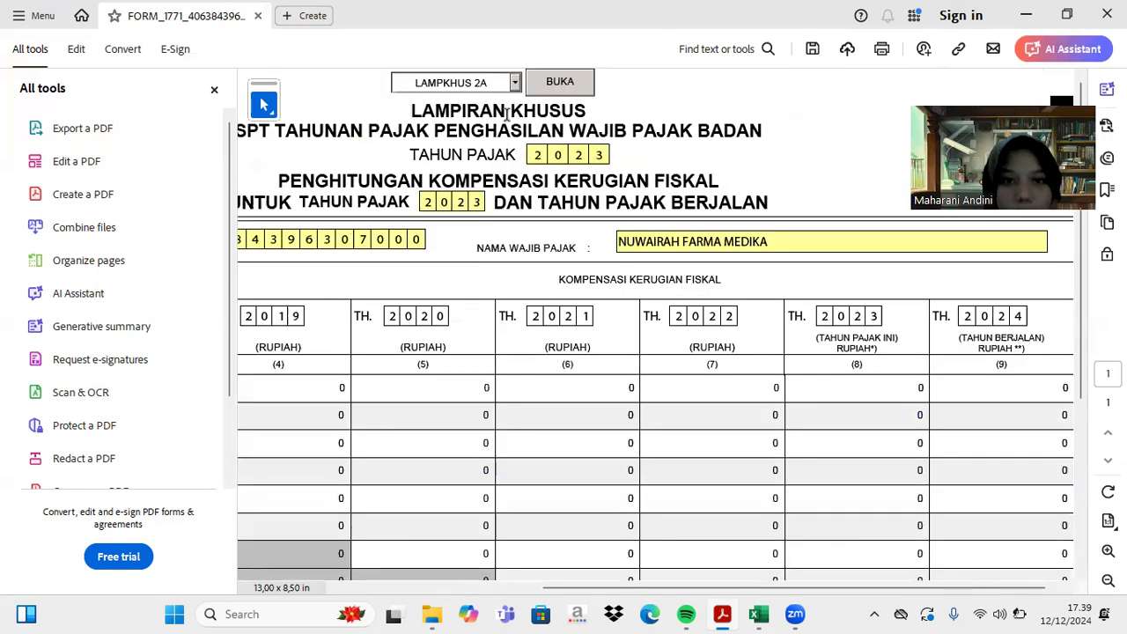
- Open the LAMPKHUS 1A depreciation sheet and add a blank first asset row
{"action": "left_click", "coordinate": [514, 82]}
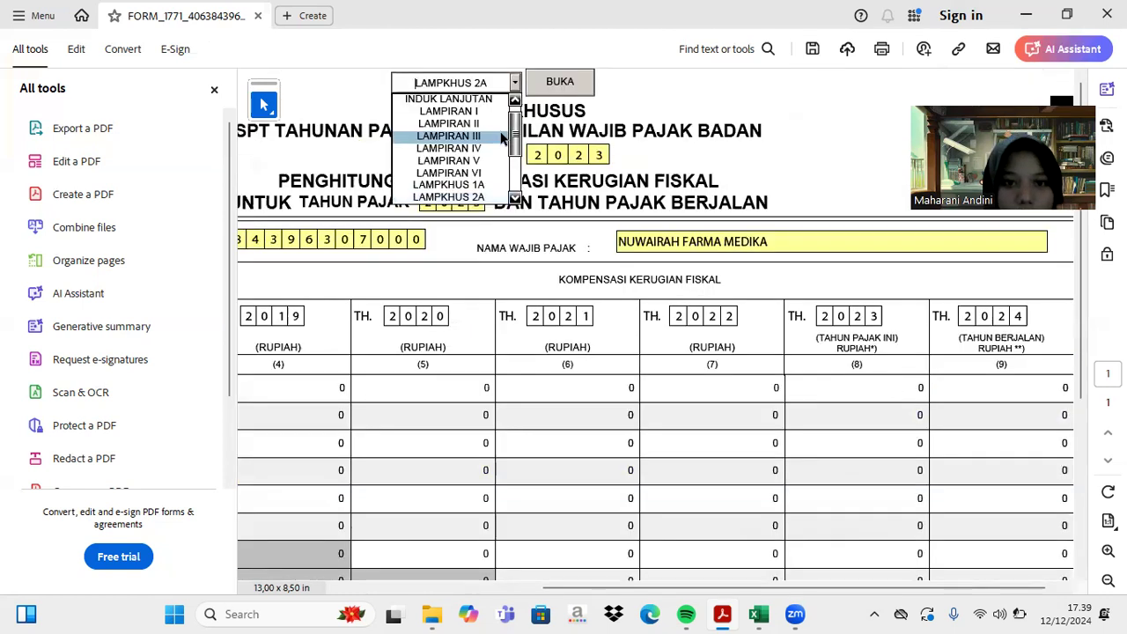
{"action": "left_click", "coordinate": [497, 183]}
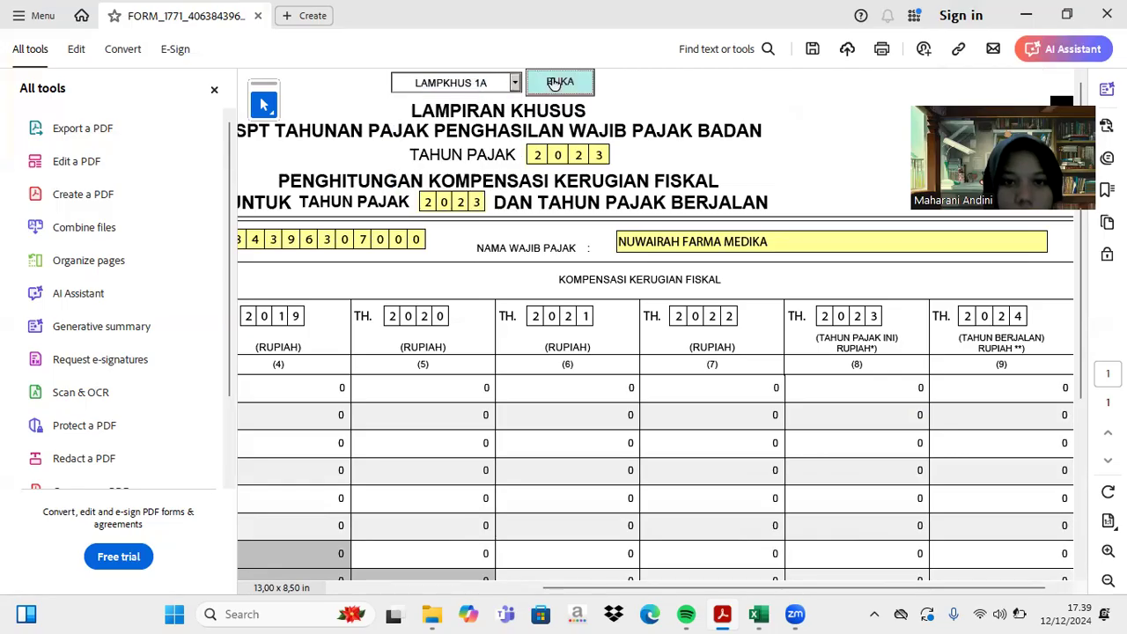
{"action": "left_click", "coordinate": [553, 82]}
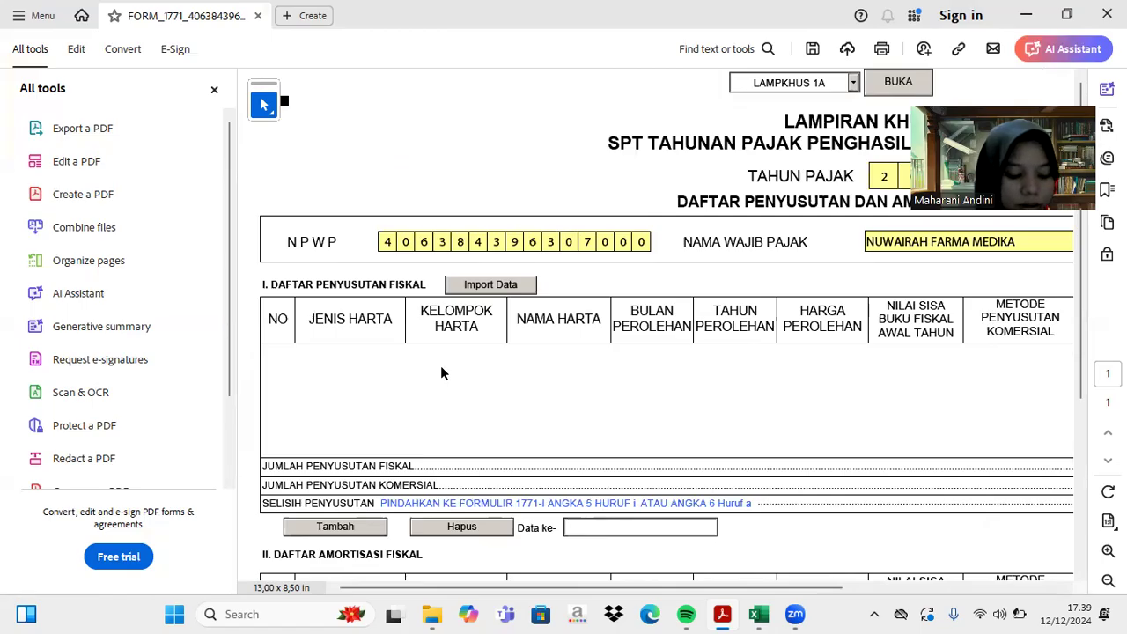
{"action": "left_click", "coordinate": [343, 527]}
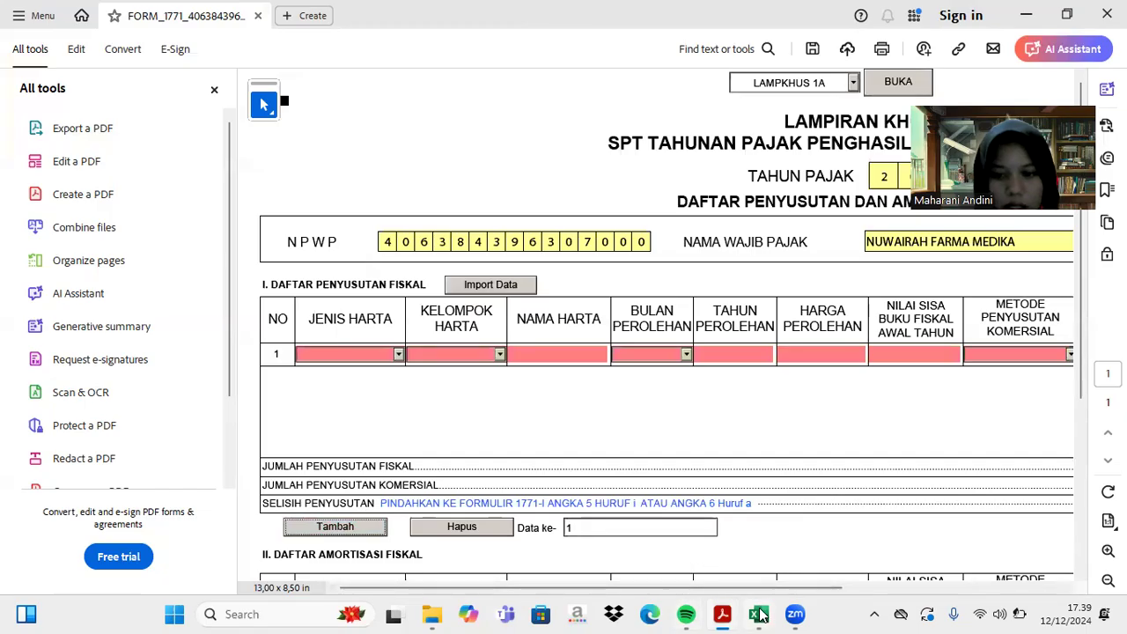
{"action": "left_click", "coordinate": [759, 614]}
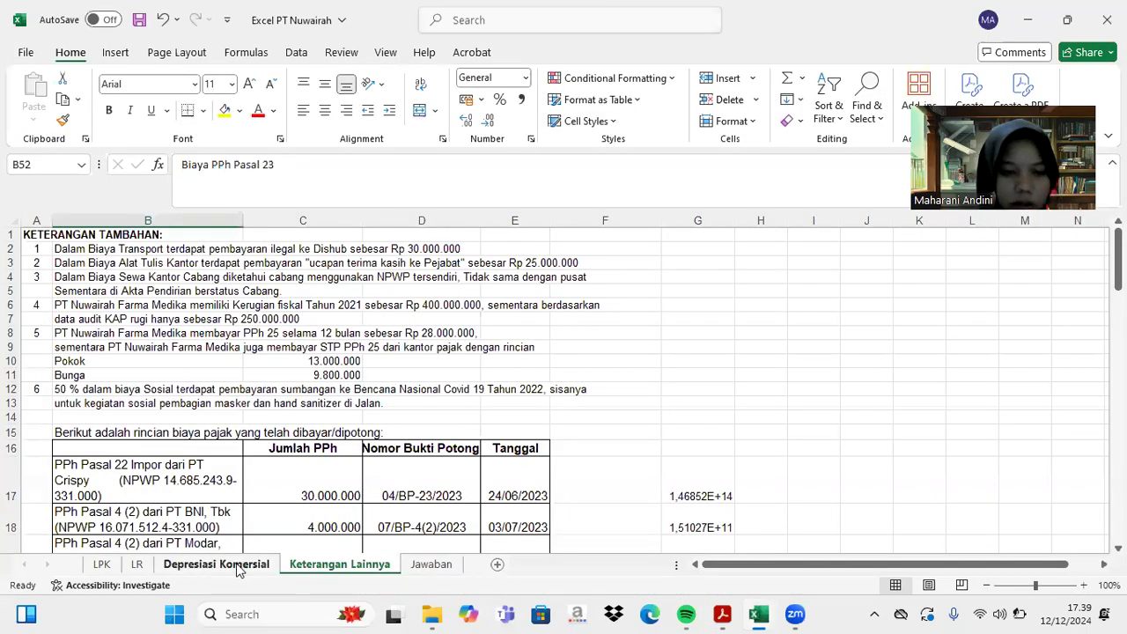
- Review the Depresiasi Komersial sheet's tax depreciation list, which totals 197.550.000
{"action": "left_click", "coordinate": [237, 567]}
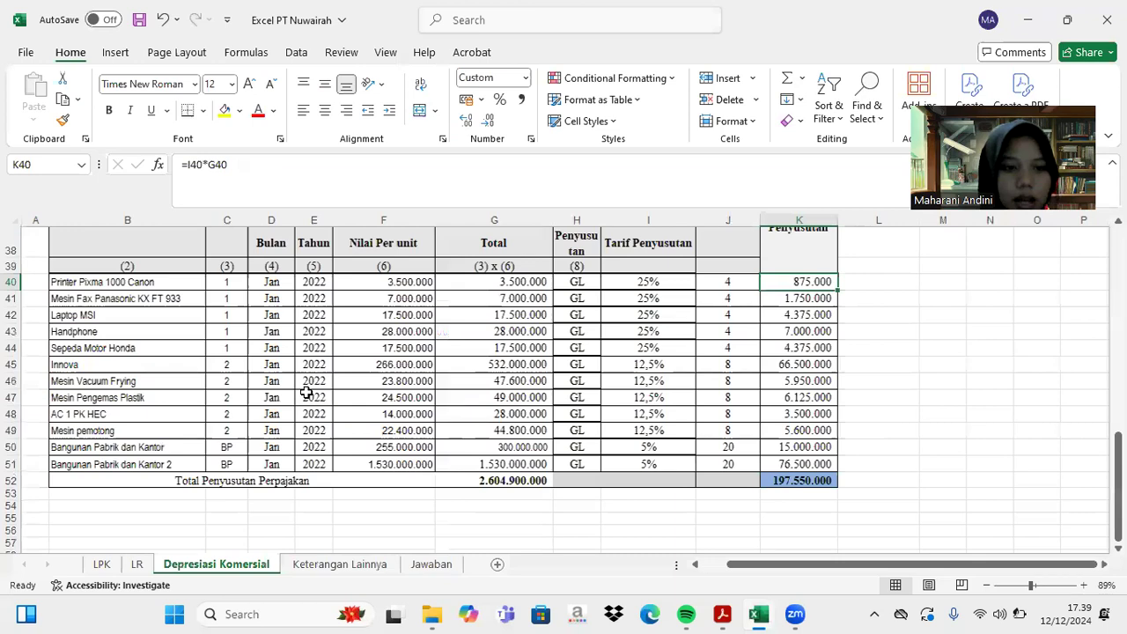
{"action": "scroll", "coordinate": [306, 392], "scroll_direction": "down", "scroll_amount": 8}
{"action": "scroll", "coordinate": [306, 393], "scroll_direction": "up", "scroll_amount": 10}
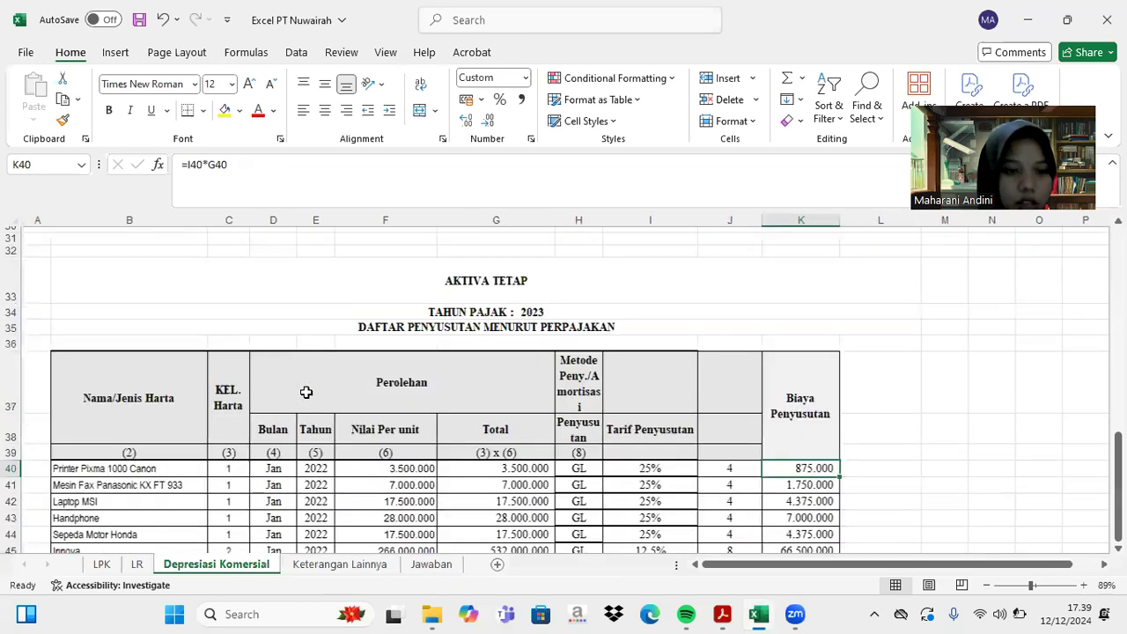
{"action": "scroll", "coordinate": [306, 393], "scroll_direction": "down", "scroll_amount": 2}
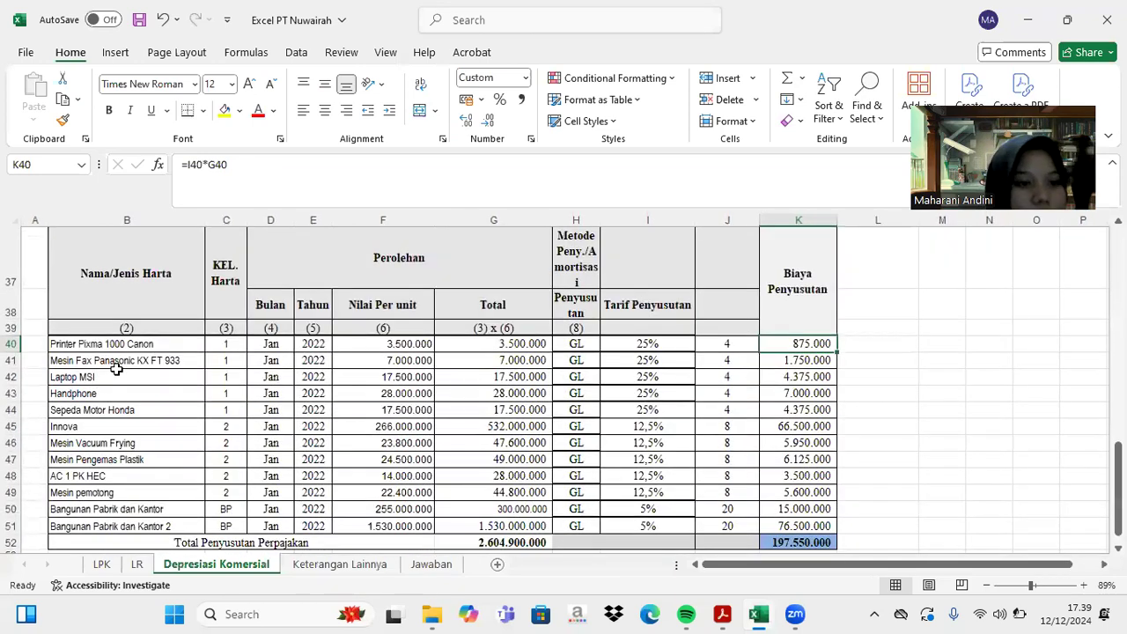
{"action": "left_click", "coordinate": [724, 614]}
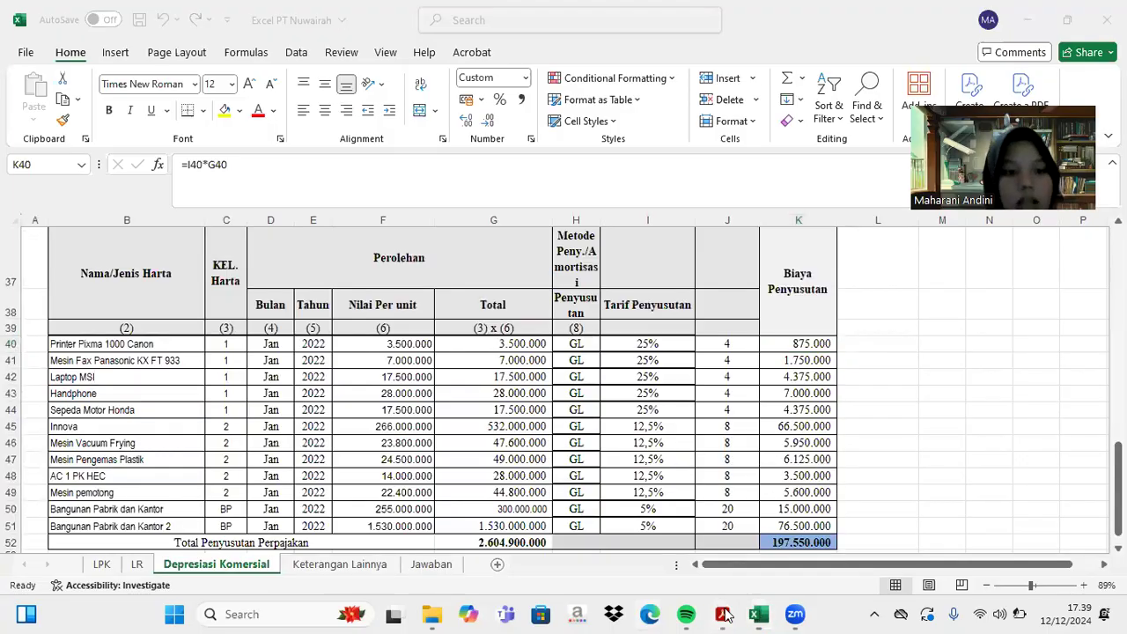
- Set row 1's asset type to Harta Berwujud and its group to Kelompok 1
{"action": "left_click", "coordinate": [398, 355]}
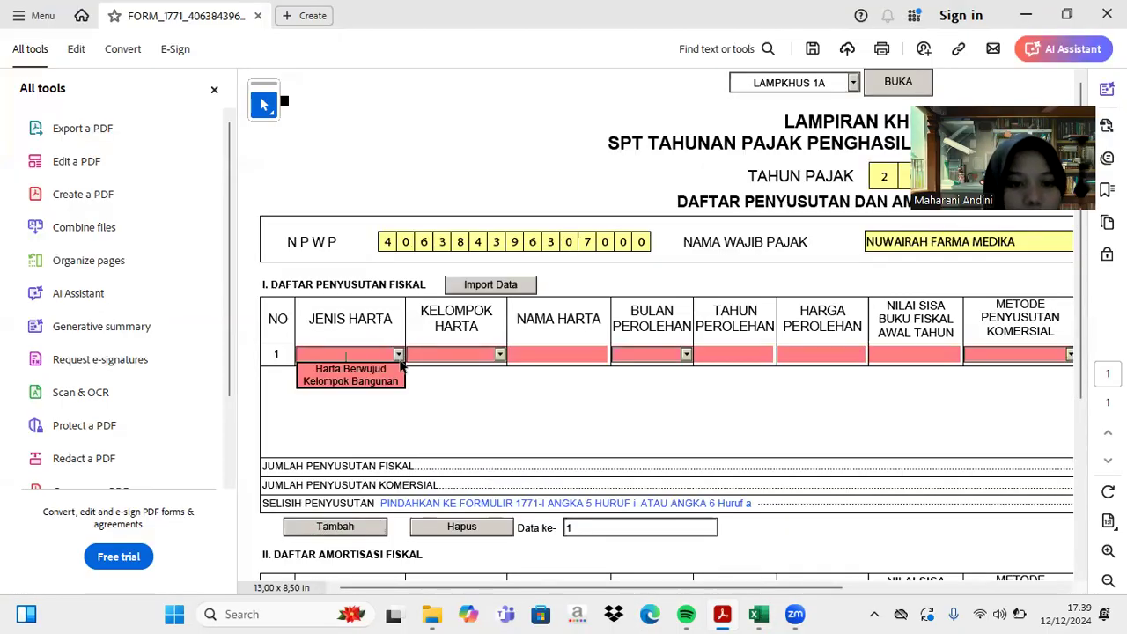
{"action": "left_click", "coordinate": [347, 366]}
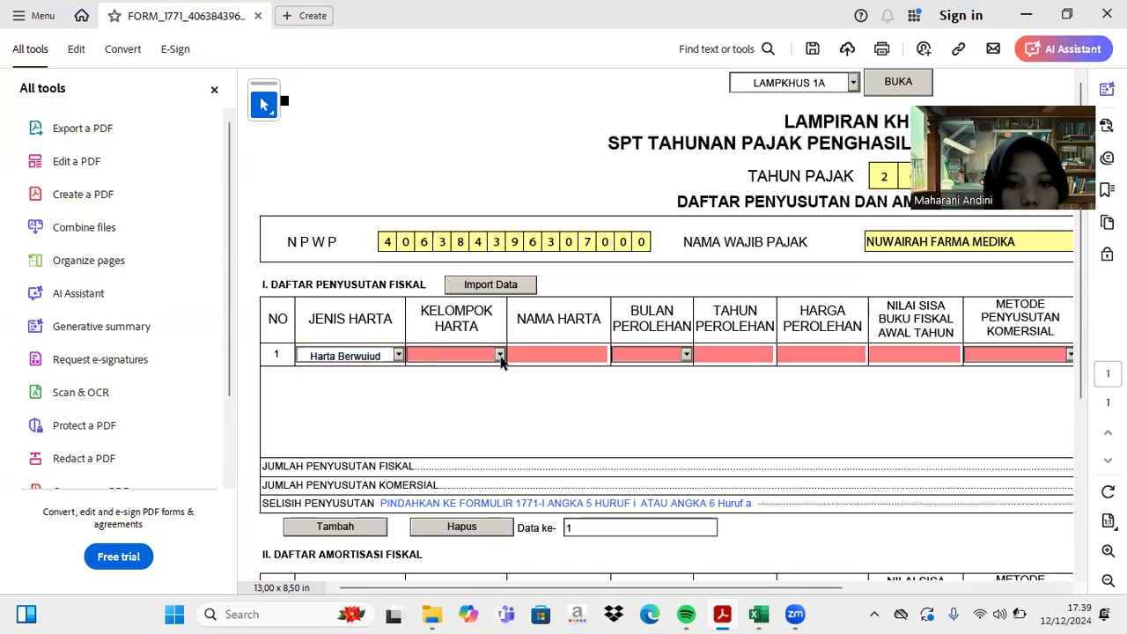
{"action": "left_click", "coordinate": [499, 355]}
{"action": "left_click", "coordinate": [490, 373]}
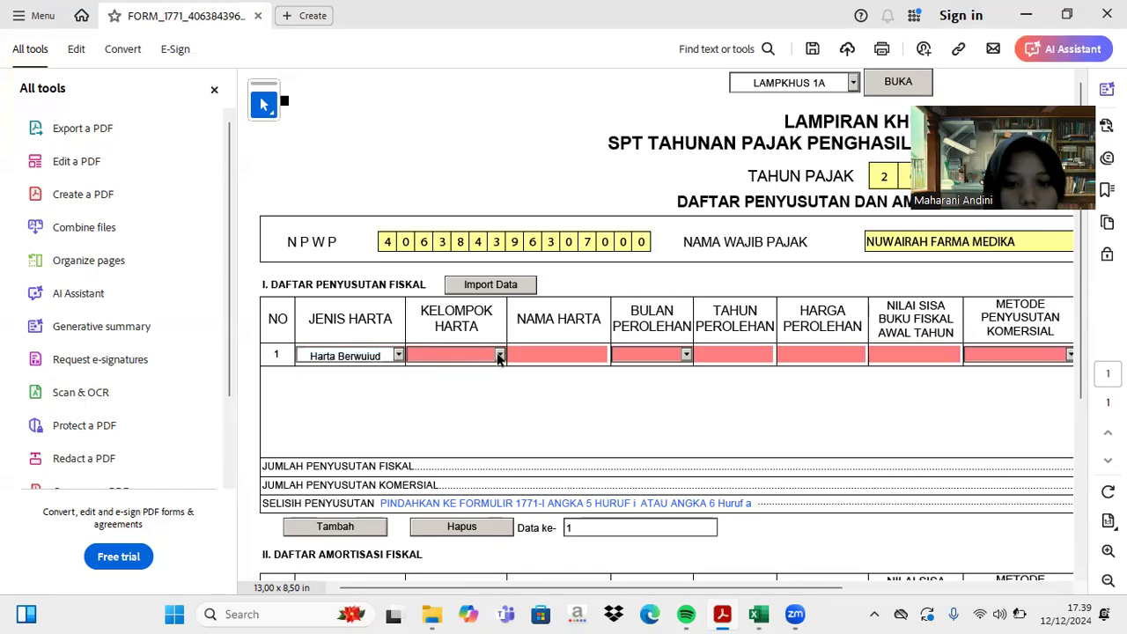
{"action": "left_click", "coordinate": [500, 355]}
{"action": "left_click", "coordinate": [460, 368]}
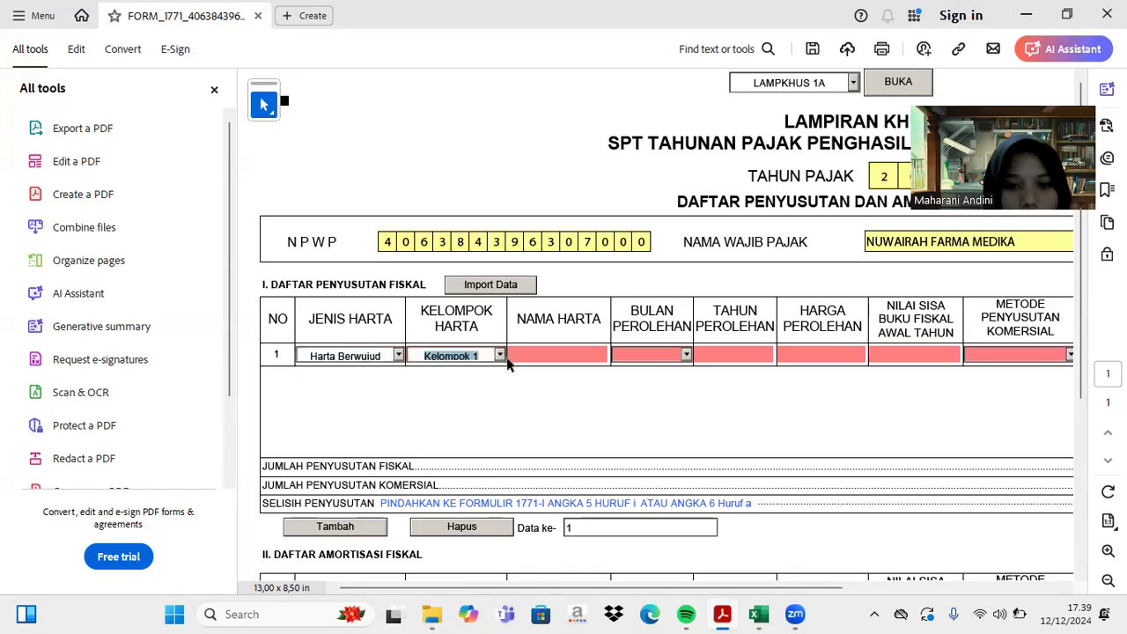
- Enter PRINTER PIXMA as the asset name, acquired in month 1 of 2022
{"action": "left_click", "coordinate": [531, 356]}
{"action": "type", "text": "PRINTER P"}
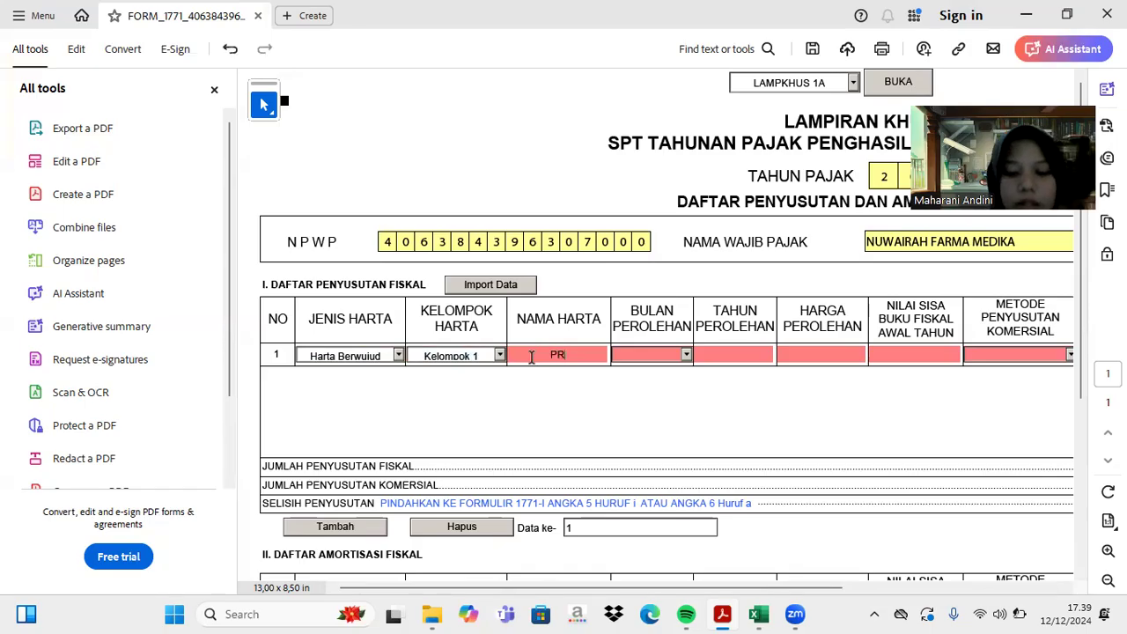
{"action": "type", "text": "IXMA"}
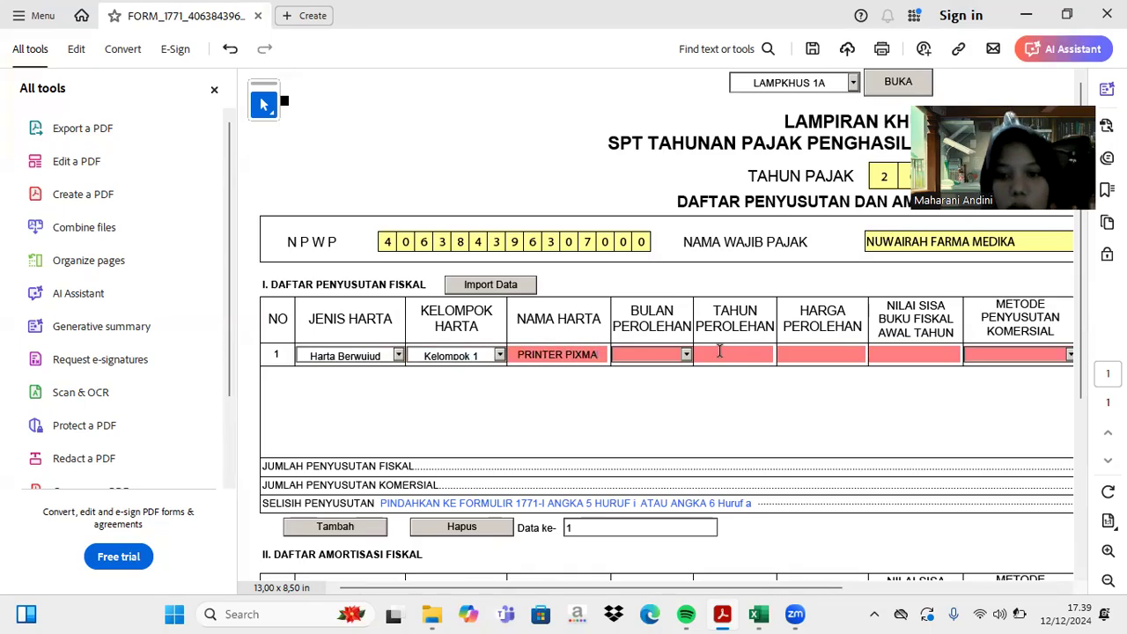
{"action": "left_click", "coordinate": [686, 354]}
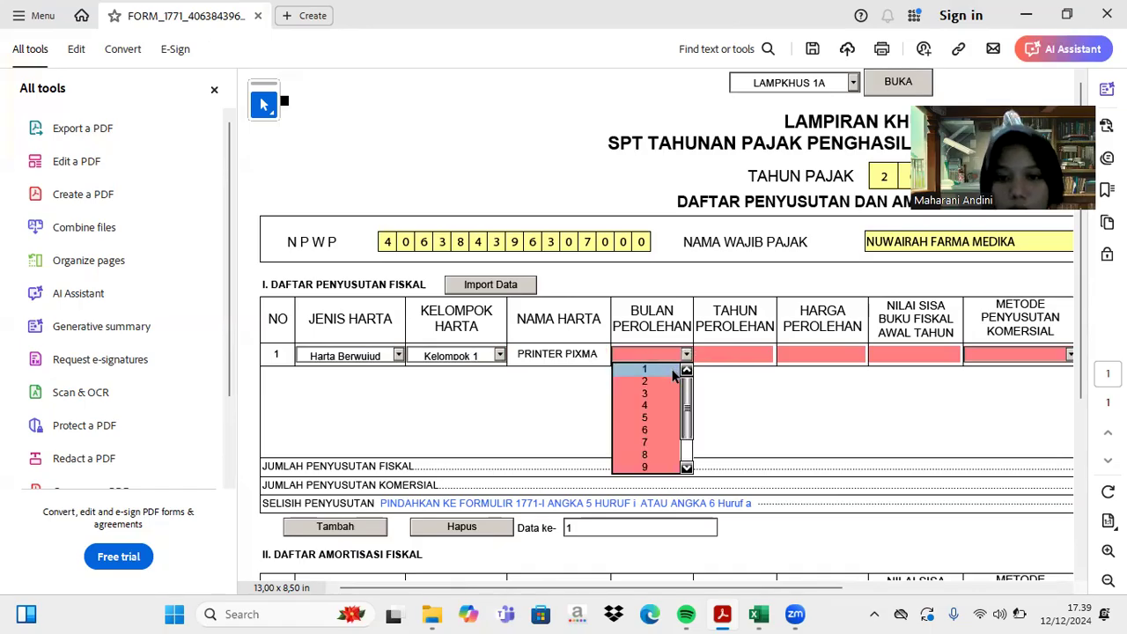
{"action": "left_click", "coordinate": [668, 371]}
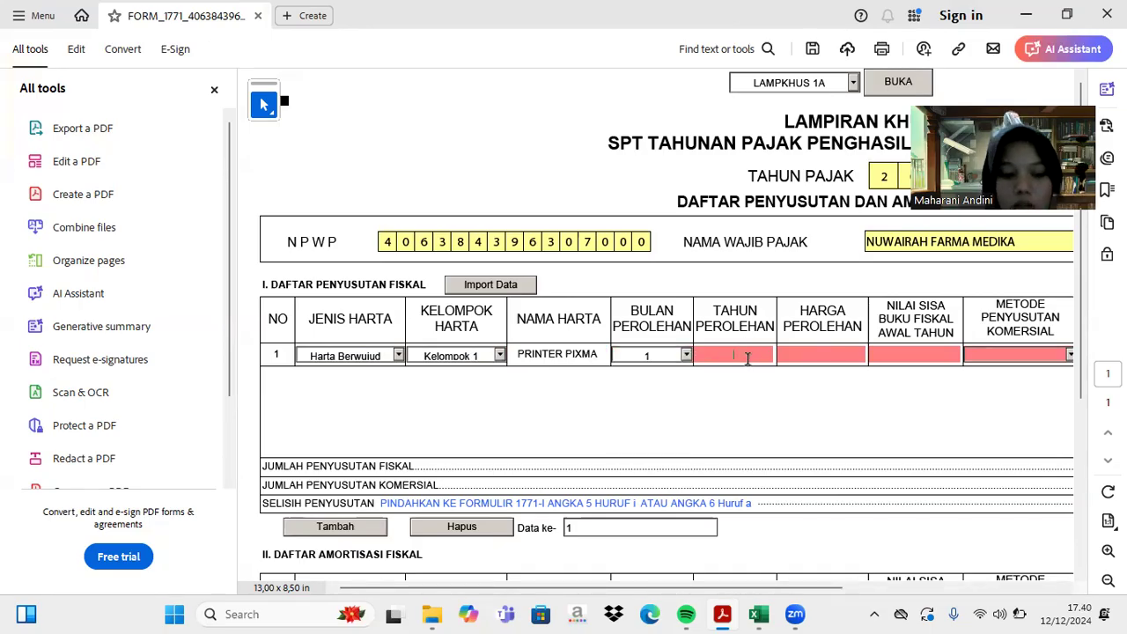
{"action": "type", "text": "2022"}
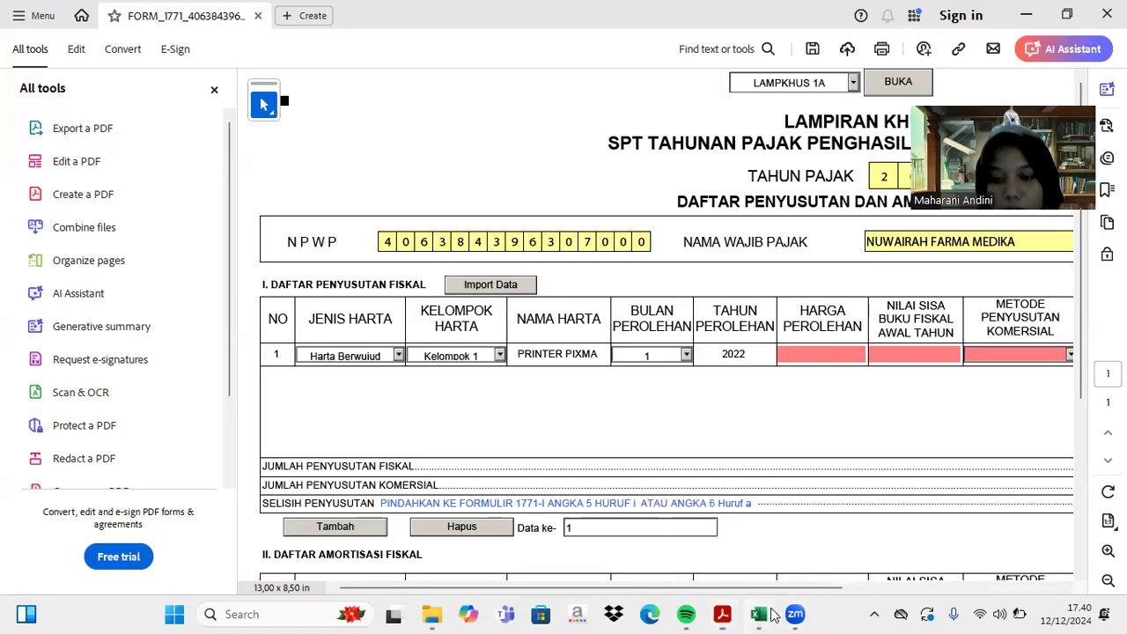
{"action": "left_click", "coordinate": [757, 614]}
- Look up Printer Pixma's 5.000.000 acquisition value in the fiscal depreciation list
{"action": "scroll", "coordinate": [713, 363], "scroll_direction": "up", "scroll_amount": 11}
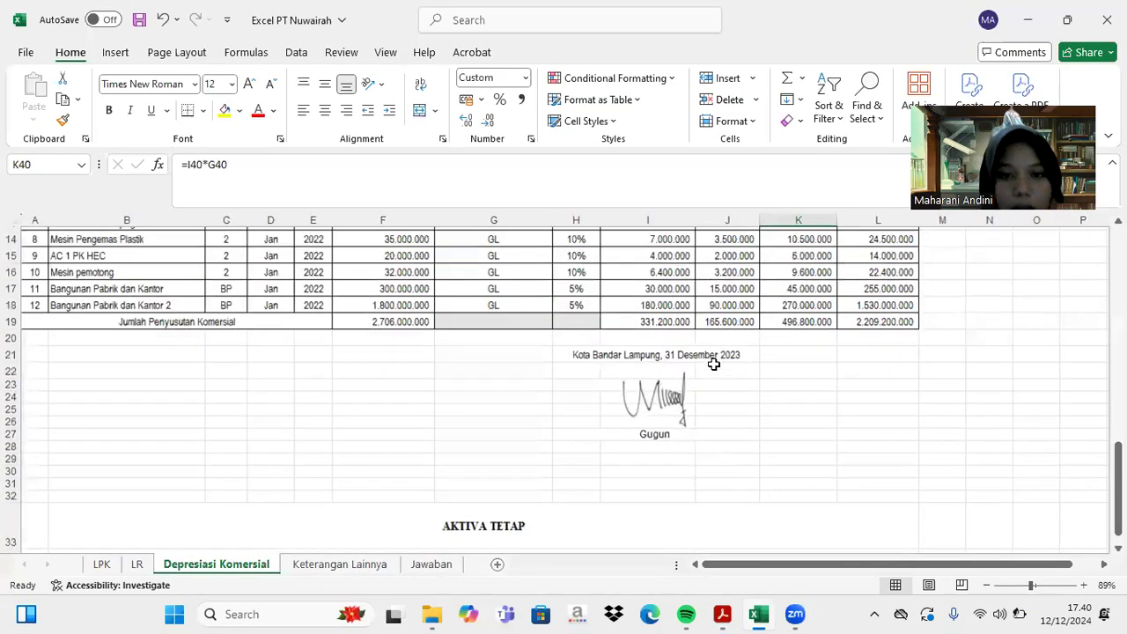
{"action": "scroll", "coordinate": [713, 364], "scroll_direction": "up", "scroll_amount": 1}
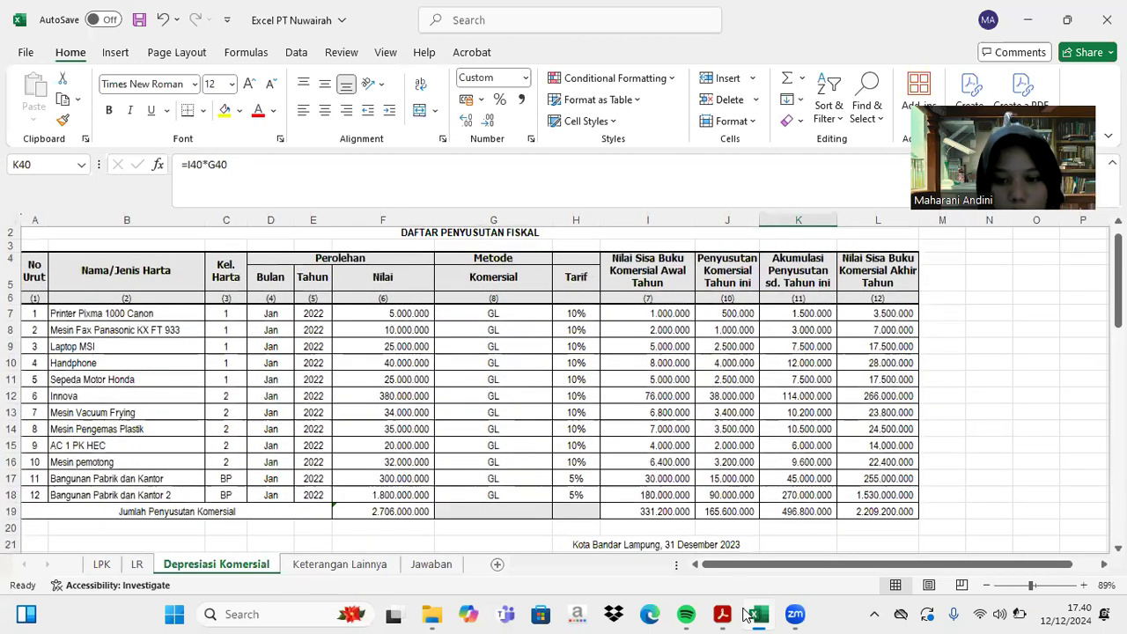
{"action": "left_click", "coordinate": [724, 613]}
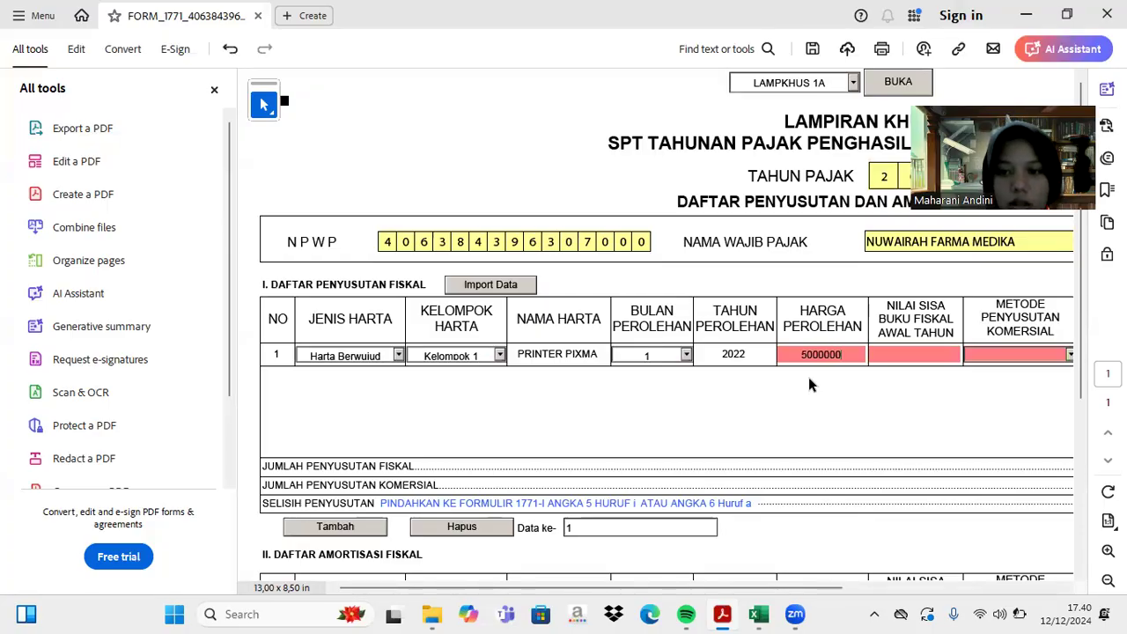
- Commit 5.000.000 as PRINTER PIXMA's HARGA PEROLEHAN acquisition cost
{"action": "key", "text": "Tab"}
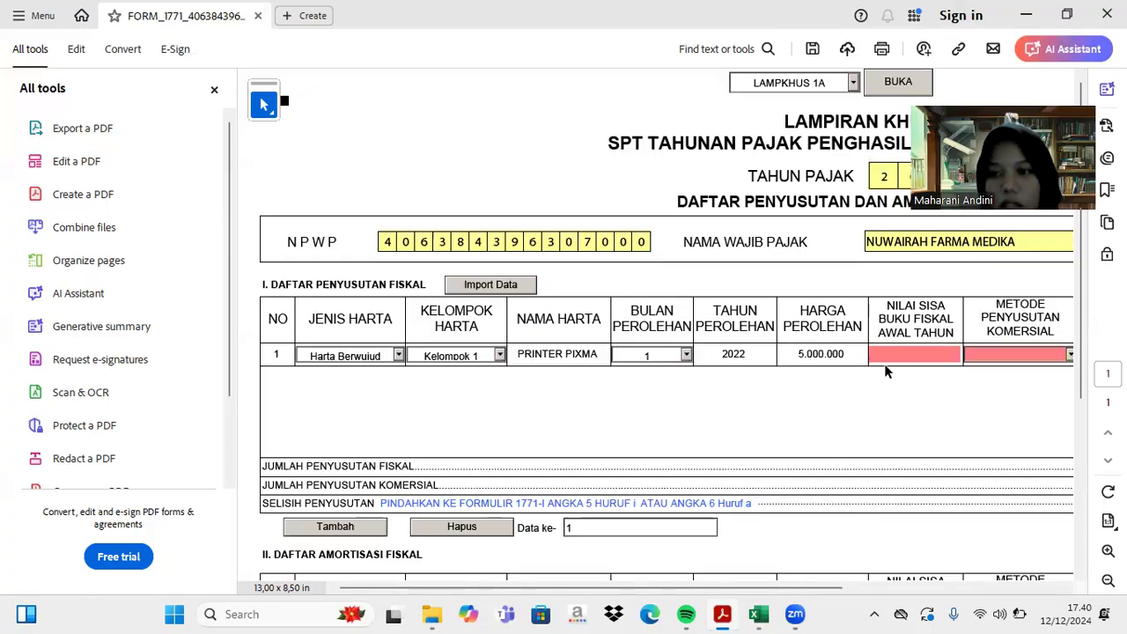
{"action": "left_click", "coordinate": [759, 614]}
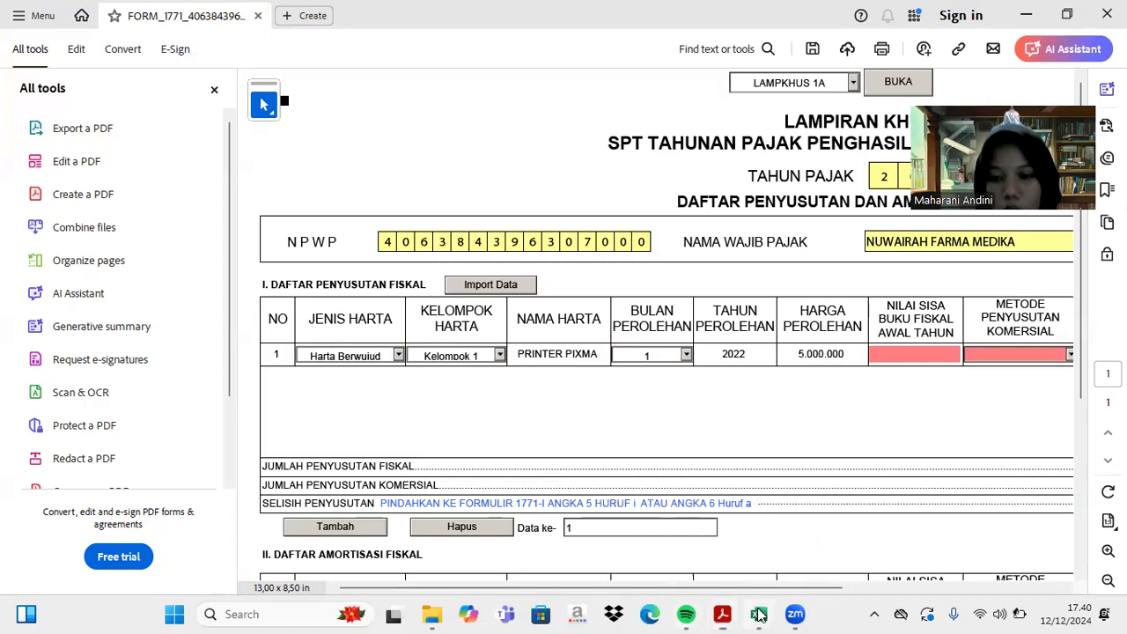
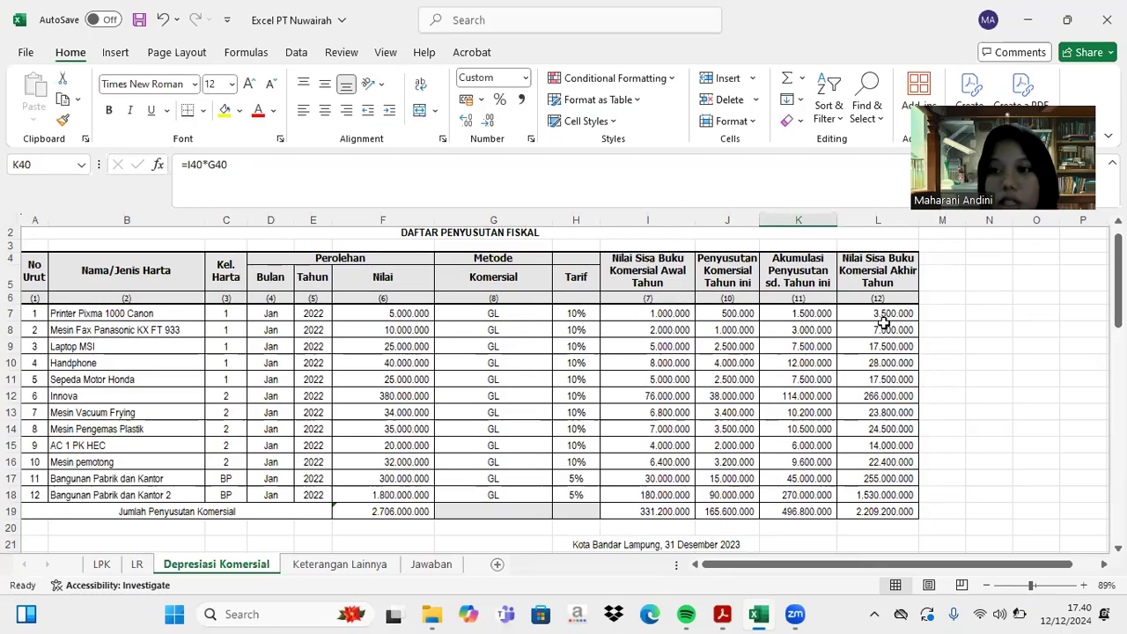
- Enter 3.500.000 as the Printer Pixma row's residual book value
{"action": "left_click", "coordinate": [722, 613]}
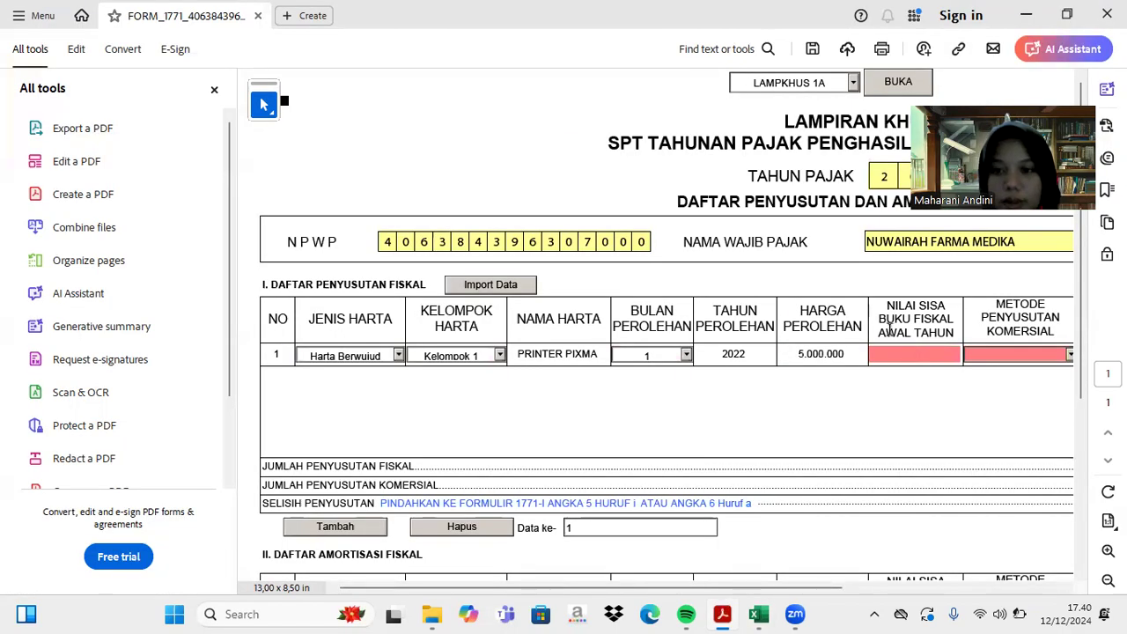
{"action": "left_click", "coordinate": [891, 353]}
{"action": "type", "text": "3500000"}
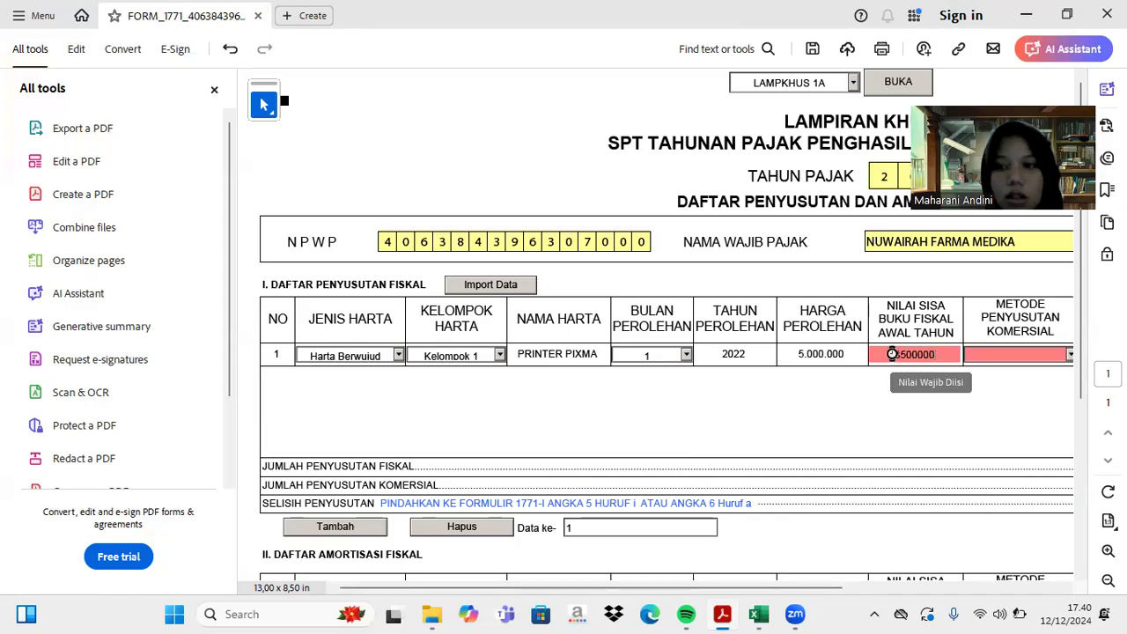
{"action": "key", "text": "Tab"}
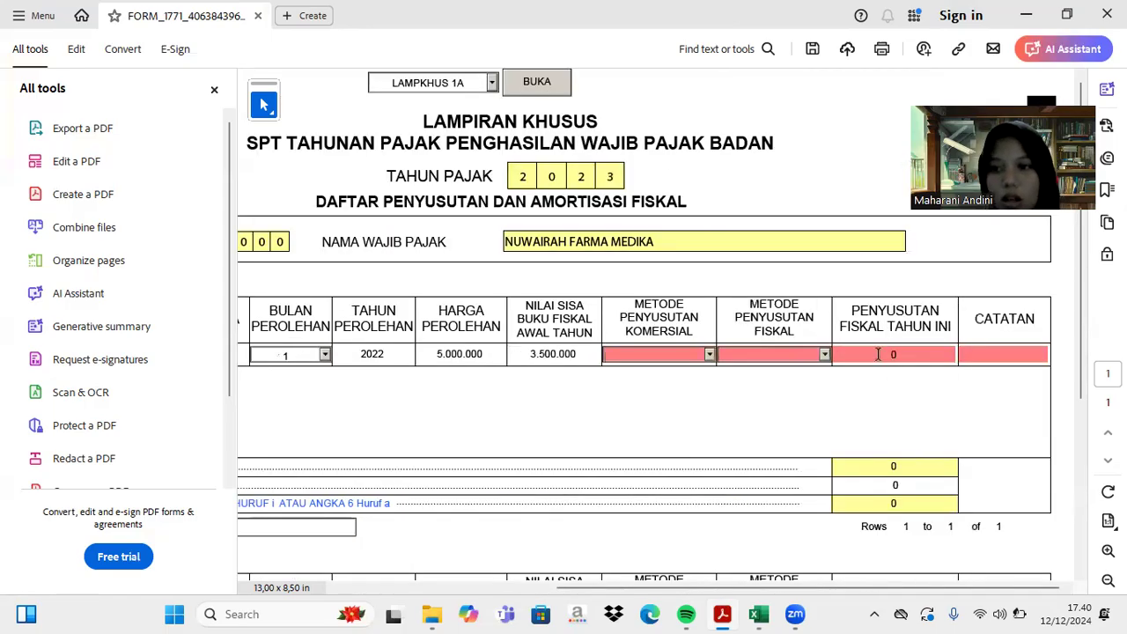
- Set both commercial and fiscal depreciation methods to Garis Lurus
{"action": "left_click", "coordinate": [709, 354]}
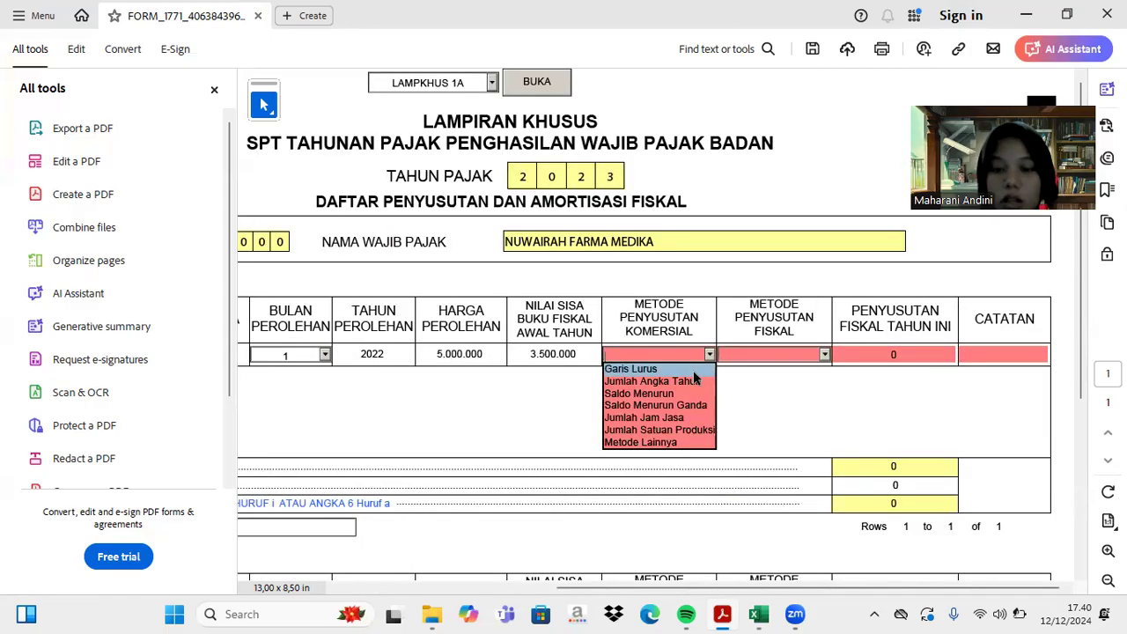
{"action": "left_click", "coordinate": [693, 370]}
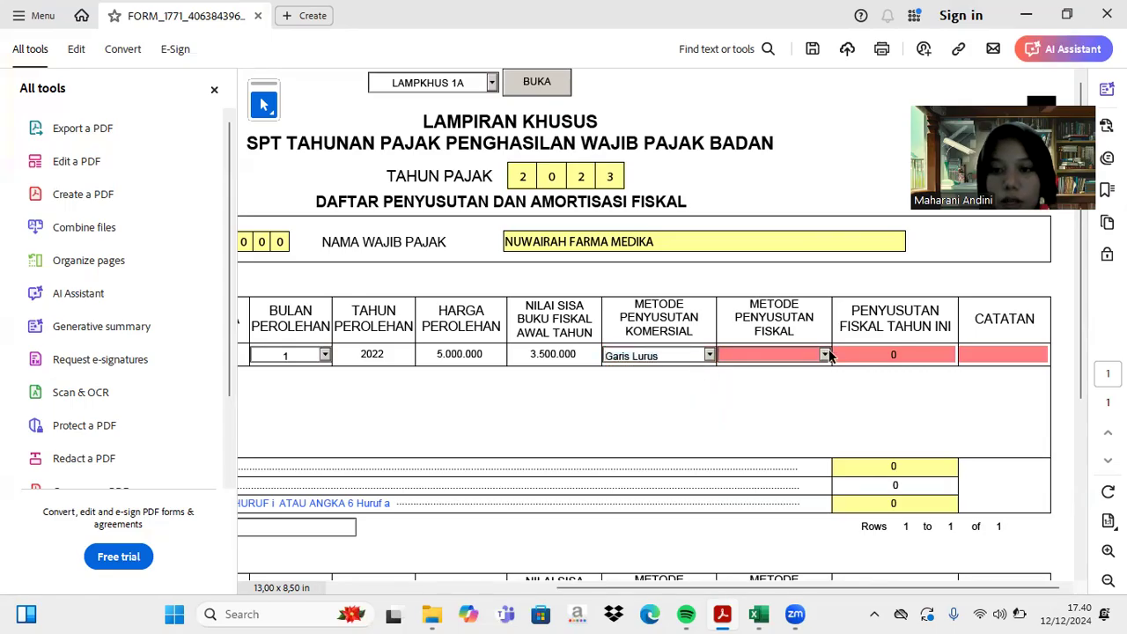
{"action": "left_click", "coordinate": [824, 355]}
{"action": "left_click", "coordinate": [806, 365]}
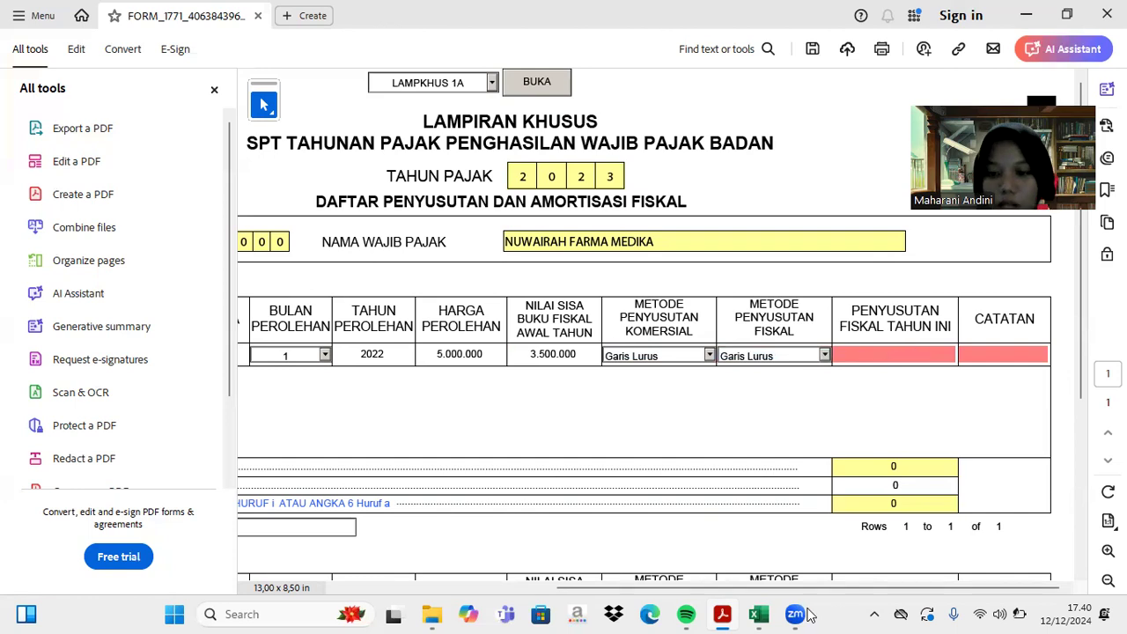
- Record 875.000 fiscal depreciation from the Excel sheet and a '-' note
{"action": "left_click", "coordinate": [759, 614]}
{"action": "scroll", "coordinate": [762, 479], "scroll_direction": "down", "scroll_amount": 10}
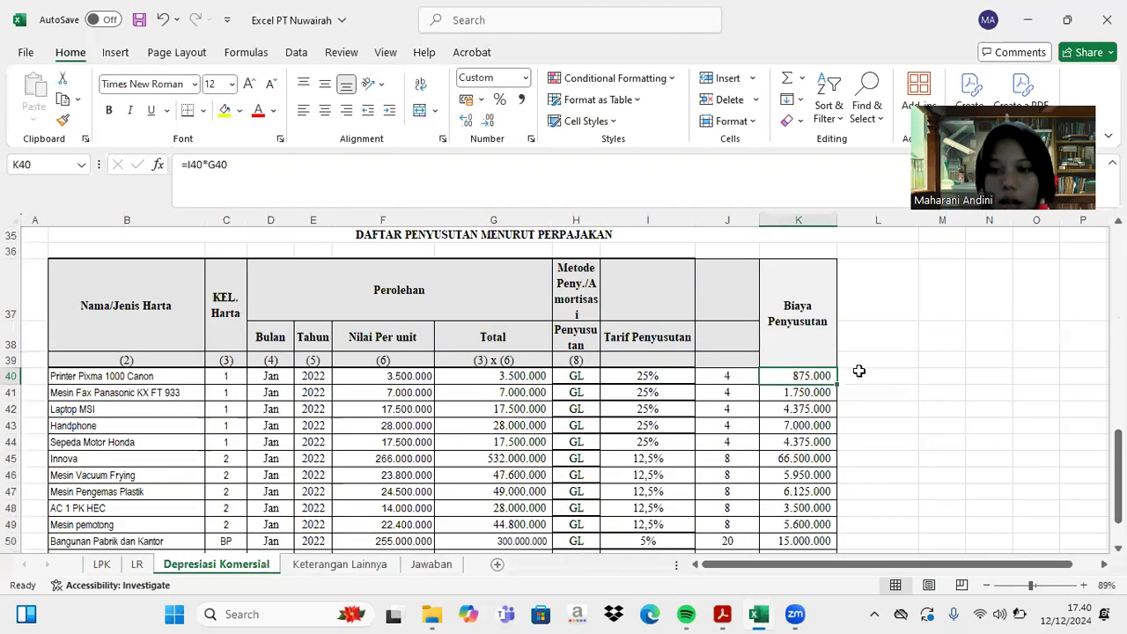
{"action": "mouse_move", "coordinate": [724, 616]}
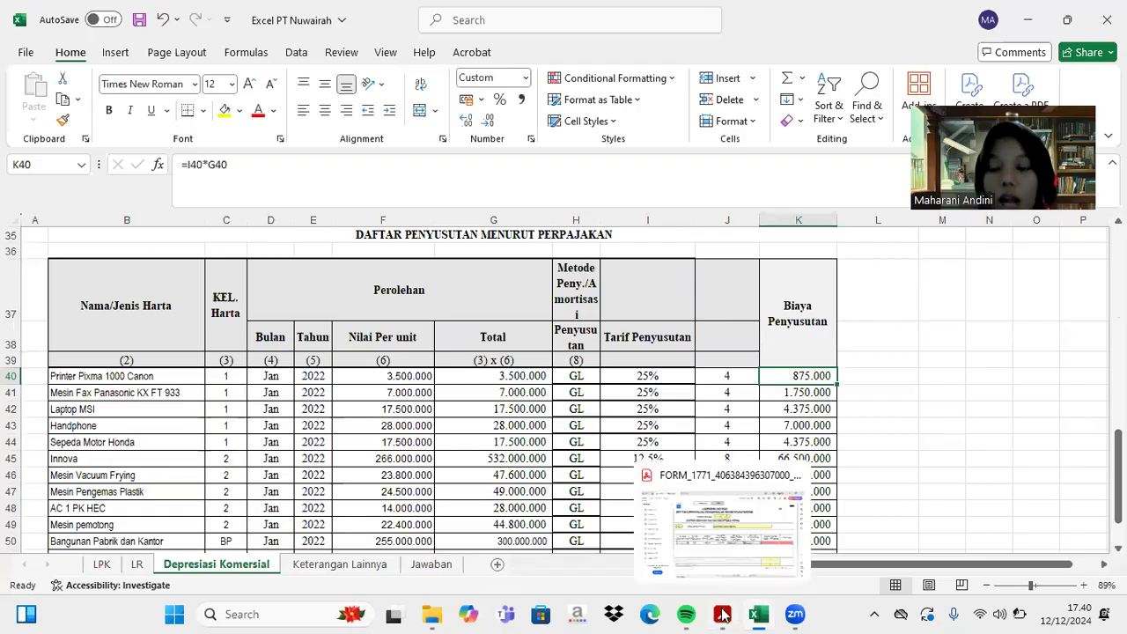
{"action": "left_click", "coordinate": [724, 615]}
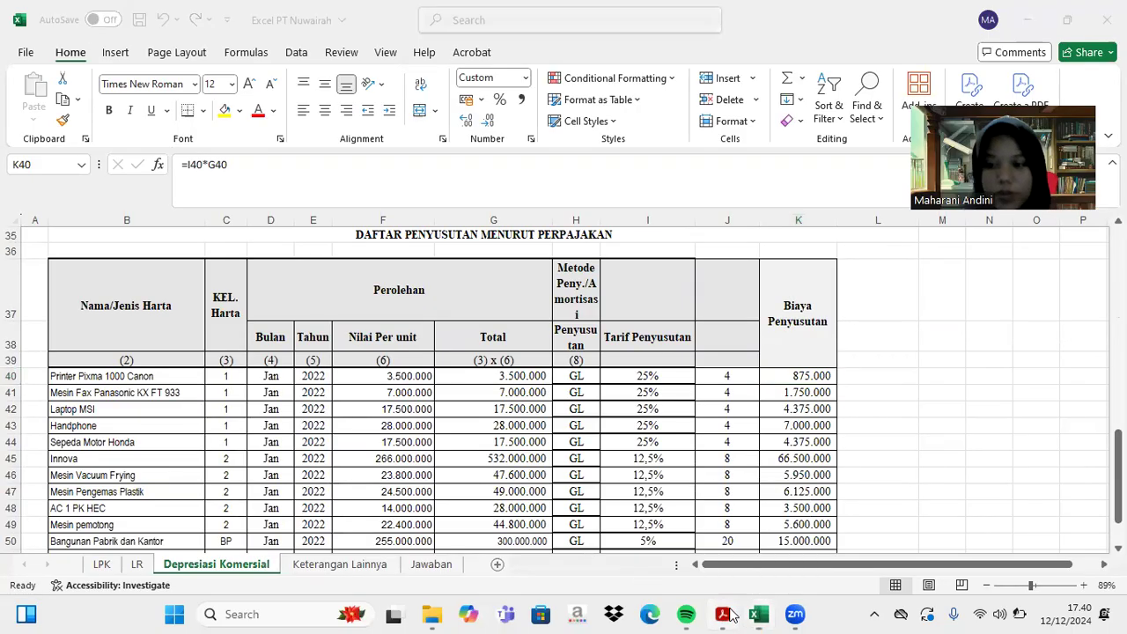
{"action": "left_click", "coordinate": [878, 353]}
{"action": "type", "text": "875000"}
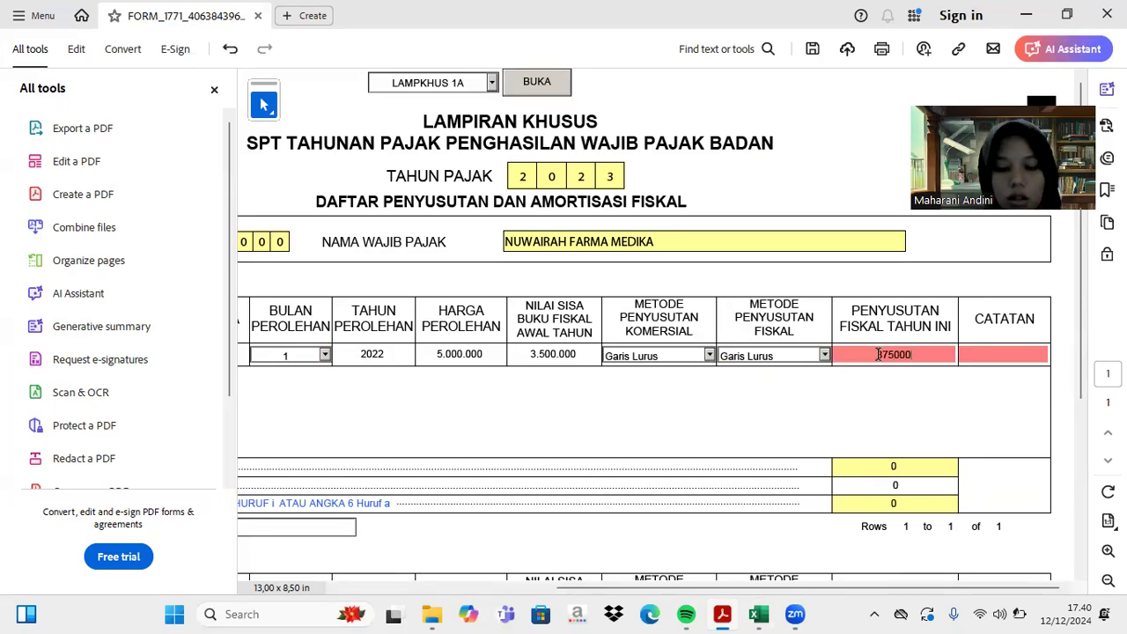
{"action": "key", "text": "Tab"}
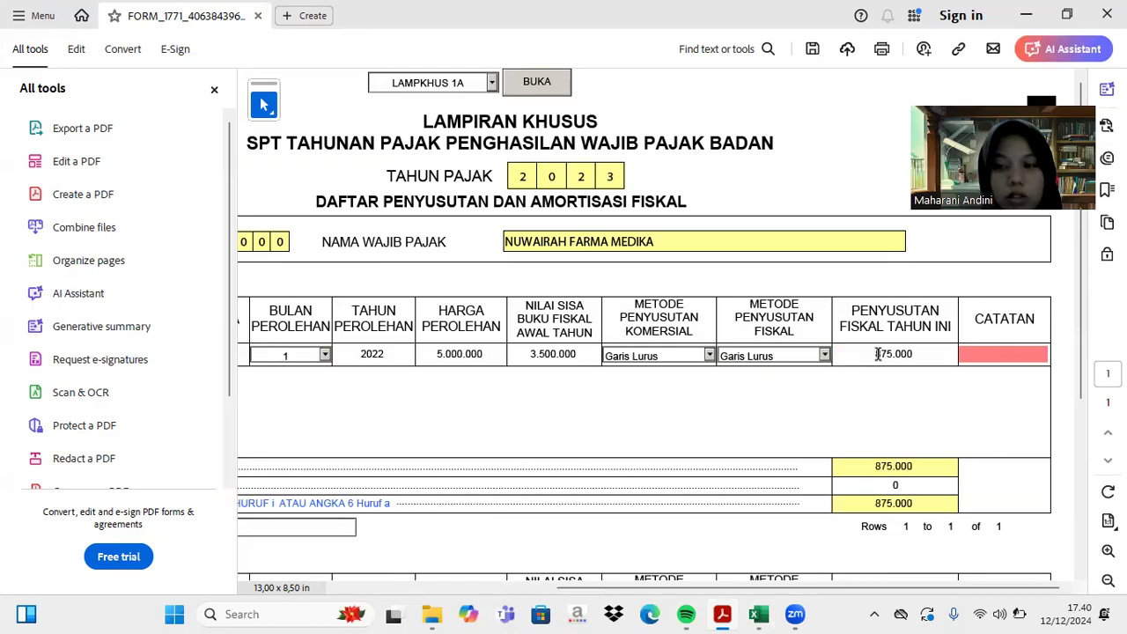
{"action": "type", "text": "-"}
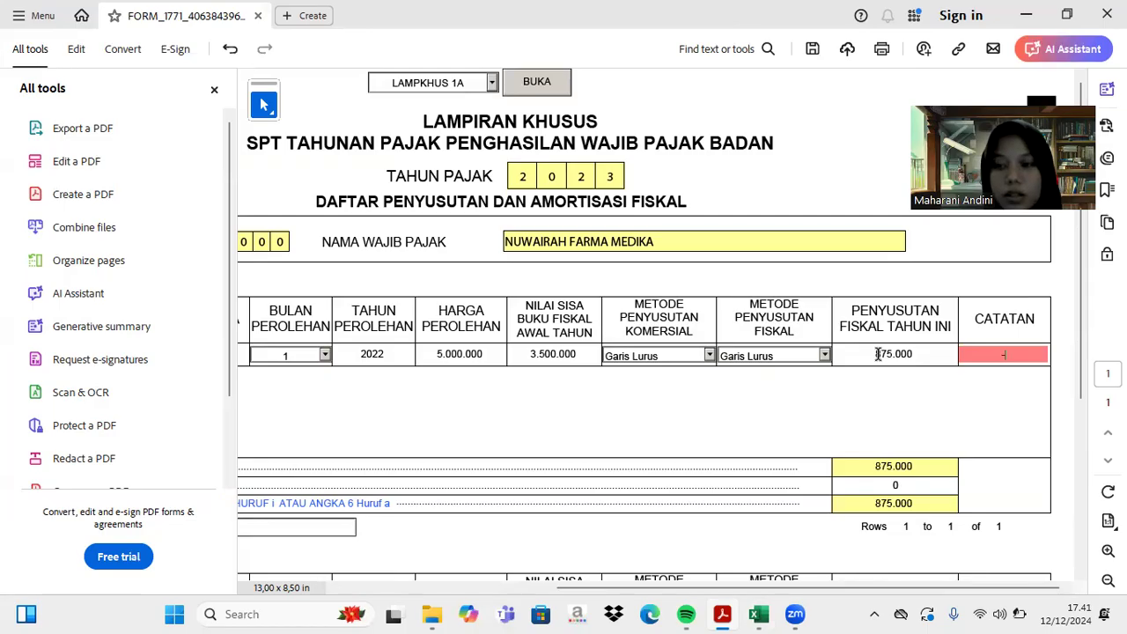
{"action": "key", "text": "Tab"}
{"action": "scroll", "coordinate": [340, 415], "scroll_direction": "left", "scroll_amount": 5}
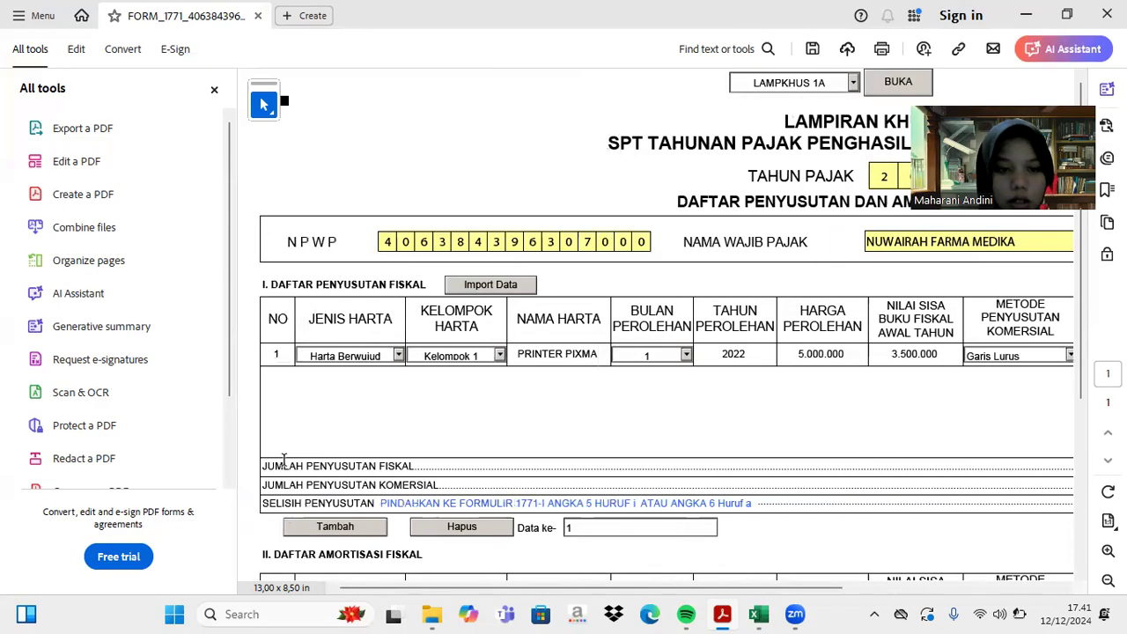
- Add a second row set to Harta Berwujud, Kelompok 1
{"action": "left_click", "coordinate": [302, 529]}
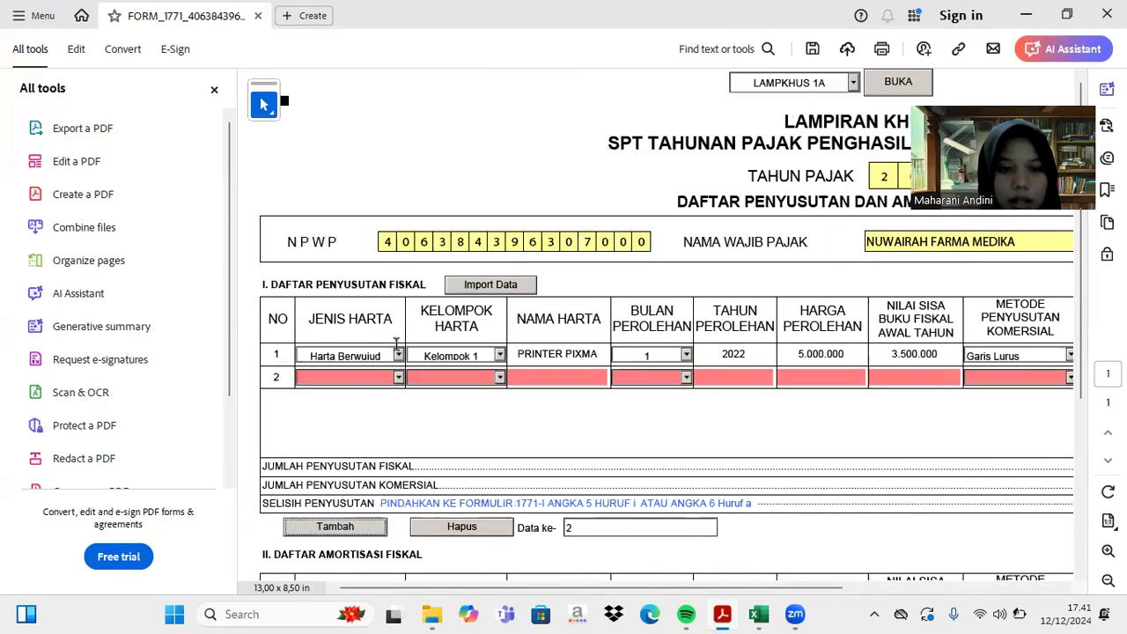
{"action": "left_click", "coordinate": [398, 378]}
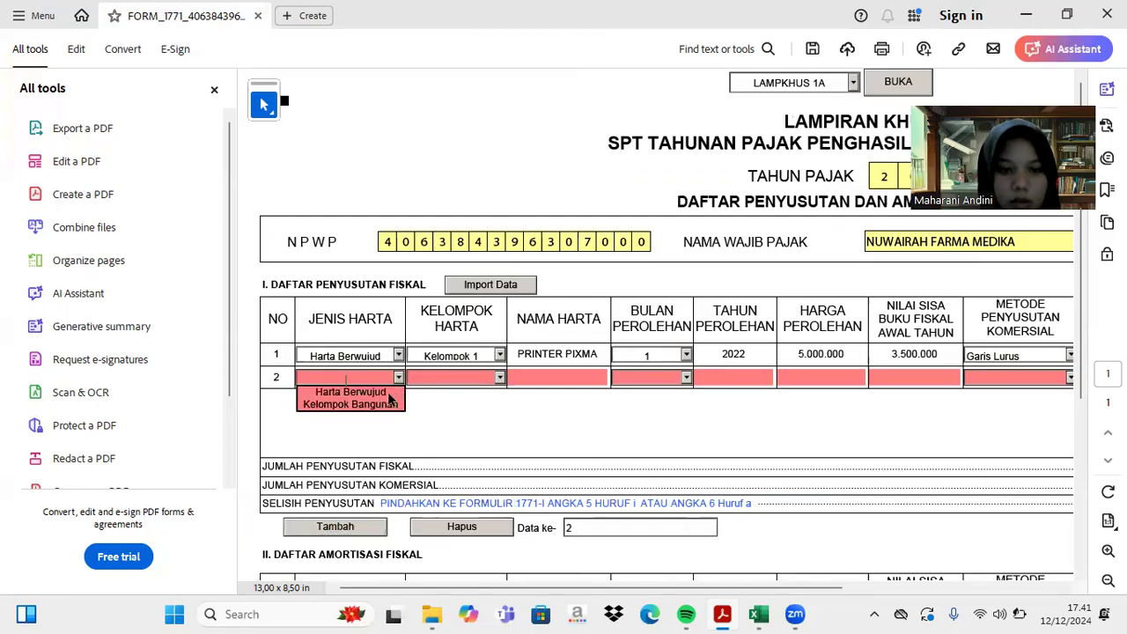
{"action": "left_click", "coordinate": [386, 391]}
{"action": "left_click", "coordinate": [401, 378]}
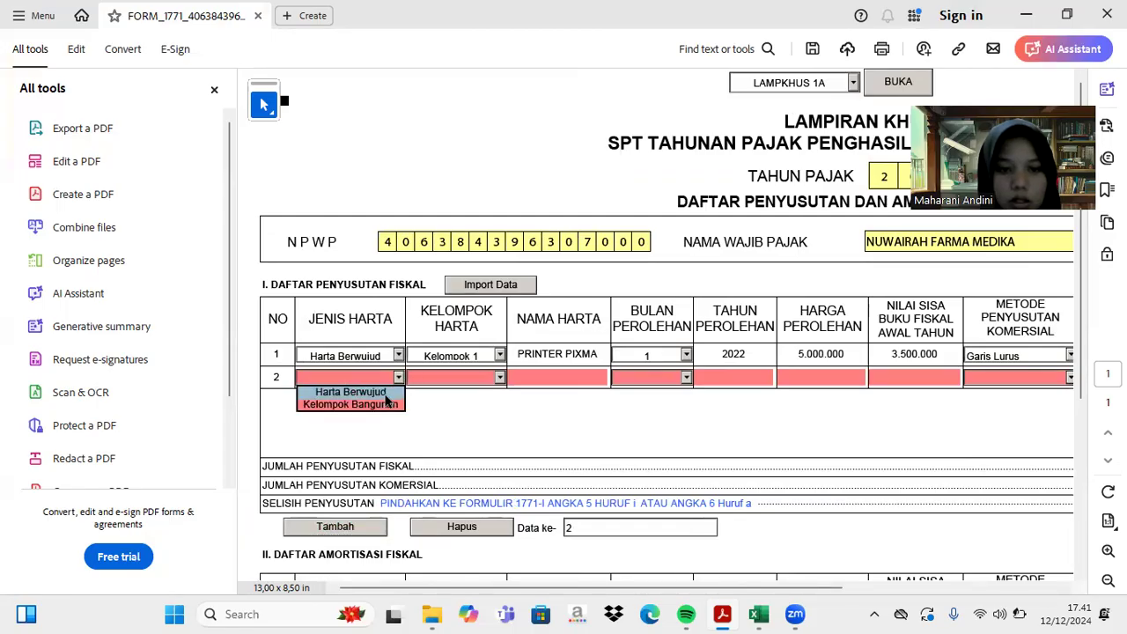
{"action": "left_click", "coordinate": [381, 391]}
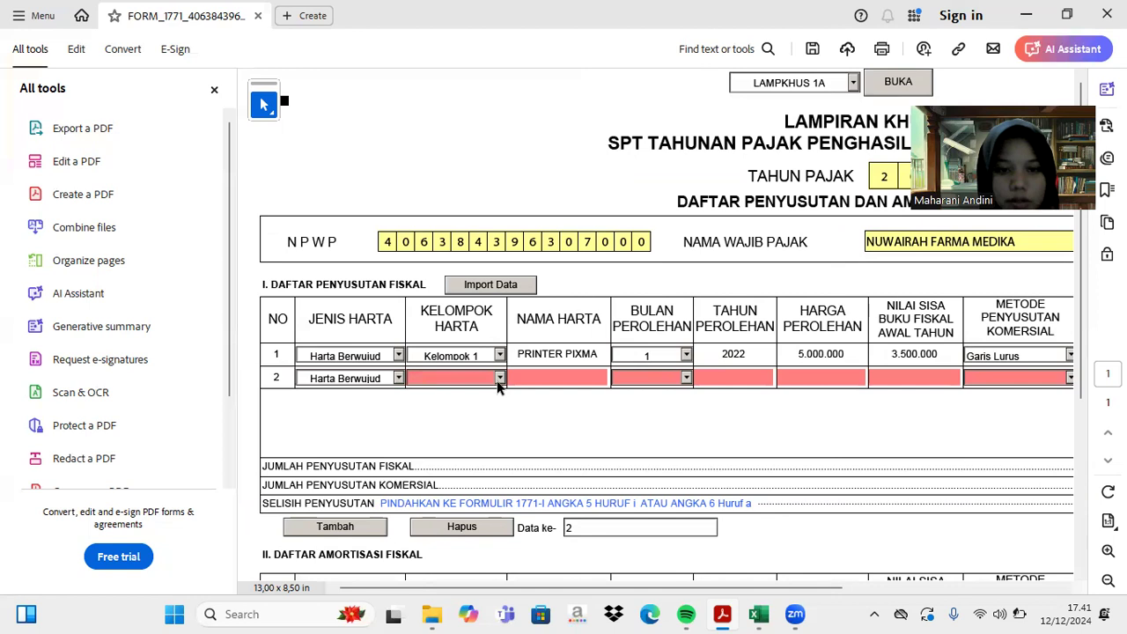
{"action": "left_click", "coordinate": [499, 379]}
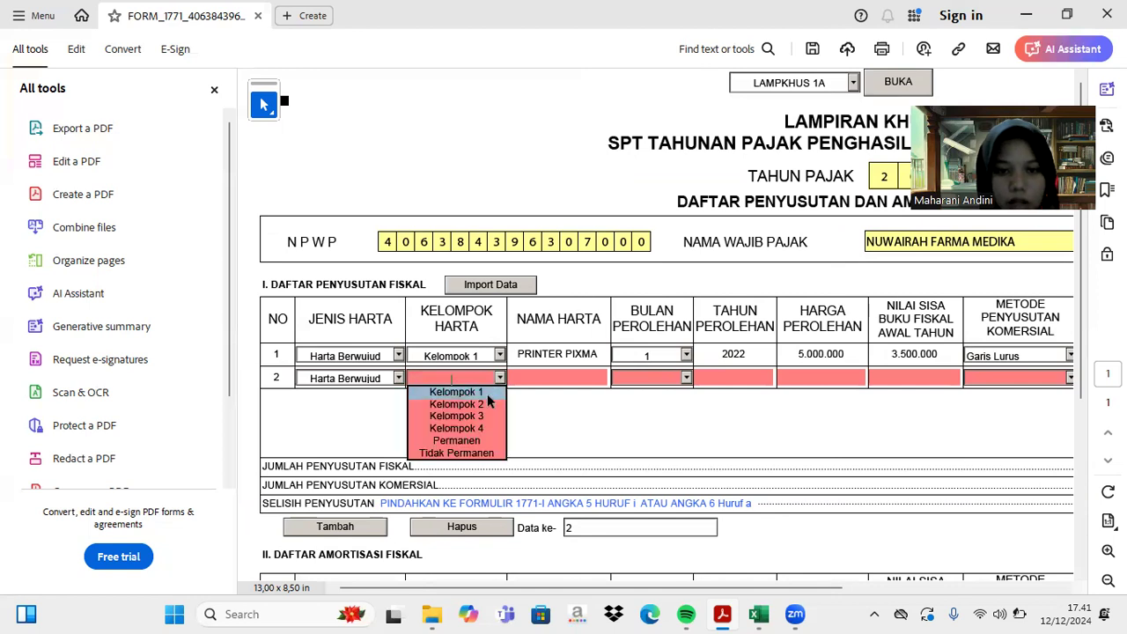
{"action": "left_click", "coordinate": [486, 394]}
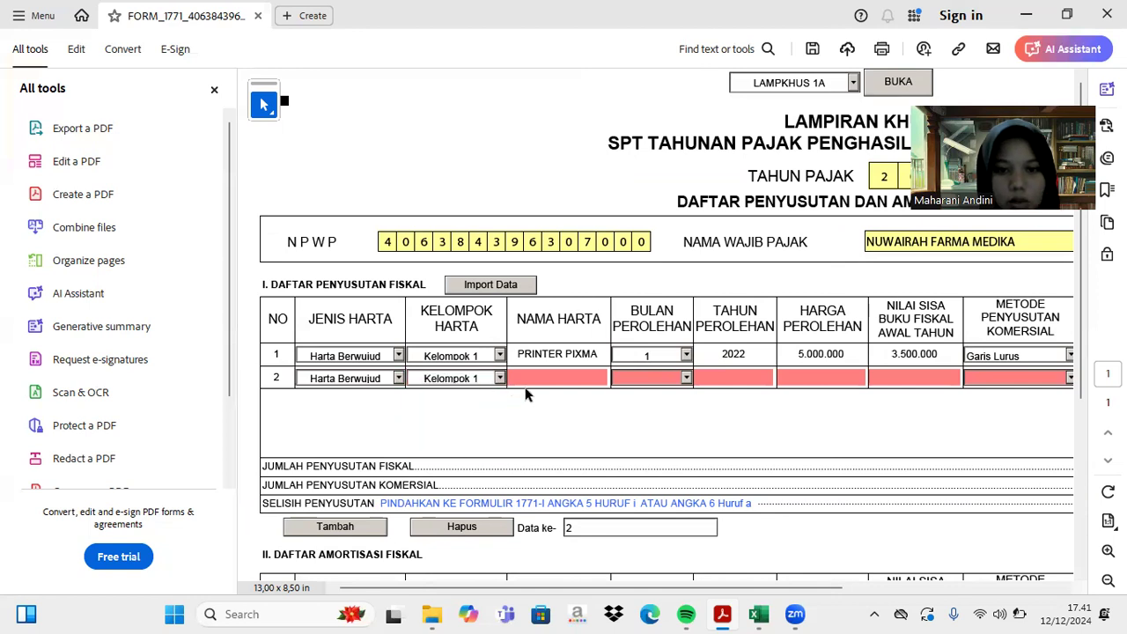
- Copy Mesin Fax Panasonic KX FT 933 from Excel into row 2's asset name
{"action": "left_click", "coordinate": [759, 614]}
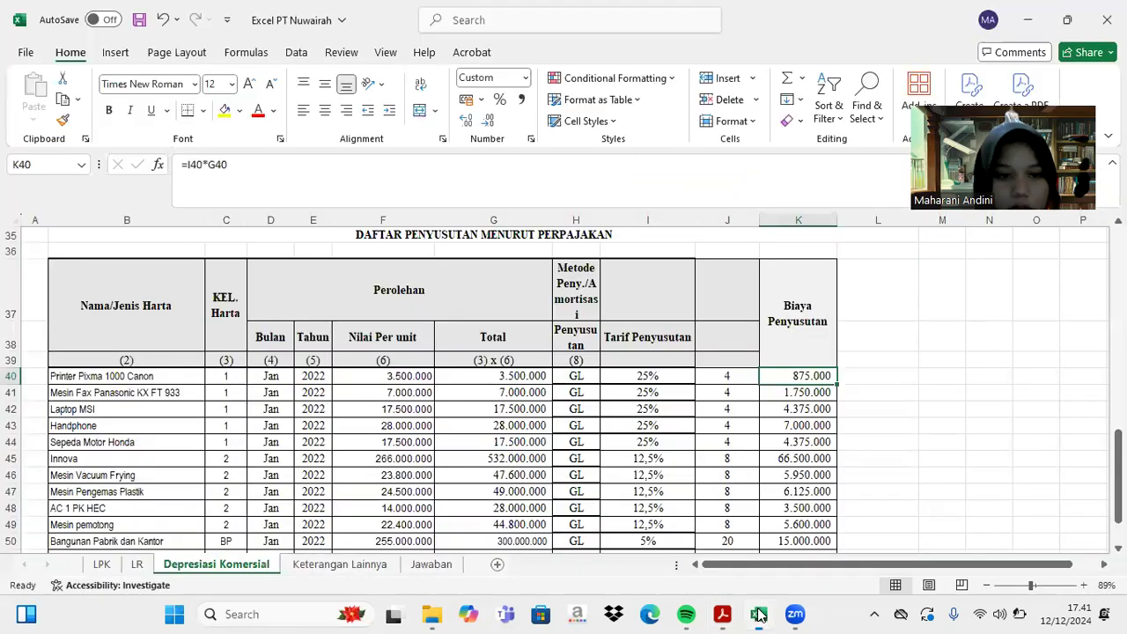
{"action": "left_click", "coordinate": [122, 392]}
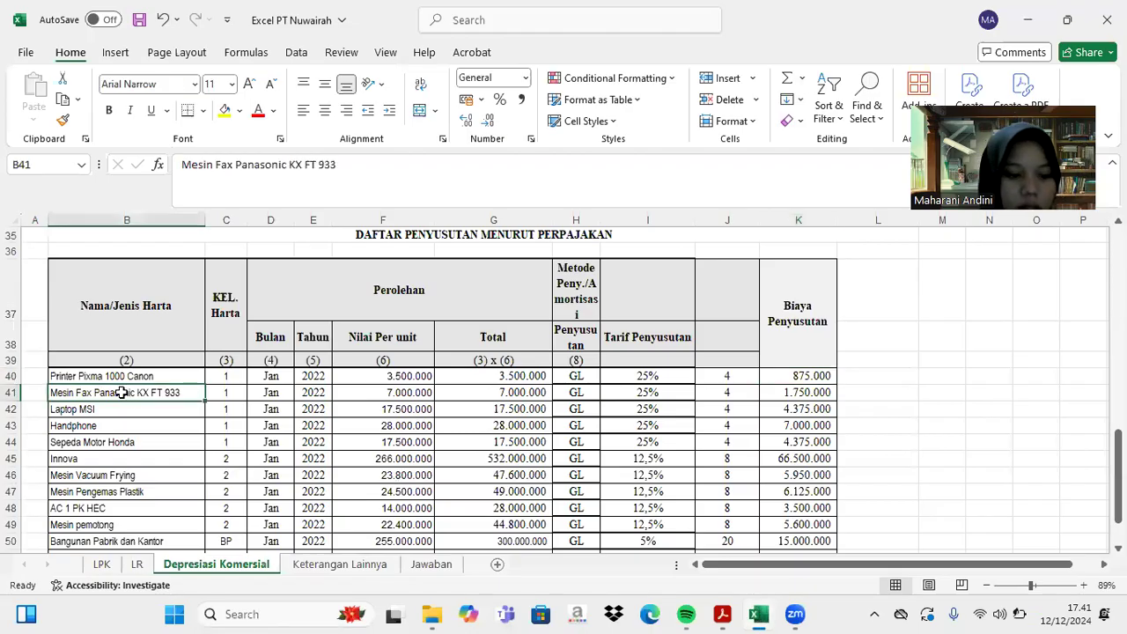
{"action": "key", "text": "ctrl+c"}
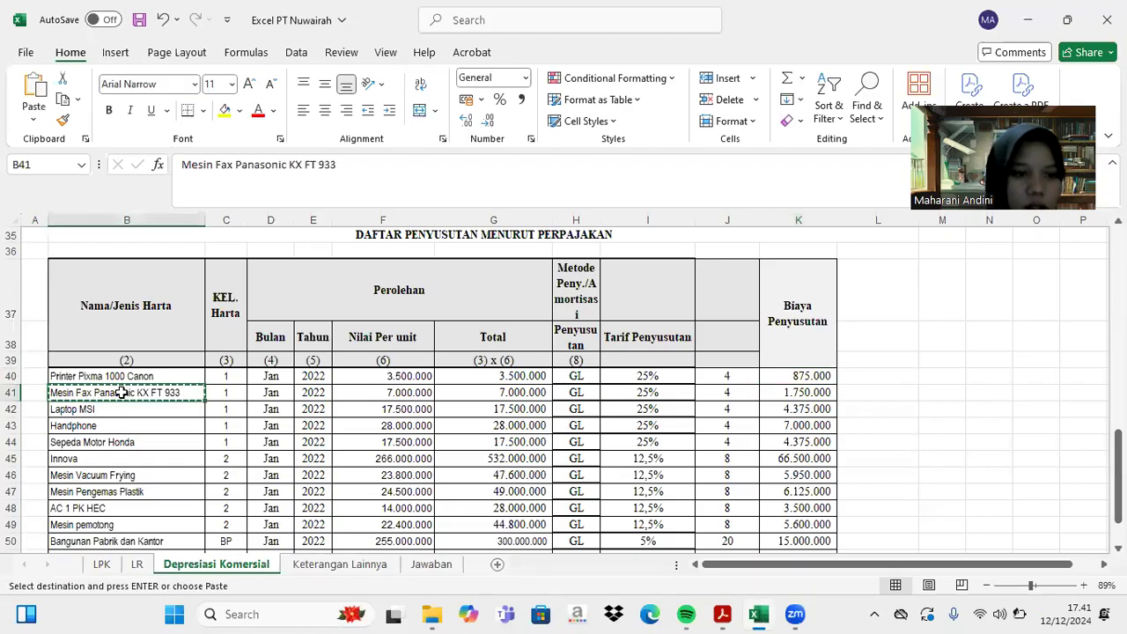
{"action": "left_click", "coordinate": [718, 615]}
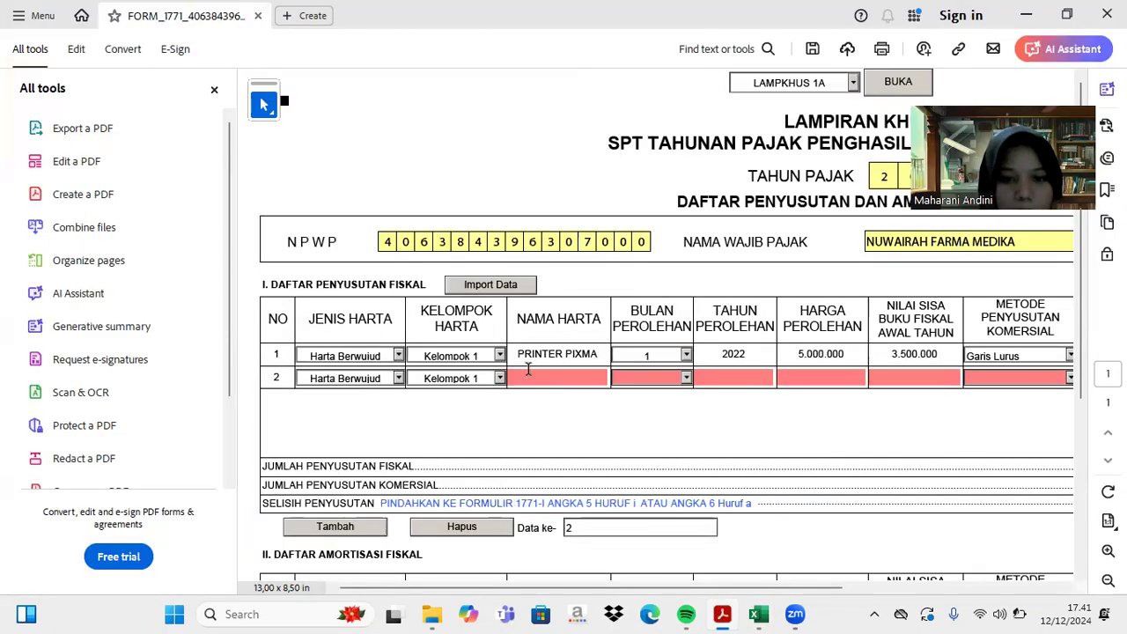
{"action": "left_click", "coordinate": [528, 374]}
{"action": "key", "text": "ctrl+v"}
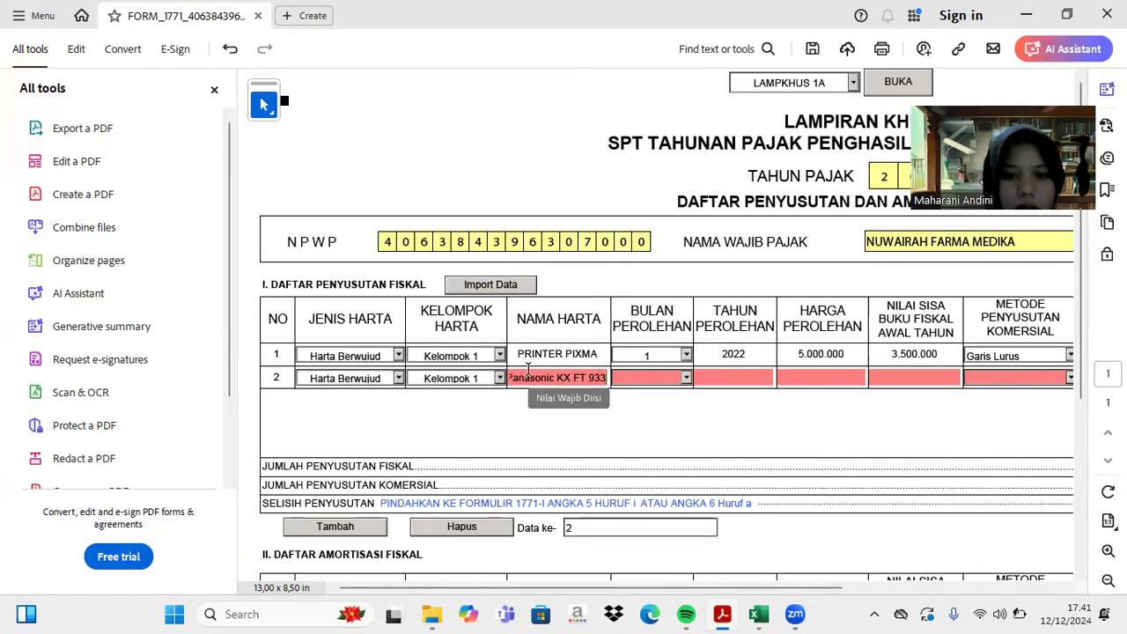
- Set row 2's acquisition date to month 1, year 2022
{"action": "left_click", "coordinate": [685, 379]}
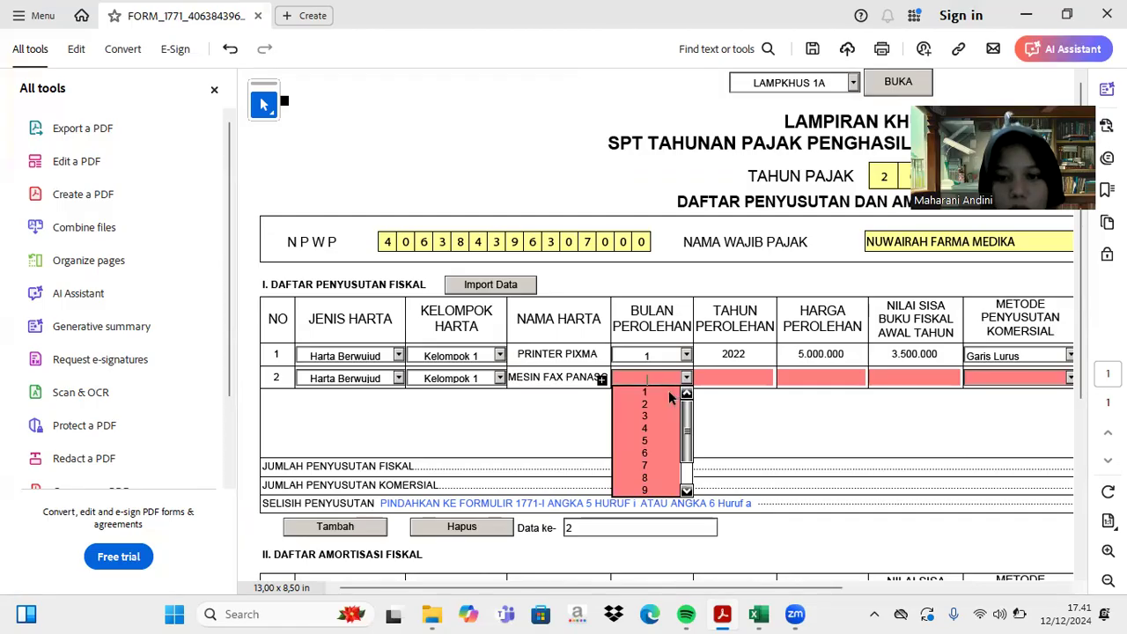
{"action": "left_click", "coordinate": [669, 392]}
{"action": "left_click", "coordinate": [686, 378]}
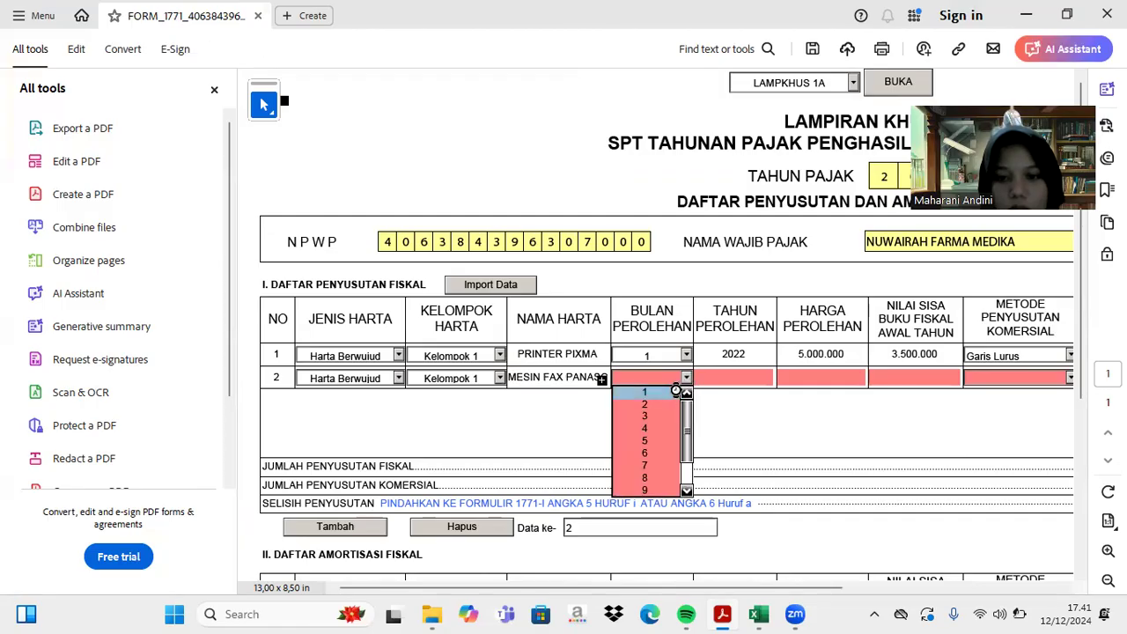
{"action": "left_click", "coordinate": [671, 391]}
{"action": "left_click", "coordinate": [747, 376]}
{"action": "type", "text": "2022"}
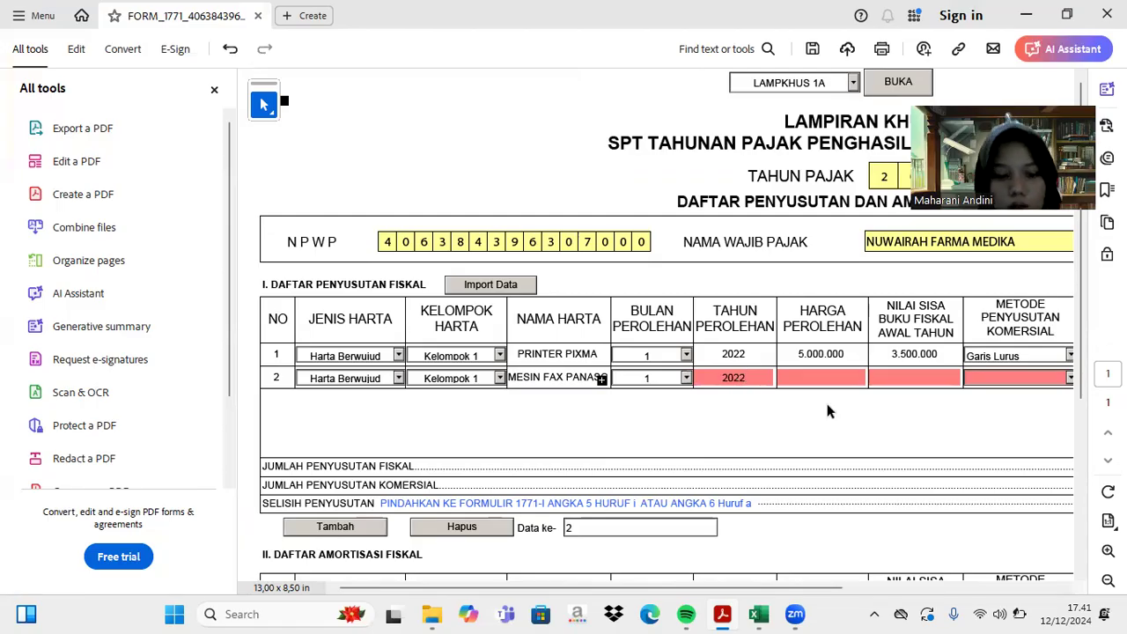
{"action": "left_click", "coordinate": [758, 613]}
{"action": "scroll", "coordinate": [708, 514], "scroll_direction": "up", "scroll_amount": 2}
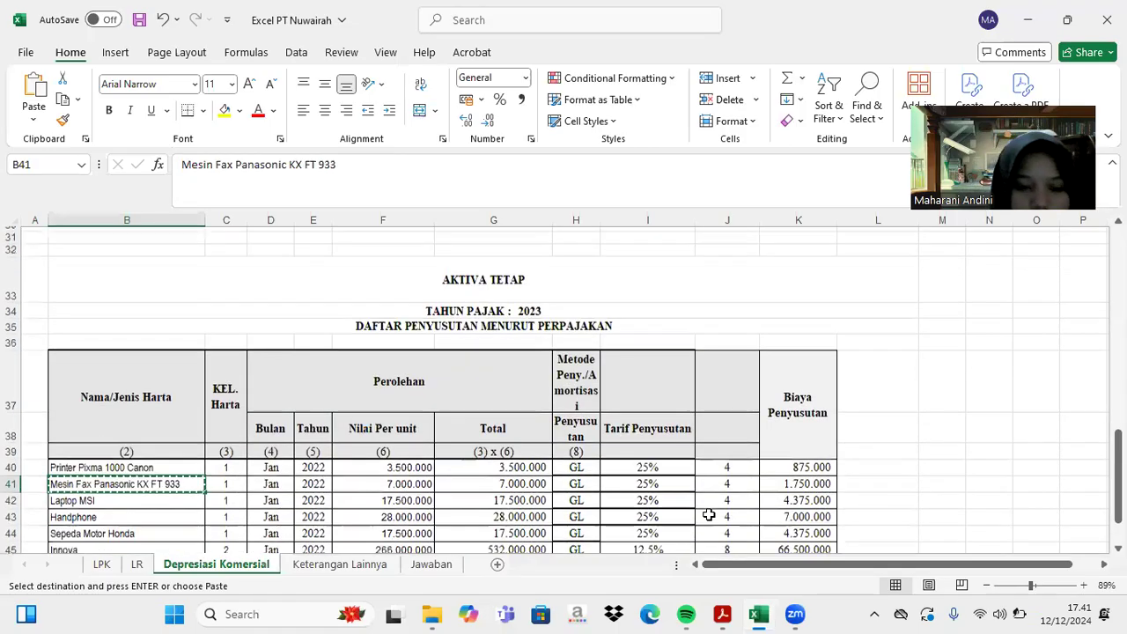
- Enter the fax machine's 10.000.000 acquisition price from Excel cell F8
{"action": "scroll", "coordinate": [548, 410], "scroll_direction": "up", "scroll_amount": 10}
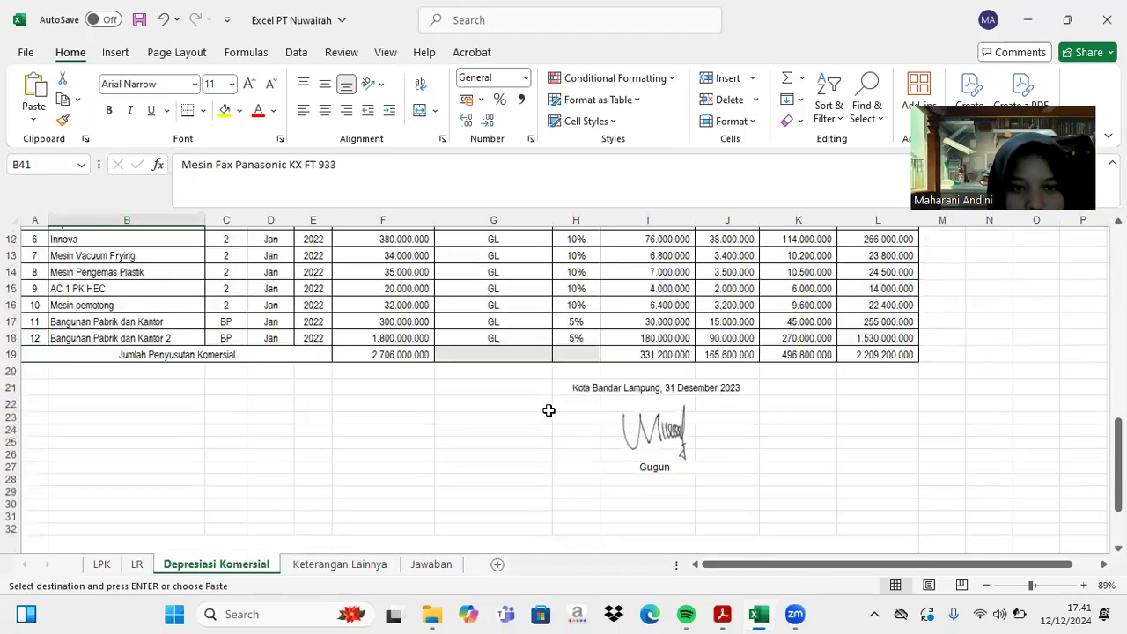
{"action": "scroll", "coordinate": [548, 411], "scroll_direction": "up", "scroll_amount": 1}
{"action": "left_click", "coordinate": [407, 342]}
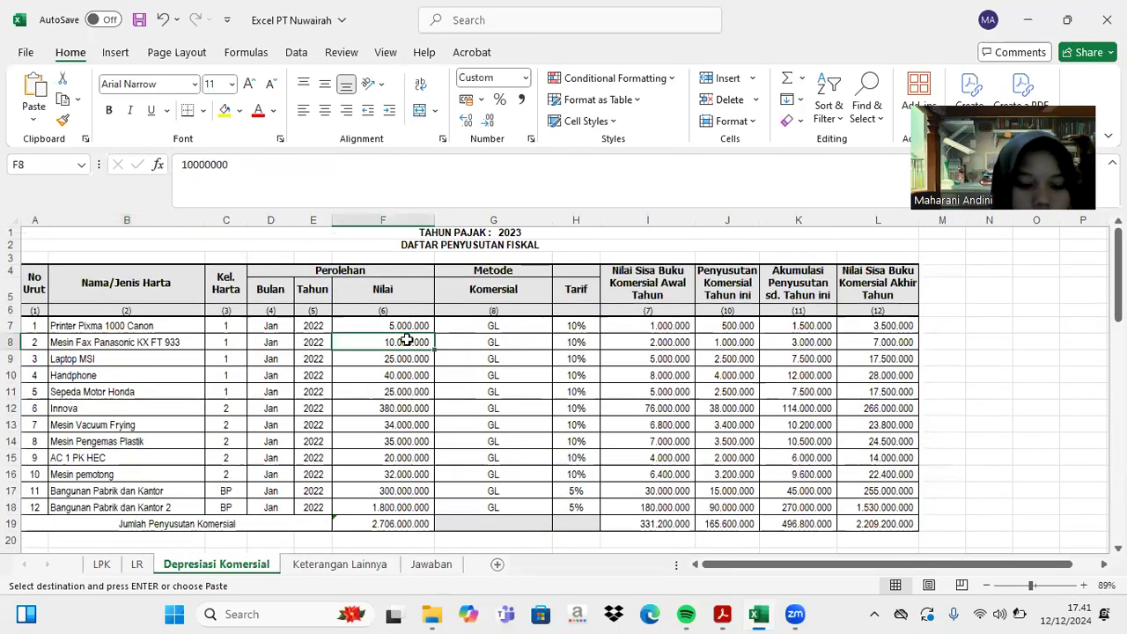
{"action": "key", "text": "ctrl+c"}
{"action": "left_click", "coordinate": [732, 614]}
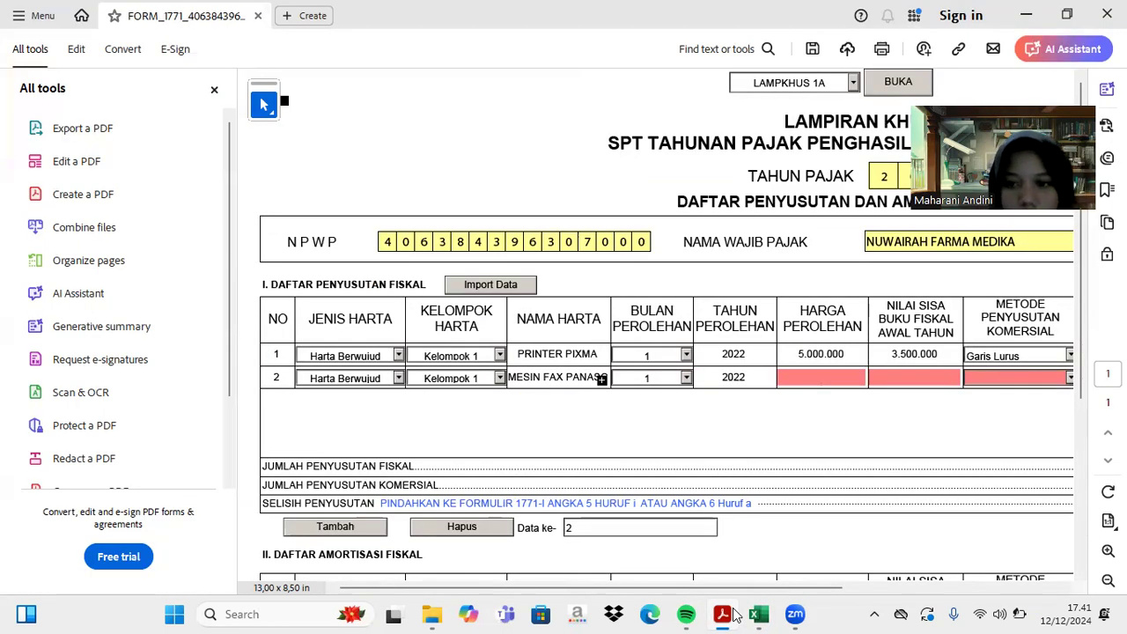
{"action": "left_click", "coordinate": [831, 379]}
{"action": "type", "text": "1"}
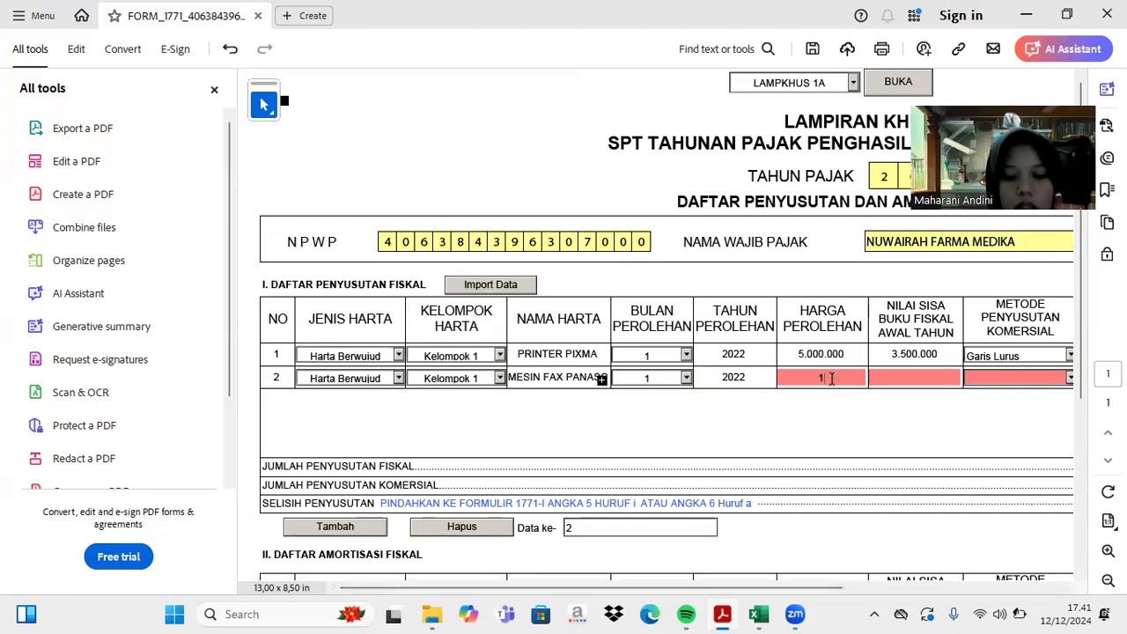
{"action": "type", "text": "0000000"}
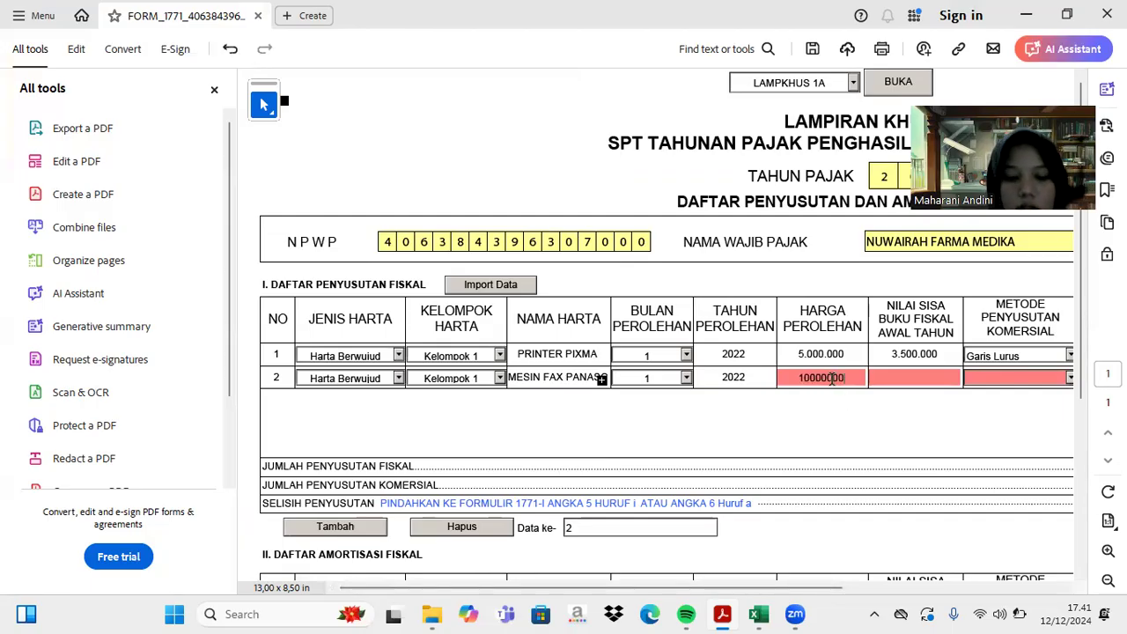
{"action": "key", "text": "Tab"}
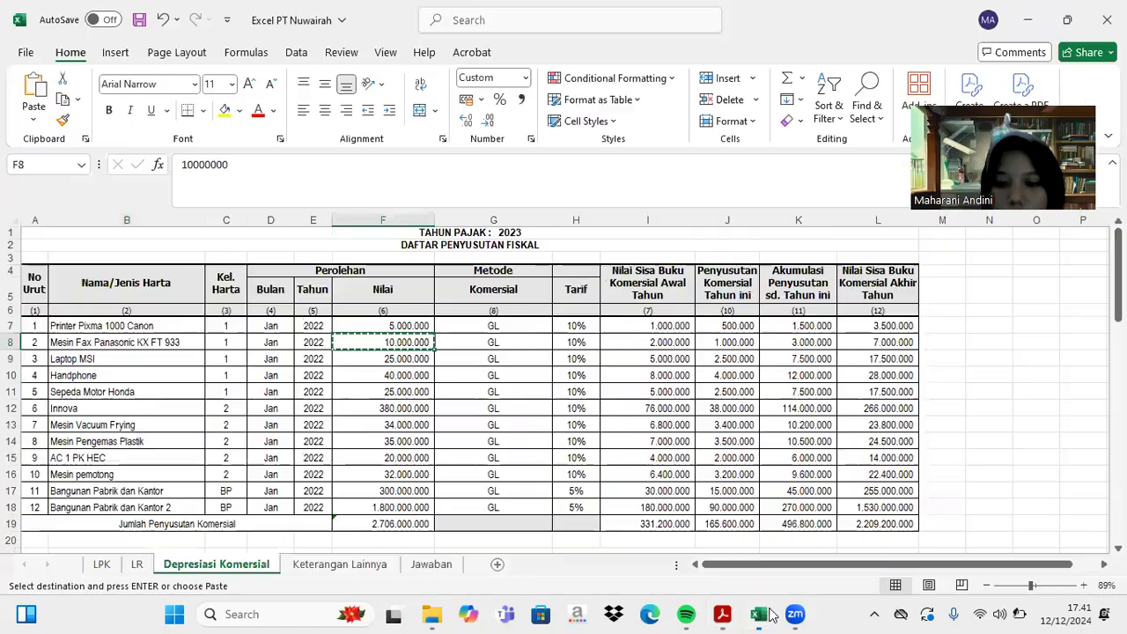
- Enter 7.000.000 as row 2's remaining book value
{"action": "left_click", "coordinate": [758, 613]}
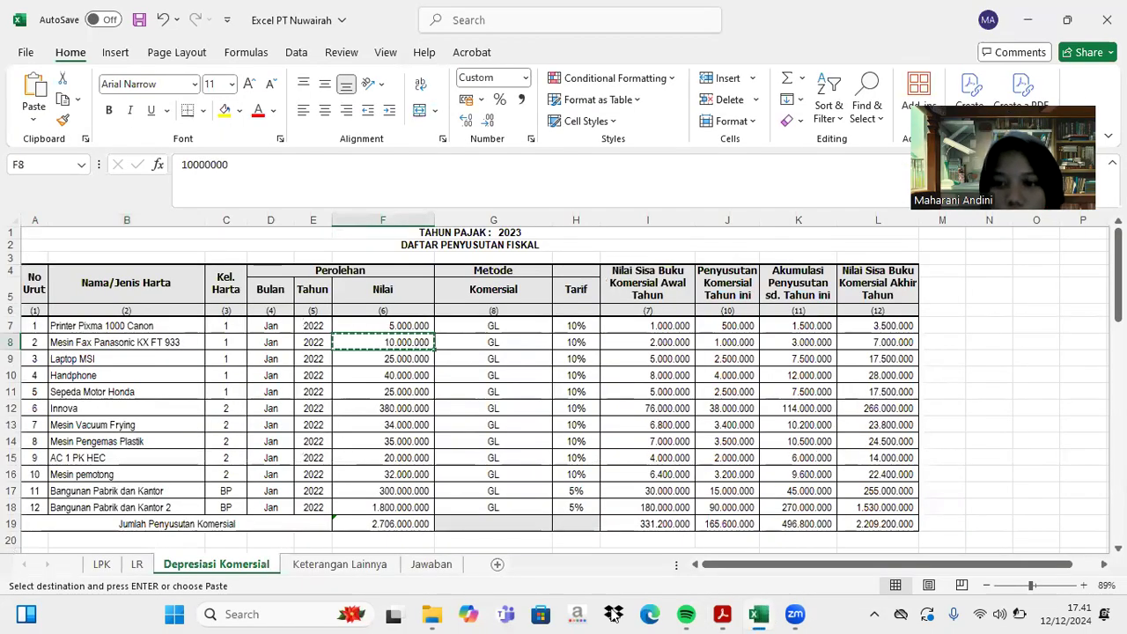
{"action": "left_click", "coordinate": [726, 613]}
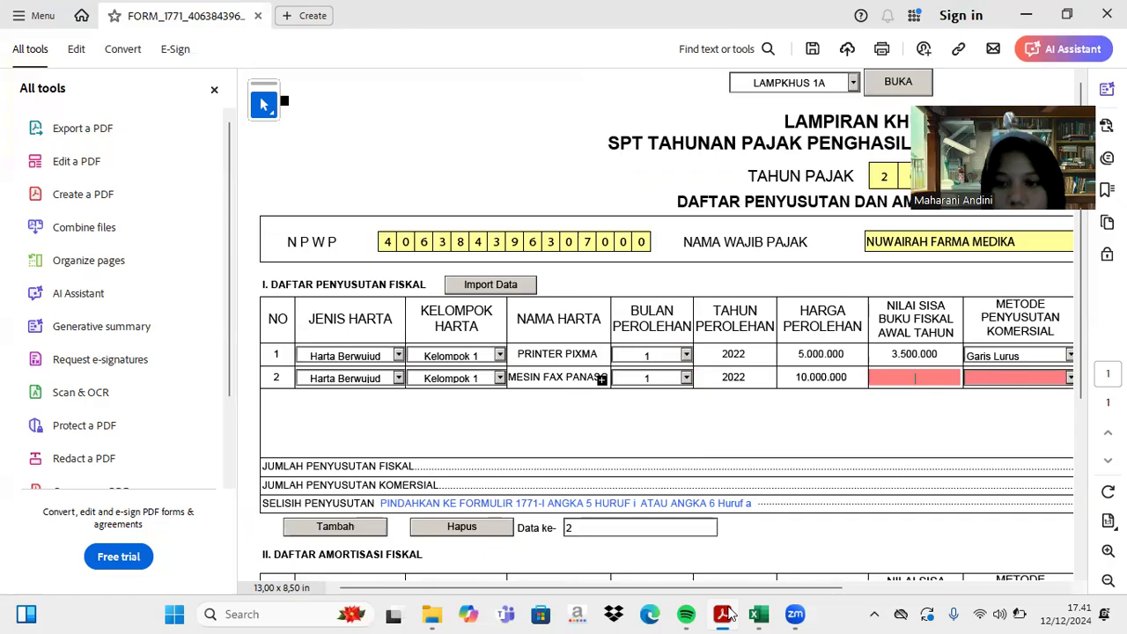
{"action": "type", "text": "7."}
{"action": "type", "text": "000.000"}
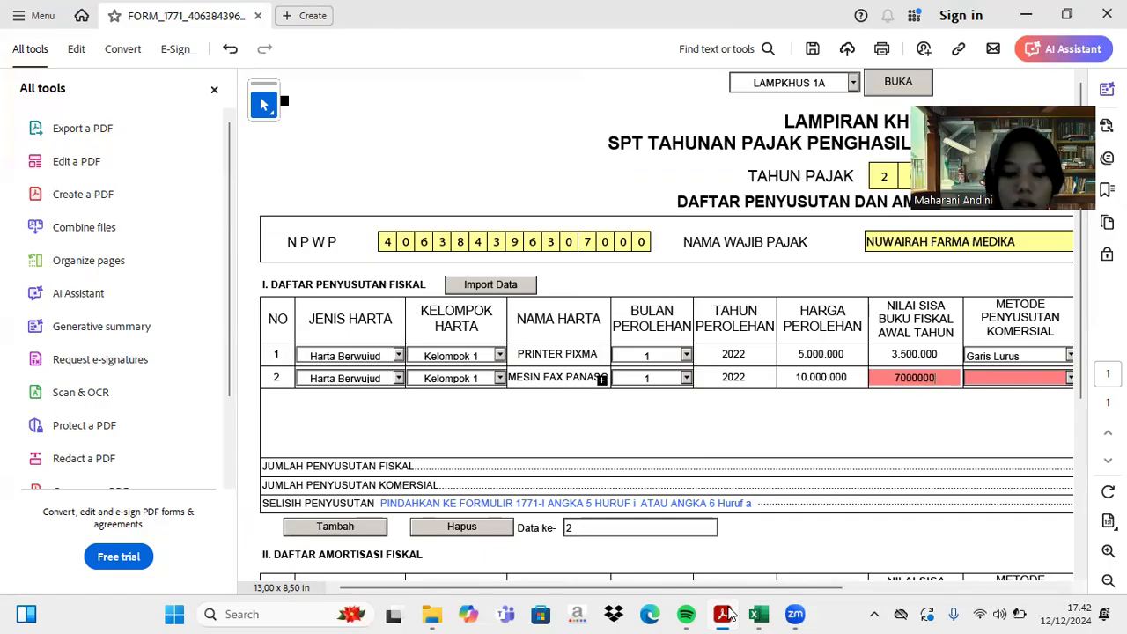
{"action": "left_click", "coordinate": [601, 379]}
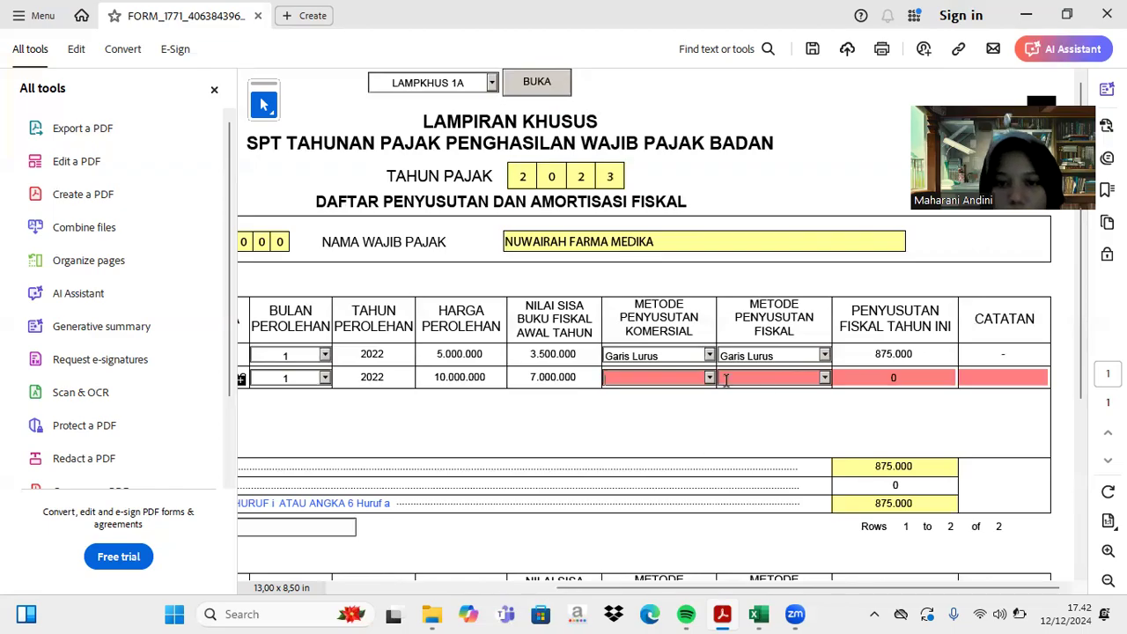
- Set row 2's commercial and fiscal methods to Garis Lurus
{"action": "left_click", "coordinate": [710, 377]}
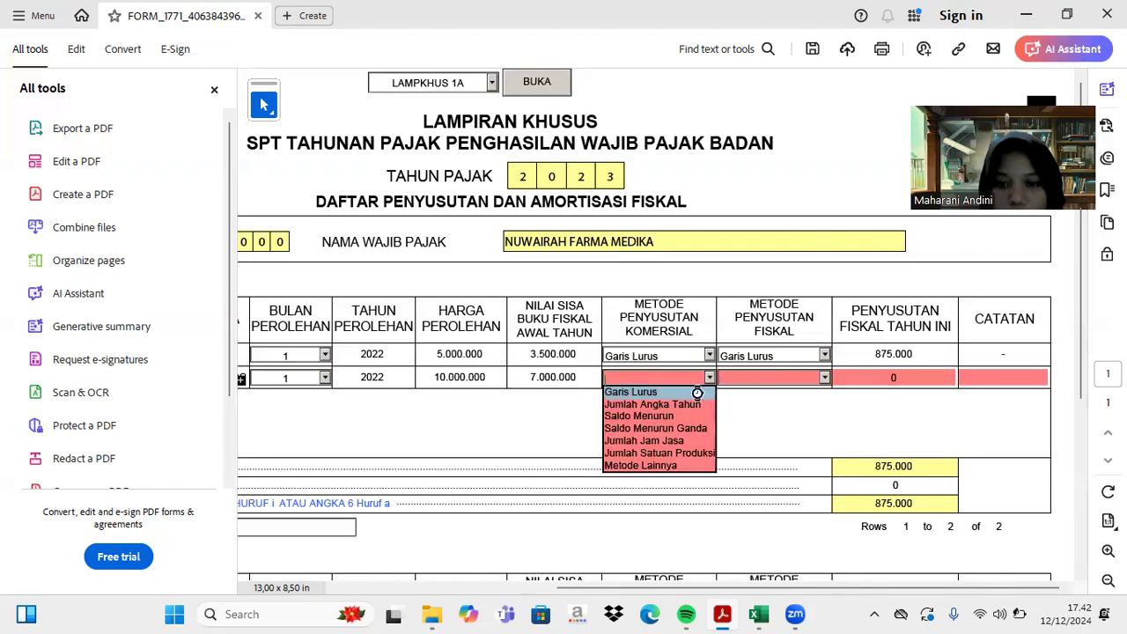
{"action": "left_click", "coordinate": [697, 391]}
{"action": "left_click", "coordinate": [824, 378]}
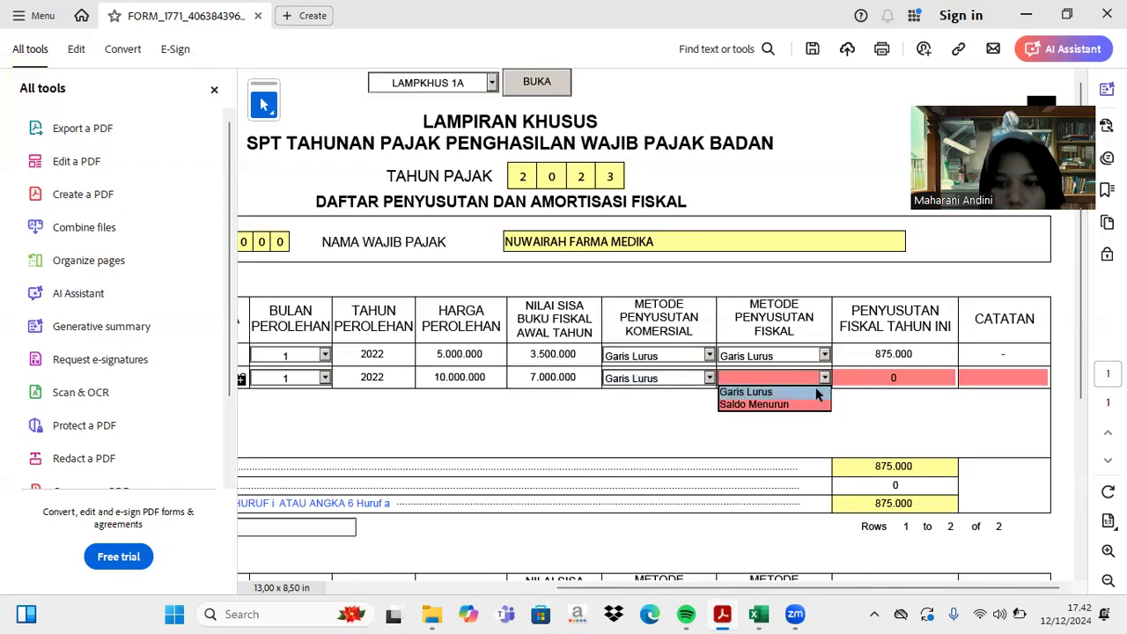
{"action": "left_click", "coordinate": [811, 393]}
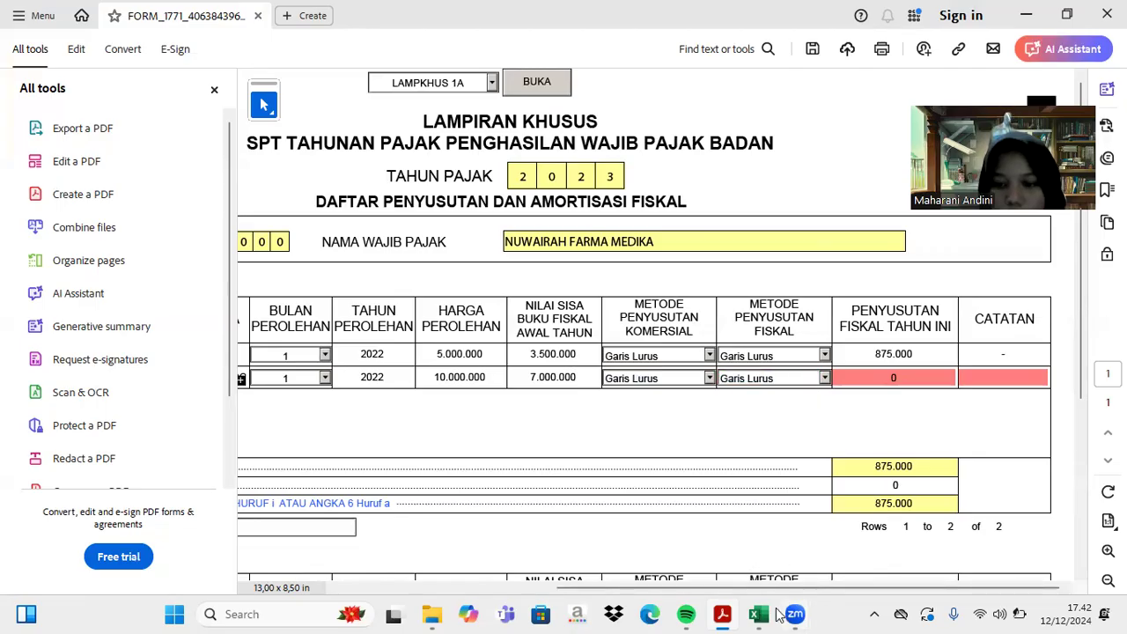
- Enter row 2's fiscal depreciation, correcting the extra zeros to 1.750.000
{"action": "left_click", "coordinate": [771, 613]}
{"action": "scroll", "coordinate": [771, 451], "scroll_direction": "down", "scroll_amount": 3}
{"action": "scroll", "coordinate": [771, 452], "scroll_direction": "up", "scroll_amount": 1}
{"action": "scroll", "coordinate": [771, 452], "scroll_direction": "down", "scroll_amount": 10}
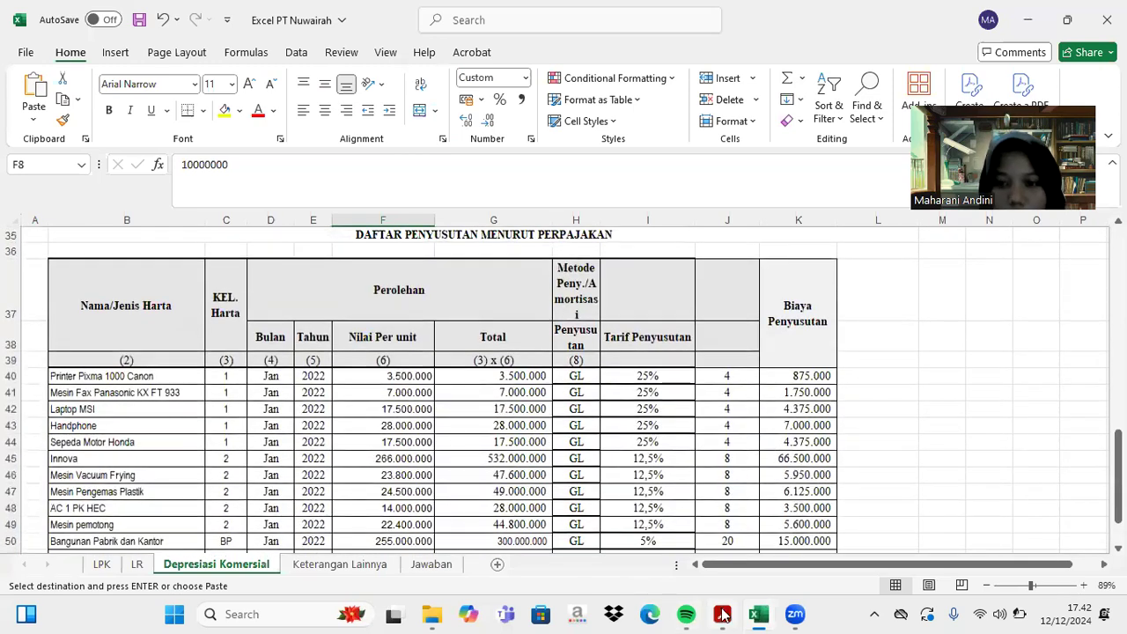
{"action": "left_click", "coordinate": [721, 614]}
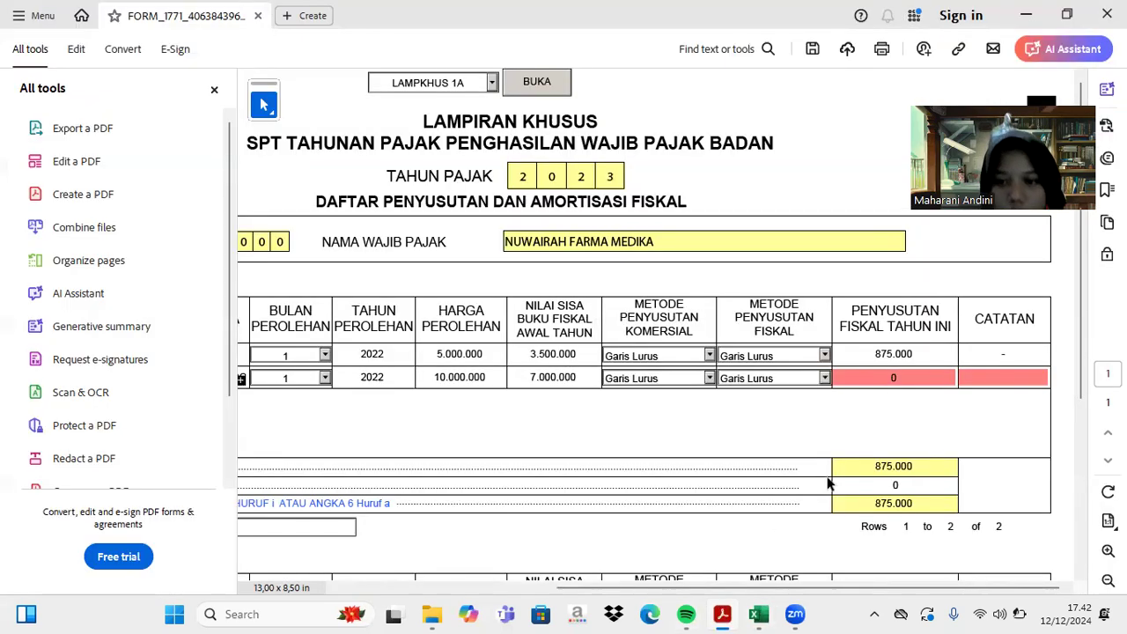
{"action": "left_click", "coordinate": [901, 374]}
{"action": "type", "text": "1"}
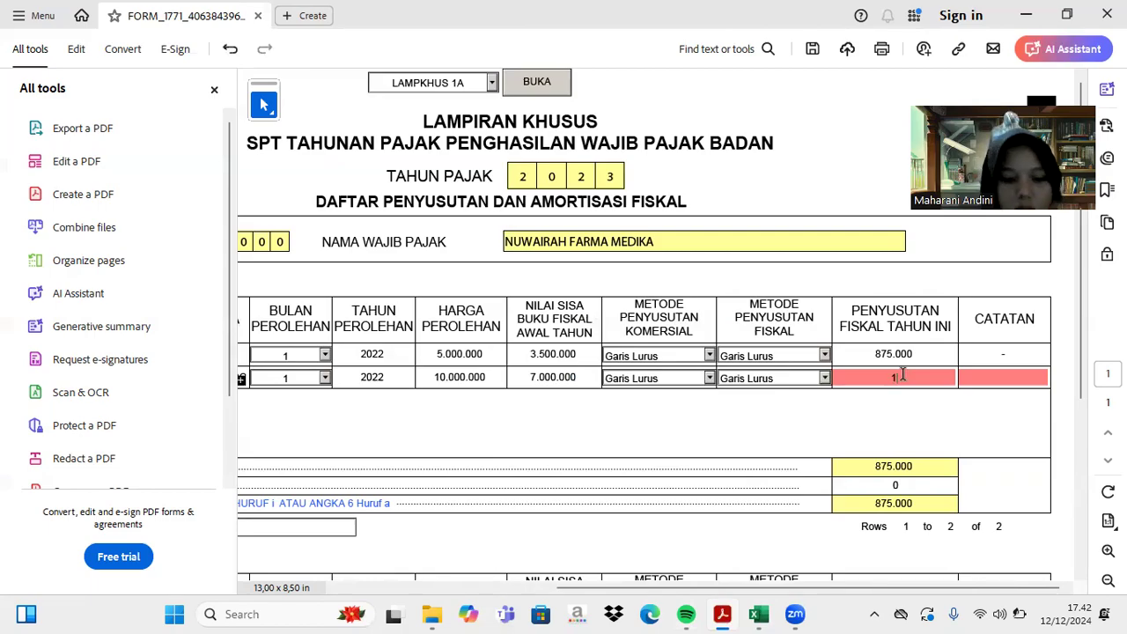
{"action": "type", "text": "750000000"}
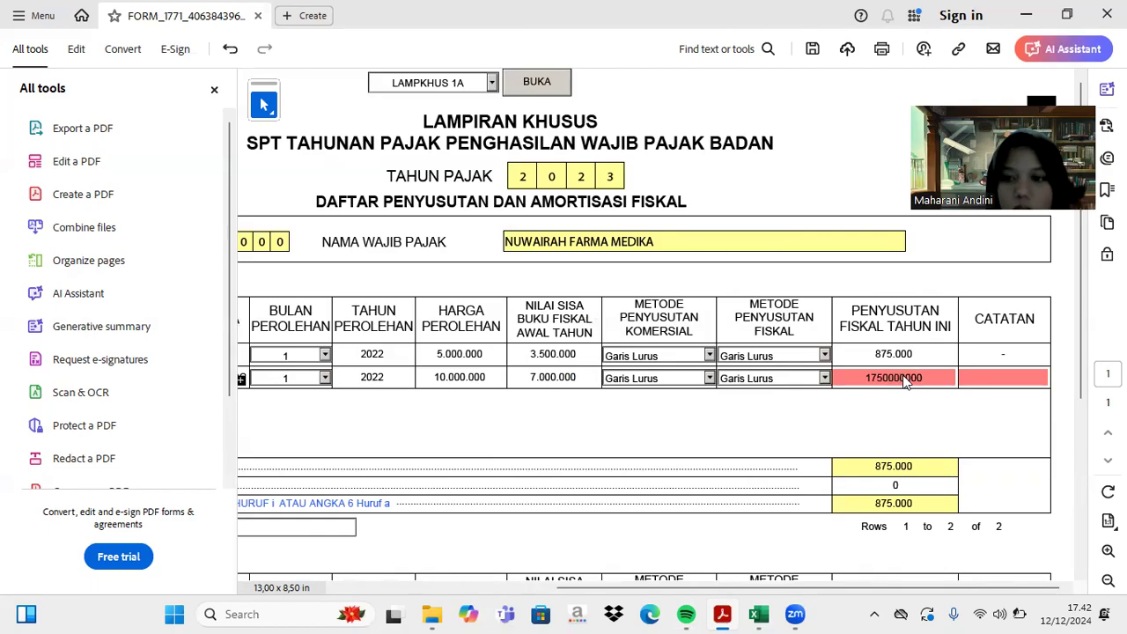
{"action": "key", "text": "Return"}
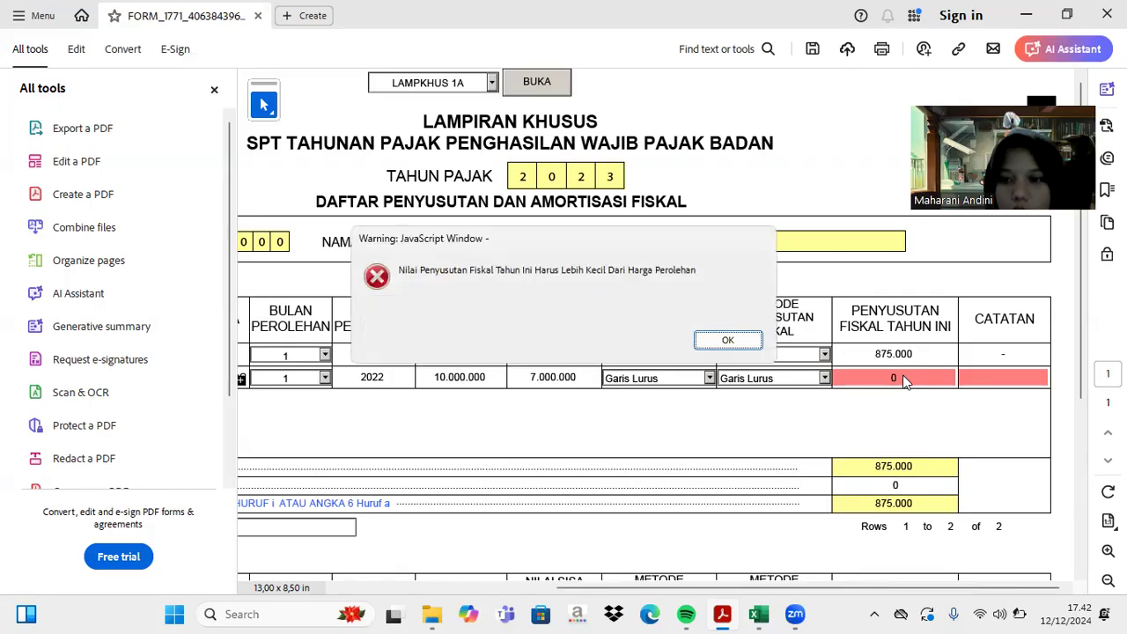
{"action": "left_click", "coordinate": [737, 339]}
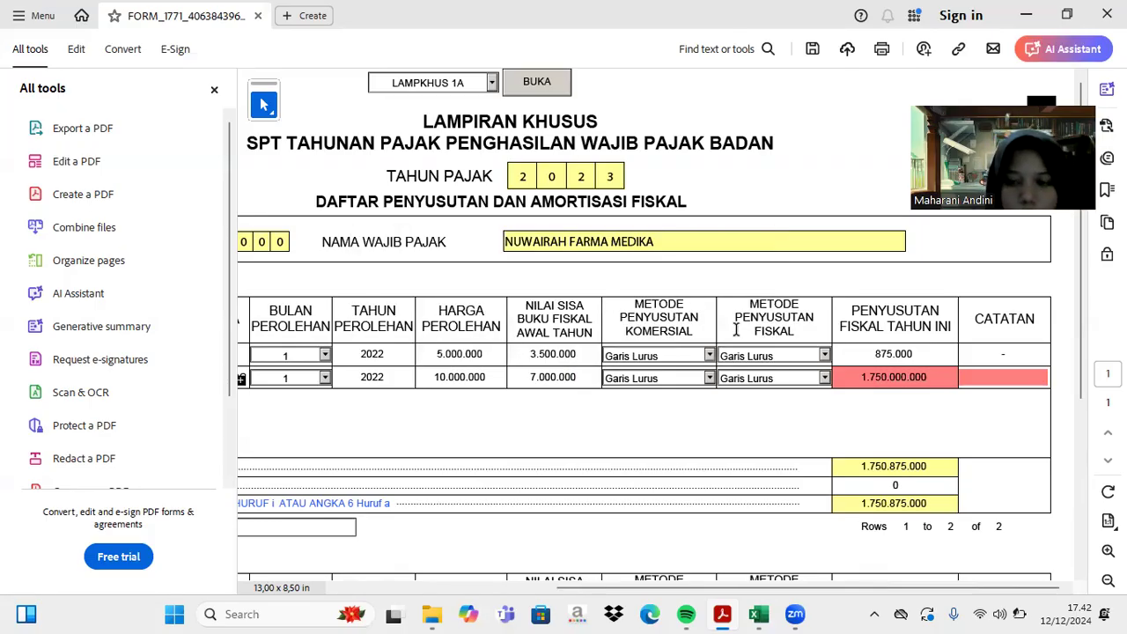
{"action": "left_click", "coordinate": [924, 379]}
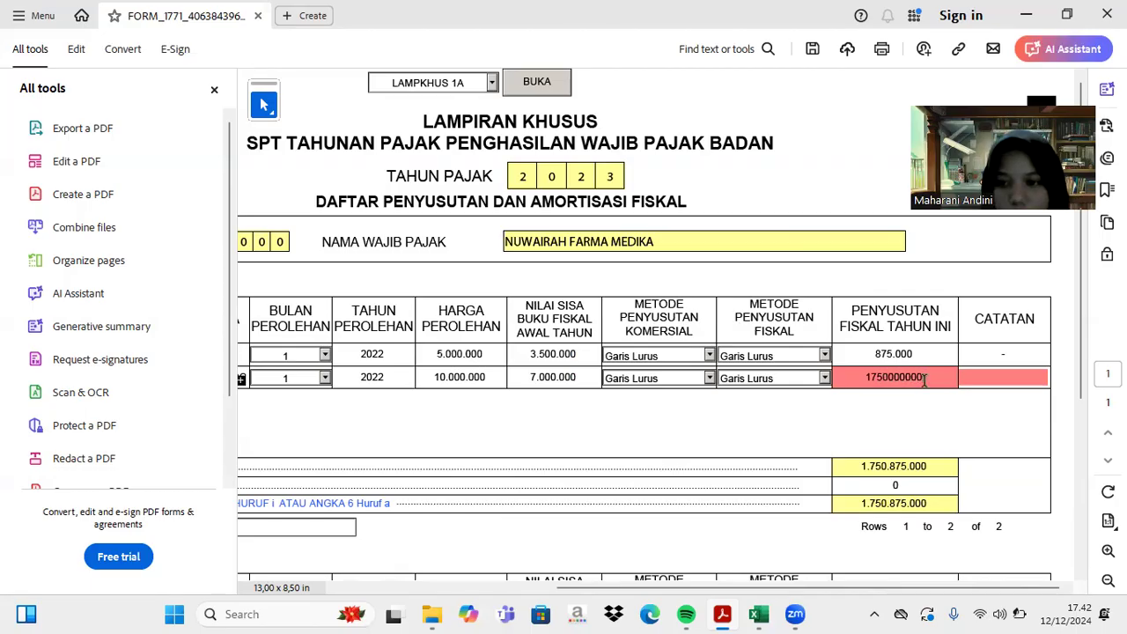
{"action": "key", "text": "BackSpace"}
{"action": "key", "text": "BackSpace"}
{"action": "key", "text": "BackSpace"}
{"action": "key", "text": "Return"}
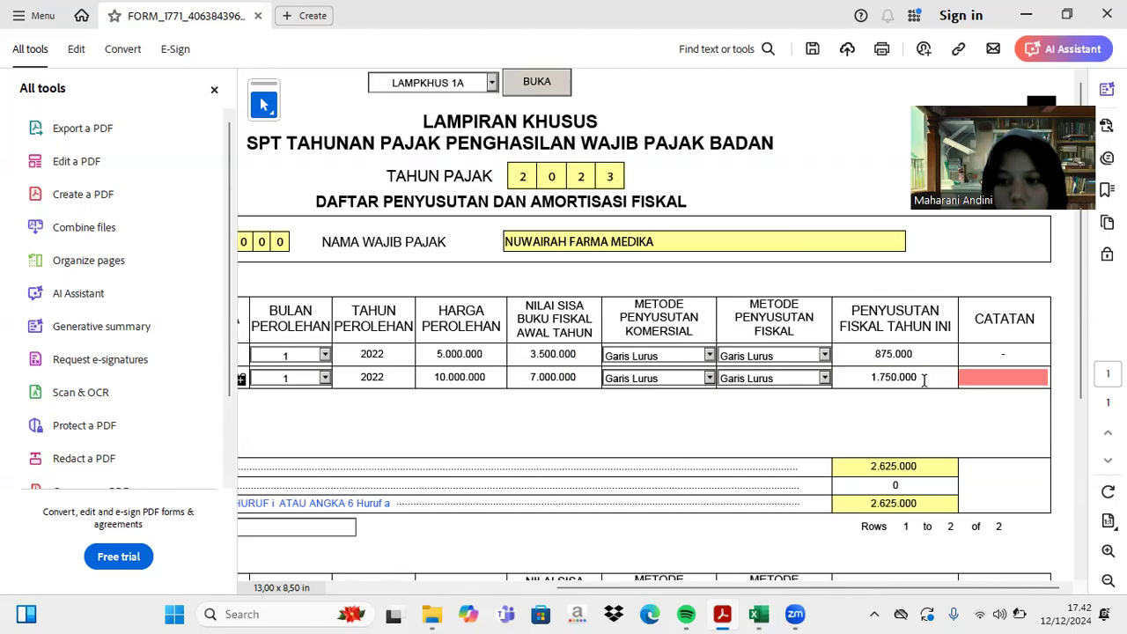
- Fill in row 2's note field after the incomplete-row warning
{"action": "scroll", "coordinate": [362, 408], "scroll_direction": "left", "scroll_amount": 5}
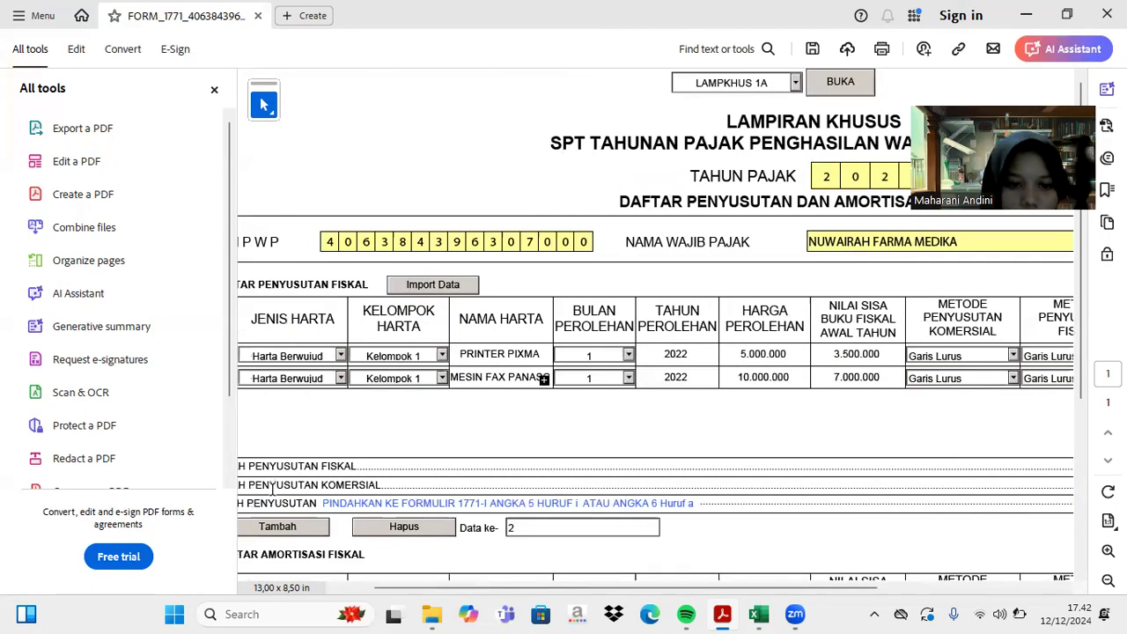
{"action": "left_click", "coordinate": [284, 531]}
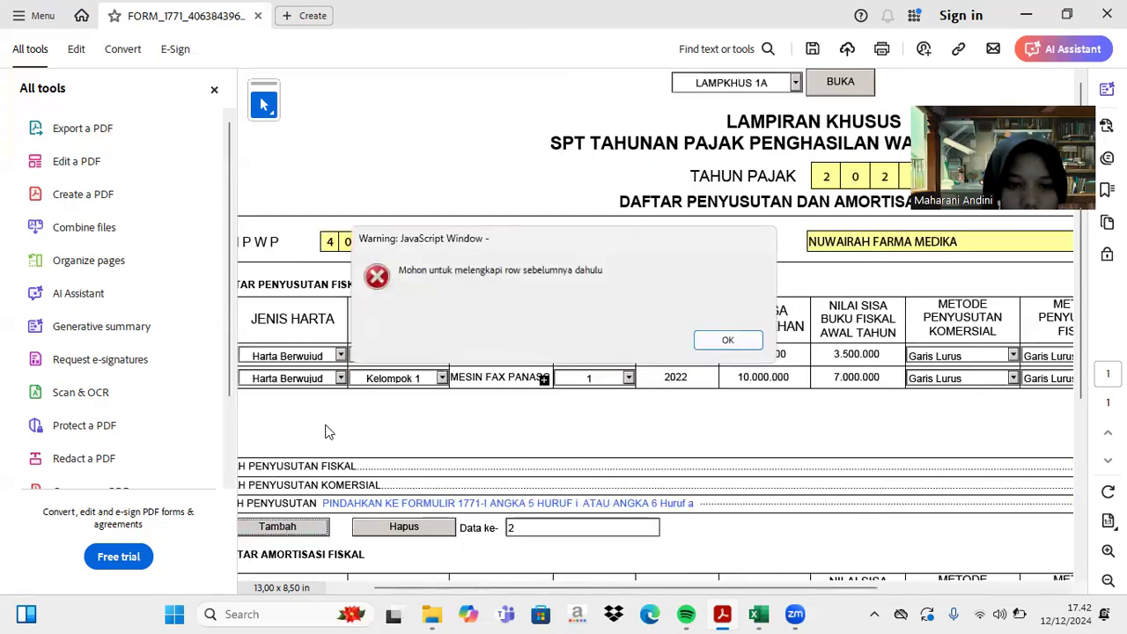
{"action": "left_click", "coordinate": [726, 340]}
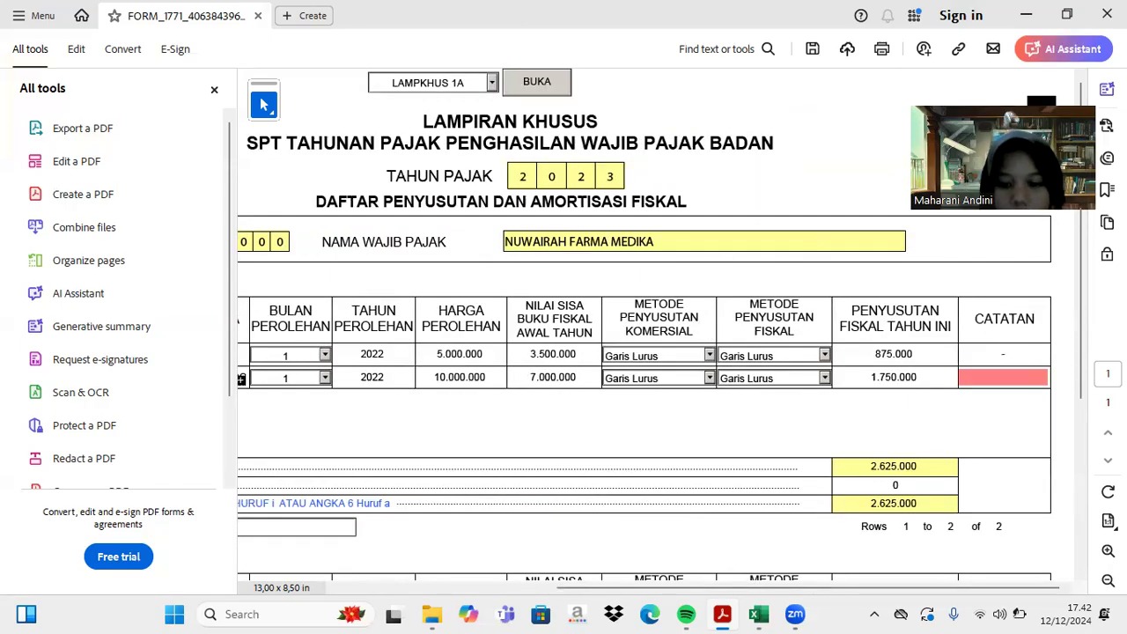
{"action": "left_click", "coordinate": [1033, 379]}
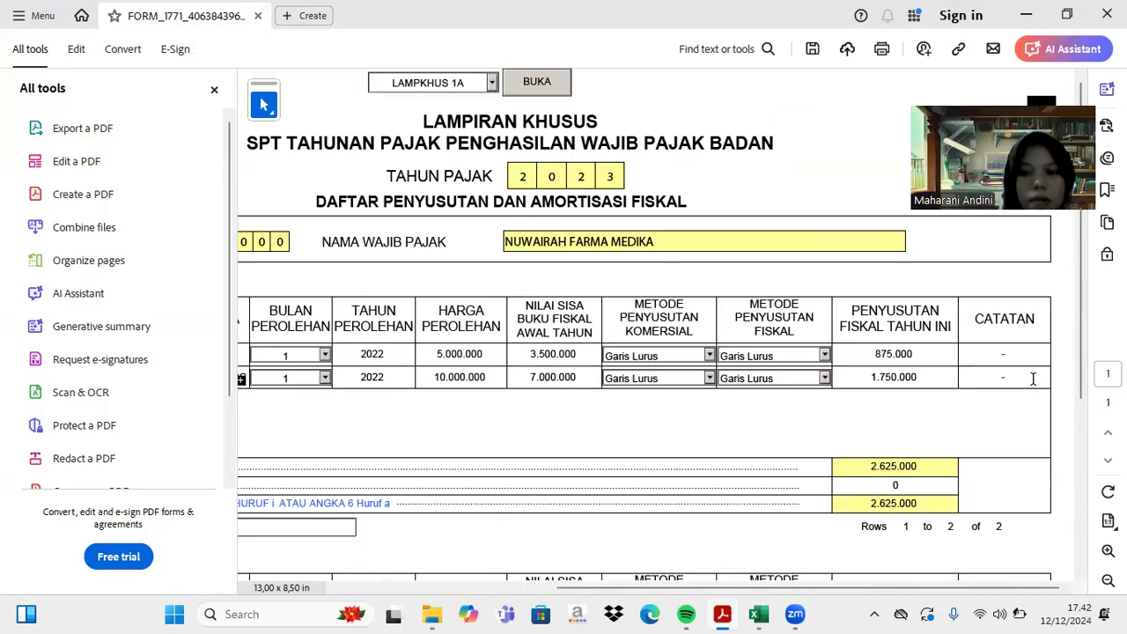
{"action": "scroll", "coordinate": [731, 369], "scroll_direction": "left", "scroll_amount": 5}
- Add row 3 set to Harta Berwujud, Kelompok 1
{"action": "left_click", "coordinate": [321, 532]}
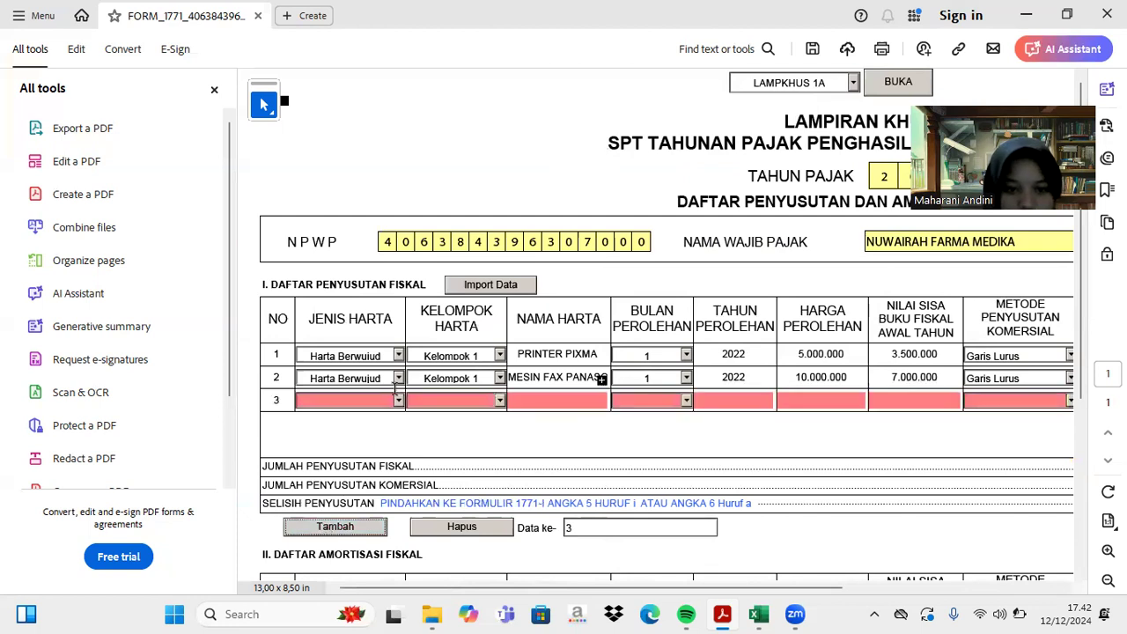
{"action": "left_click", "coordinate": [398, 401]}
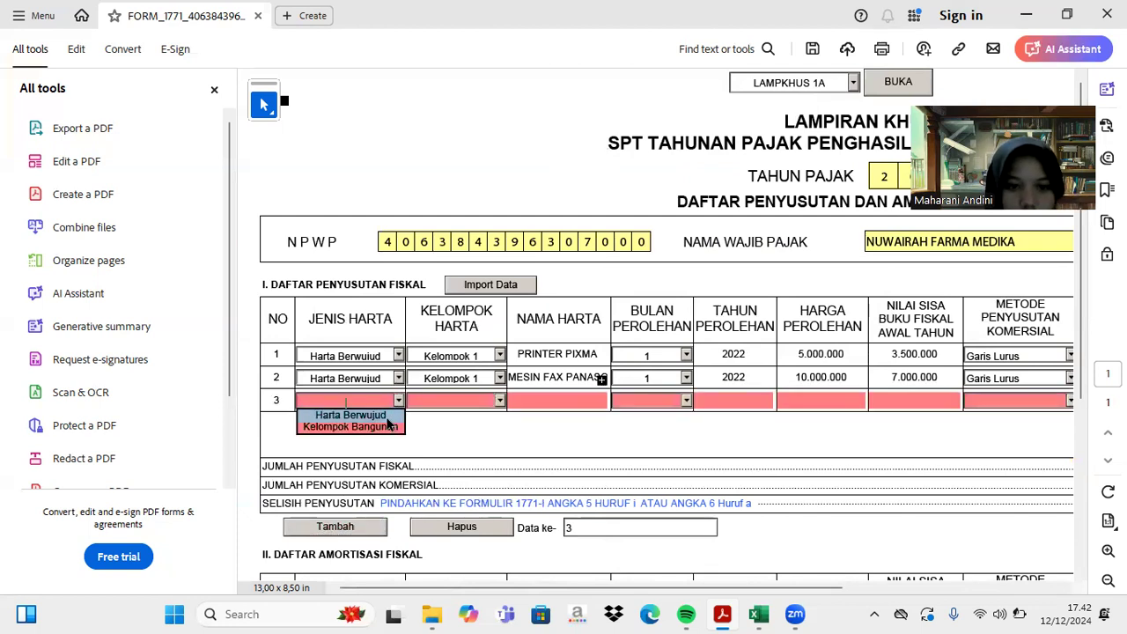
{"action": "left_click", "coordinate": [387, 415]}
{"action": "left_click", "coordinate": [499, 402]}
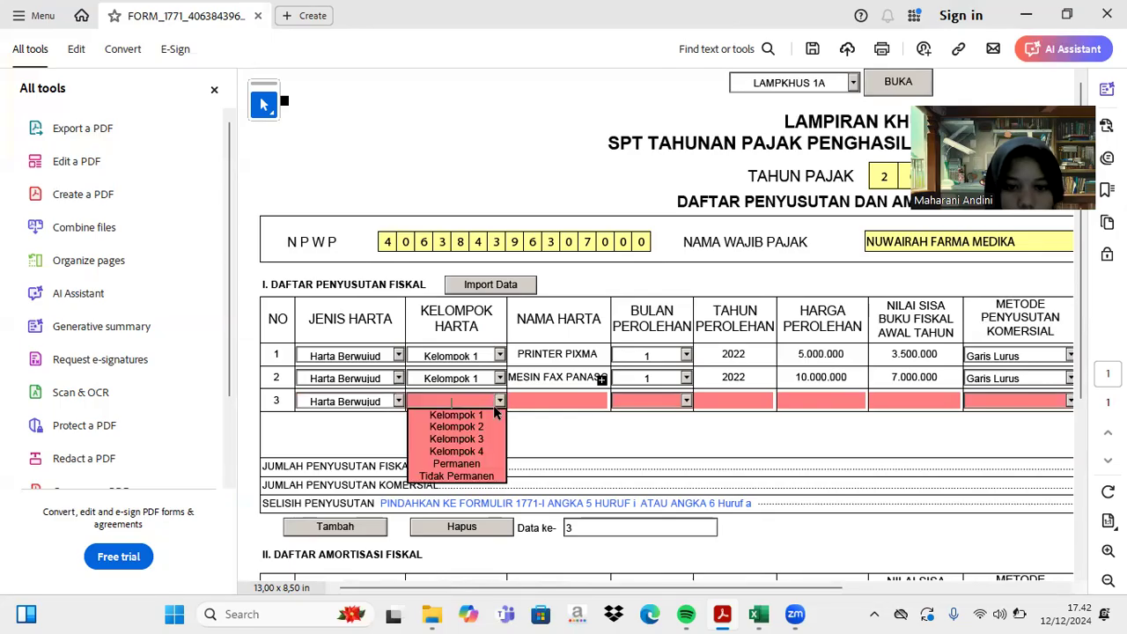
{"action": "left_click", "coordinate": [487, 415]}
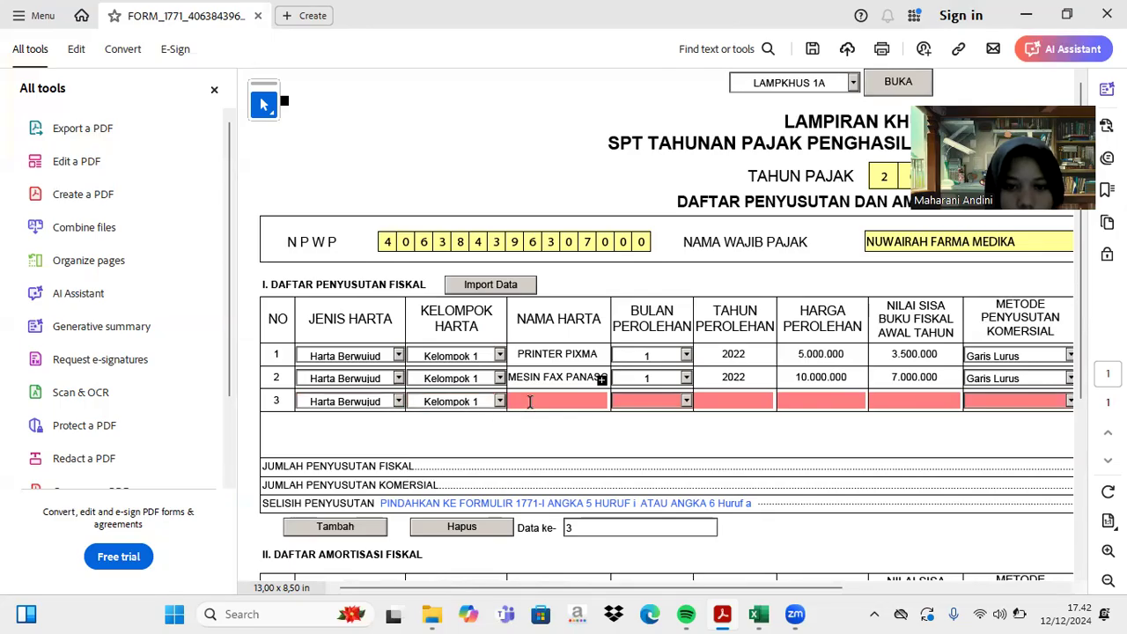
- Copy LAPTOP MSI from Excel into row 3's asset name
{"action": "left_click", "coordinate": [762, 615]}
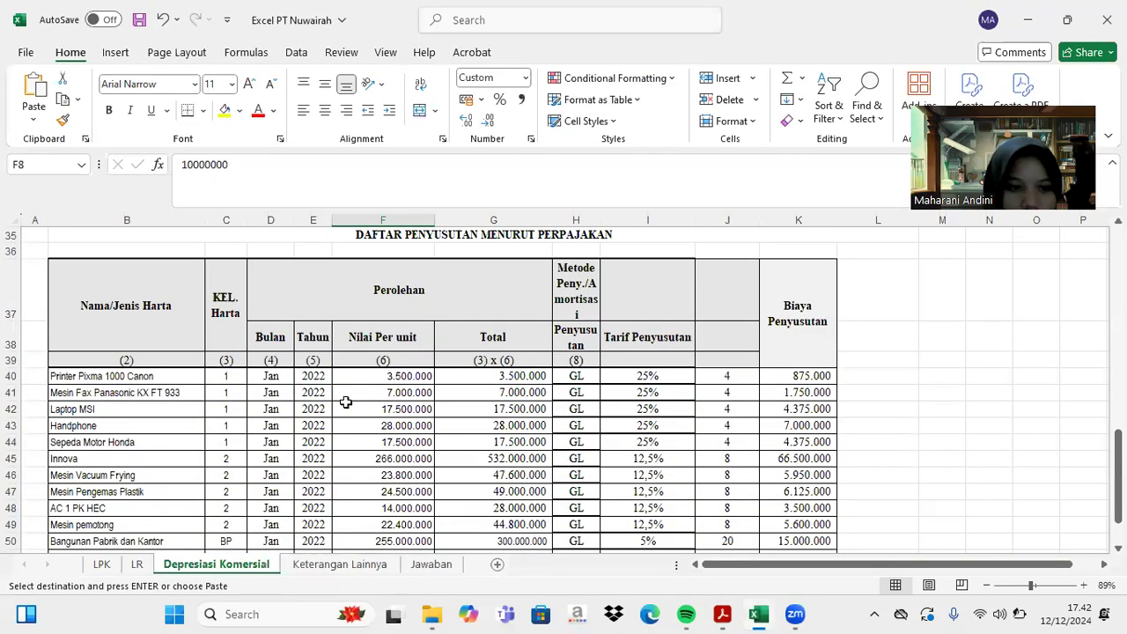
{"action": "left_click", "coordinate": [67, 410]}
{"action": "key", "text": "ctrl+c"}
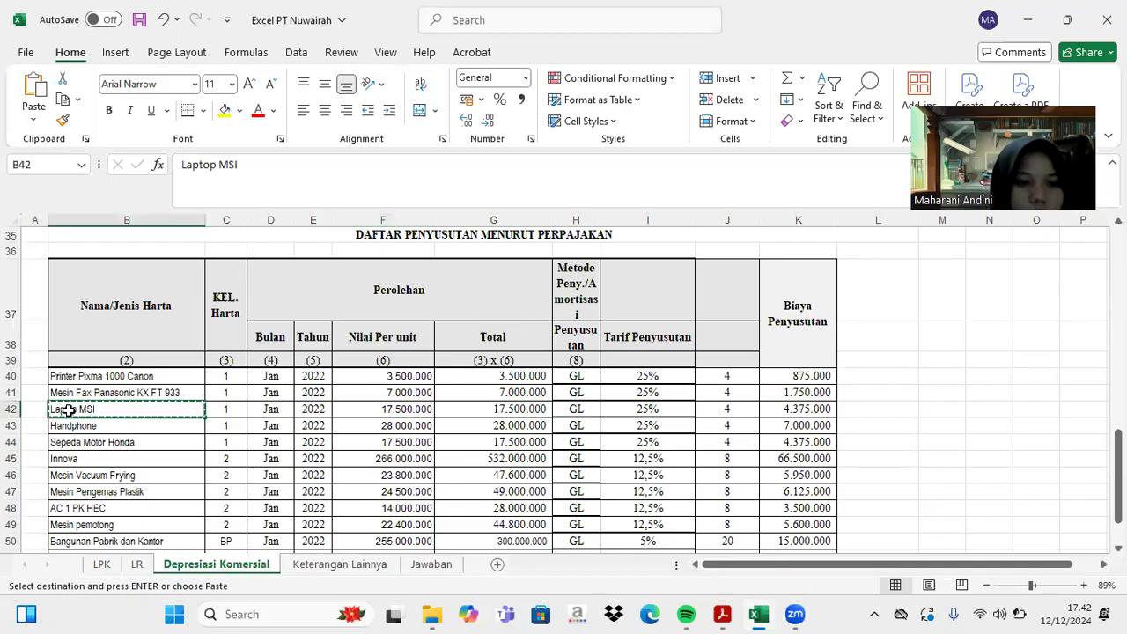
{"action": "left_click", "coordinate": [721, 613]}
{"action": "key", "text": "ctrl+v"}
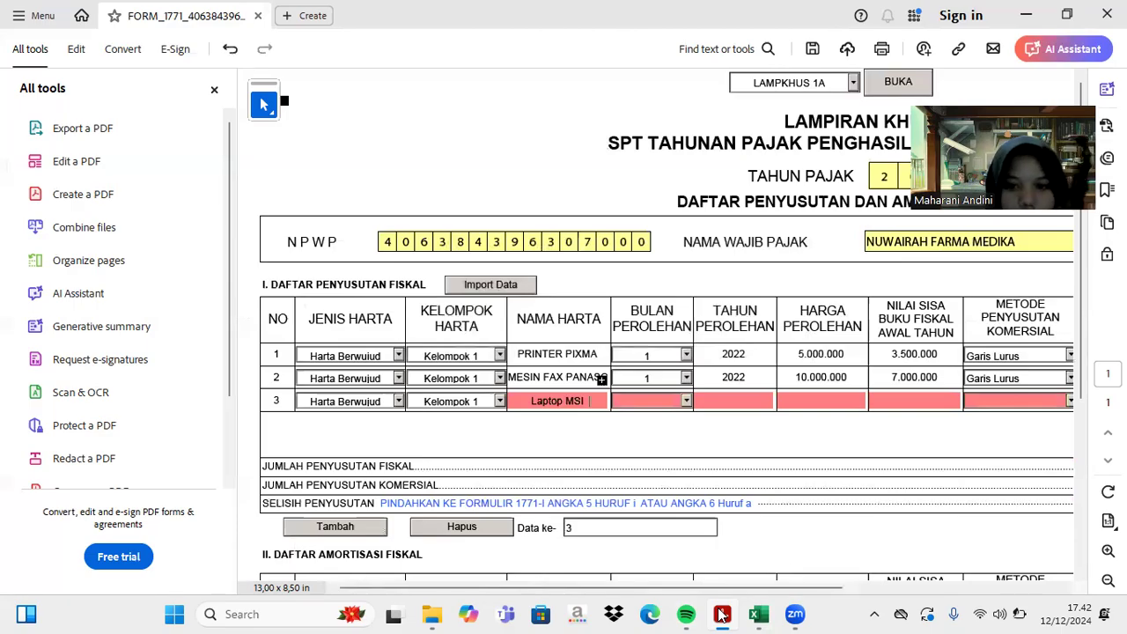
- Set the laptop's acquisition date to month 1, year 2022
{"action": "left_click", "coordinate": [686, 401]}
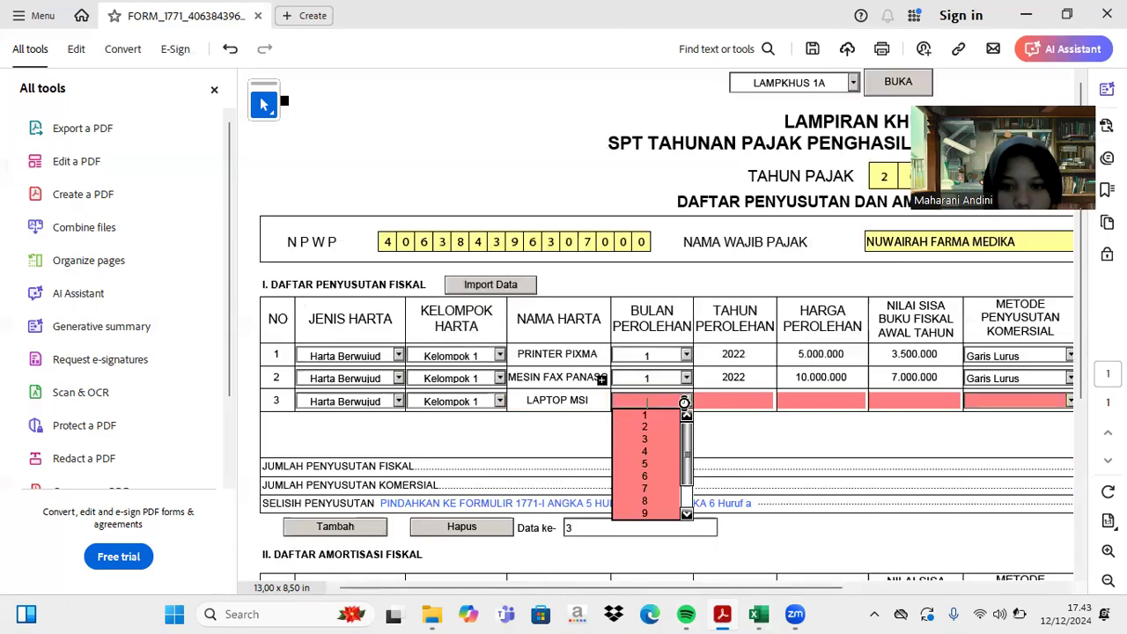
{"action": "left_click", "coordinate": [668, 413]}
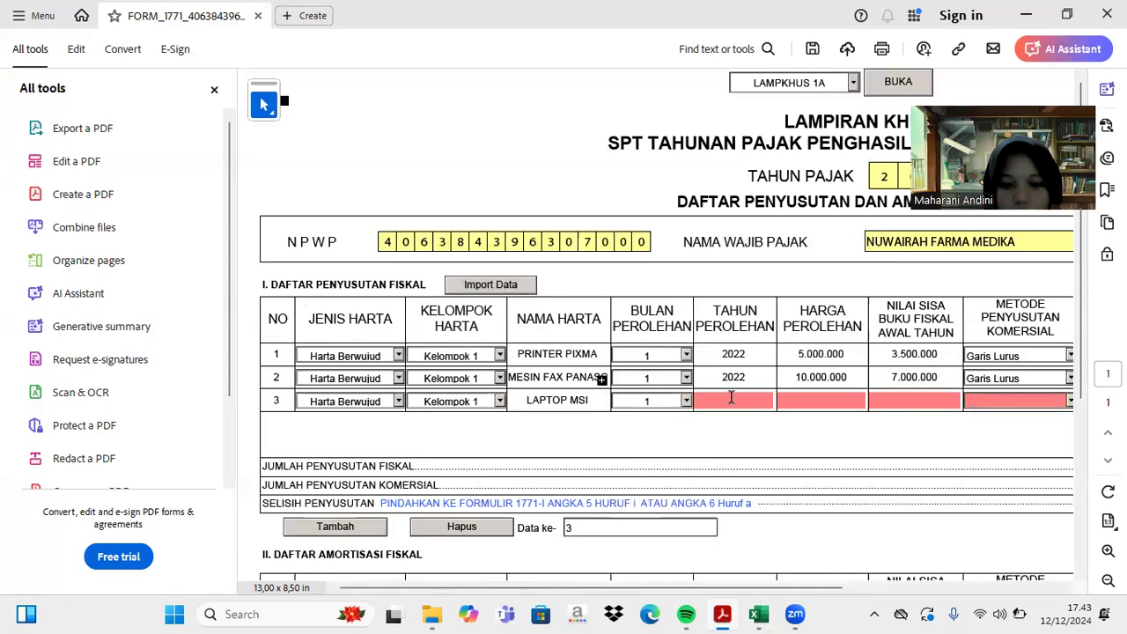
{"action": "left_click", "coordinate": [731, 398]}
{"action": "type", "text": "2022"}
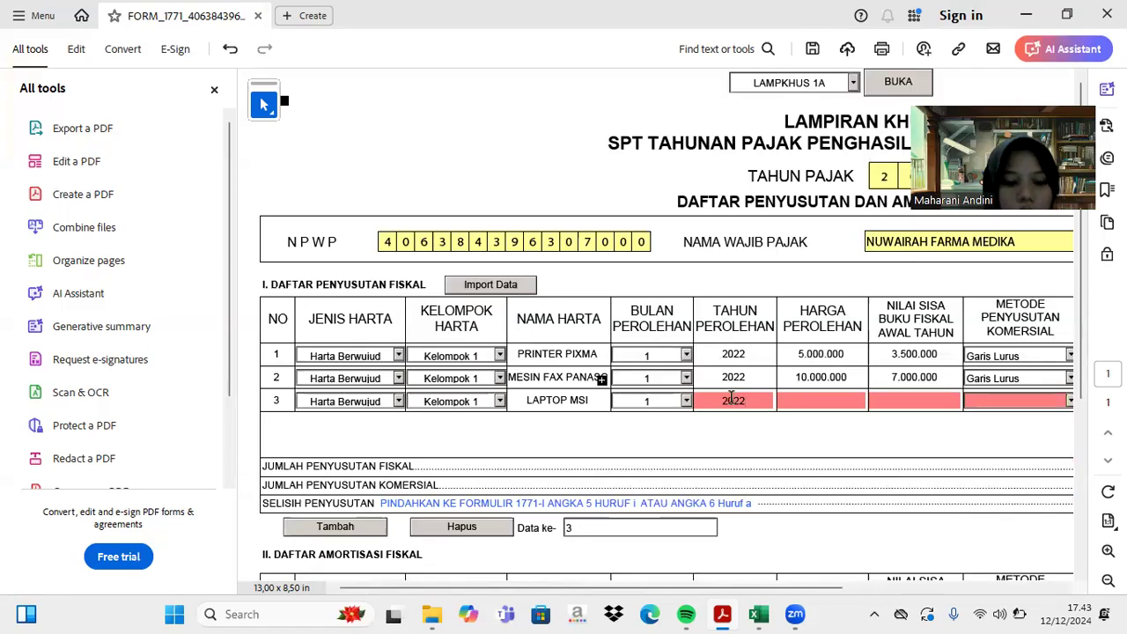
{"action": "key", "text": "Tab"}
- Enter the laptop's 25.000.000 acquisition price from Excel cell F9
{"action": "left_click", "coordinate": [758, 613]}
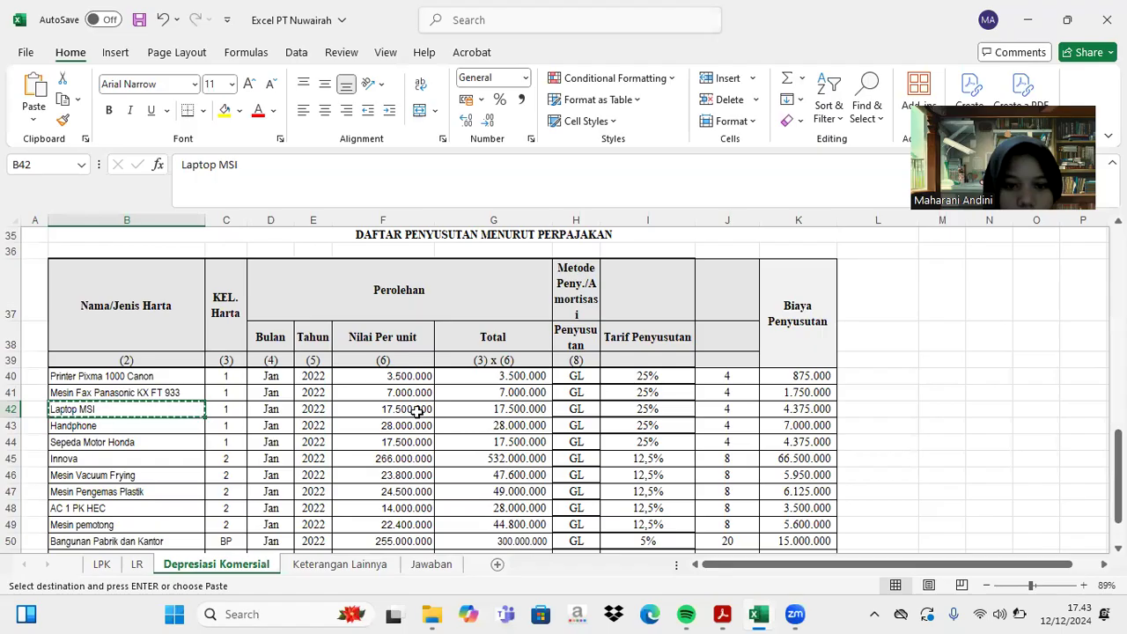
{"action": "scroll", "coordinate": [415, 412], "scroll_direction": "up", "scroll_amount": 4}
{"action": "scroll", "coordinate": [416, 411], "scroll_direction": "up", "scroll_amount": 8}
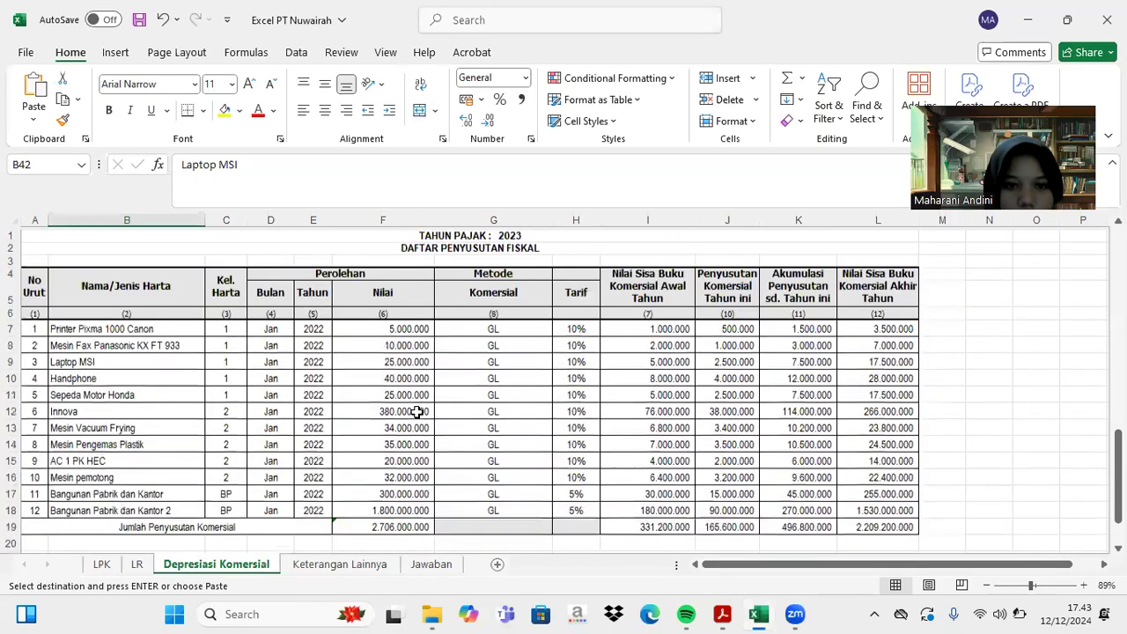
{"action": "left_click", "coordinate": [410, 360]}
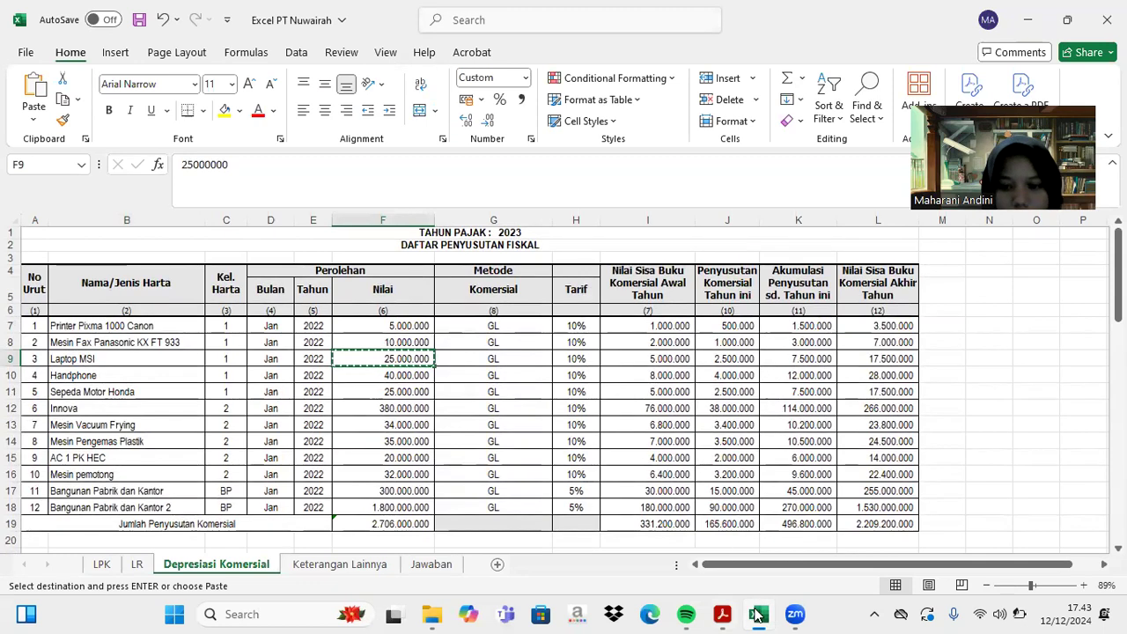
{"action": "left_click", "coordinate": [724, 615]}
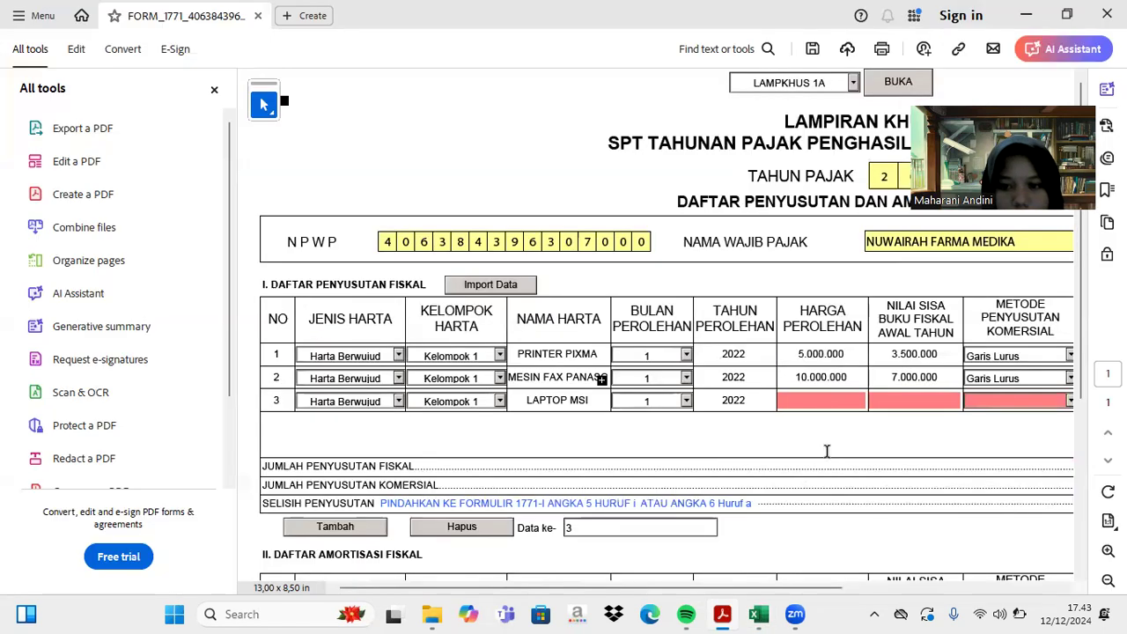
{"action": "type", "text": "25000000"}
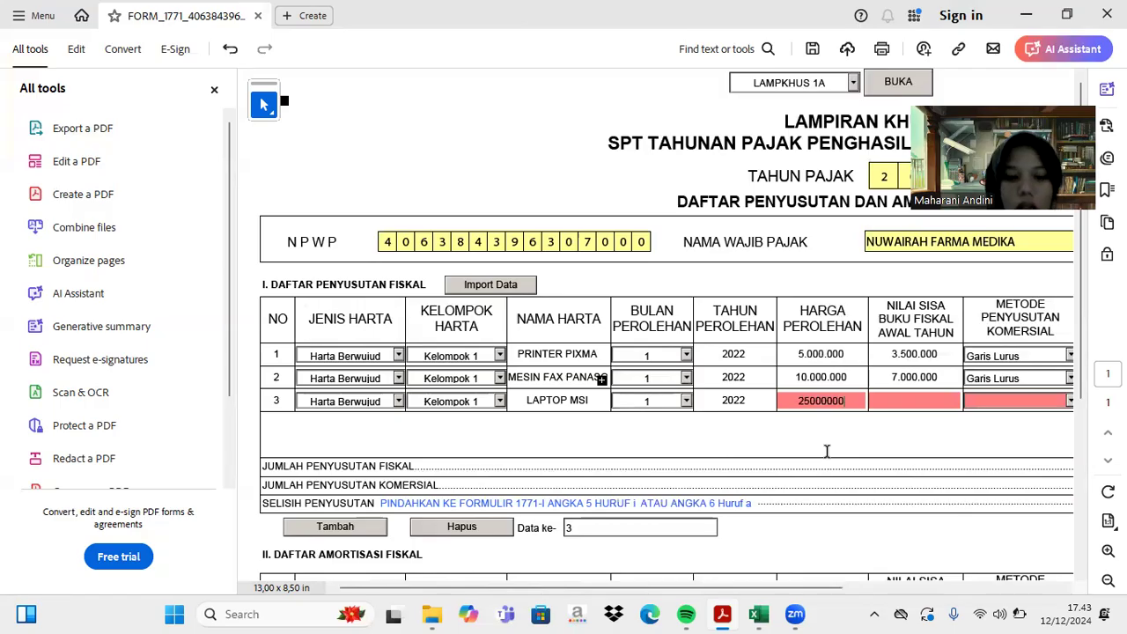
{"action": "key", "text": "Tab"}
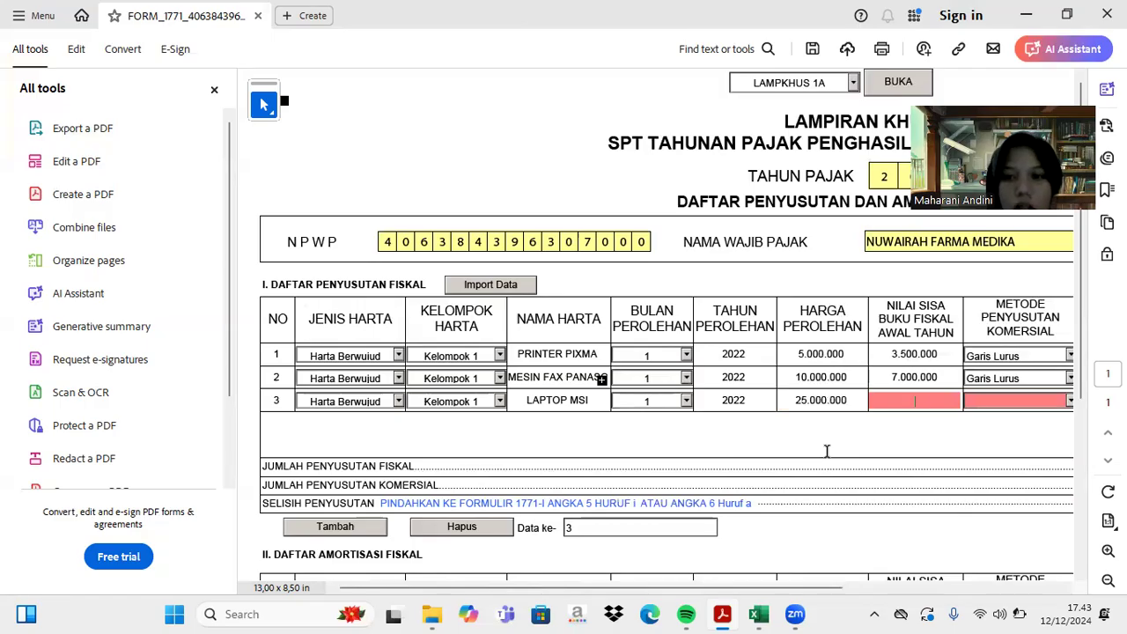
- Enter 17.500.000 as the laptop's remaining book value
{"action": "left_click", "coordinate": [759, 614]}
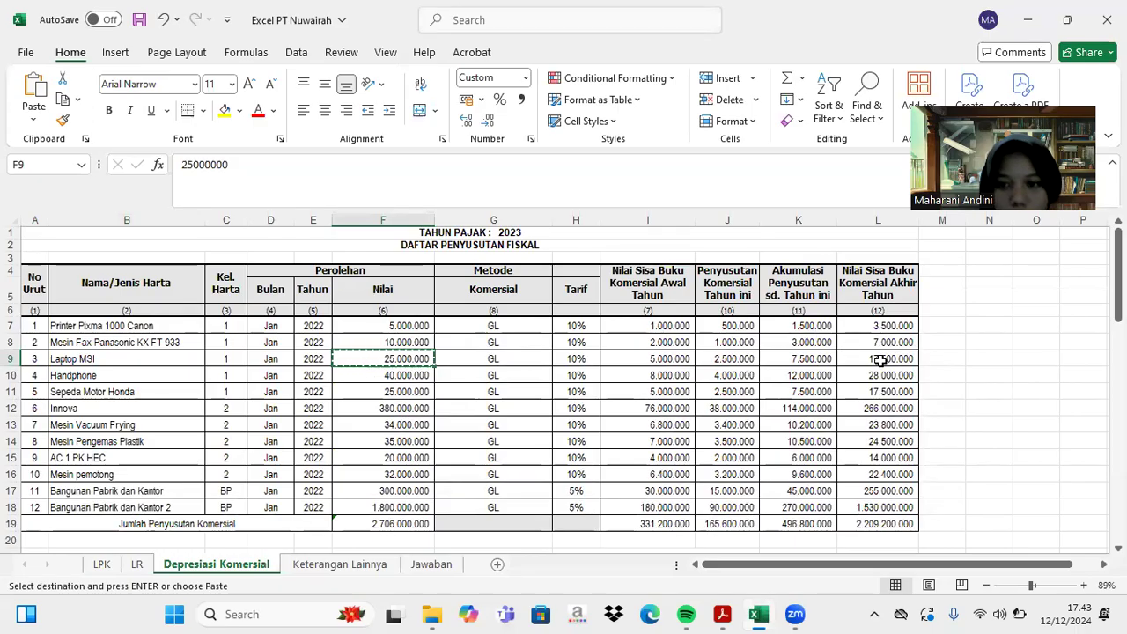
{"action": "left_click", "coordinate": [721, 615]}
{"action": "type", "text": "17500000"}
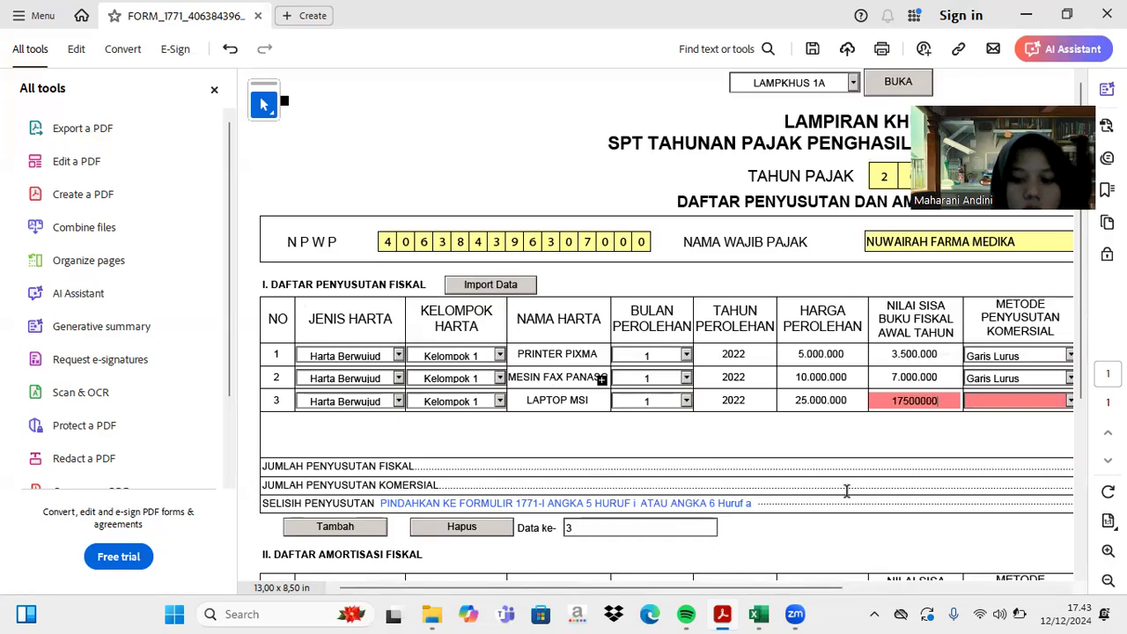
{"action": "key", "text": "Tab"}
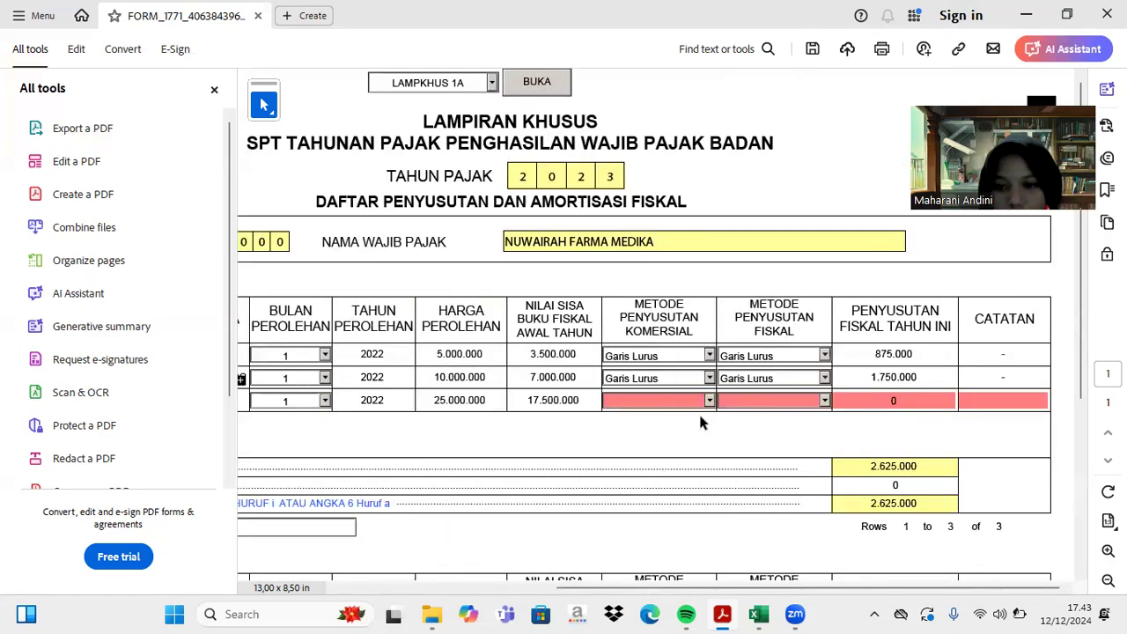
- Set row 3's commercial and fiscal depreciation methods to Garis Lurus
{"action": "left_click", "coordinate": [709, 400]}
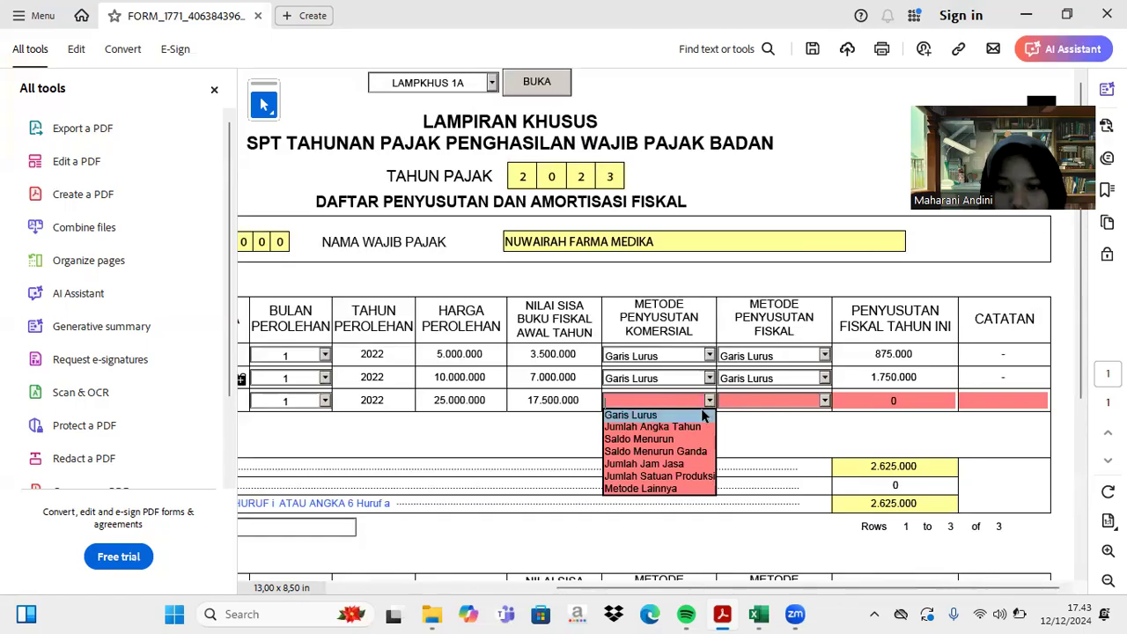
{"action": "left_click", "coordinate": [702, 414]}
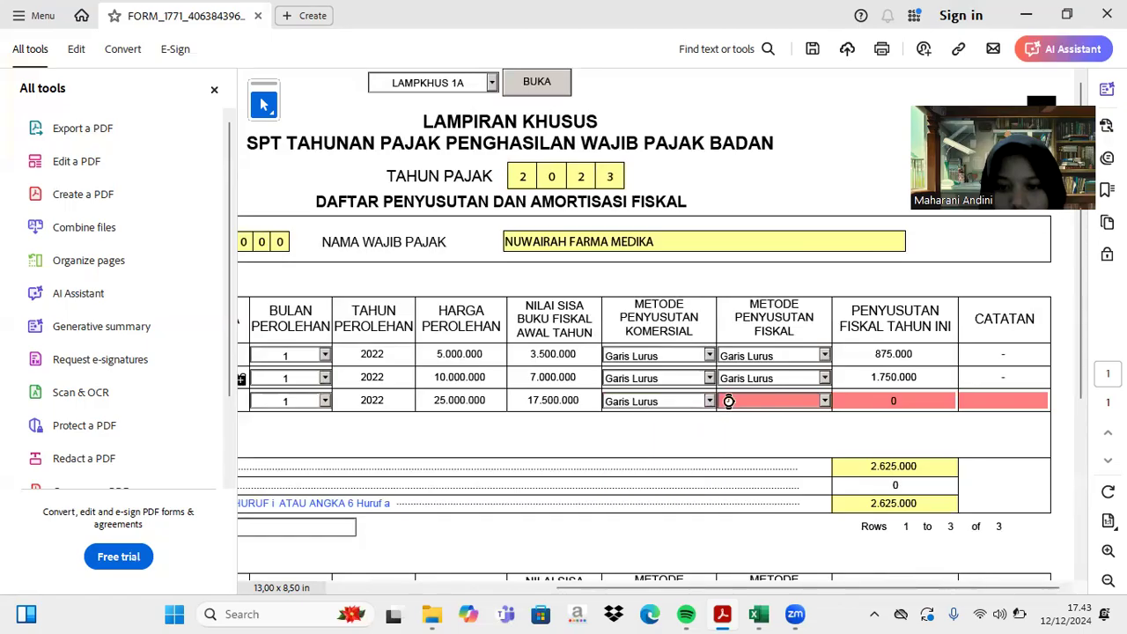
{"action": "left_click", "coordinate": [824, 400]}
{"action": "left_click", "coordinate": [814, 413]}
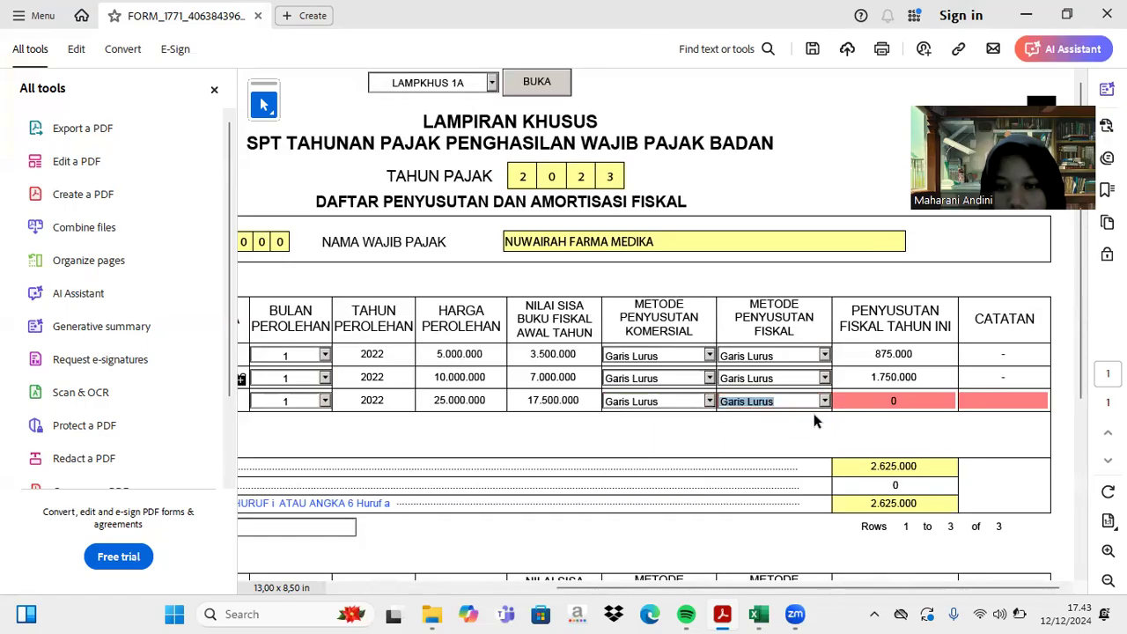
- Enter 4.375.000 fiscal depreciation for the laptop and close the note field
{"action": "left_click", "coordinate": [758, 614]}
{"action": "scroll", "coordinate": [759, 491], "scroll_direction": "down", "scroll_amount": 10}
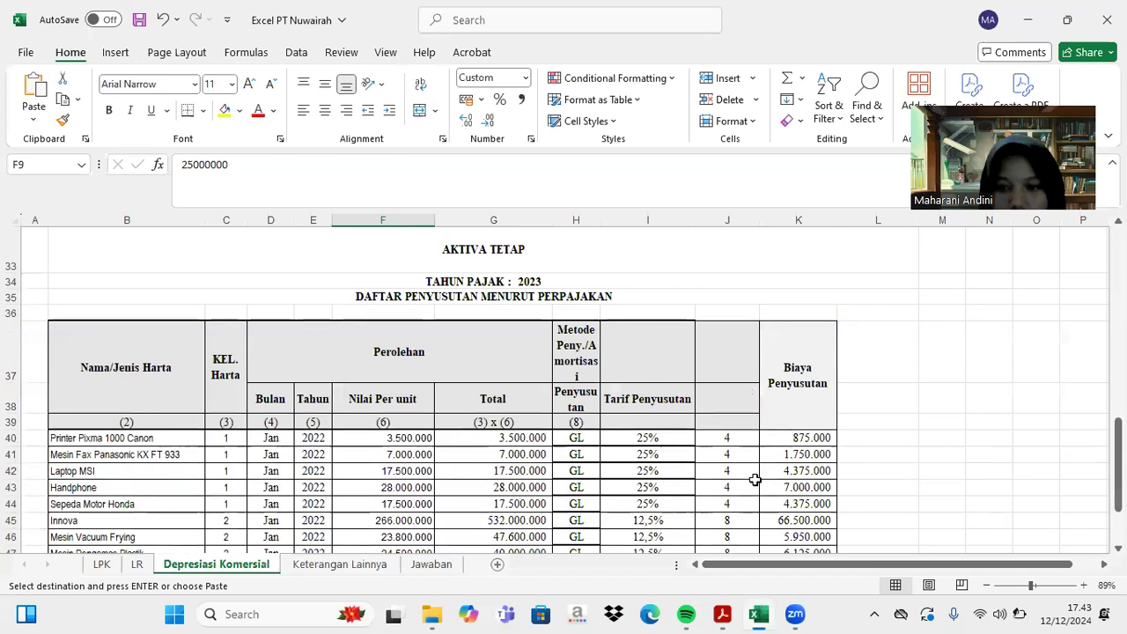
{"action": "left_click", "coordinate": [722, 613]}
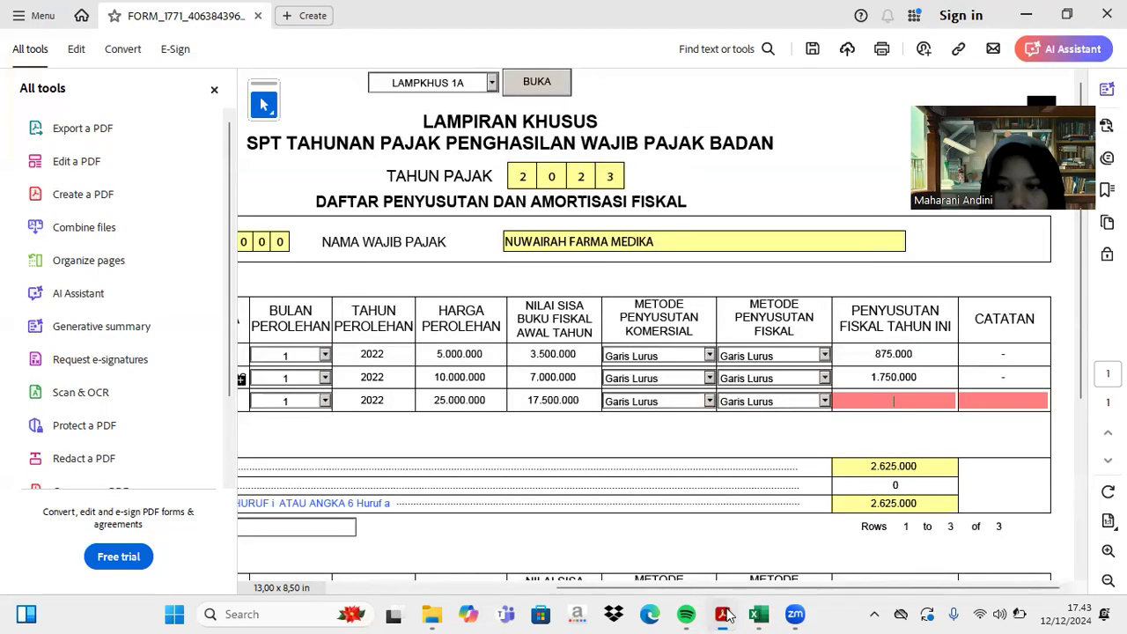
{"action": "type", "text": "437"}
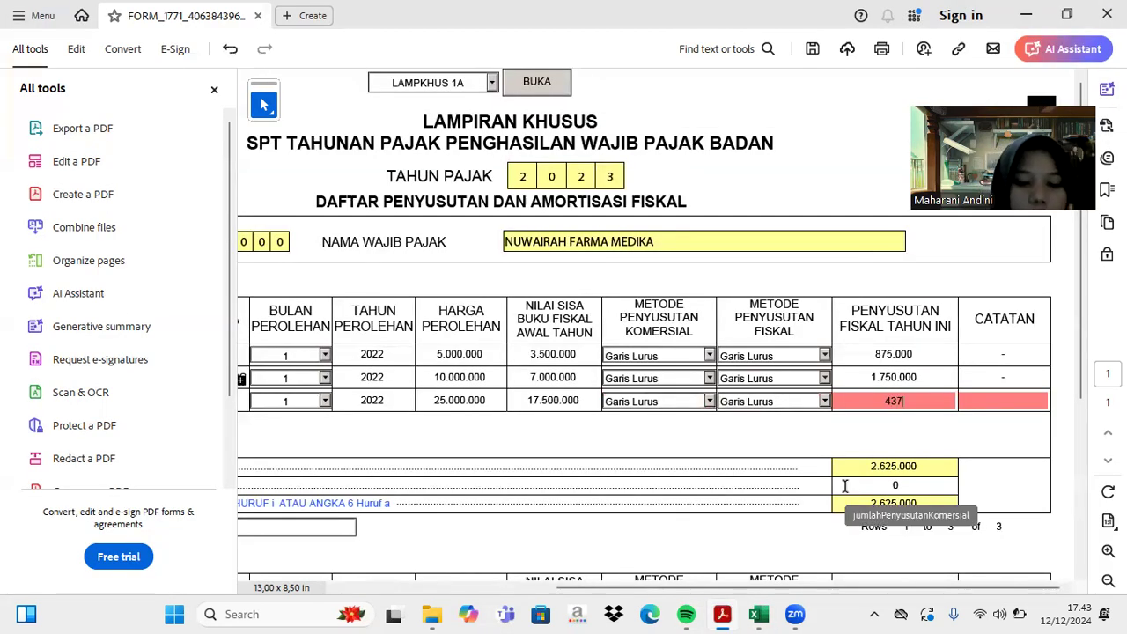
{"action": "type", "text": "5000"}
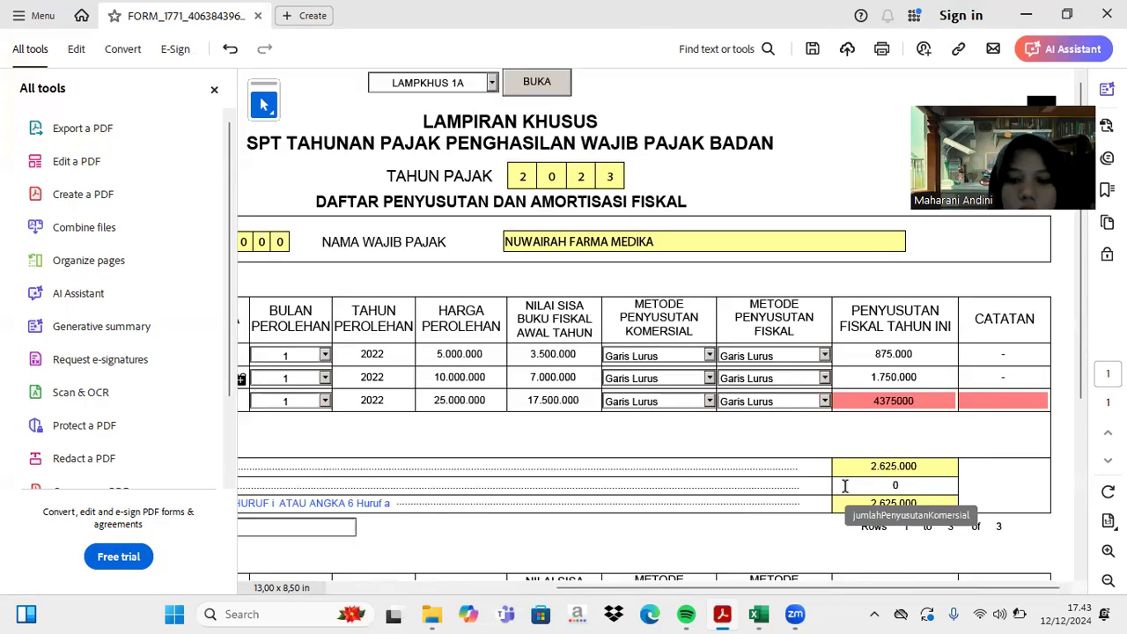
{"action": "key", "text": "Tab"}
{"action": "type", "text": "="}
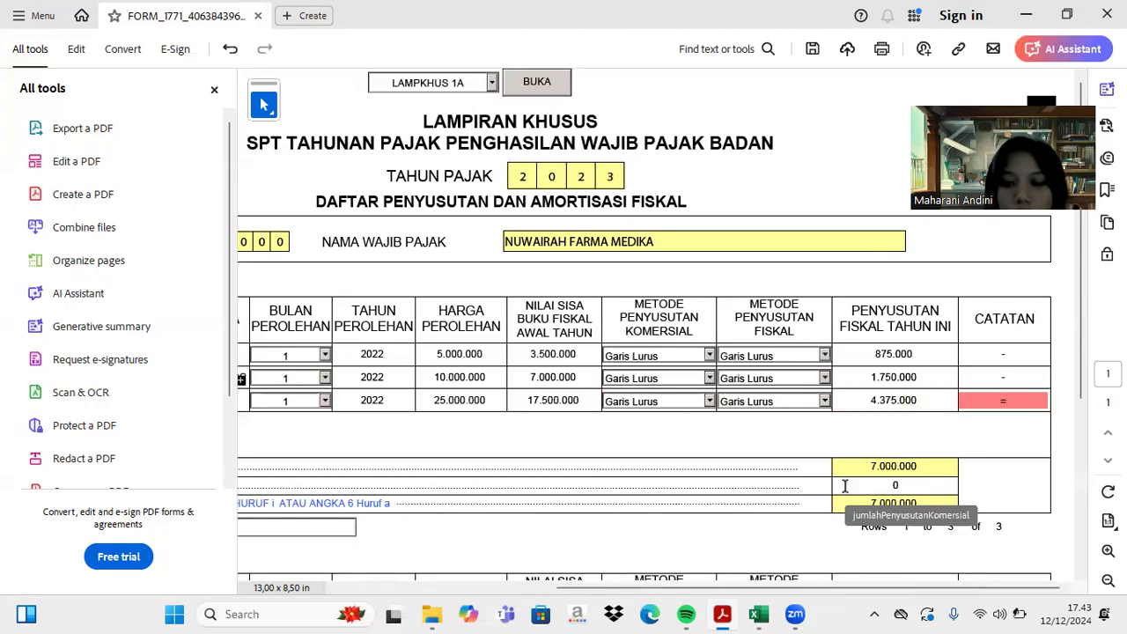
{"action": "key", "text": "Return"}
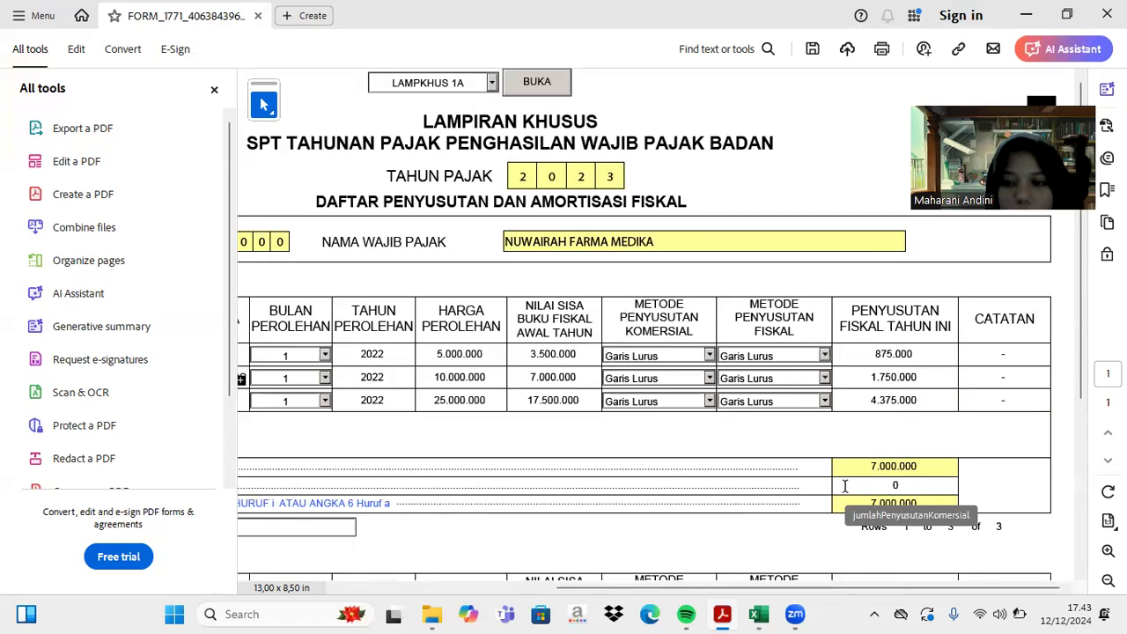
{"action": "scroll", "coordinate": [684, 446], "scroll_direction": "left", "scroll_amount": 4}
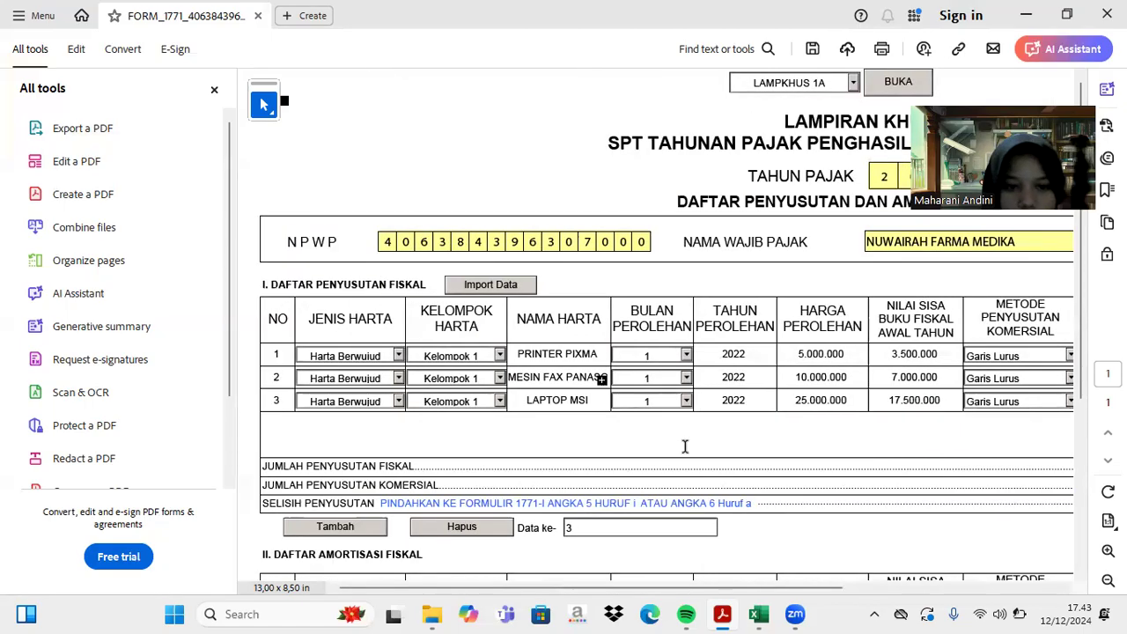
- Add row 4 with Harta Berwujud and Kelompok 1
{"action": "left_click", "coordinate": [349, 532]}
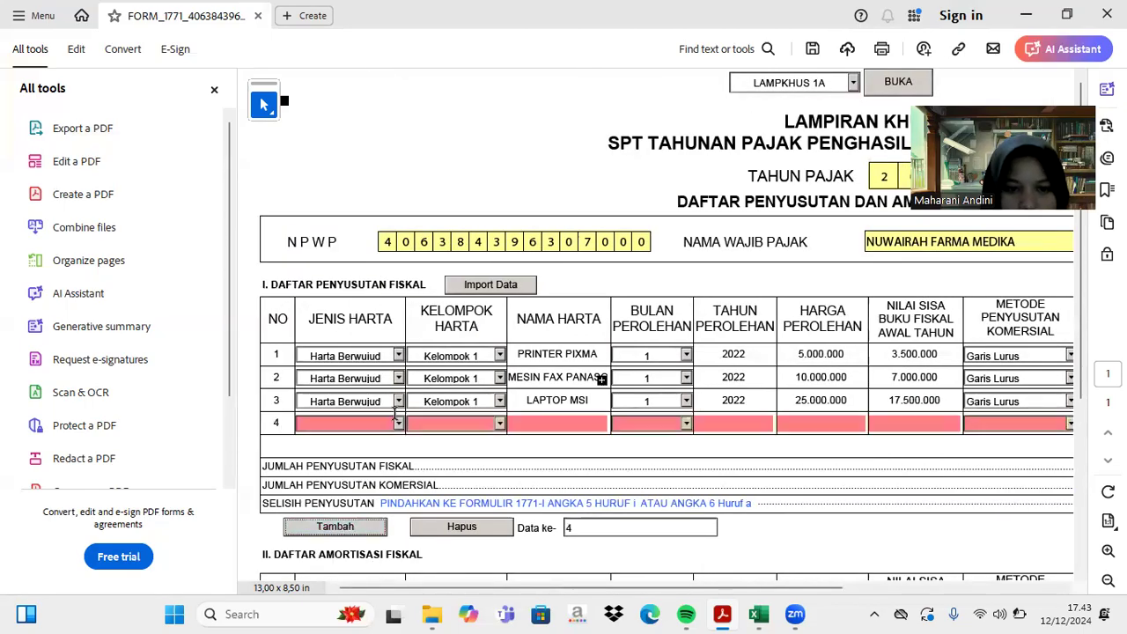
{"action": "left_click", "coordinate": [398, 424]}
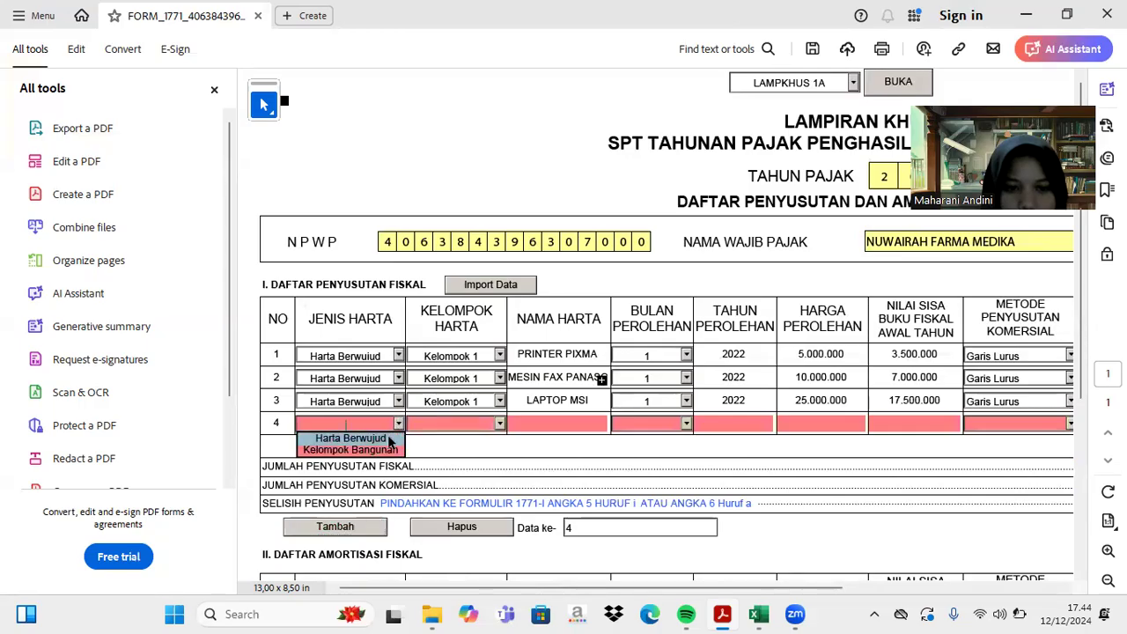
{"action": "left_click", "coordinate": [347, 438]}
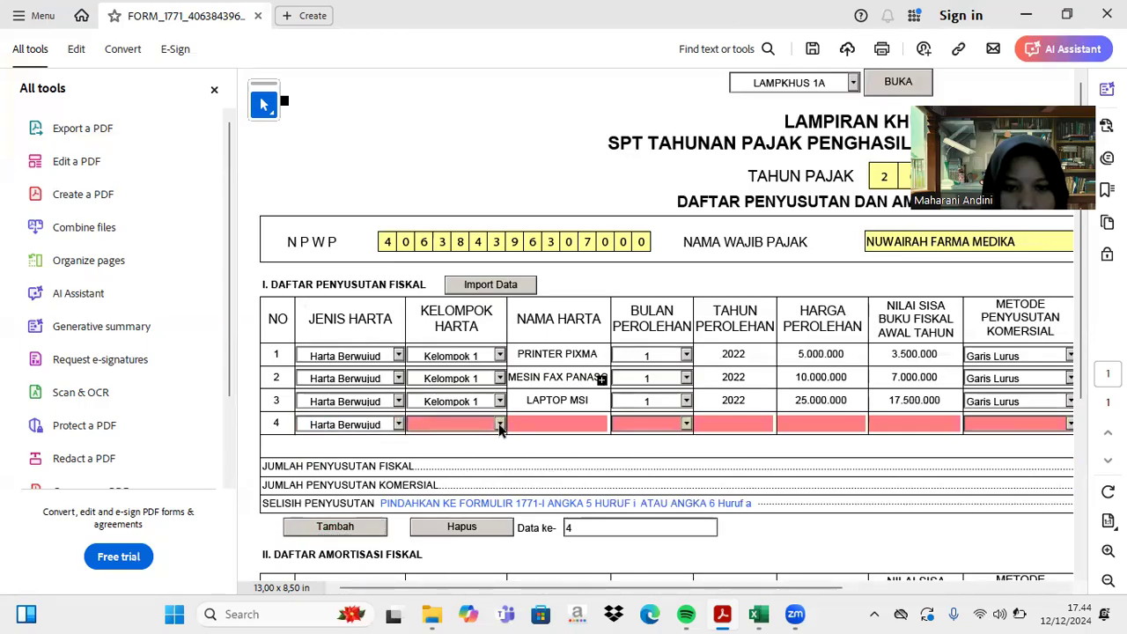
{"action": "left_click", "coordinate": [500, 424]}
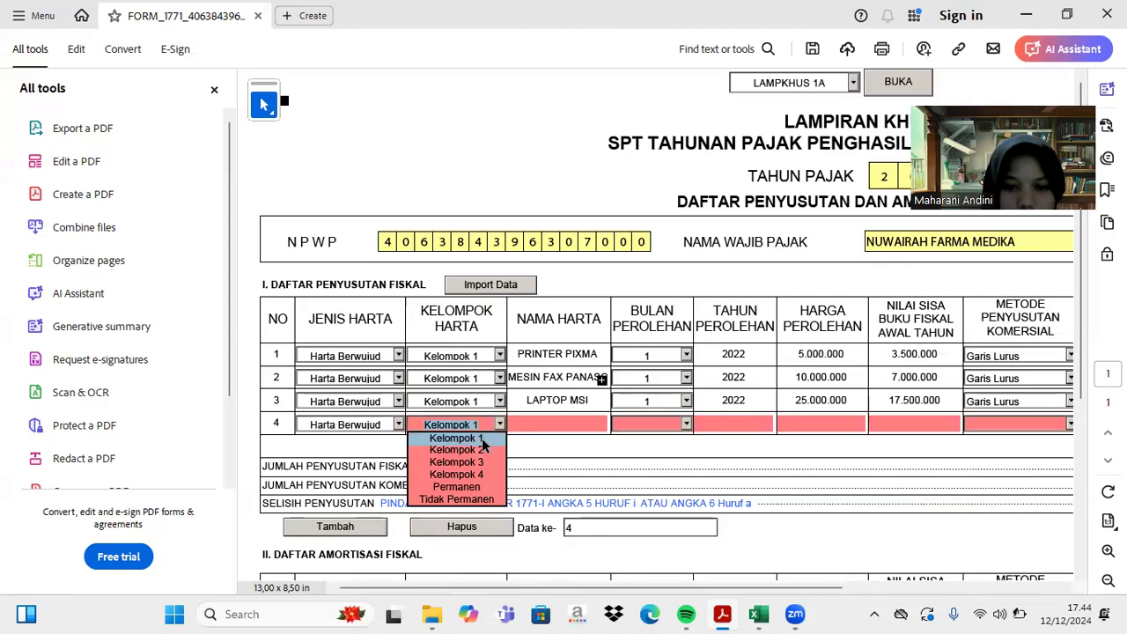
{"action": "left_click", "coordinate": [482, 438]}
- Copy the Handphone asset name from Excel cell B43
{"action": "left_click", "coordinate": [534, 424]}
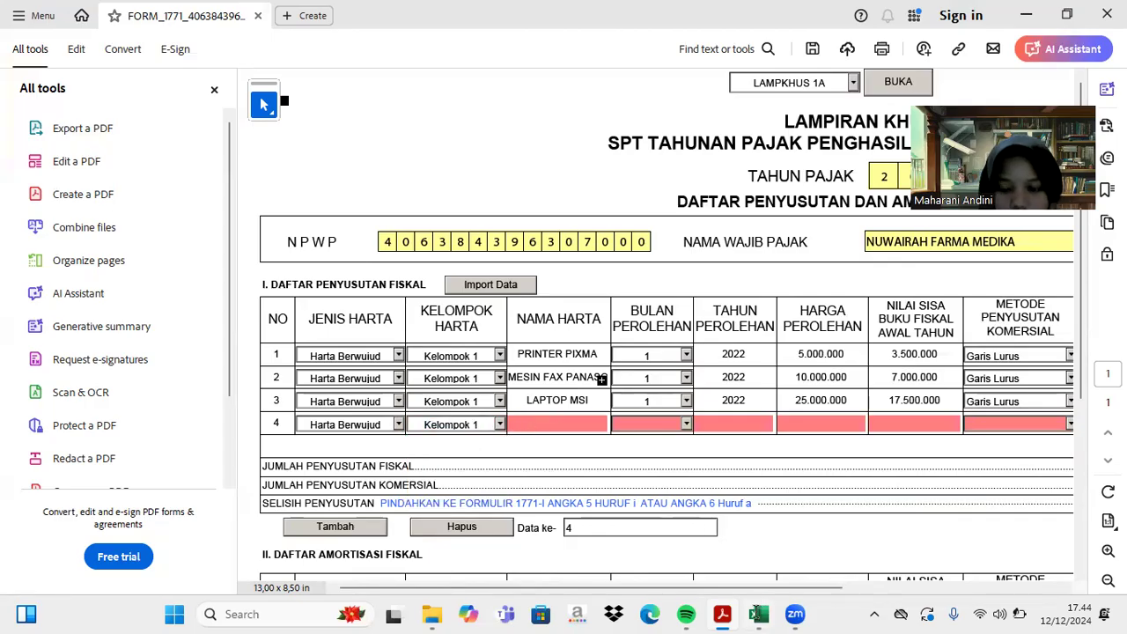
{"action": "left_click", "coordinate": [758, 613]}
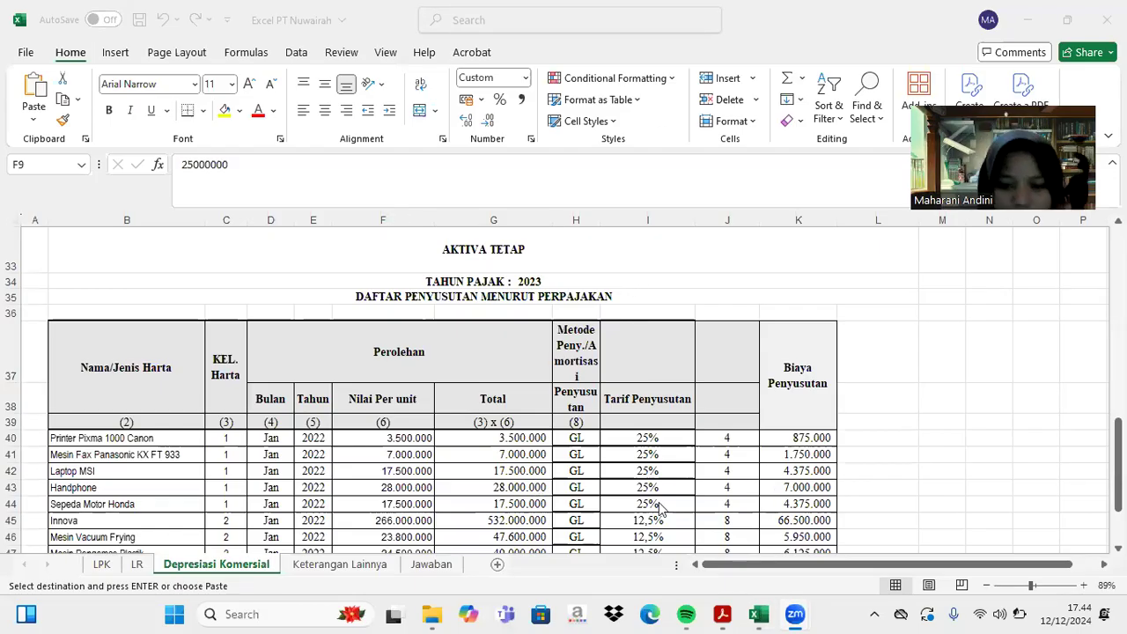
{"action": "left_click", "coordinate": [107, 486]}
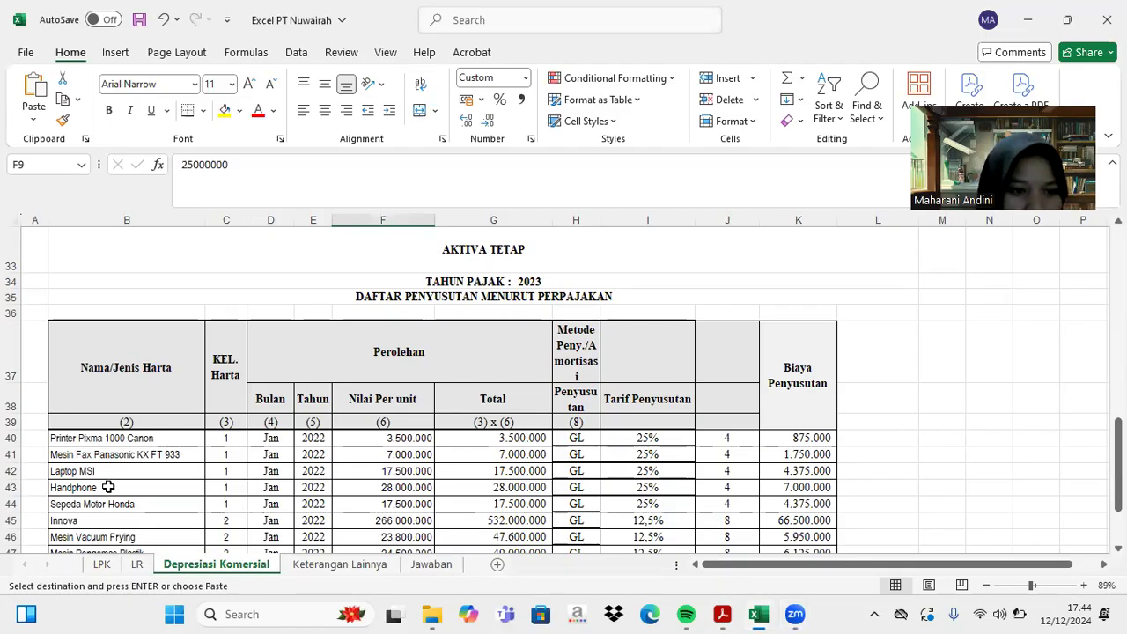
{"action": "left_click", "coordinate": [107, 487]}
{"action": "key", "text": "ctrl+c"}
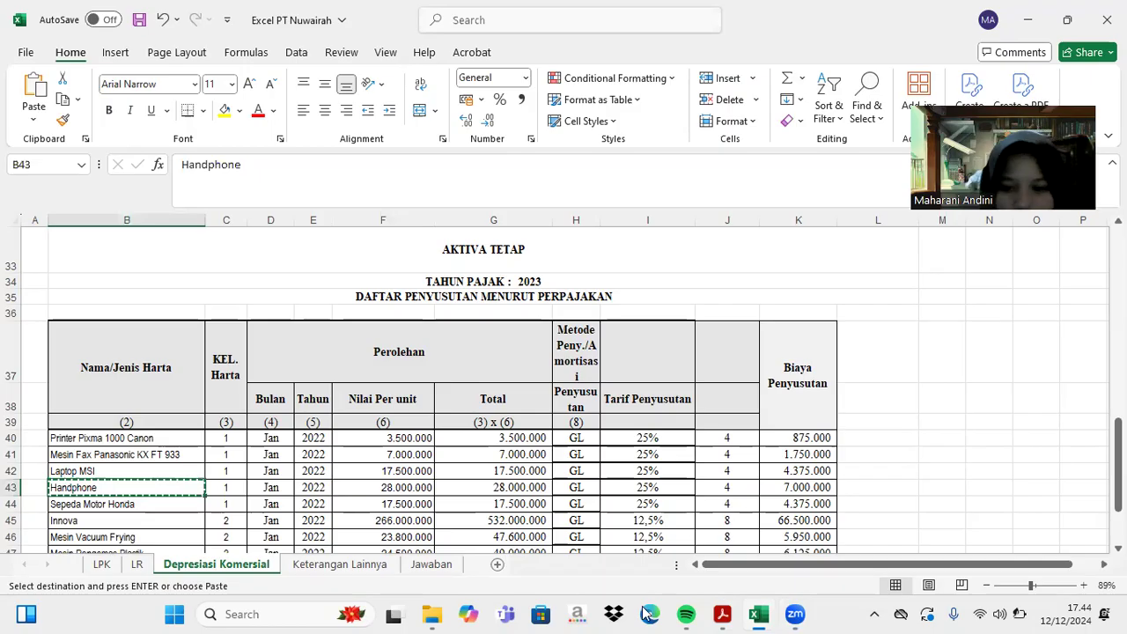
{"action": "left_click", "coordinate": [722, 614]}
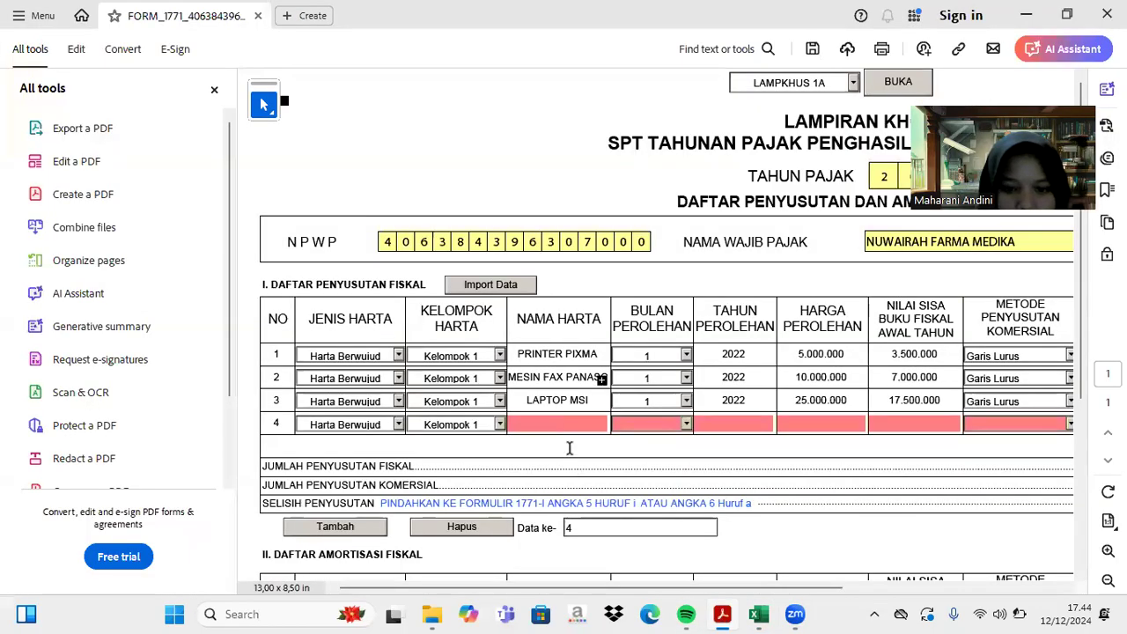
- Paste HANDPHONE as row 4's name, acquired month 1 of 2022
{"action": "key", "text": "ctrl+v"}
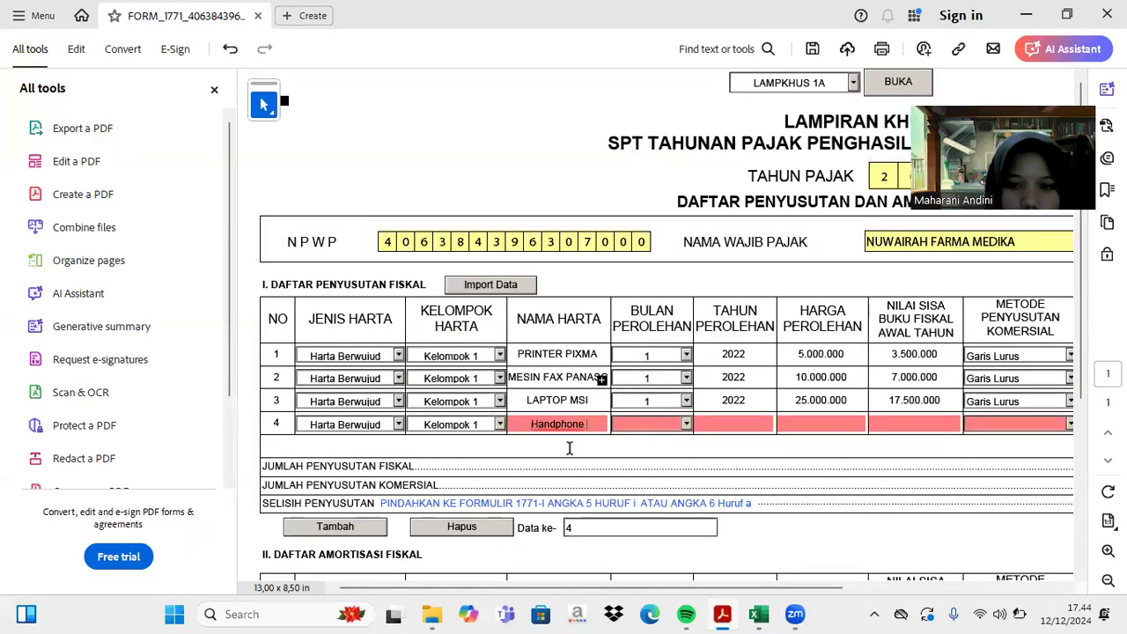
{"action": "left_click", "coordinate": [687, 425]}
{"action": "left_click", "coordinate": [669, 433]}
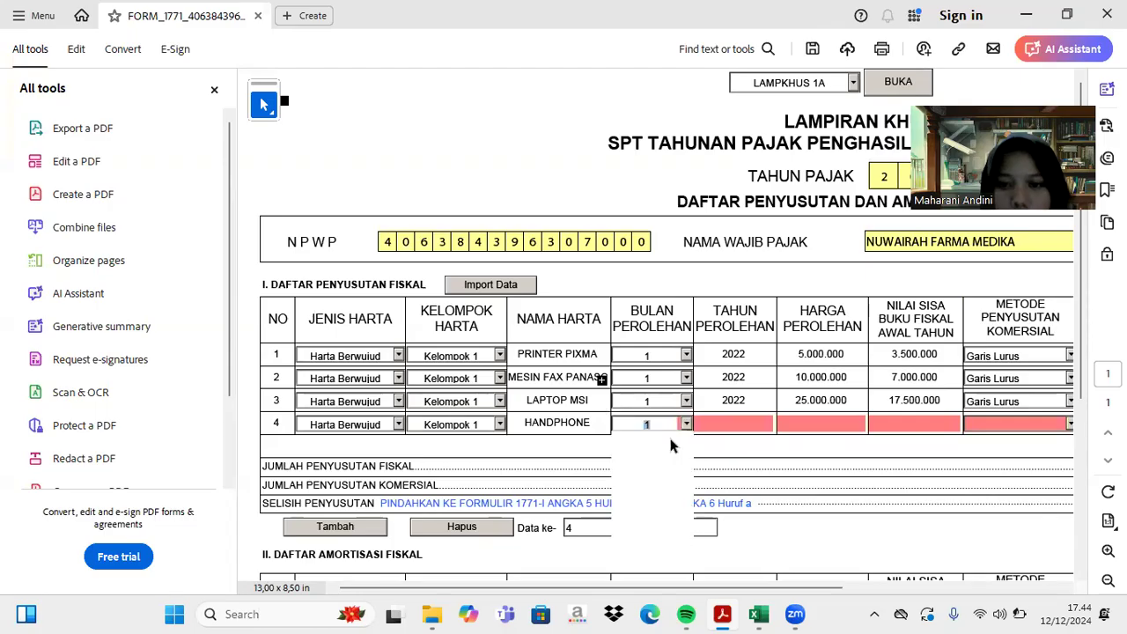
{"action": "left_click", "coordinate": [727, 427]}
{"action": "type", "text": "2"}
{"action": "type", "text": "99"}
{"action": "key", "text": "BackSpace"}
{"action": "key", "text": "BackSpace"}
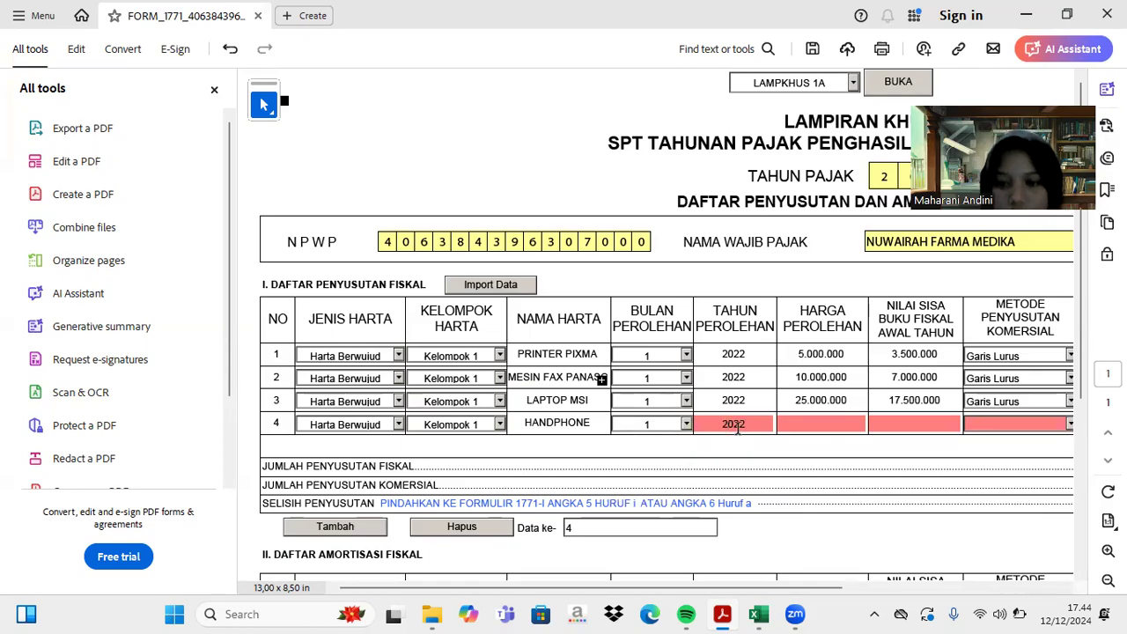
{"action": "type", "text": "022"}
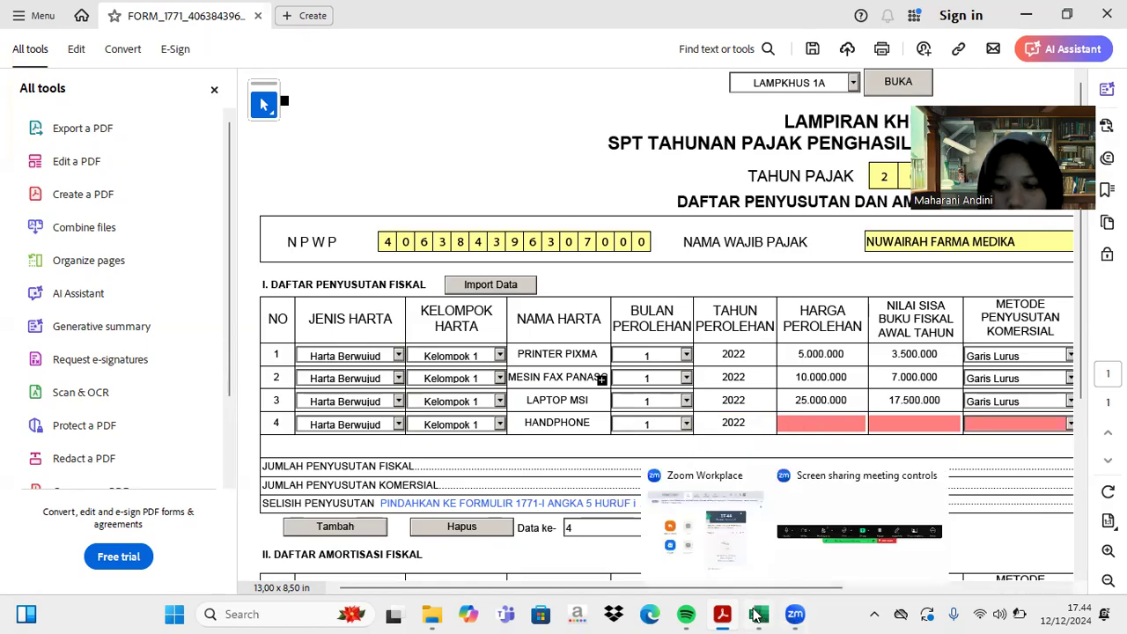
- Enter 40.000.000 as the handphone's acquisition price
{"action": "left_click", "coordinate": [758, 614]}
{"action": "scroll", "coordinate": [624, 470], "scroll_direction": "up", "scroll_amount": 9}
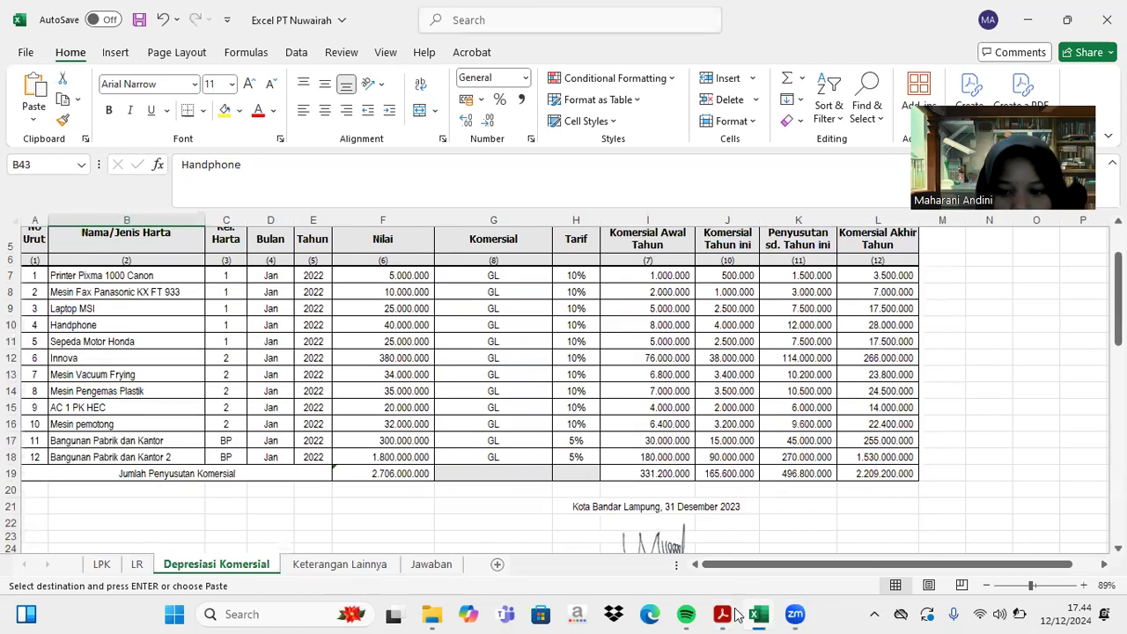
{"action": "left_click", "coordinate": [724, 613]}
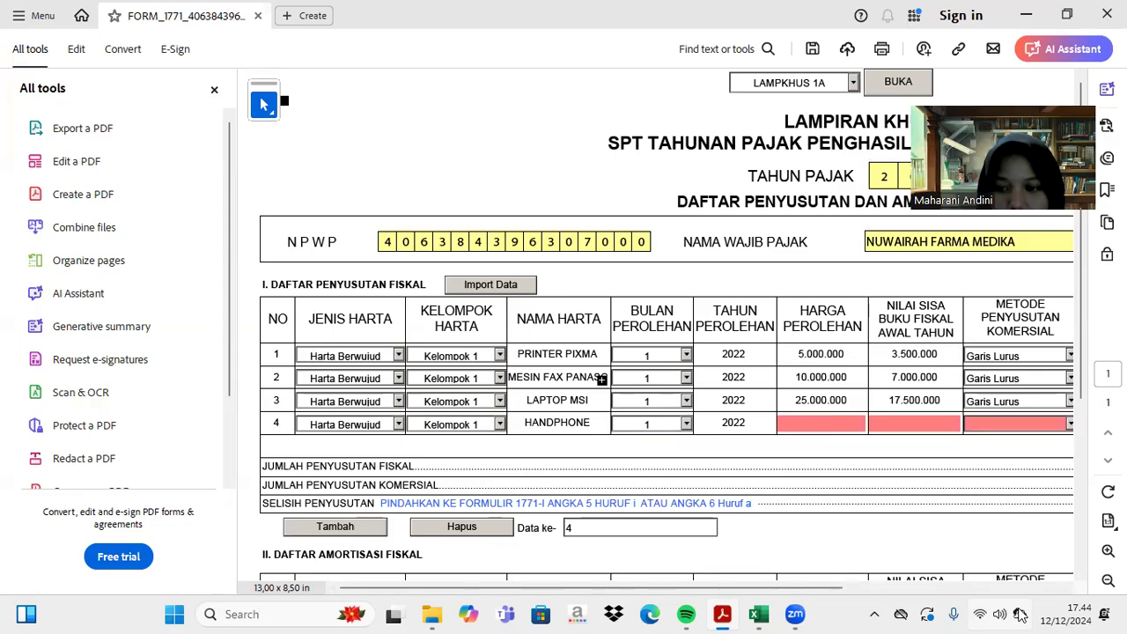
{"action": "left_click", "coordinate": [841, 431]}
{"action": "type", "text": "40000000"}
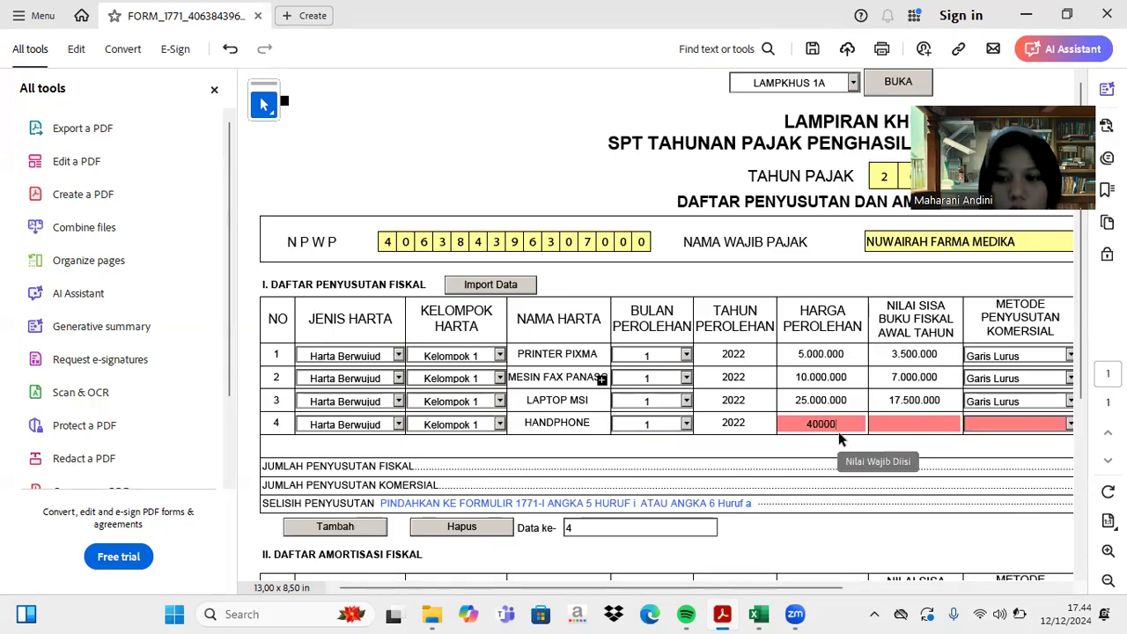
{"action": "key", "text": "Tab"}
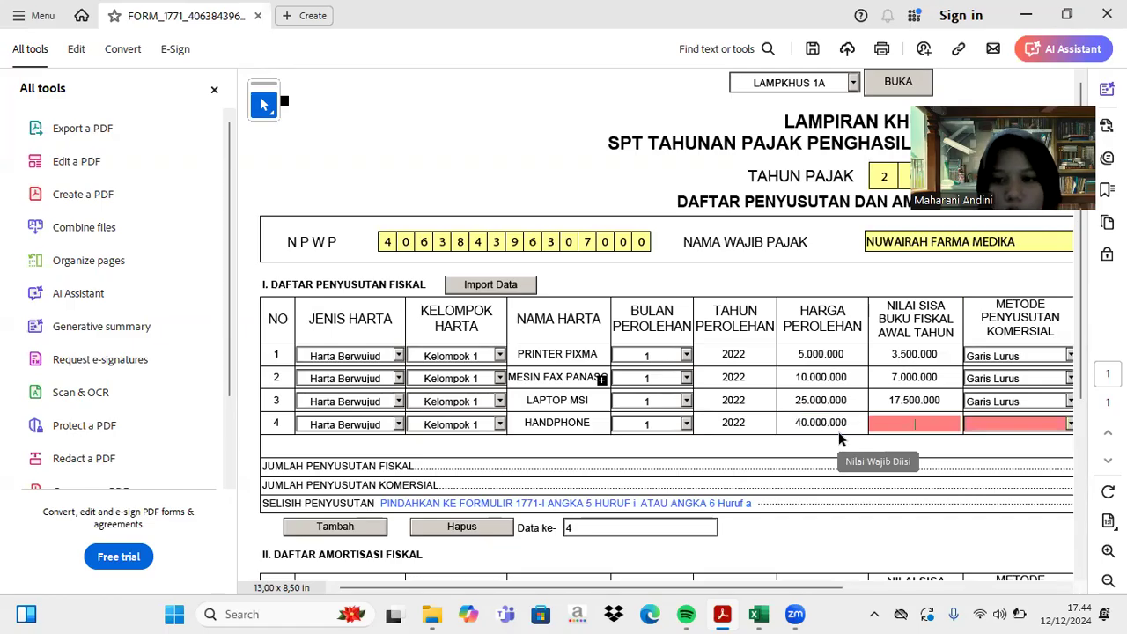
- Enter 28.000.000 as the handphone's opening book value
{"action": "left_click", "coordinate": [759, 613]}
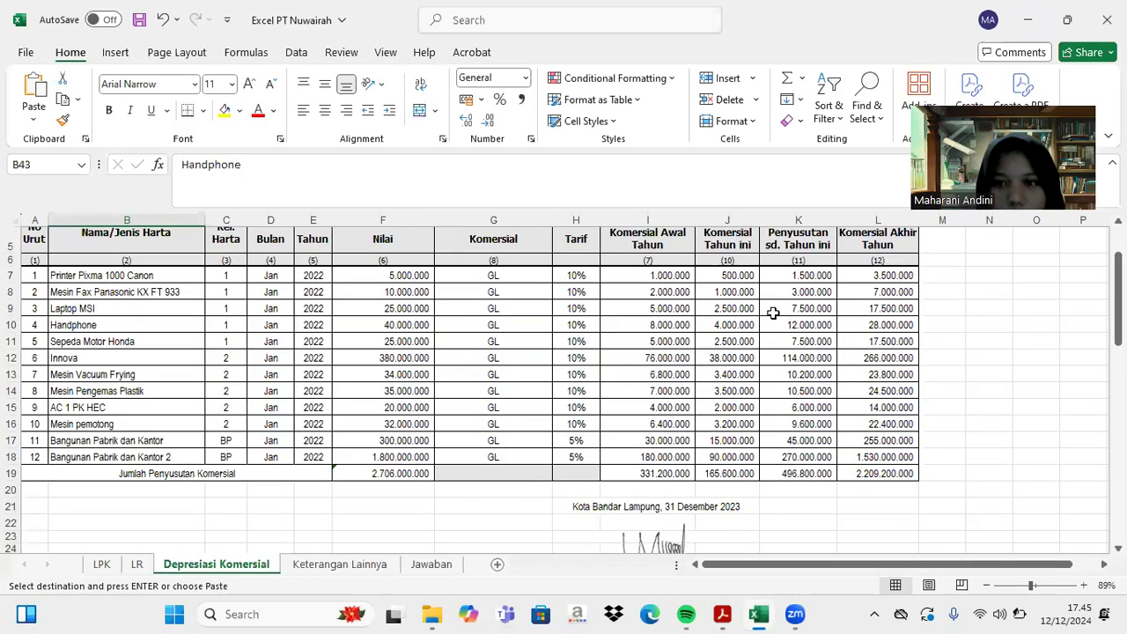
{"action": "scroll", "coordinate": [748, 330], "scroll_direction": "up", "scroll_amount": 1}
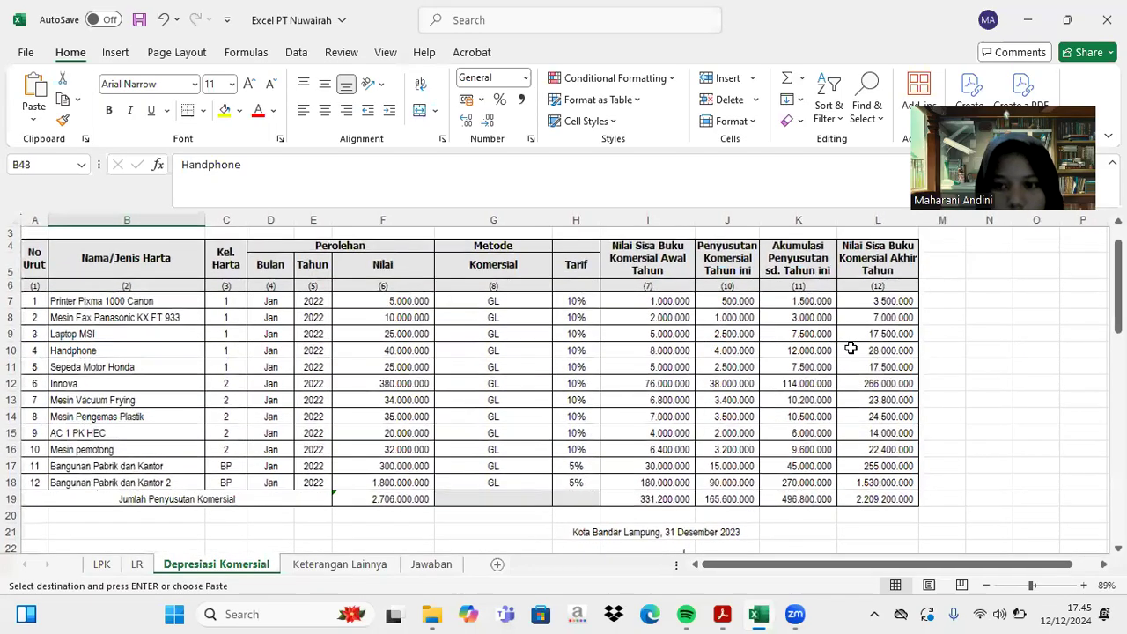
{"action": "left_click", "coordinate": [723, 614]}
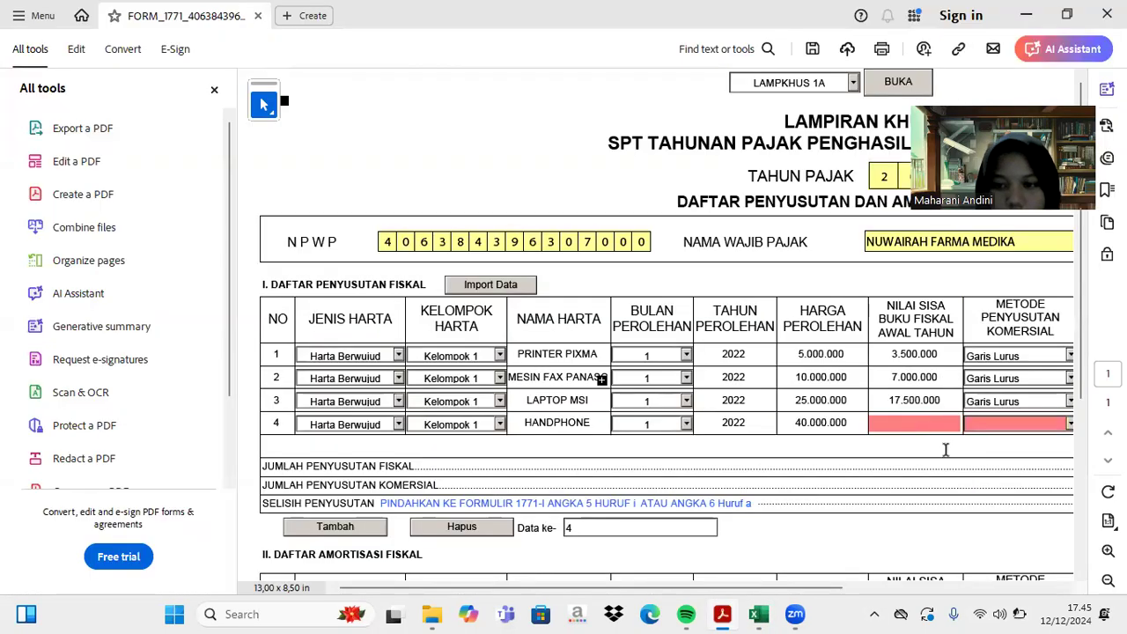
{"action": "type", "text": "28000000"}
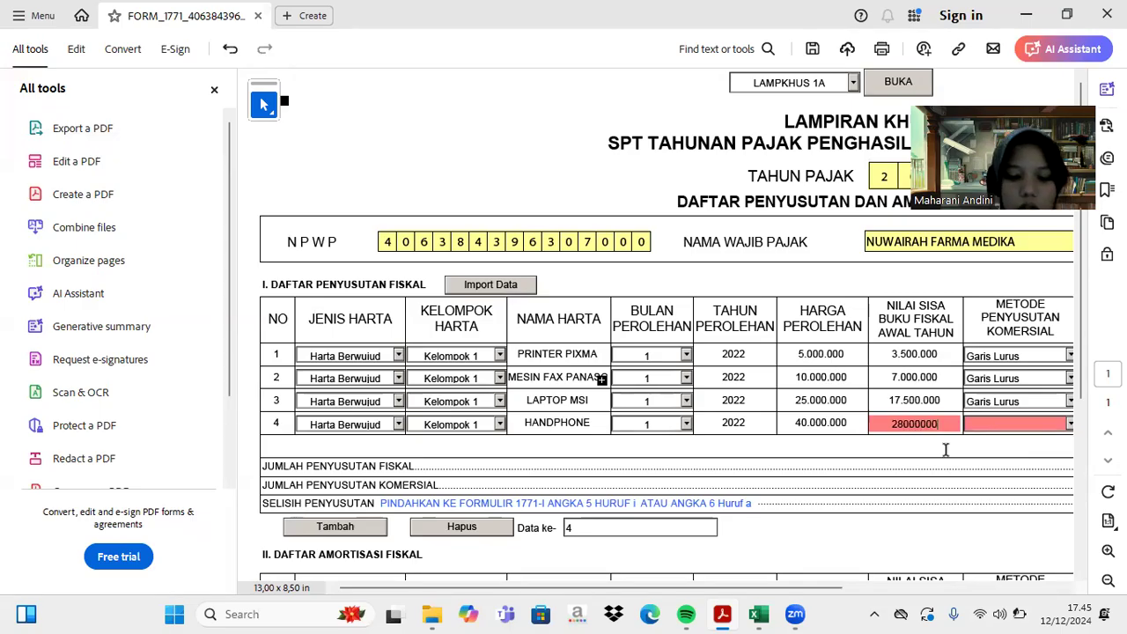
{"action": "key", "text": "Tab"}
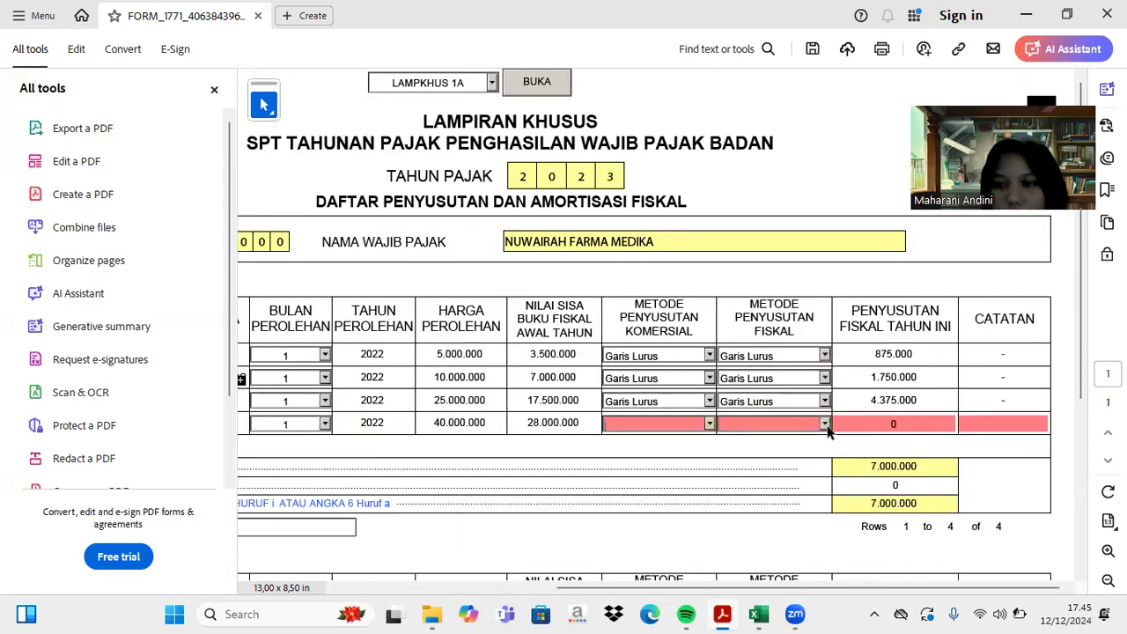
- Set row 4's commercial and fiscal depreciation methods to Garis Lurus
{"action": "left_click", "coordinate": [709, 427]}
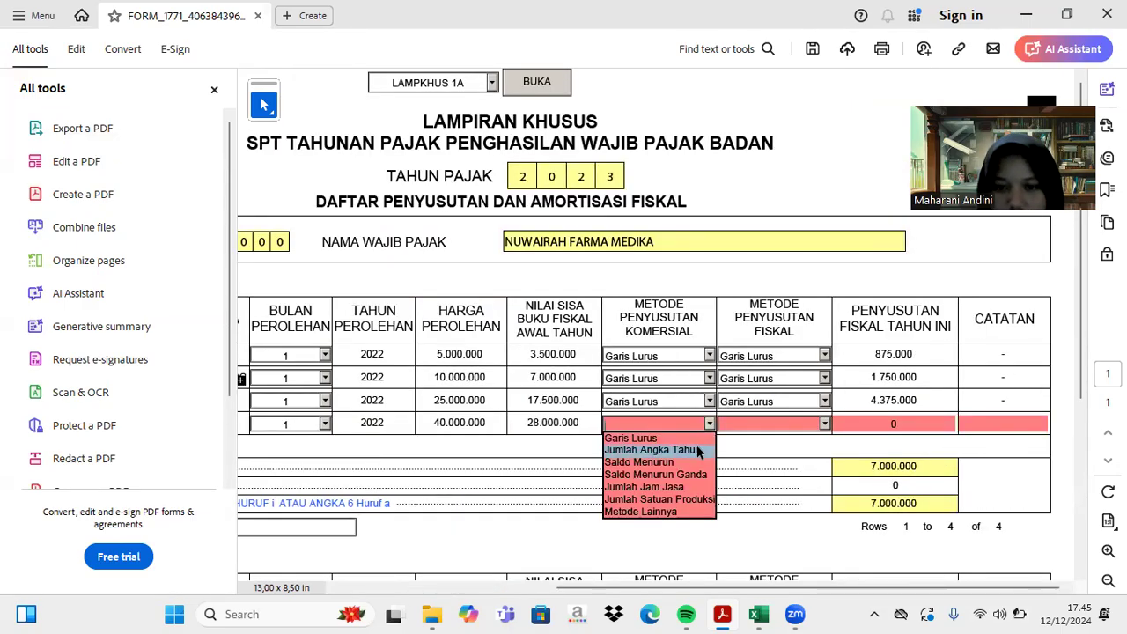
{"action": "left_click", "coordinate": [694, 440]}
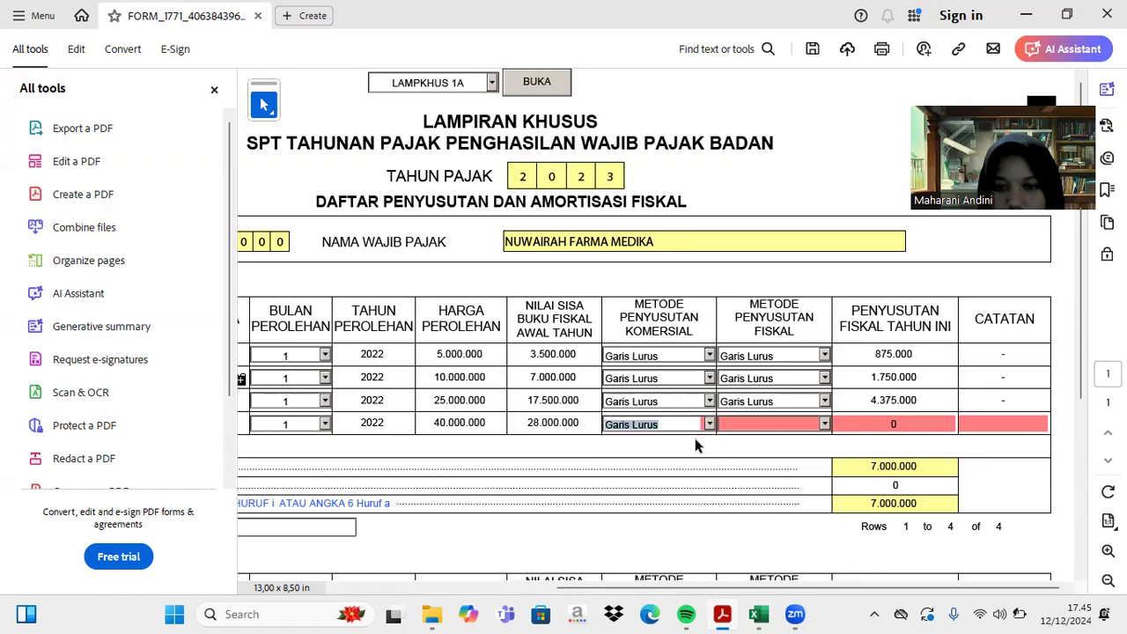
{"action": "left_click", "coordinate": [825, 424]}
{"action": "left_click", "coordinate": [811, 437]}
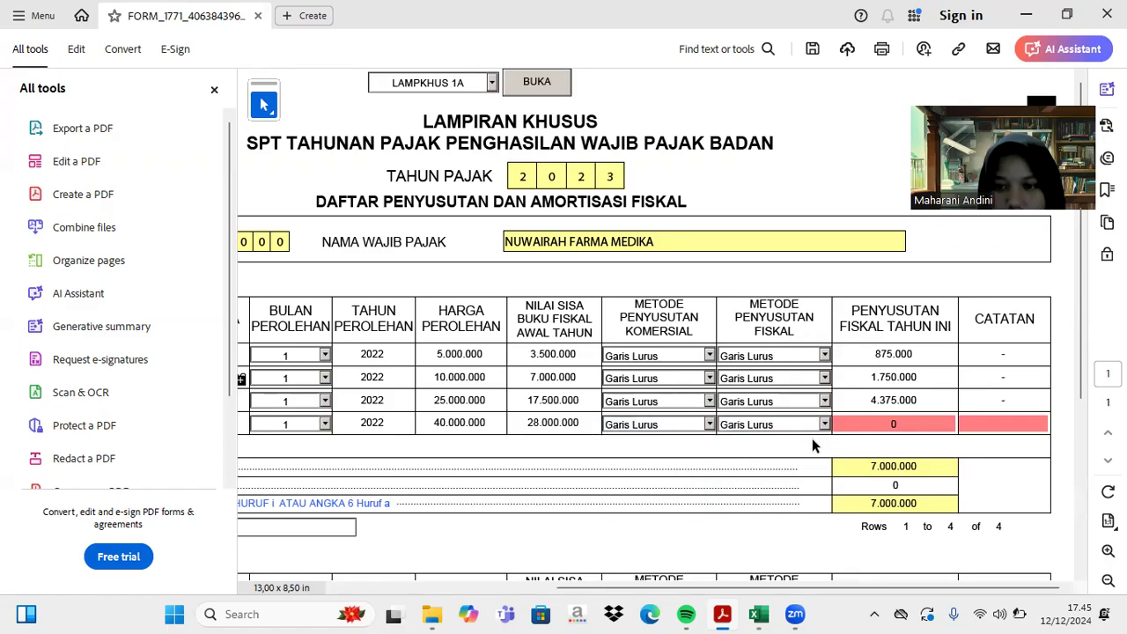
- Enter 7.000.000 as row 4's fiscal depreciation after checking the Excel sheet
{"action": "left_click", "coordinate": [764, 613]}
{"action": "scroll", "coordinate": [811, 423], "scroll_direction": "down", "scroll_amount": 8}
{"action": "scroll", "coordinate": [812, 424], "scroll_direction": "down", "scroll_amount": 1}
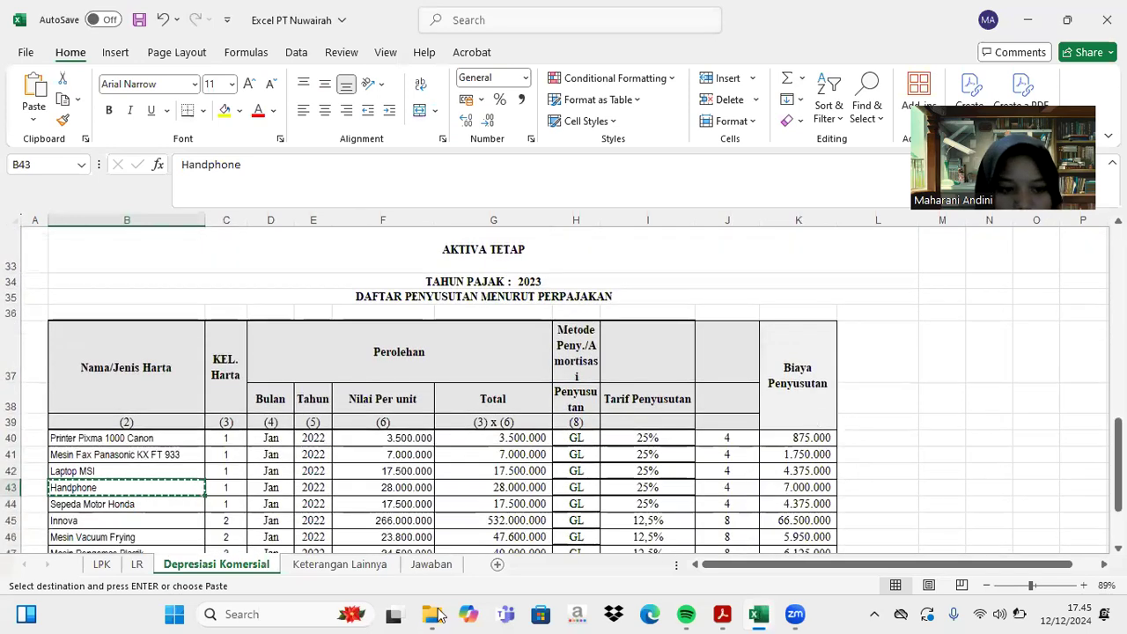
{"action": "left_click", "coordinate": [722, 614]}
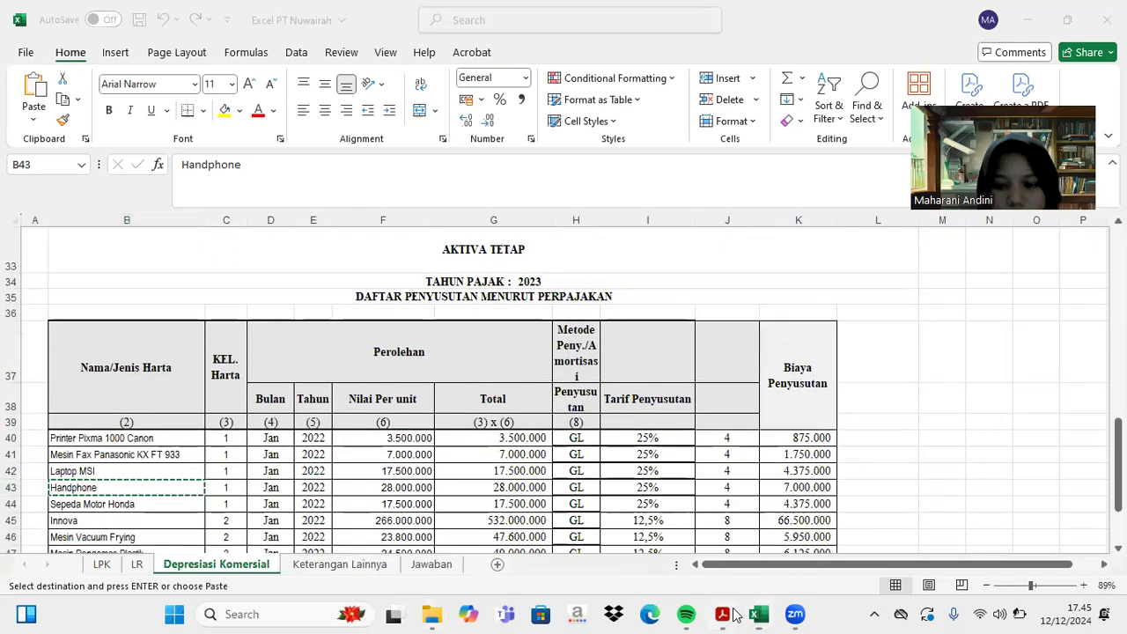
{"action": "left_click", "coordinate": [898, 426]}
{"action": "type", "text": "7000000"}
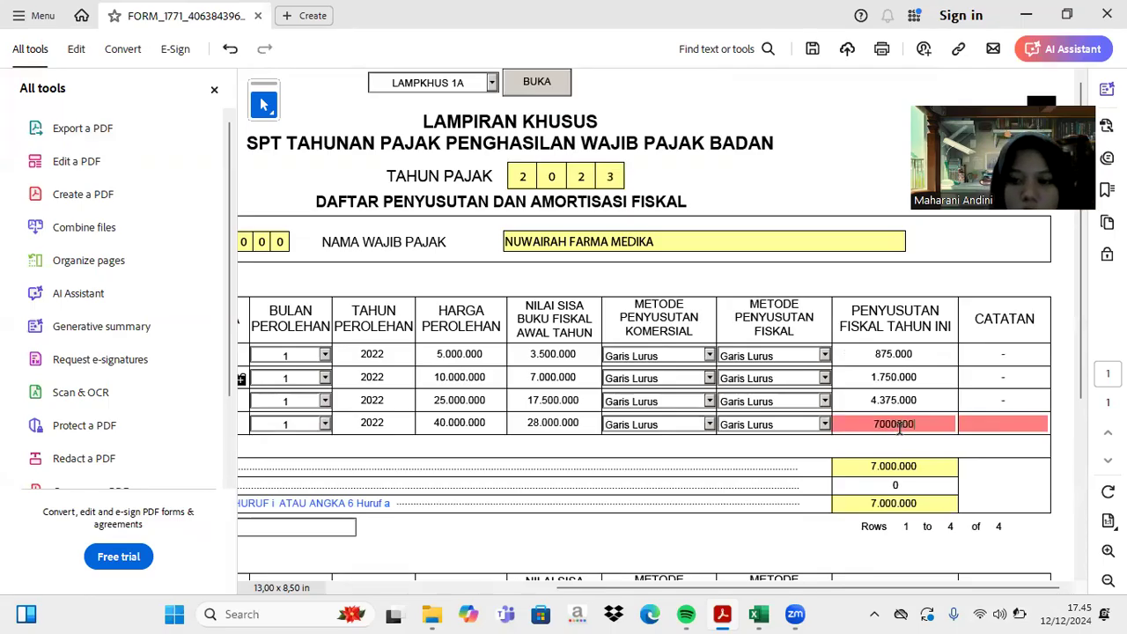
{"action": "key", "text": "Return"}
{"action": "scroll", "coordinate": [704, 435], "scroll_direction": "left", "scroll_amount": 5}
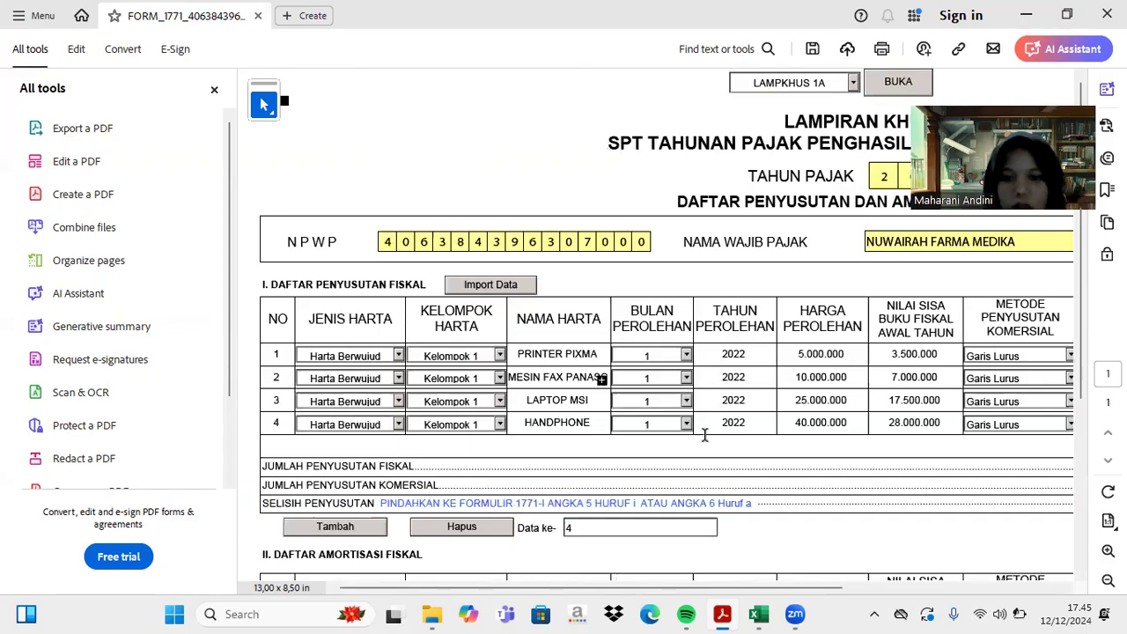
- Fill row 4's CATATAN note with a dash after the incomplete-row warning
{"action": "left_click", "coordinate": [350, 526]}
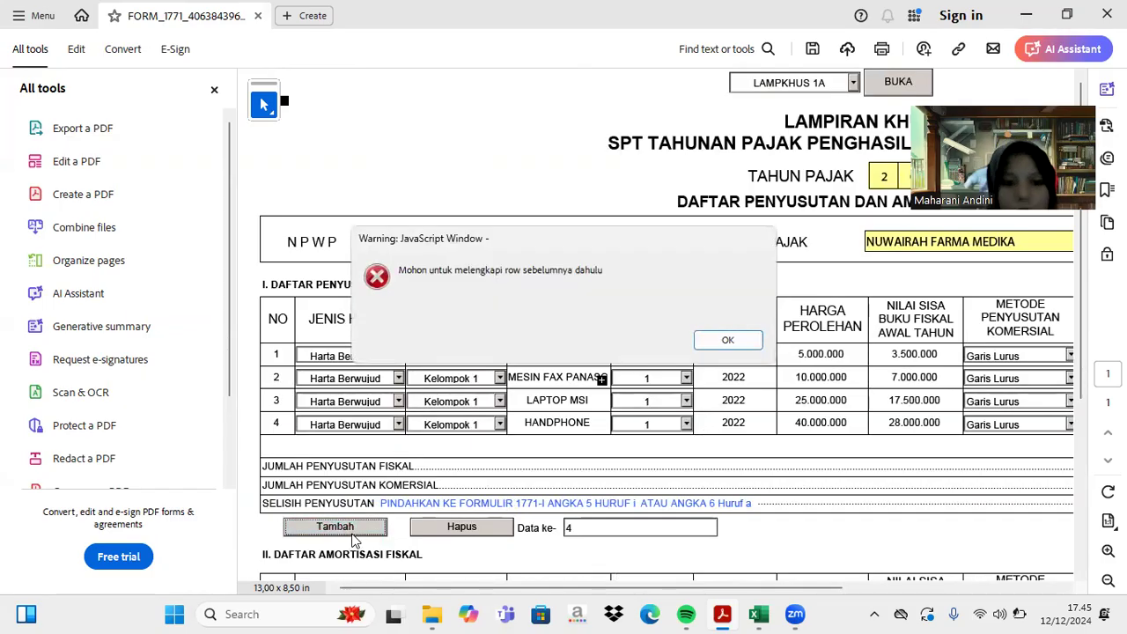
{"action": "left_click", "coordinate": [722, 339]}
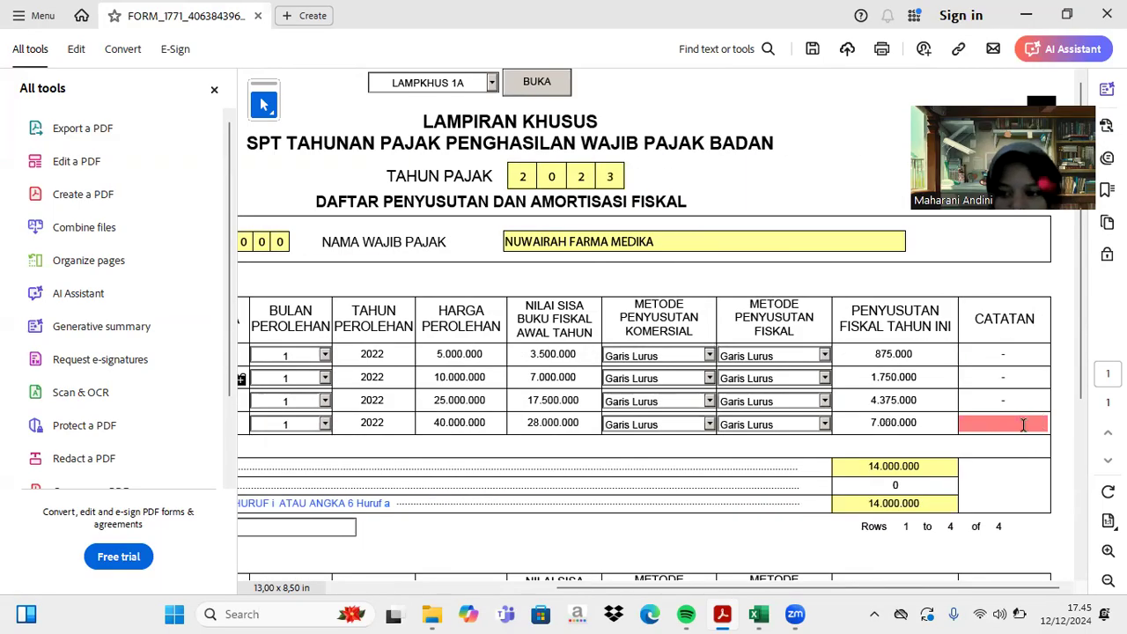
{"action": "type", "text": "-"}
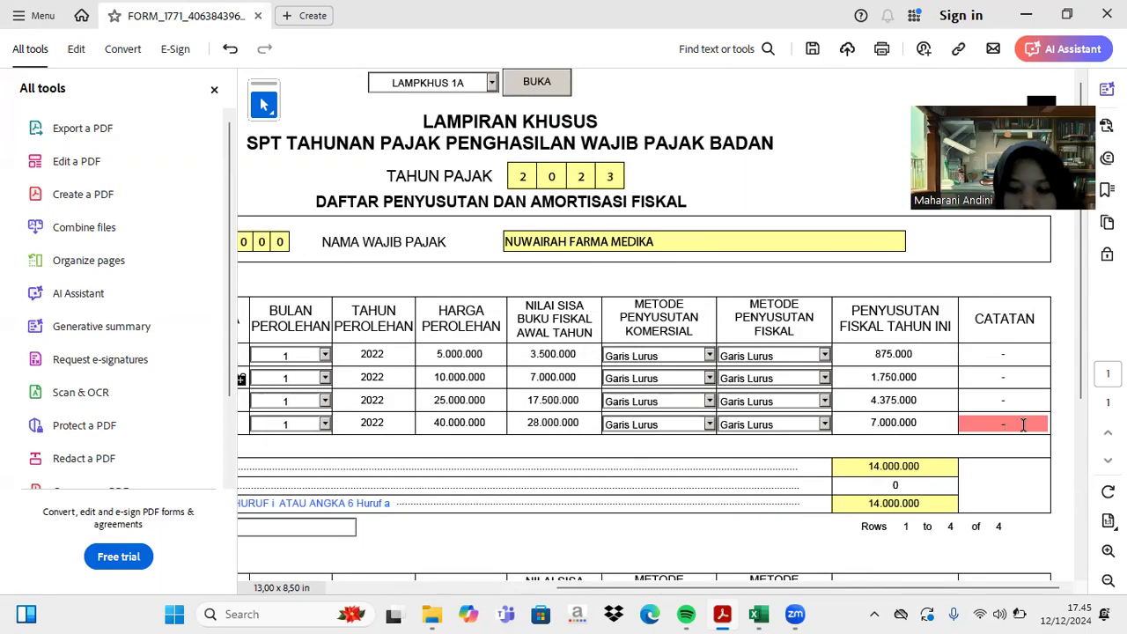
{"action": "key", "text": "Return"}
{"action": "scroll", "coordinate": [662, 427], "scroll_direction": "left", "scroll_amount": 5}
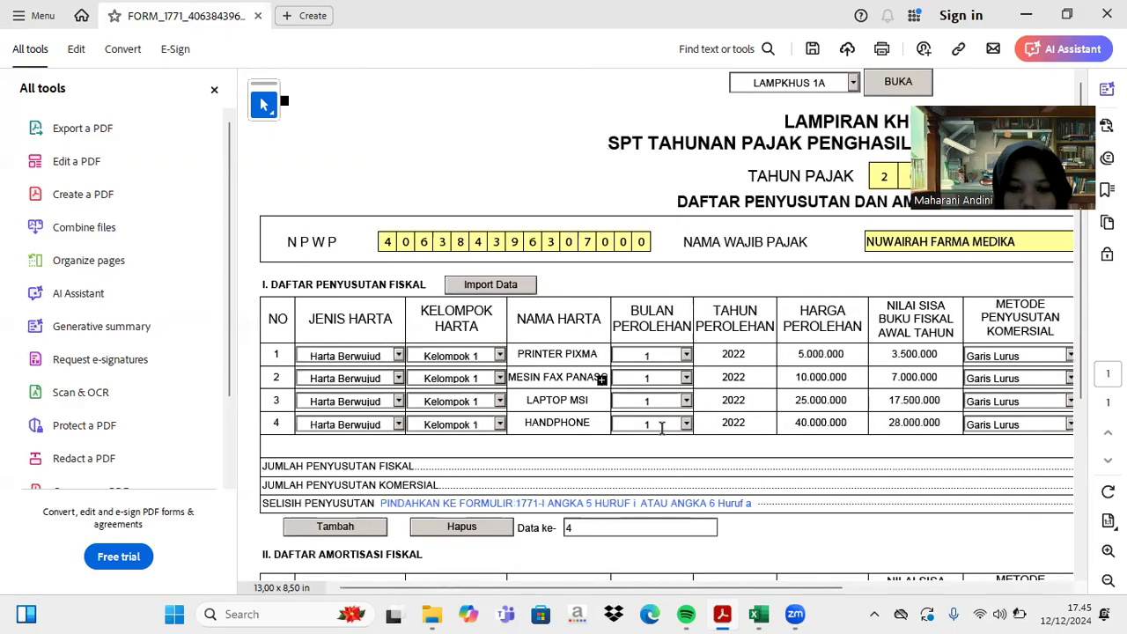
- Add a blank row 5 and copy the Sepeda Motor Honda asset name from Excel
{"action": "left_click", "coordinate": [306, 527]}
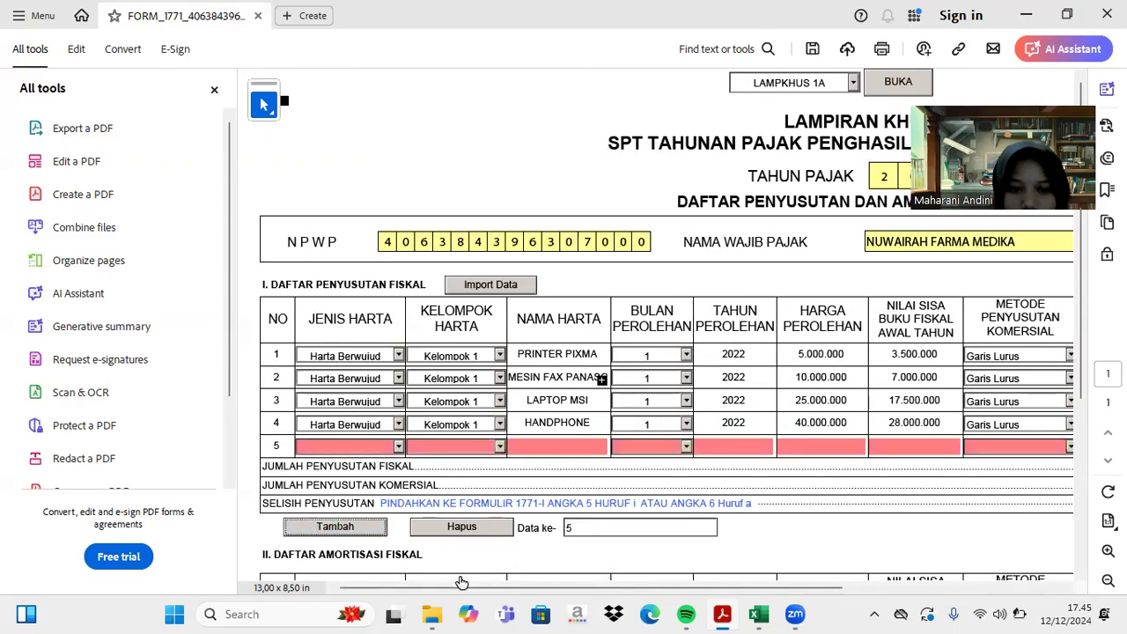
{"action": "left_click", "coordinate": [757, 613]}
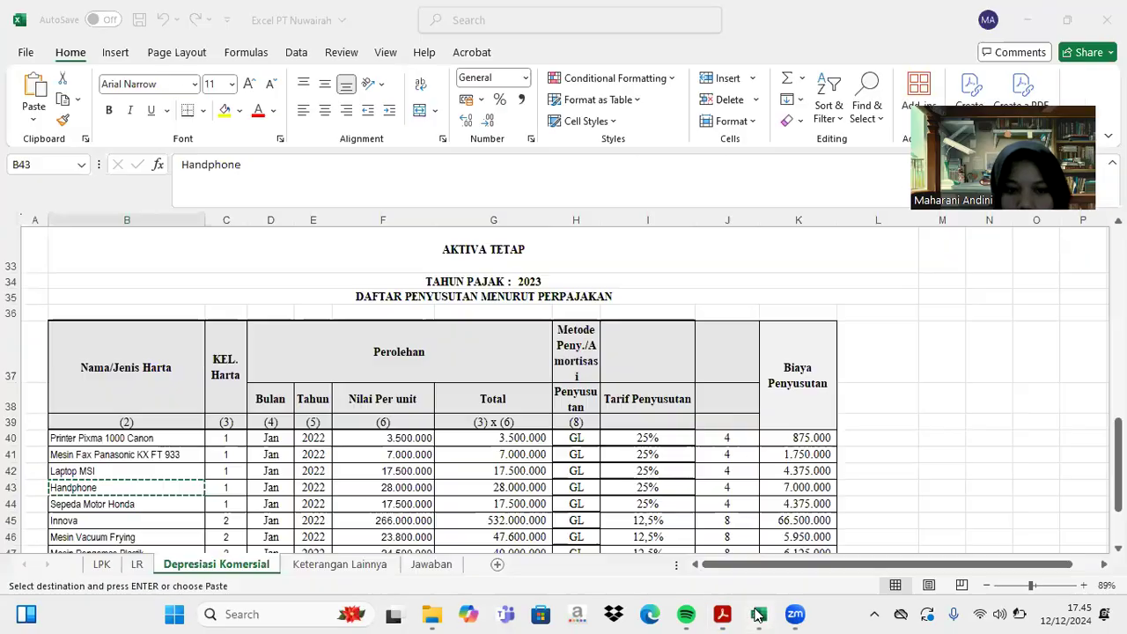
{"action": "left_click", "coordinate": [180, 505]}
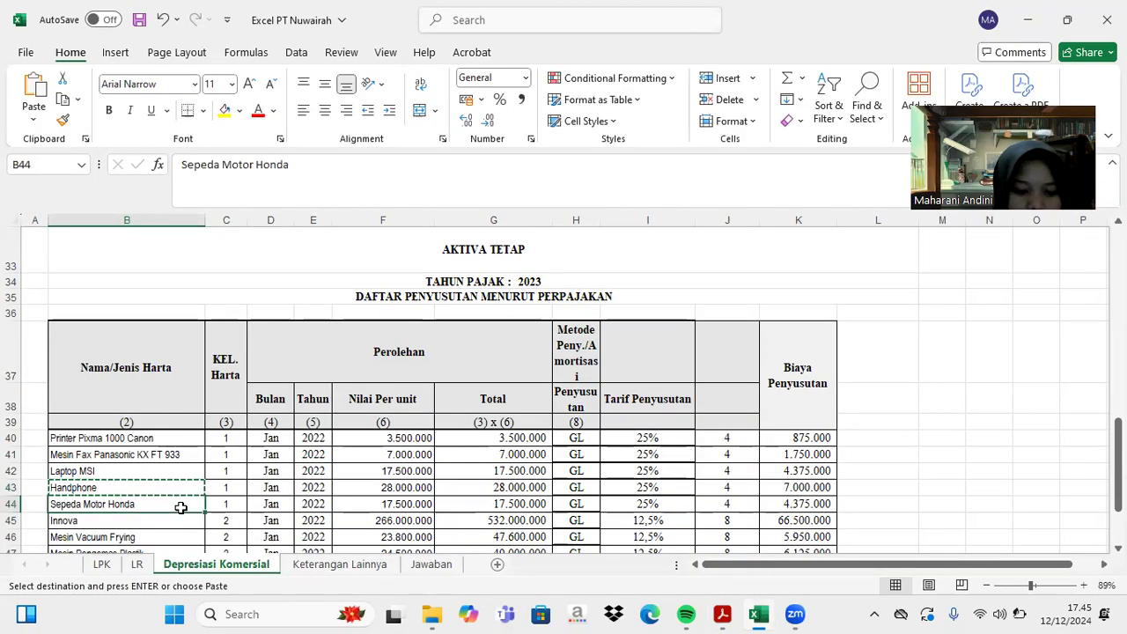
{"action": "key", "text": "ctrl+c"}
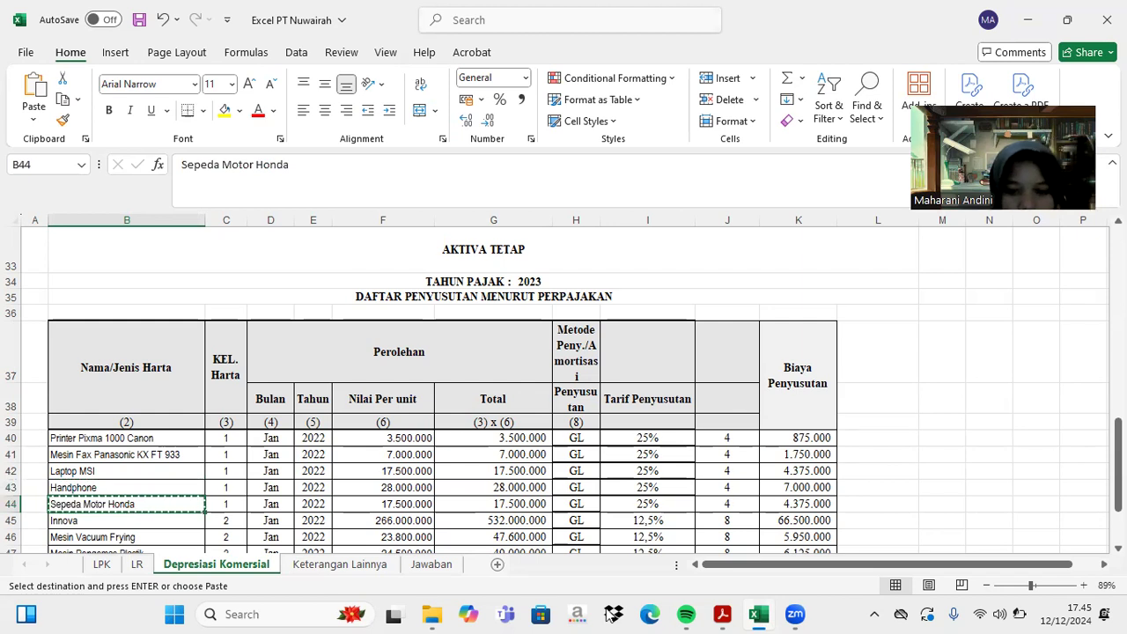
{"action": "left_click", "coordinate": [721, 614]}
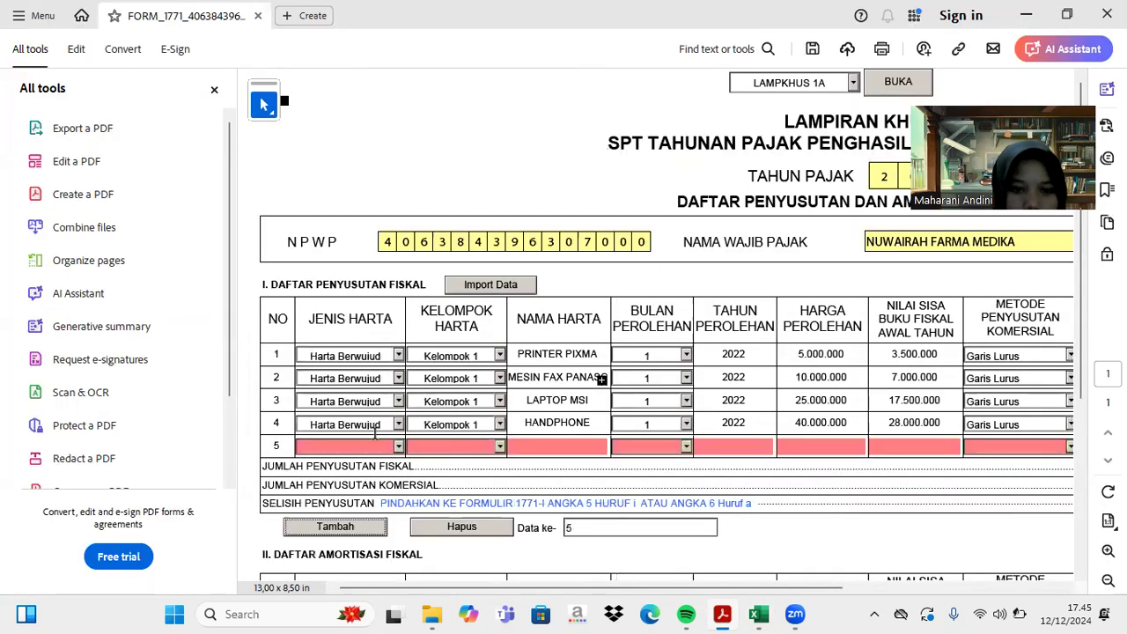
- Fill row 5 as Harta Berwujud, Kelompok 1, Sepeda Motor Honda, acquired month 1 of 2022
{"action": "left_click", "coordinate": [399, 446]}
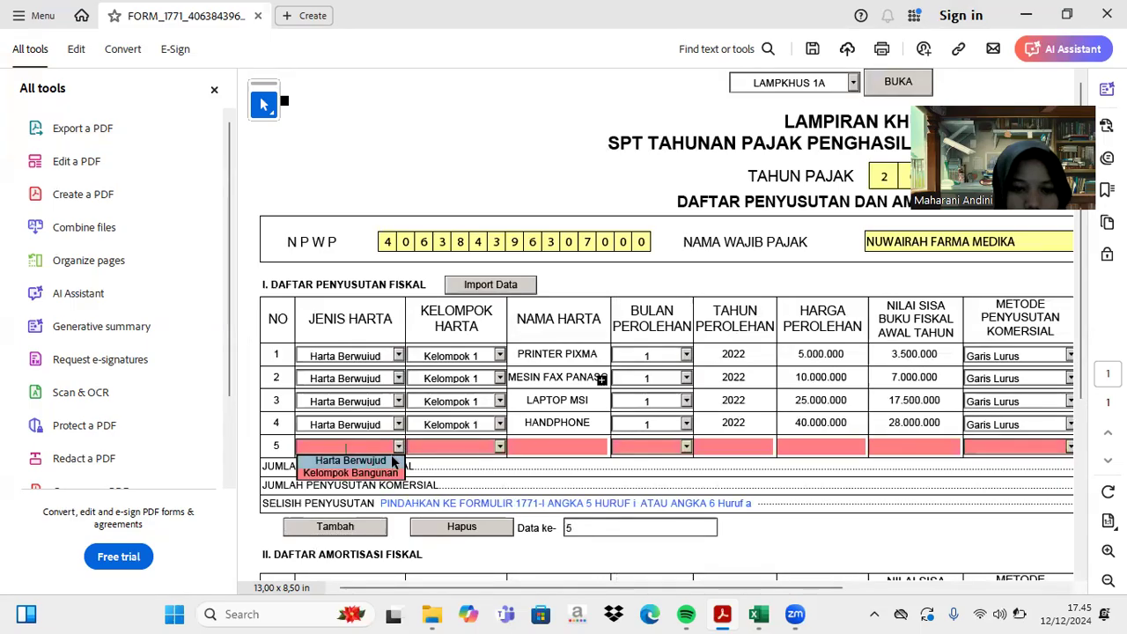
{"action": "left_click", "coordinate": [388, 461]}
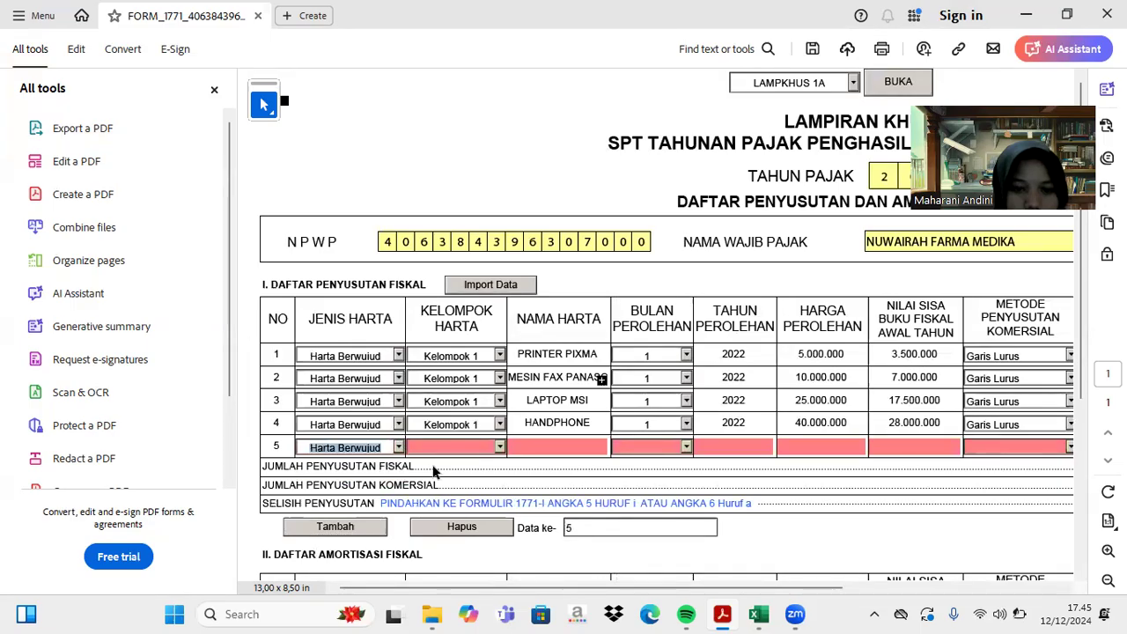
{"action": "left_click", "coordinate": [500, 448]}
{"action": "left_click", "coordinate": [492, 460]}
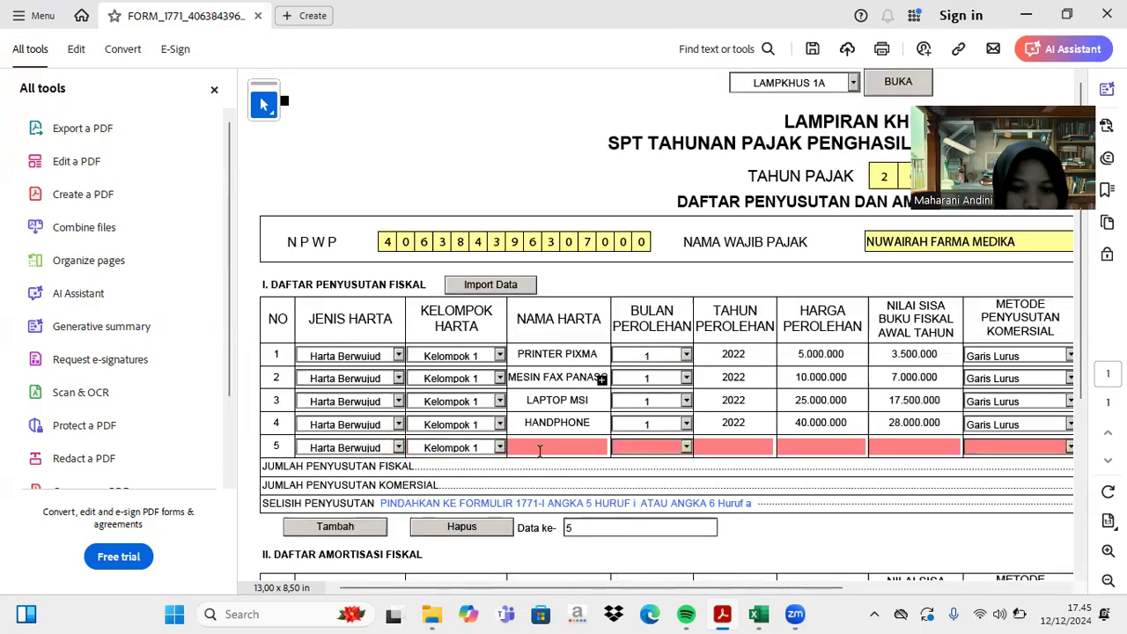
{"action": "key", "text": "ctrl+v"}
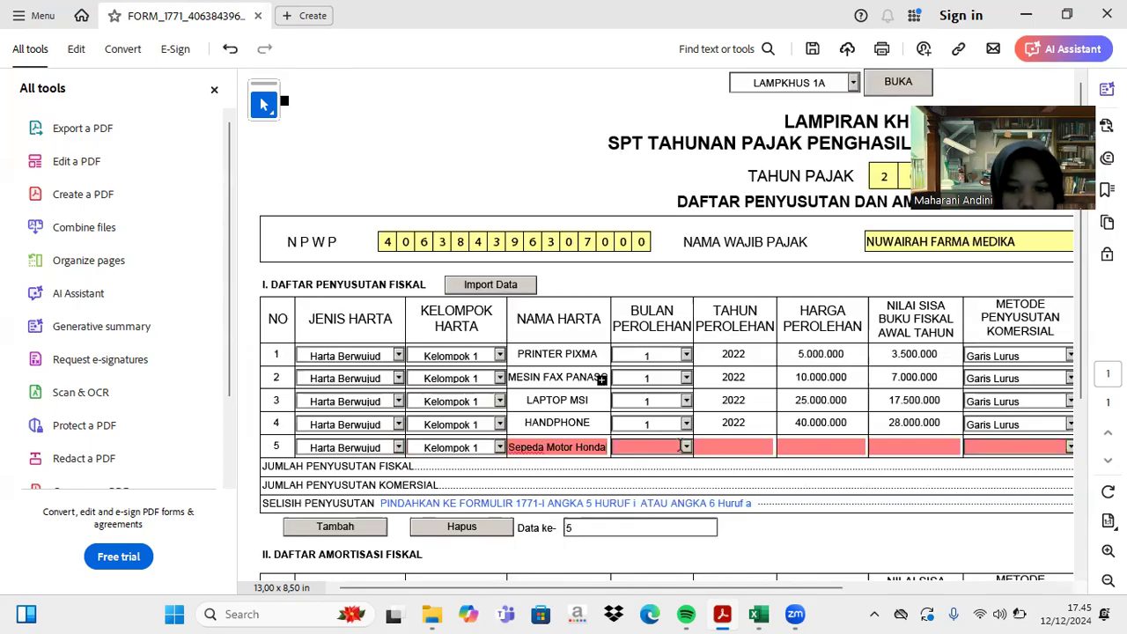
{"action": "left_click", "coordinate": [686, 447]}
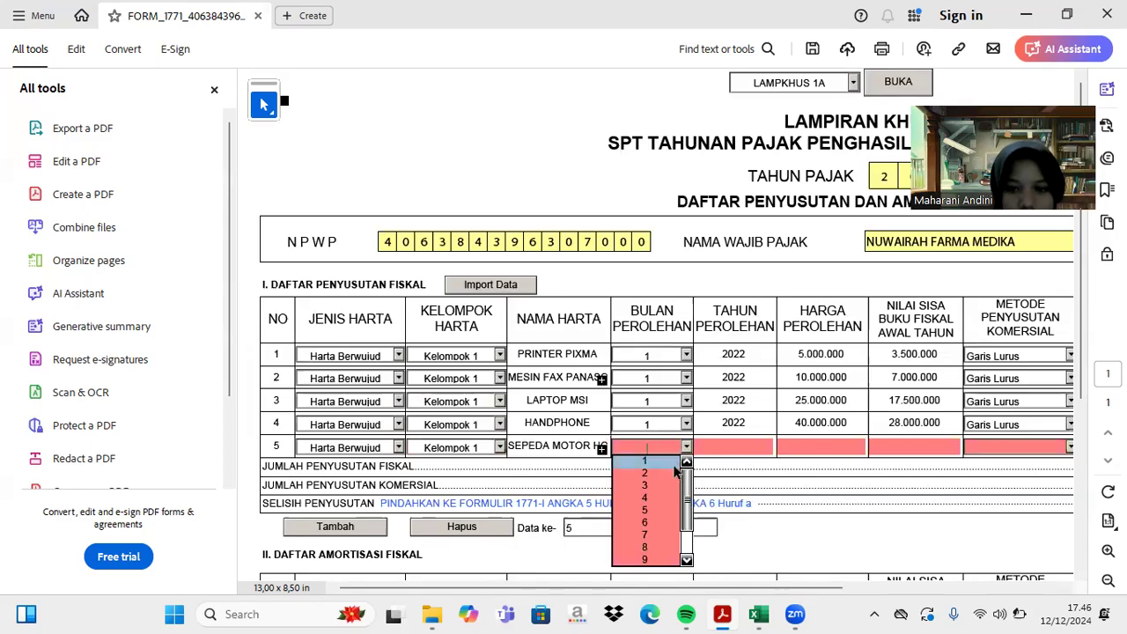
{"action": "left_click", "coordinate": [675, 466]}
{"action": "left_click", "coordinate": [742, 446]}
{"action": "type", "text": "2022"}
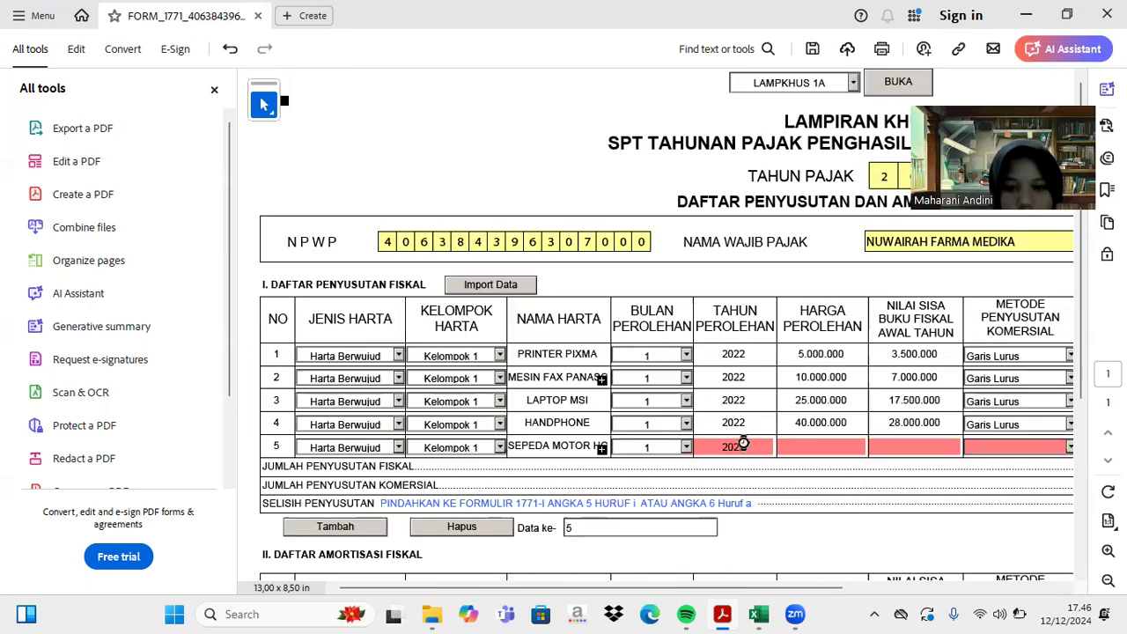
{"action": "key", "text": "Return"}
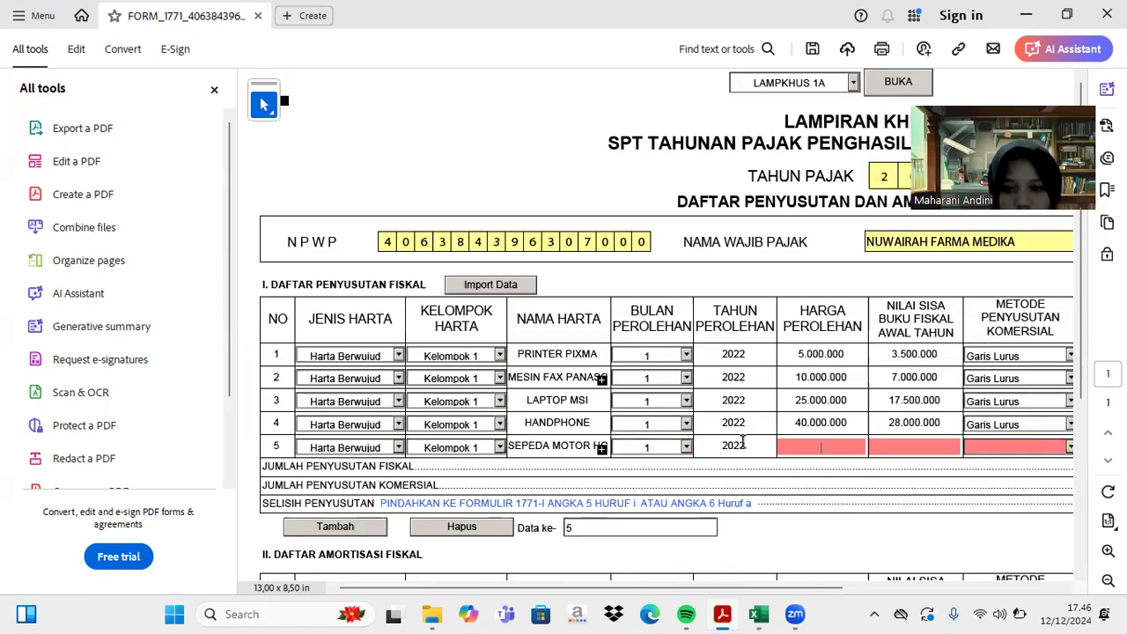
- Enter row 5's acquisition cost 25.000.000 and residual book value 17.500.000 from the Excel sheet
{"action": "left_click", "coordinate": [759, 614]}
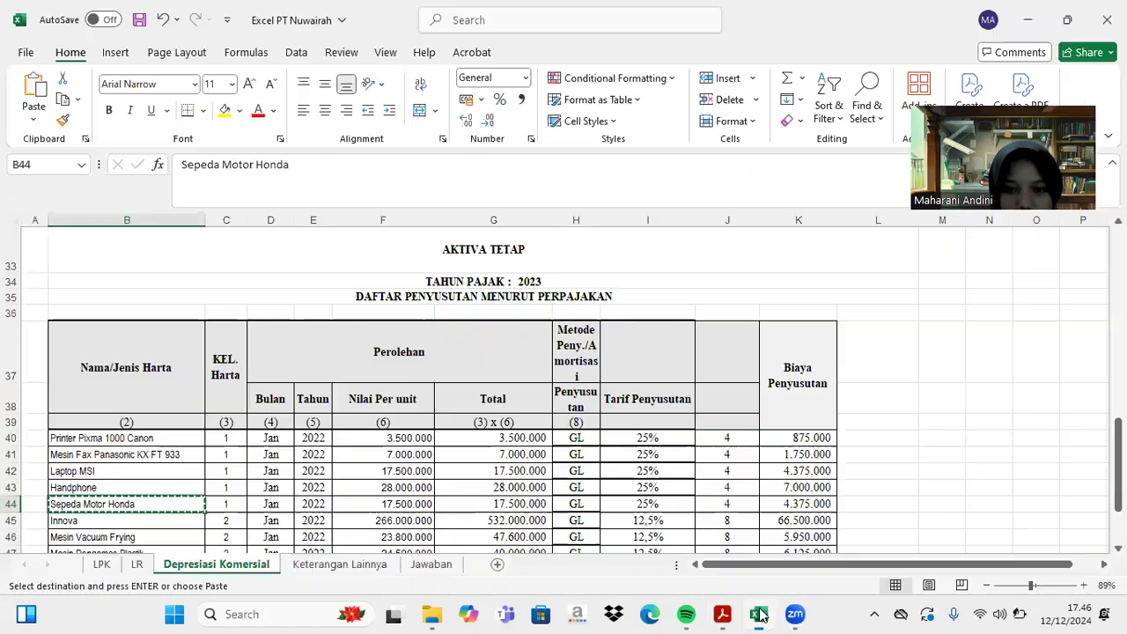
{"action": "scroll", "coordinate": [676, 419], "scroll_direction": "up", "scroll_amount": 11}
{"action": "scroll", "coordinate": [348, 417], "scroll_direction": "up", "scroll_amount": 1}
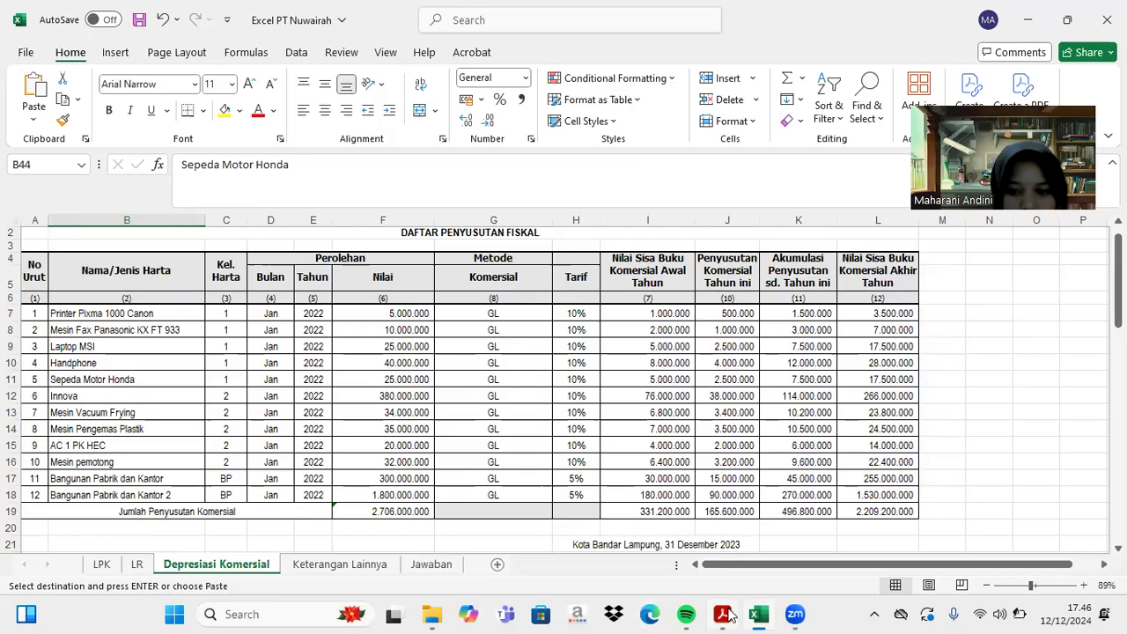
{"action": "left_click", "coordinate": [722, 614]}
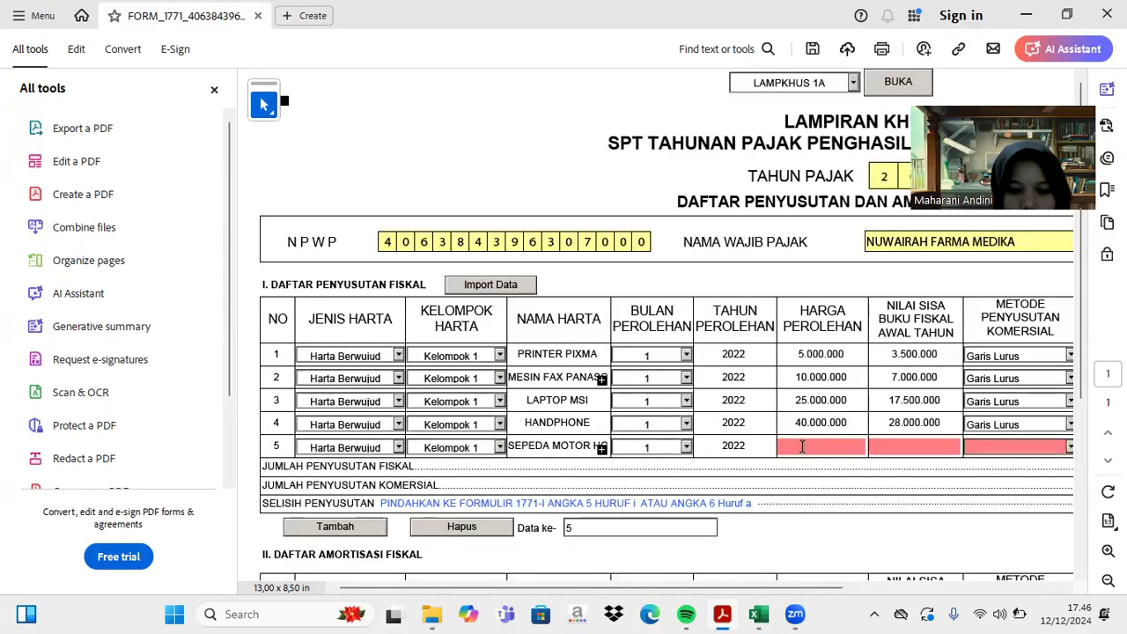
{"action": "type", "text": "25"}
{"action": "type", "text": "00"}
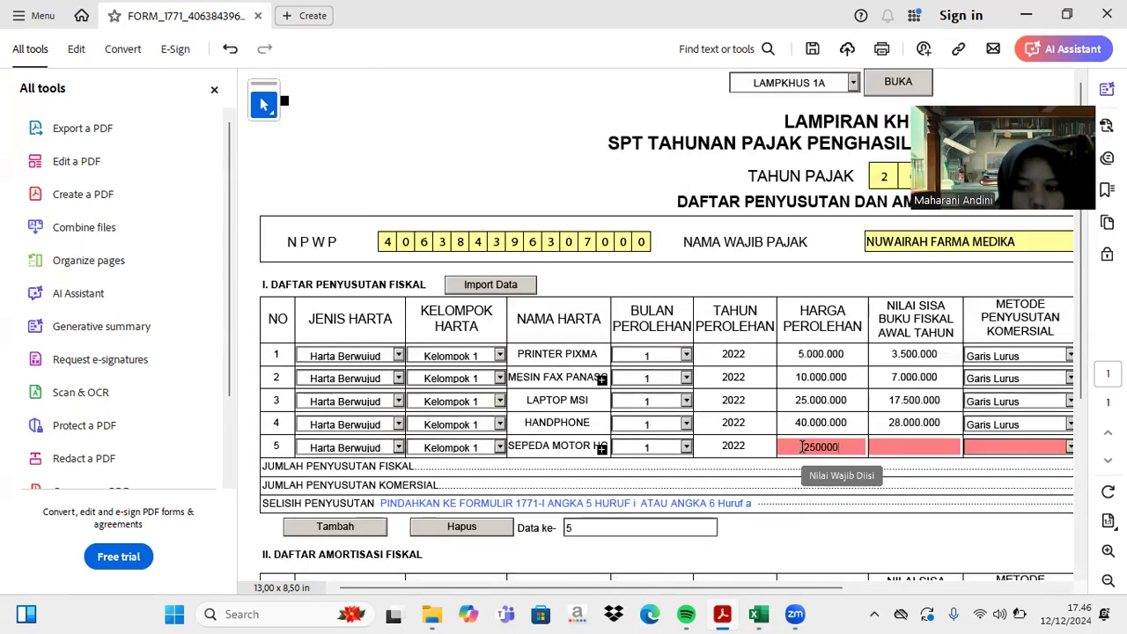
{"action": "type", "text": "0.0"}
{"action": "key", "text": "Tab"}
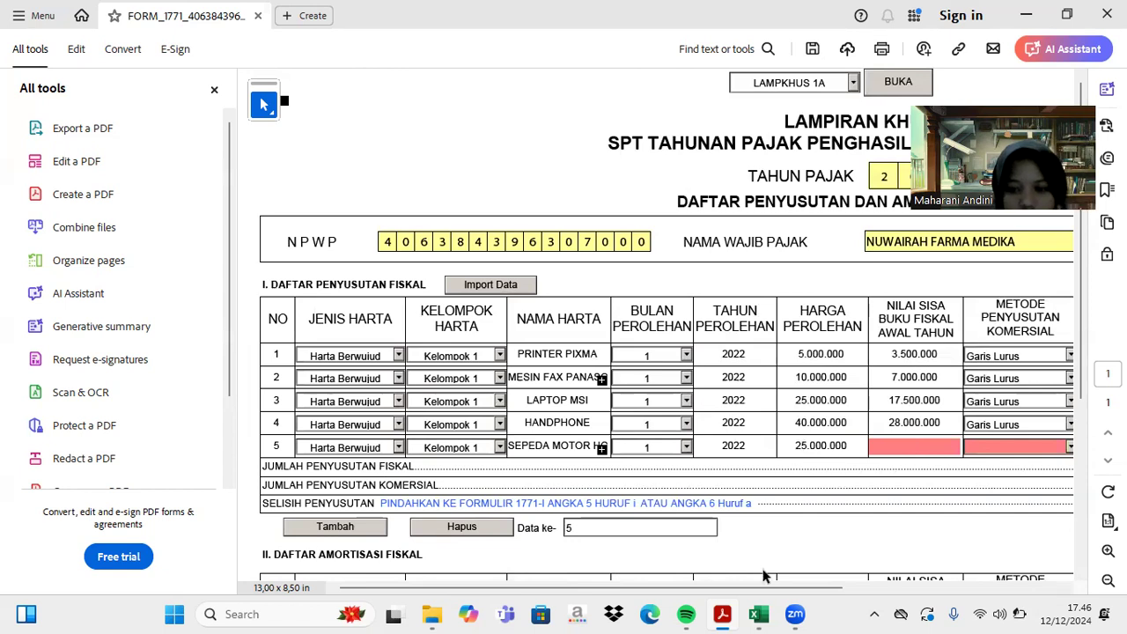
{"action": "left_click", "coordinate": [759, 613]}
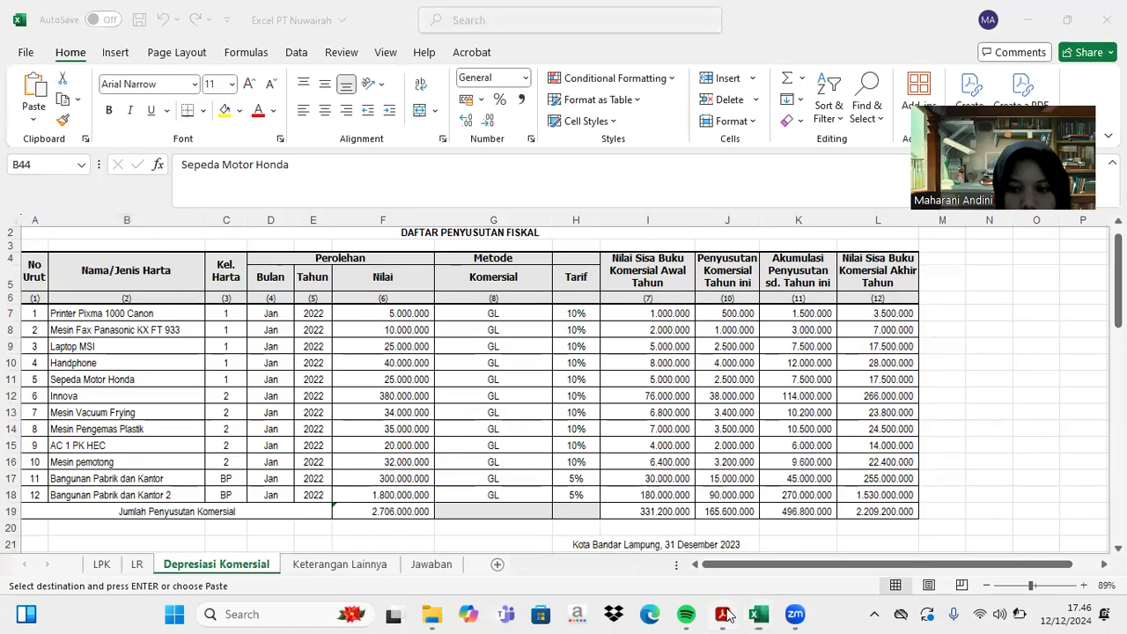
{"action": "left_click", "coordinate": [721, 613]}
{"action": "type", "text": "500000"}
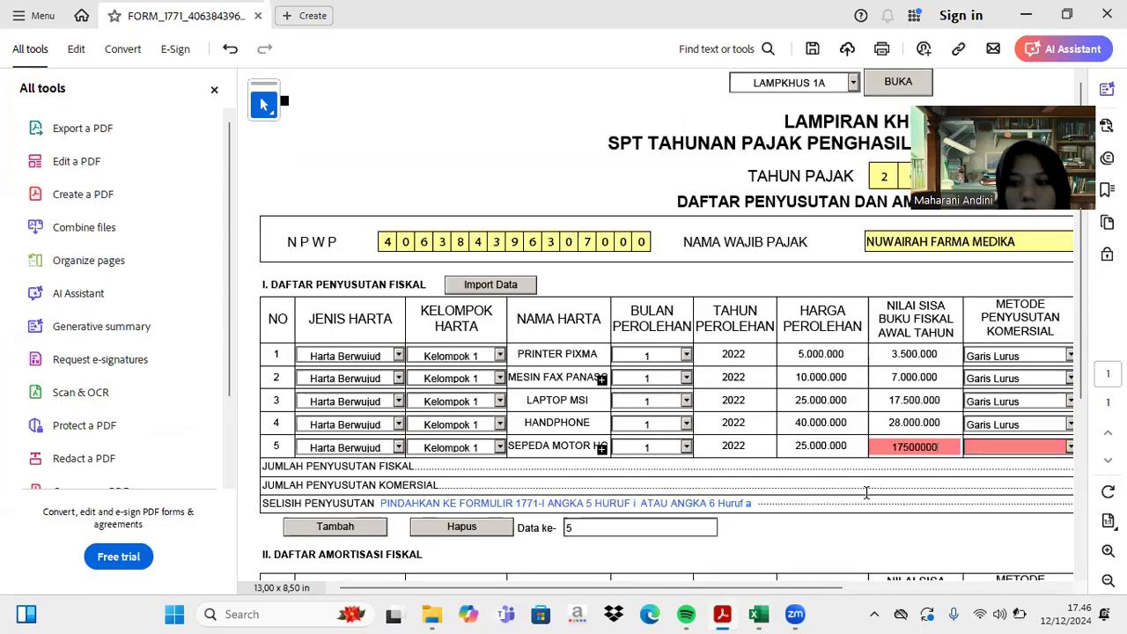
{"action": "key", "text": "Tab"}
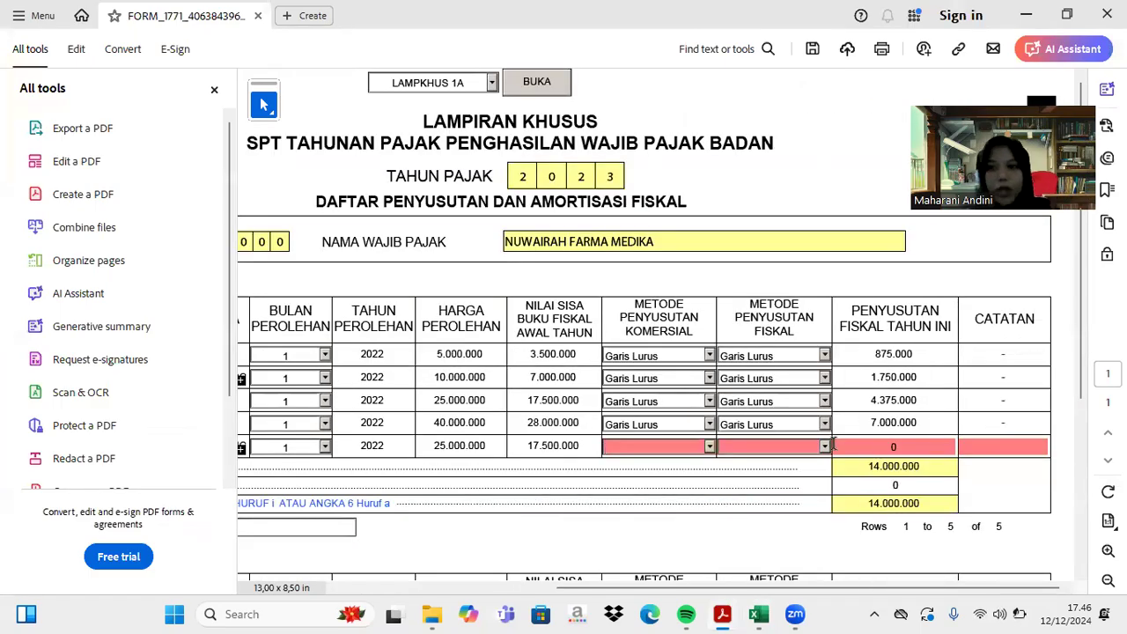
- Set row 5's commercial and fiscal depreciation methods to Garis Lurus
{"action": "left_click", "coordinate": [709, 446]}
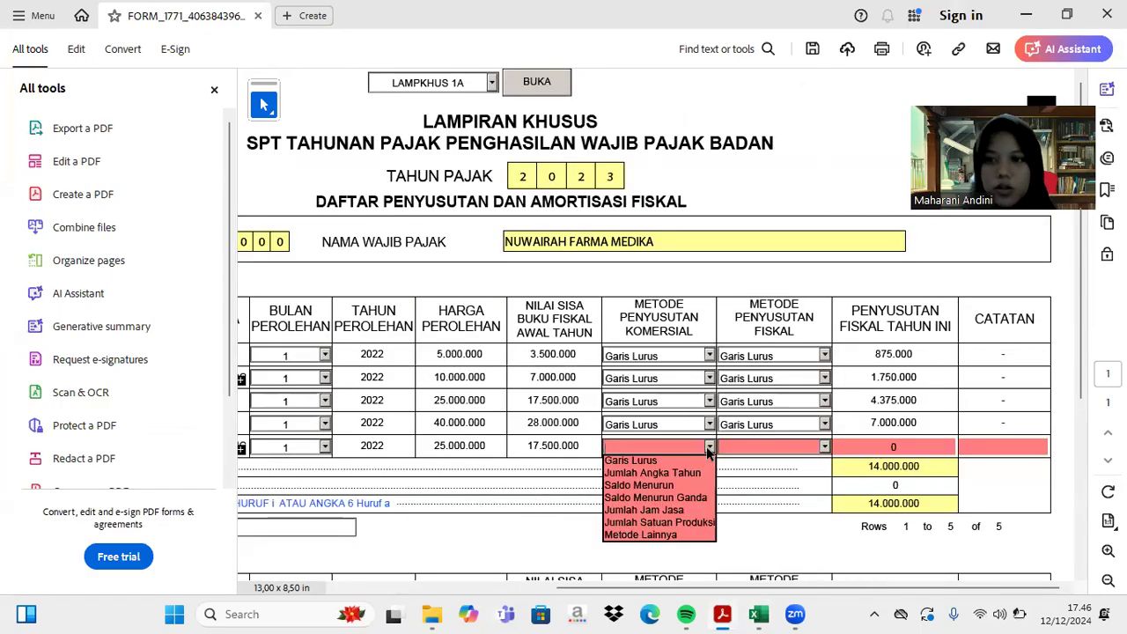
{"action": "left_click", "coordinate": [680, 458]}
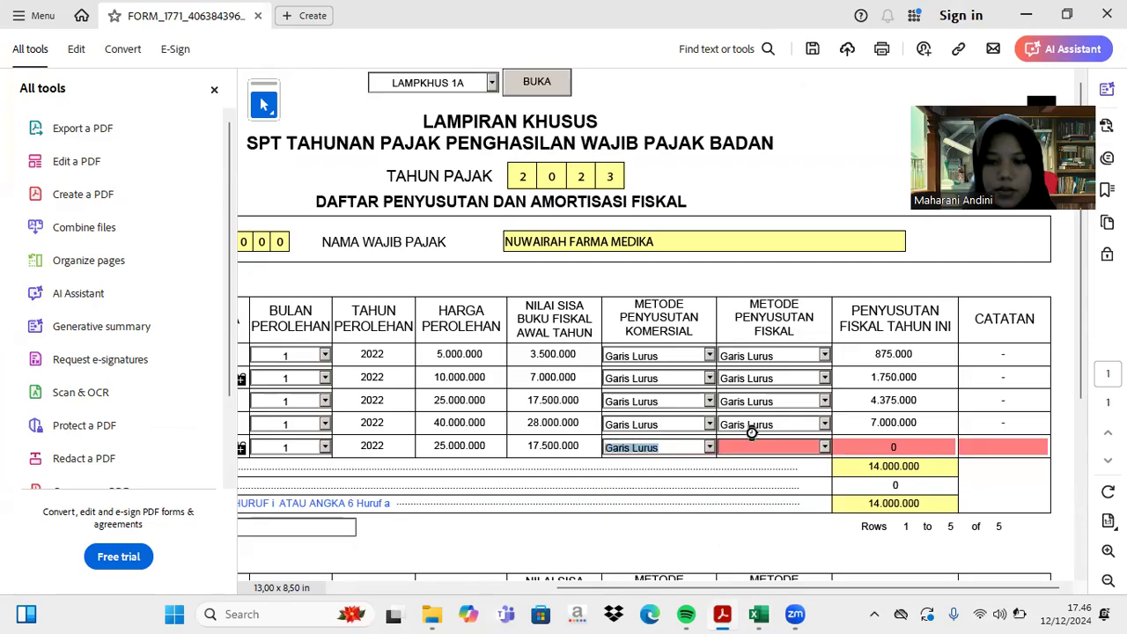
{"action": "left_click", "coordinate": [824, 446]}
{"action": "left_click", "coordinate": [814, 459]}
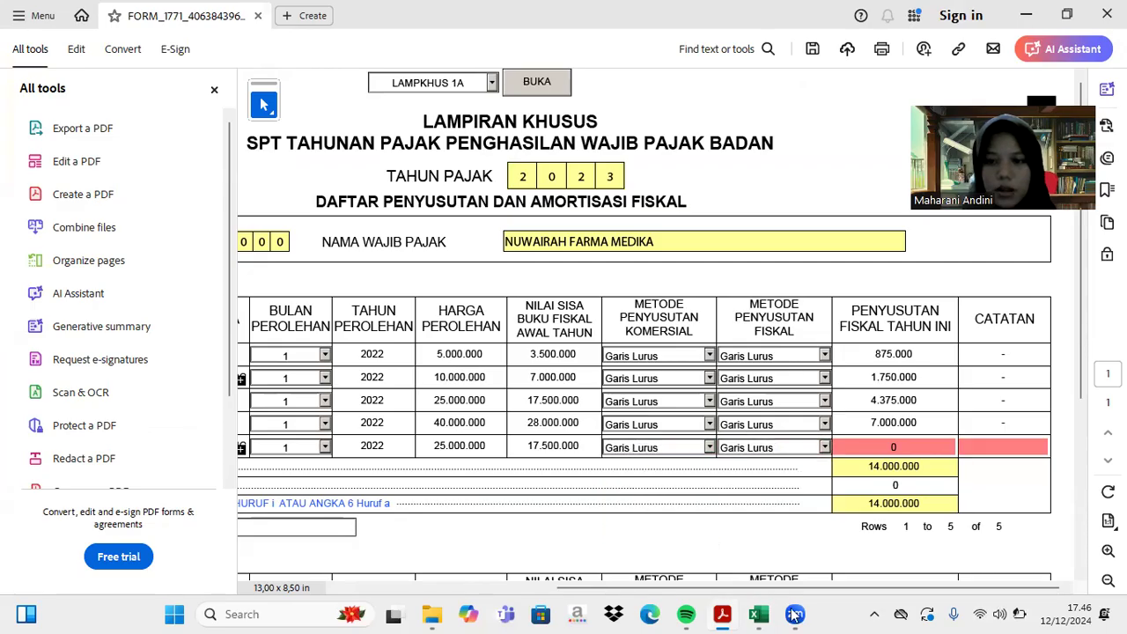
- Enter 4.375.000 as row 5's fiscal depreciation, checked against Excel, completing the row
{"action": "left_click", "coordinate": [760, 614]}
{"action": "scroll", "coordinate": [760, 455], "scroll_direction": "down", "scroll_amount": 10}
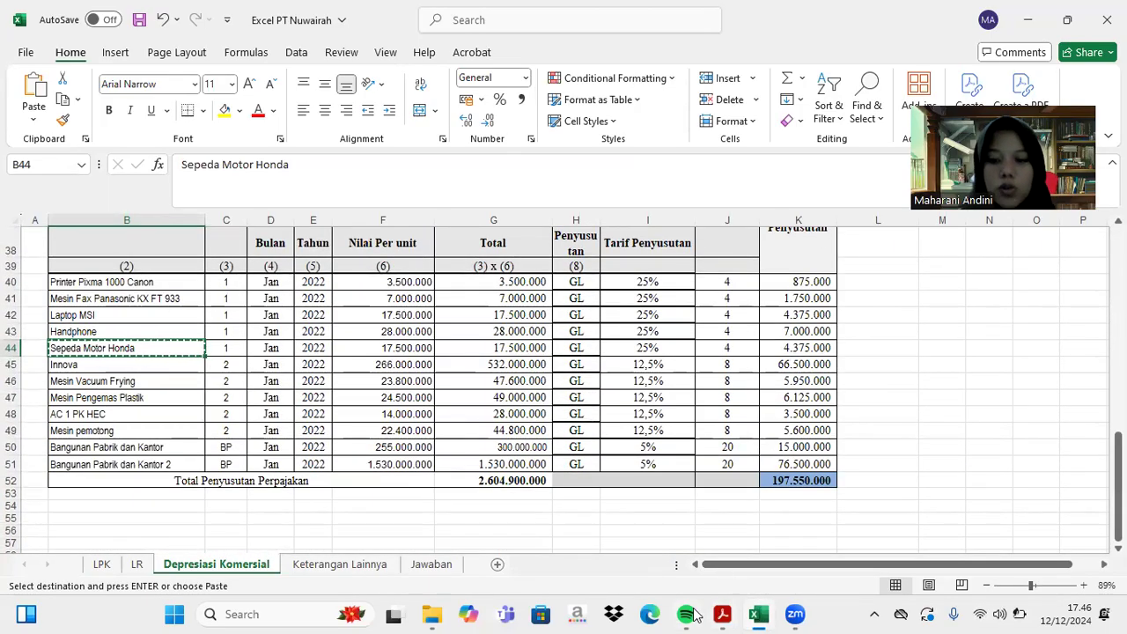
{"action": "left_click", "coordinate": [722, 614]}
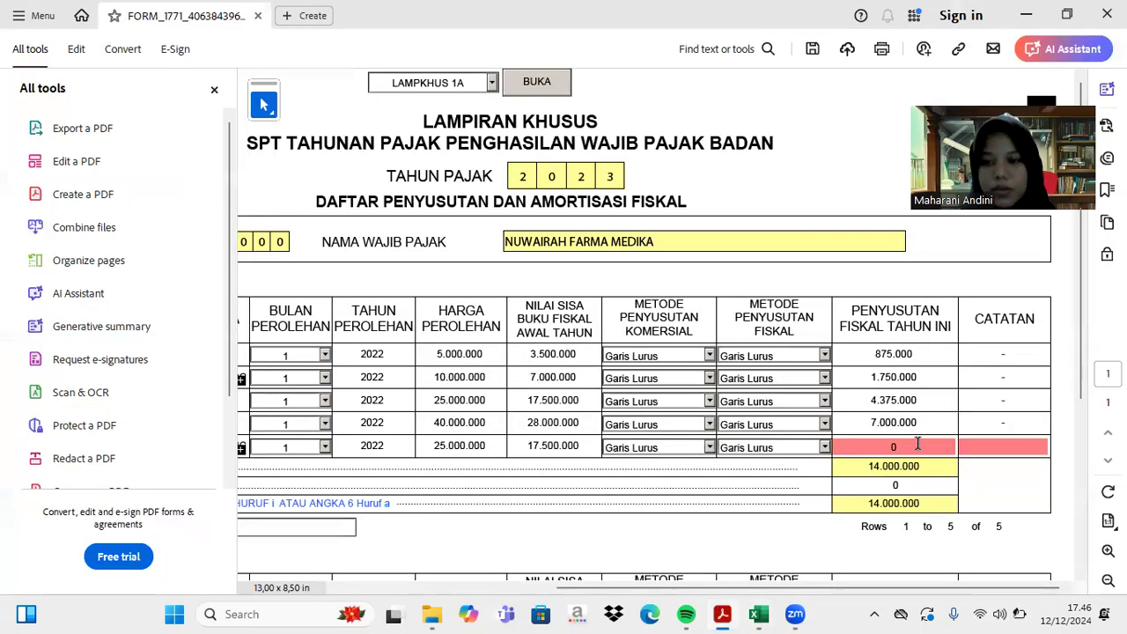
{"action": "type", "text": "4375000"}
{"action": "key", "text": "Tab"}
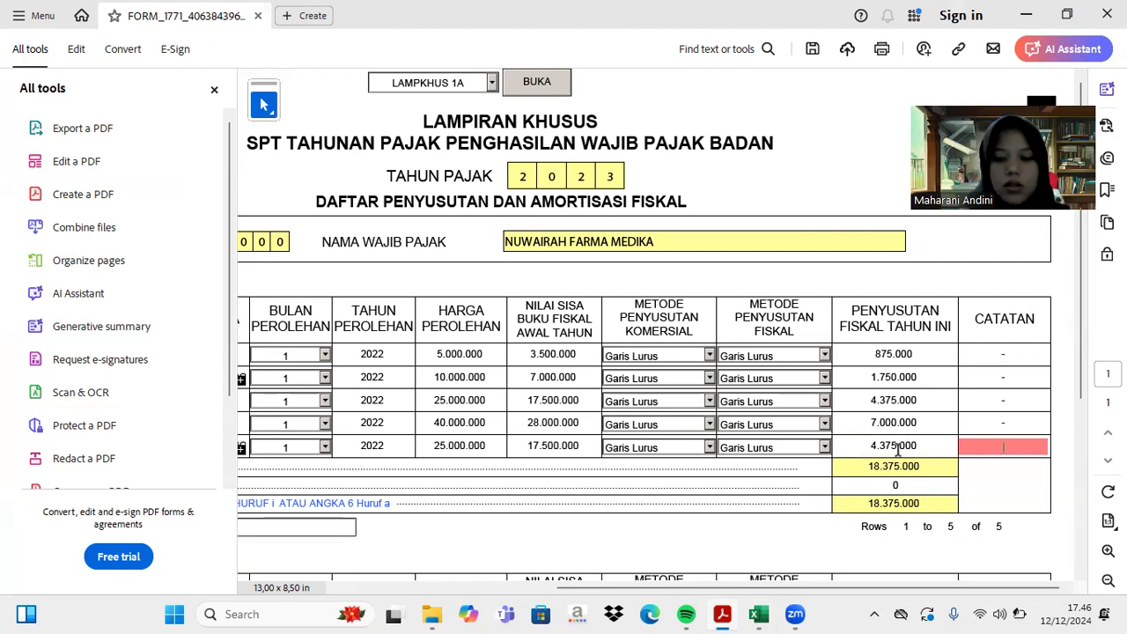
{"action": "left_click", "coordinate": [629, 473]}
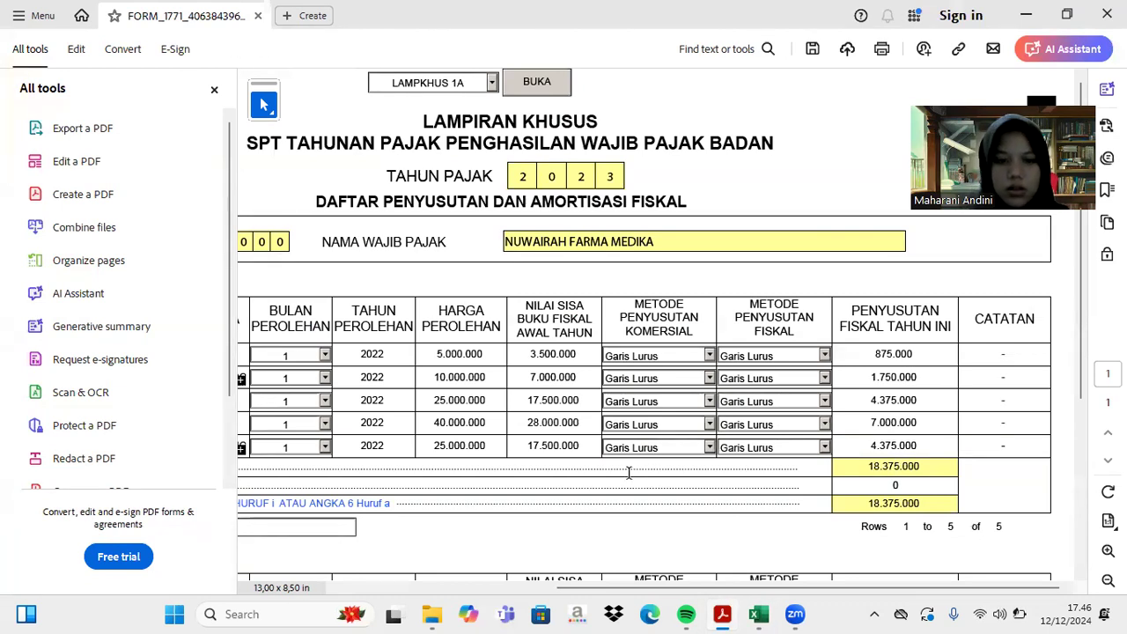
{"action": "scroll", "coordinate": [632, 414], "scroll_direction": "left", "scroll_amount": 5}
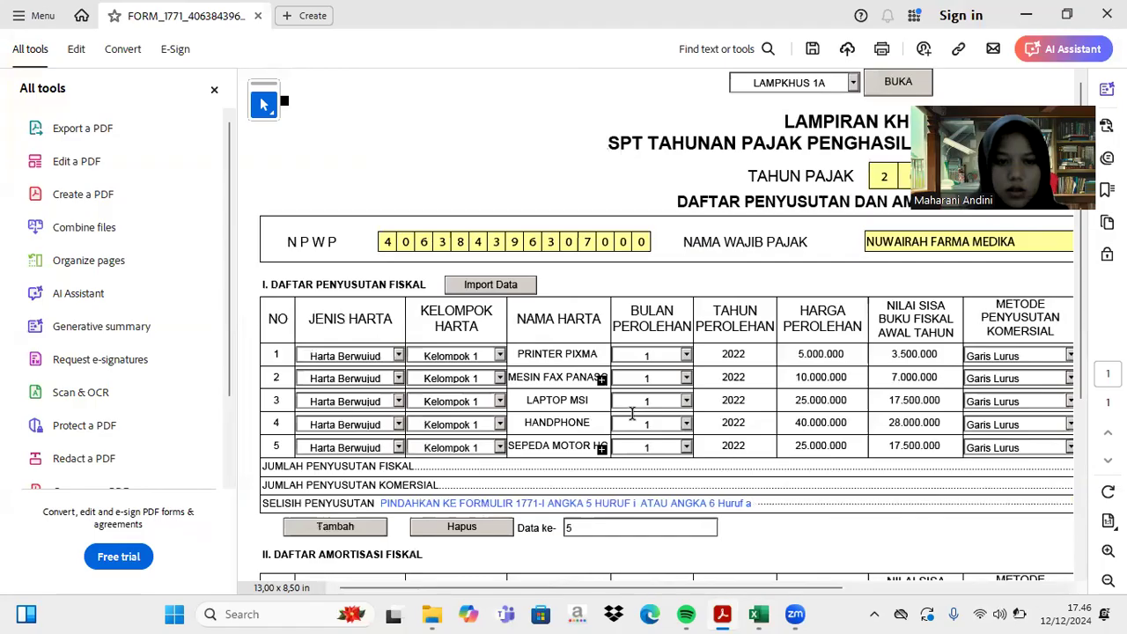
- Add an empty row 6 and copy the Innova asset name from Excel
{"action": "left_click", "coordinate": [324, 531]}
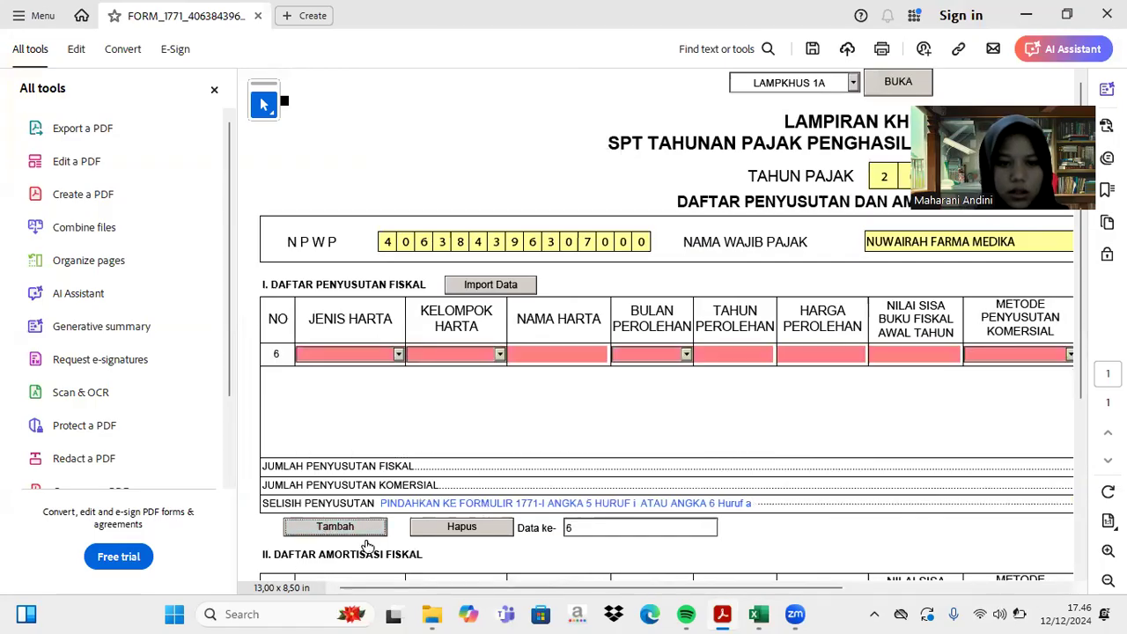
{"action": "left_click", "coordinate": [759, 613]}
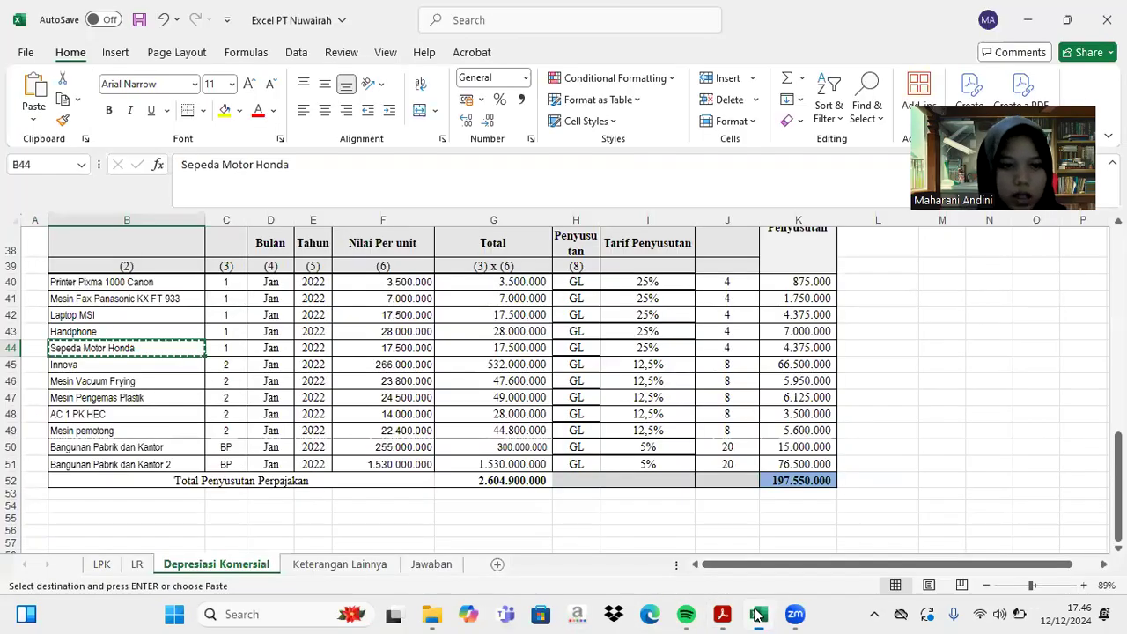
{"action": "left_click", "coordinate": [150, 370]}
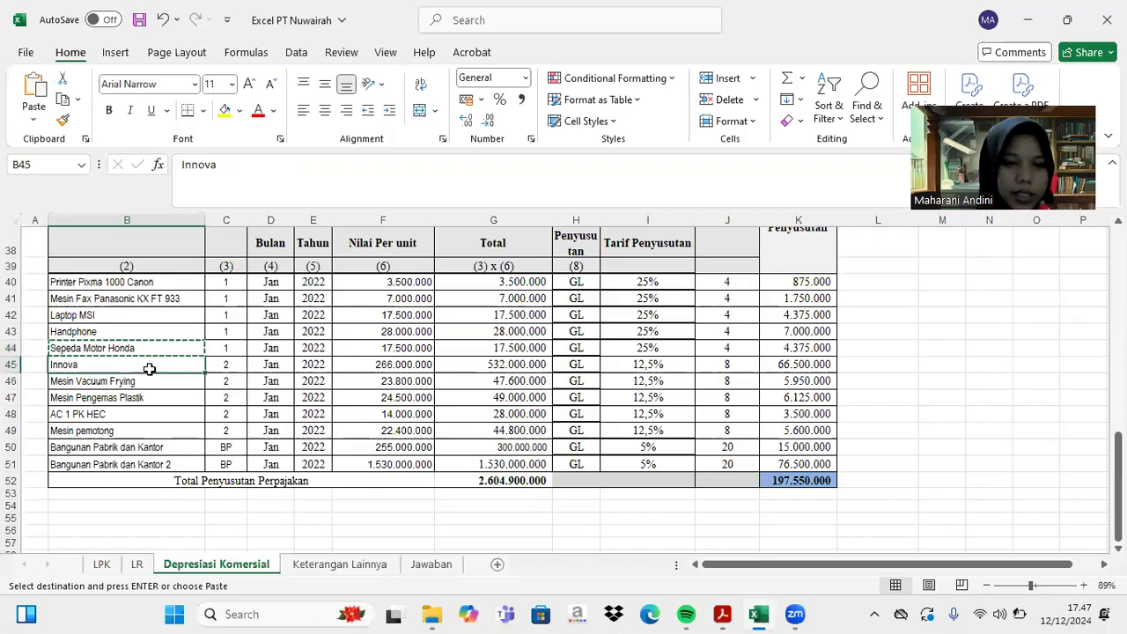
{"action": "scroll", "coordinate": [150, 370], "scroll_direction": "up", "scroll_amount": 1}
{"action": "scroll", "coordinate": [149, 370], "scroll_direction": "down", "scroll_amount": 1}
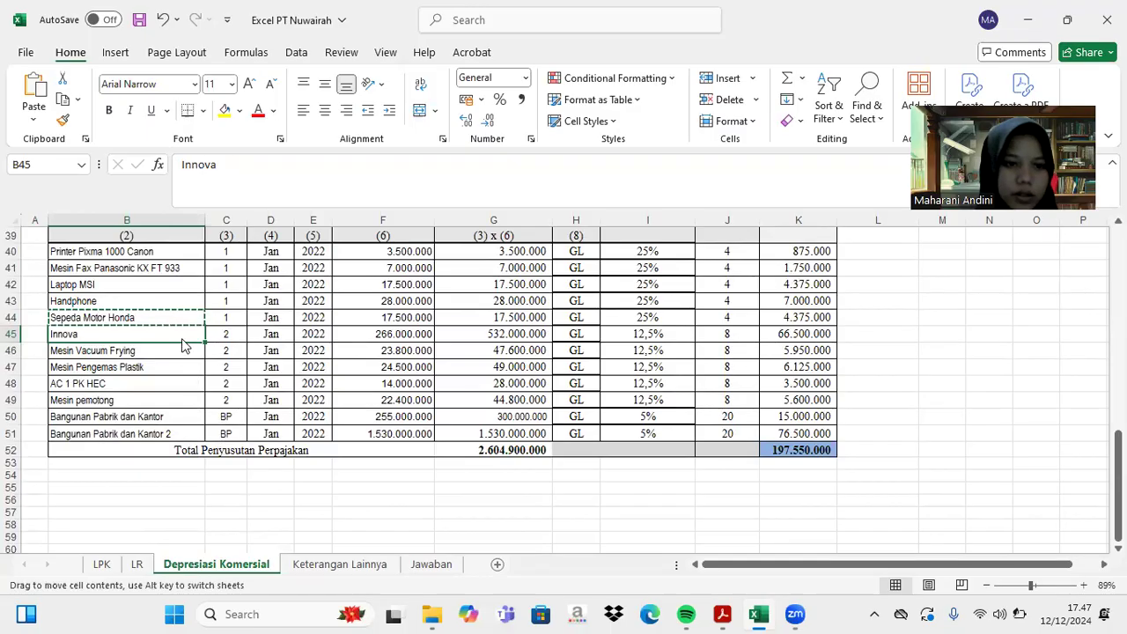
{"action": "key", "text": "ctrl+c"}
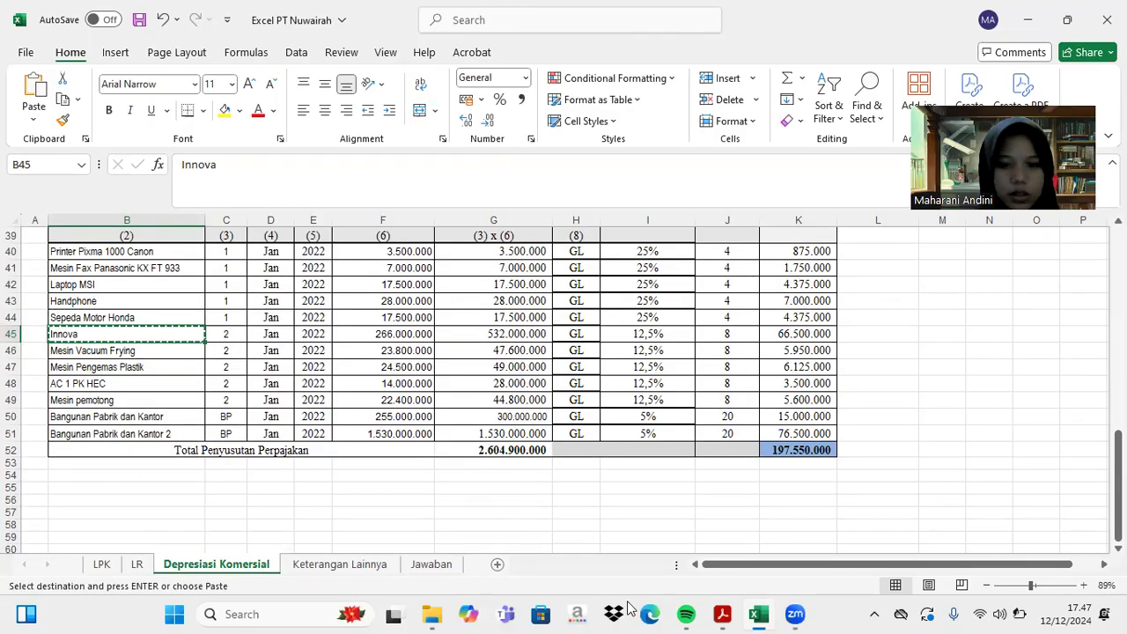
{"action": "left_click", "coordinate": [729, 613]}
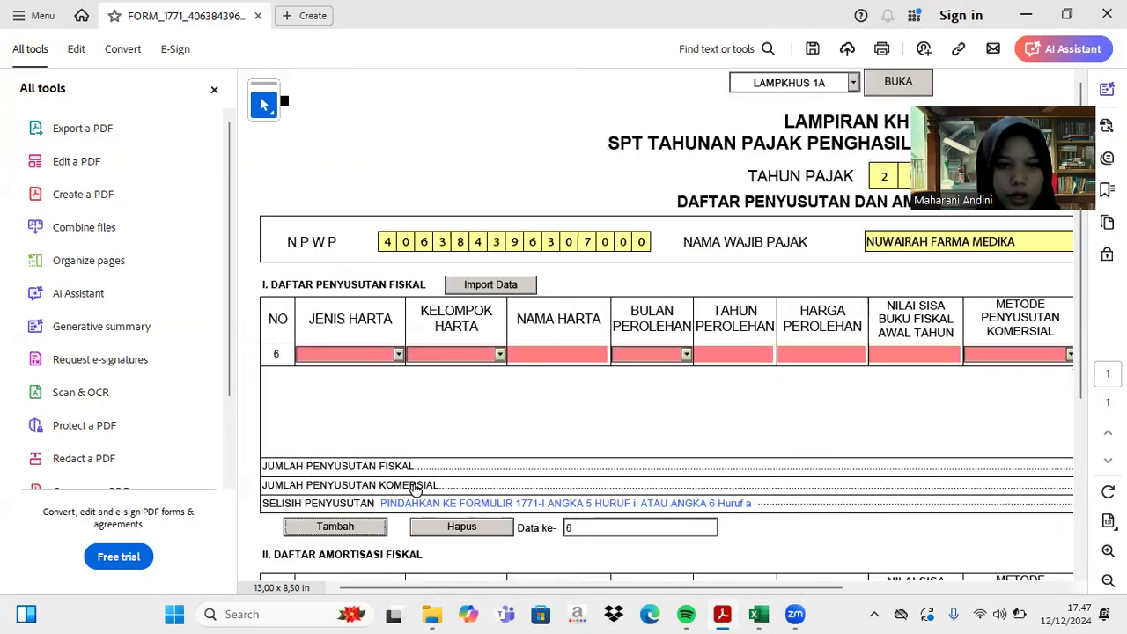
- Fill row 6 as Harta Berwujud, Kelompok 2, Innova, acquired month 1 of 2022
{"action": "left_click", "coordinate": [397, 354]}
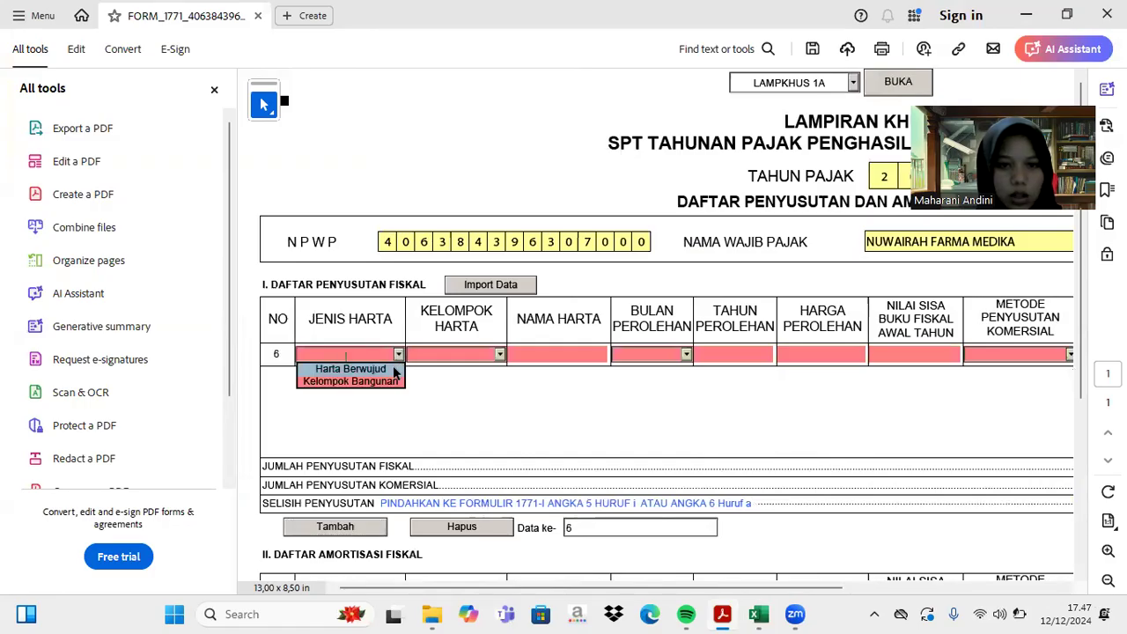
{"action": "left_click", "coordinate": [394, 370]}
{"action": "left_click", "coordinate": [500, 354]}
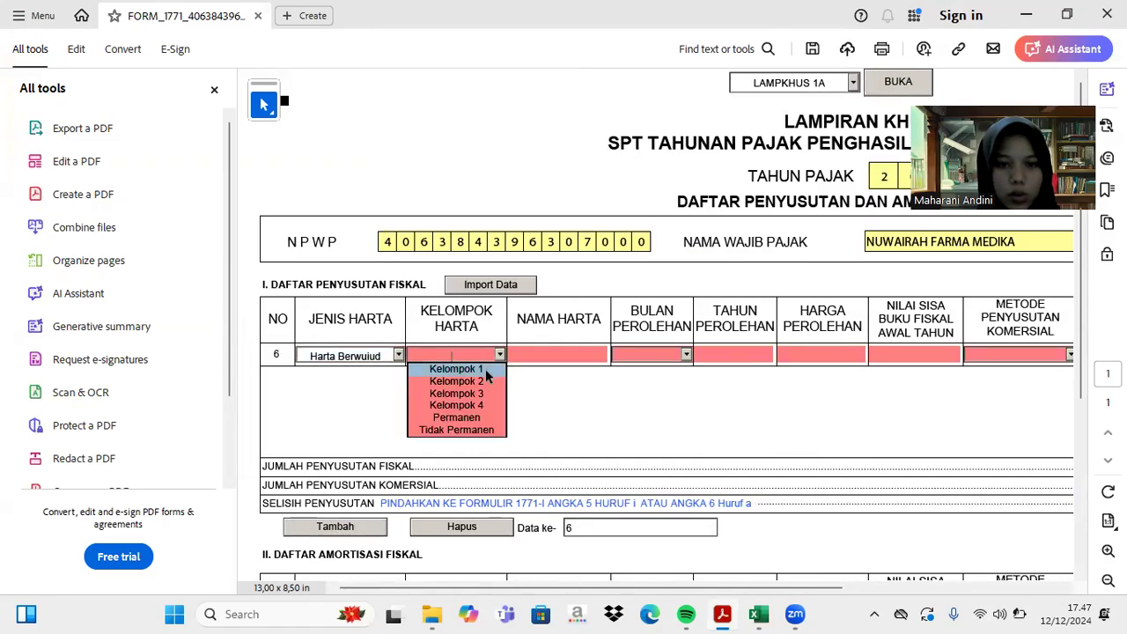
{"action": "left_click", "coordinate": [485, 380]}
{"action": "left_click", "coordinate": [539, 354]}
{"action": "type", "text": "Innova"}
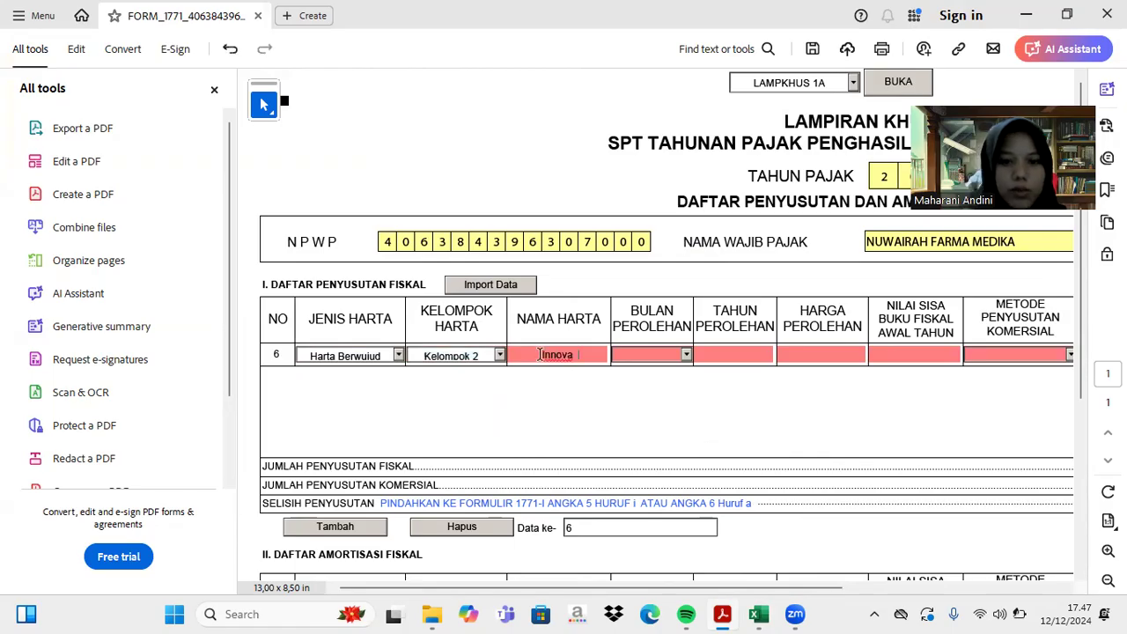
{"action": "left_click", "coordinate": [687, 355]}
{"action": "left_click", "coordinate": [668, 371]}
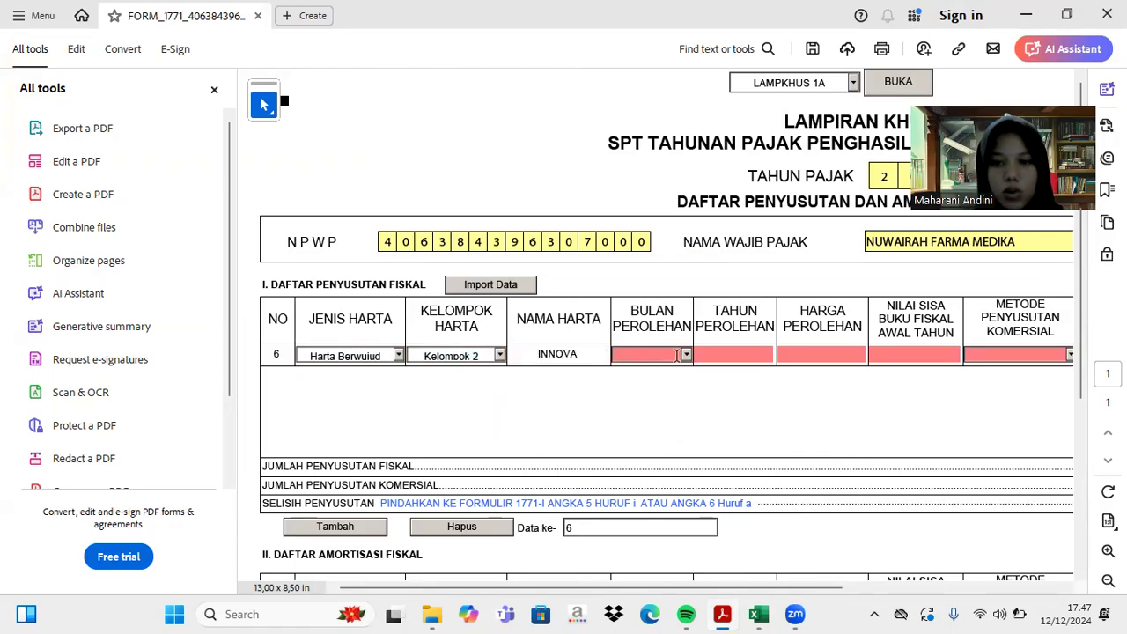
{"action": "left_click", "coordinate": [686, 356]}
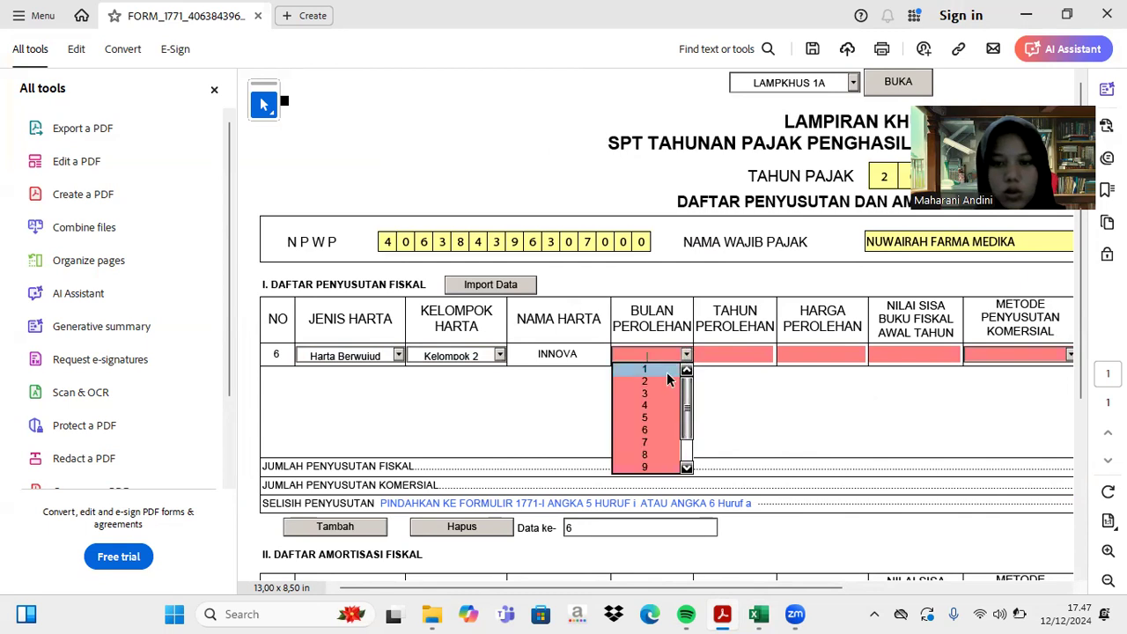
{"action": "left_click", "coordinate": [669, 379]}
{"action": "left_click", "coordinate": [723, 354]}
{"action": "type", "text": "2022"}
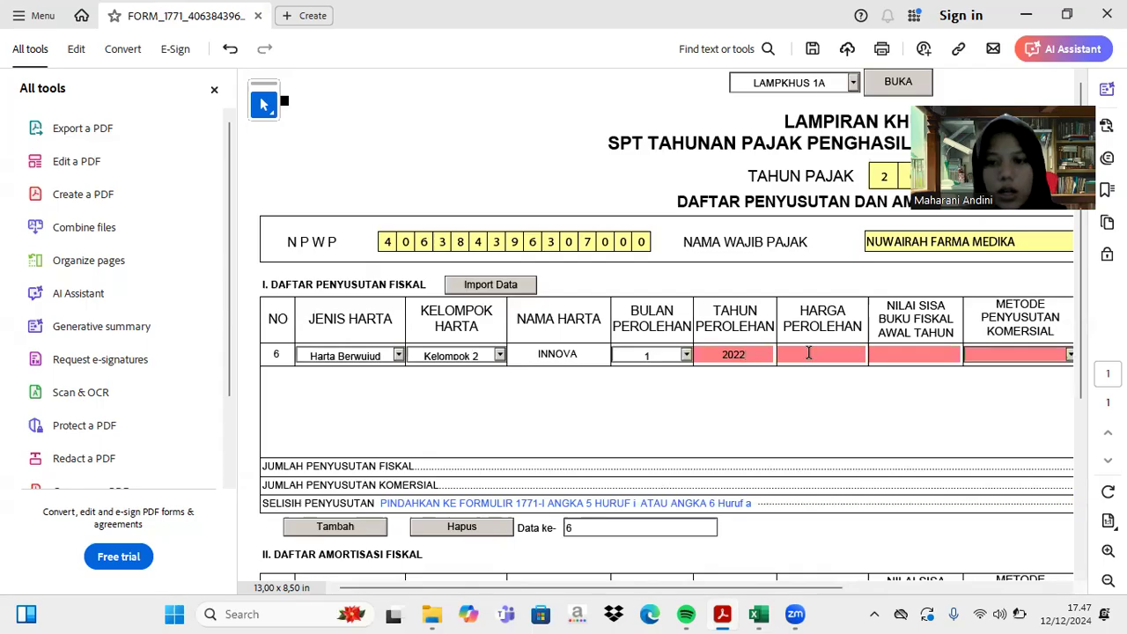
- Enter Innova's acquisition cost 380.000.000 and starting book value 266.000.000 from Excel
{"action": "left_click", "coordinate": [758, 613]}
{"action": "scroll", "coordinate": [359, 379], "scroll_direction": "up", "scroll_amount": 12}
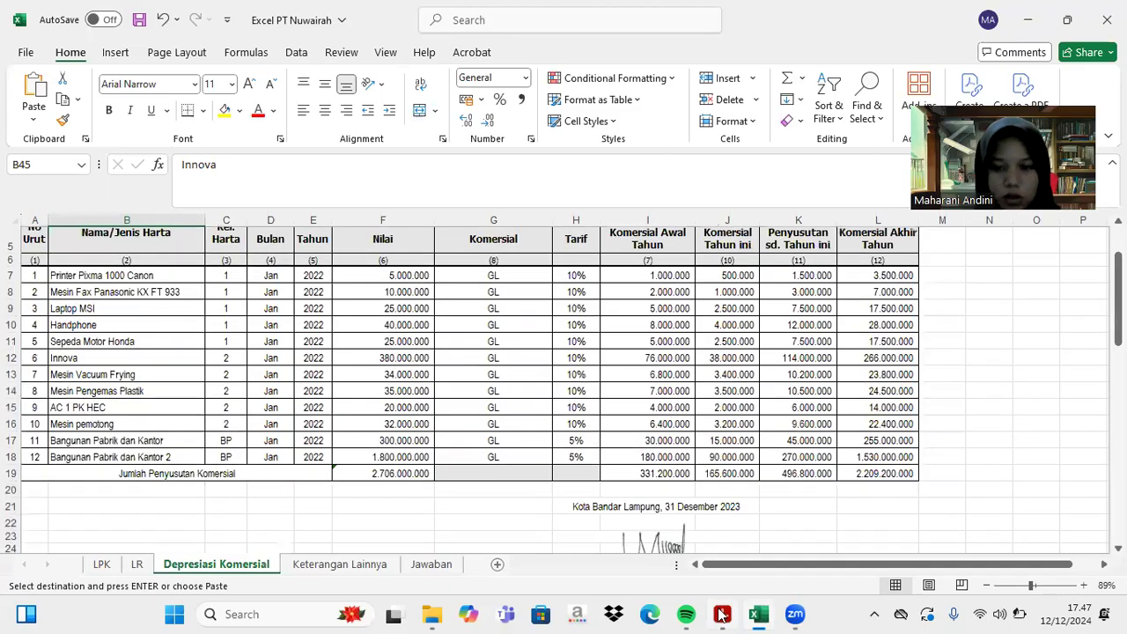
{"action": "left_click", "coordinate": [720, 614]}
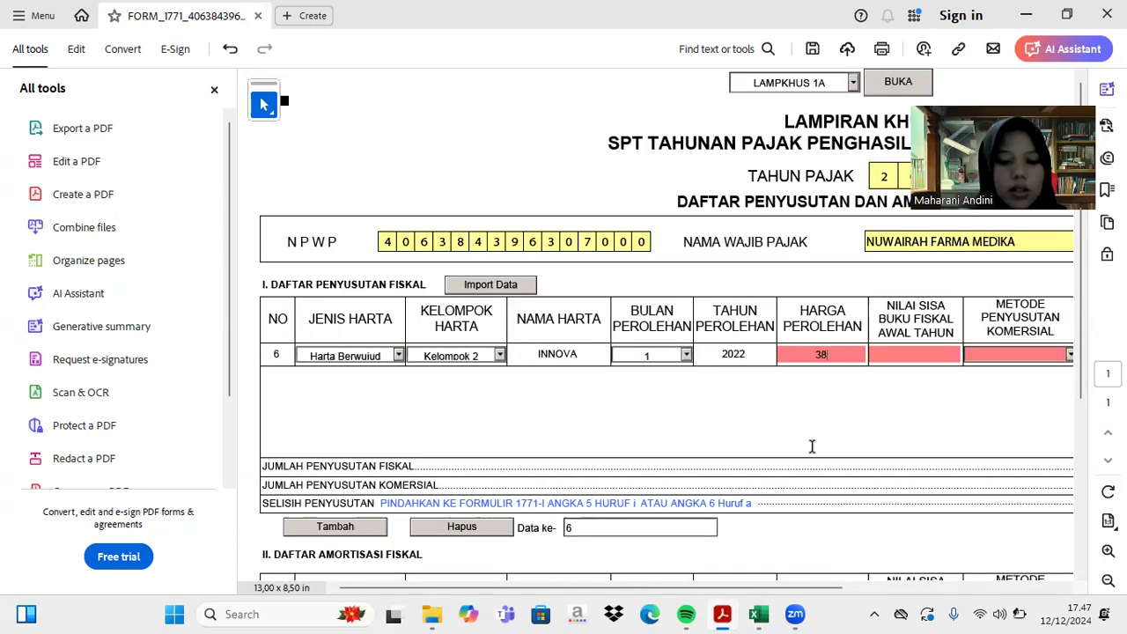
{"action": "type", "text": "000000"}
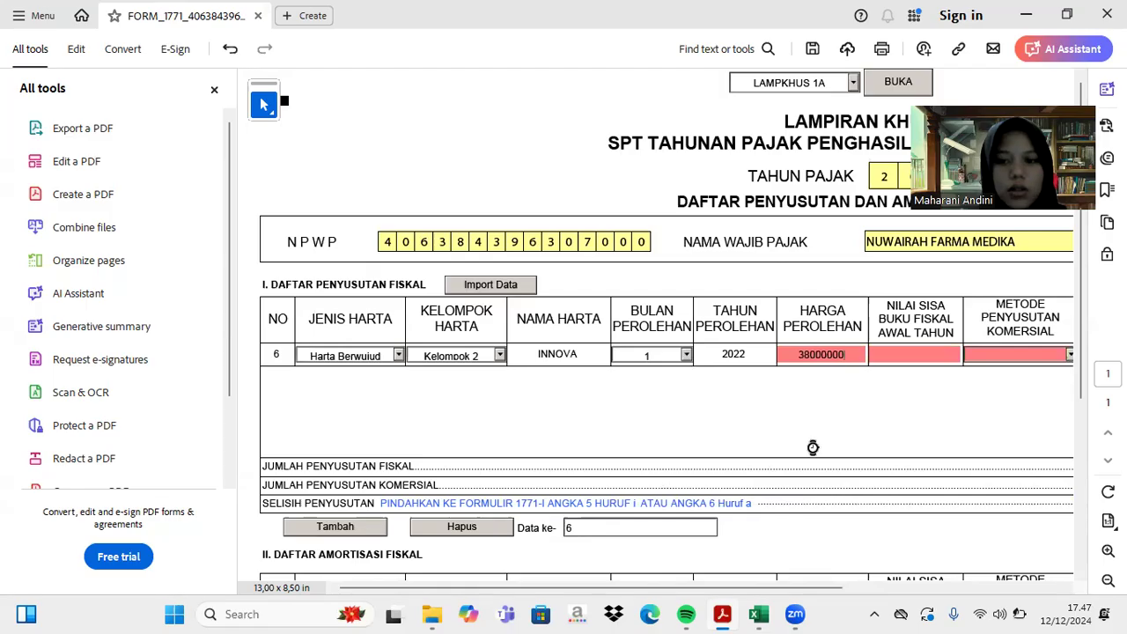
{"action": "key", "text": "Tab"}
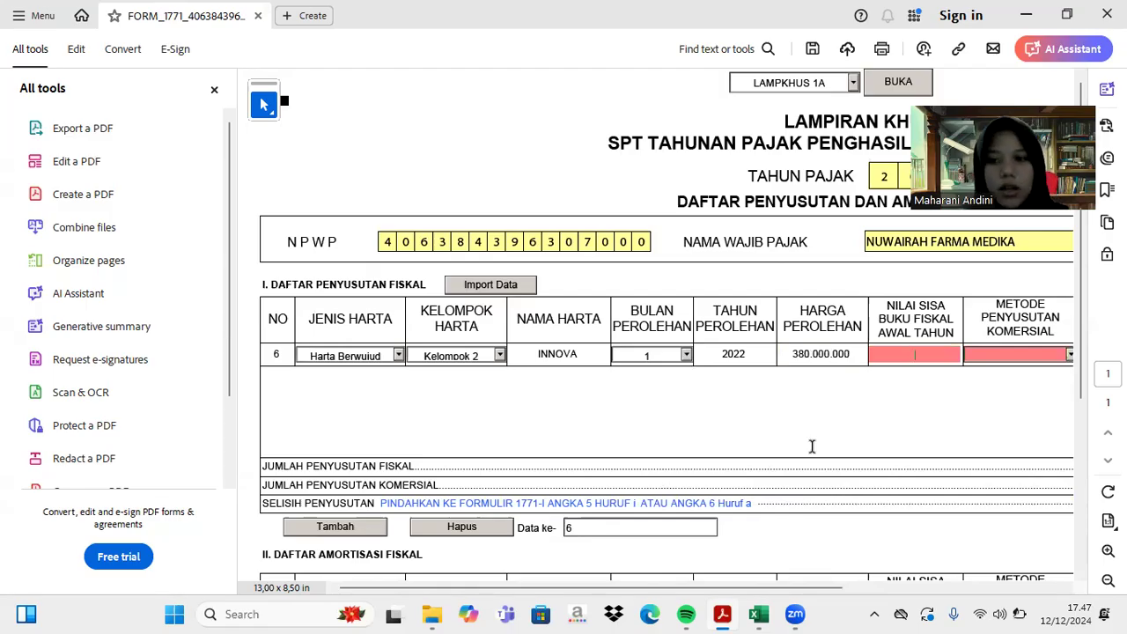
{"action": "left_click", "coordinate": [758, 613]}
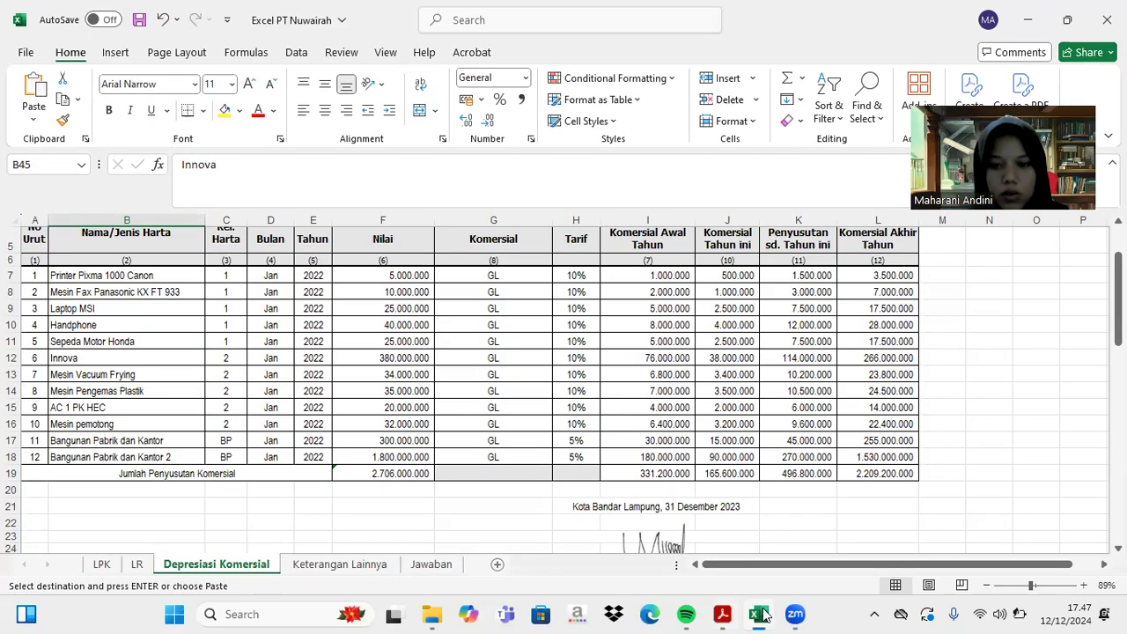
{"action": "left_click", "coordinate": [722, 614]}
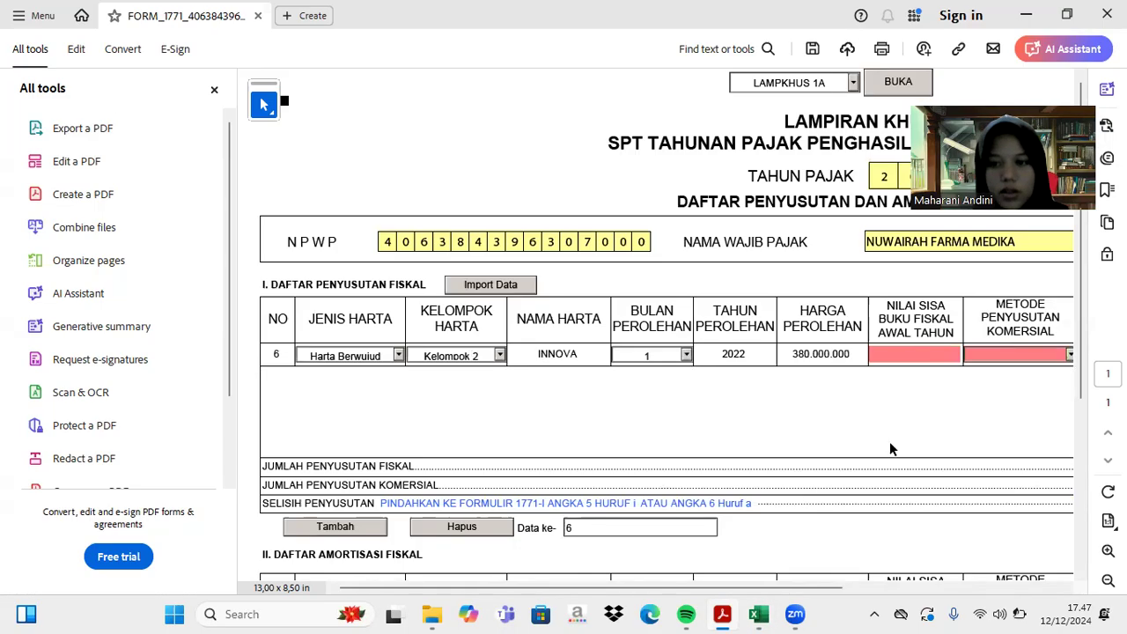
{"action": "type", "text": "266"}
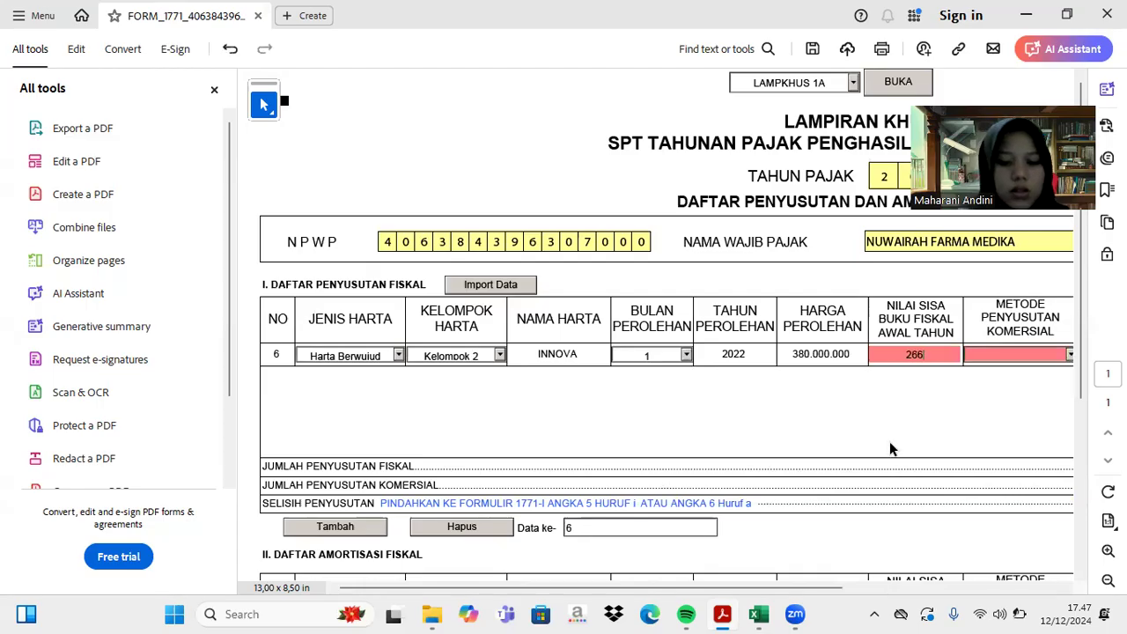
{"action": "type", "text": ".000.00000"}
{"action": "key", "text": "Tab"}
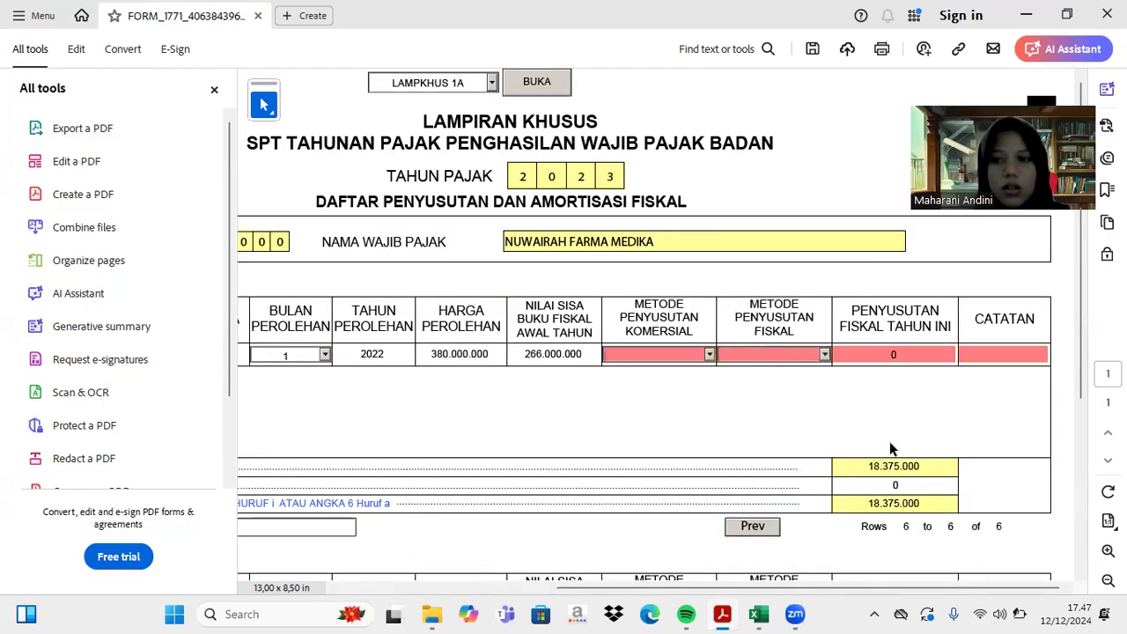
- Set Innova's commercial and fiscal depreciation methods to Garis Lurus
{"action": "left_click", "coordinate": [709, 355]}
{"action": "left_click", "coordinate": [699, 369]}
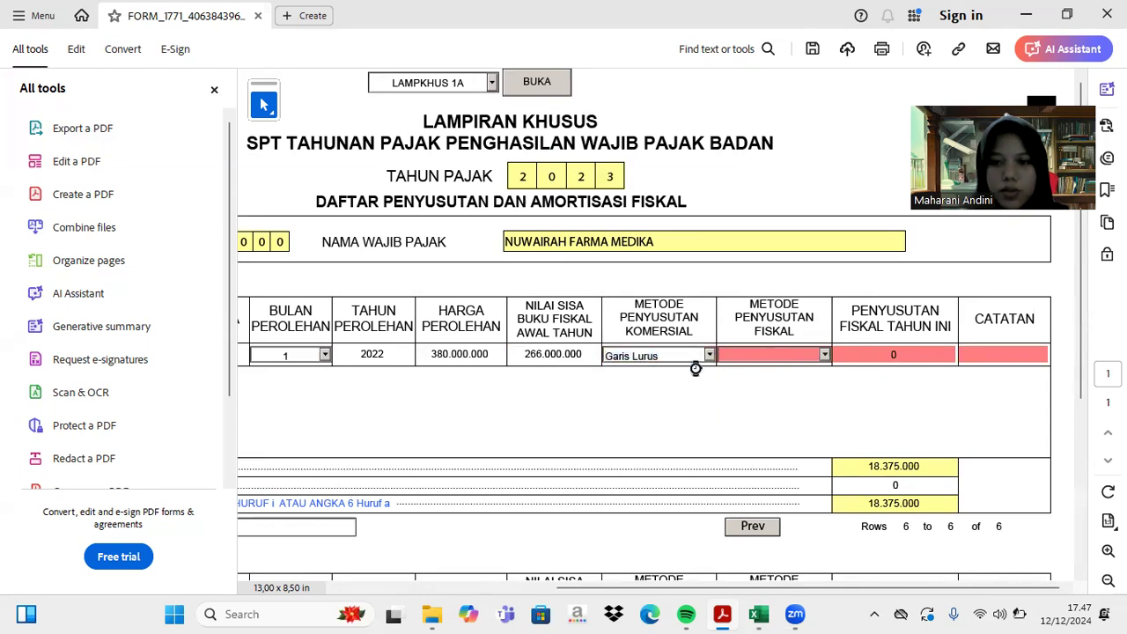
{"action": "left_click", "coordinate": [824, 355]}
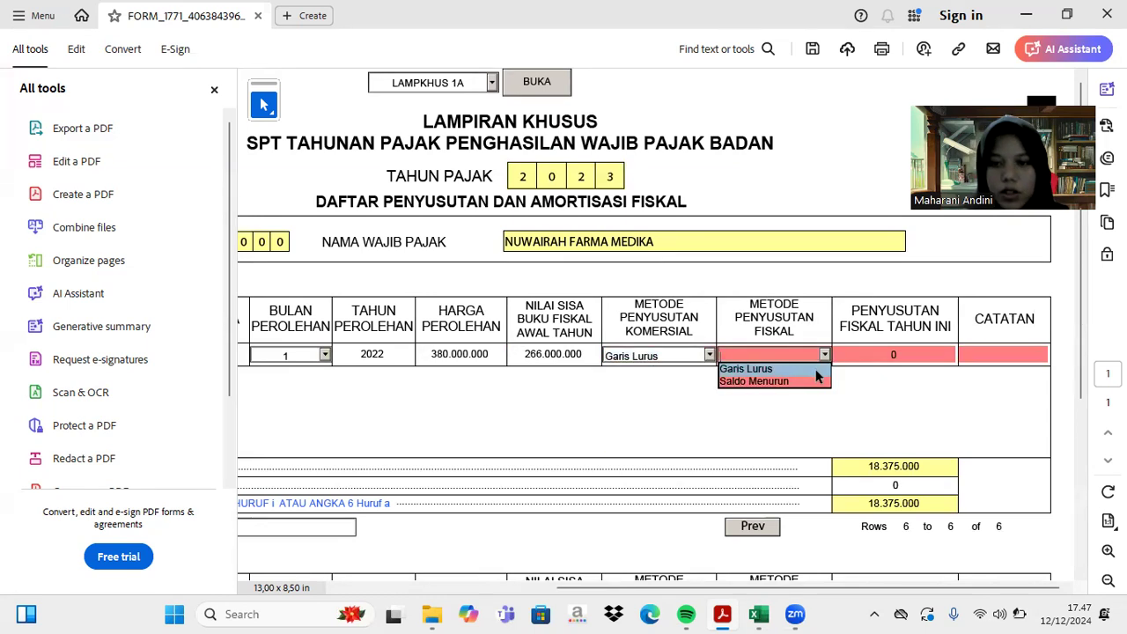
{"action": "left_click", "coordinate": [813, 369]}
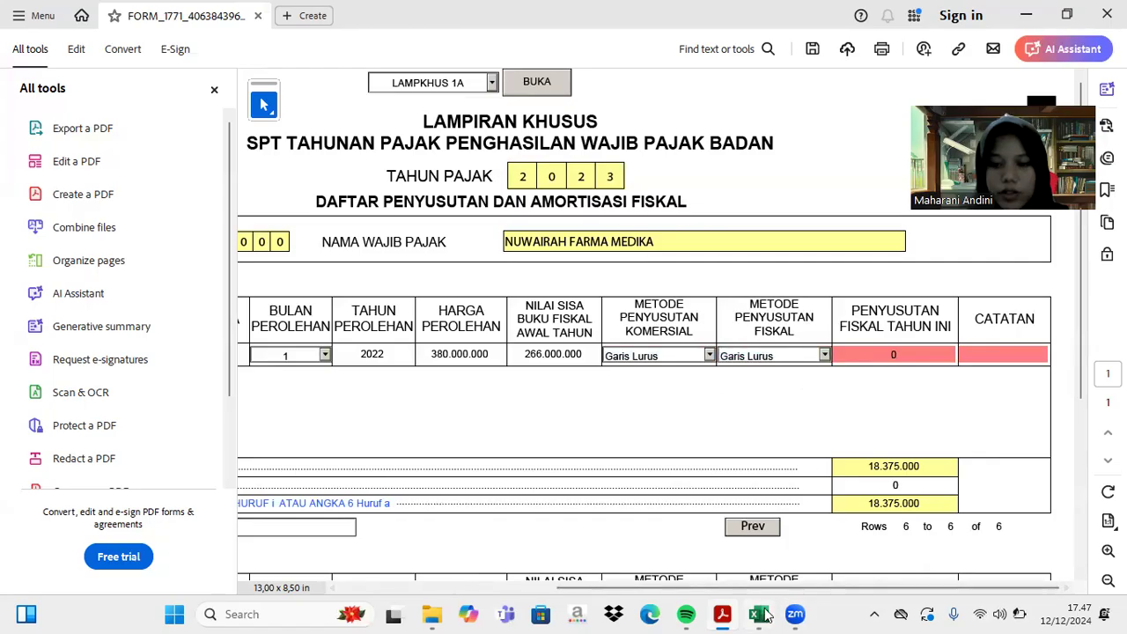
- Enter 66.500.000 fiscal depreciation and a dash note for Innova, raising totals to 84.875.000
{"action": "left_click", "coordinate": [759, 614]}
{"action": "scroll", "coordinate": [754, 493], "scroll_direction": "down", "scroll_amount": 10}
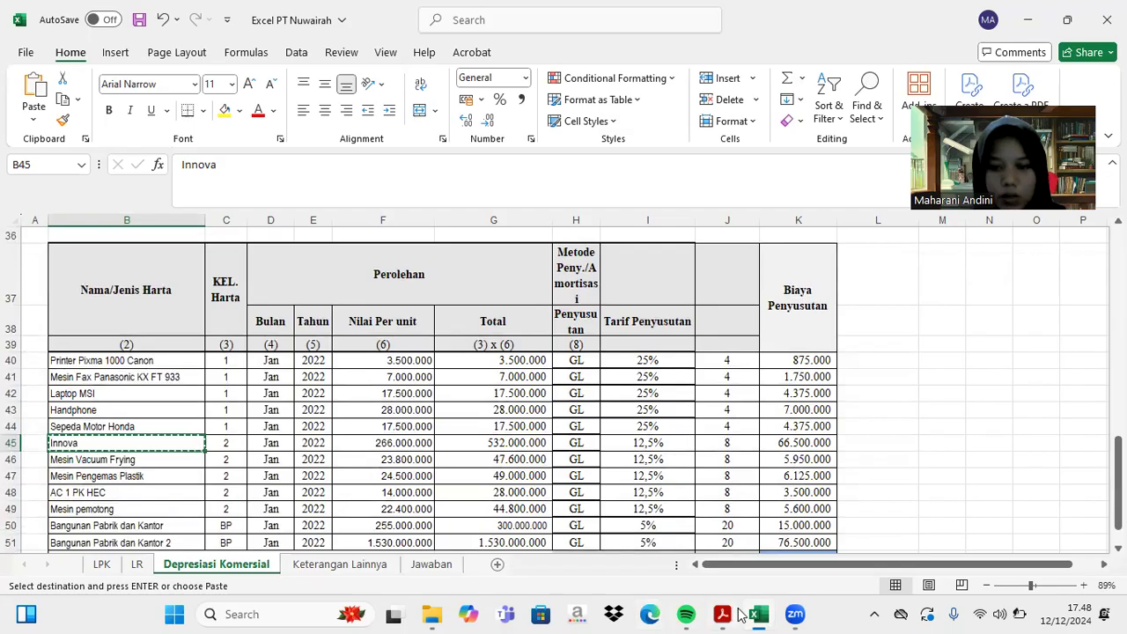
{"action": "left_click", "coordinate": [722, 613]}
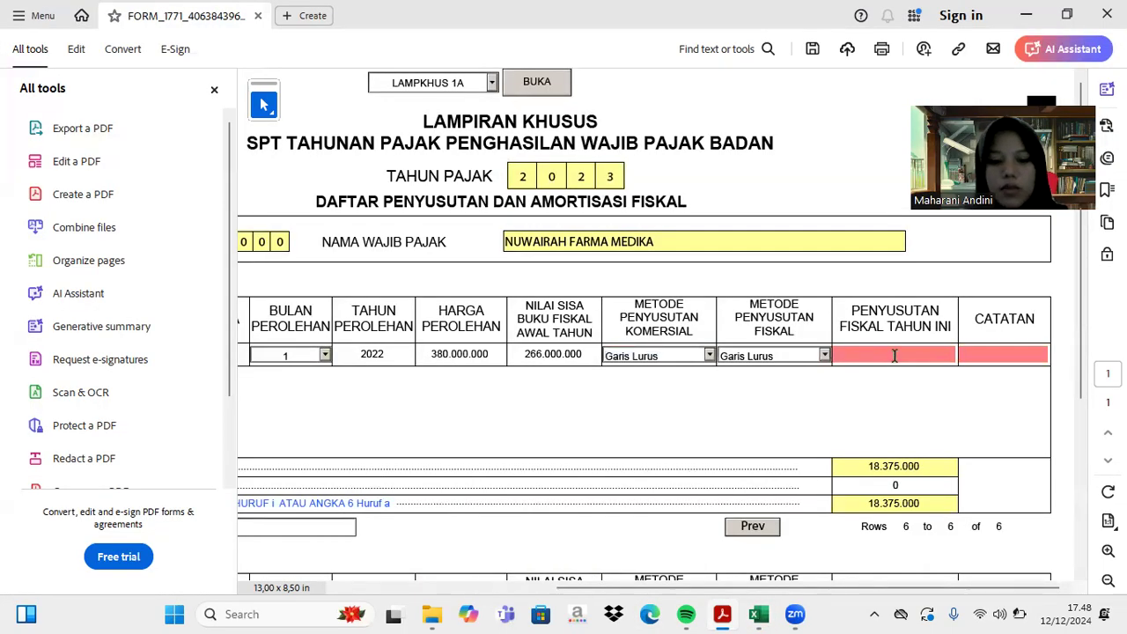
{"action": "left_click", "coordinate": [894, 355]}
{"action": "type", "text": "66.500.00"}
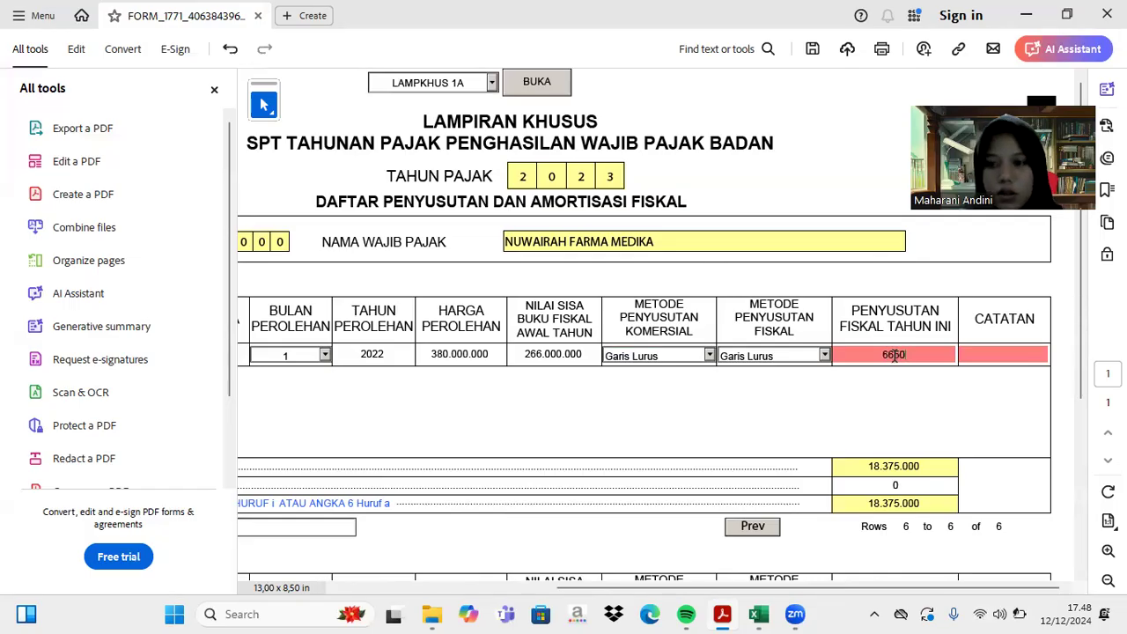
{"action": "type", "text": "0000"}
{"action": "key", "text": "Return"}
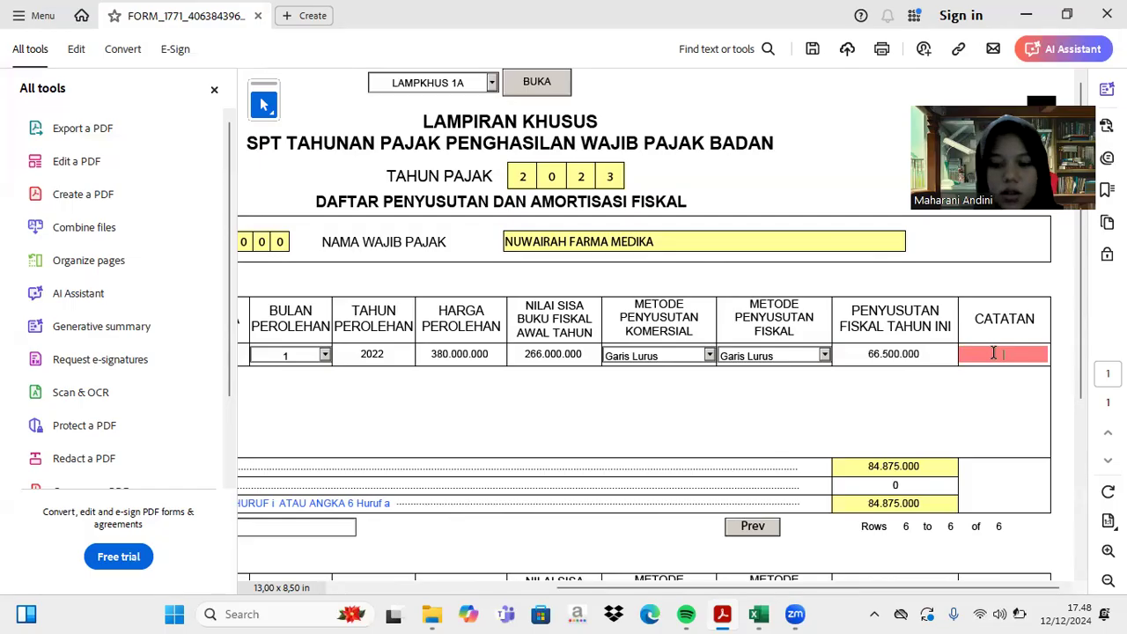
{"action": "key", "text": "Return"}
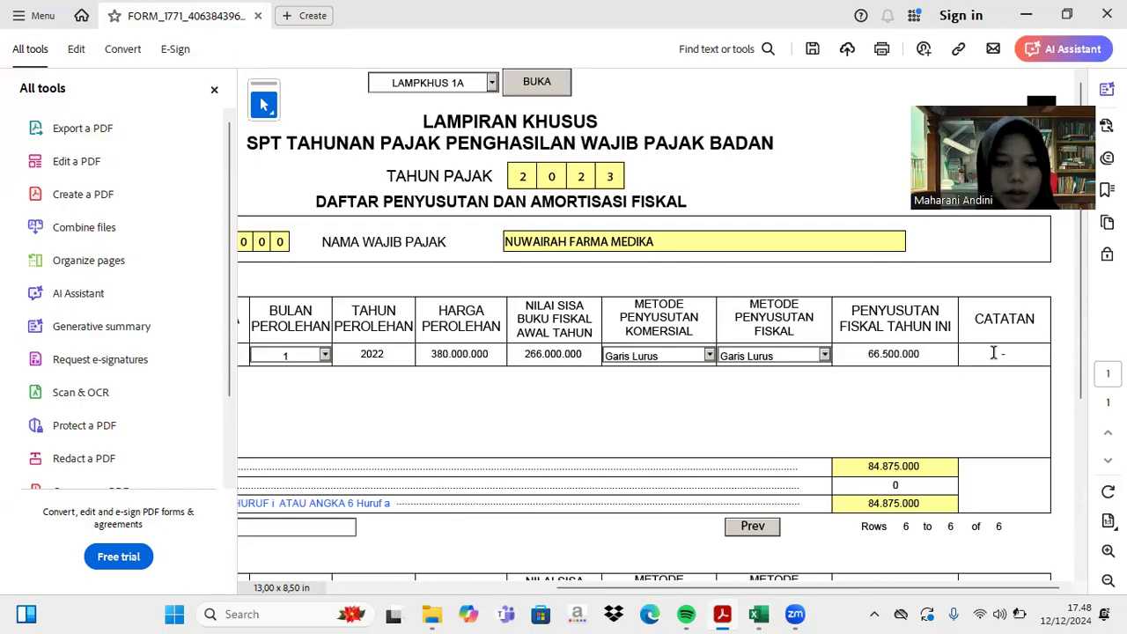
{"action": "scroll", "coordinate": [836, 342], "scroll_direction": "left", "scroll_amount": 5}
- Add row 7 and copy the Mesin Vacuum Frying asset name from Excel
{"action": "left_click", "coordinate": [350, 529]}
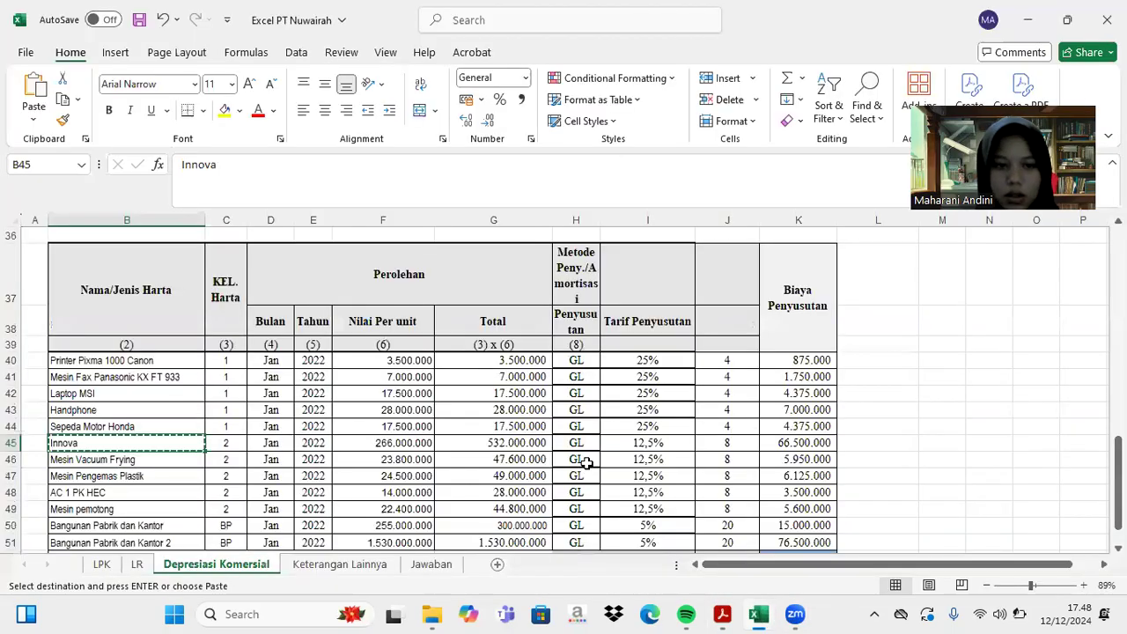
{"action": "left_click", "coordinate": [759, 614]}
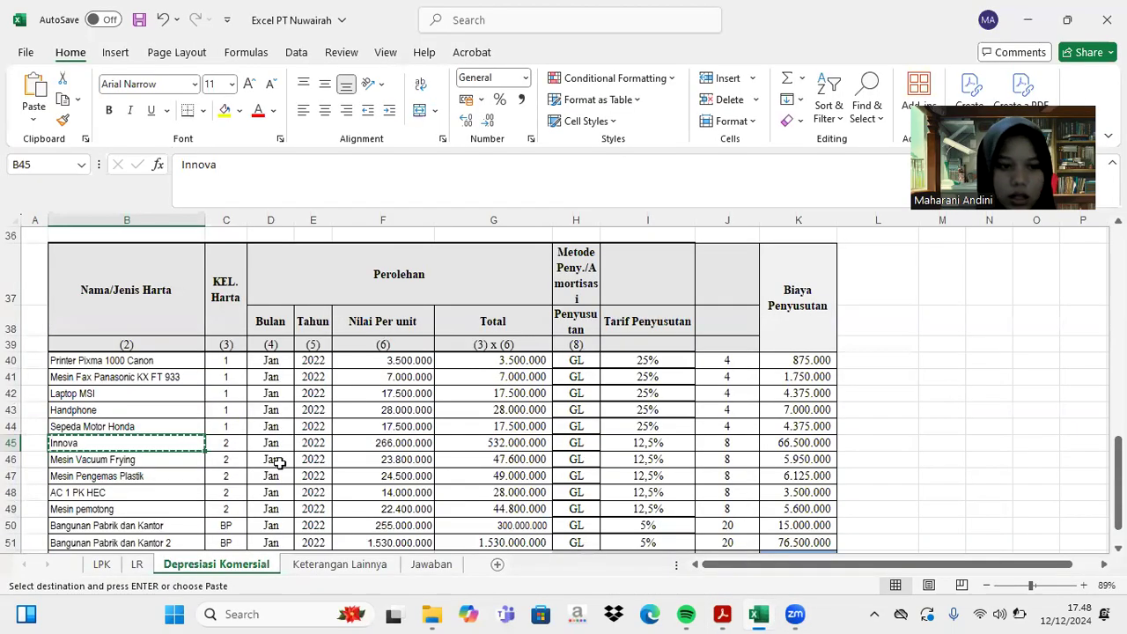
{"action": "left_click", "coordinate": [142, 459]}
{"action": "key", "text": "ctrl+c"}
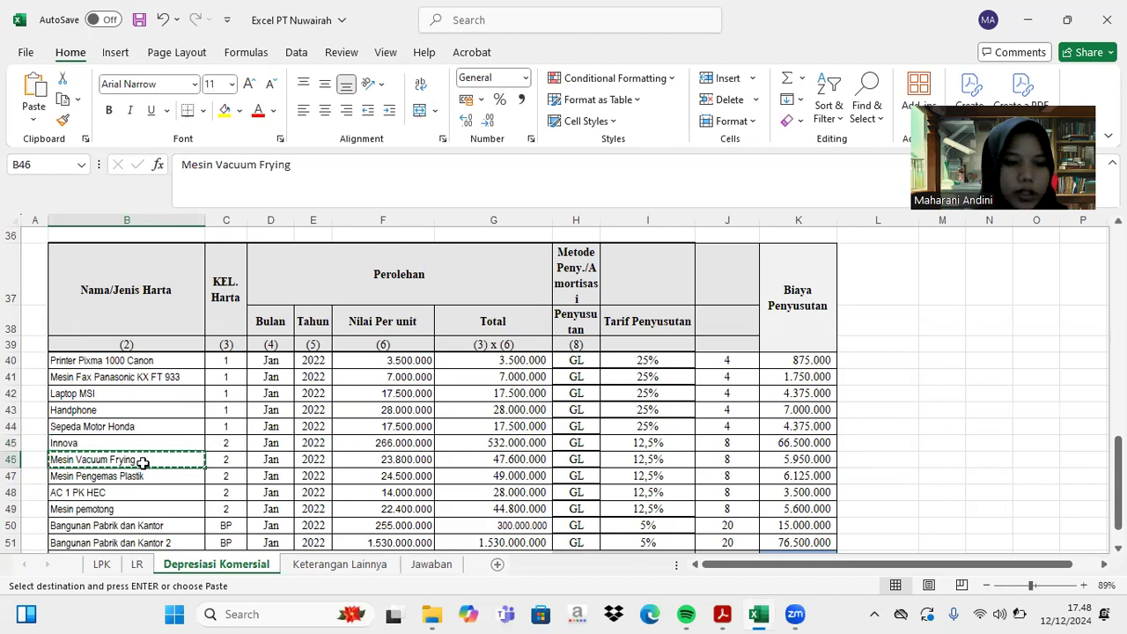
{"action": "left_click", "coordinate": [720, 614]}
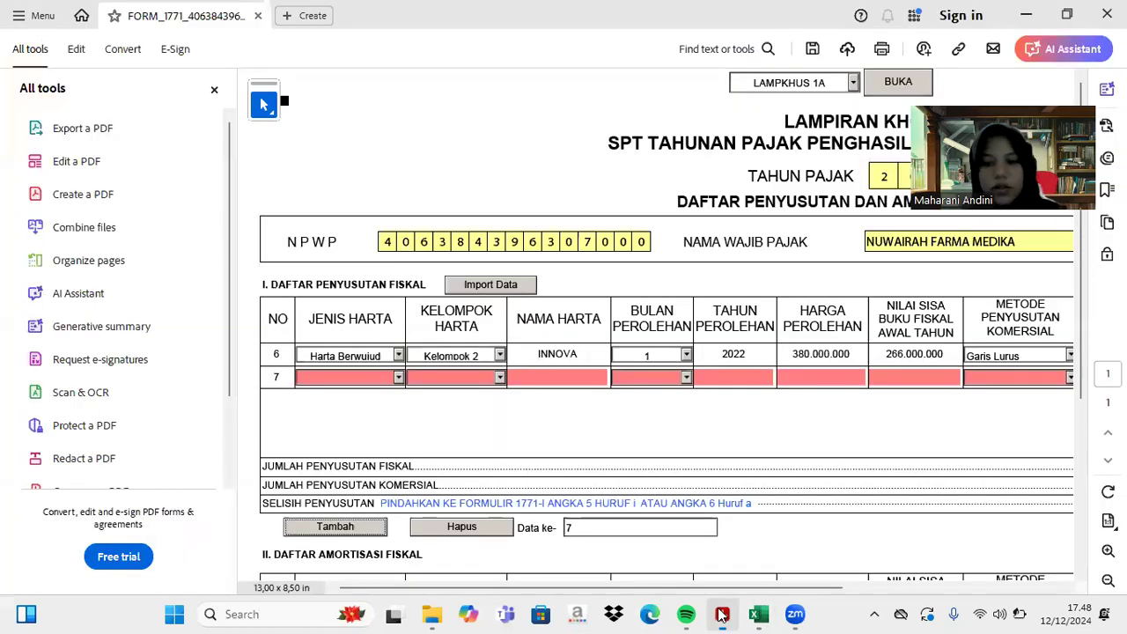
- Fill row 7 as Harta Berwujud, Kelompok 2, Mesin Vacuum Frying, acquired month 1 of 2022
{"action": "left_click", "coordinate": [398, 379]}
{"action": "left_click", "coordinate": [384, 392]}
{"action": "left_click", "coordinate": [500, 378]}
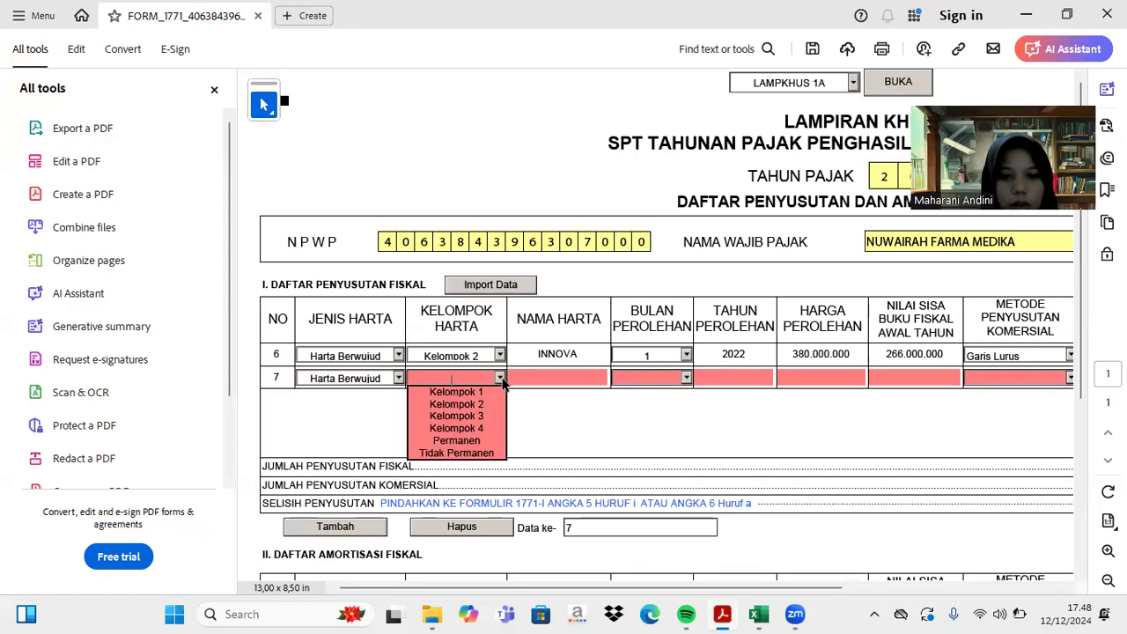
{"action": "left_click", "coordinate": [487, 404]}
{"action": "left_click", "coordinate": [554, 383]}
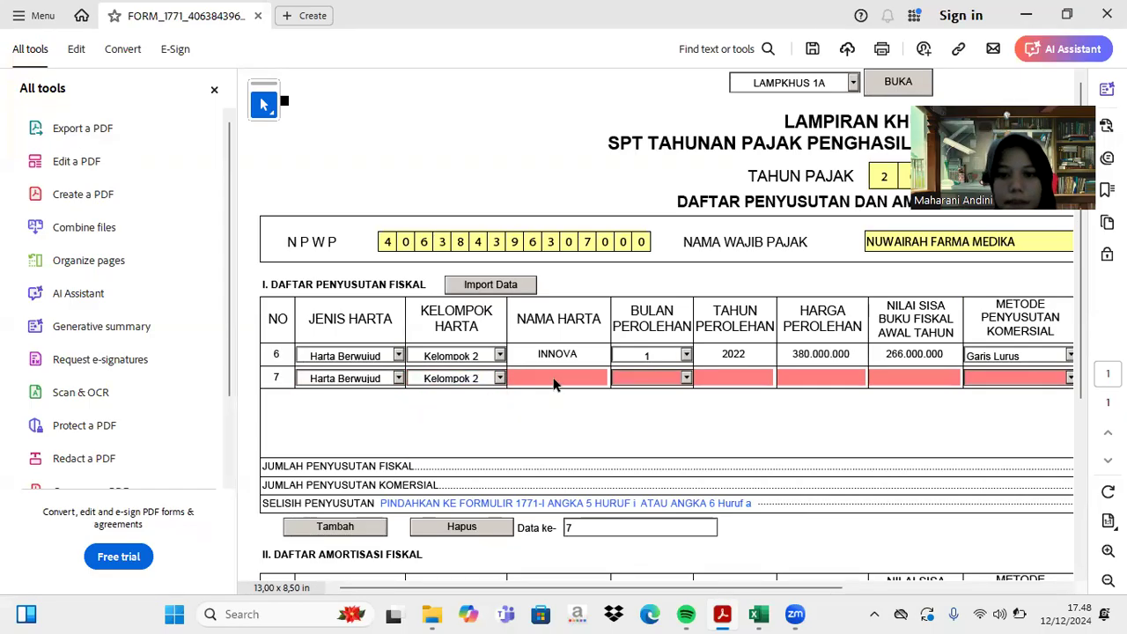
{"action": "key", "text": "ctrl+v"}
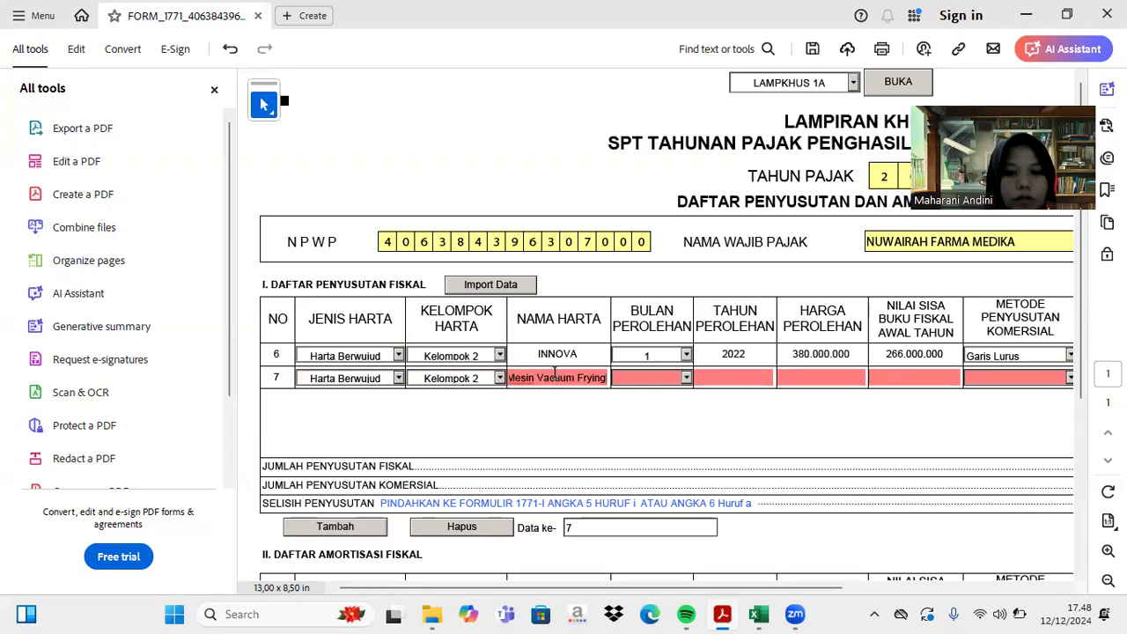
{"action": "left_click", "coordinate": [685, 379]}
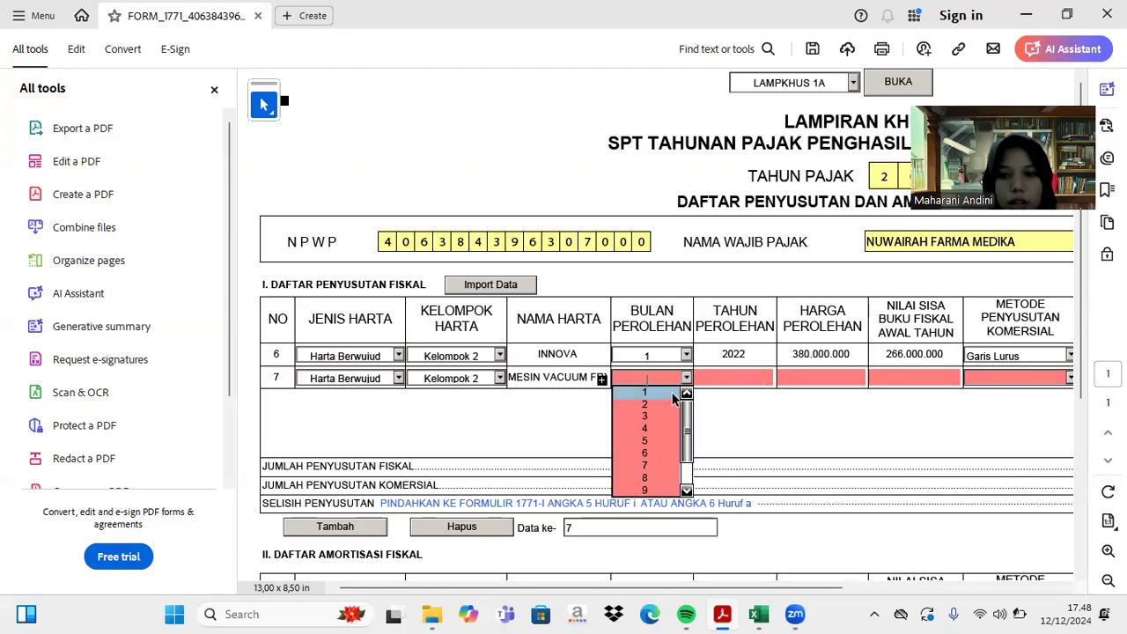
{"action": "left_click", "coordinate": [652, 393]}
{"action": "type", "text": "2022"}
{"action": "key", "text": "Tab"}
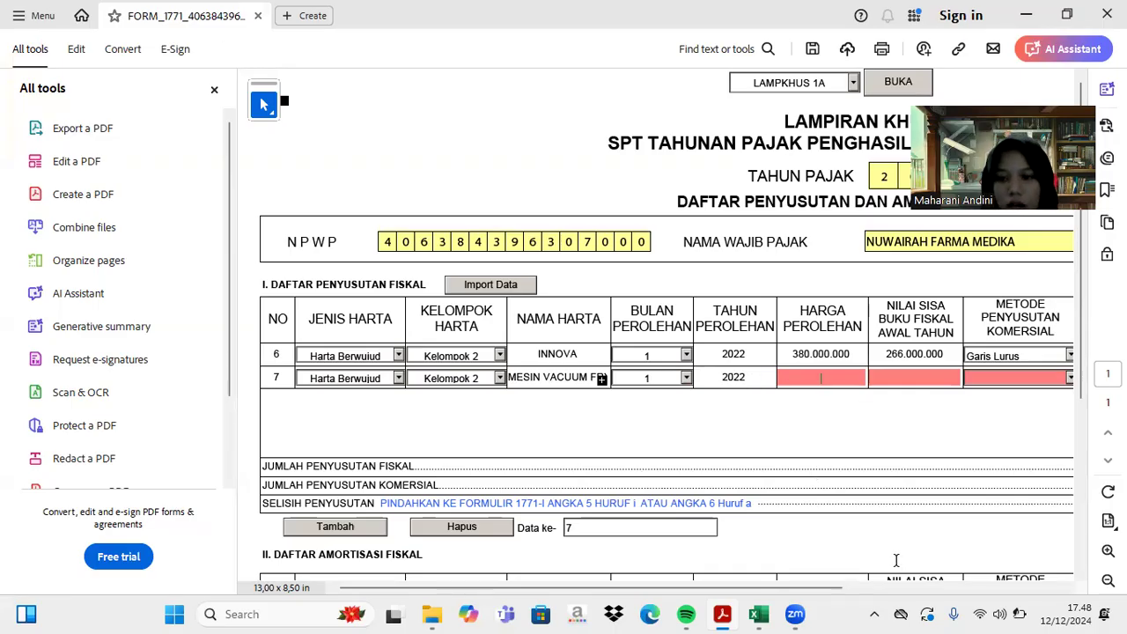
{"action": "left_click", "coordinate": [759, 614]}
{"action": "scroll", "coordinate": [491, 435], "scroll_direction": "up", "scroll_amount": 9}
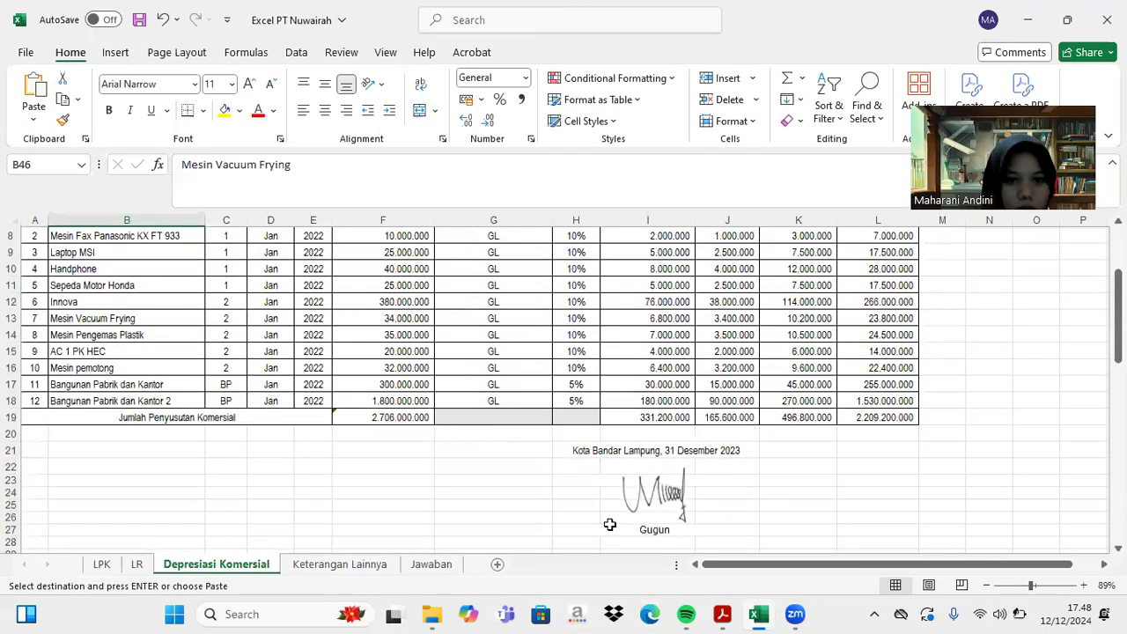
- Type 34.000.000 in HARGA PEROLEHAN and 23.800.000 in NILAI SISA BUKU FISKAL for Mesin Vacuum Frying
{"action": "left_click", "coordinate": [723, 613]}
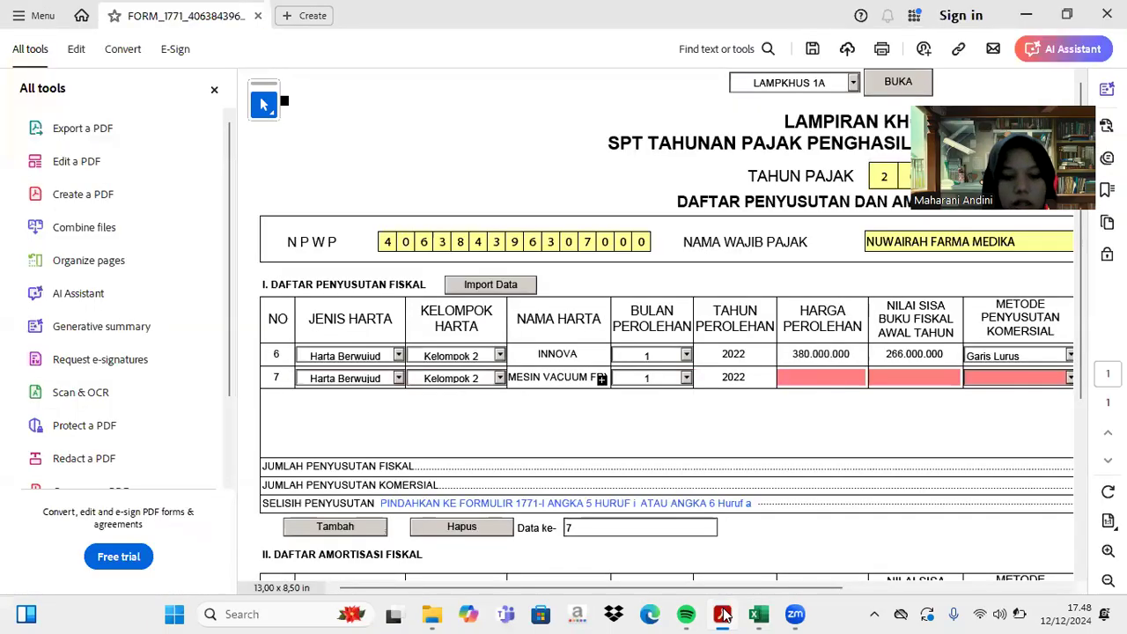
{"action": "type", "text": "34000000"}
{"action": "key", "text": "Tab"}
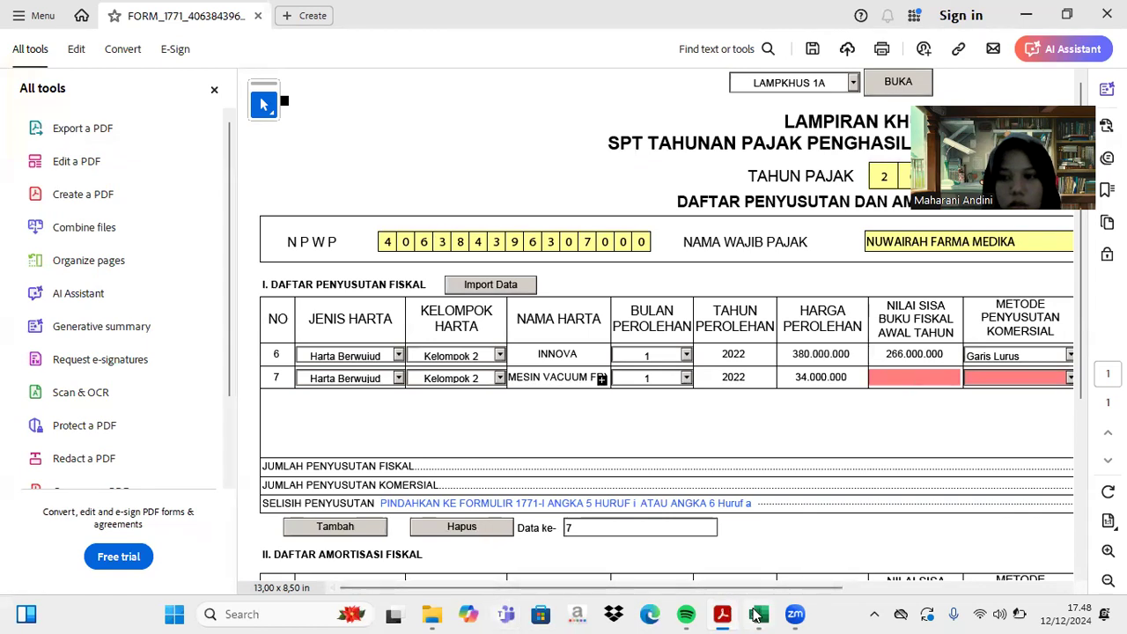
{"action": "mouse_move", "coordinate": [759, 614]}
{"action": "left_click", "coordinate": [762, 474]}
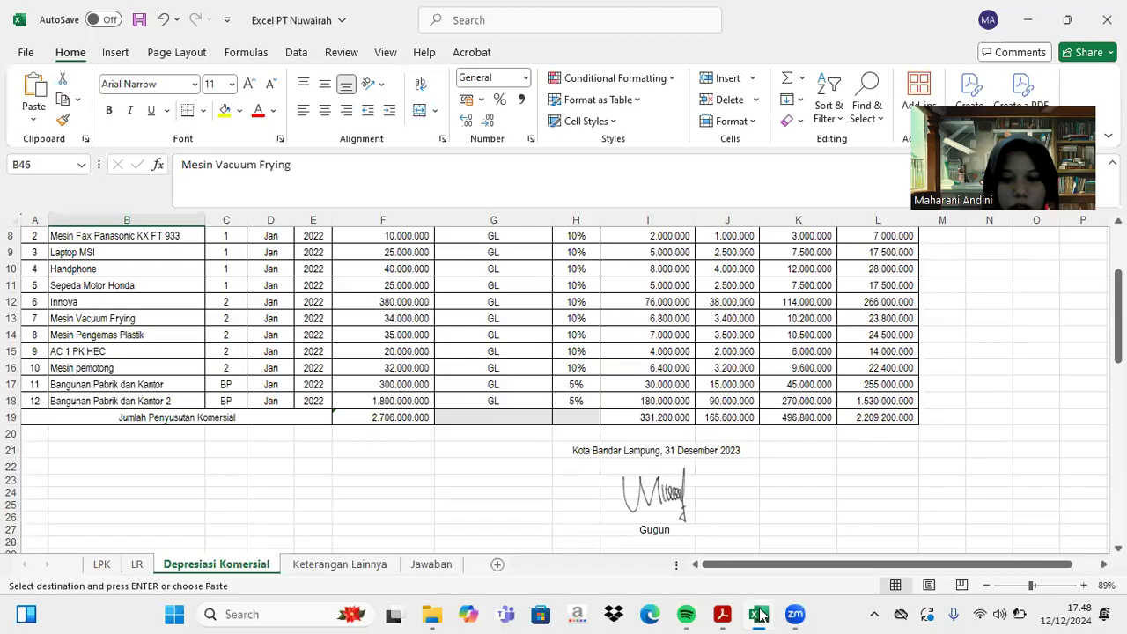
{"action": "left_click", "coordinate": [721, 613]}
{"action": "type", "text": "23800000"}
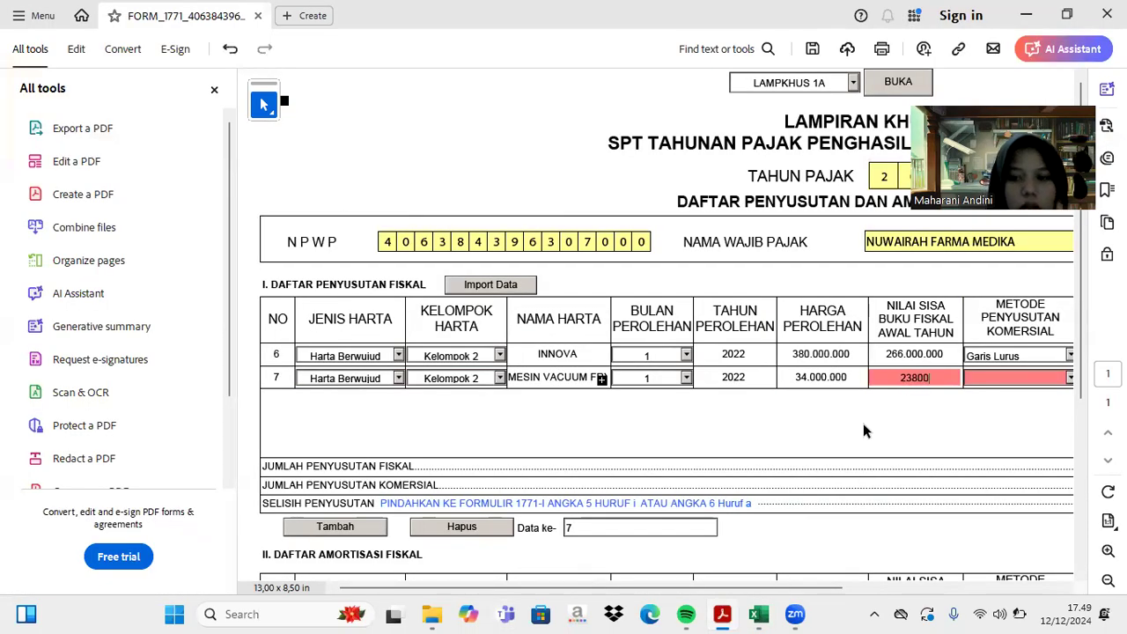
{"action": "key", "text": "Tab"}
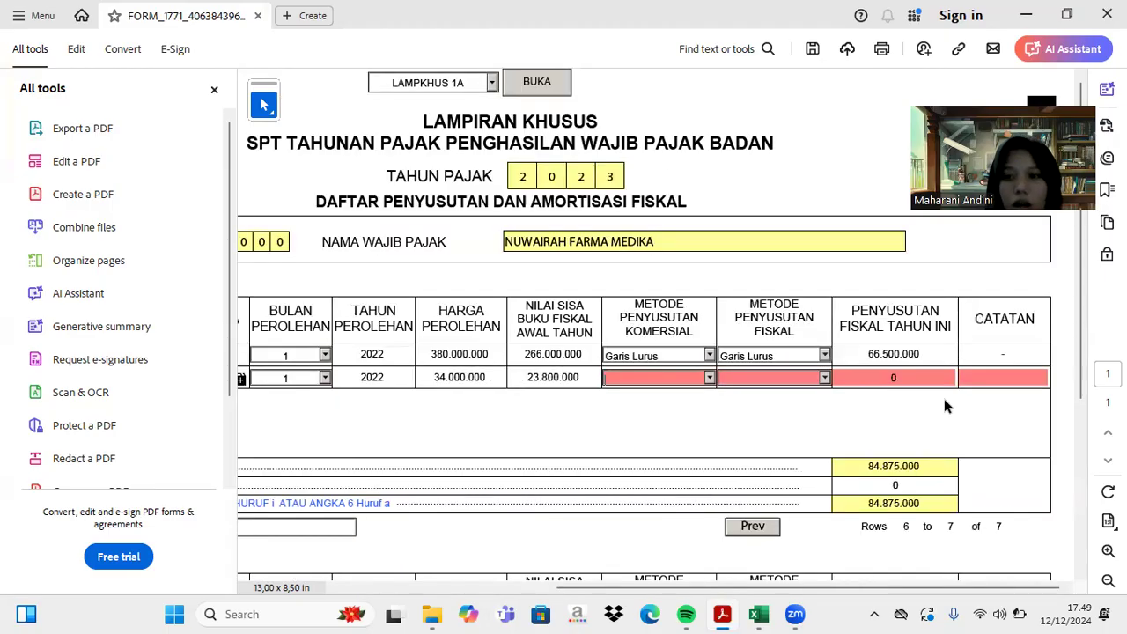
- Set row 7's commercial and fiscal depreciation methods to Garis Lurus
{"action": "left_click", "coordinate": [709, 377]}
{"action": "left_click", "coordinate": [698, 392]}
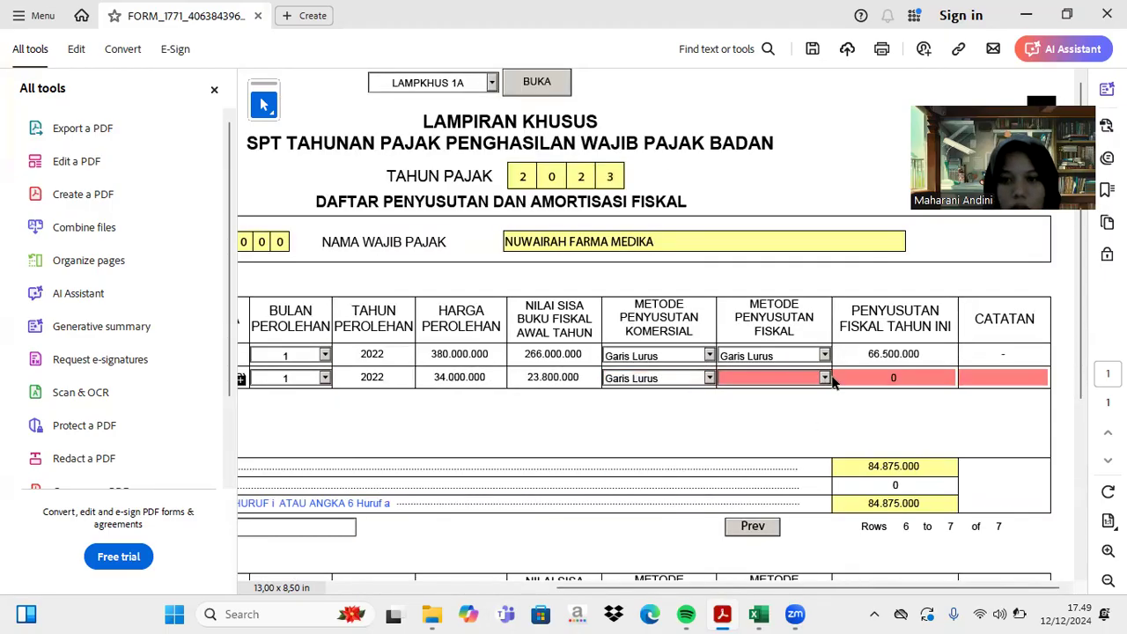
{"action": "left_click", "coordinate": [825, 379]}
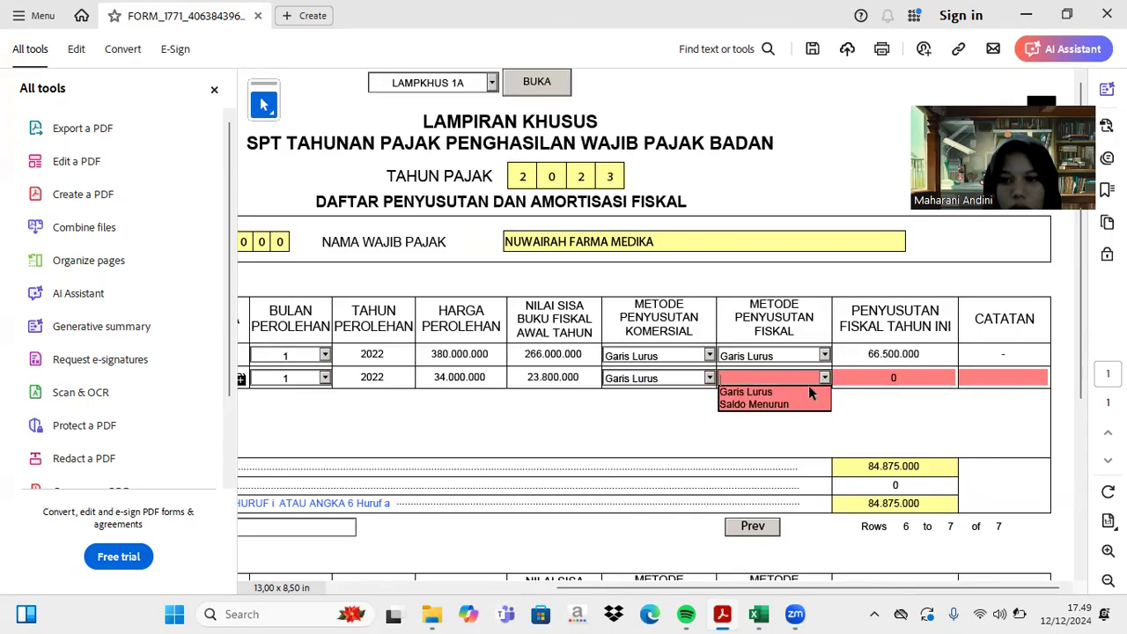
{"action": "left_click", "coordinate": [768, 391]}
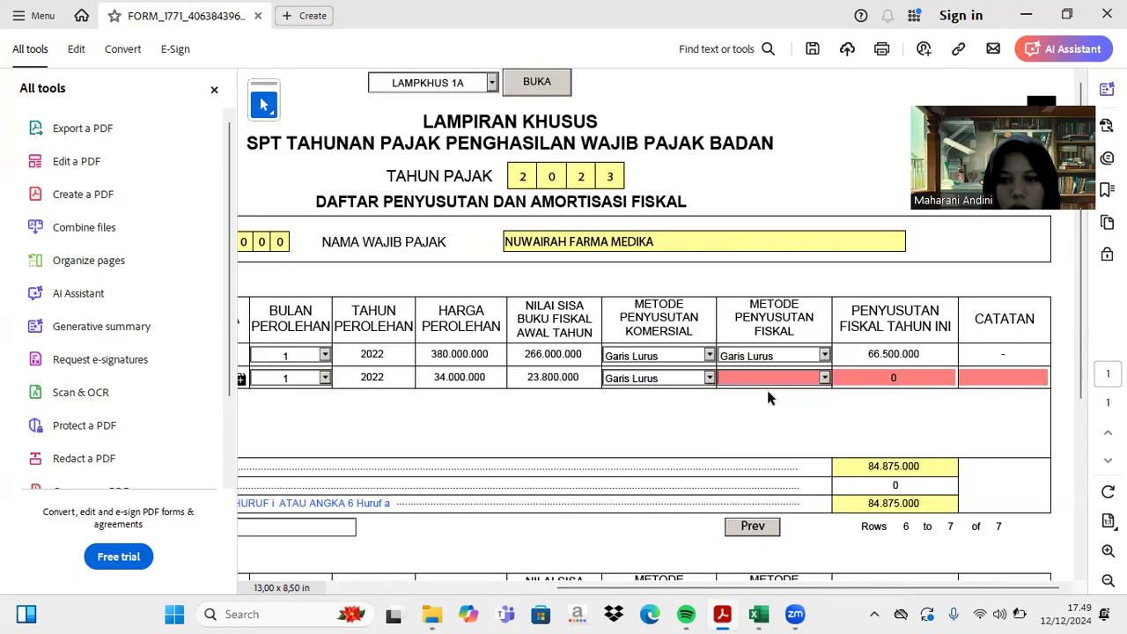
{"action": "left_click", "coordinate": [823, 378]}
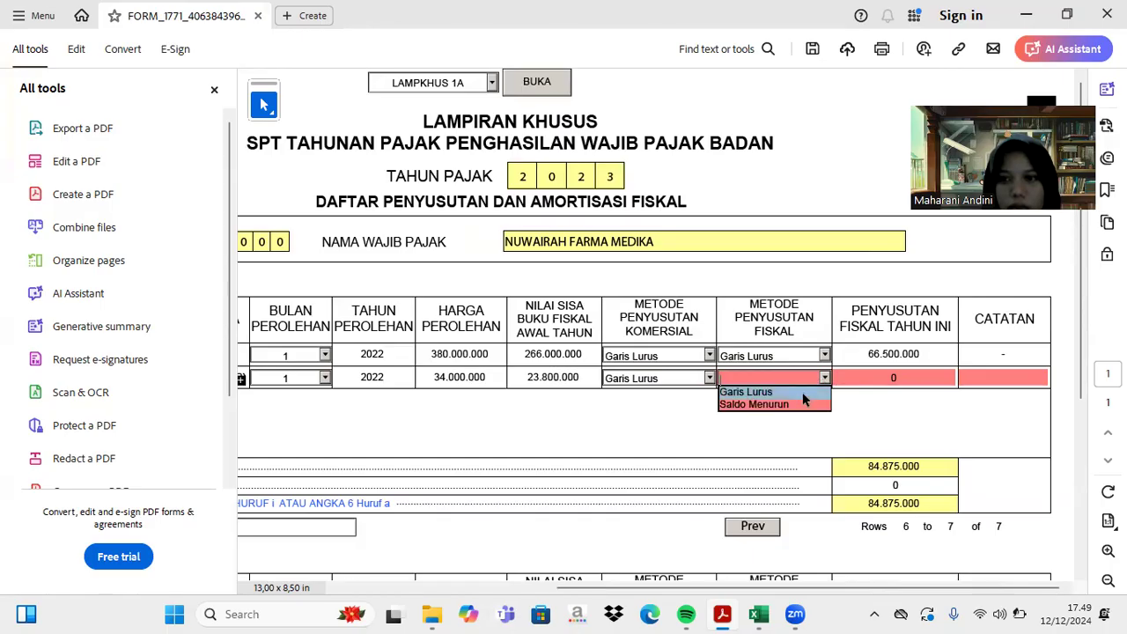
{"action": "left_click", "coordinate": [798, 394]}
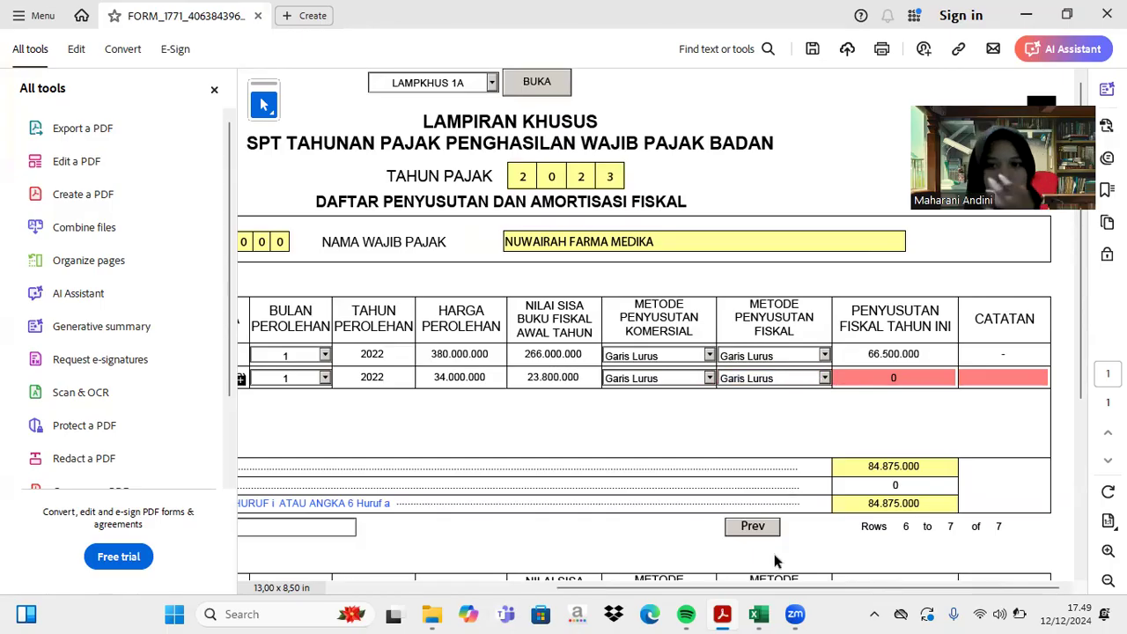
- Enter 5.950.000 fiscal depreciation and a dash note for row 7, raising totals to 90.825.000
{"action": "left_click", "coordinate": [758, 613]}
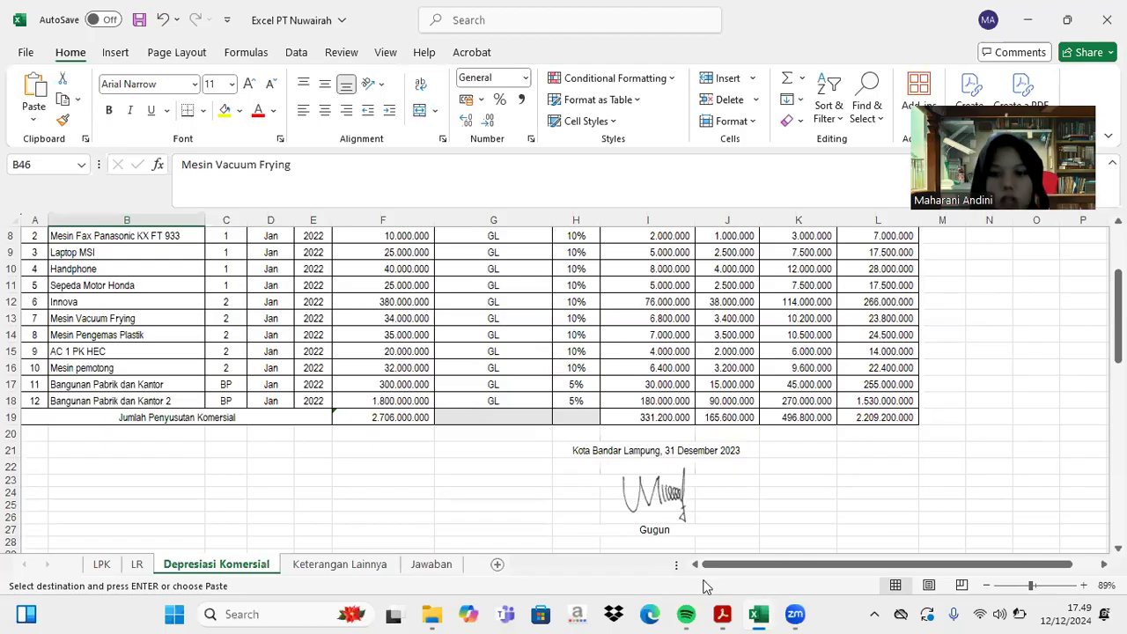
{"action": "mouse_move", "coordinate": [719, 613]}
{"action": "left_click", "coordinate": [727, 614]}
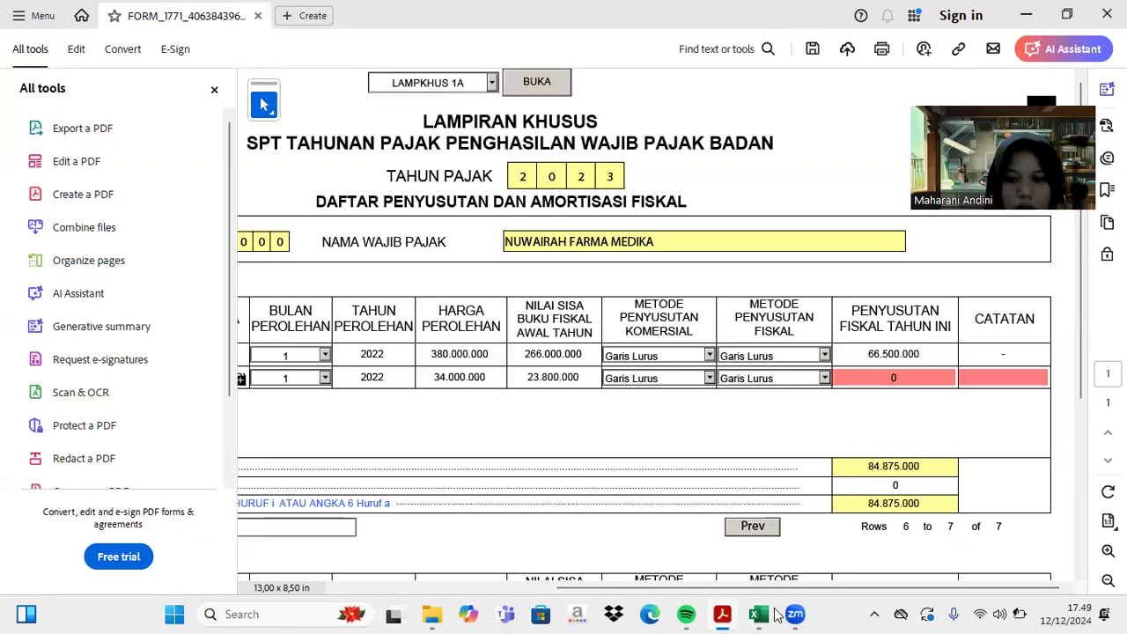
{"action": "left_click", "coordinate": [755, 614]}
{"action": "scroll", "coordinate": [760, 455], "scroll_direction": "down", "scroll_amount": 10}
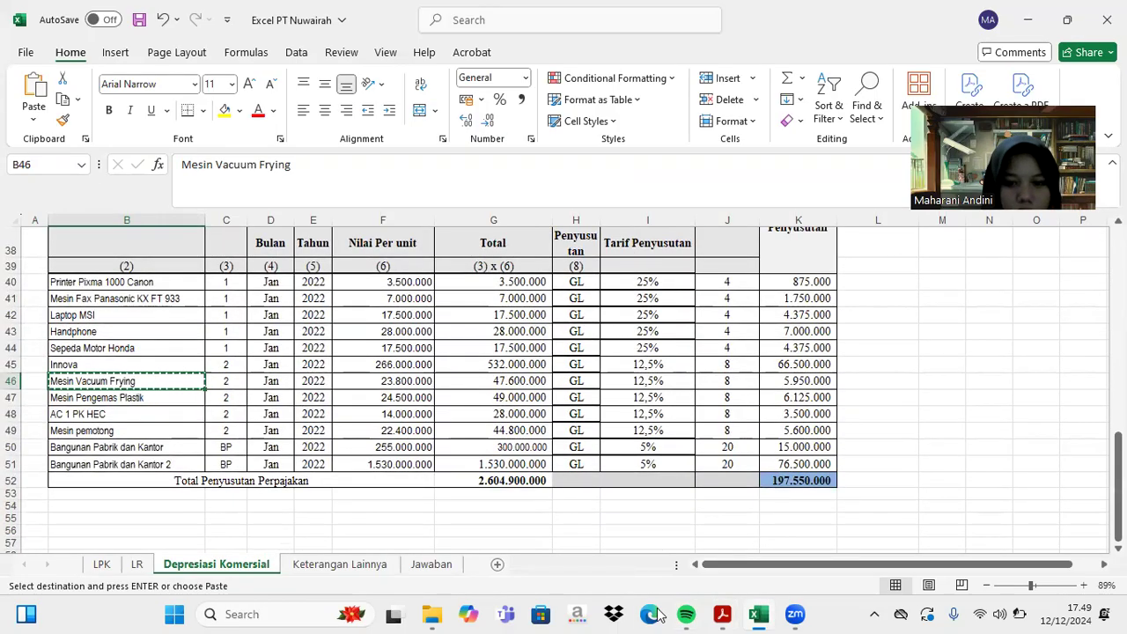
{"action": "left_click", "coordinate": [721, 614]}
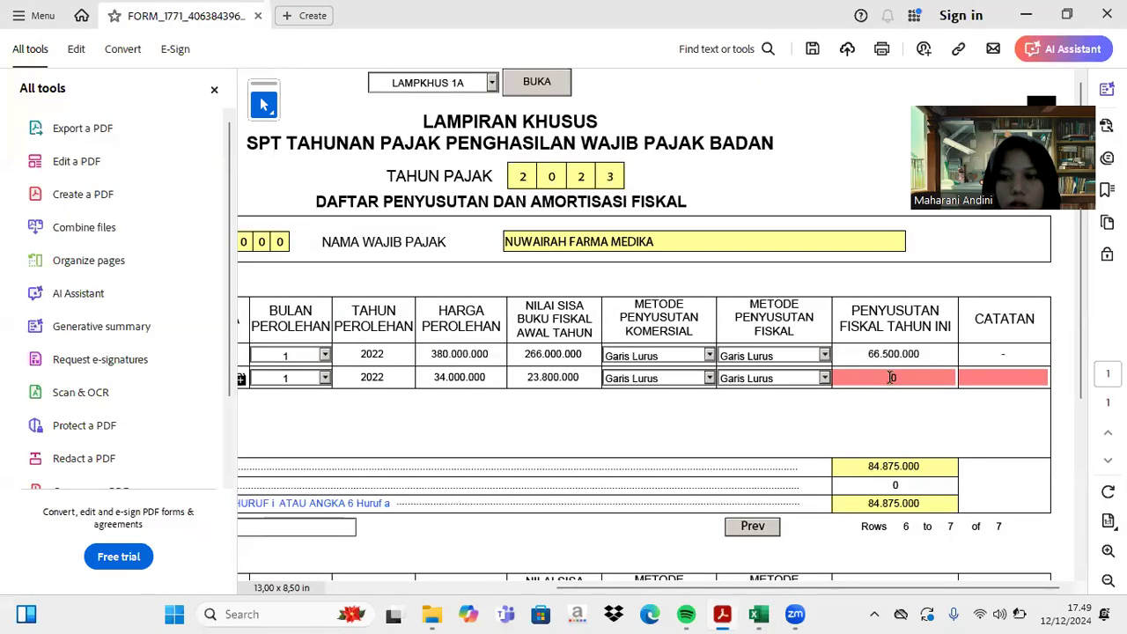
{"action": "left_click", "coordinate": [891, 376]}
{"action": "type", "text": "5."}
{"action": "type", "text": "950.000"}
{"action": "key", "text": "Return"}
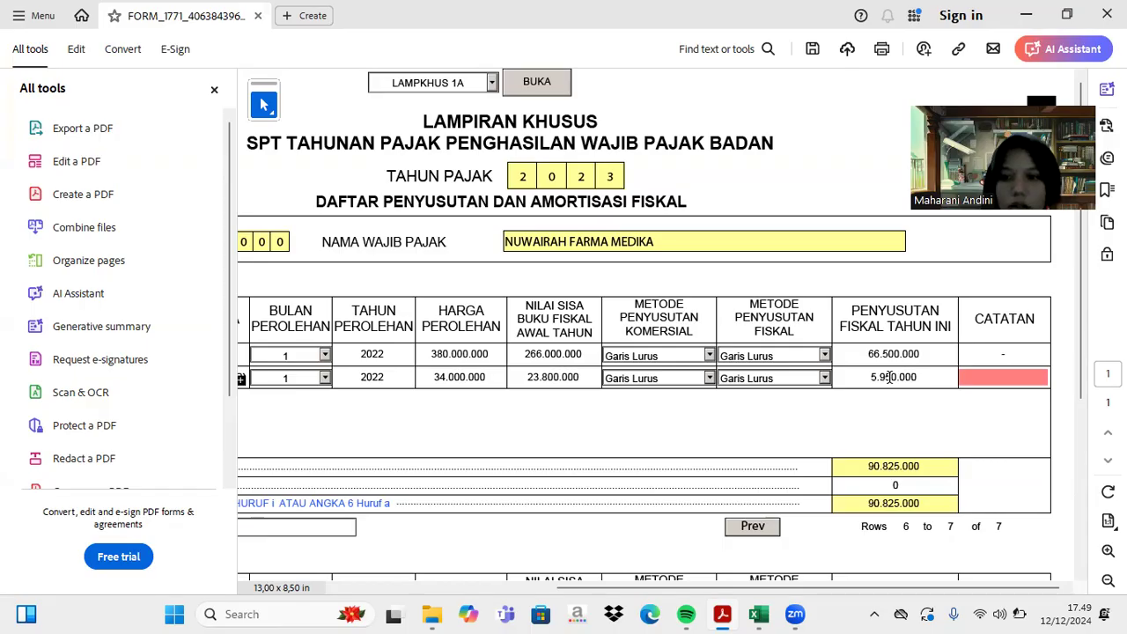
{"action": "left_click", "coordinate": [980, 373]}
{"action": "type", "text": "-"}
{"action": "key", "text": "Return"}
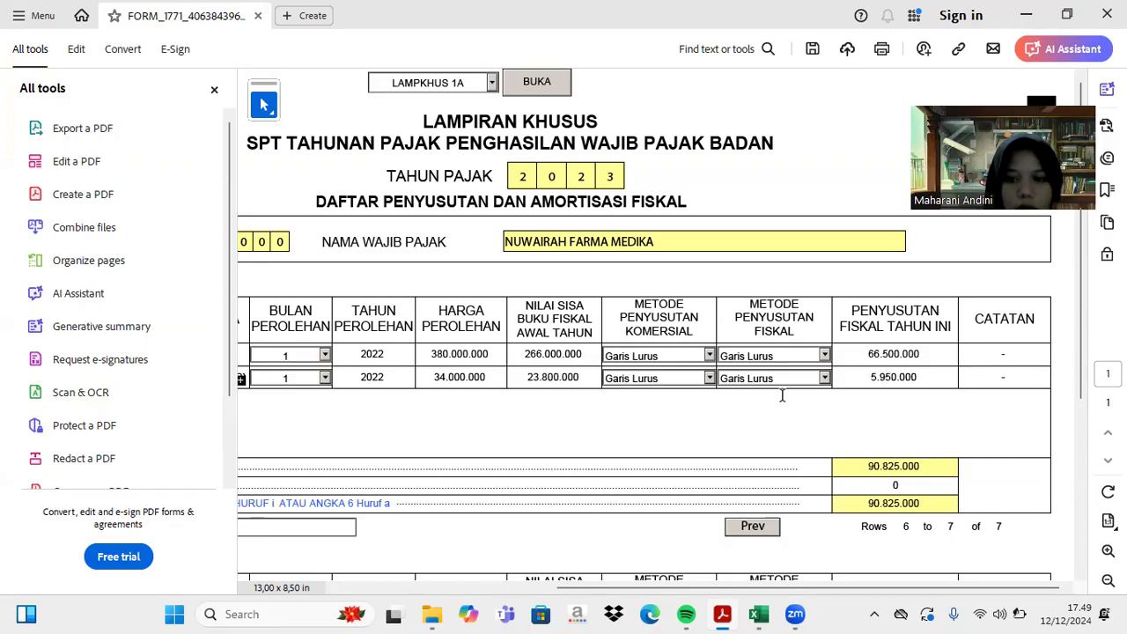
{"action": "scroll", "coordinate": [781, 395], "scroll_direction": "left", "scroll_amount": 5}
- Add row 8 with asset type Harta Berwujud and group Kelompok 2
{"action": "left_click", "coordinate": [359, 528]}
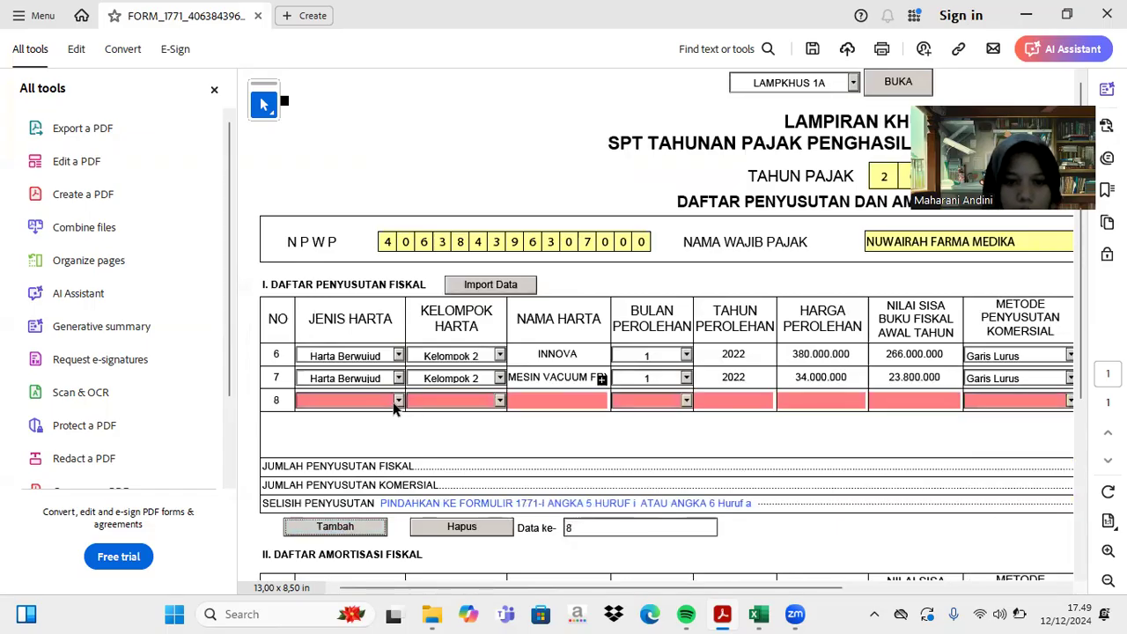
{"action": "left_click", "coordinate": [398, 401]}
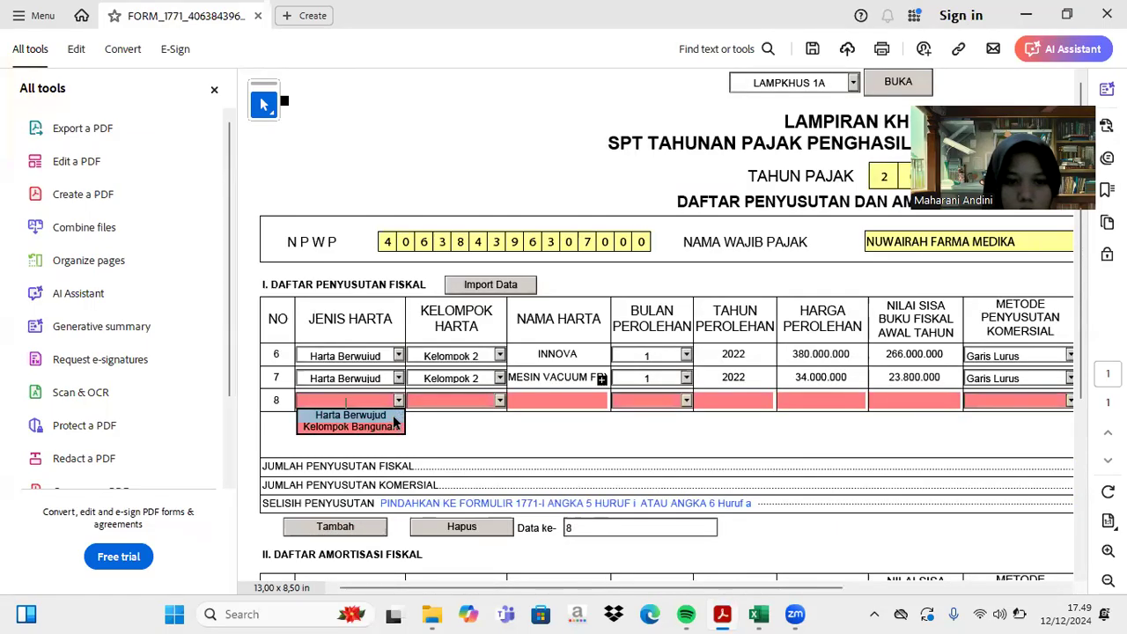
{"action": "left_click", "coordinate": [393, 417]}
{"action": "left_click", "coordinate": [500, 400]}
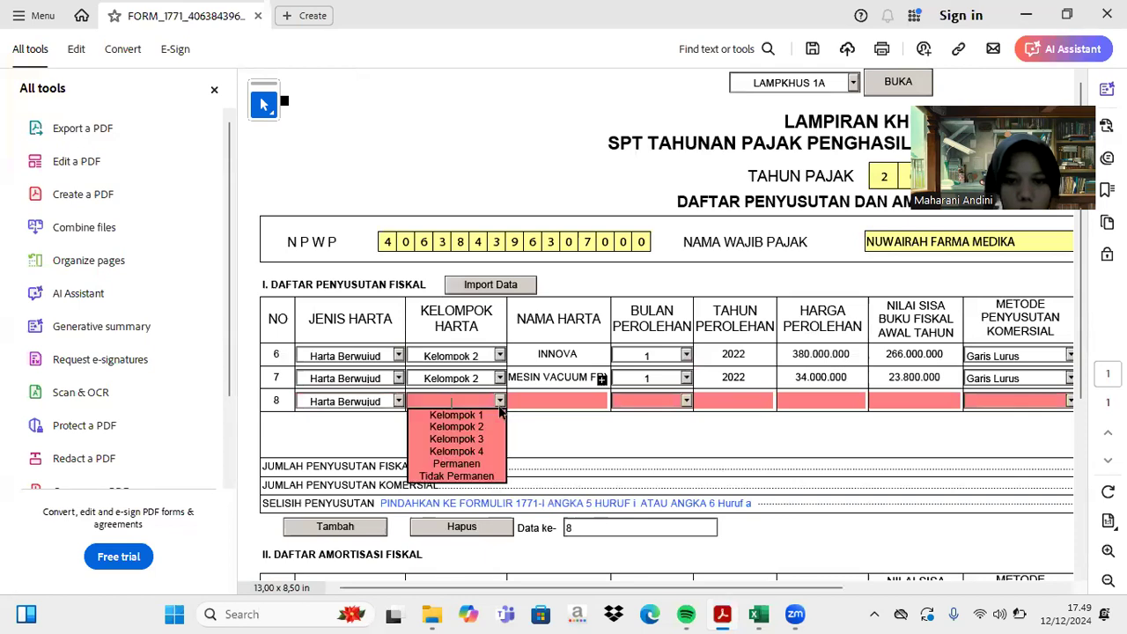
{"action": "left_click", "coordinate": [489, 427]}
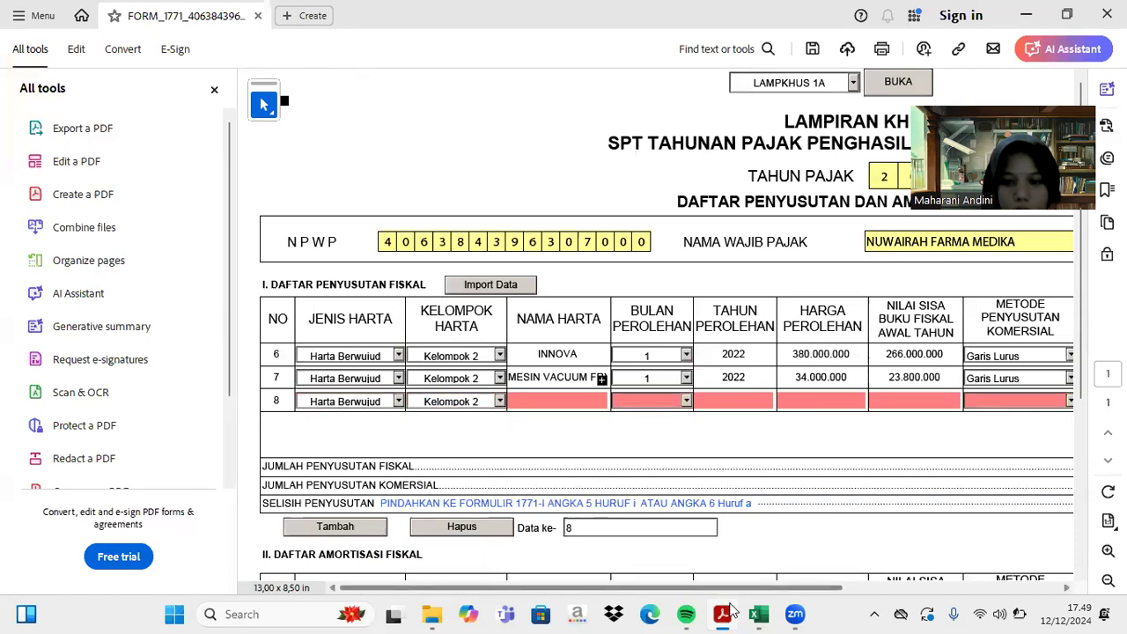
- Copy 'Mesin Pengemas Plastik' from the Excel sheet into row 8's asset name
{"action": "left_click", "coordinate": [755, 613]}
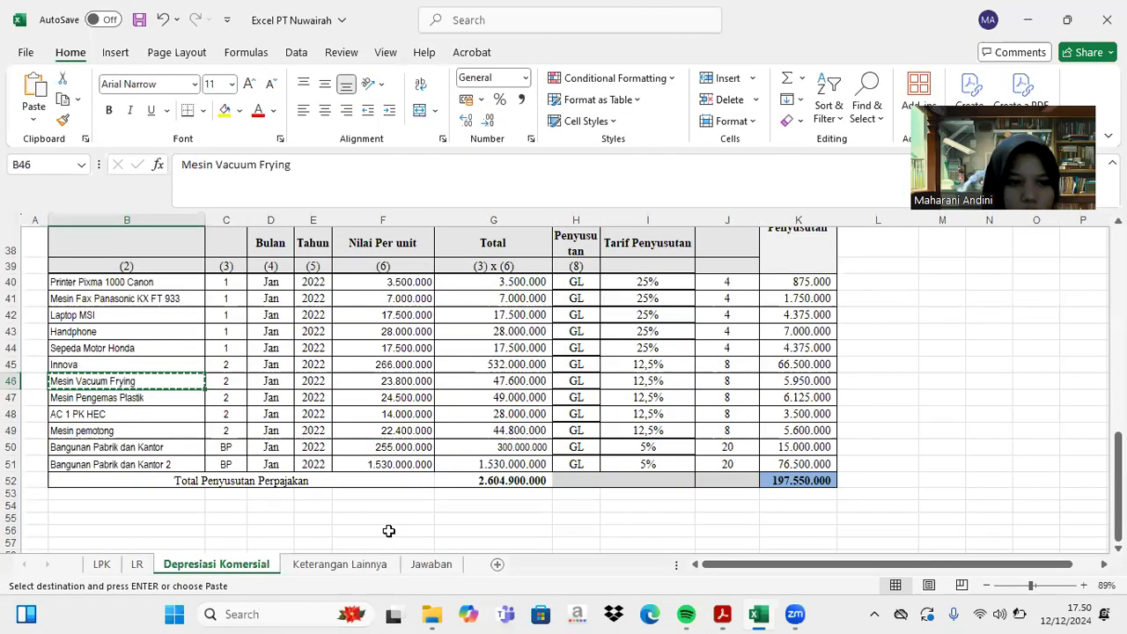
{"action": "left_click", "coordinate": [87, 397]}
{"action": "key", "text": "ctrl+c"}
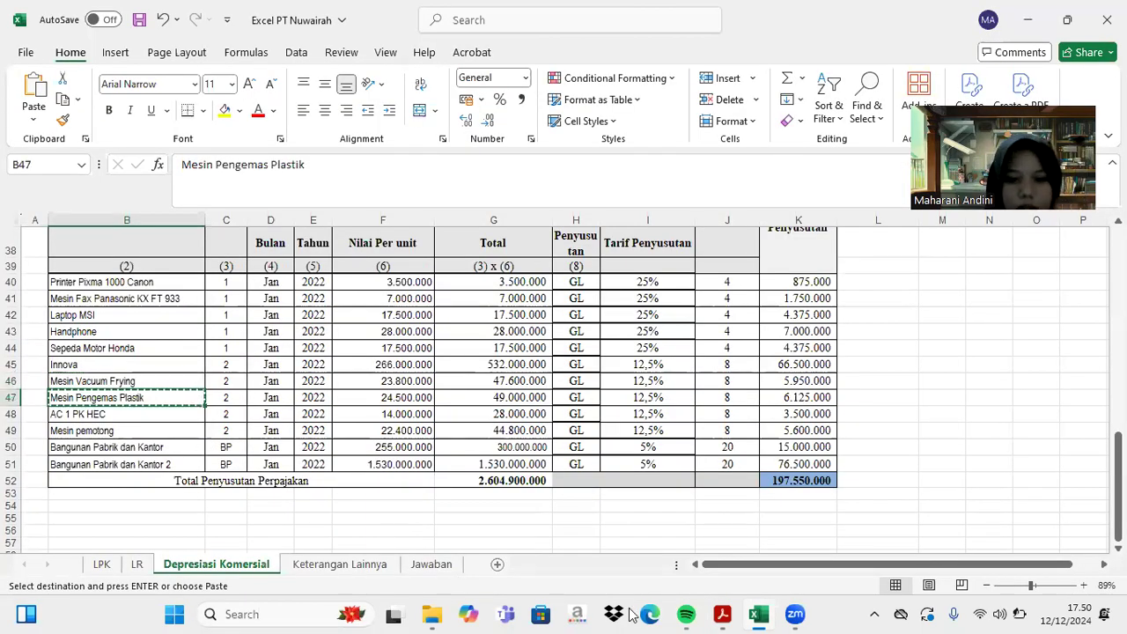
{"action": "left_click", "coordinate": [713, 613]}
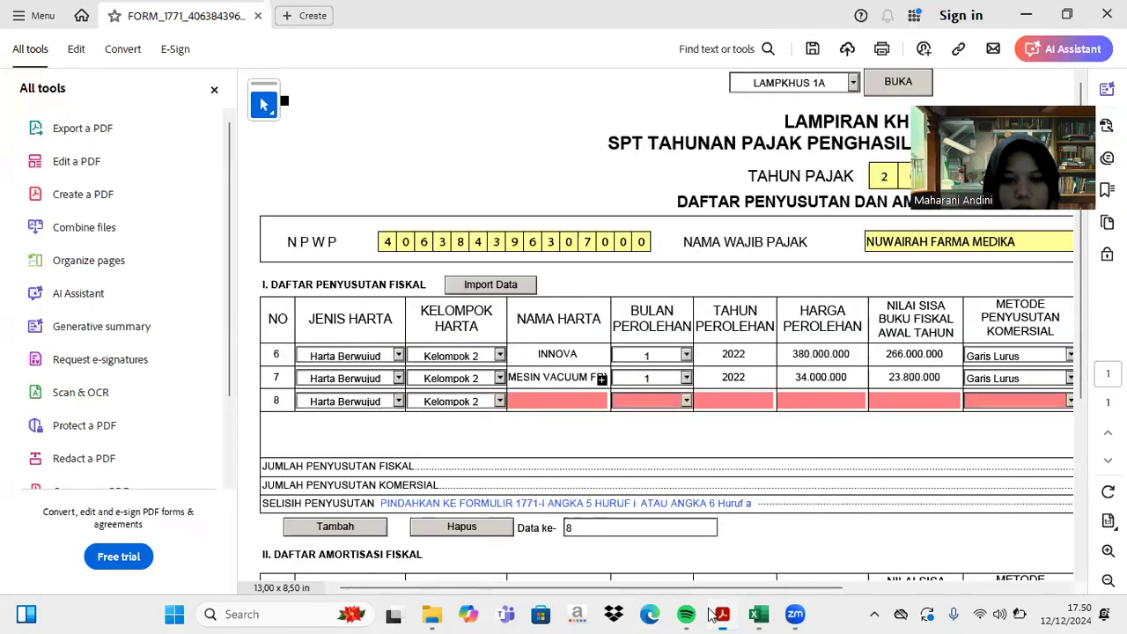
{"action": "left_click", "coordinate": [557, 404]}
{"action": "key", "text": "ctrl+v"}
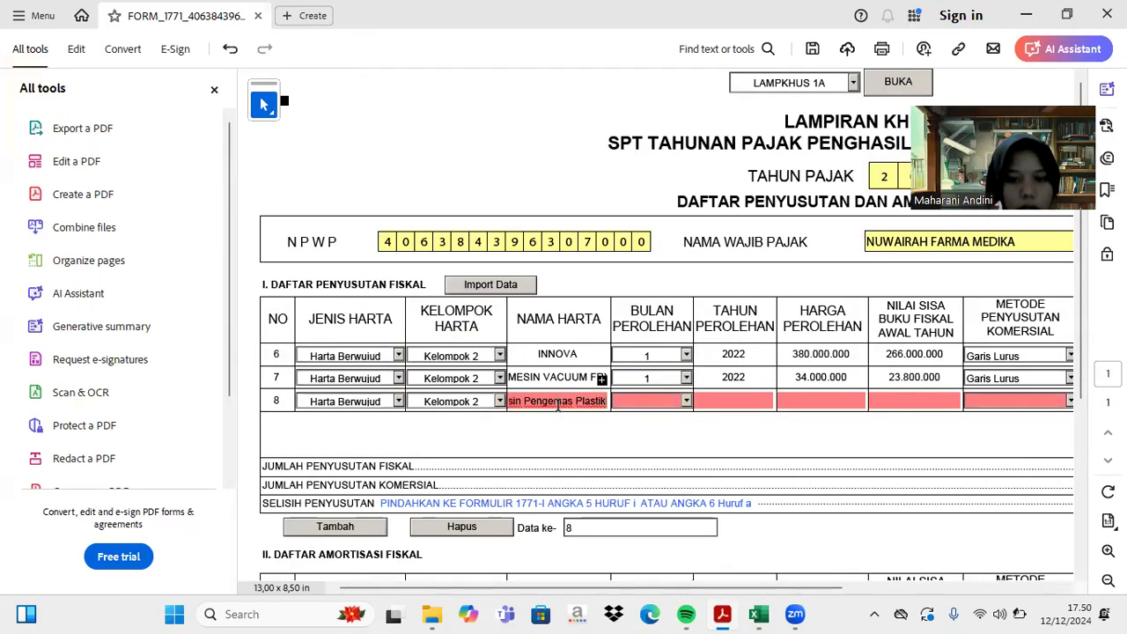
- Set row 8's acquisition date to month 1 of 2022
{"action": "left_click", "coordinate": [687, 401]}
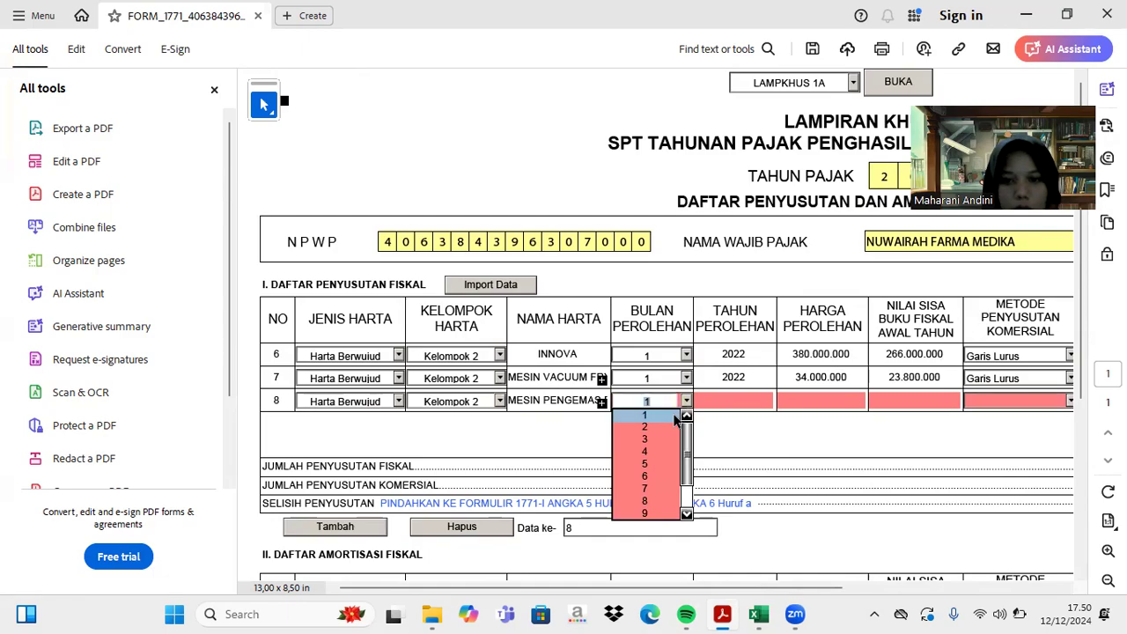
{"action": "left_click", "coordinate": [679, 419]}
{"action": "left_click", "coordinate": [722, 401]}
{"action": "type", "text": "2022"}
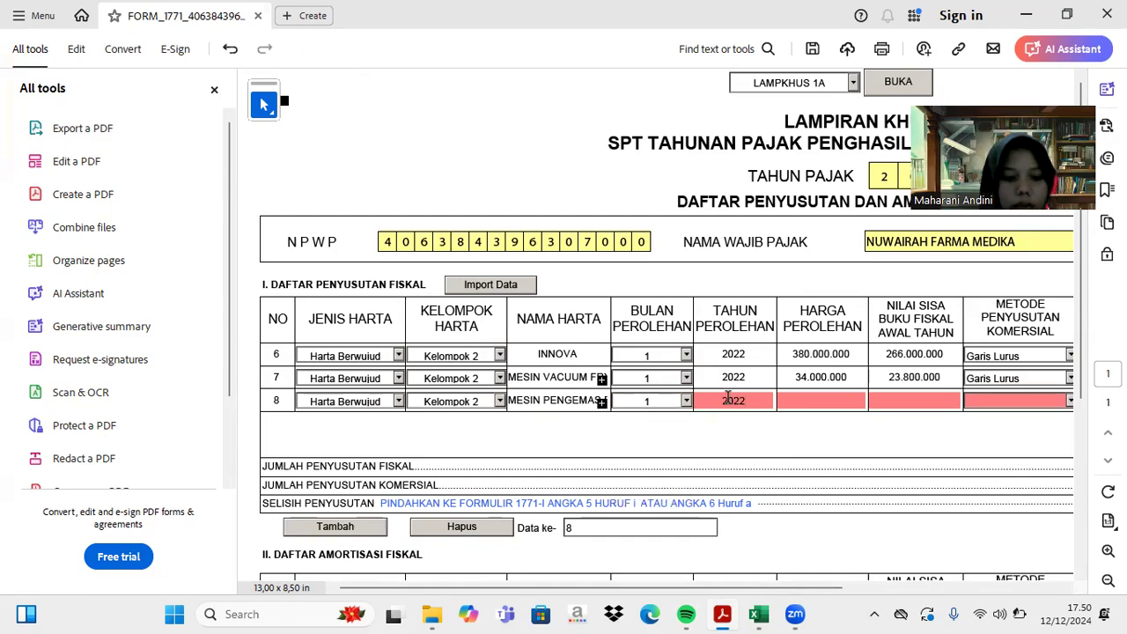
{"action": "key", "text": "Tab"}
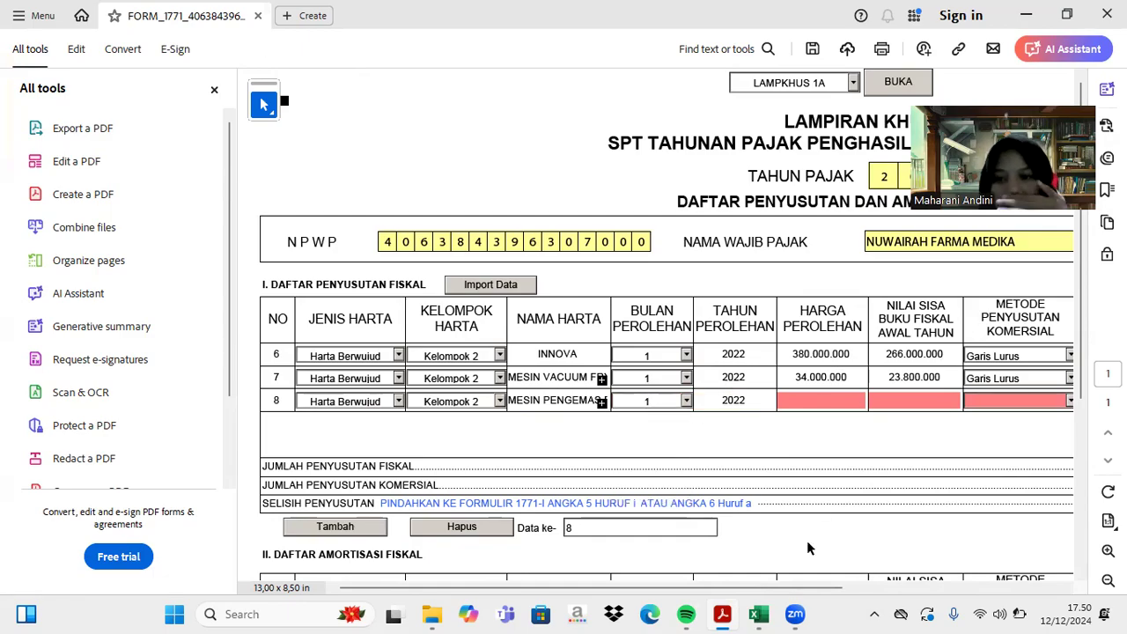
- Enter row 8's acquisition price 35.000.000 and remaining book value 24.500.000, checked against Excel
{"action": "left_click", "coordinate": [759, 613]}
{"action": "scroll", "coordinate": [720, 462], "scroll_direction": "up", "scroll_amount": 9}
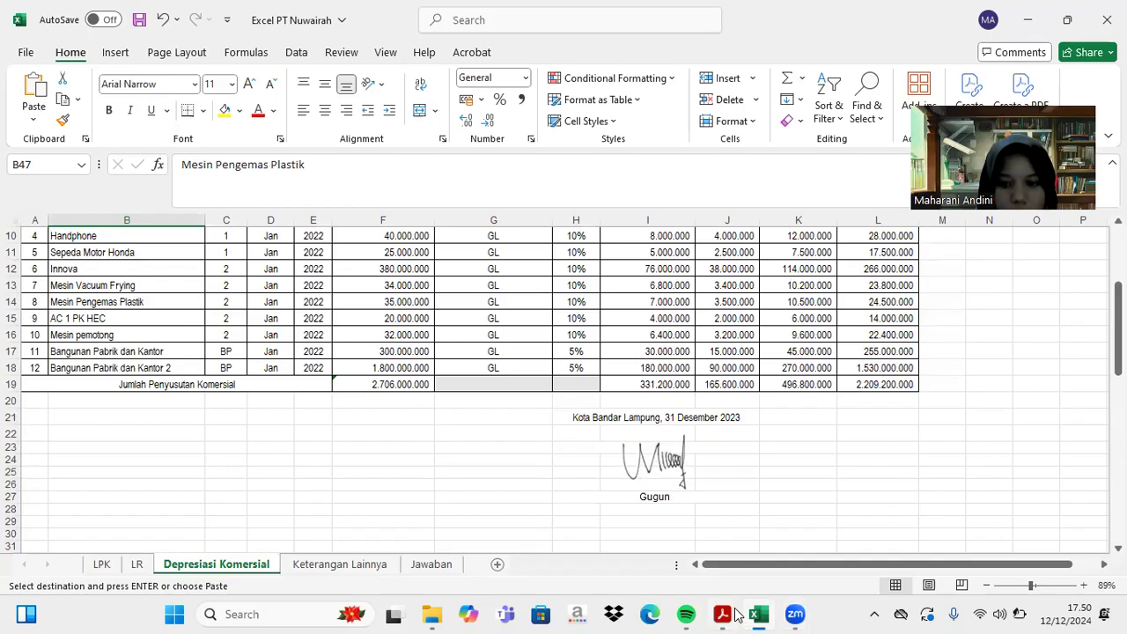
{"action": "left_click", "coordinate": [722, 613]}
{"action": "left_click", "coordinate": [851, 404]}
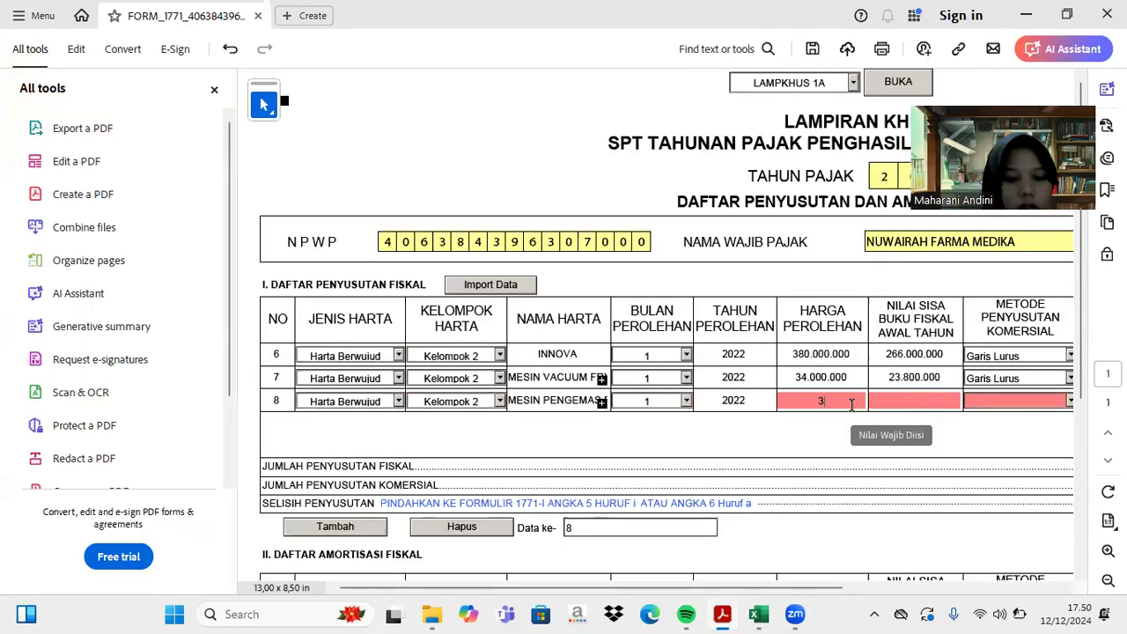
{"action": "type", "text": "35.000.00"}
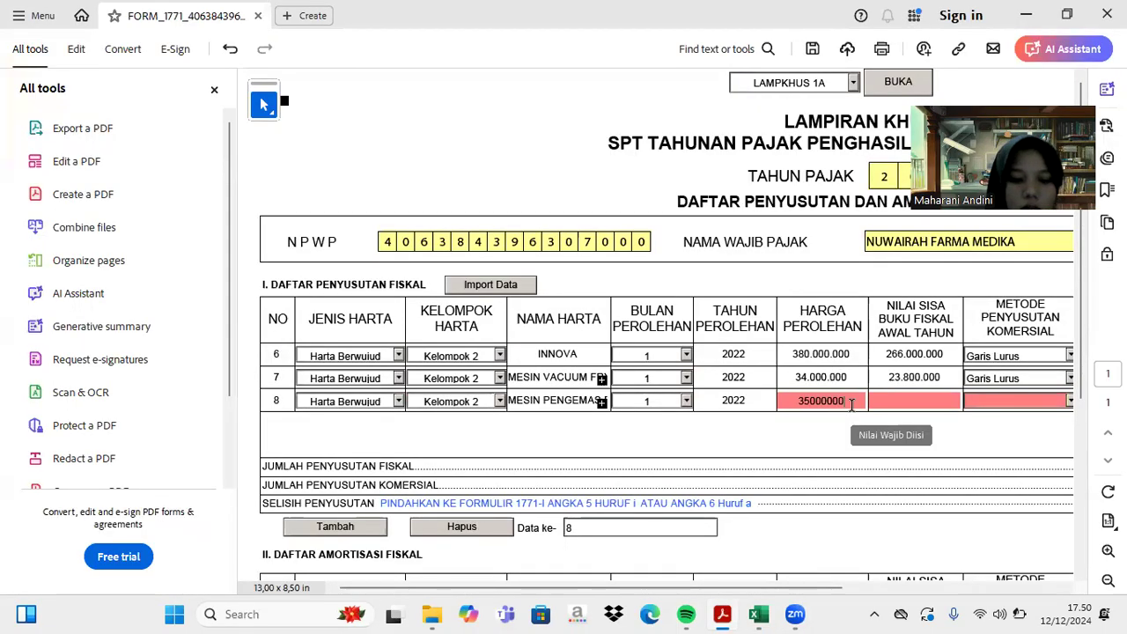
{"action": "type", "text": "0"}
{"action": "key", "text": "Tab"}
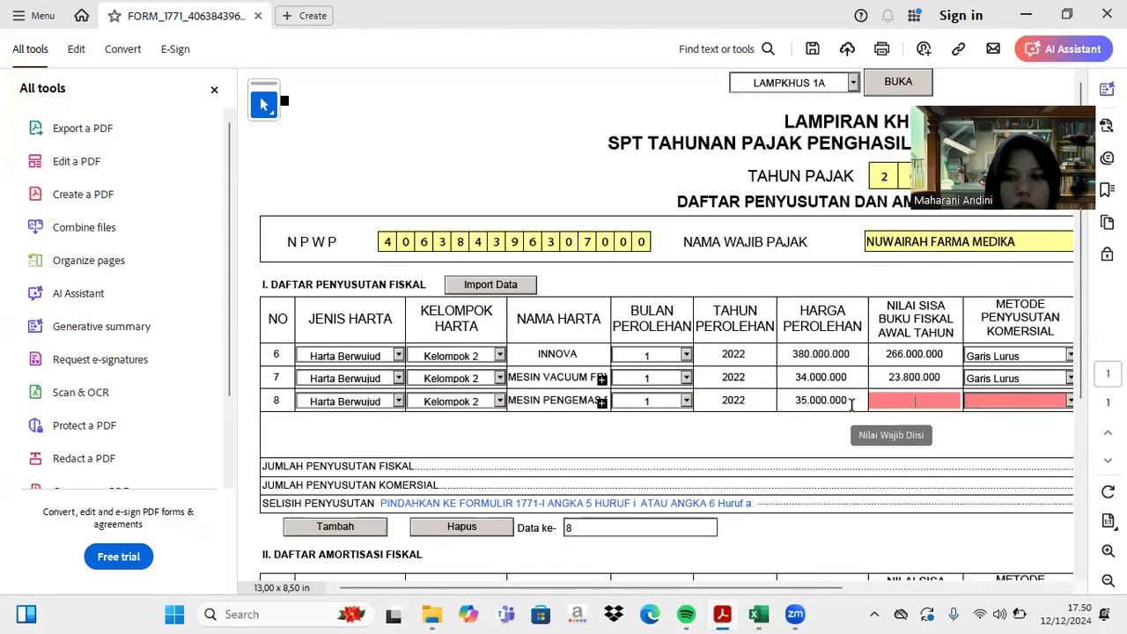
{"action": "left_click", "coordinate": [758, 614]}
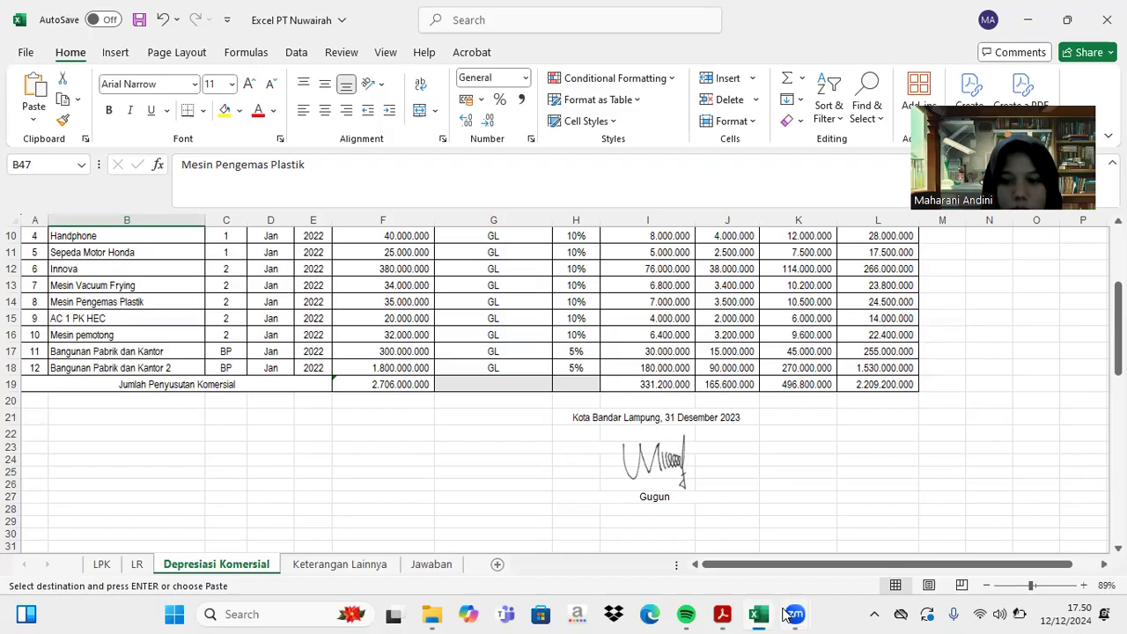
{"action": "left_click", "coordinate": [756, 613]}
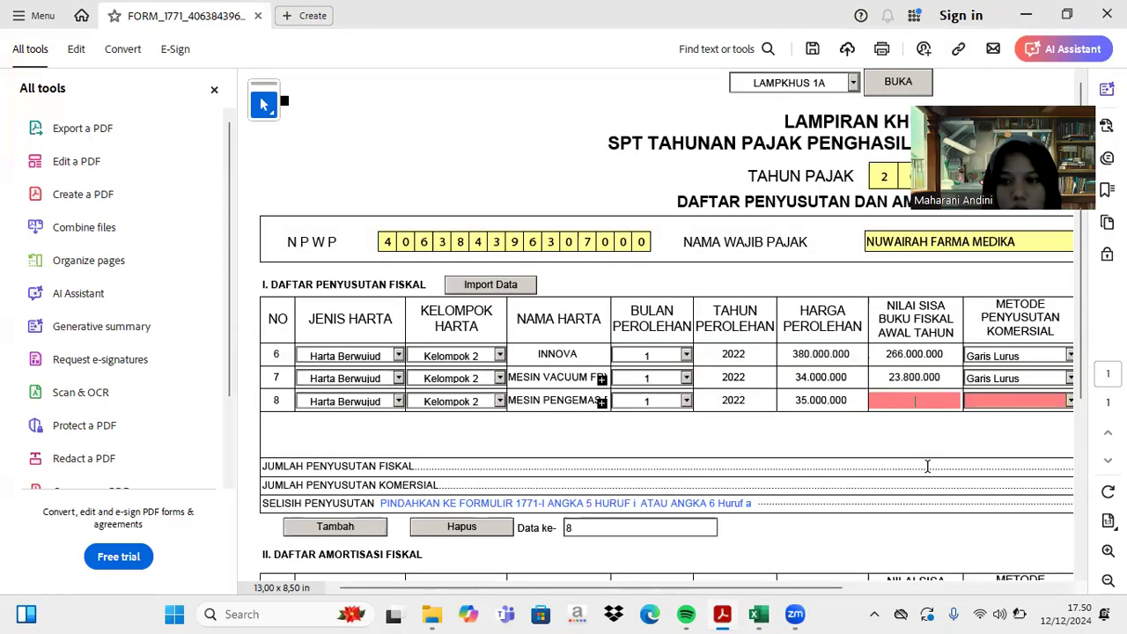
{"action": "type", "text": "2450"}
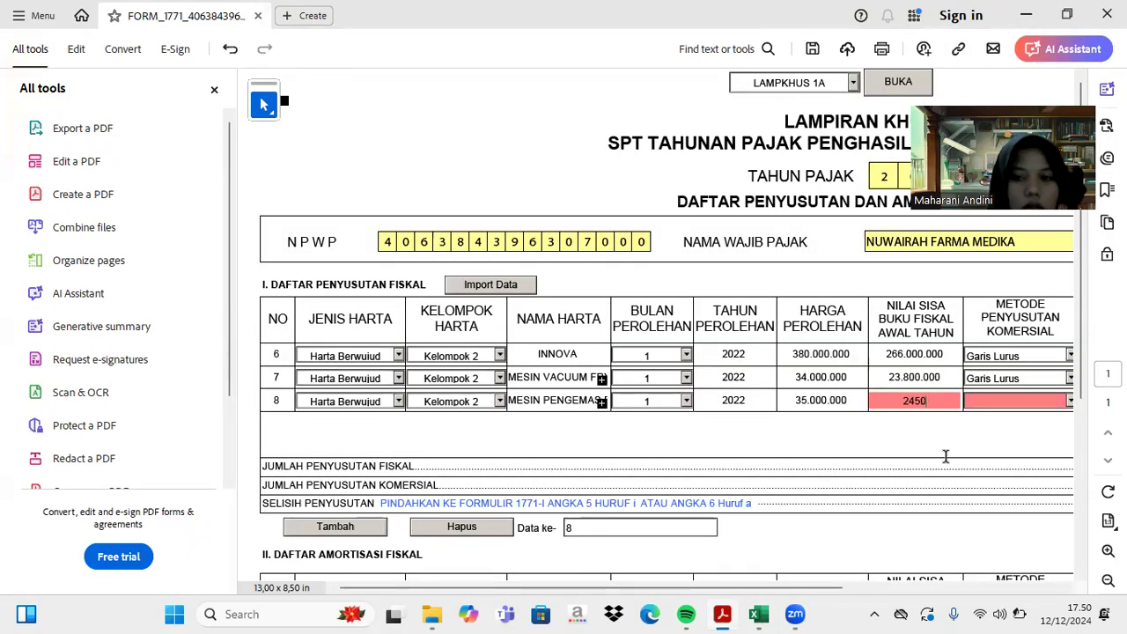
{"action": "type", "text": "0000"}
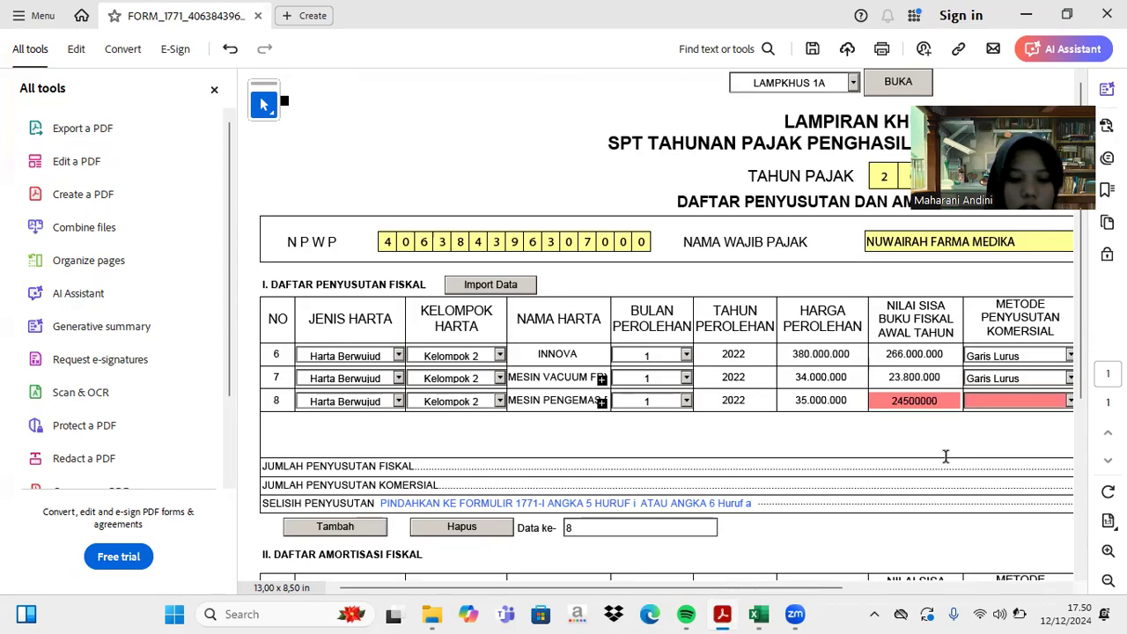
{"action": "key", "text": "Tab"}
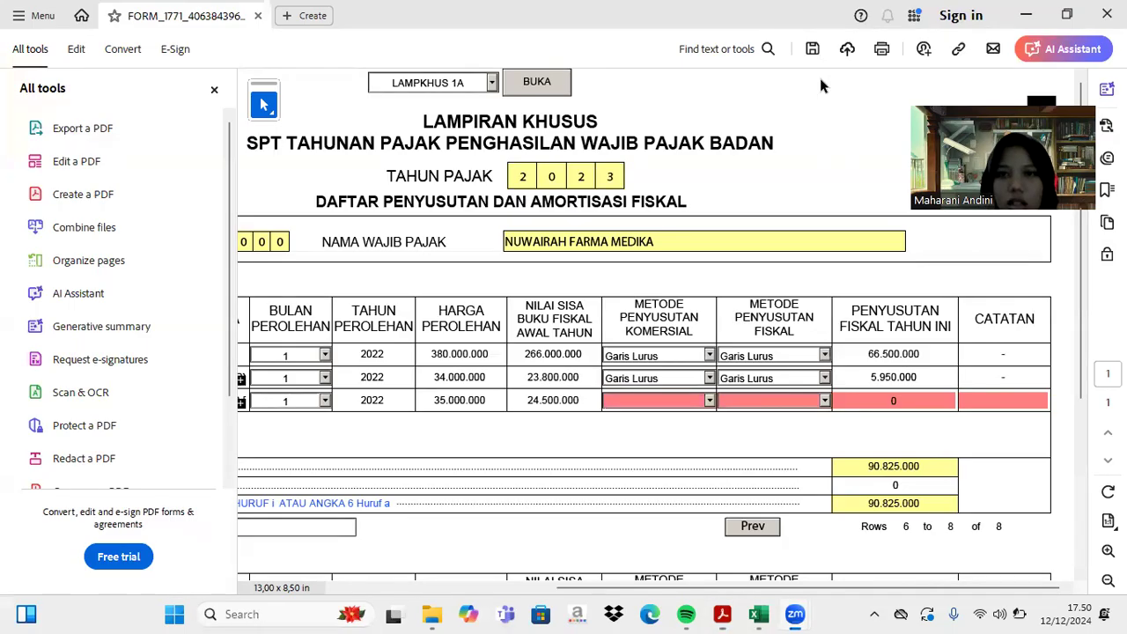
- Choose Garis Lurus for both the commercial and fiscal depreciation methods
{"action": "left_click", "coordinate": [710, 400]}
{"action": "left_click", "coordinate": [698, 416]}
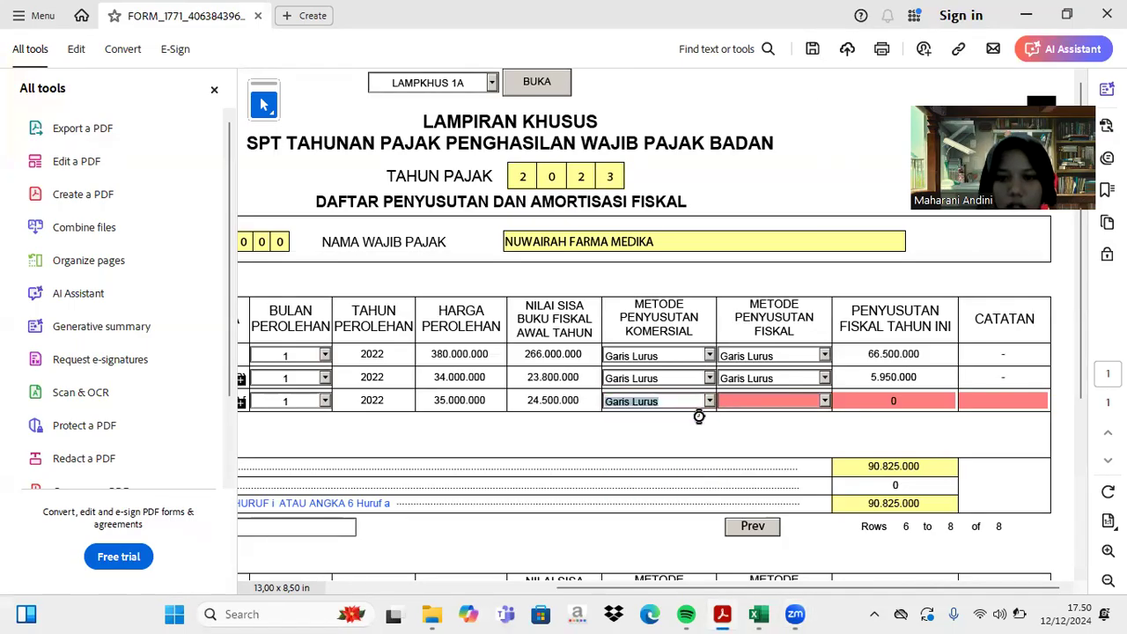
{"action": "left_click", "coordinate": [825, 401]}
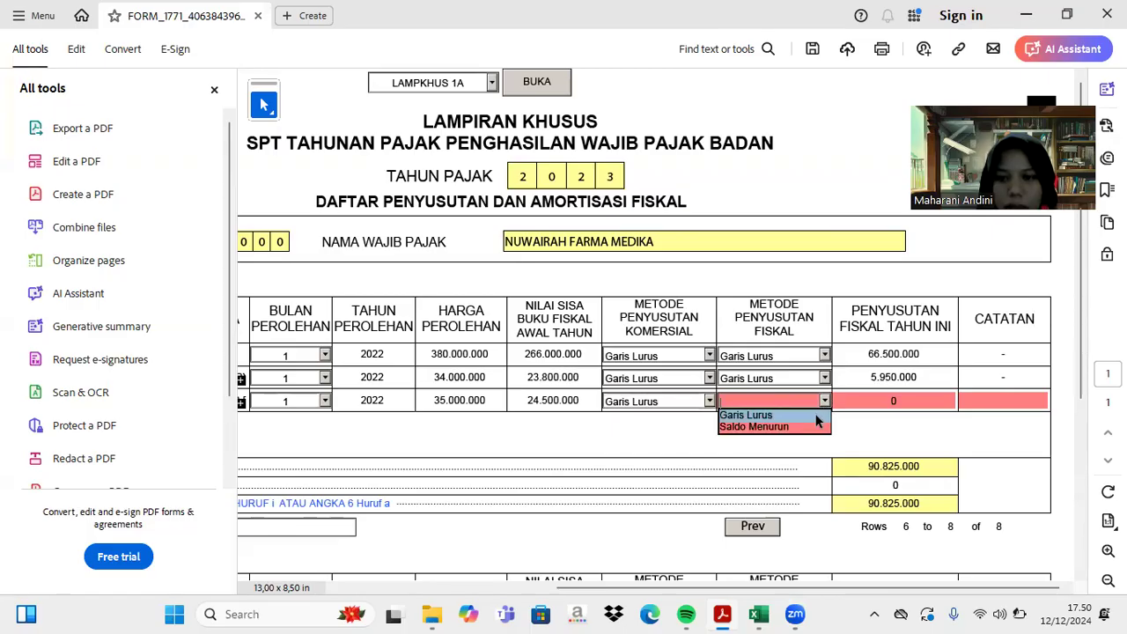
{"action": "left_click", "coordinate": [816, 416]}
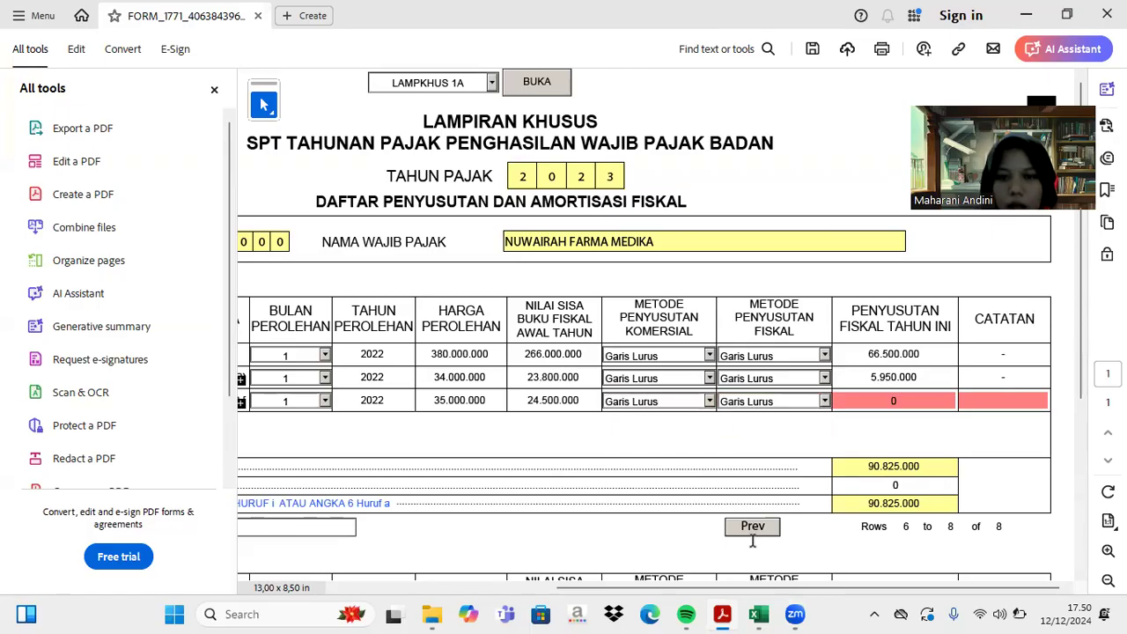
- Enter 6.125.000 fiscal depreciation from Excel, correcting the mistaken 612.500, and a dash note
{"action": "left_click", "coordinate": [759, 614]}
{"action": "scroll", "coordinate": [830, 454], "scroll_direction": "up", "scroll_amount": 3}
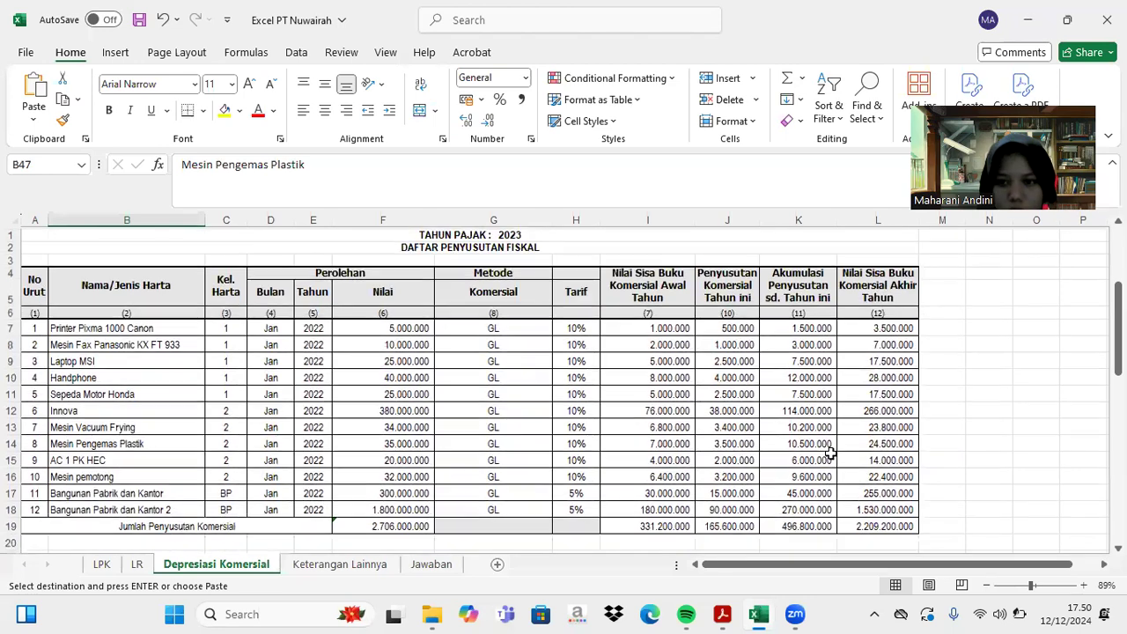
{"action": "scroll", "coordinate": [884, 467], "scroll_direction": "down", "scroll_amount": 7}
{"action": "scroll", "coordinate": [886, 467], "scroll_direction": "down", "scroll_amount": 5}
{"action": "scroll", "coordinate": [886, 468], "scroll_direction": "up", "scroll_amount": 2}
{"action": "scroll", "coordinate": [887, 468], "scroll_direction": "down", "scroll_amount": 1}
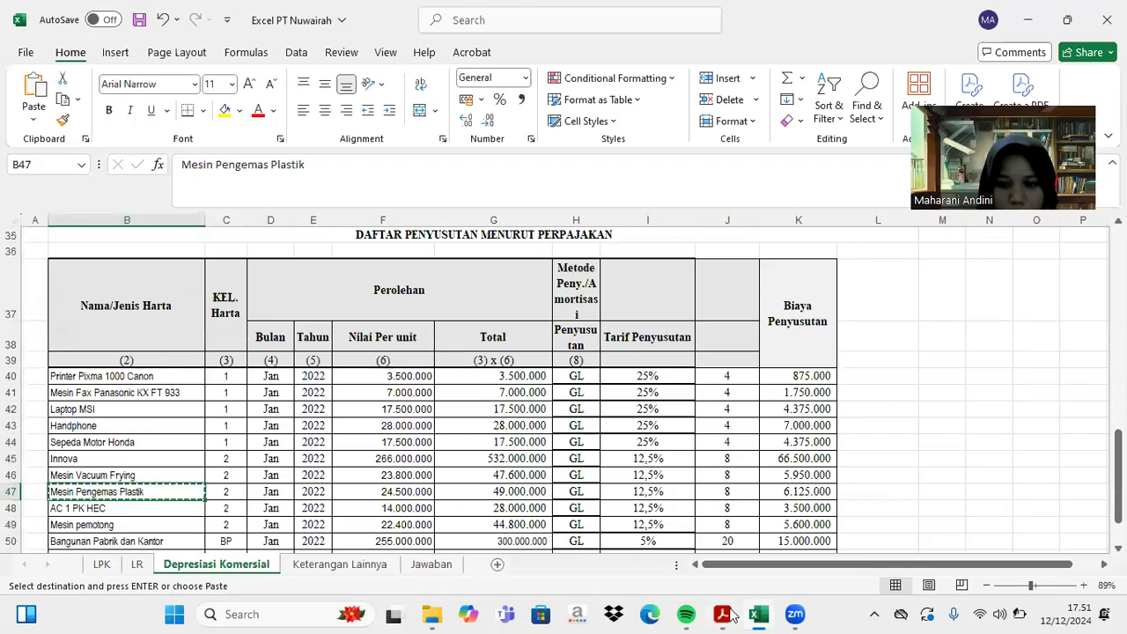
{"action": "left_click", "coordinate": [724, 614]}
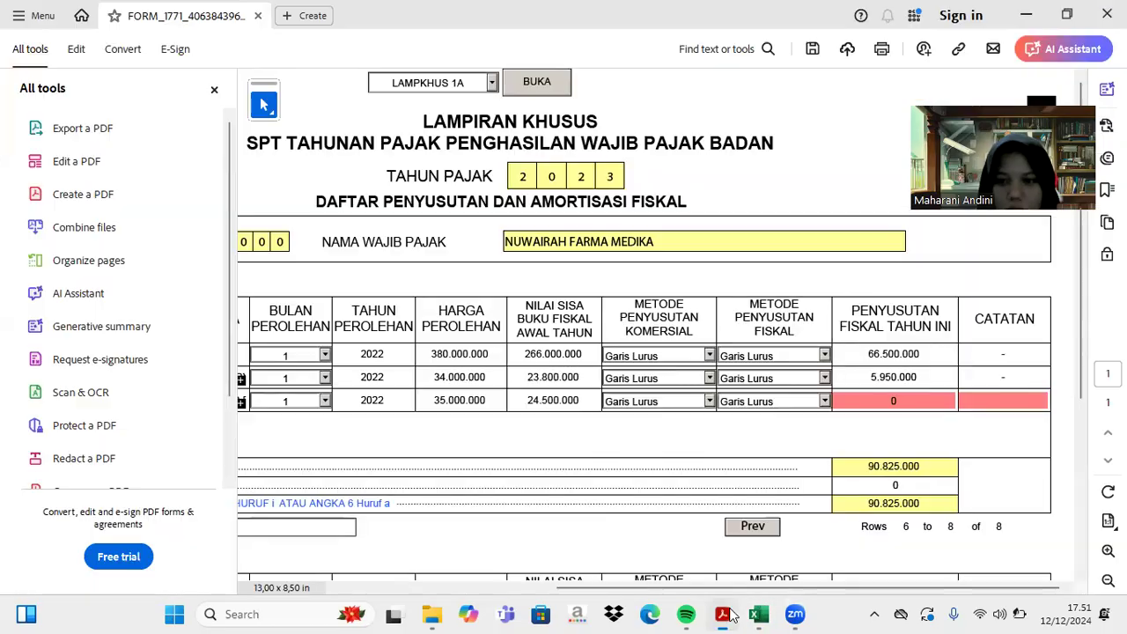
{"action": "left_click", "coordinate": [892, 401]}
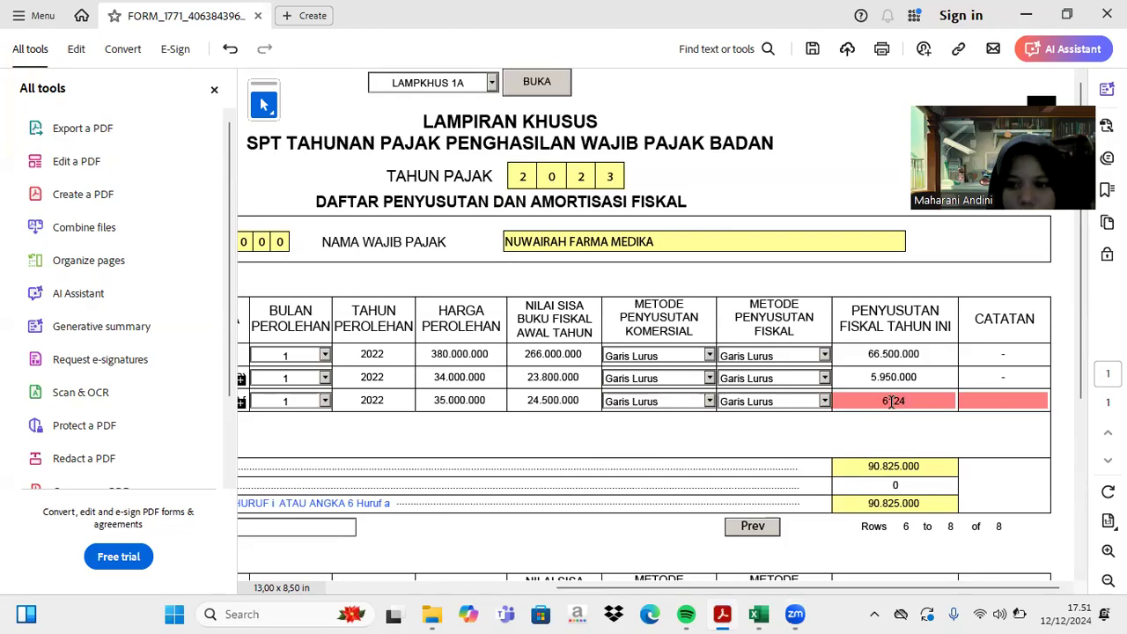
{"action": "type", "text": "6125000"}
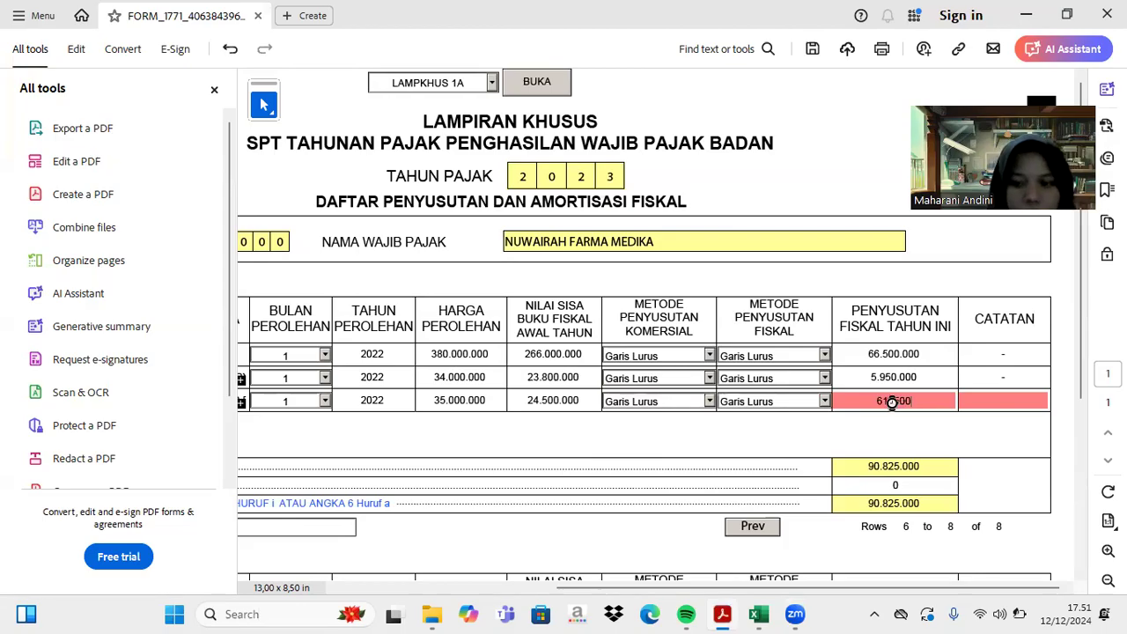
{"action": "key", "text": "Return"}
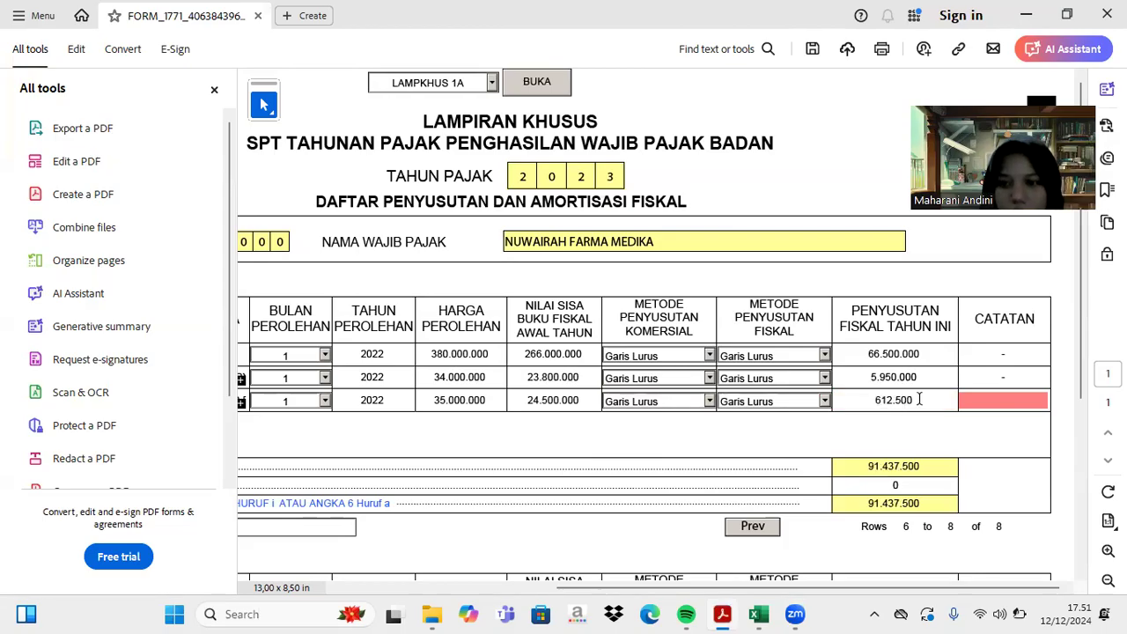
{"action": "left_click", "coordinate": [909, 401]}
{"action": "key", "text": "Tab"}
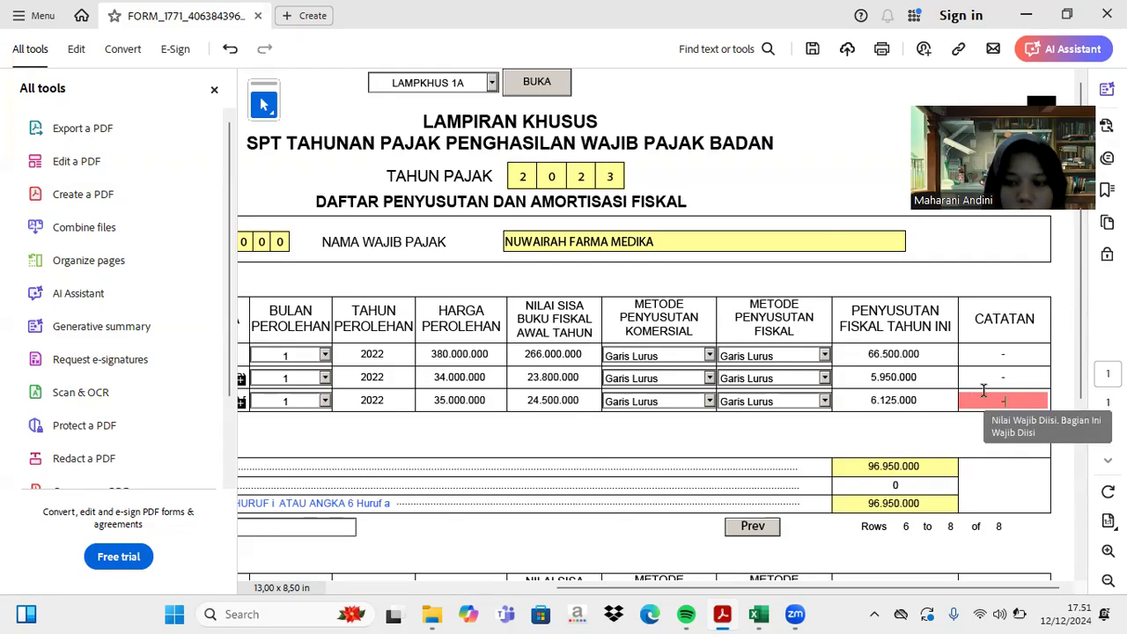
{"action": "key", "text": "Return"}
{"action": "scroll", "coordinate": [977, 398], "scroll_direction": "left", "scroll_amount": 5}
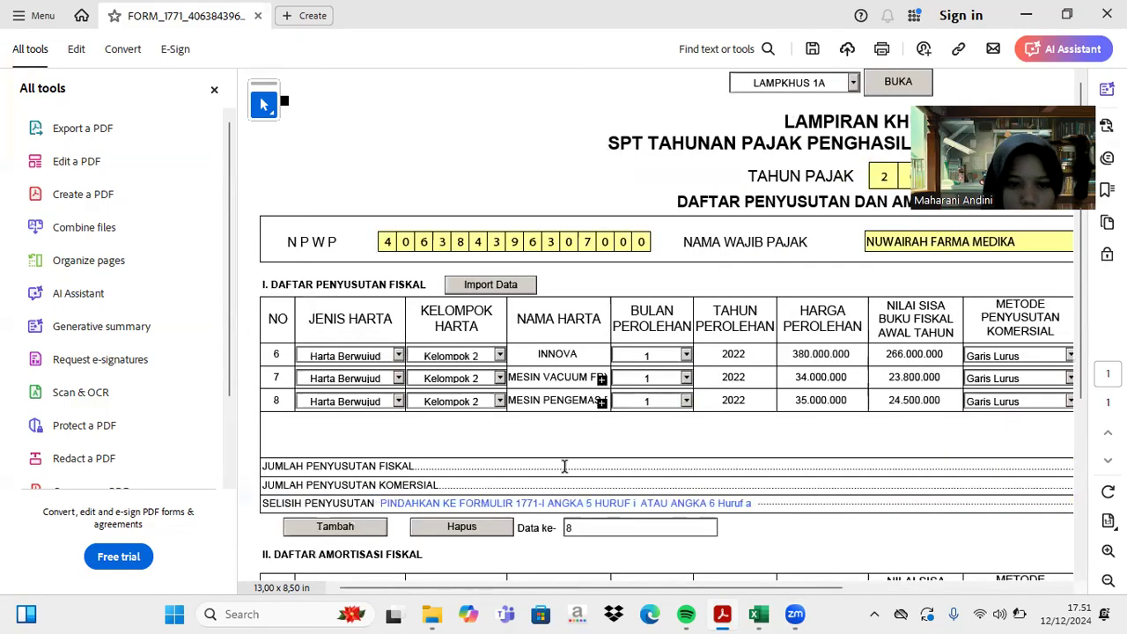
- Add row 9 with asset type Harta Berwujud and group Kelompok 2
{"action": "left_click", "coordinate": [350, 531]}
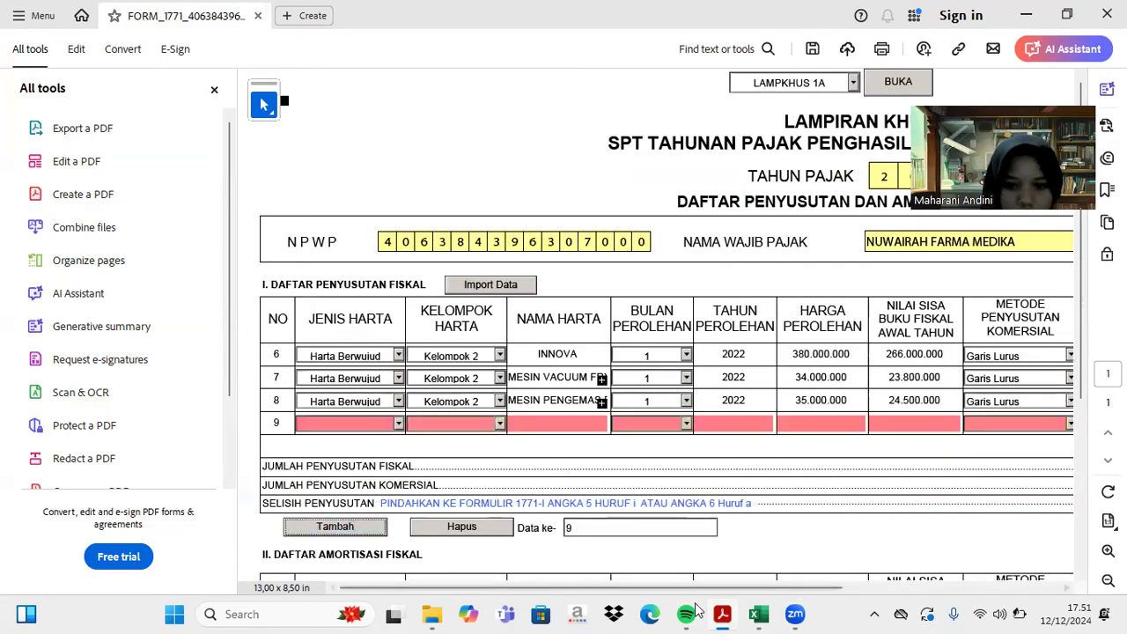
{"action": "left_click", "coordinate": [398, 424]}
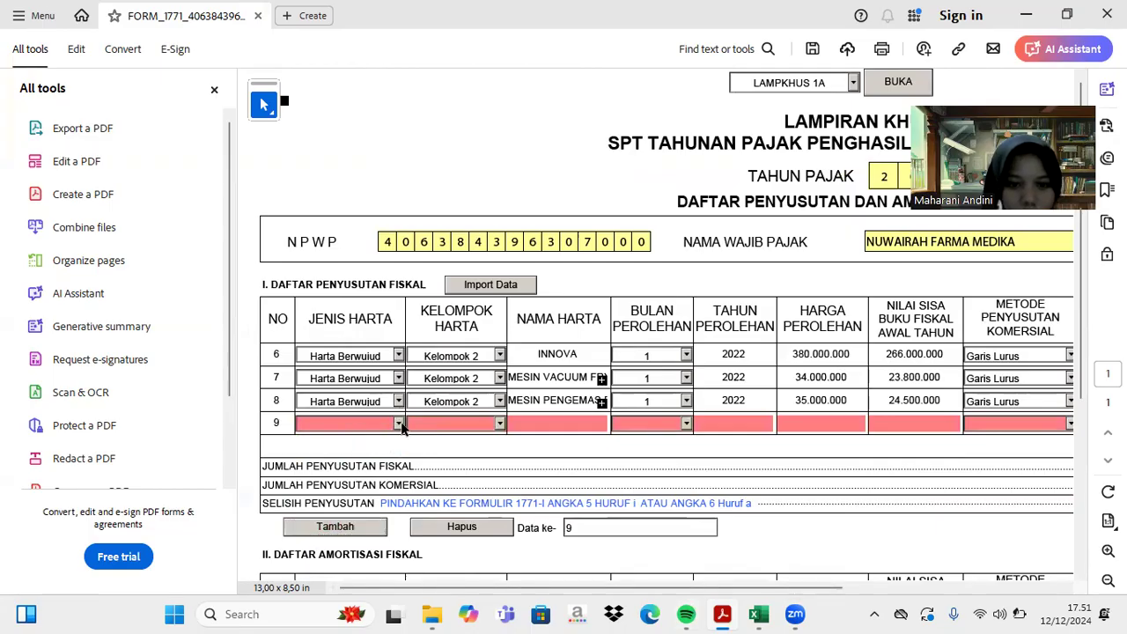
{"action": "left_click", "coordinate": [399, 424]}
{"action": "left_click", "coordinate": [389, 439]}
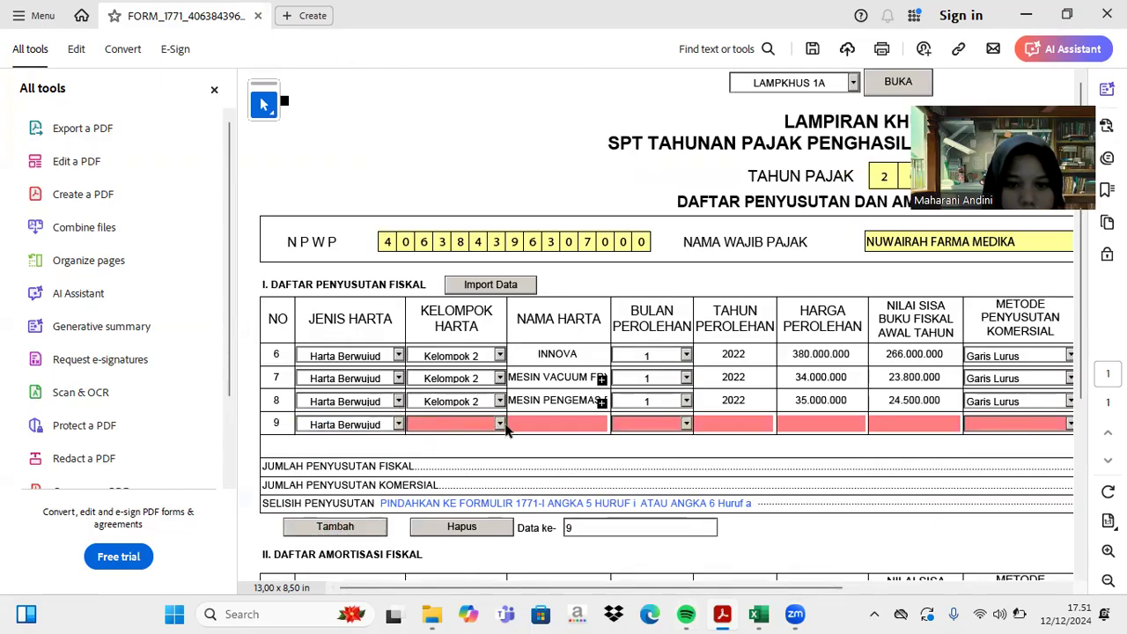
{"action": "left_click", "coordinate": [499, 425]}
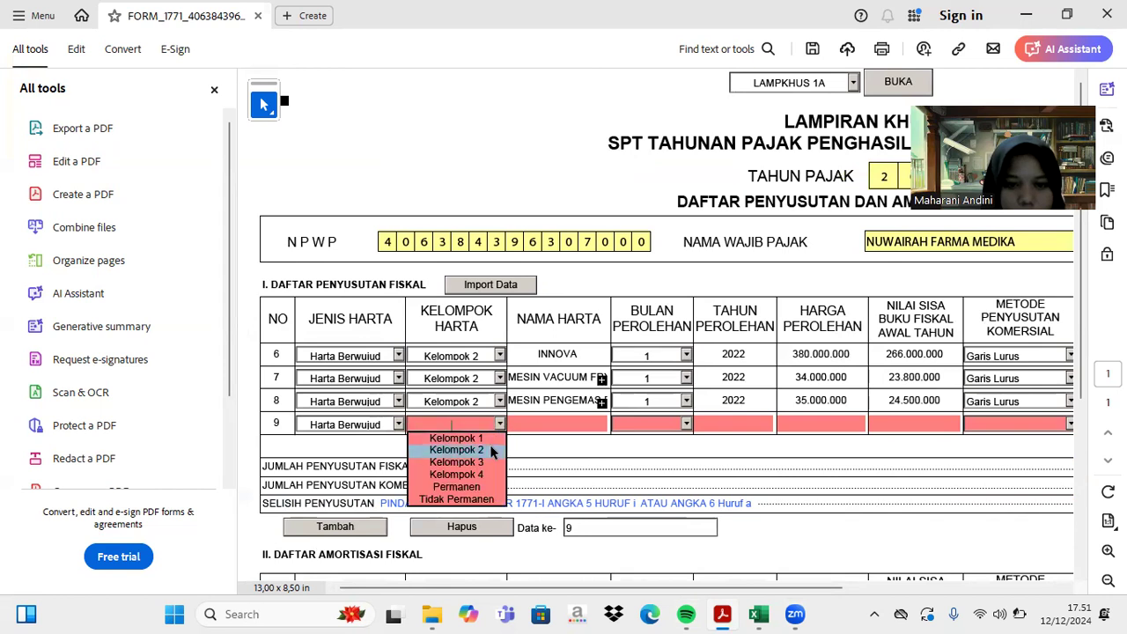
{"action": "left_click", "coordinate": [489, 449]}
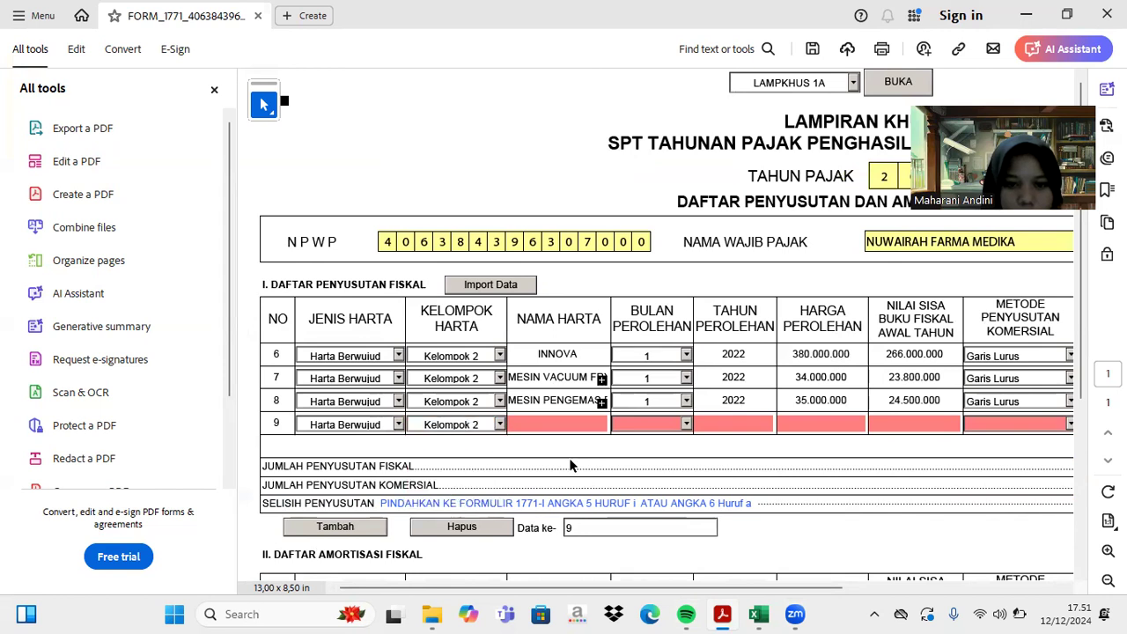
- Copy 'AC 1 PK HEC' from the Excel sheet into row 9's asset name
{"action": "left_click", "coordinate": [759, 614]}
{"action": "left_click", "coordinate": [174, 514]}
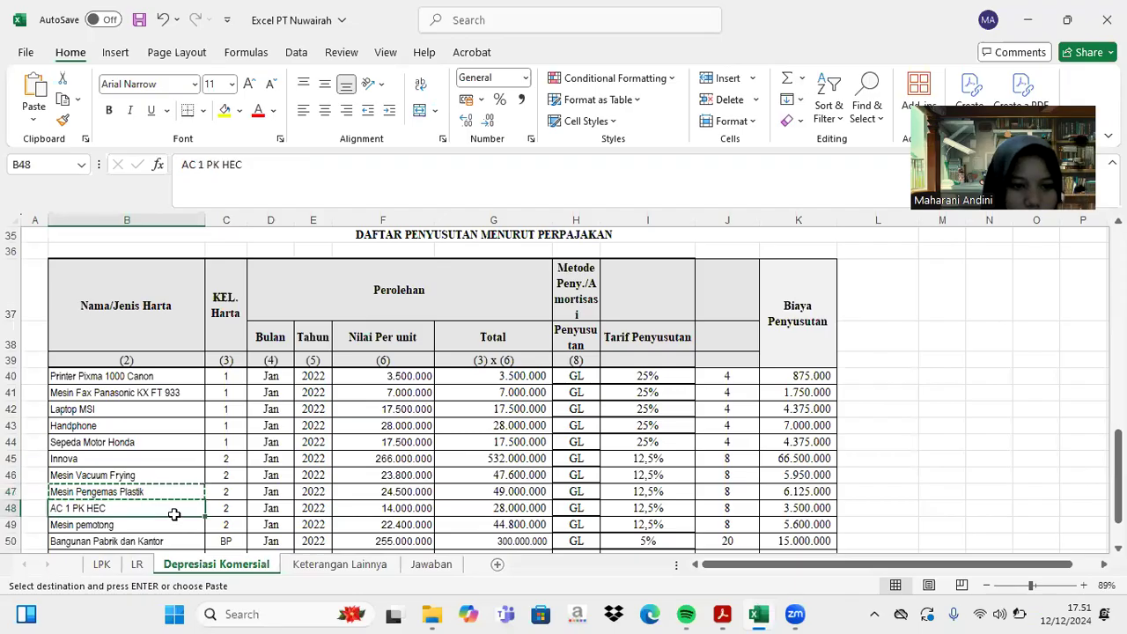
{"action": "key", "text": "ctrl+c"}
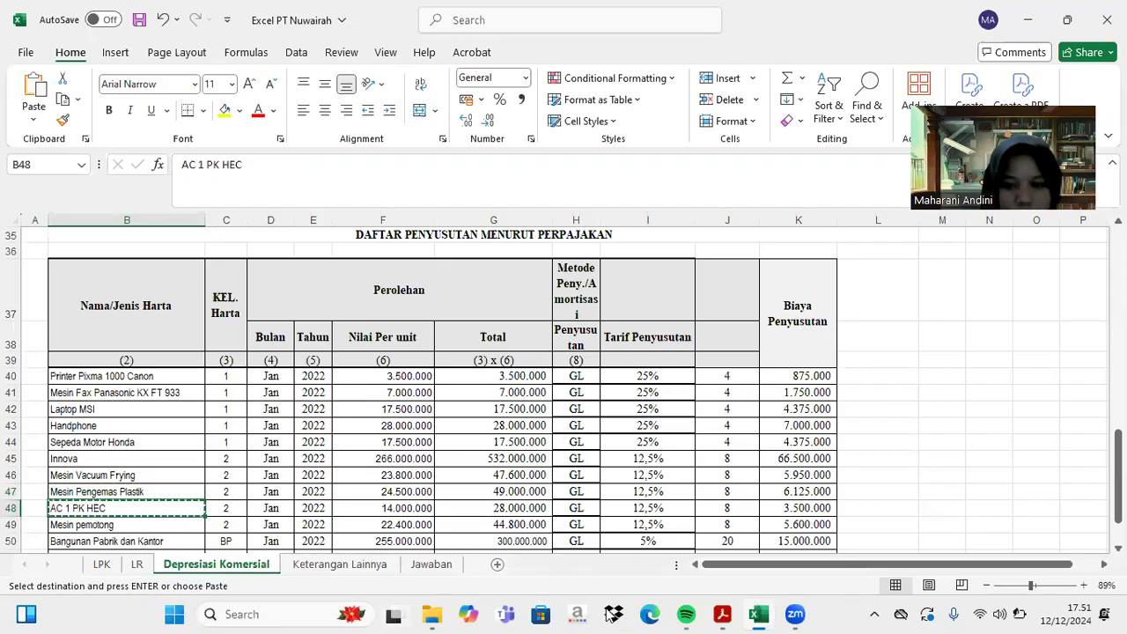
{"action": "left_click", "coordinate": [722, 613]}
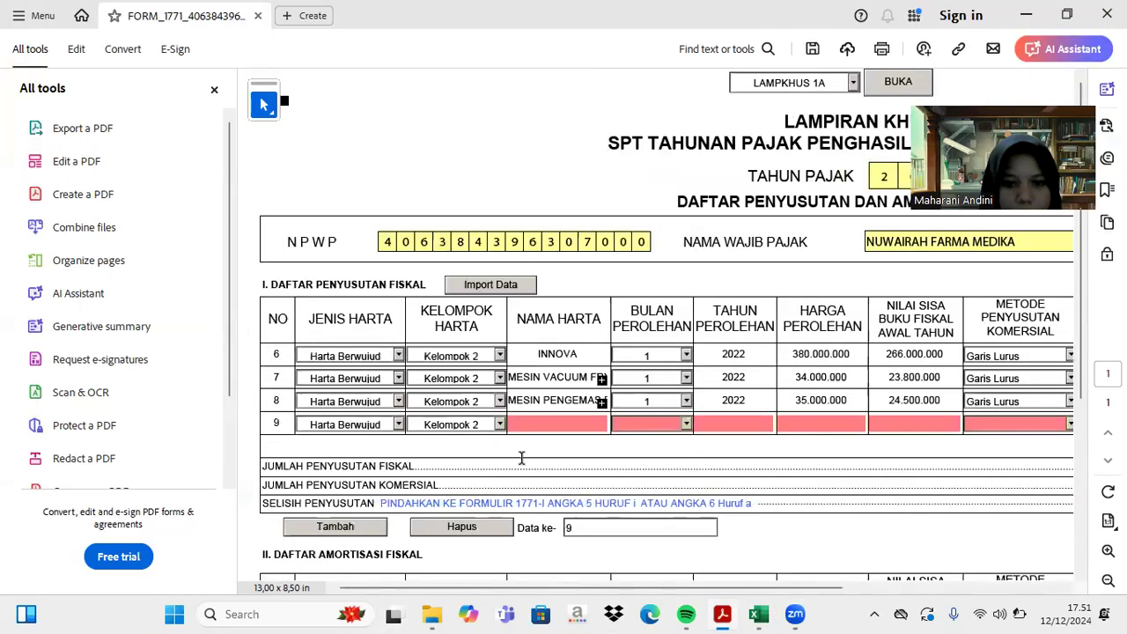
{"action": "key", "text": "ctrl+v"}
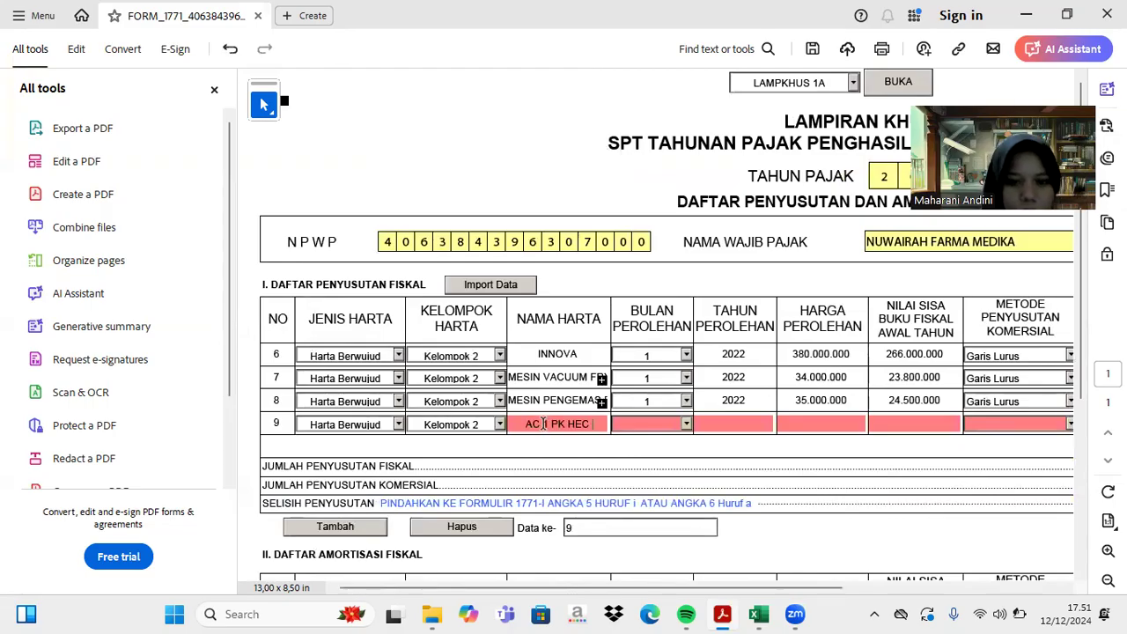
- Set row 9's acquisition date to month 1 of 2022
{"action": "left_click", "coordinate": [686, 424]}
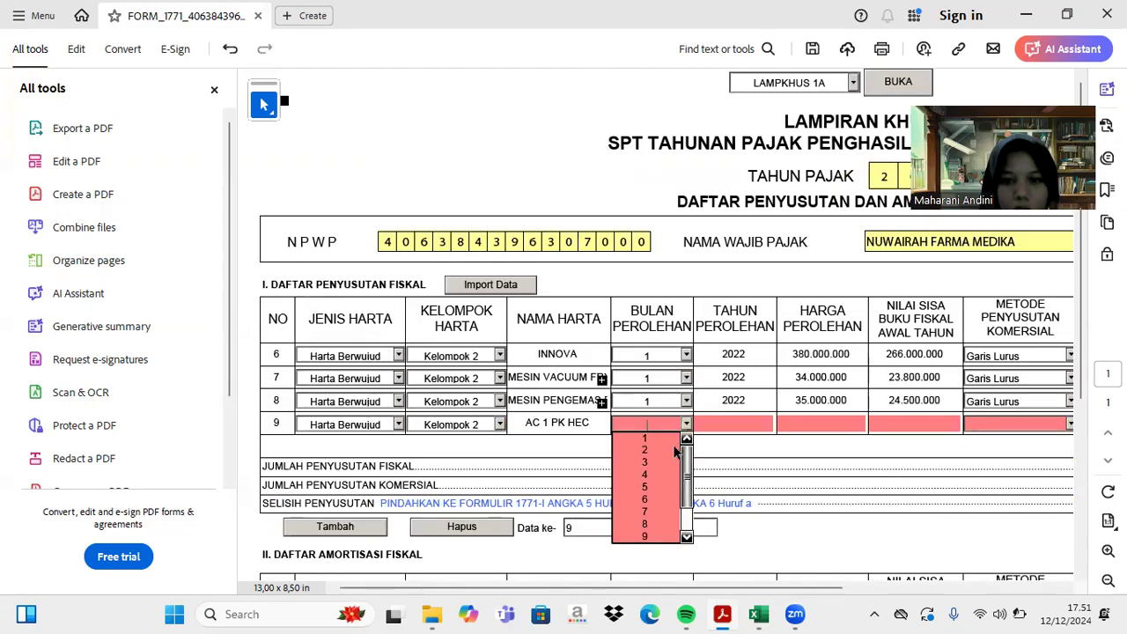
{"action": "left_click", "coordinate": [658, 438]}
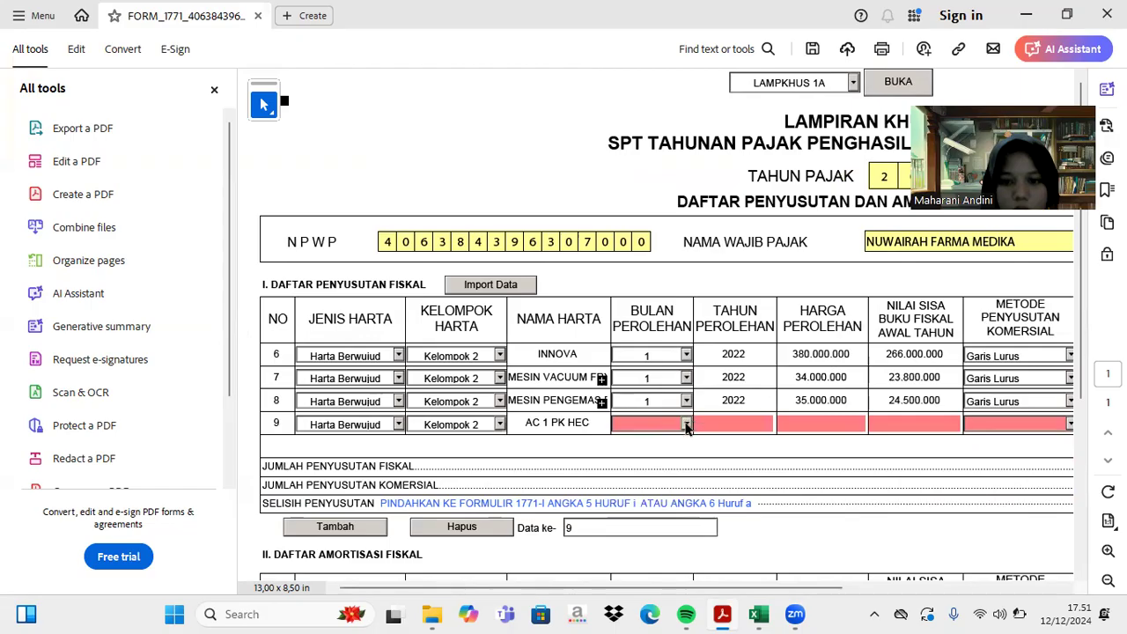
{"action": "left_click", "coordinate": [686, 425]}
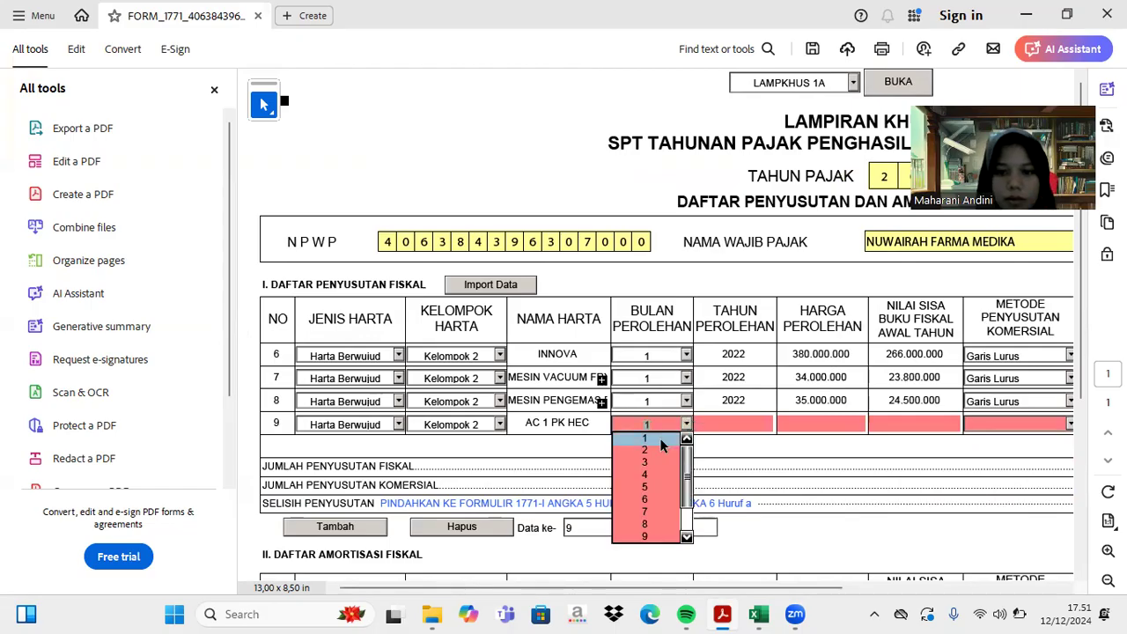
{"action": "left_click", "coordinate": [660, 440]}
{"action": "left_click", "coordinate": [740, 424]}
{"action": "type", "text": "2022"}
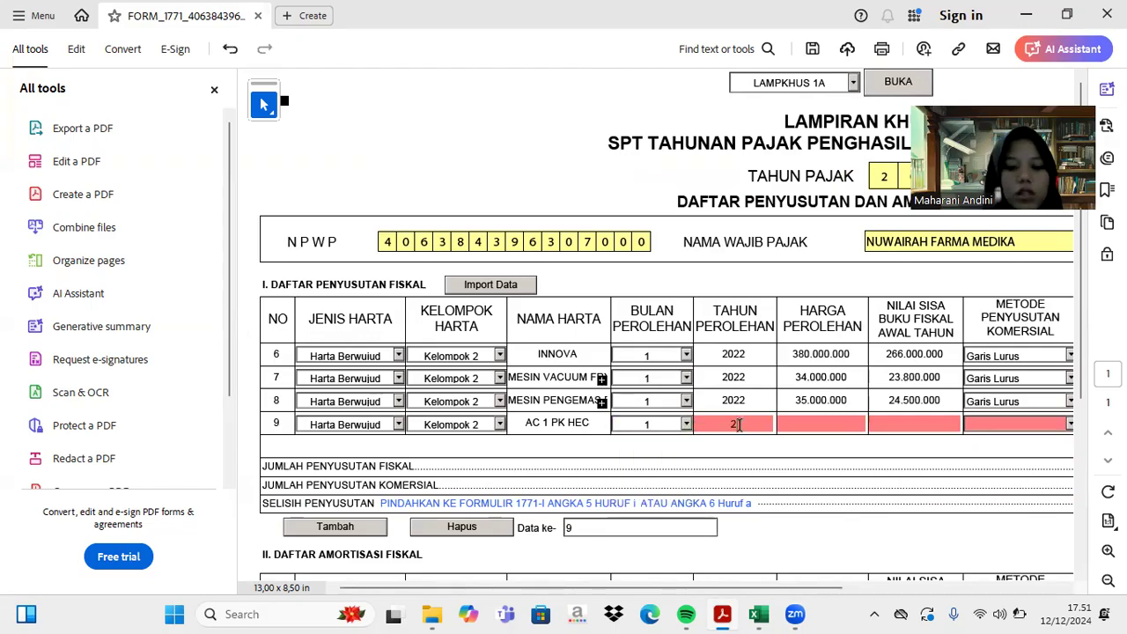
{"action": "key", "text": "Tab"}
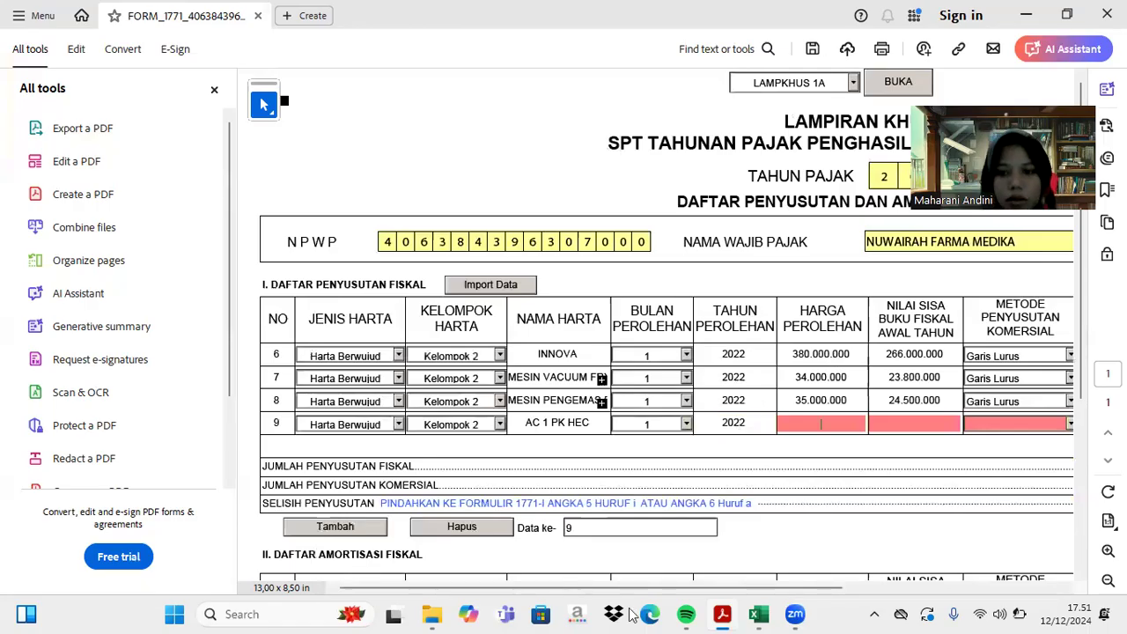
- Bring up the Excel depreciation sheet to look up row 9's price
{"action": "left_click", "coordinate": [765, 501]}
{"action": "scroll", "coordinate": [765, 501], "scroll_direction": "up", "scroll_amount": 3}
{"action": "scroll", "coordinate": [765, 501], "scroll_direction": "up", "scroll_amount": 4}
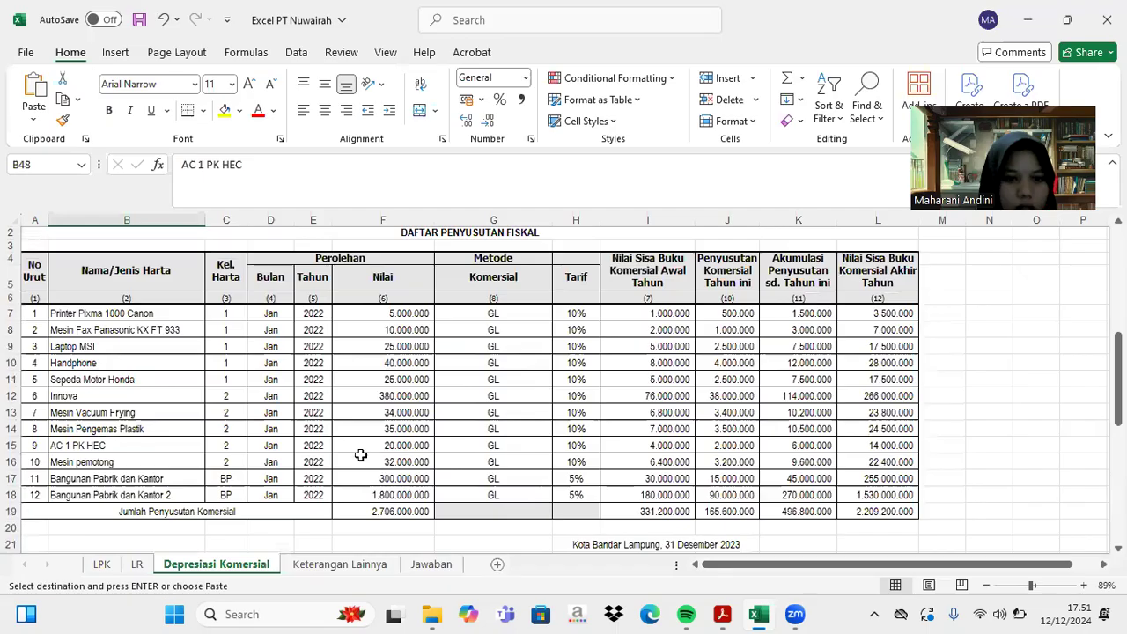
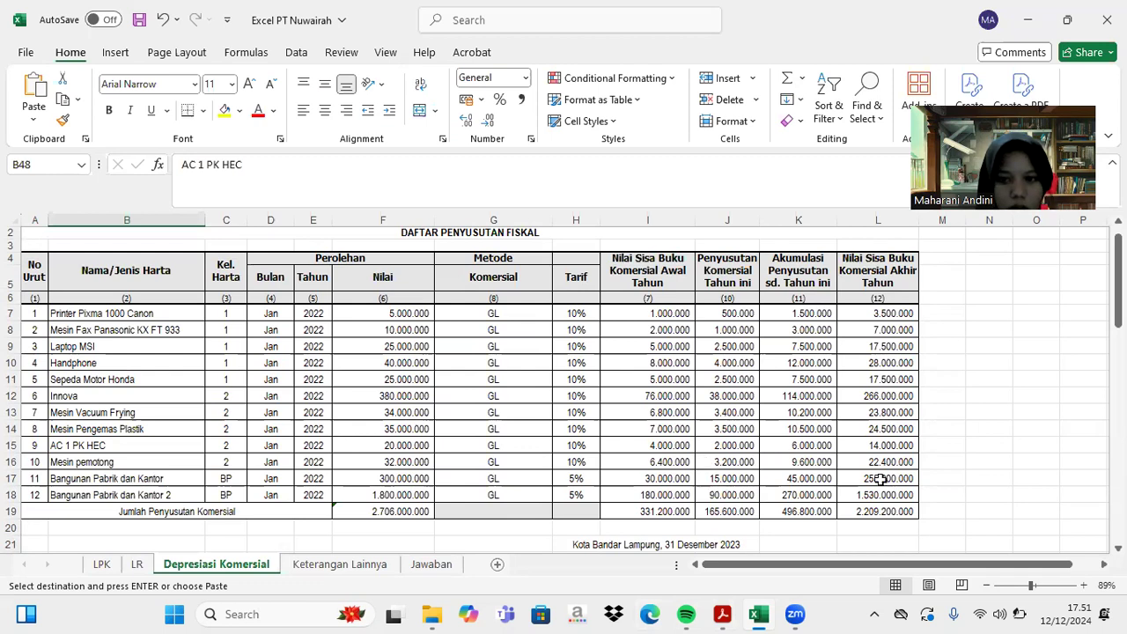
- Enter row 9's acquisition cost 20.000.000 and opening book value 14.000.000
{"action": "left_click", "coordinate": [724, 613]}
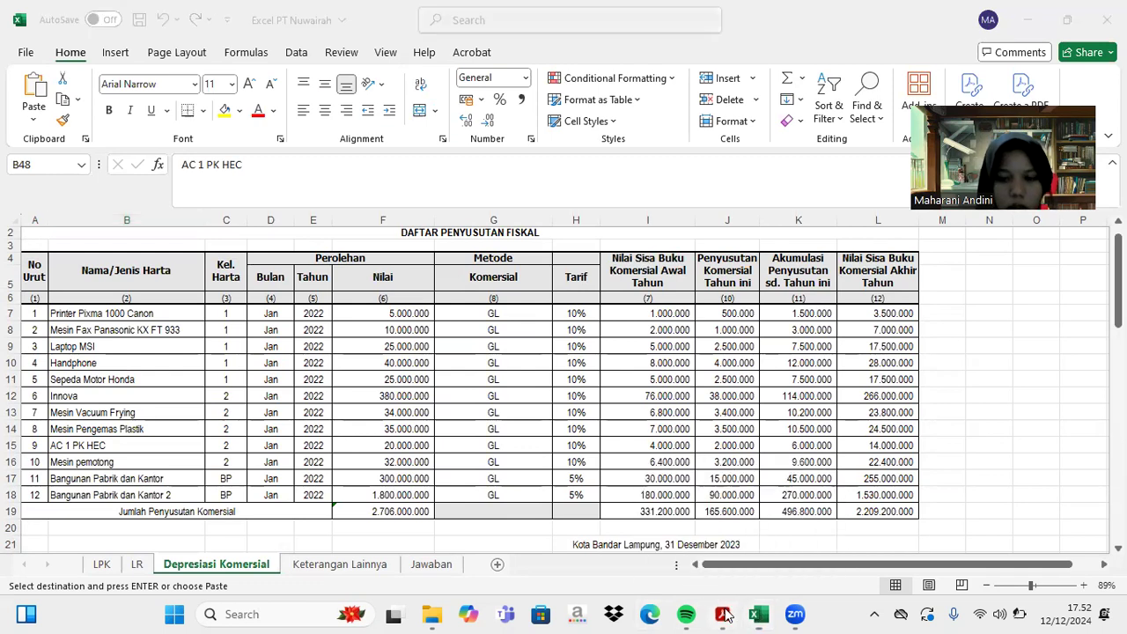
{"action": "type", "text": "20.000.000"}
{"action": "key", "text": "Tab"}
{"action": "type", "text": "14.000.000"}
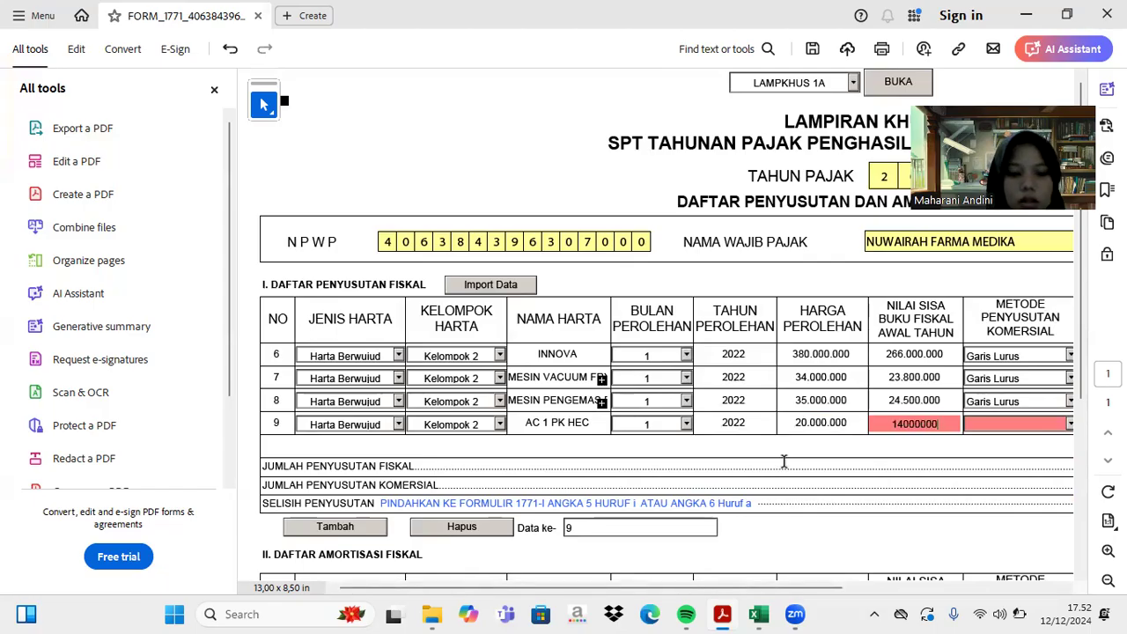
{"action": "key", "text": "Tab"}
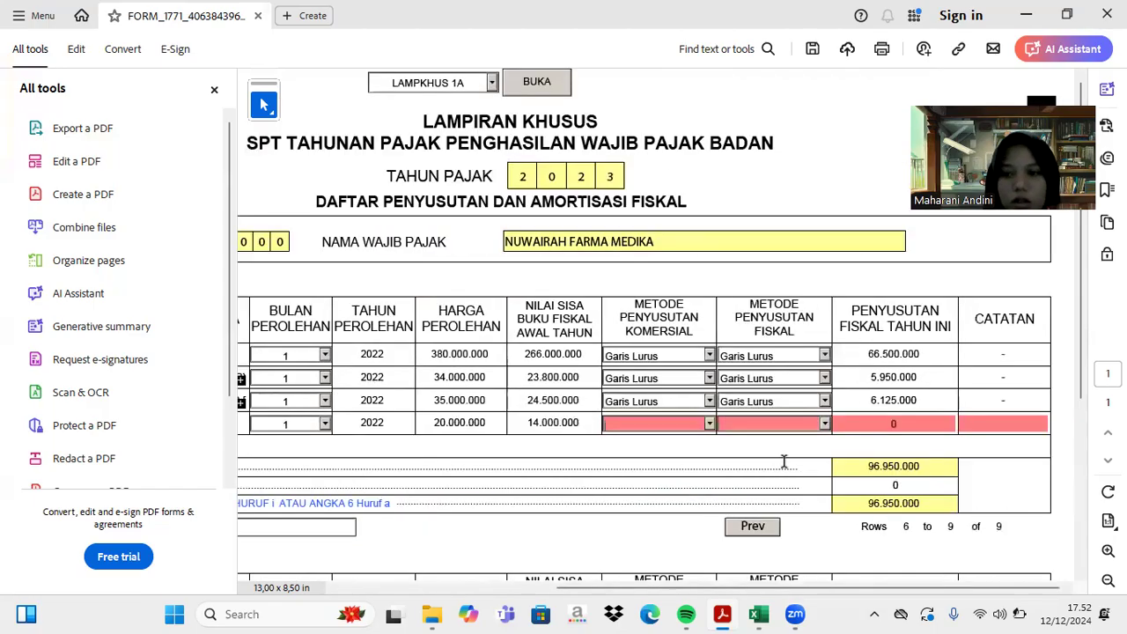
- Set both of row 9's commercial and fiscal depreciation methods to Garis Lurus
{"action": "left_click", "coordinate": [710, 424]}
{"action": "left_click", "coordinate": [684, 438]}
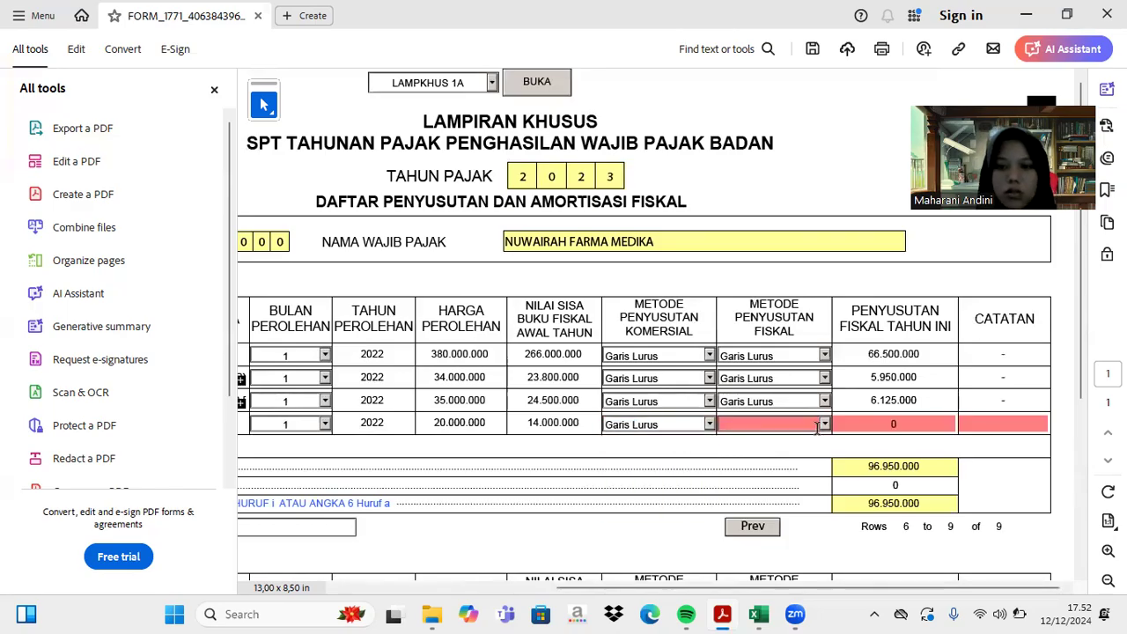
{"action": "left_click", "coordinate": [826, 424]}
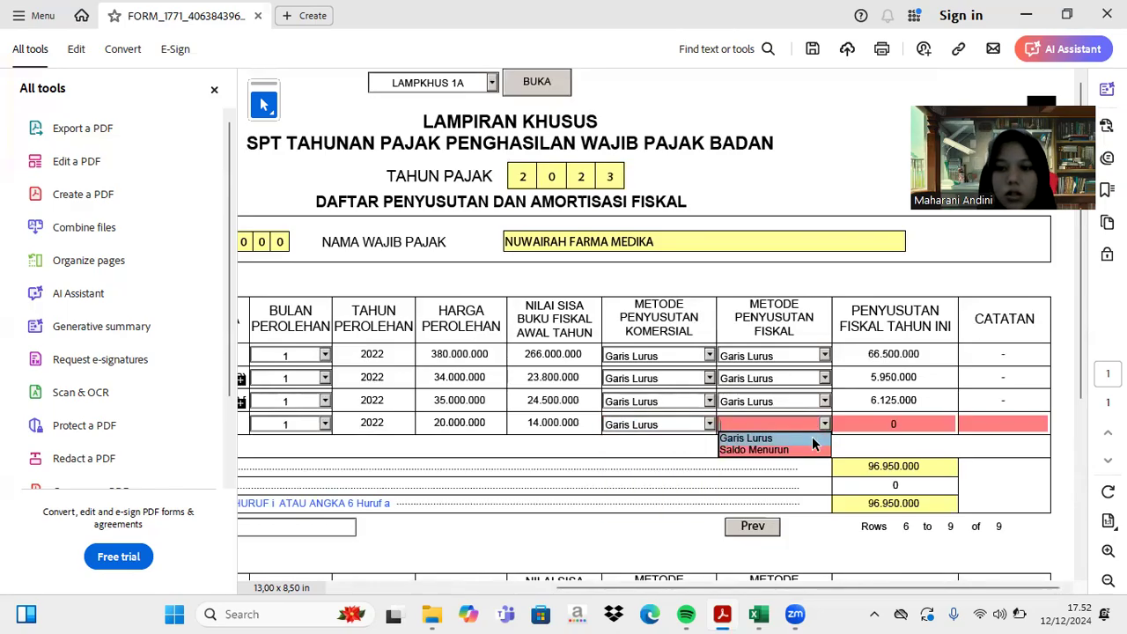
{"action": "left_click", "coordinate": [812, 435]}
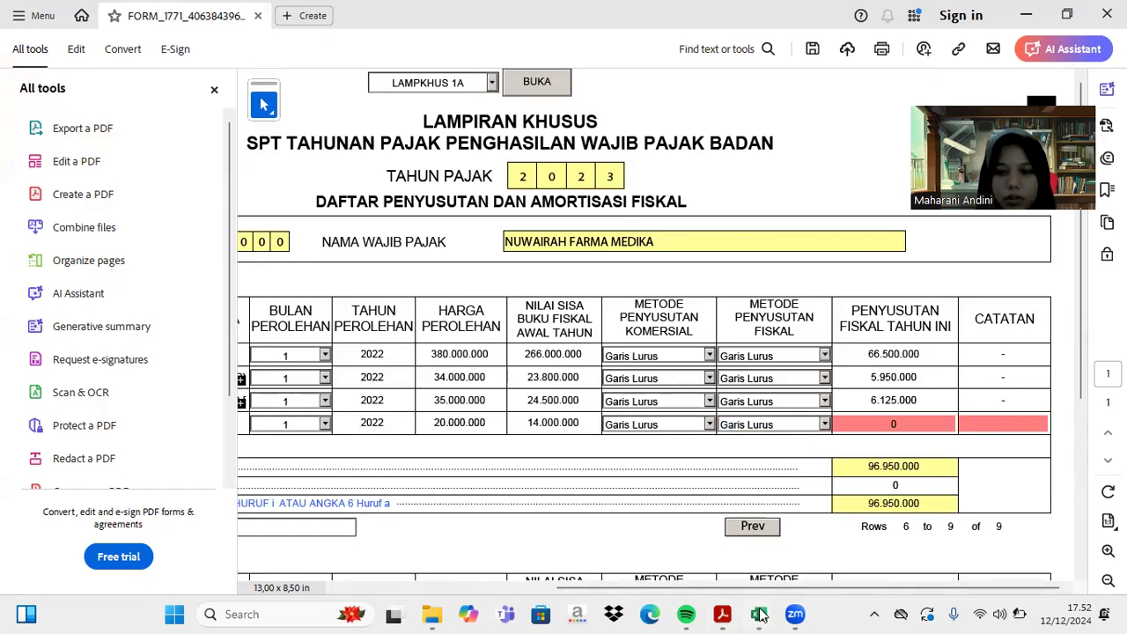
- Enter 3.500.000 fiscal depreciation and a '-' note for row 9, then add row 10
{"action": "left_click", "coordinate": [758, 613]}
{"action": "scroll", "coordinate": [783, 502], "scroll_direction": "down", "scroll_amount": 5}
{"action": "scroll", "coordinate": [784, 502], "scroll_direction": "down", "scroll_amount": 5}
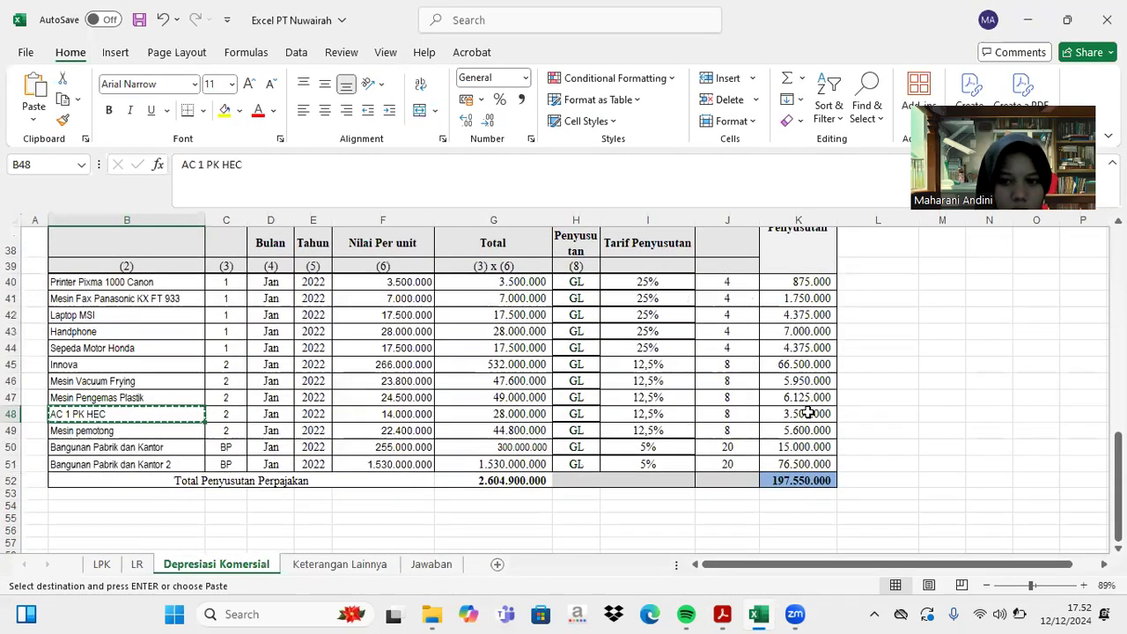
{"action": "left_click", "coordinate": [721, 614]}
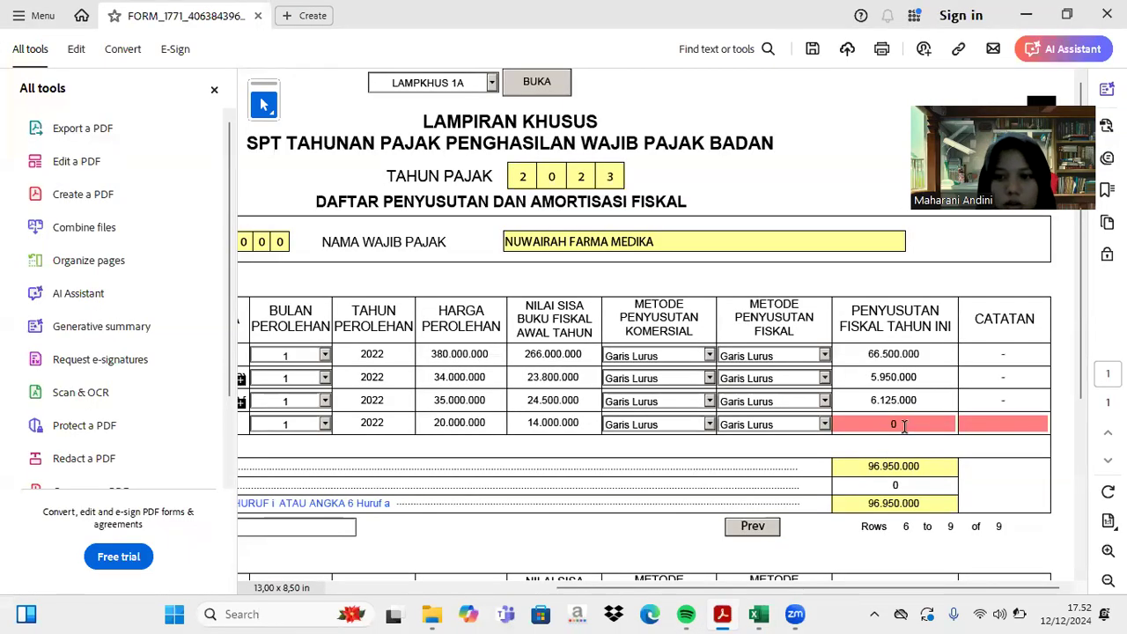
{"action": "type", "text": "3500000"}
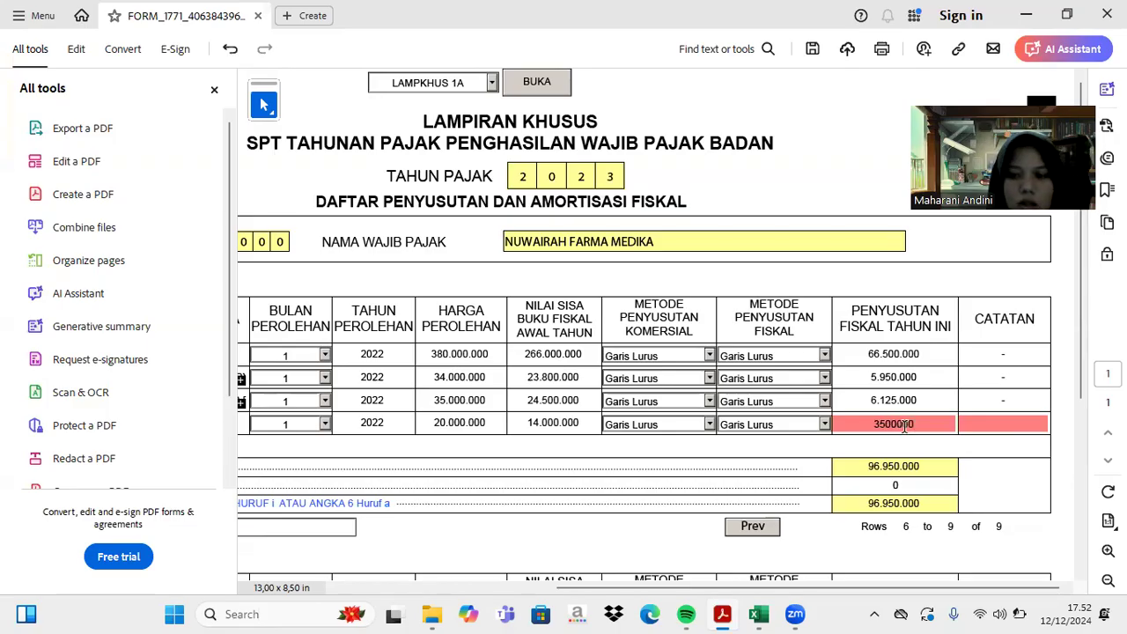
{"action": "key", "text": "Return"}
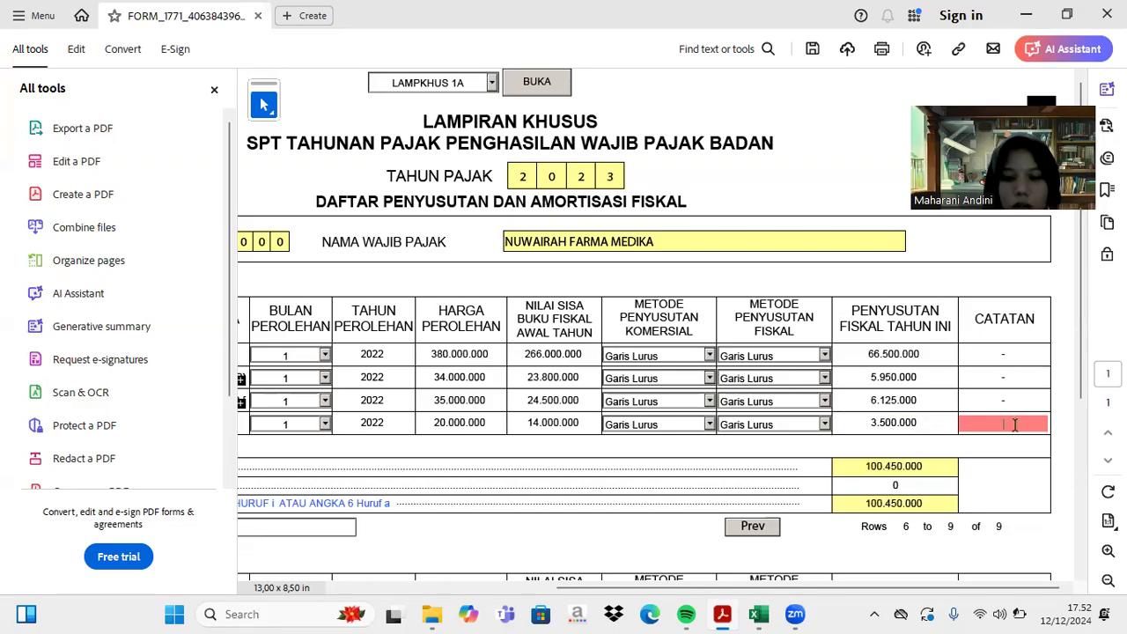
{"action": "type", "text": "-"}
{"action": "key", "text": "Return"}
{"action": "scroll", "coordinate": [1004, 423], "scroll_direction": "left", "scroll_amount": 4}
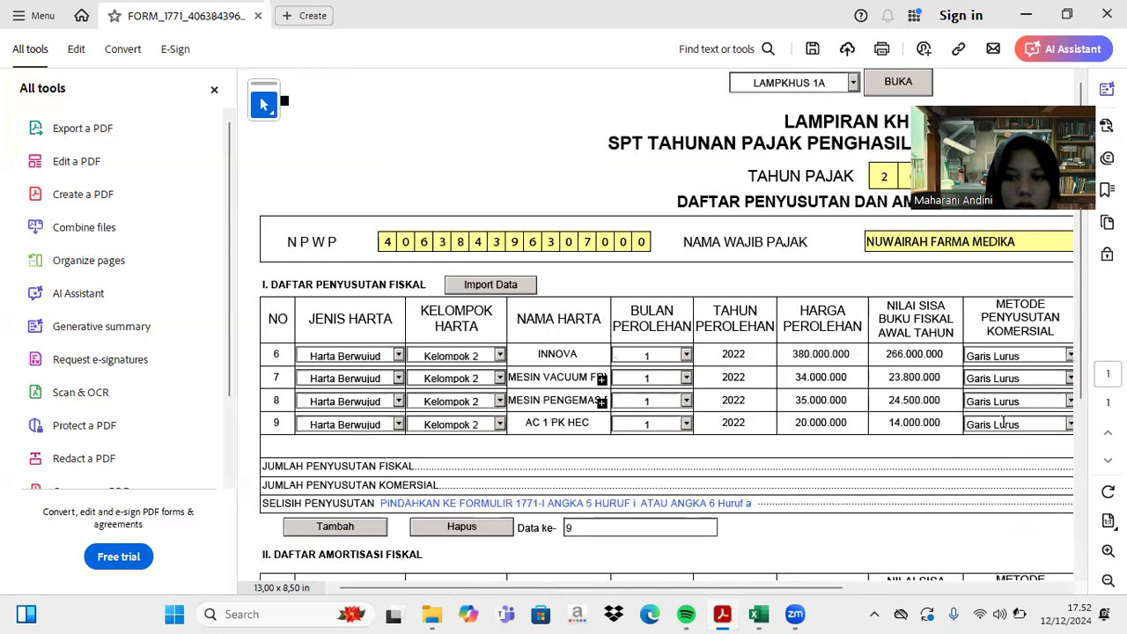
{"action": "left_click", "coordinate": [308, 526]}
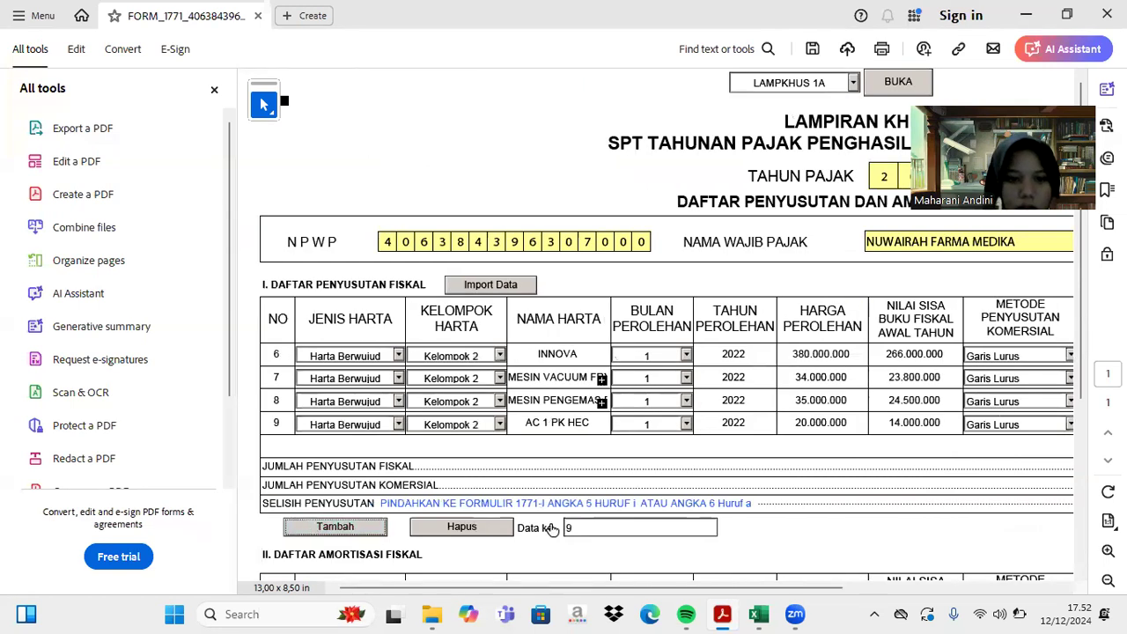
- Set row 10's asset type to Harta Berwujud and its group to Kelompok 2
{"action": "left_click", "coordinate": [756, 614]}
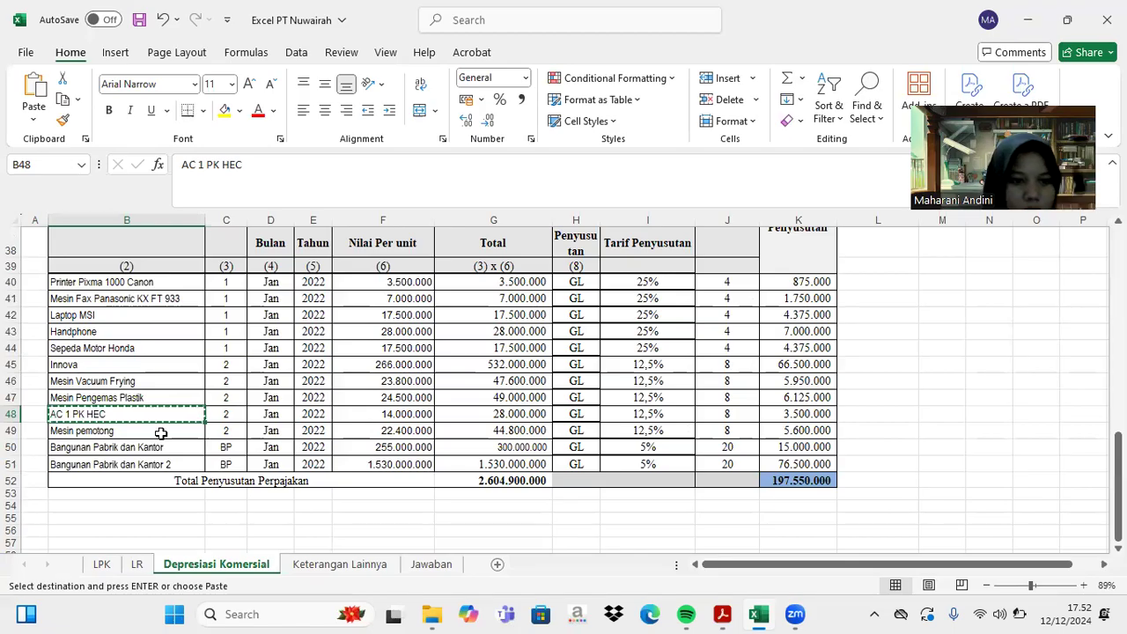
{"action": "left_click", "coordinate": [161, 431]}
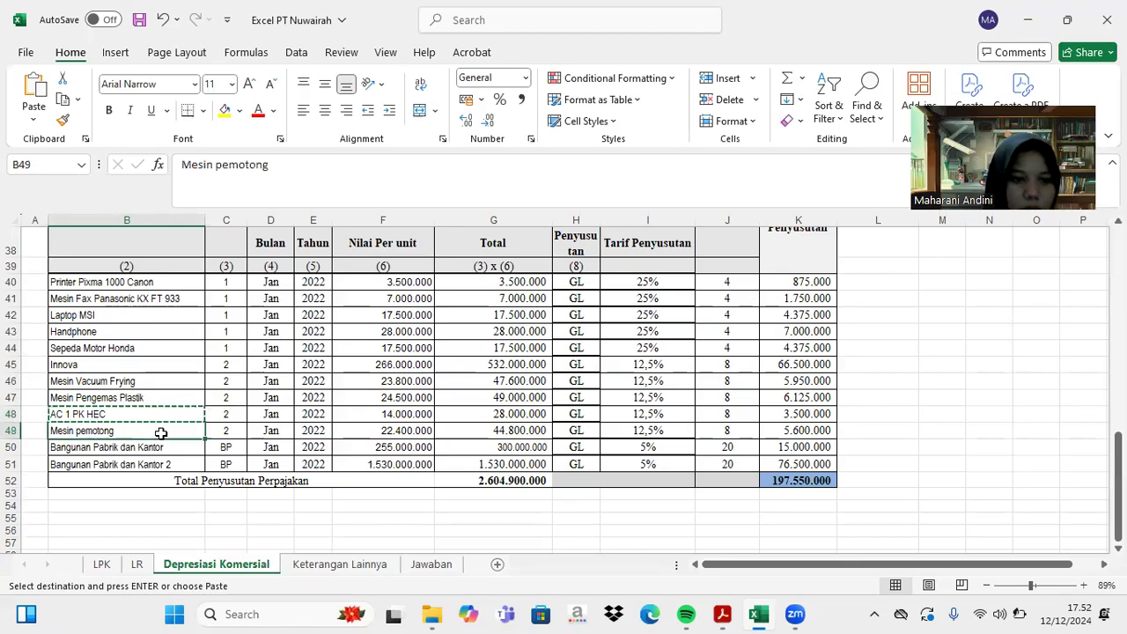
{"action": "scroll", "coordinate": [162, 433], "scroll_direction": "up", "scroll_amount": 12}
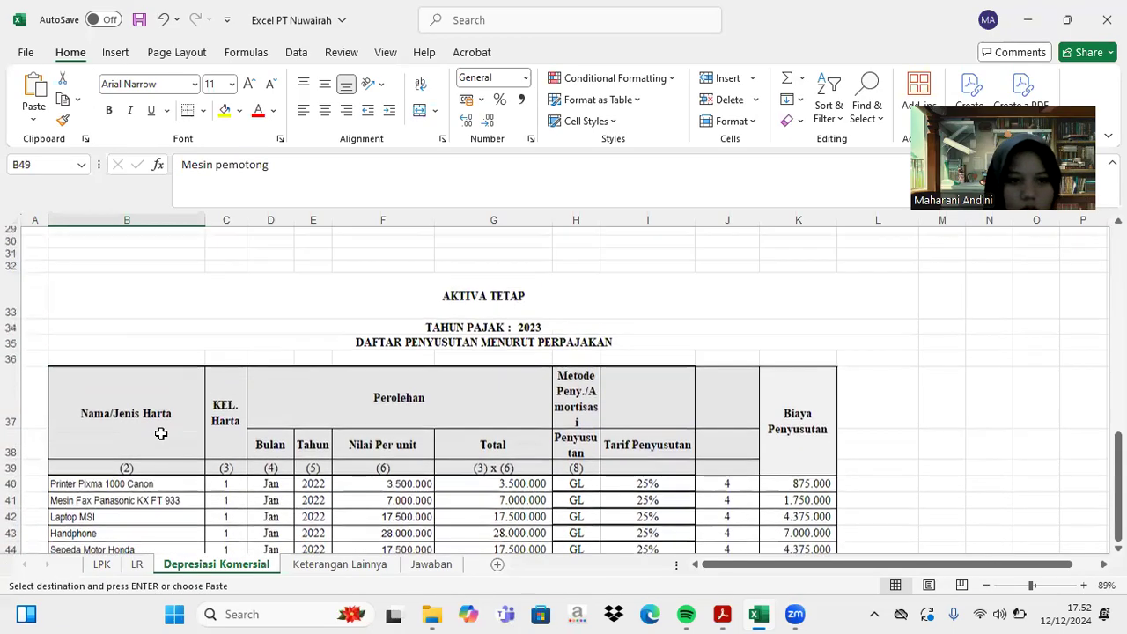
{"action": "scroll", "coordinate": [161, 433], "scroll_direction": "up", "scroll_amount": 2}
{"action": "scroll", "coordinate": [158, 432], "scroll_direction": "down", "scroll_amount": 3}
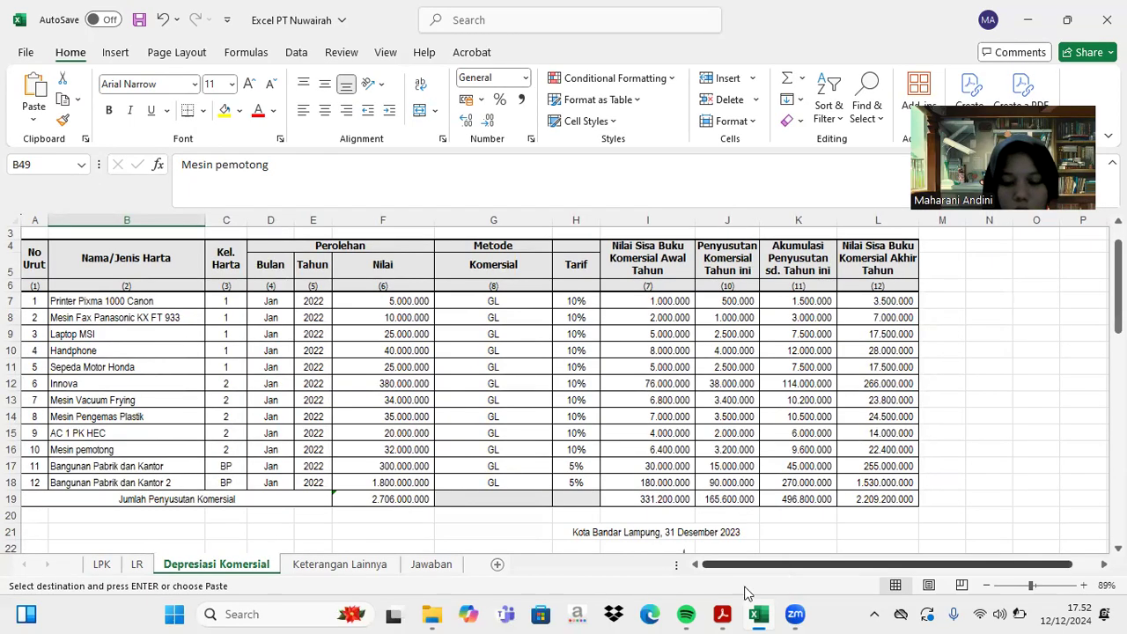
{"action": "left_click", "coordinate": [721, 613]}
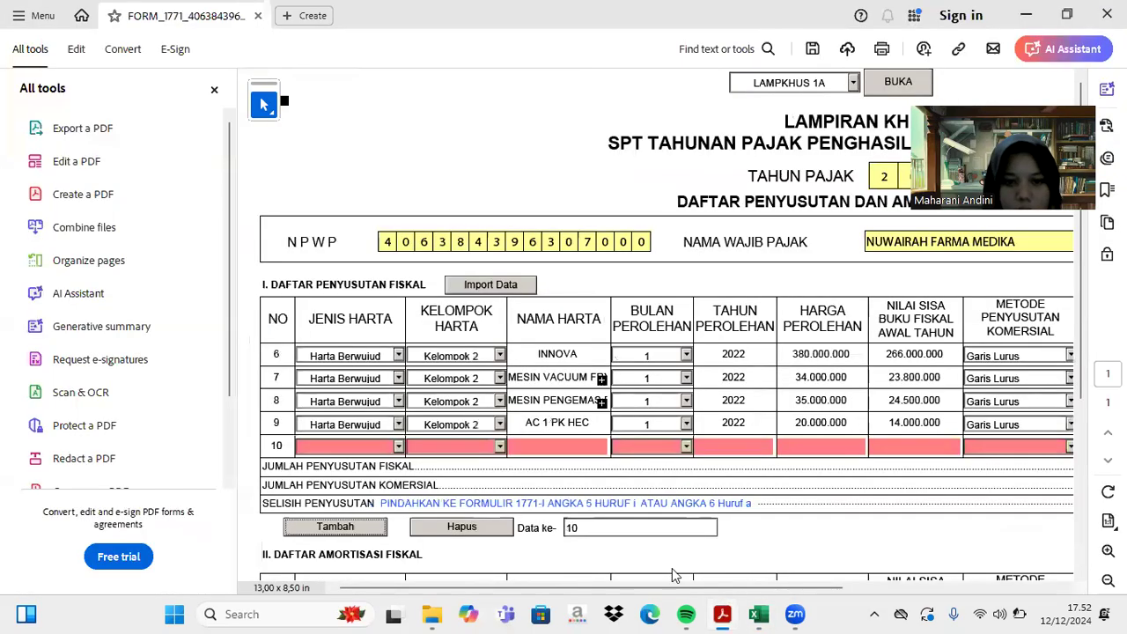
{"action": "left_click", "coordinate": [400, 447]}
{"action": "left_click", "coordinate": [387, 459]}
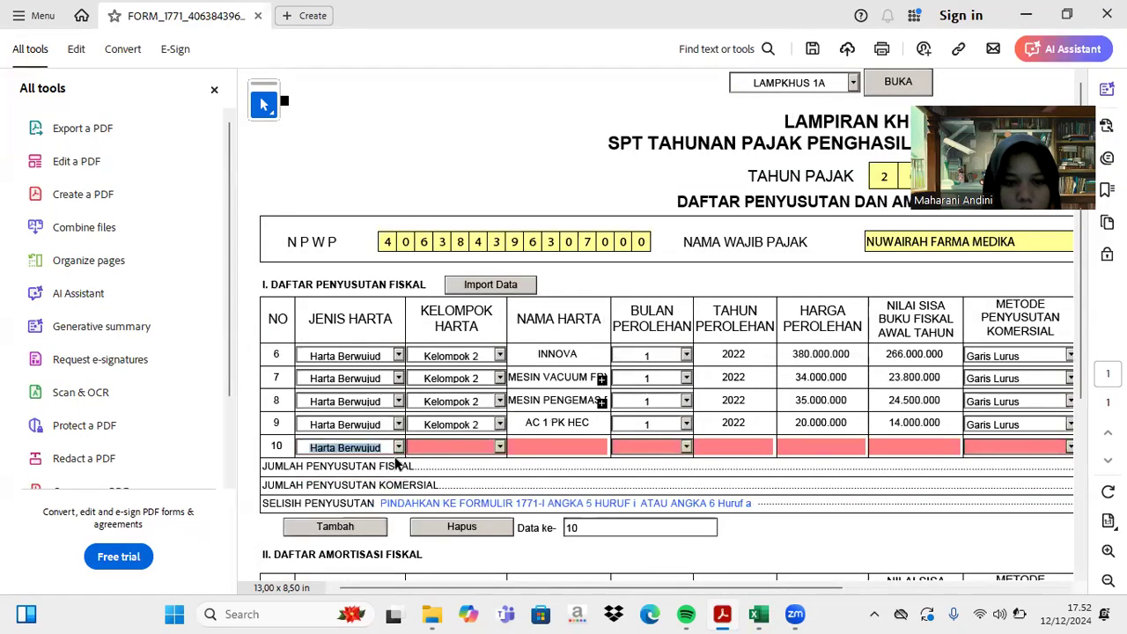
{"action": "left_click", "coordinate": [499, 447]}
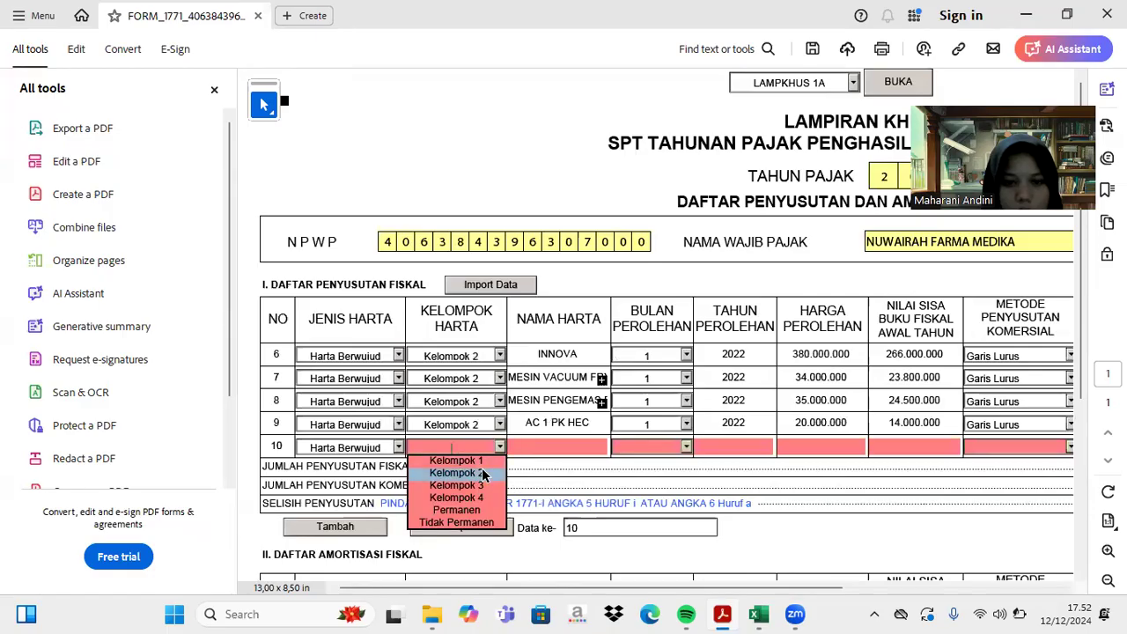
{"action": "left_click", "coordinate": [482, 474]}
- Fill row 10 with Mesin pemotong, month 1 of 2022, cost 32.000.000, book value 22.400.000
{"action": "type", "text": "Mesin pemotong"}
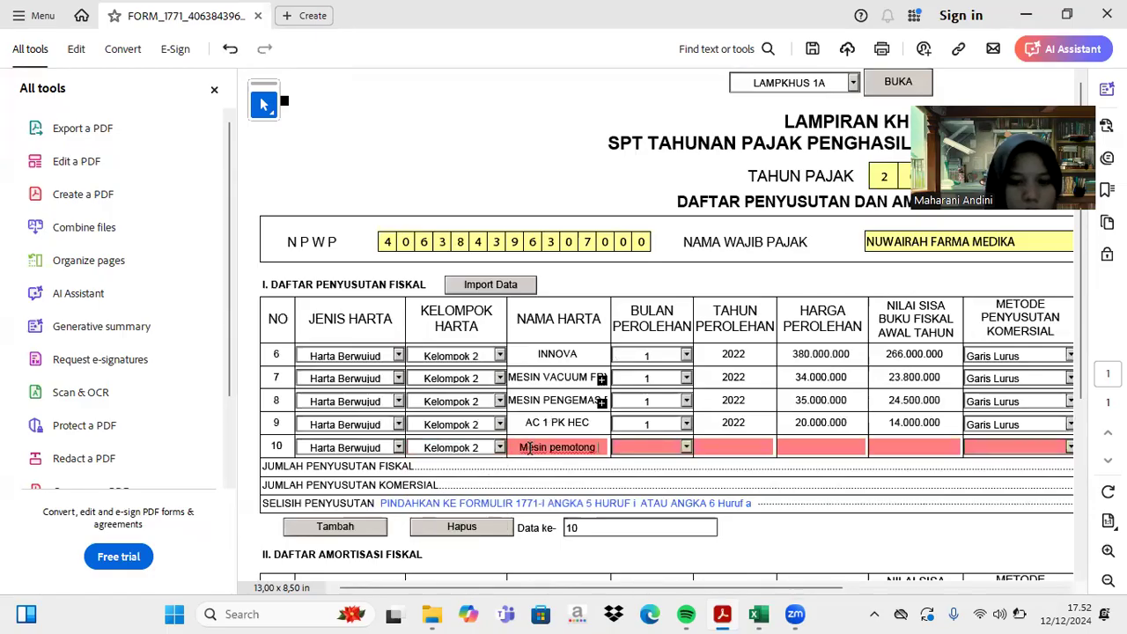
{"action": "left_click", "coordinate": [687, 447]}
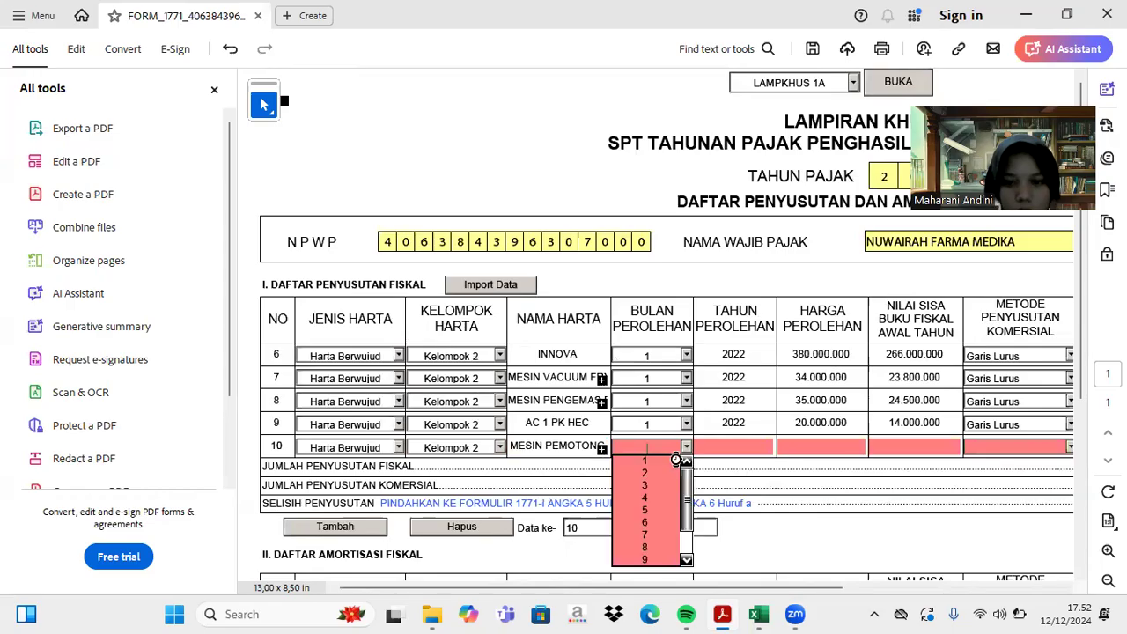
{"action": "left_click", "coordinate": [671, 468]}
{"action": "left_click", "coordinate": [719, 450]}
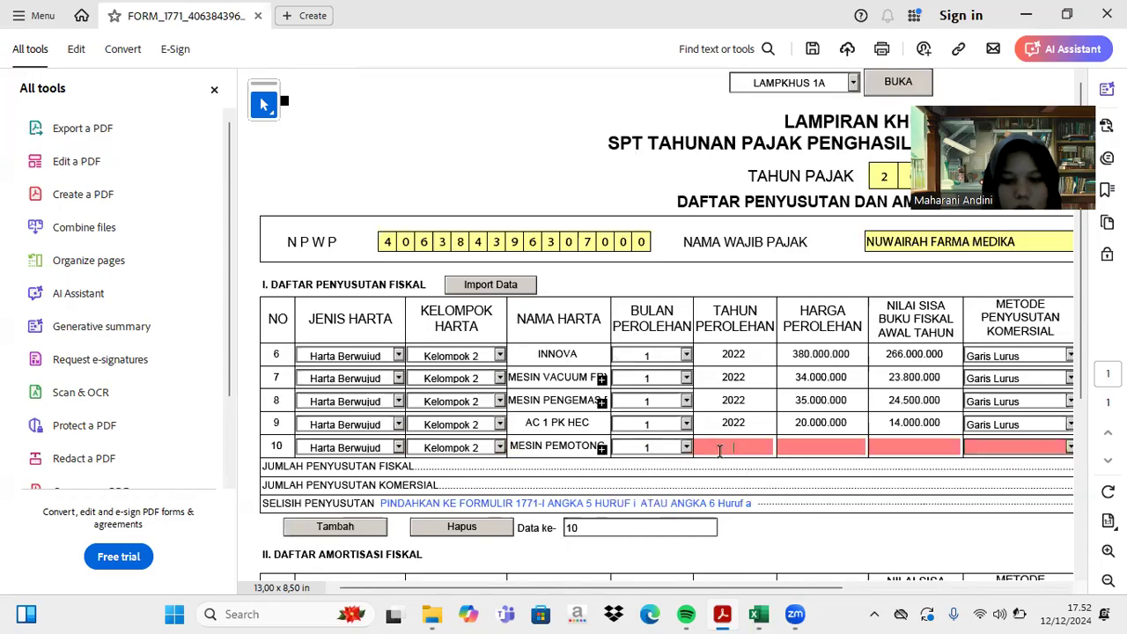
{"action": "type", "text": "2022"}
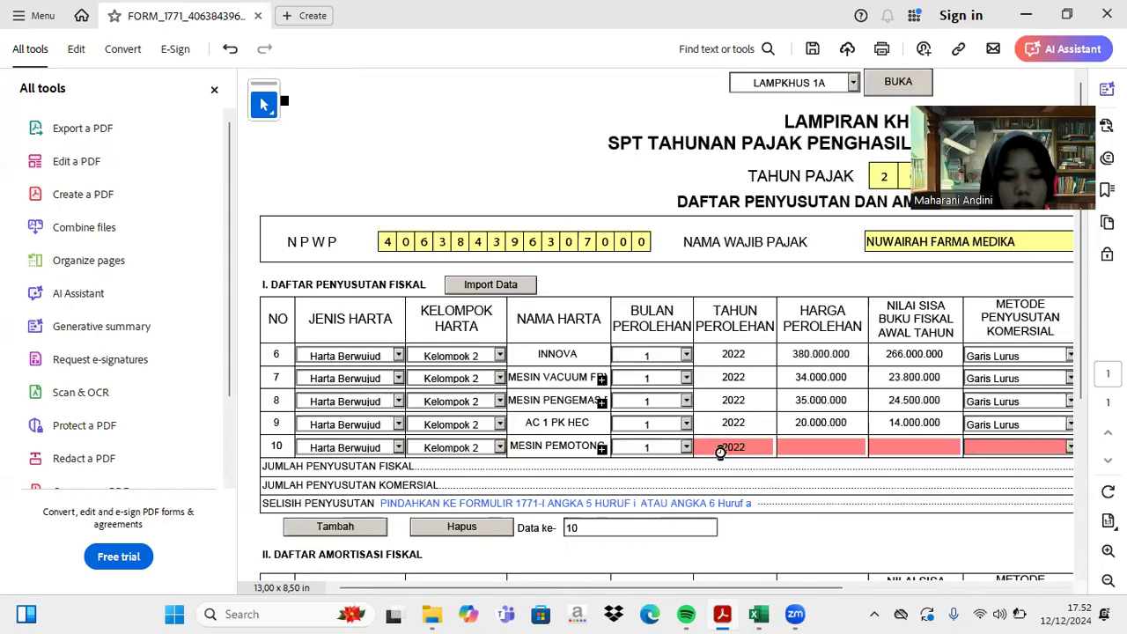
{"action": "key", "text": "Tab"}
{"action": "type", "text": "32"}
{"action": "type", "text": "000000"}
{"action": "key", "text": "Tab"}
{"action": "type", "text": "22.400.000"}
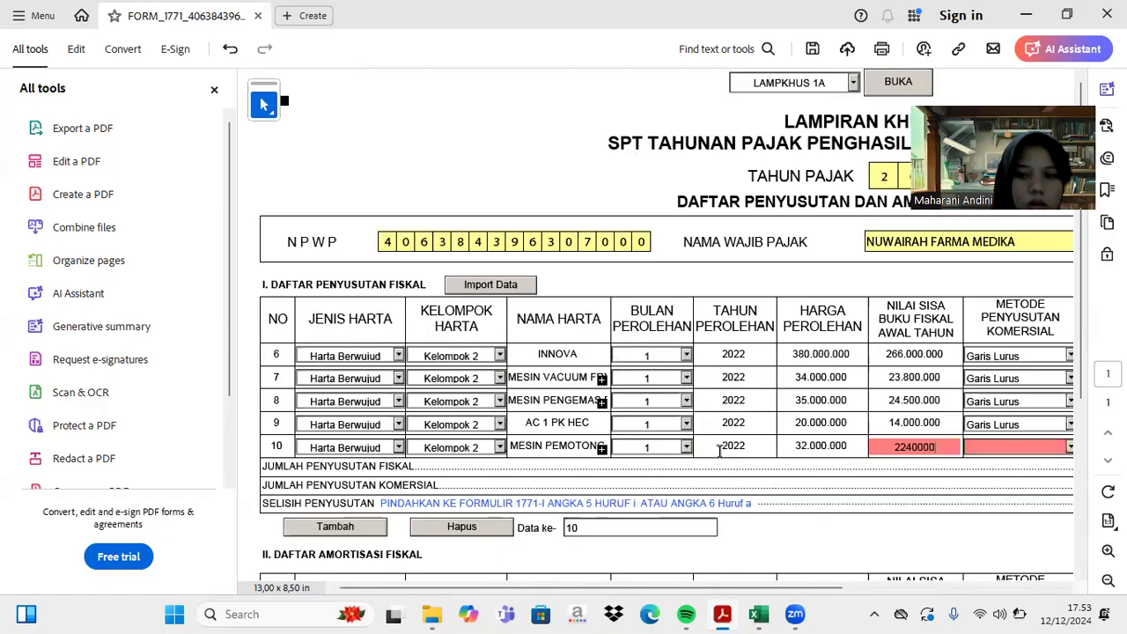
{"action": "key", "text": "Tab"}
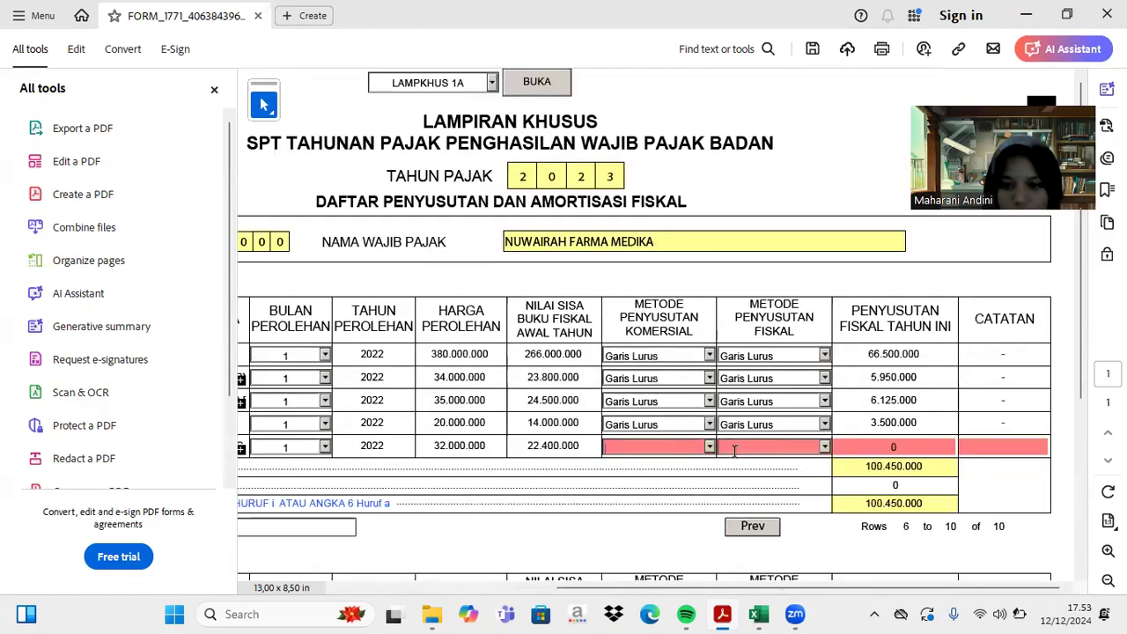
- Set row 10's commercial and fiscal depreciation methods to Garis Lurus
{"action": "left_click", "coordinate": [709, 447]}
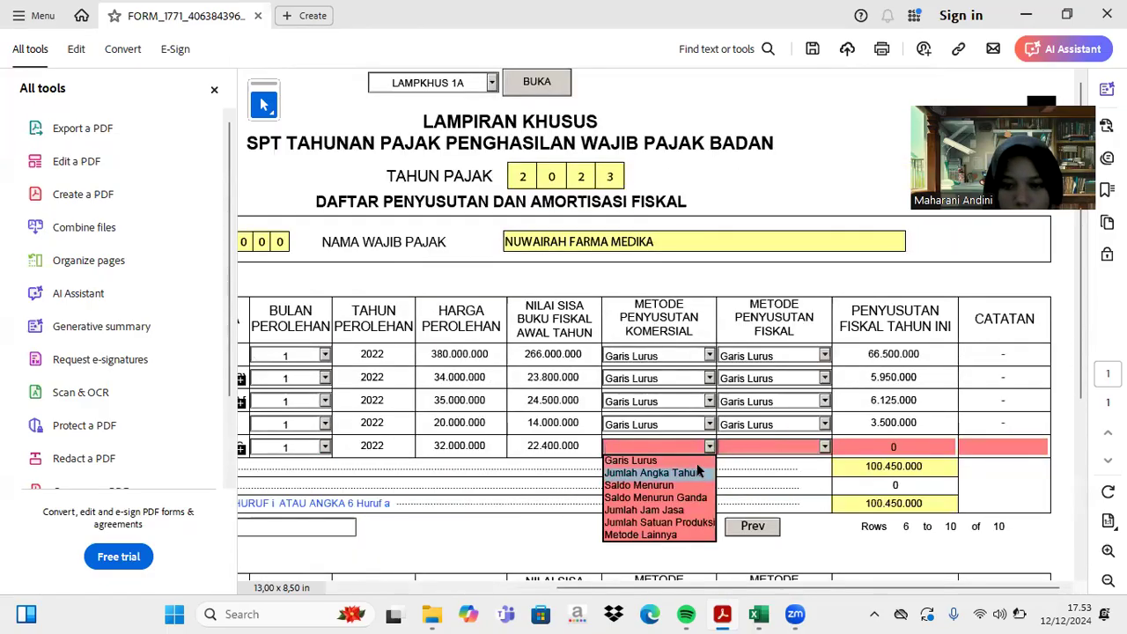
{"action": "left_click", "coordinate": [631, 461]}
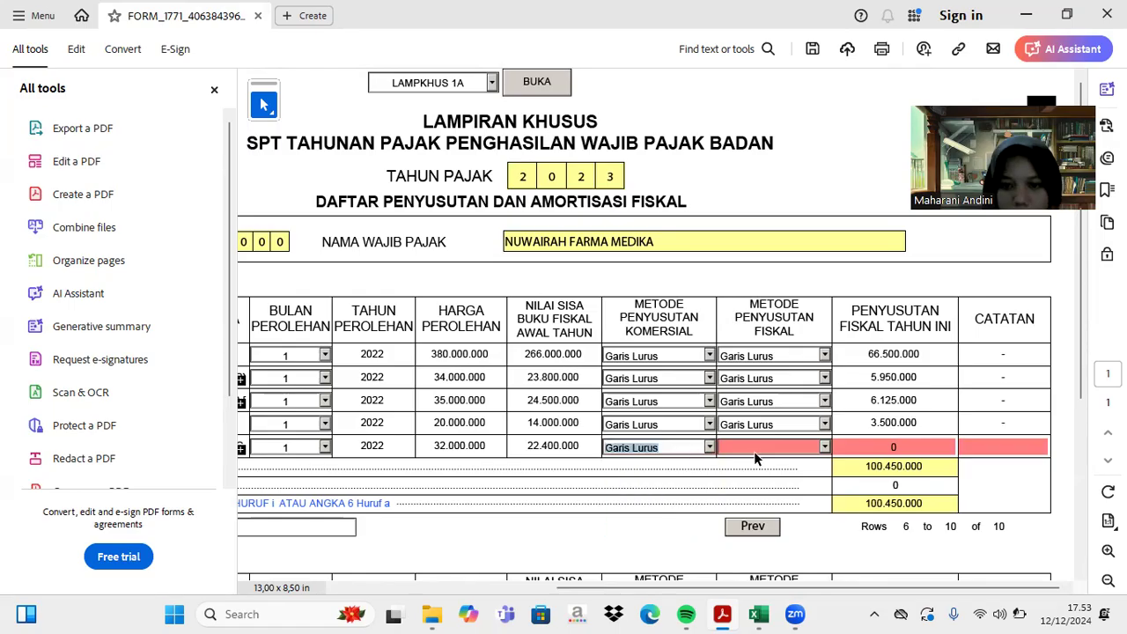
{"action": "left_click", "coordinate": [824, 449]}
{"action": "left_click", "coordinate": [816, 458]}
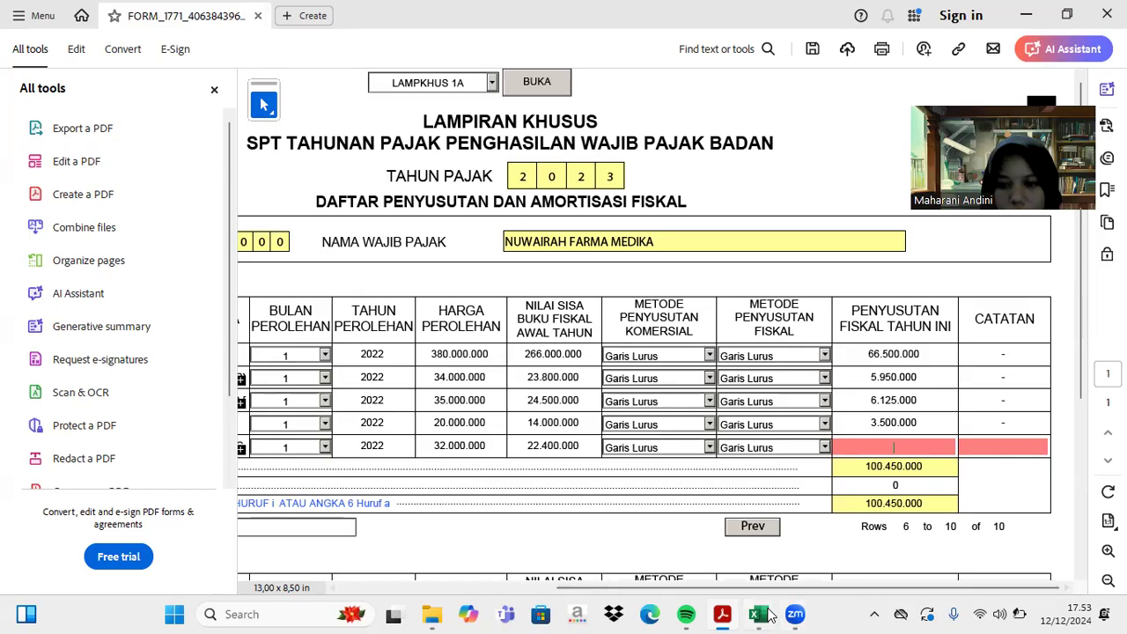
- Enter 5.600.000 fiscal depreciation and a '-' note for row 10
{"action": "left_click", "coordinate": [762, 613]}
{"action": "scroll", "coordinate": [803, 354], "scroll_direction": "down", "scroll_amount": 12}
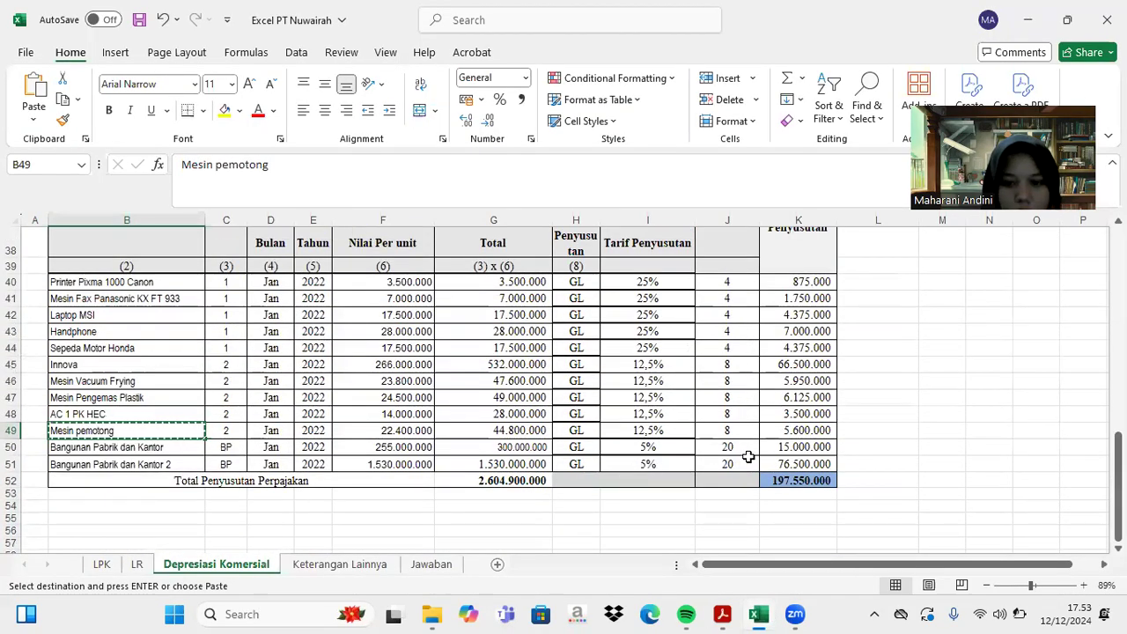
{"action": "left_click", "coordinate": [722, 613]}
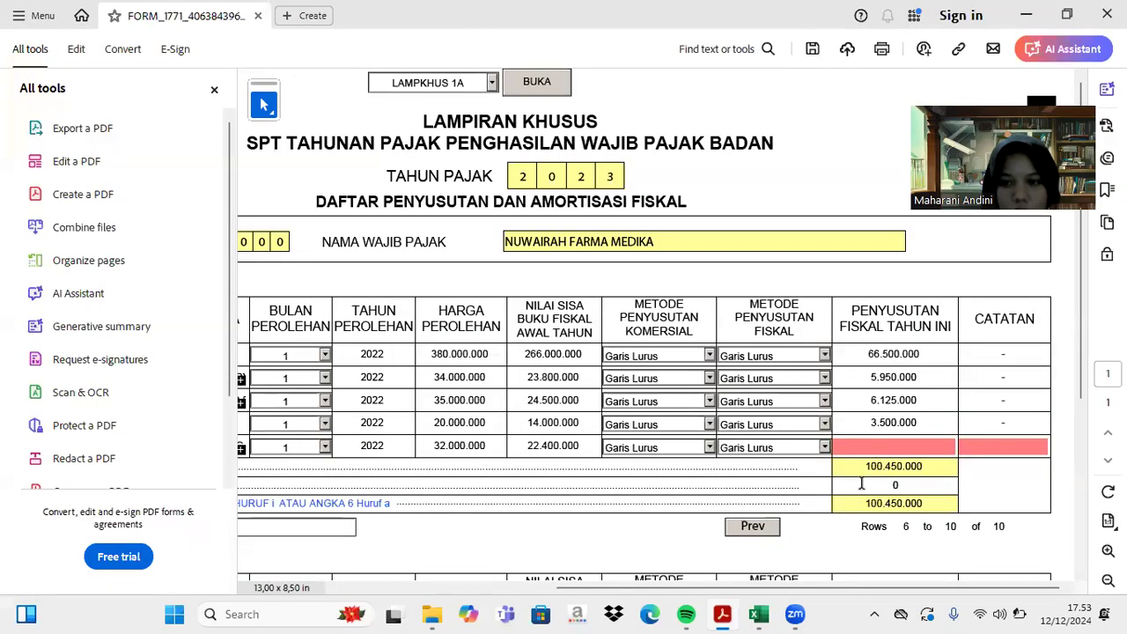
{"action": "type", "text": "5."}
{"action": "type", "text": "600.000"}
{"action": "key", "text": "Tab"}
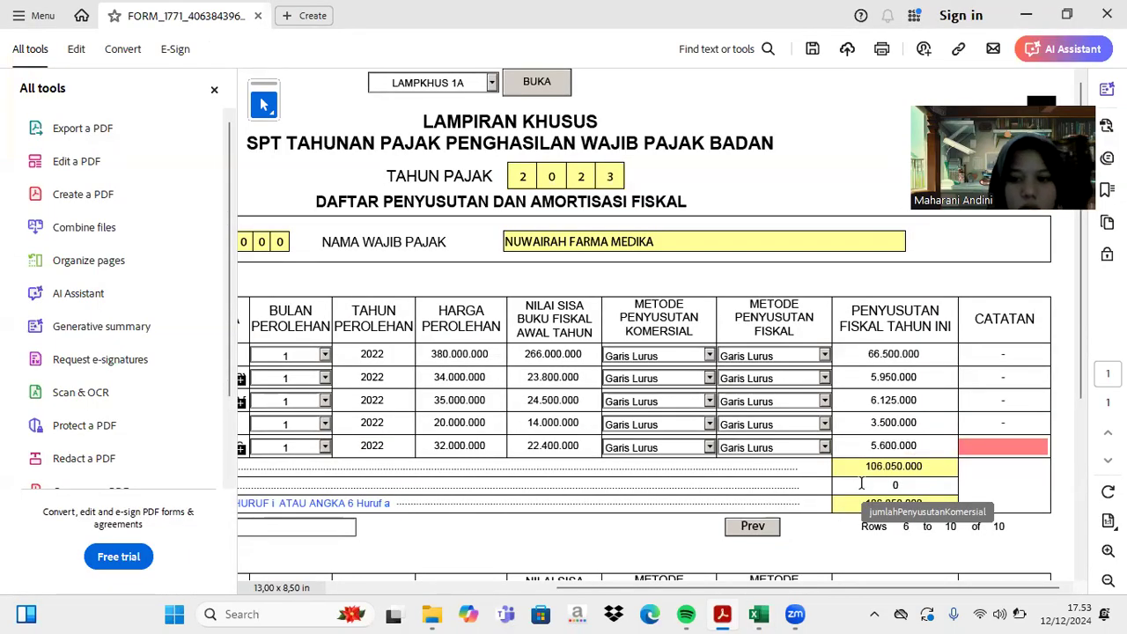
{"action": "scroll", "coordinate": [724, 460], "scroll_direction": "left", "scroll_amount": 5}
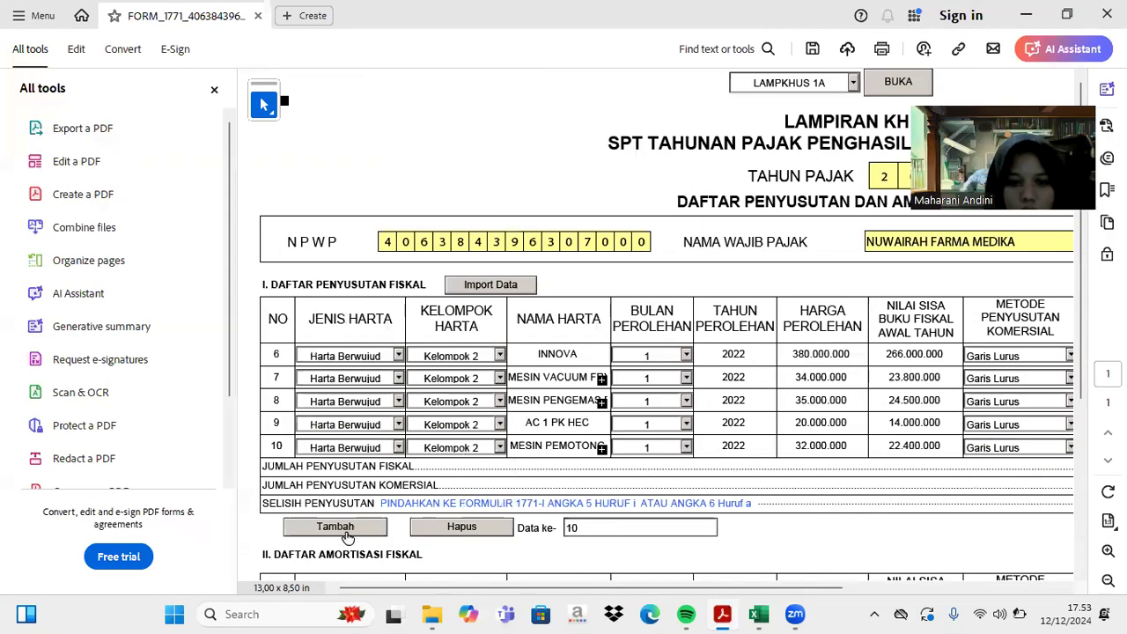
{"action": "scroll", "coordinate": [772, 423], "scroll_direction": "right", "scroll_amount": 5}
{"action": "type", "text": "-"}
{"action": "scroll", "coordinate": [895, 445], "scroll_direction": "left", "scroll_amount": 5}
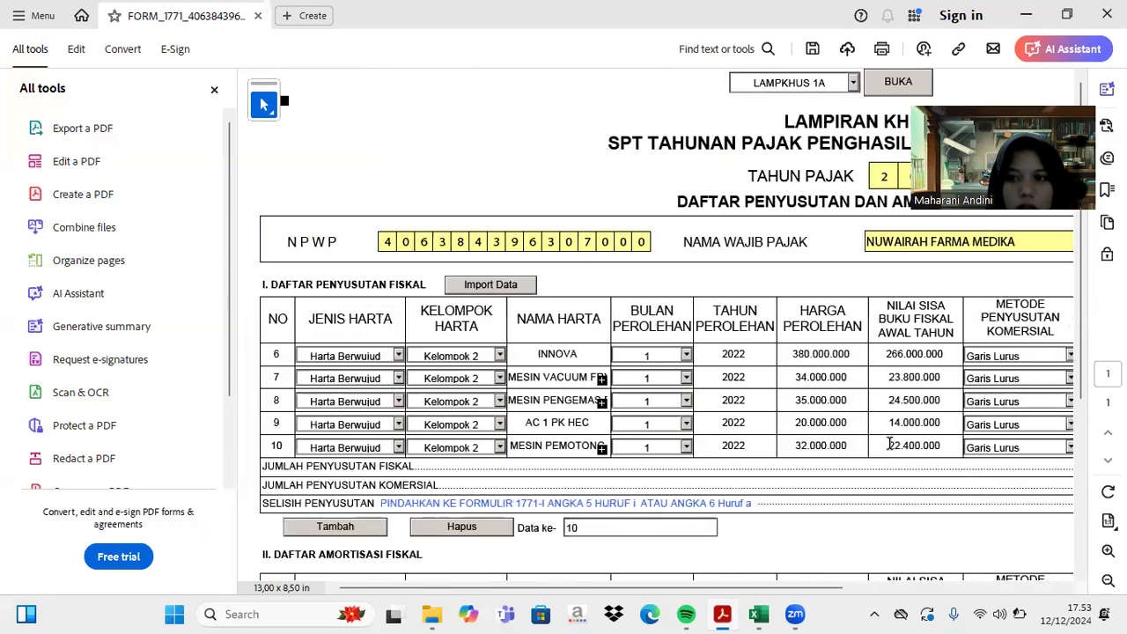
- Add row 11 and copy 'Bangunan Pabrik dan Kantor' from the Excel sheet
{"action": "left_click", "coordinate": [348, 528]}
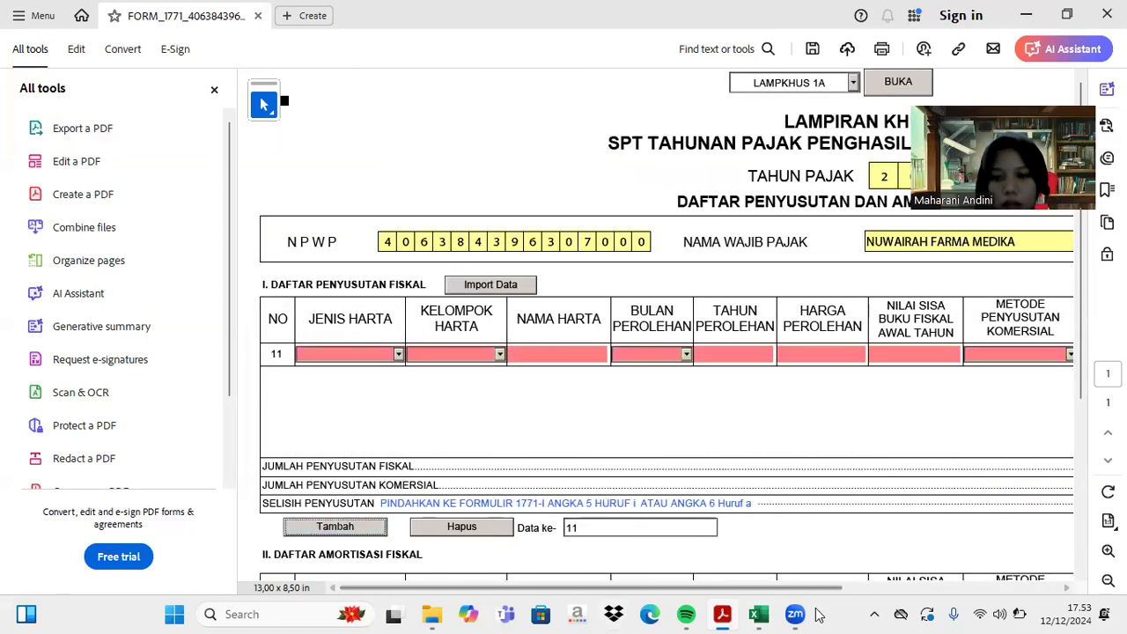
{"action": "left_click", "coordinate": [758, 614]}
{"action": "left_click", "coordinate": [150, 448]}
{"action": "key", "text": "ctrl+c"}
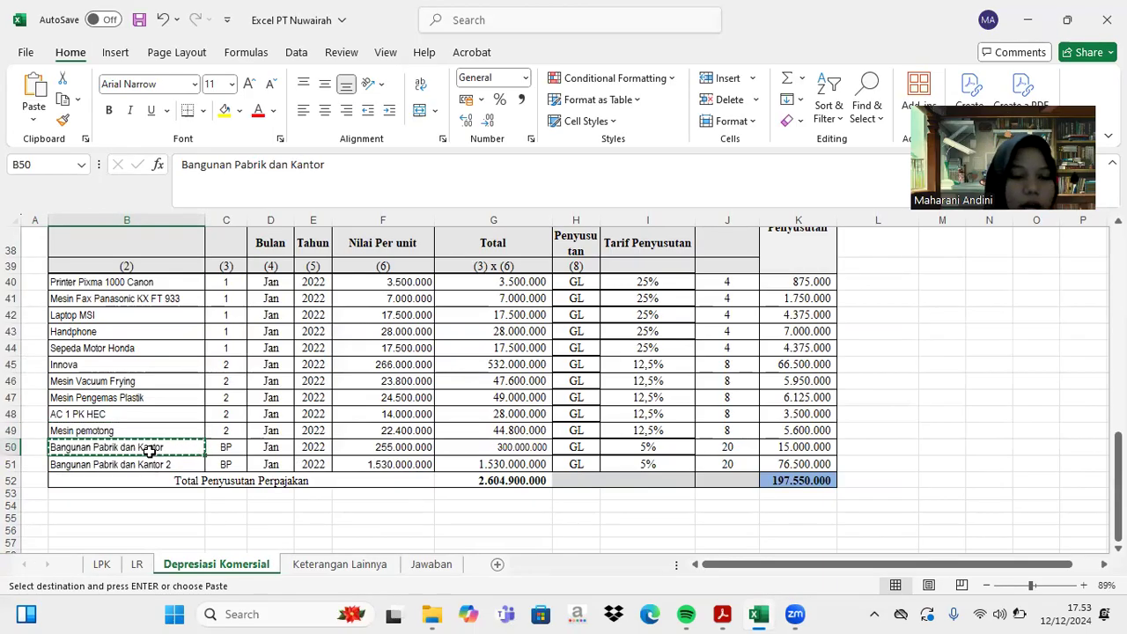
{"action": "scroll", "coordinate": [226, 356], "scroll_direction": "up", "scroll_amount": 1}
{"action": "scroll", "coordinate": [225, 356], "scroll_direction": "down", "scroll_amount": 1}
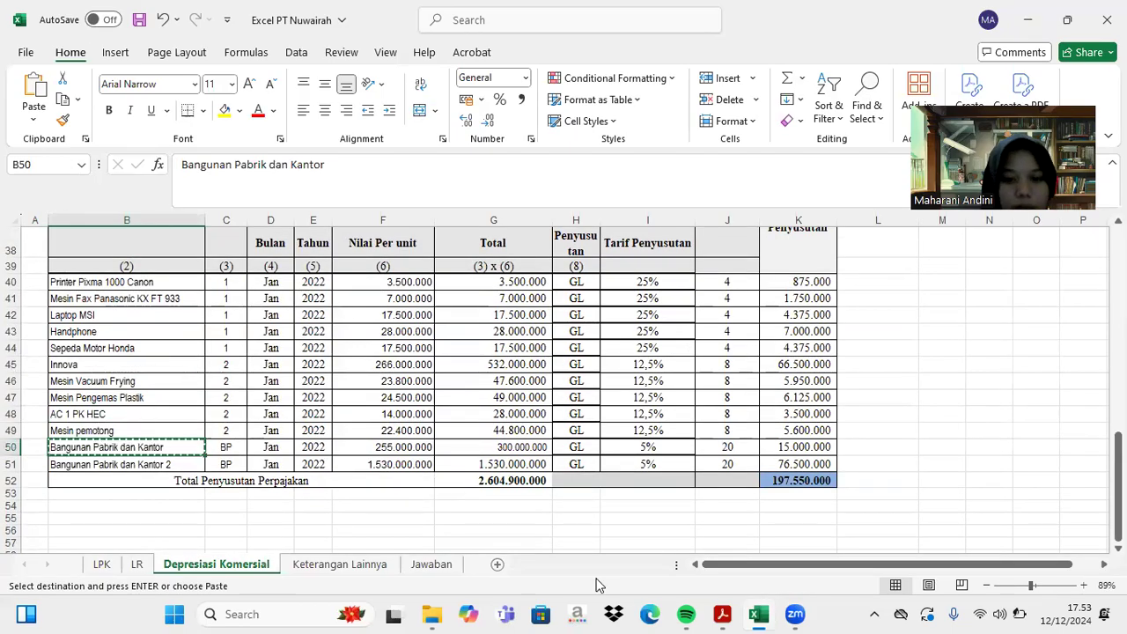
{"action": "left_click", "coordinate": [722, 614]}
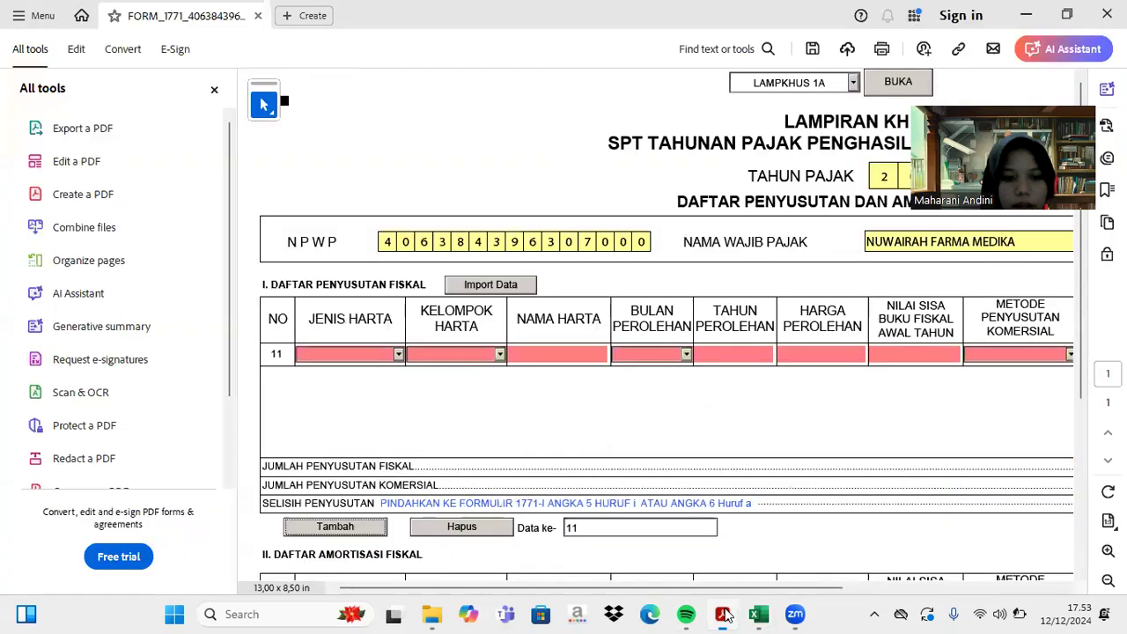
- Set row 11 to Kelompok Bangunan, Permanen, and paste the building name
{"action": "left_click", "coordinate": [397, 353]}
{"action": "left_click", "coordinate": [393, 380]}
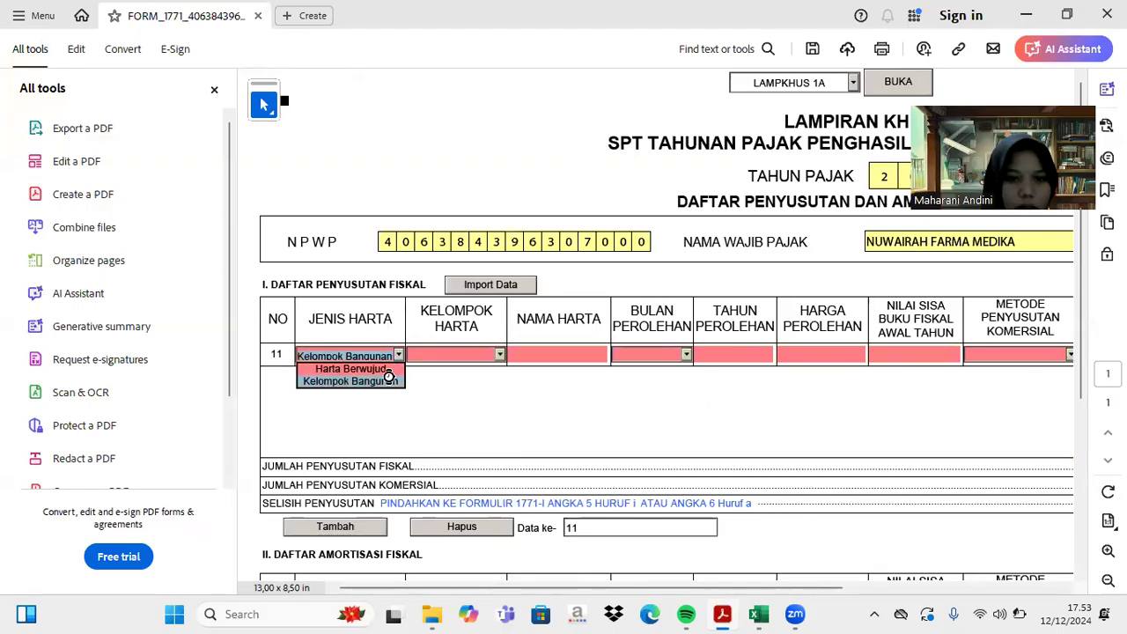
{"action": "left_click", "coordinate": [500, 355]}
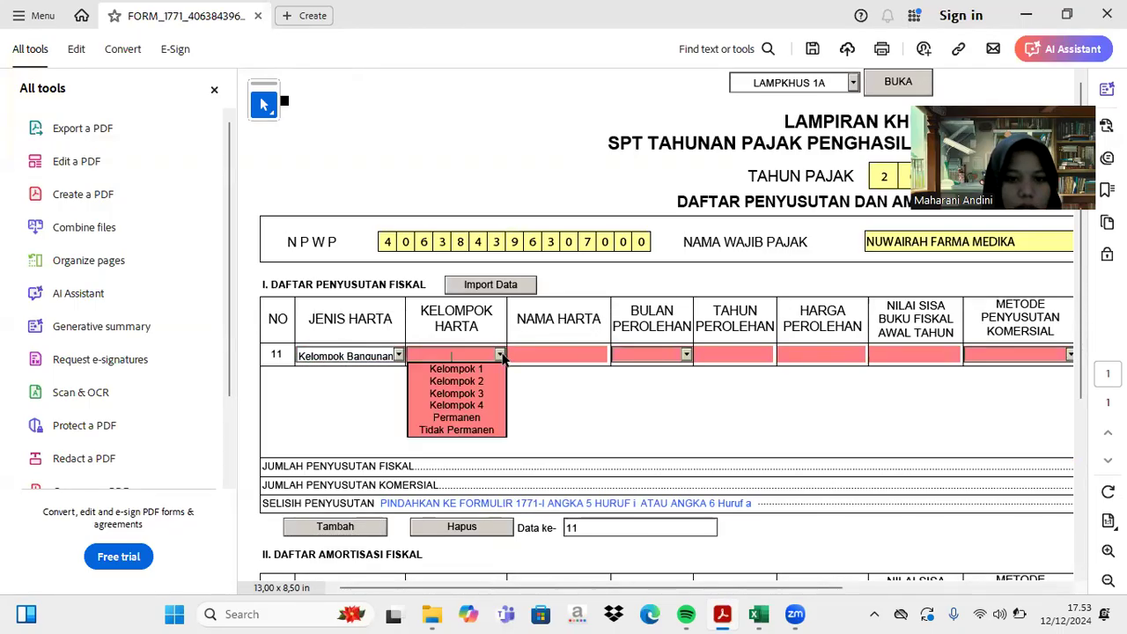
{"action": "left_click", "coordinate": [476, 419]}
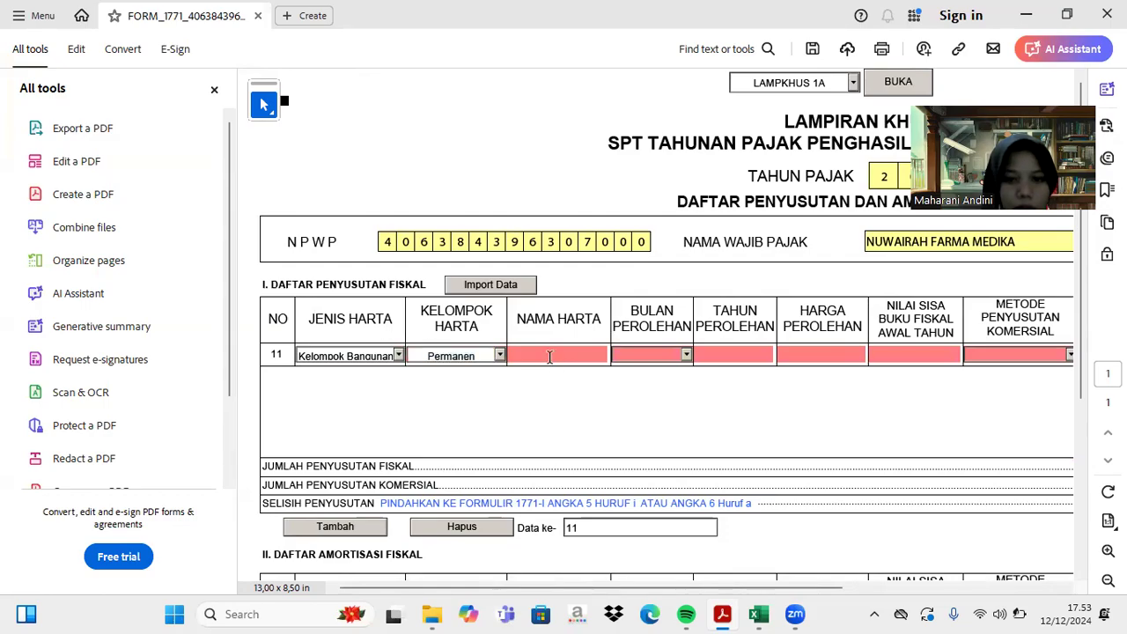
{"action": "left_click", "coordinate": [549, 355]}
{"action": "key", "text": "ctrl+v"}
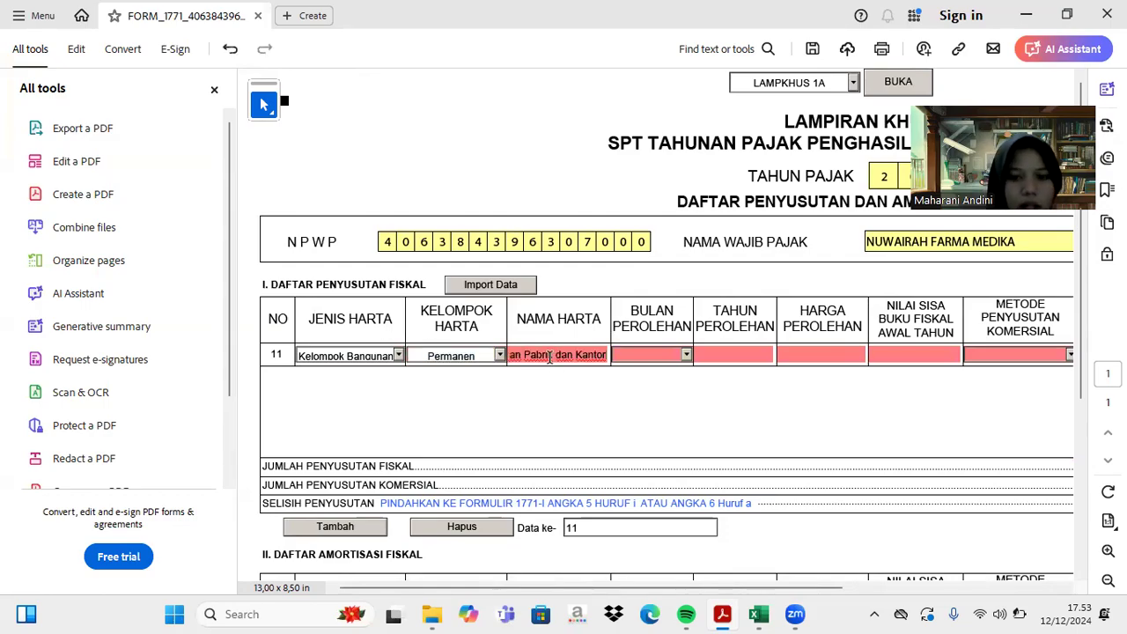
- Set row 11's acquisition date to month 1 of 2022
{"action": "left_click", "coordinate": [686, 355]}
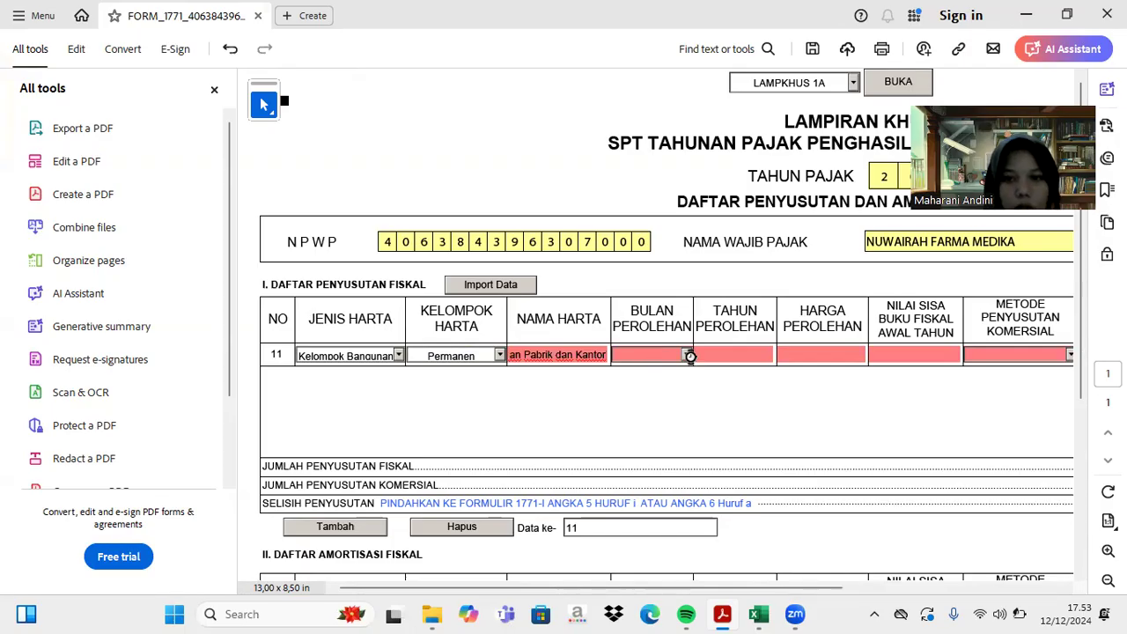
{"action": "left_click", "coordinate": [667, 369]}
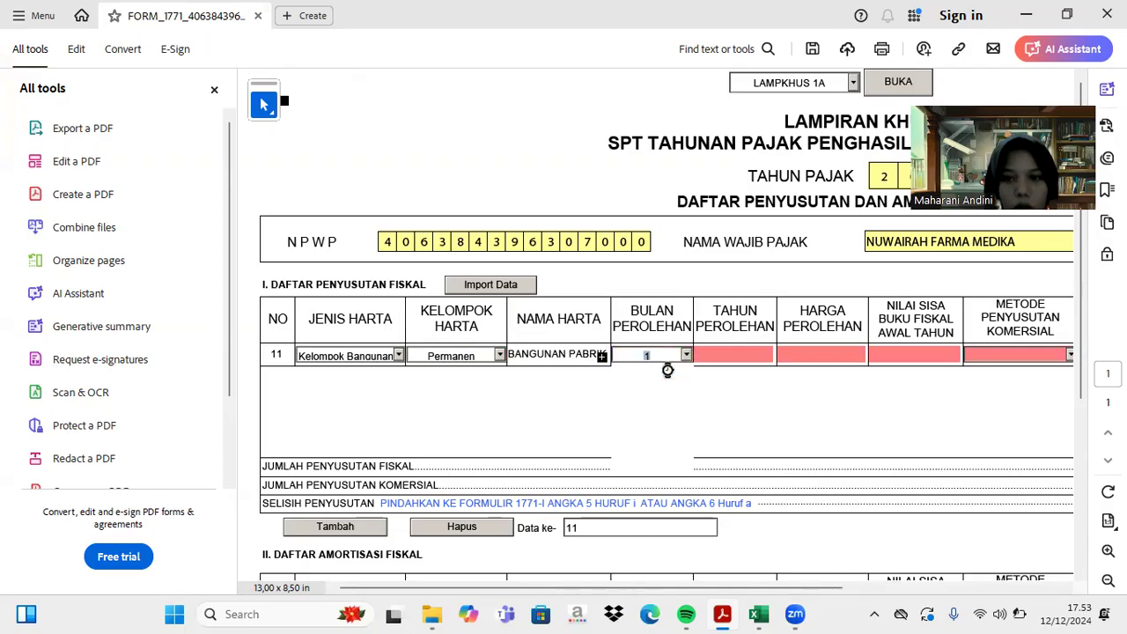
{"action": "left_click", "coordinate": [729, 355]}
{"action": "type", "text": "2022"}
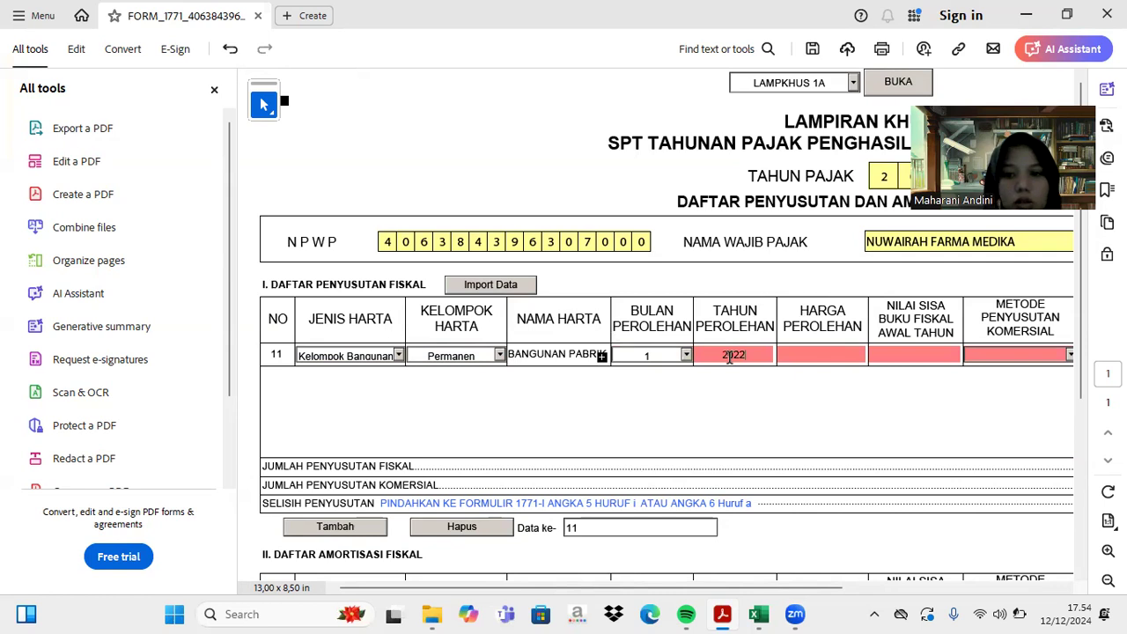
{"action": "key", "text": "Tab"}
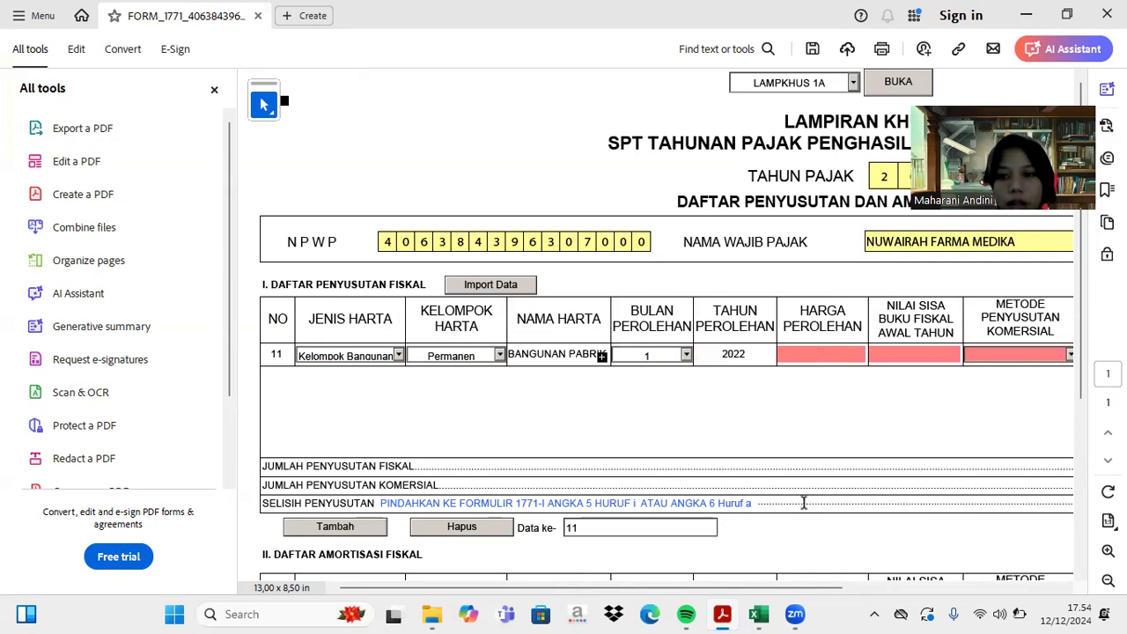
- Enter row 11's cost 300.000.000 and book value 25.500.000
{"action": "left_click", "coordinate": [759, 613]}
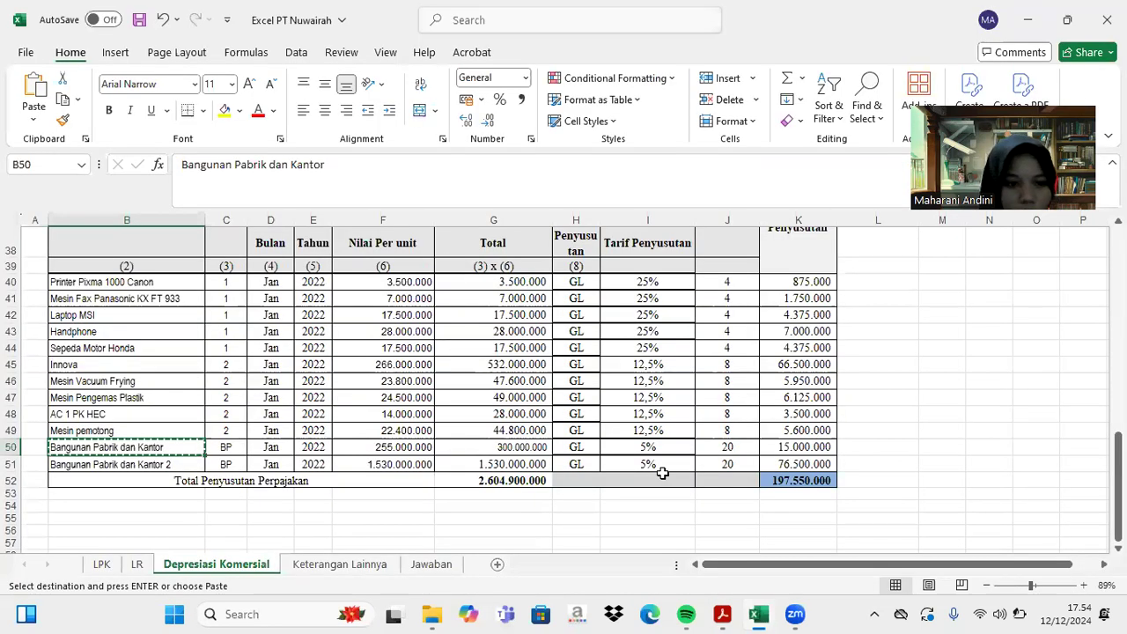
{"action": "scroll", "coordinate": [662, 473], "scroll_direction": "up", "scroll_amount": 9}
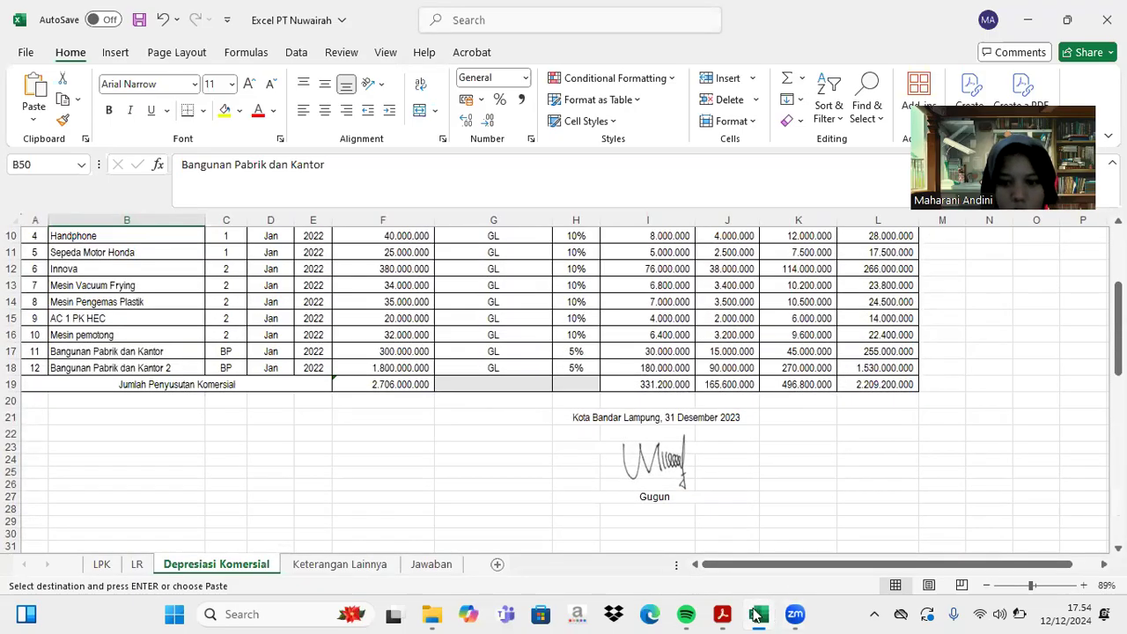
{"action": "left_click", "coordinate": [722, 614]}
{"action": "type", "text": "3"}
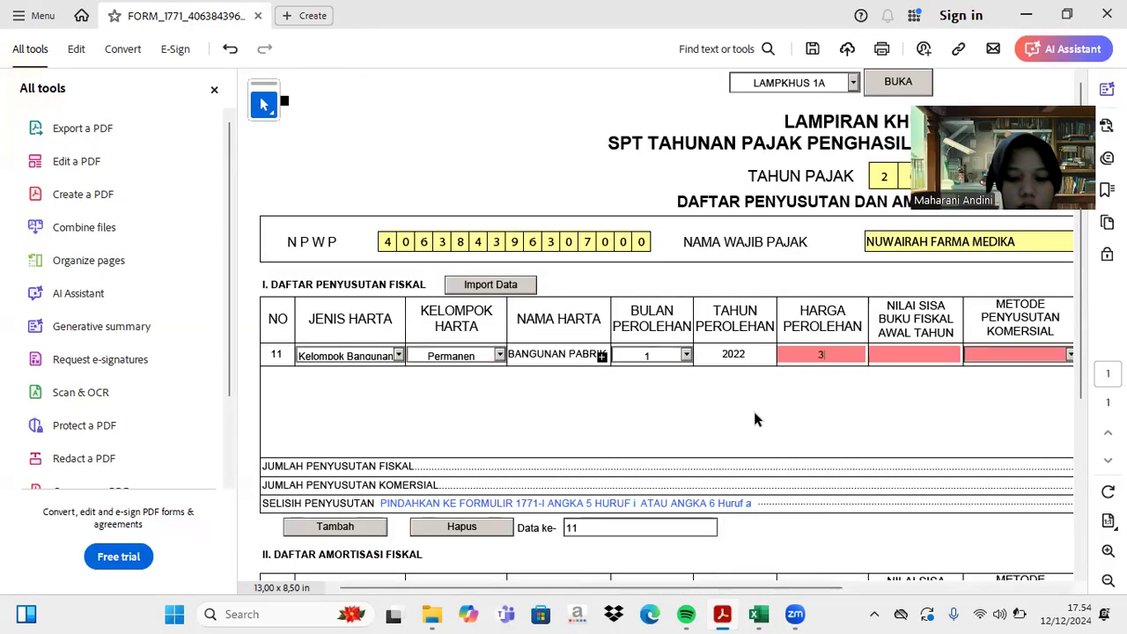
{"action": "type", "text": "00.000.000"}
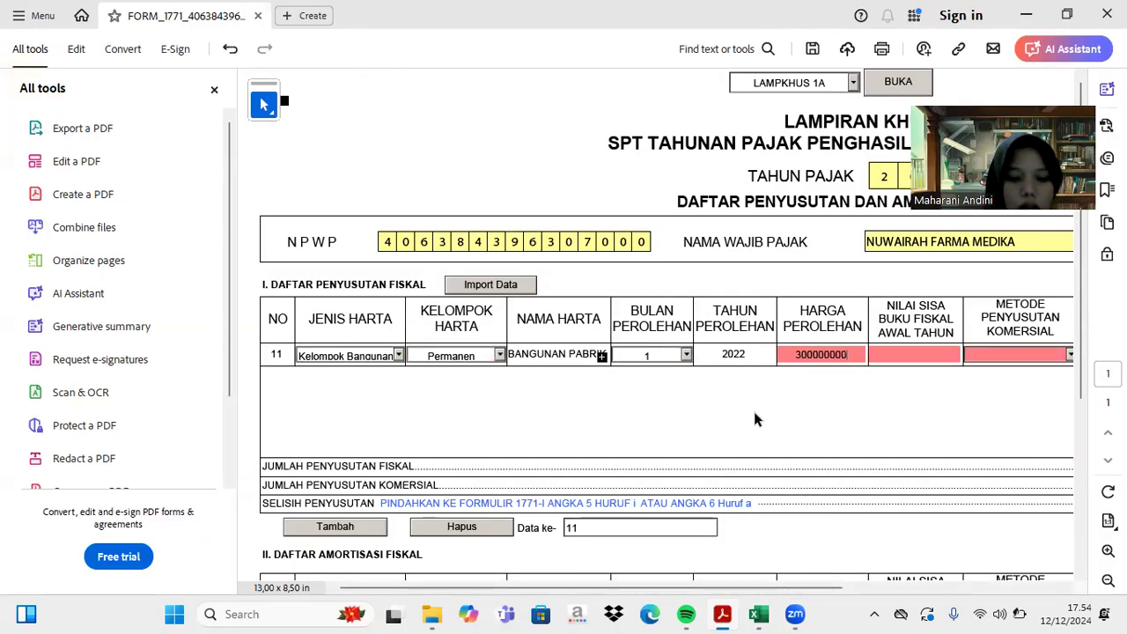
{"action": "key", "text": "Tab"}
{"action": "type", "text": "25500000"}
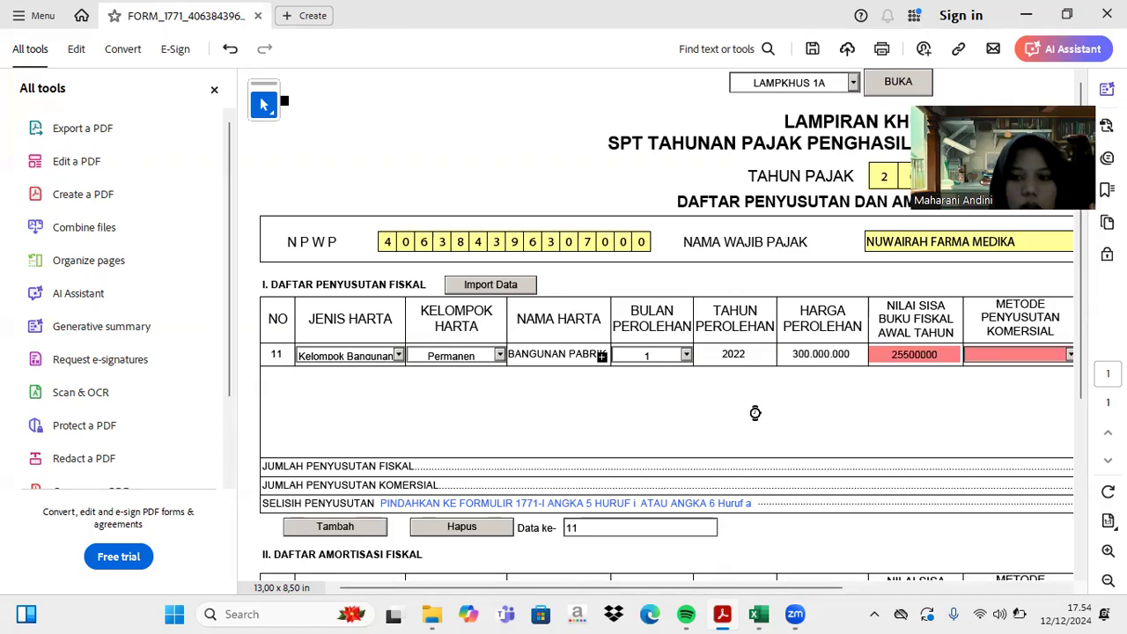
{"action": "key", "text": "Tab"}
{"action": "left_click", "coordinate": [582, 353]}
- Correct row 11's book value to 255.000.000 and set both methods to Garis Lurus
{"action": "type", "text": "0"}
{"action": "key", "text": "Tab"}
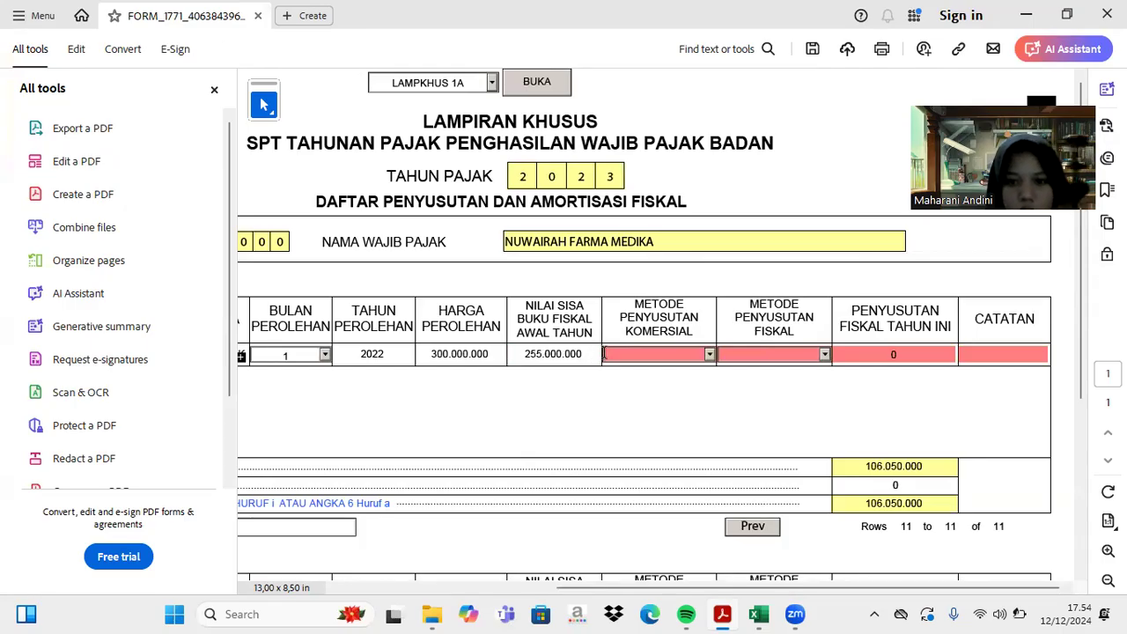
{"action": "left_click", "coordinate": [710, 355]}
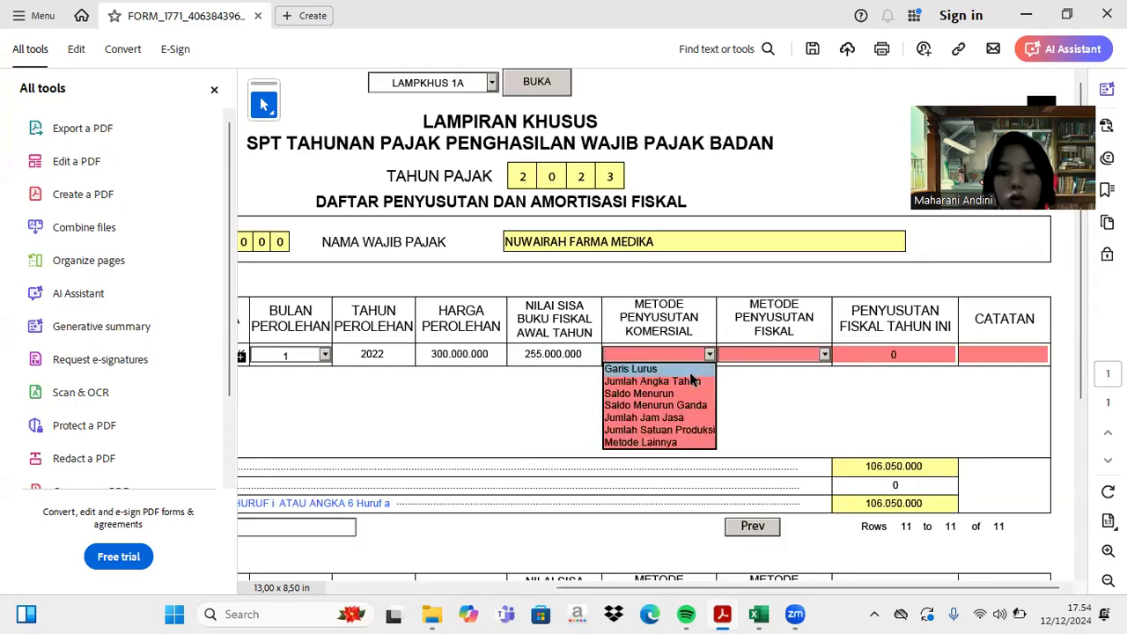
{"action": "left_click", "coordinate": [690, 374]}
{"action": "left_click", "coordinate": [710, 355]}
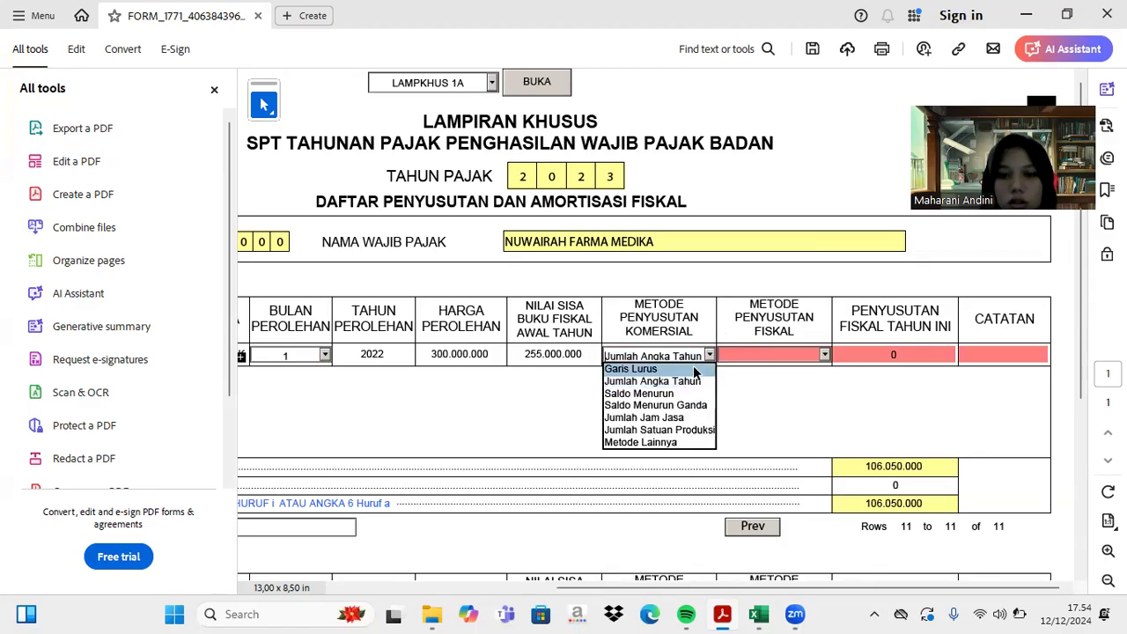
{"action": "left_click", "coordinate": [690, 368]}
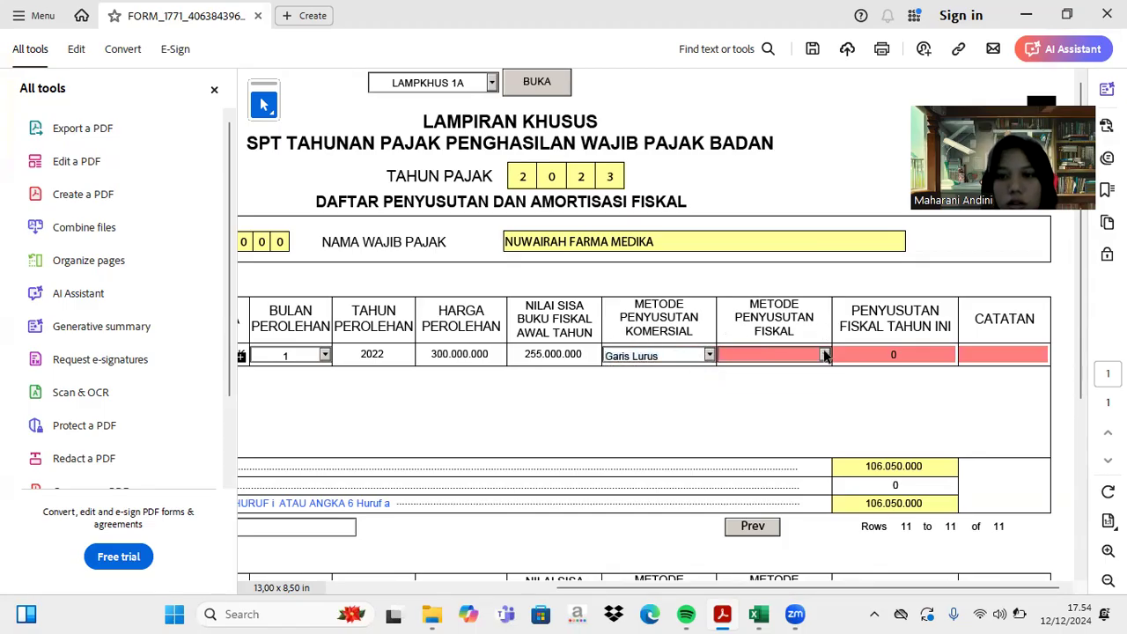
{"action": "left_click", "coordinate": [825, 355]}
{"action": "left_click", "coordinate": [810, 365]}
- Enter 15.000.000 fiscal depreciation and a '-' note for row 11, then add row 12
{"action": "left_click", "coordinate": [901, 353]}
{"action": "left_click", "coordinate": [759, 615]}
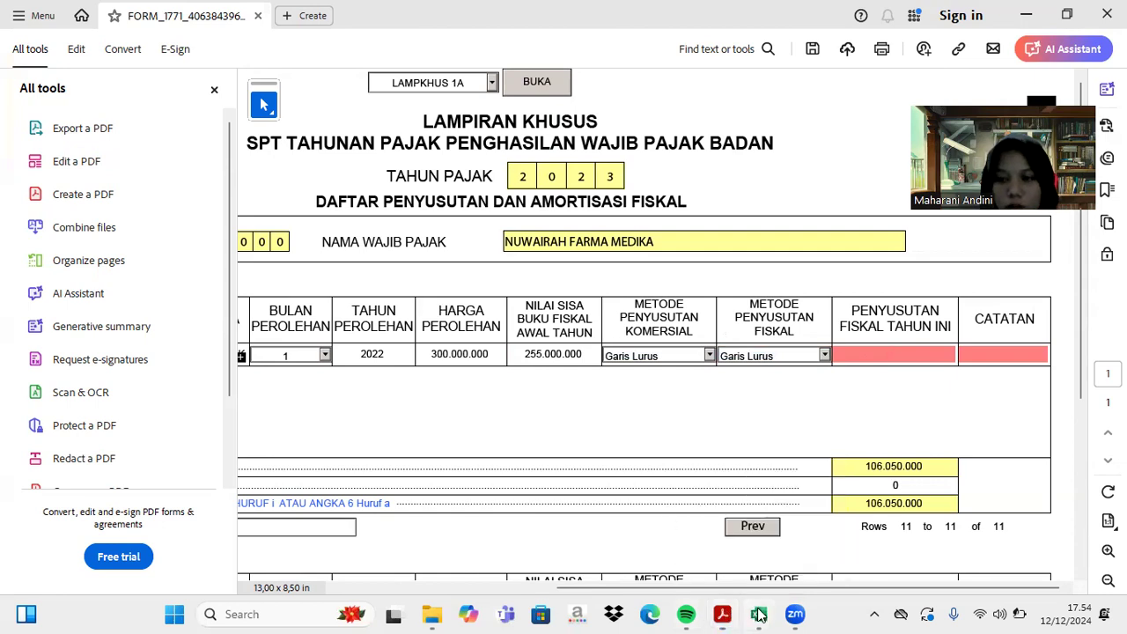
{"action": "scroll", "coordinate": [795, 479], "scroll_direction": "down", "scroll_amount": 10}
{"action": "scroll", "coordinate": [795, 480], "scroll_direction": "down", "scroll_amount": 1}
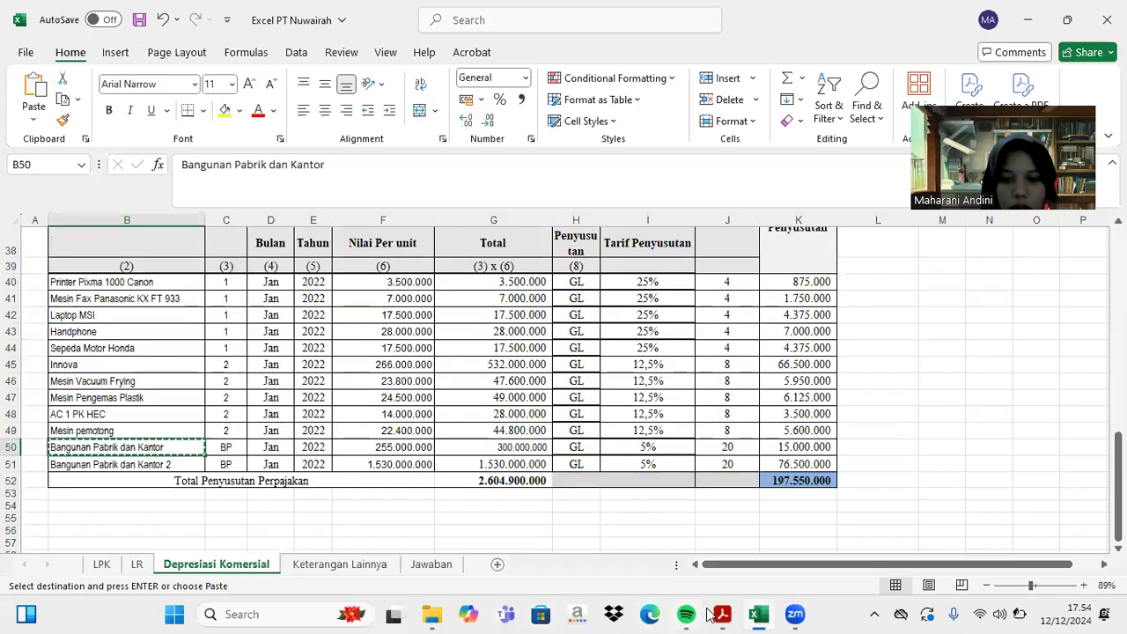
{"action": "left_click", "coordinate": [720, 614]}
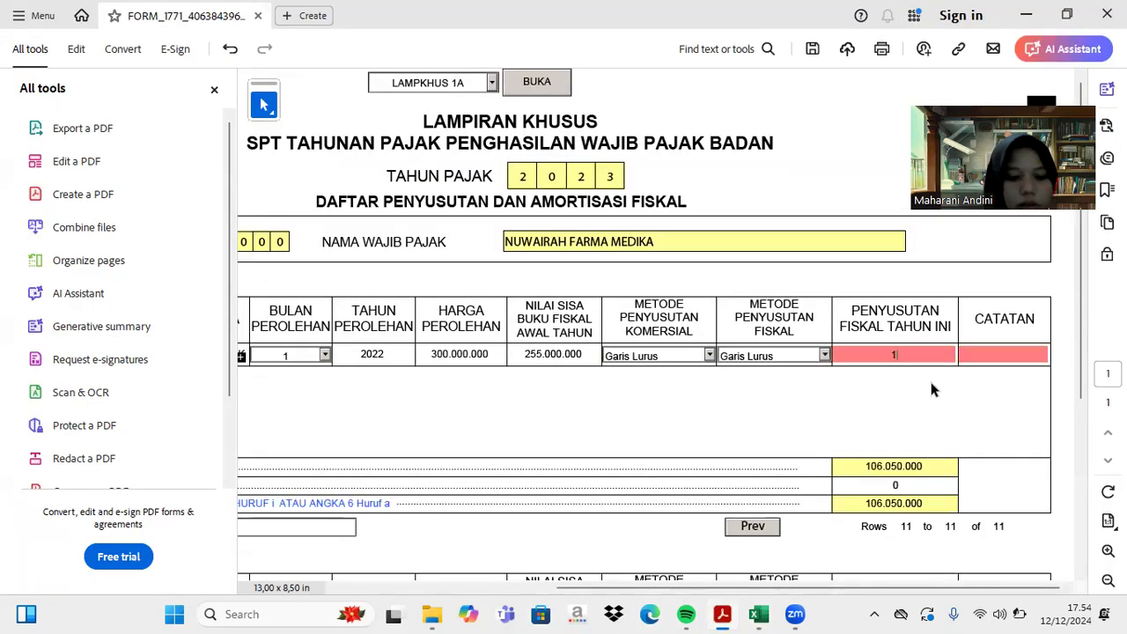
{"action": "type", "text": "15.000.0"}
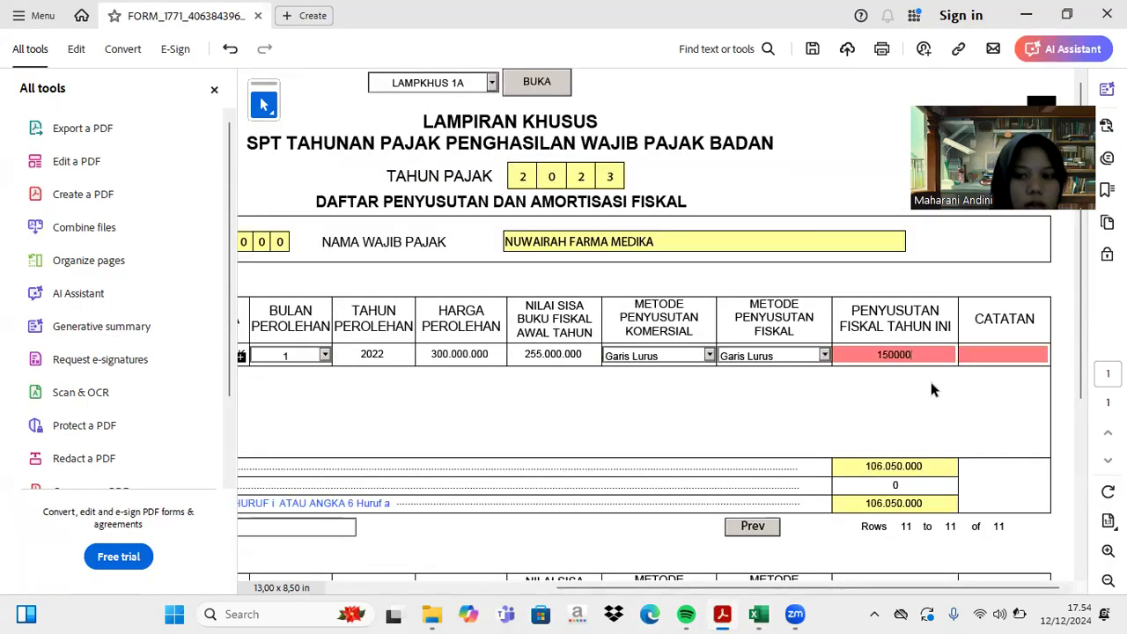
{"action": "type", "text": "00"}
{"action": "key", "text": "Tab"}
{"action": "type", "text": "-"}
{"action": "key", "text": "Tab"}
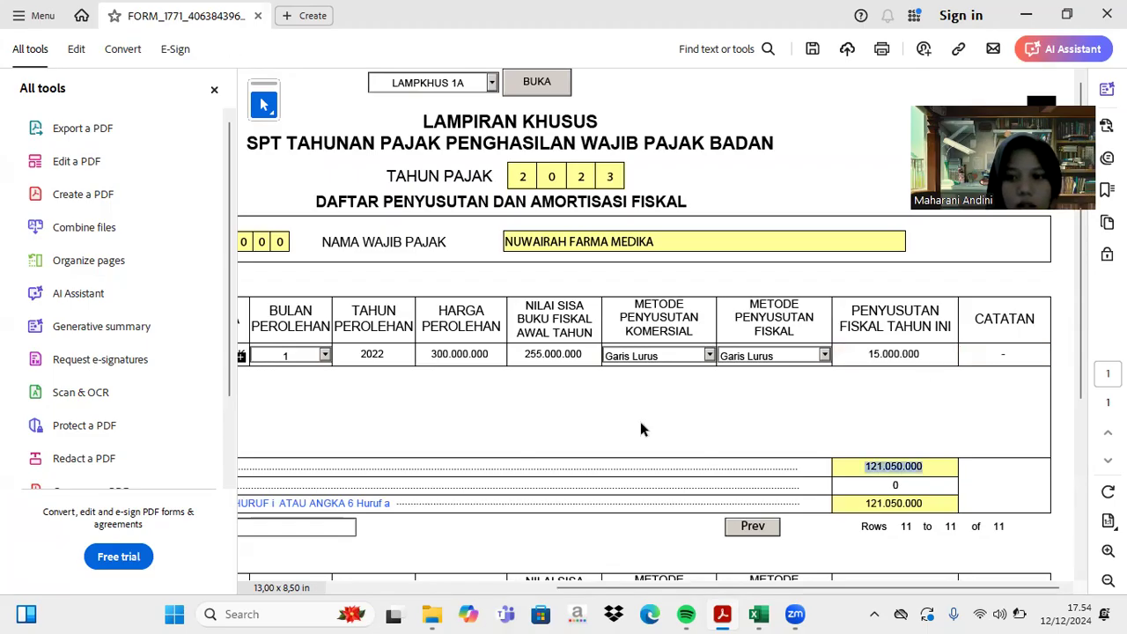
{"action": "scroll", "coordinate": [640, 422], "scroll_direction": "left", "scroll_amount": 5}
{"action": "left_click", "coordinate": [332, 531]}
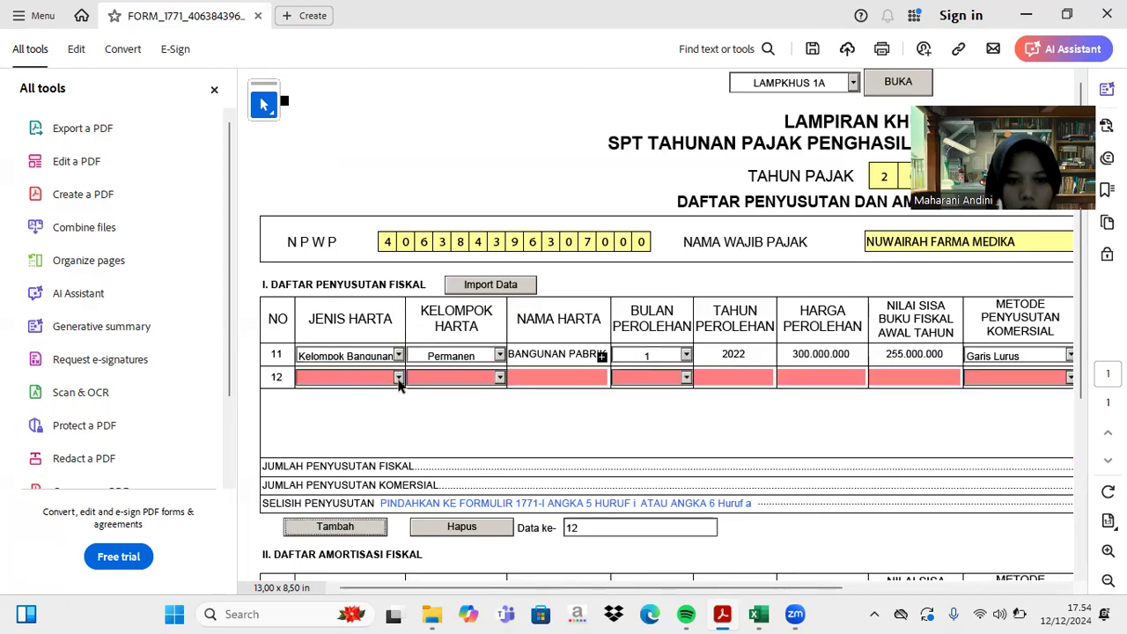
- Set row 12's asset type to Kelompok Bangunan and its group to Permanen
{"action": "left_click", "coordinate": [397, 376]}
{"action": "left_click", "coordinate": [382, 407]}
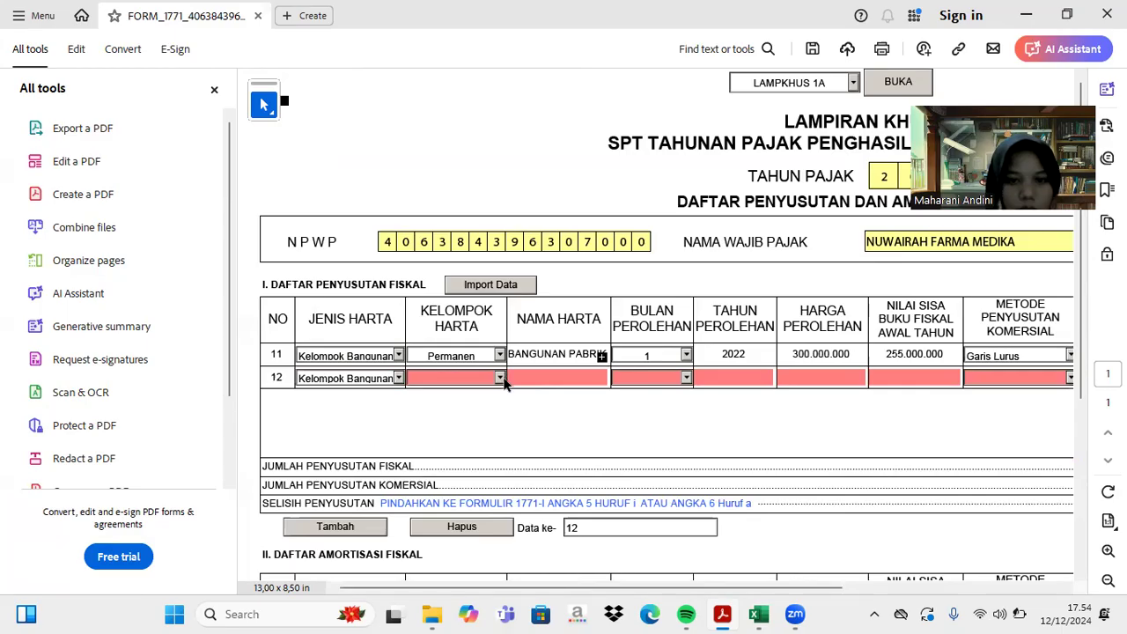
{"action": "left_click", "coordinate": [499, 378]}
{"action": "left_click", "coordinate": [483, 440]}
{"action": "left_click", "coordinate": [499, 377]}
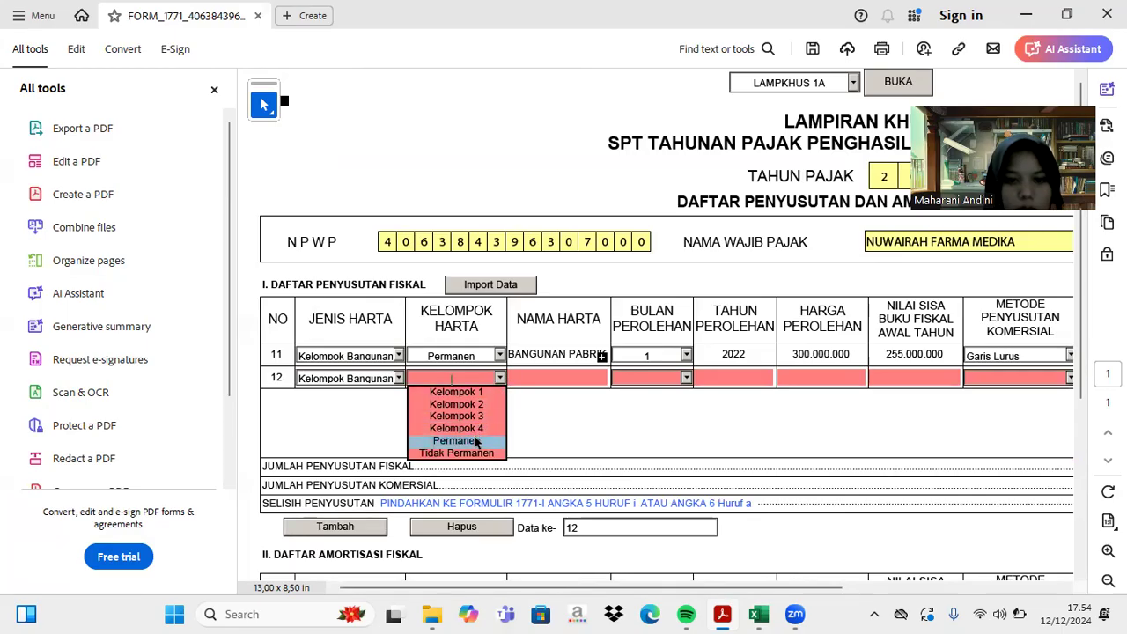
{"action": "left_click", "coordinate": [474, 437]}
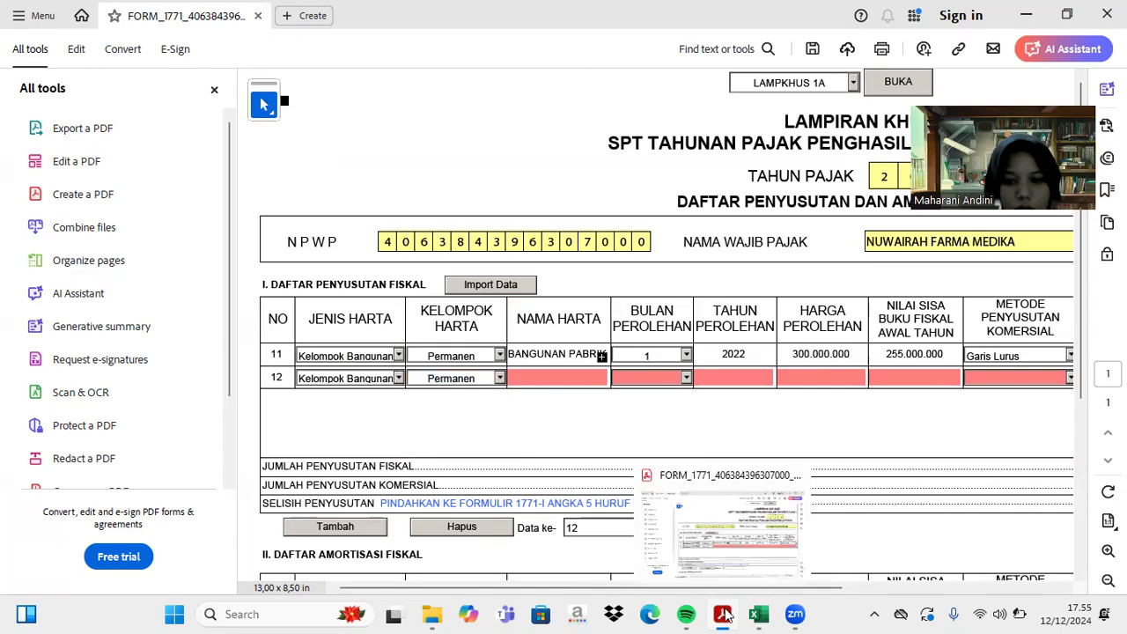
- Copy the 'Bangunan Pabrik dan Kantor 2' name from Excel cell B51
{"action": "left_click", "coordinate": [758, 614]}
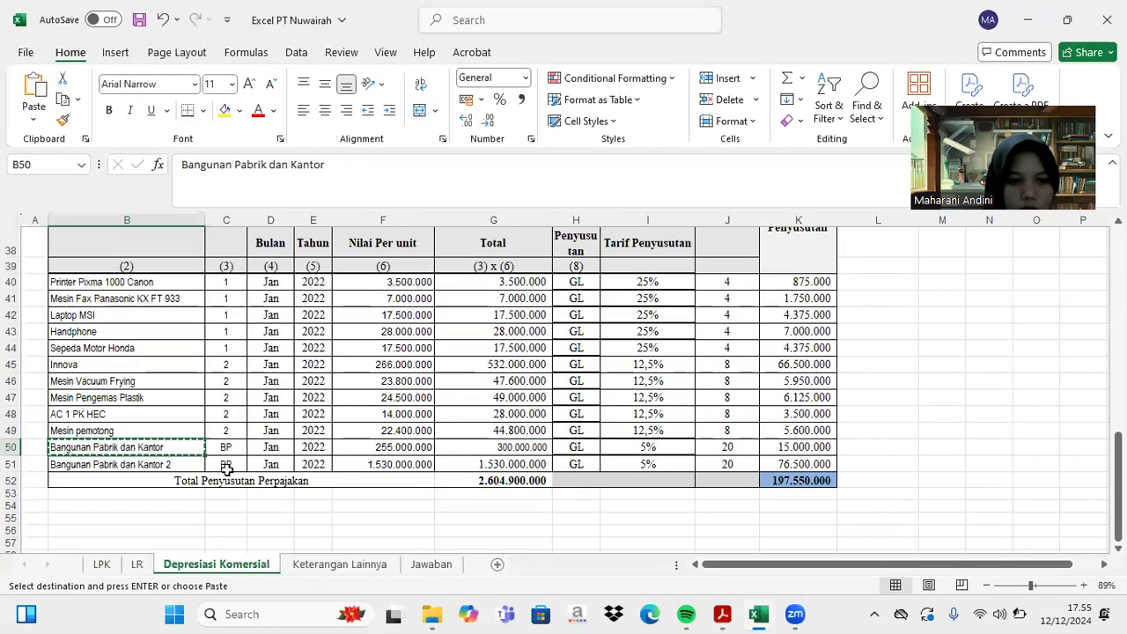
{"action": "left_click", "coordinate": [188, 460]}
{"action": "key", "text": "ctrl+c"}
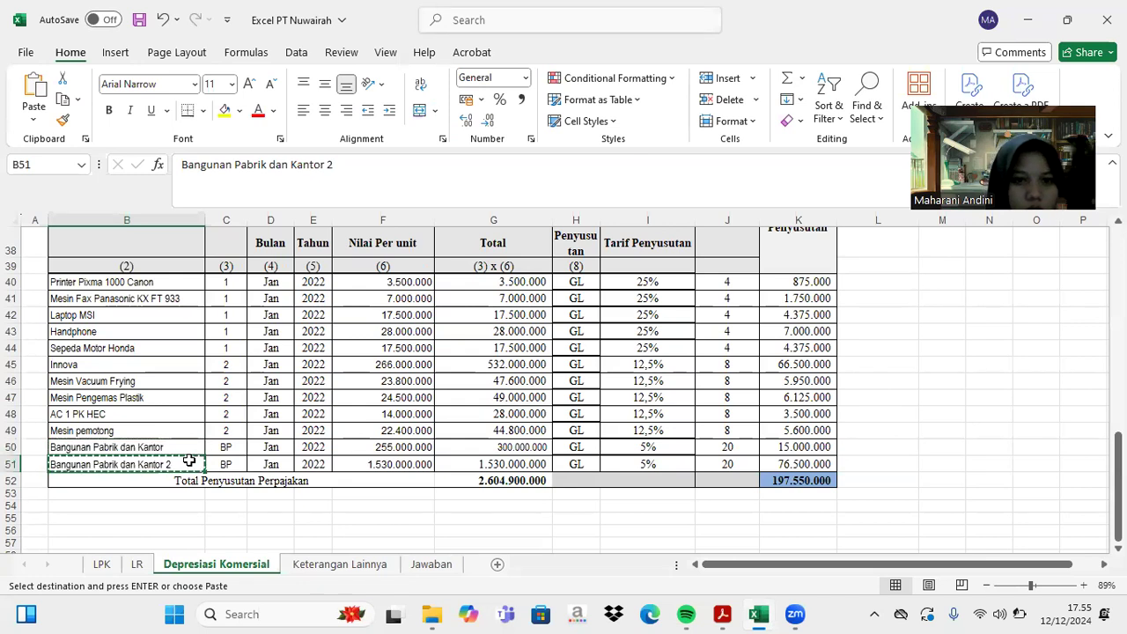
{"action": "left_click", "coordinate": [724, 614]}
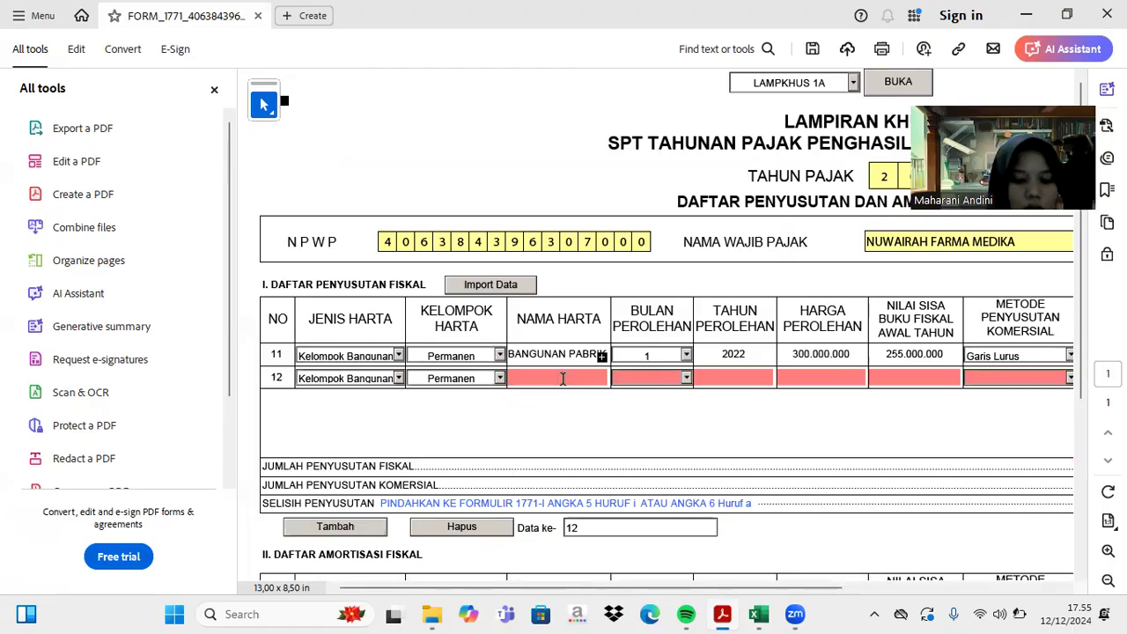
- Paste Bangunan Pabrik dan Kantor 2 into row 12 with acquisition month 1 and year 2022
{"action": "left_click", "coordinate": [562, 379]}
{"action": "key", "text": "ctrl+v"}
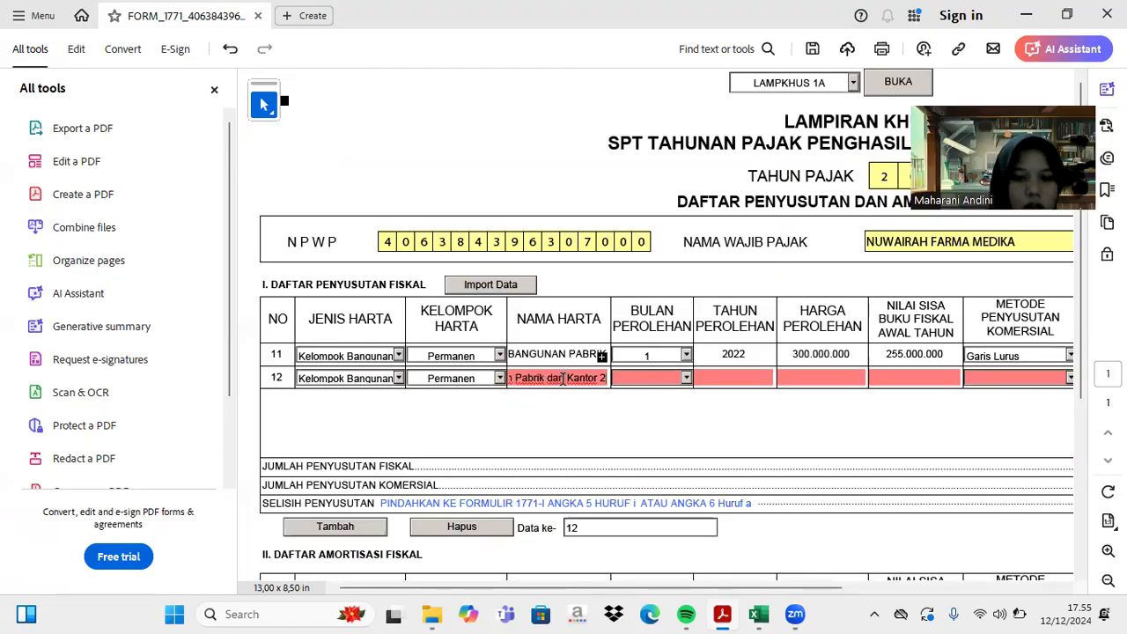
{"action": "left_click", "coordinate": [687, 378]}
{"action": "left_click", "coordinate": [668, 394]}
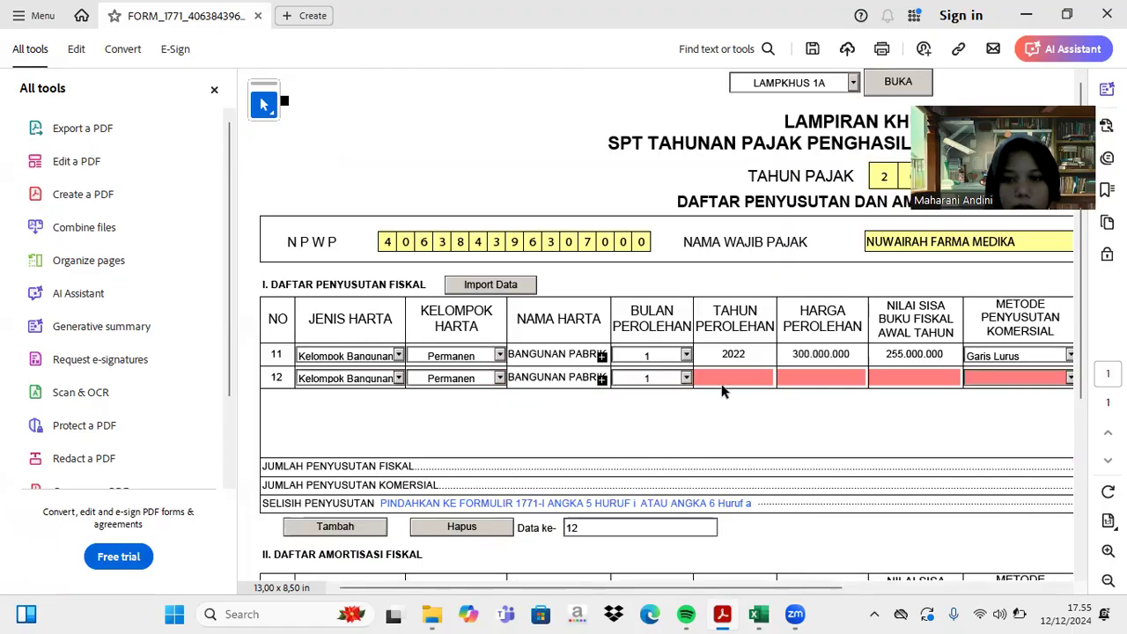
{"action": "left_click", "coordinate": [724, 379]}
{"action": "type", "text": "2022"}
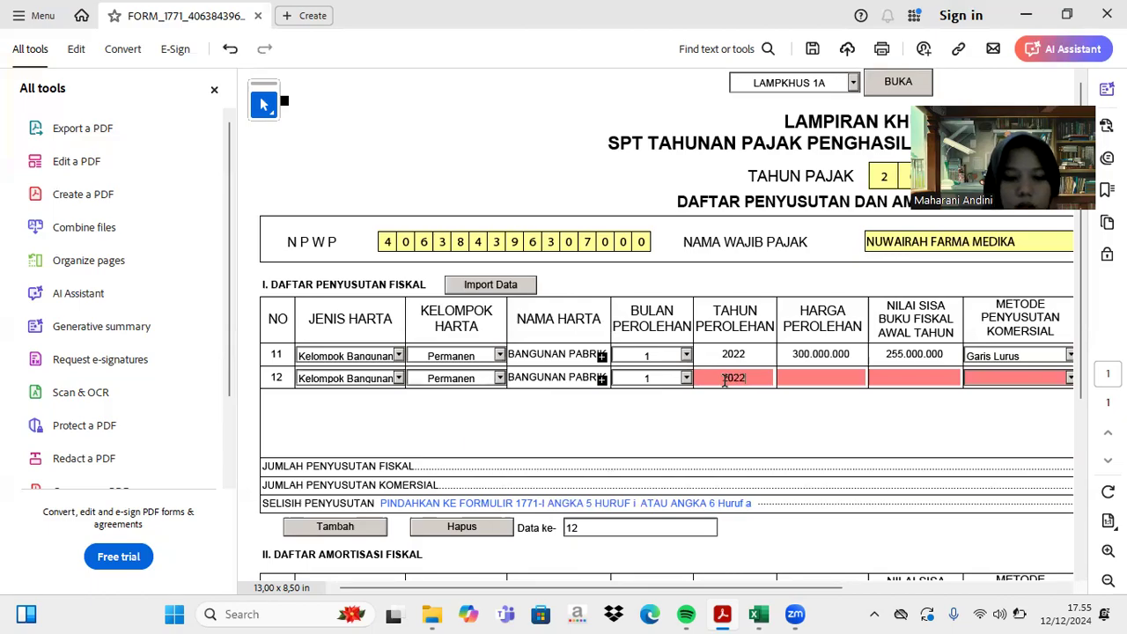
{"action": "key", "text": "Tab"}
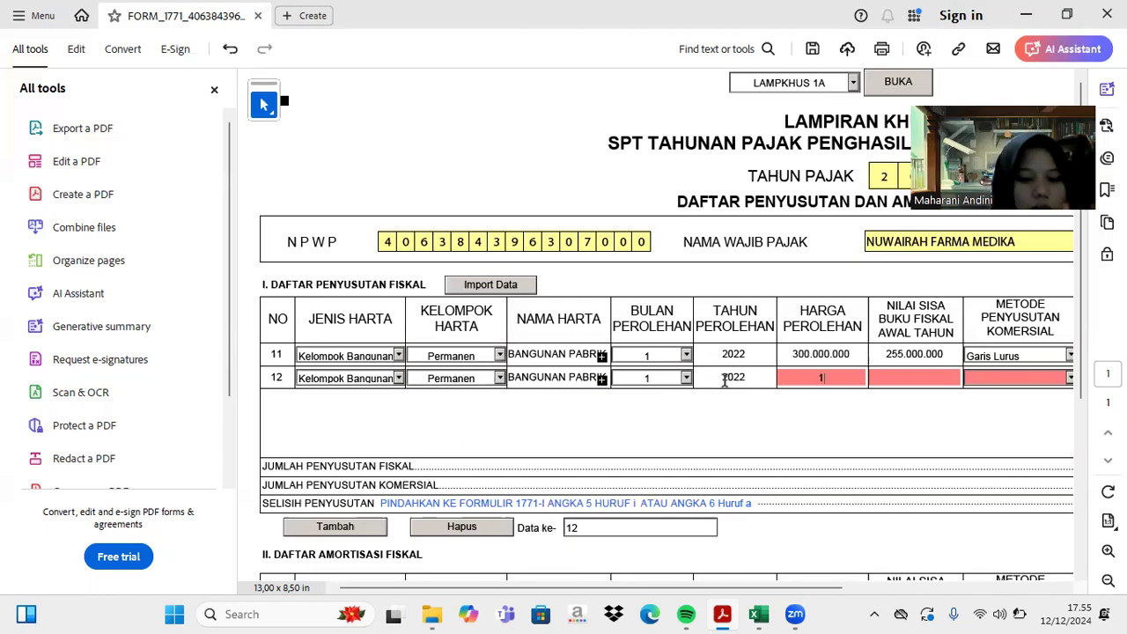
{"action": "type", "text": "1530000000"}
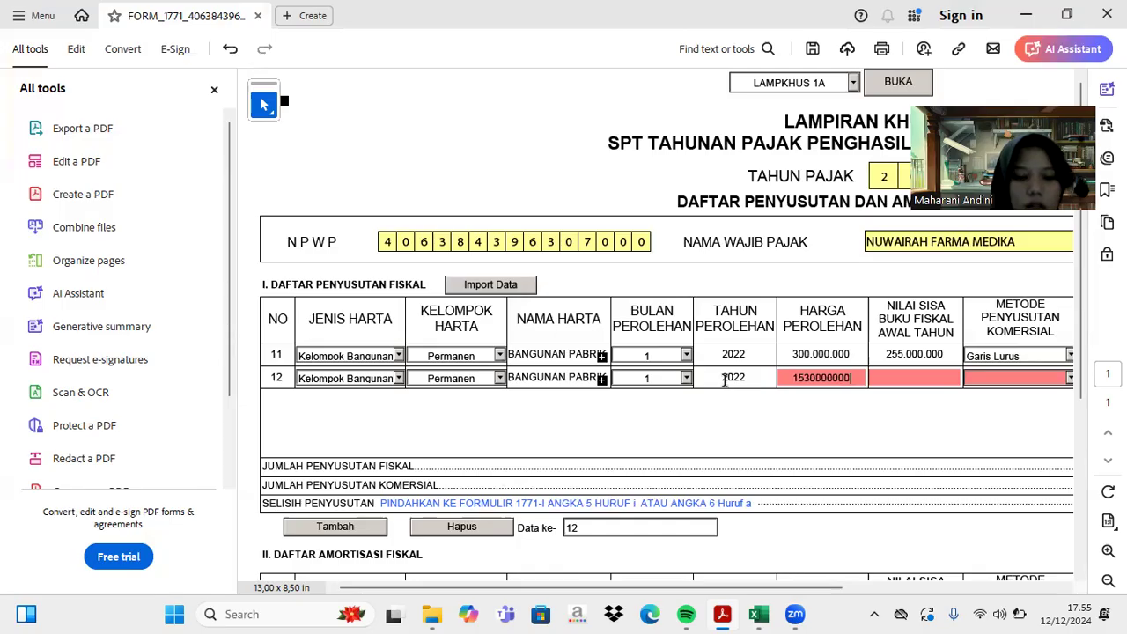
{"action": "key", "text": "Tab"}
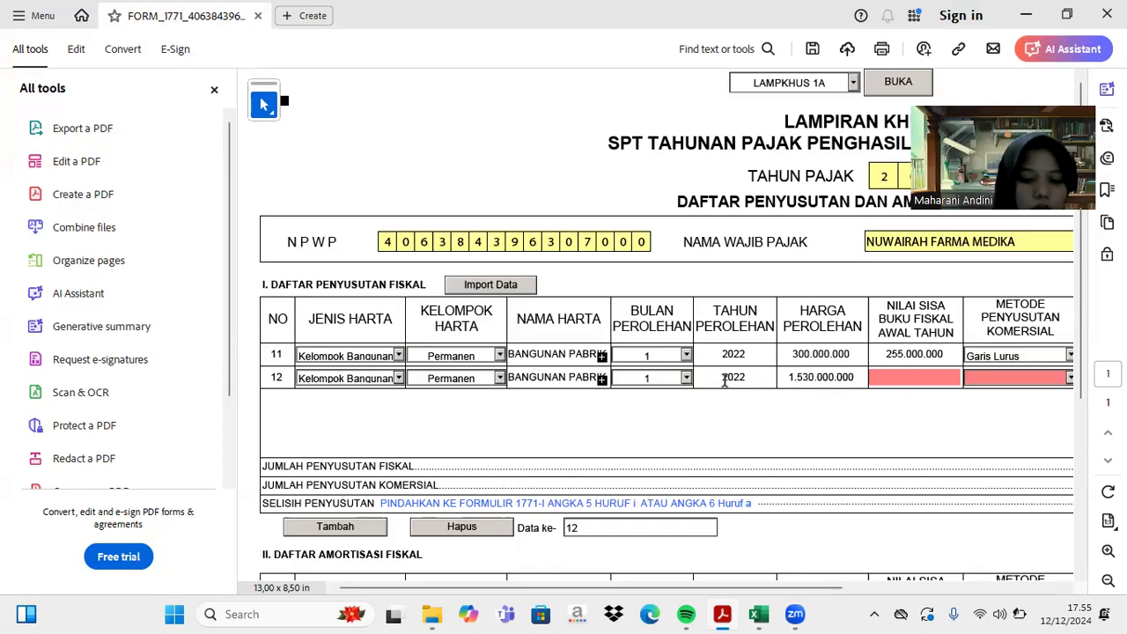
{"action": "type", "text": "76"}
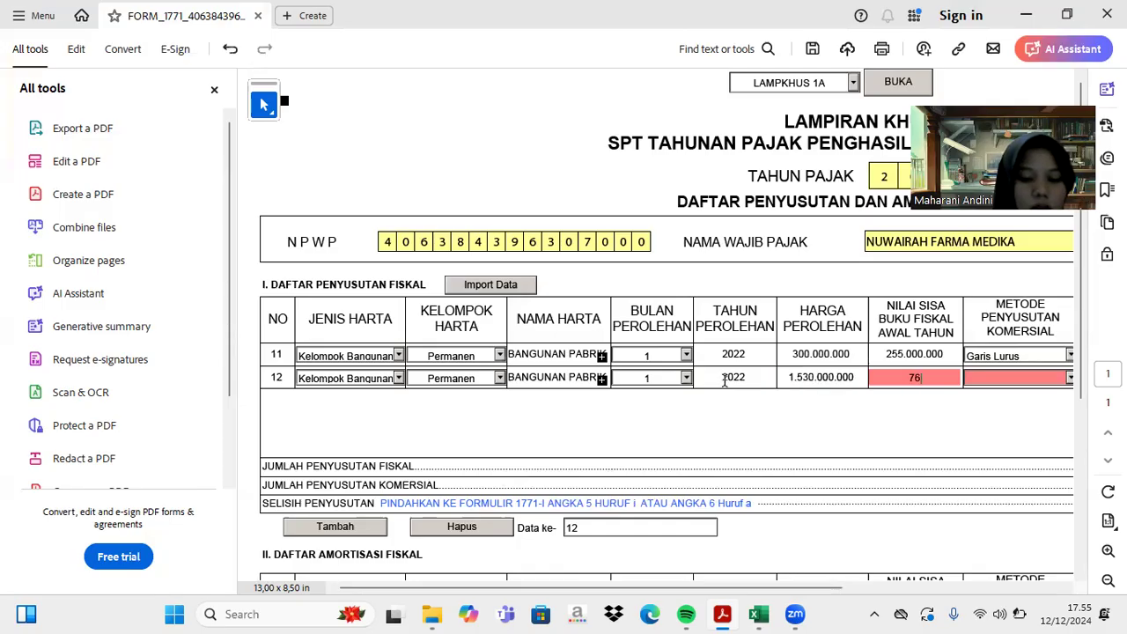
{"action": "type", "text": "000000"}
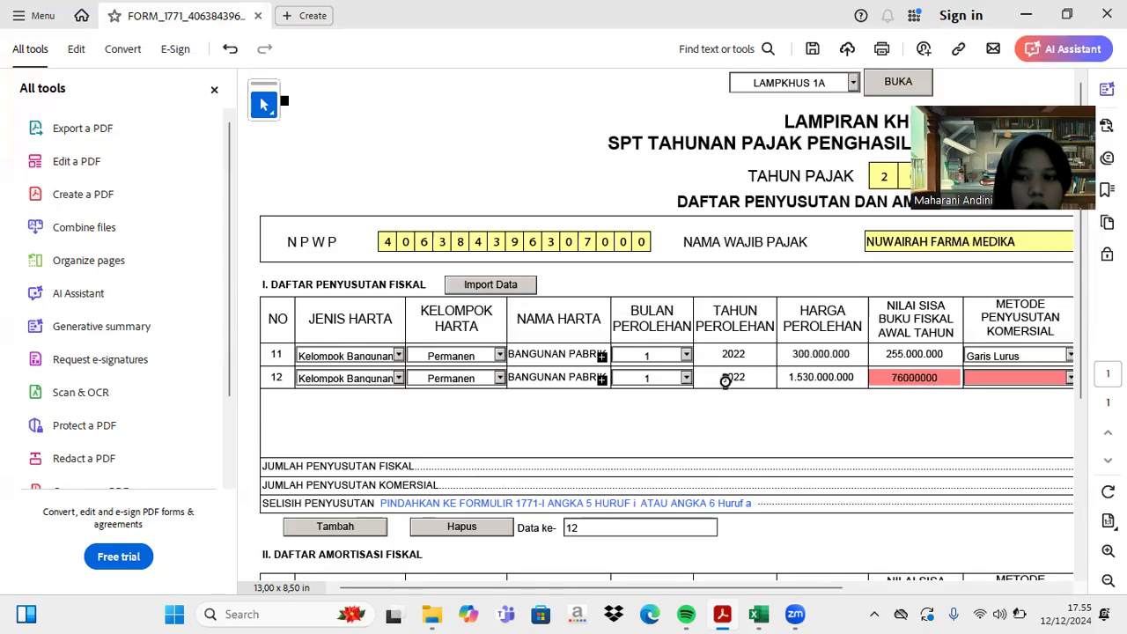
{"action": "key", "text": "Tab"}
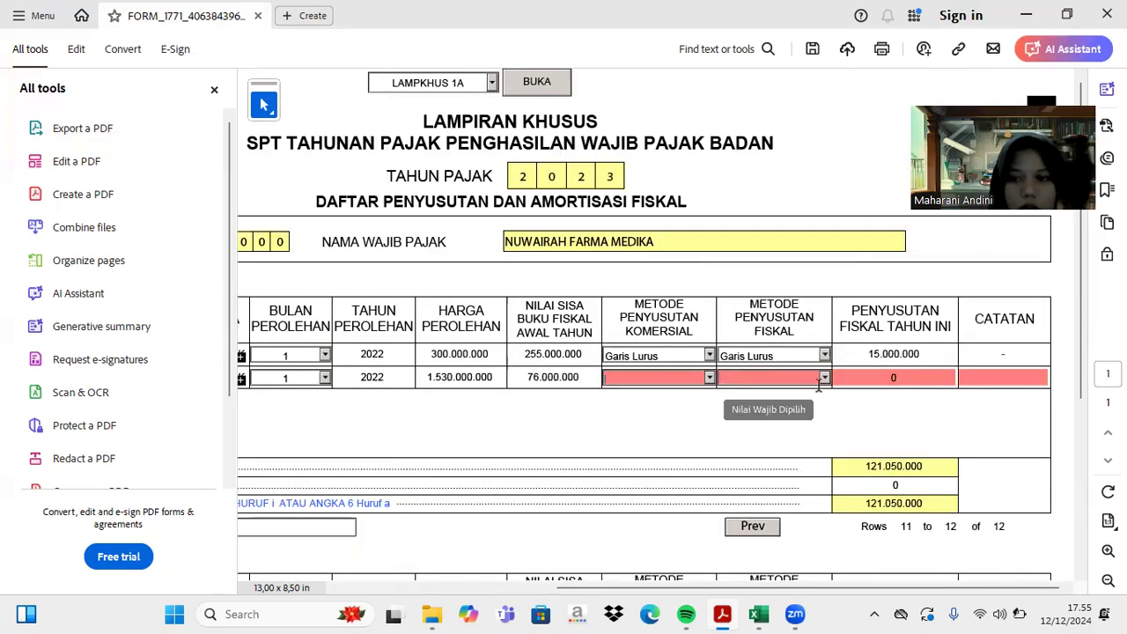
- Set both the commercial and fiscal depreciation methods for row 12 to Garis Lurus
{"action": "left_click", "coordinate": [709, 379]}
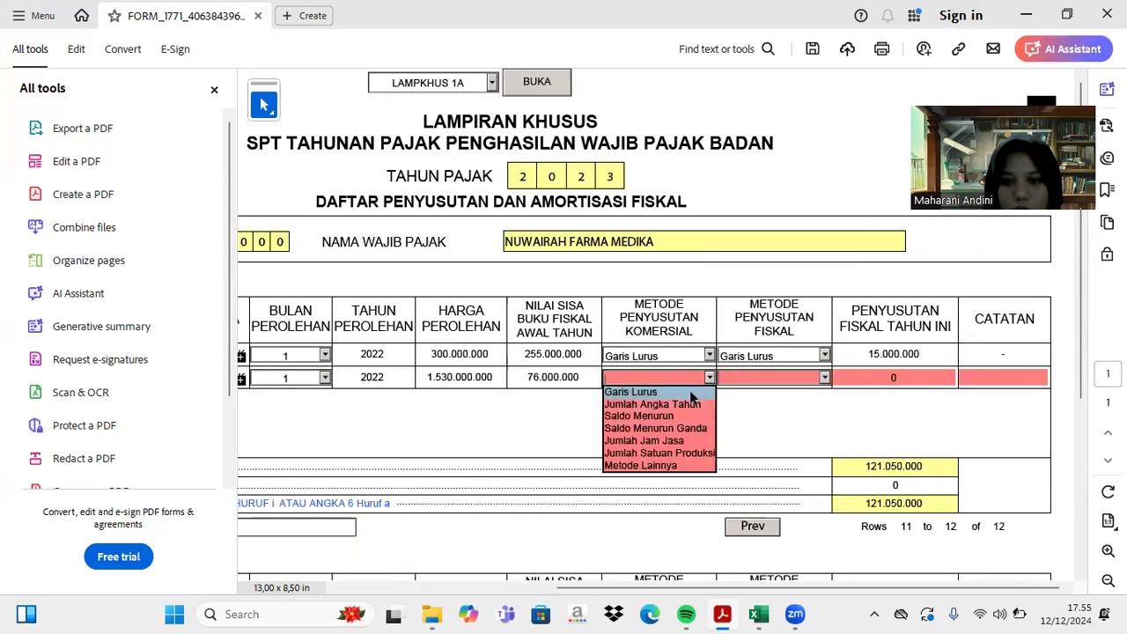
{"action": "left_click", "coordinate": [689, 390]}
{"action": "left_click", "coordinate": [826, 377]}
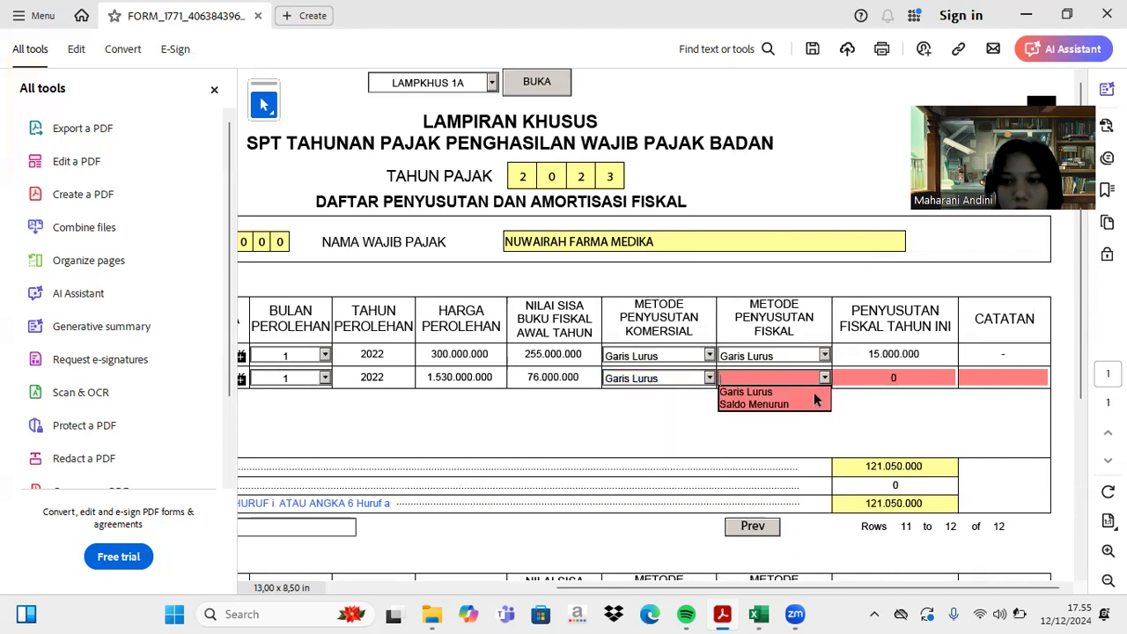
{"action": "left_click", "coordinate": [764, 396]}
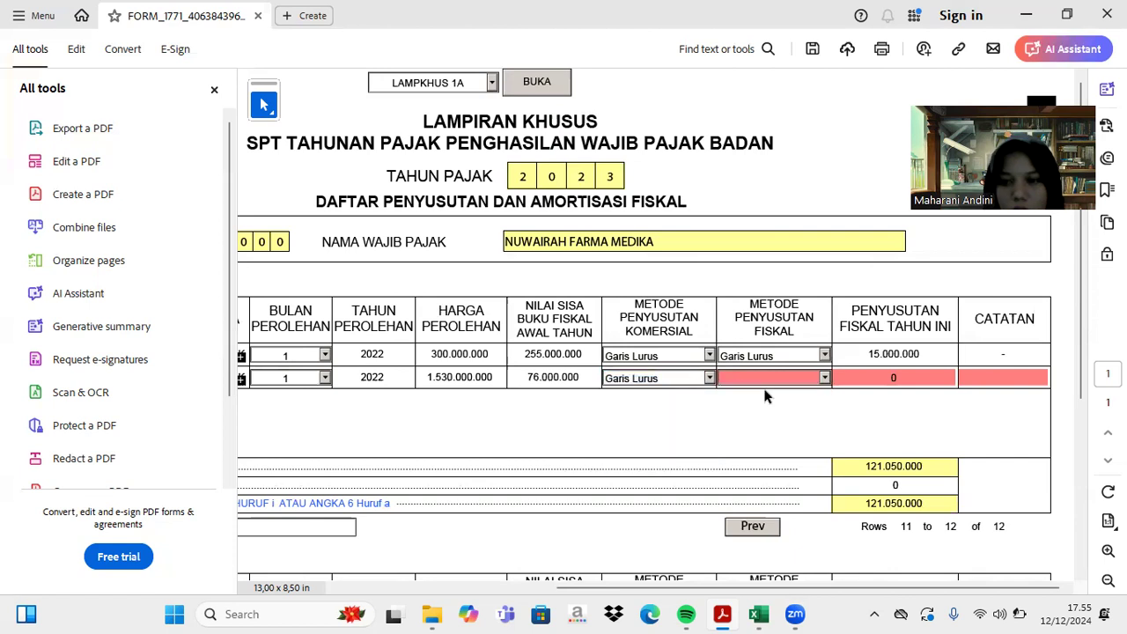
{"action": "left_click", "coordinate": [825, 378]}
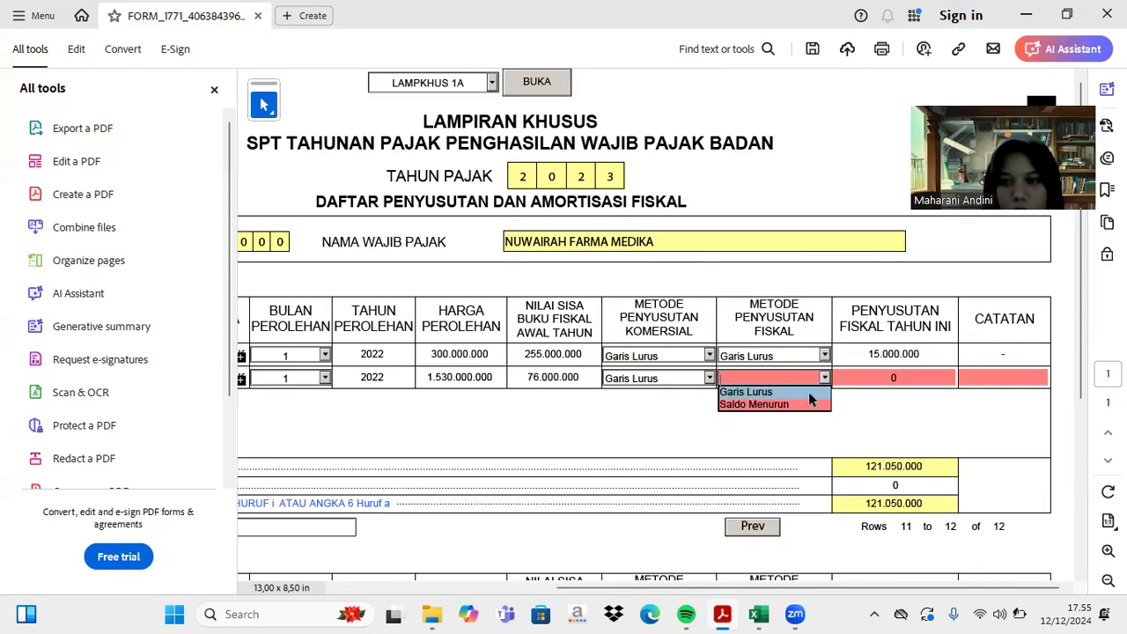
{"action": "left_click", "coordinate": [809, 397]}
- Check the building's figures in the Excel workbook before returning to the form
{"action": "left_click", "coordinate": [759, 614]}
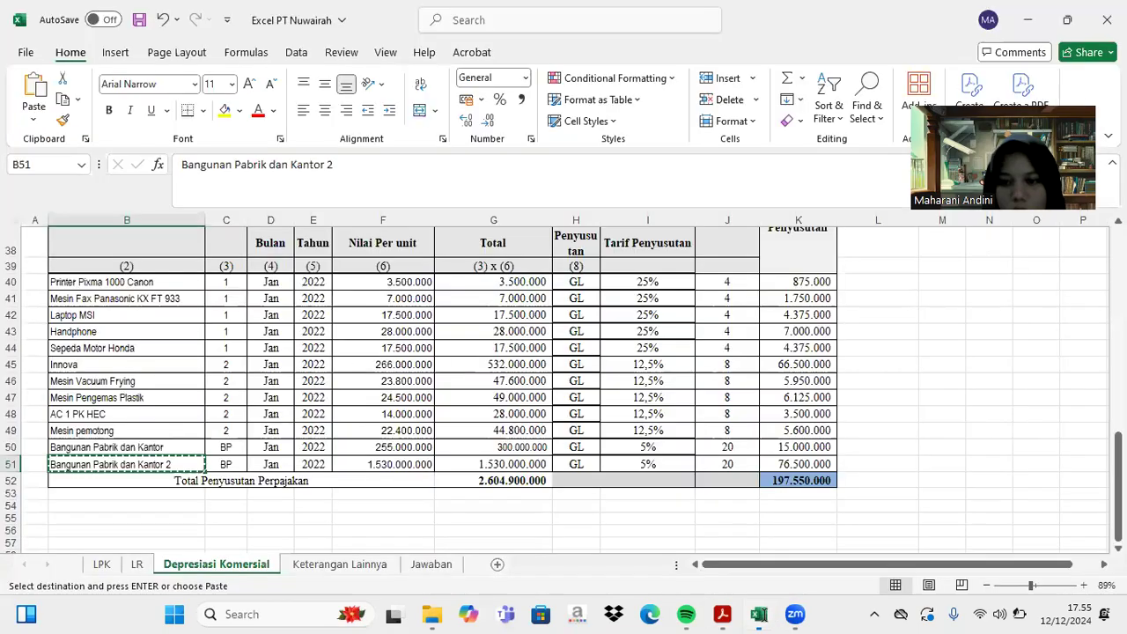
{"action": "scroll", "coordinate": [776, 477], "scroll_direction": "down", "scroll_amount": 3}
{"action": "scroll", "coordinate": [776, 476], "scroll_direction": "down", "scroll_amount": 2}
{"action": "scroll", "coordinate": [775, 477], "scroll_direction": "up", "scroll_amount": 7}
{"action": "scroll", "coordinate": [776, 477], "scroll_direction": "down", "scroll_amount": 2}
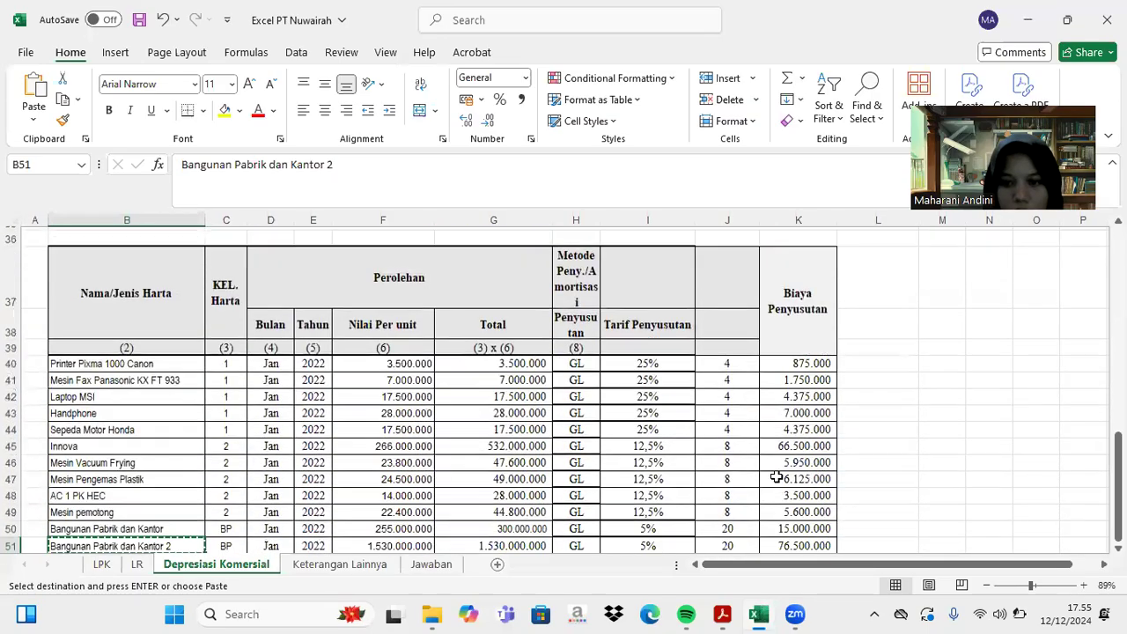
{"action": "scroll", "coordinate": [775, 476], "scroll_direction": "up", "scroll_amount": 9}
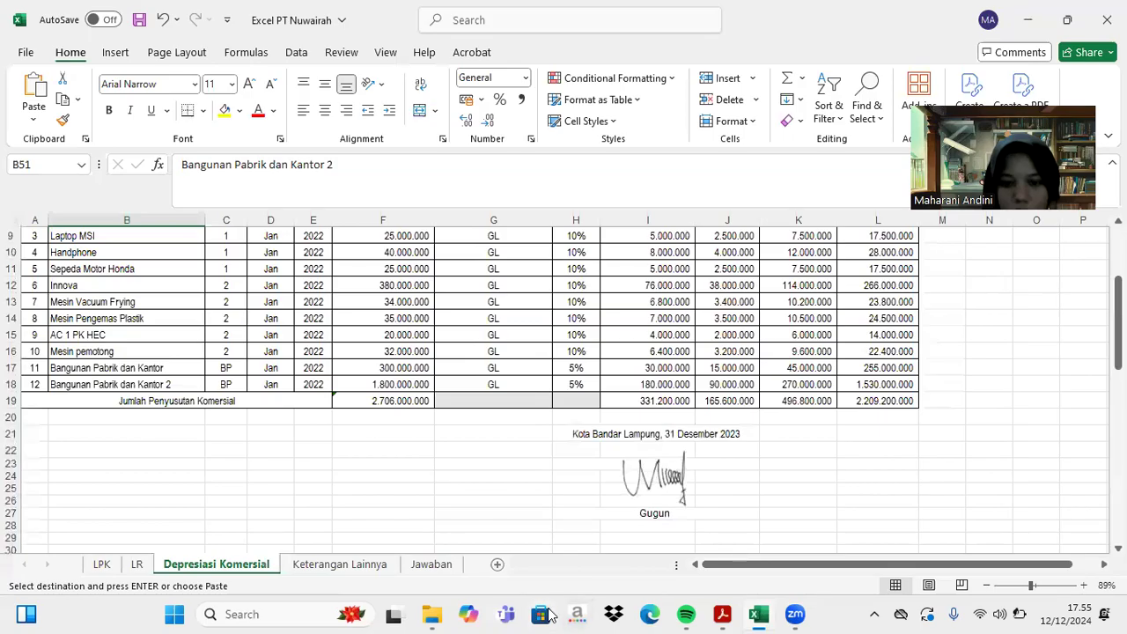
{"action": "left_click", "coordinate": [721, 613]}
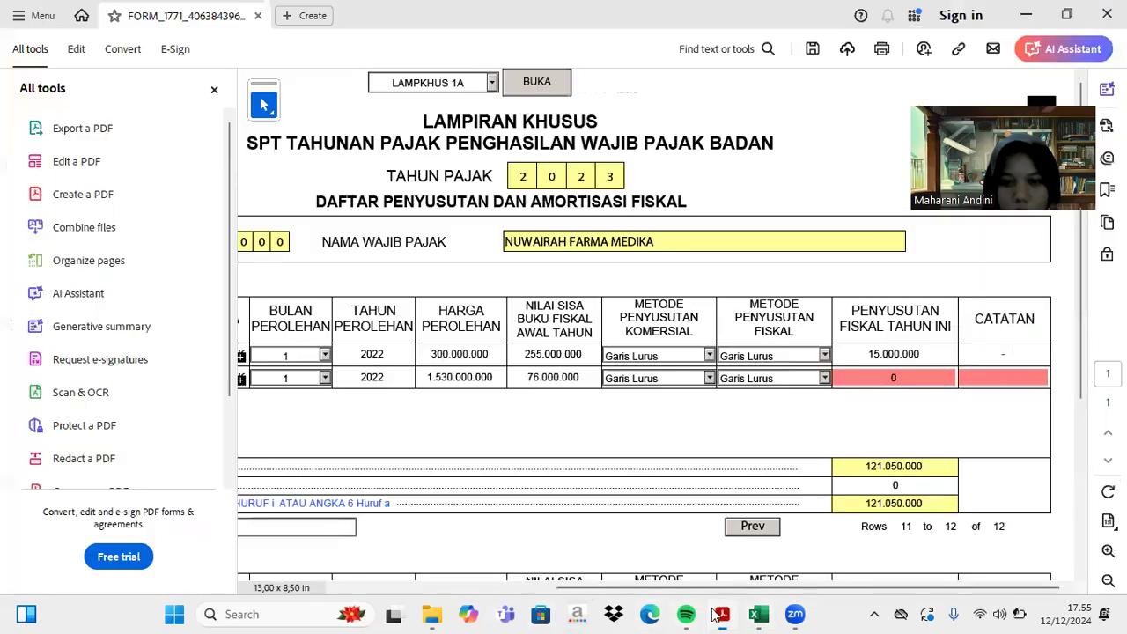
- Correct row 12's residual value to 1.530.000.000 and acquisition cost to 1.800.000.000
{"action": "left_click", "coordinate": [579, 377]}
{"action": "key", "text": "BackSpace"}
{"action": "key", "text": "BackSpace"}
{"action": "key", "text": "BackSpace"}
{"action": "key", "text": "BackSpace"}
{"action": "key", "text": "BackSpace"}
{"action": "key", "text": "BackSpace"}
{"action": "key", "text": "BackSpace"}
{"action": "key", "text": "BackSpace"}
{"action": "type", "text": "153"}
{"action": "type", "text": "000000"}
{"action": "key", "text": "Return"}
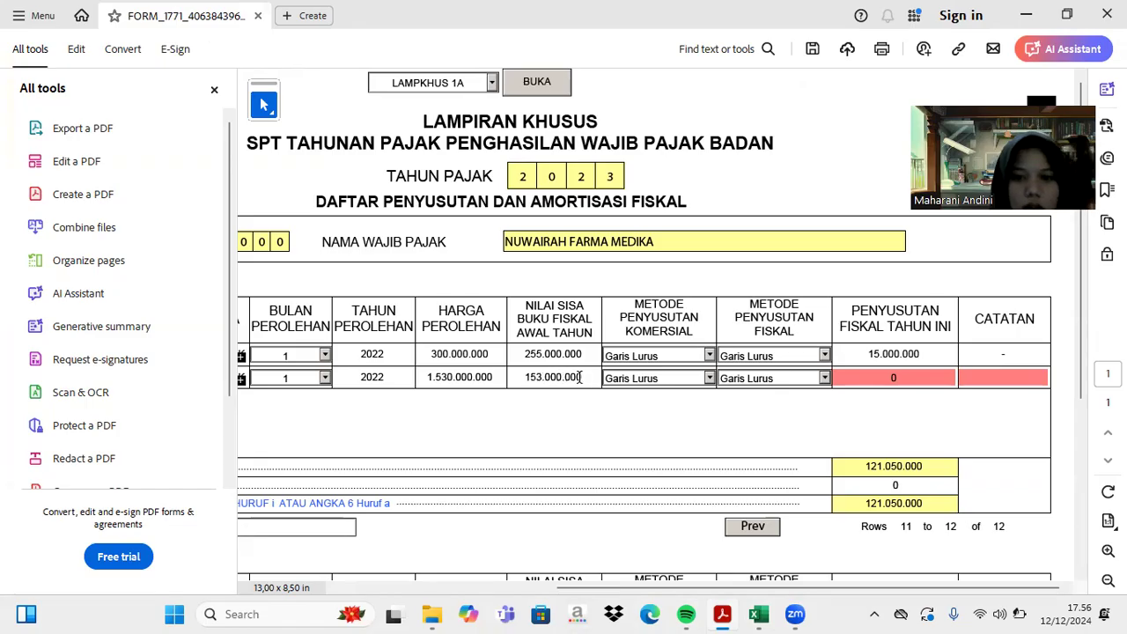
{"action": "left_click", "coordinate": [577, 374]}
{"action": "type", "text": "0"}
{"action": "left_click", "coordinate": [494, 378]}
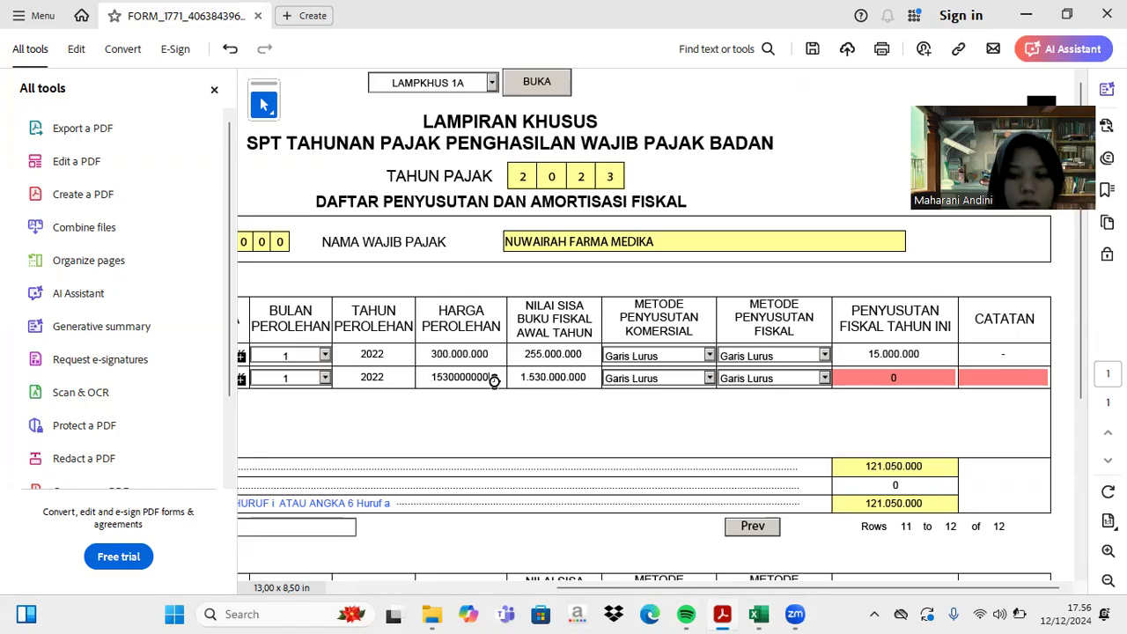
{"action": "key", "text": "BackSpace"}
{"action": "key", "text": "BackSpace"}
{"action": "key", "text": "BackSpace"}
{"action": "key", "text": "BackSpace"}
{"action": "key", "text": "BackSpace"}
{"action": "key", "text": "BackSpace"}
{"action": "key", "text": "BackSpace"}
{"action": "key", "text": "BackSpace"}
{"action": "key", "text": "BackSpace"}
{"action": "type", "text": "8"}
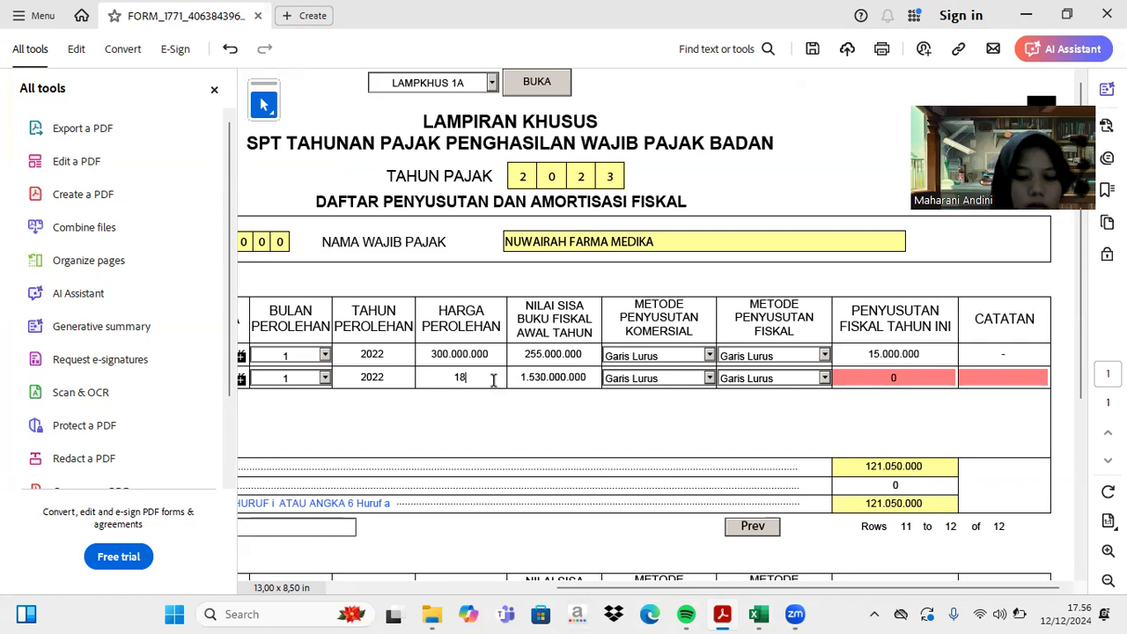
{"action": "type", "text": "00000000"}
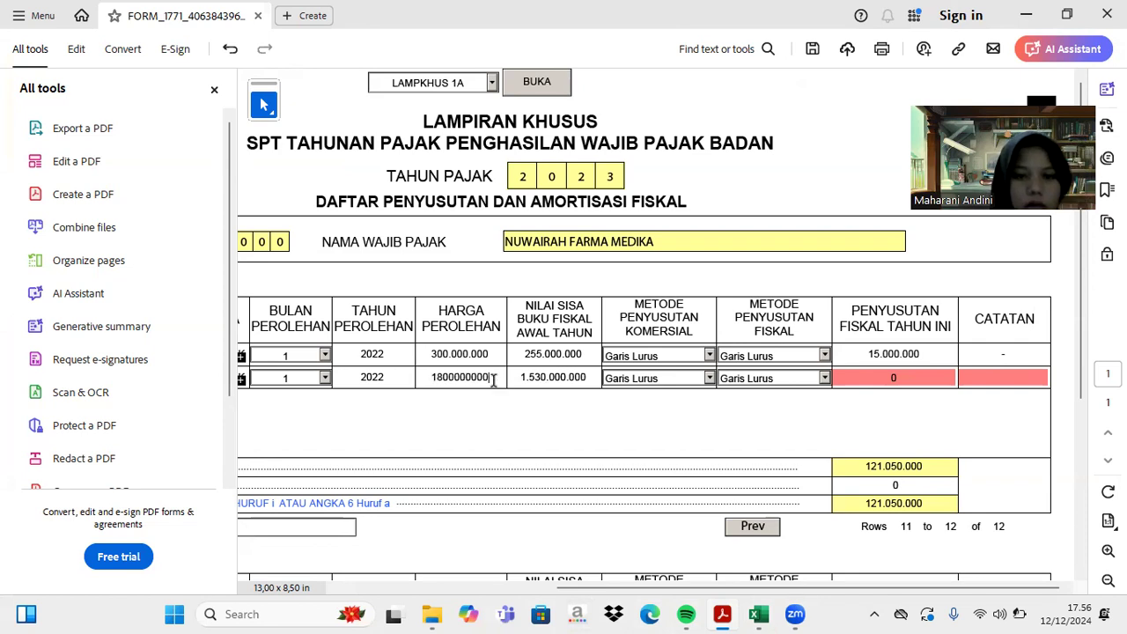
- Enter 76.000.000 as row 12's depreciation and '-' in the notes field
{"action": "left_click", "coordinate": [901, 379]}
{"action": "type", "text": "76.000.000"}
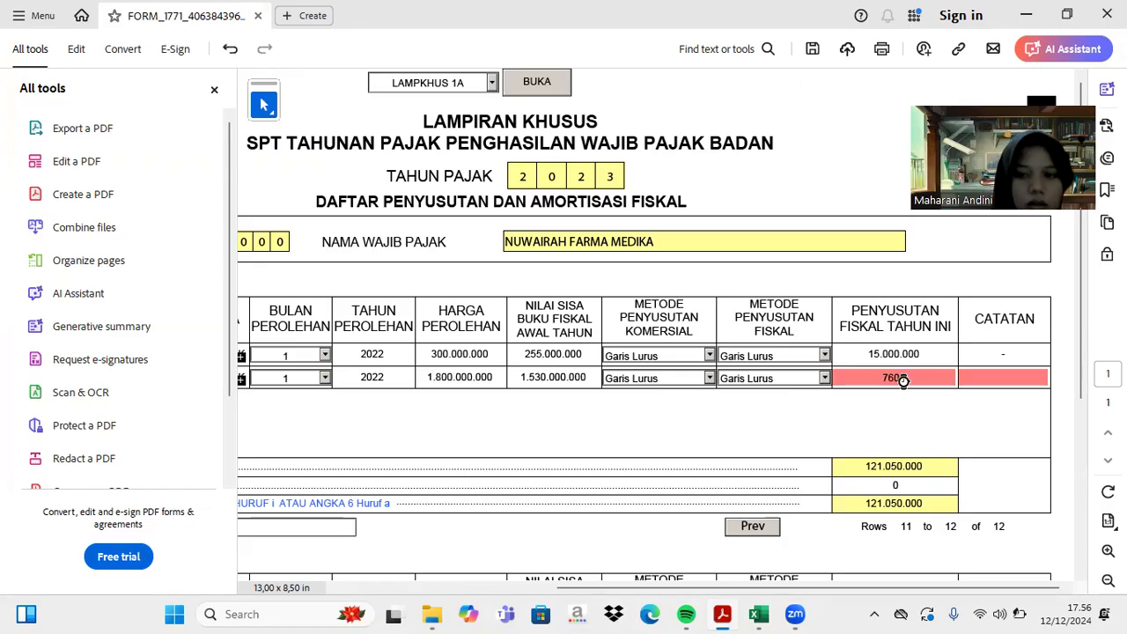
{"action": "key", "text": "Tab"}
{"action": "type", "text": "-"}
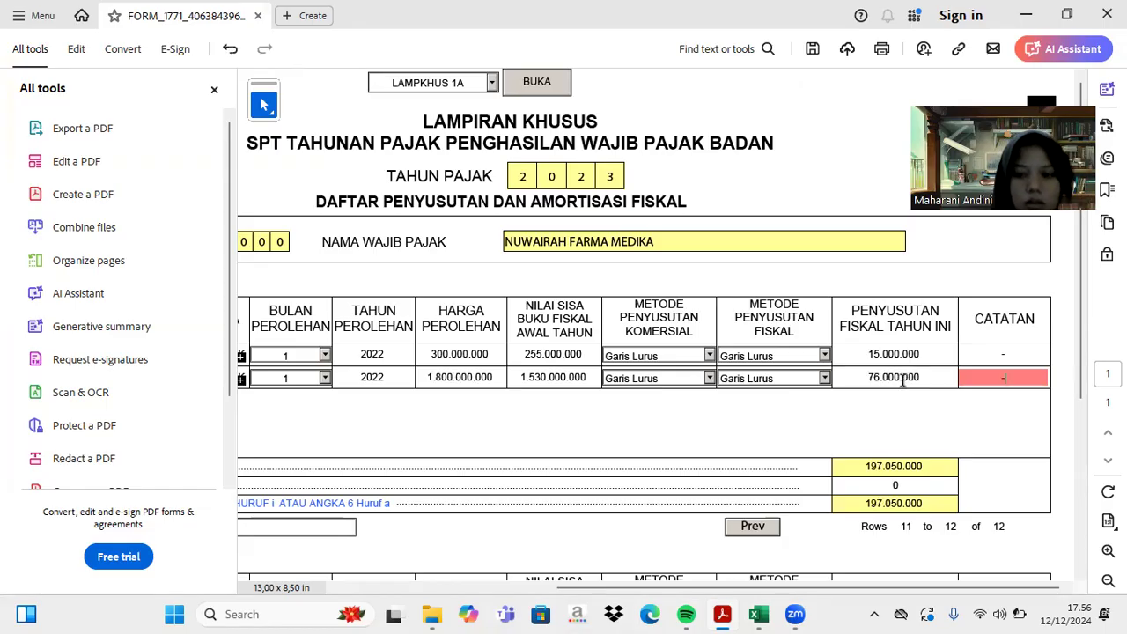
{"action": "key", "text": "Tab"}
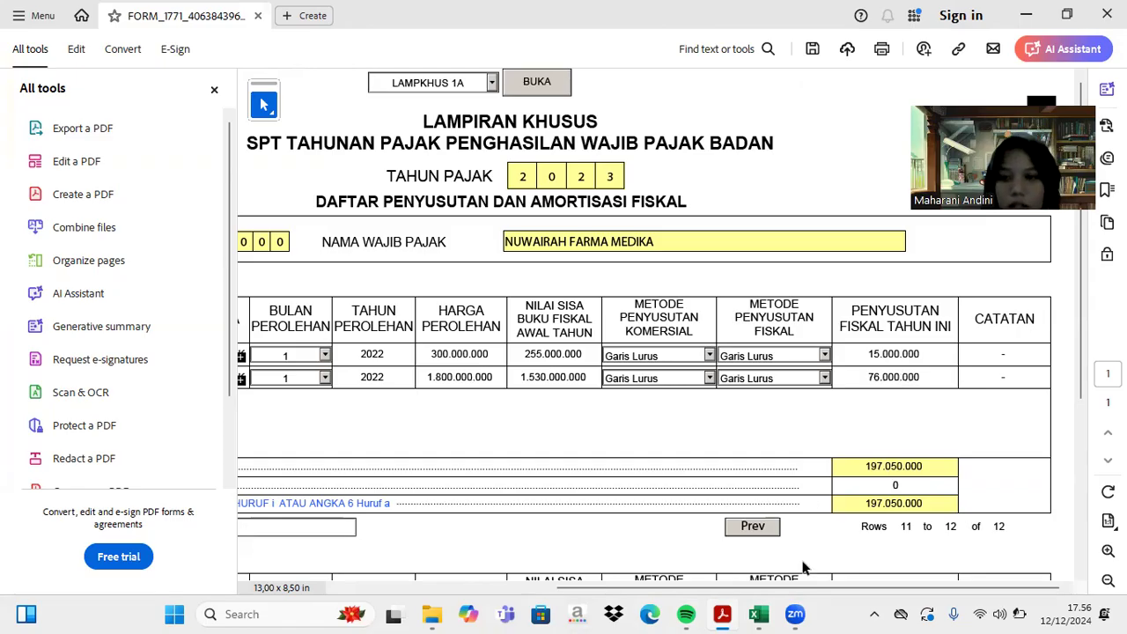
{"action": "scroll", "coordinate": [786, 439], "scroll_direction": "left", "scroll_amount": 6}
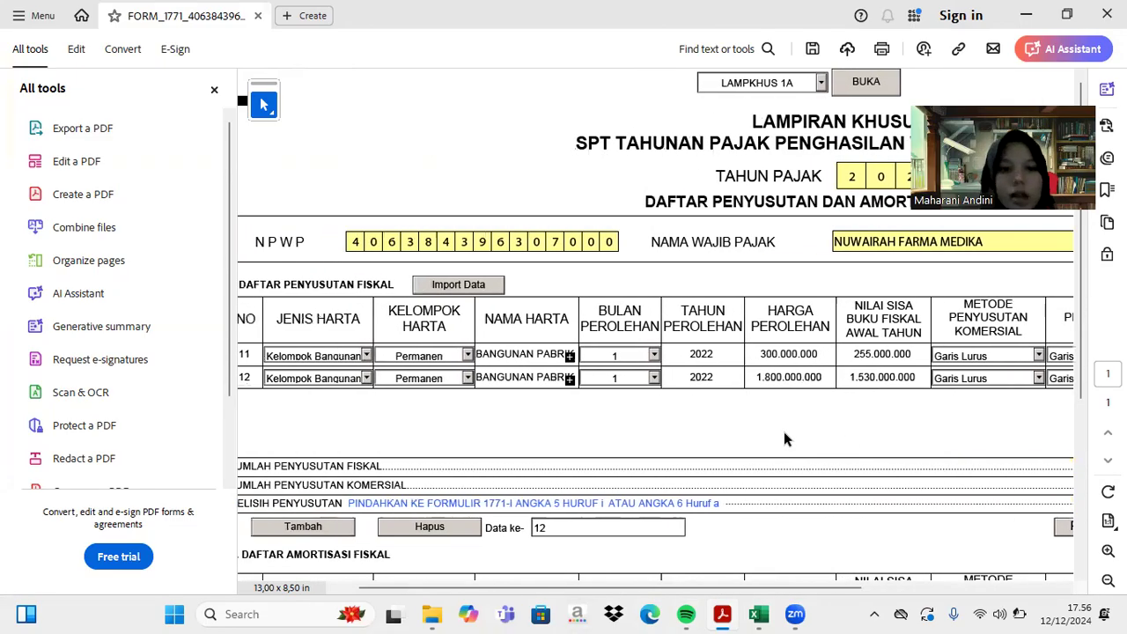
{"action": "scroll", "coordinate": [786, 439], "scroll_direction": "right", "scroll_amount": 6}
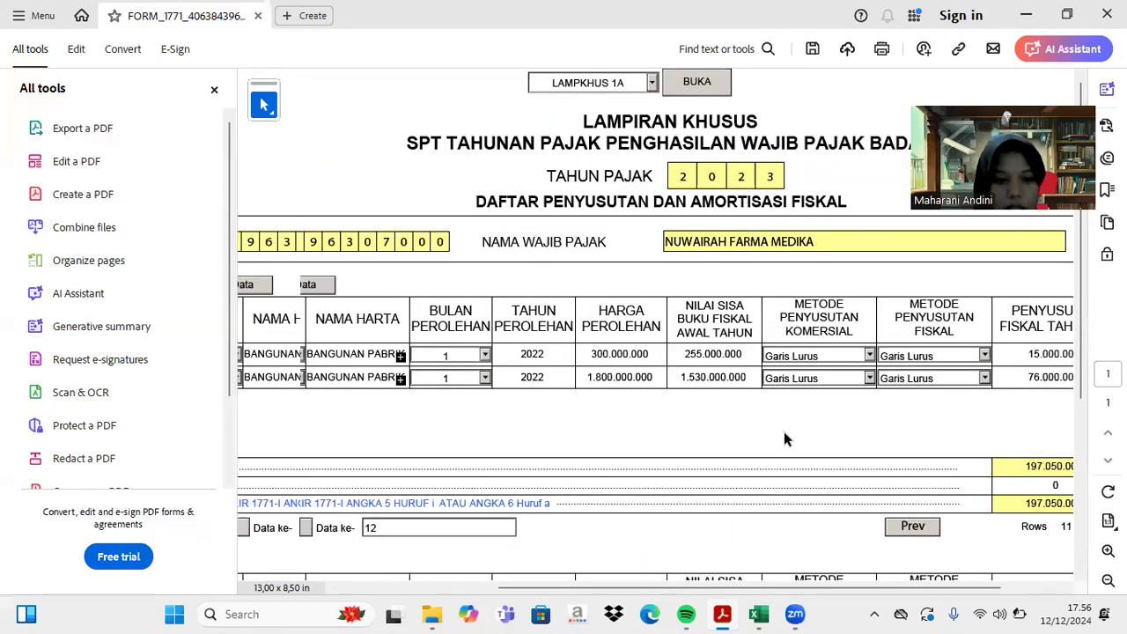
{"action": "scroll", "coordinate": [786, 439], "scroll_direction": "left", "scroll_amount": 5}
{"action": "scroll", "coordinate": [786, 439], "scroll_direction": "right", "scroll_amount": 5}
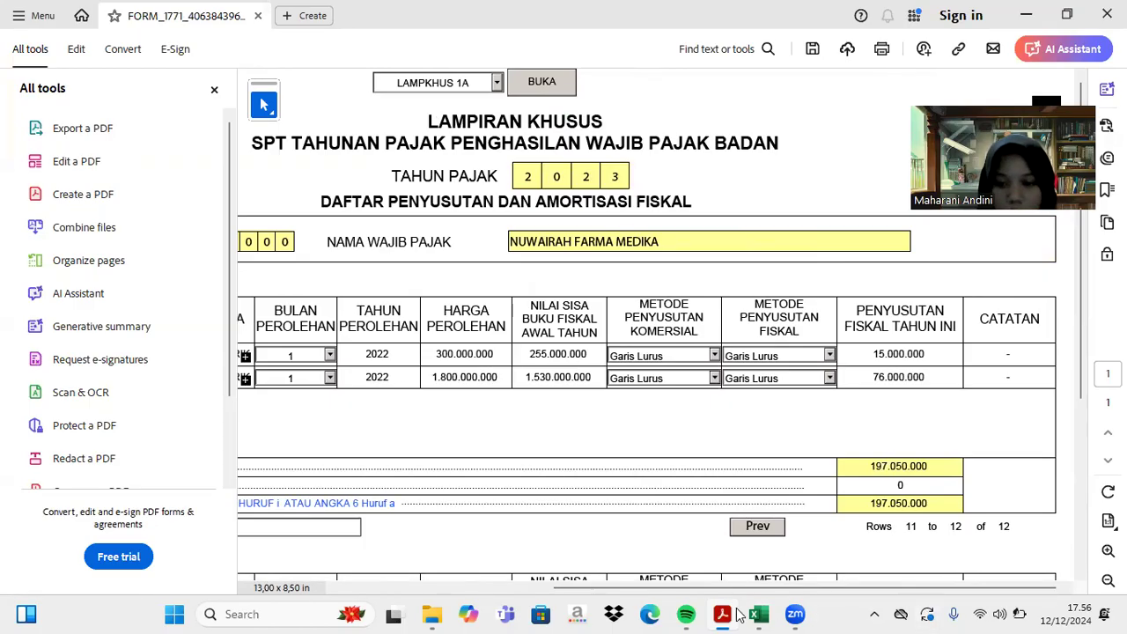
{"action": "mouse_move", "coordinate": [758, 613]}
{"action": "left_click_drag", "start_coordinate": [760, 613], "coordinate": [727, 498]}
{"action": "scroll", "coordinate": [720, 491], "scroll_direction": "left", "scroll_amount": 5}
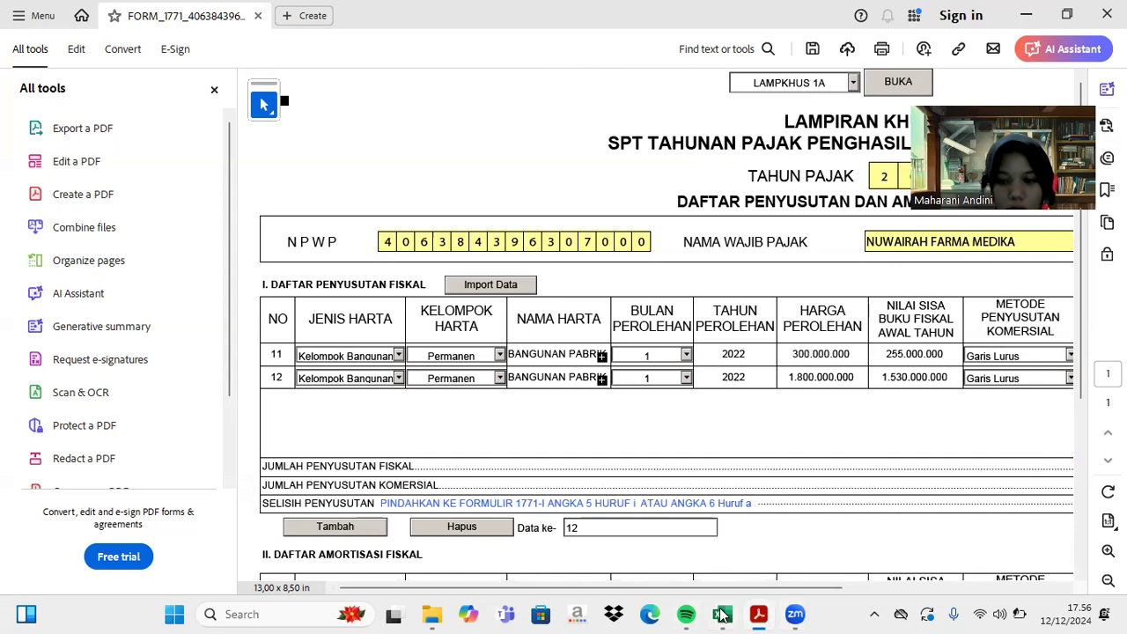
{"action": "left_click", "coordinate": [720, 614]}
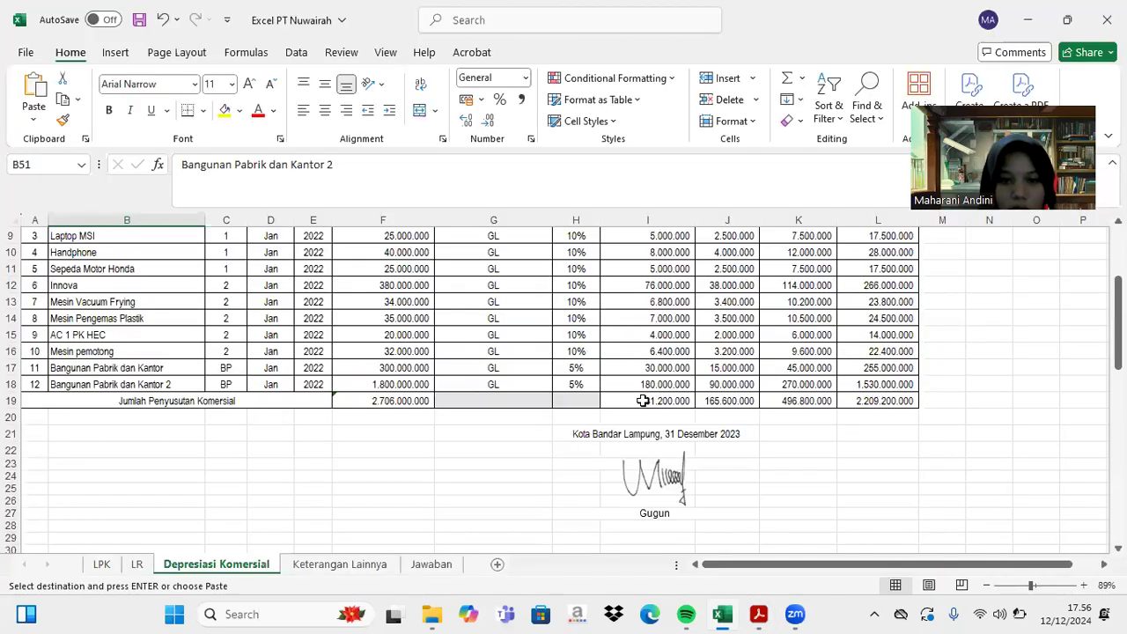
{"action": "left_click", "coordinate": [356, 568]}
{"action": "scroll", "coordinate": [365, 457], "scroll_direction": "down", "scroll_amount": 10}
{"action": "scroll", "coordinate": [366, 457], "scroll_direction": "down", "scroll_amount": 4}
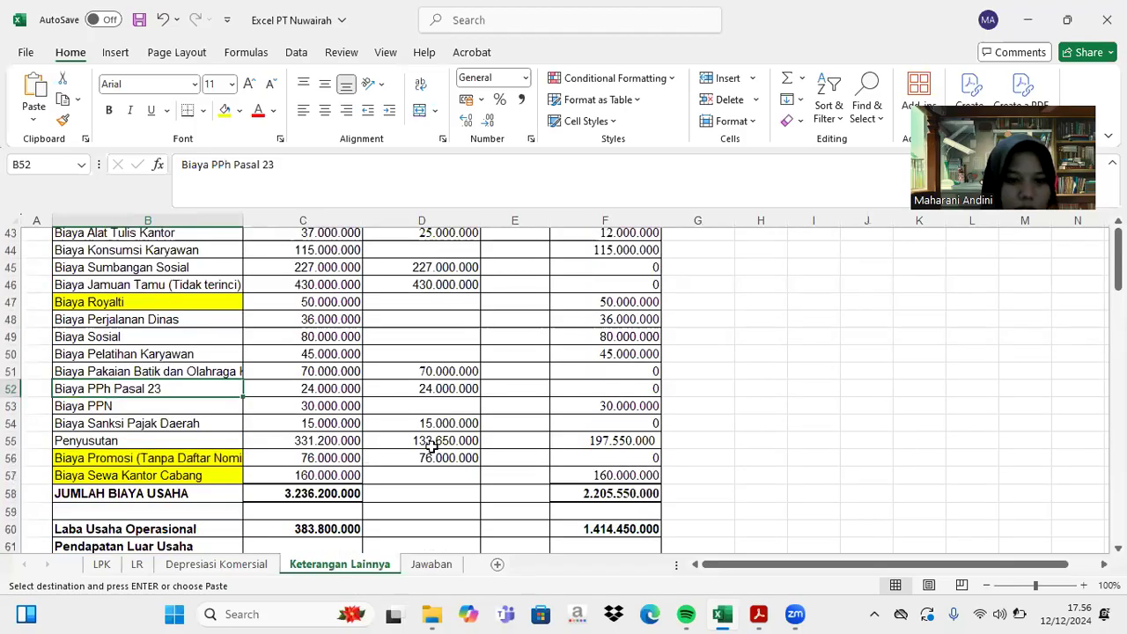
{"action": "left_click", "coordinate": [431, 444]}
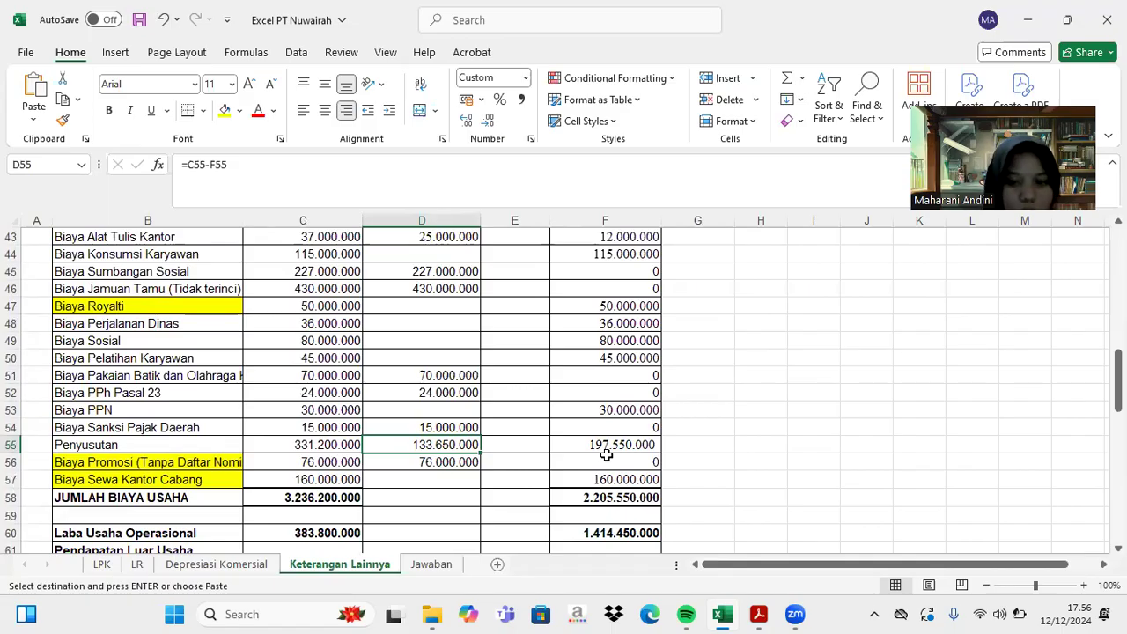
{"action": "left_click", "coordinate": [760, 614]}
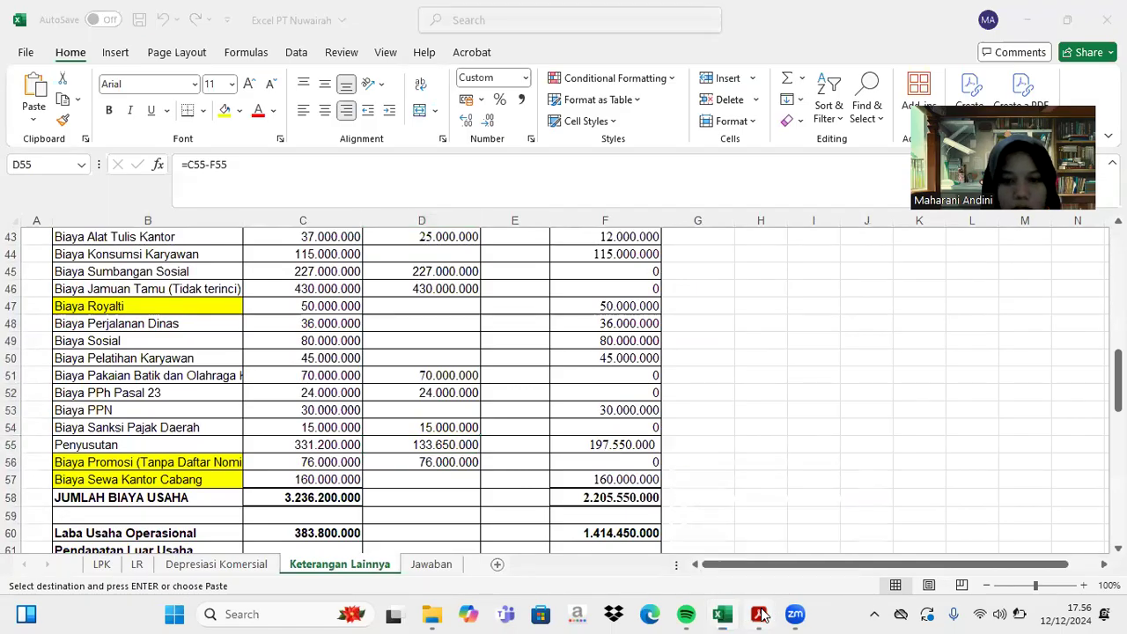
{"action": "scroll", "coordinate": [899, 517], "scroll_direction": "down", "scroll_amount": 5}
{"action": "scroll", "coordinate": [881, 493], "scroll_direction": "up", "scroll_amount": 5}
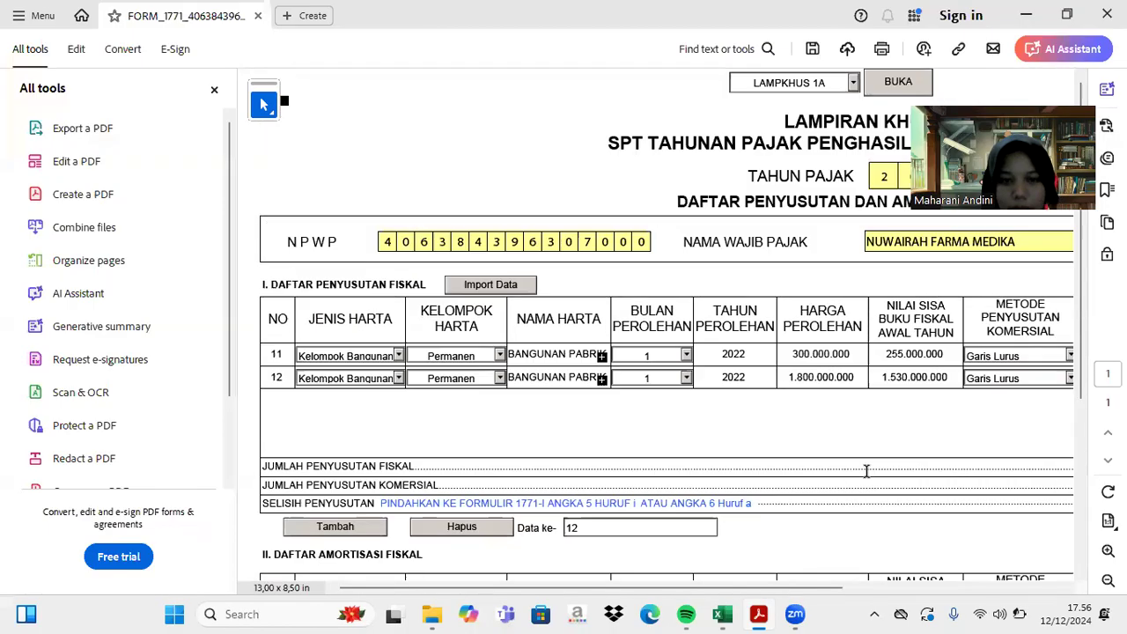
{"action": "scroll", "coordinate": [866, 471], "scroll_direction": "down", "scroll_amount": 5}
{"action": "scroll", "coordinate": [866, 471], "scroll_direction": "right", "scroll_amount": 5}
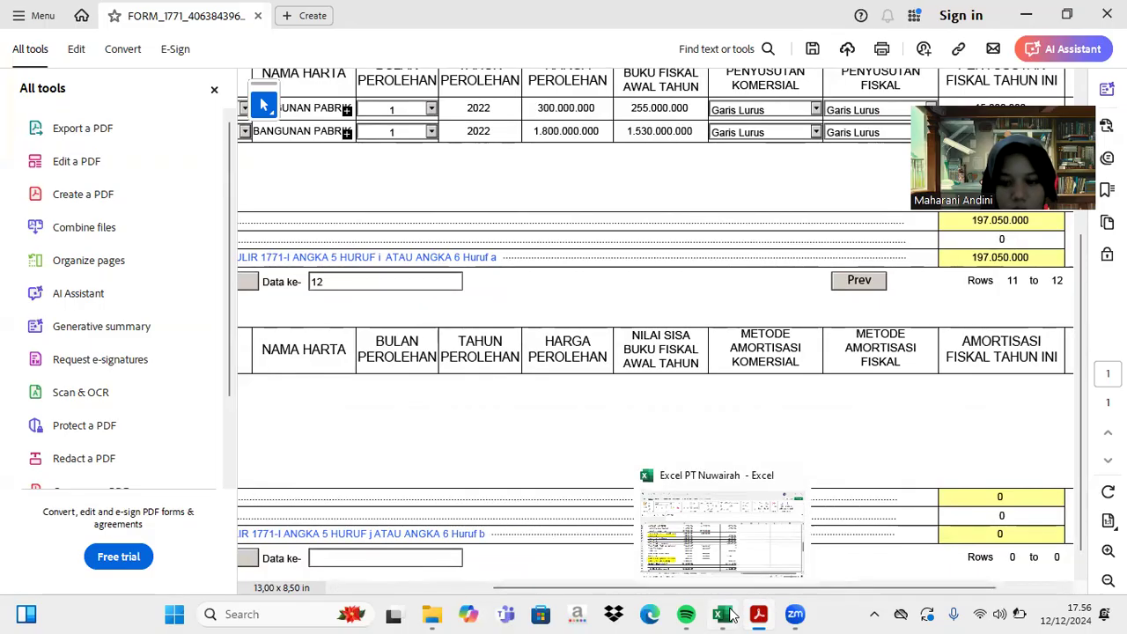
{"action": "left_click", "coordinate": [722, 614]}
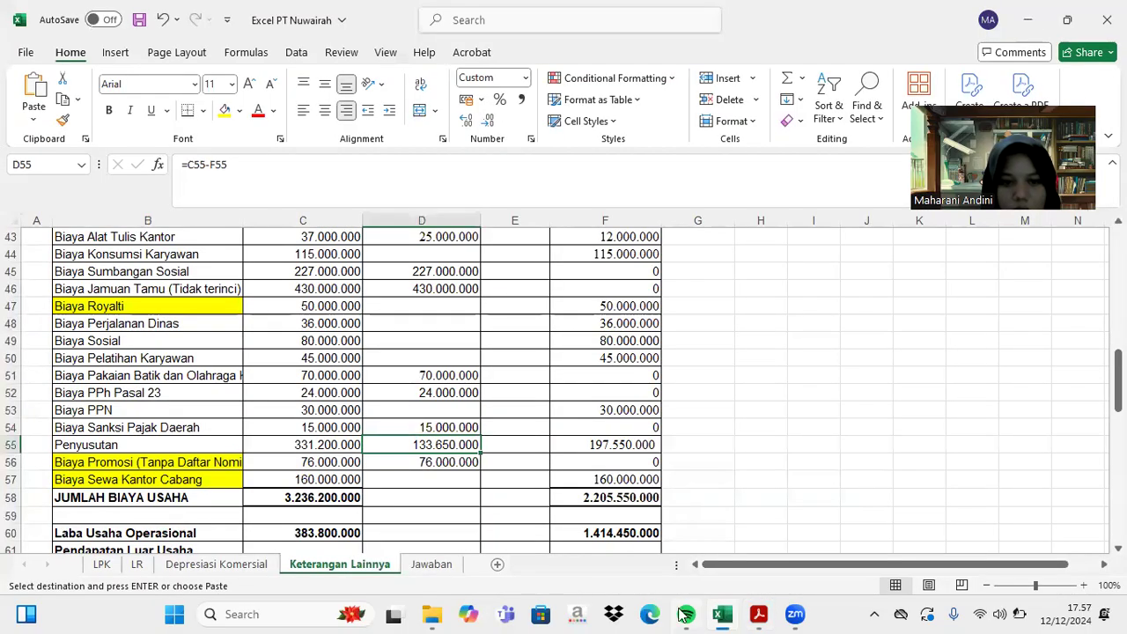
{"action": "mouse_move", "coordinate": [727, 613]}
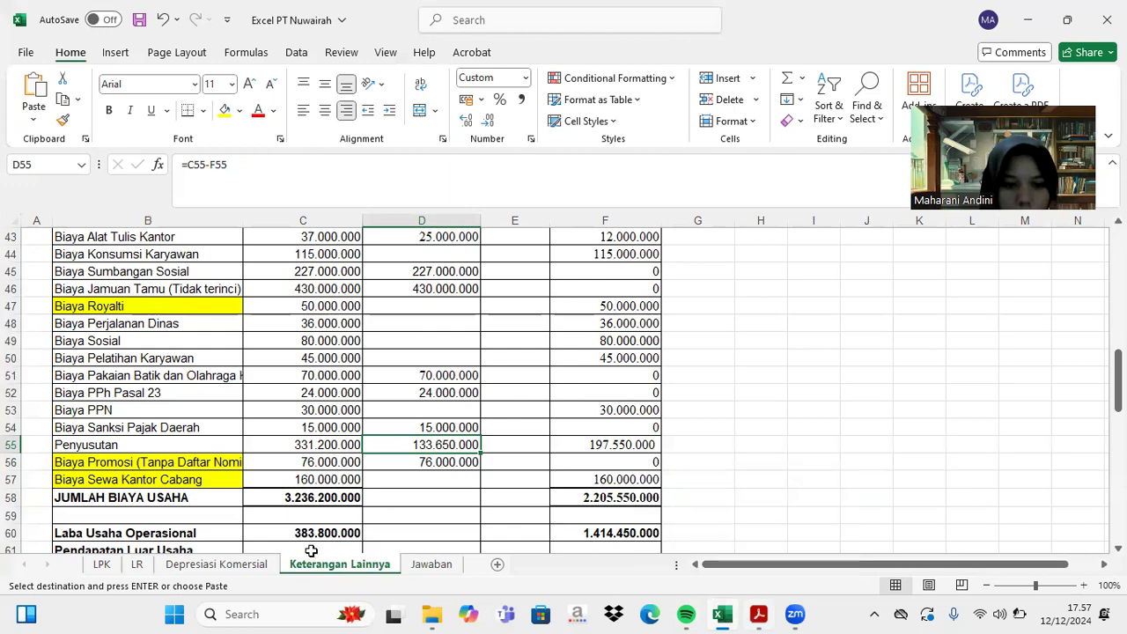
{"action": "left_click", "coordinate": [261, 564]}
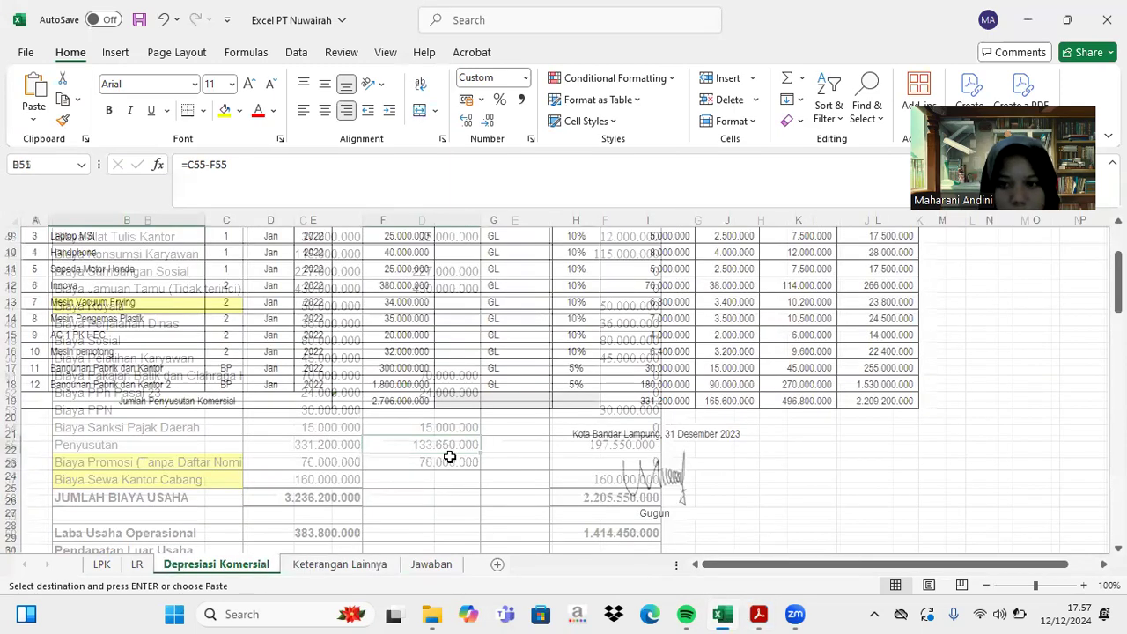
{"action": "scroll", "coordinate": [449, 457], "scroll_direction": "up", "scroll_amount": 2}
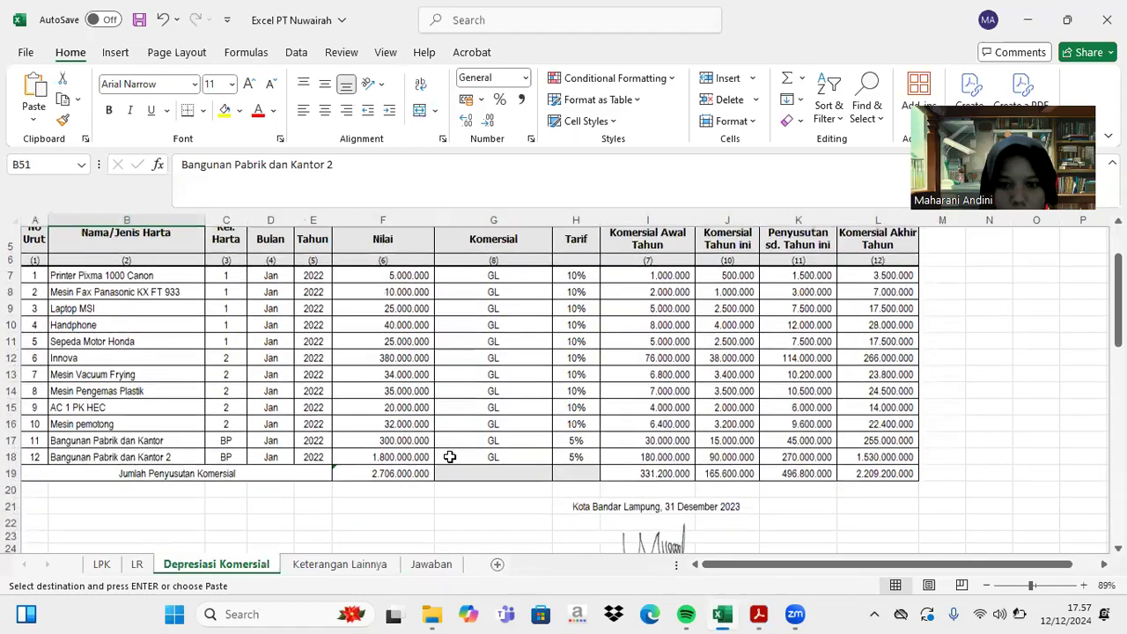
{"action": "scroll", "coordinate": [449, 457], "scroll_direction": "down", "scroll_amount": 11}
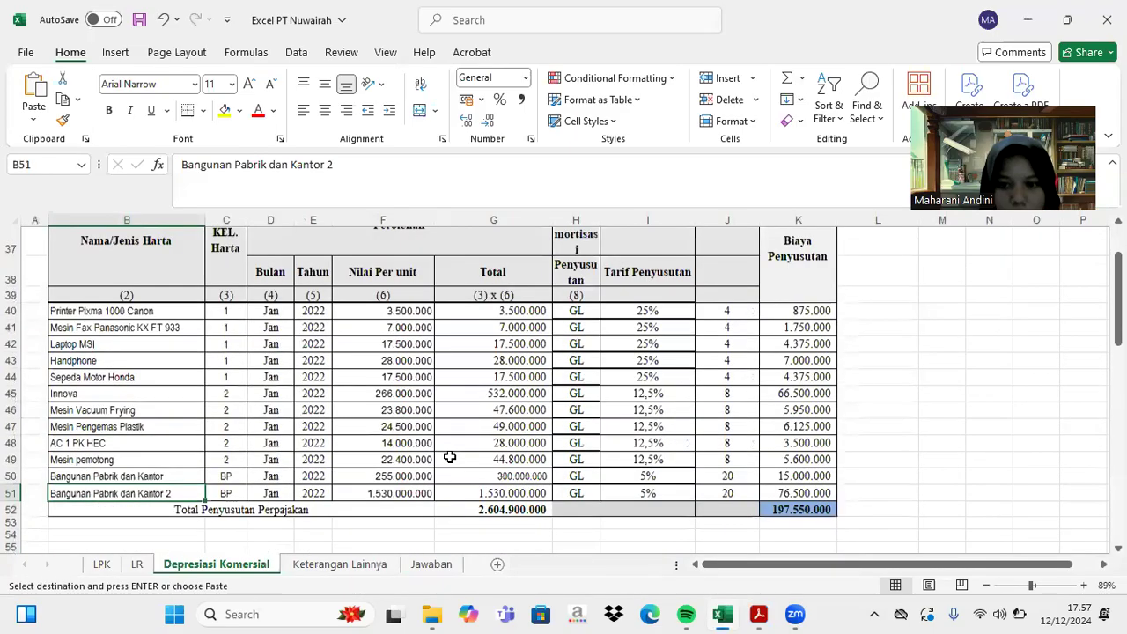
{"action": "left_click", "coordinate": [753, 613]}
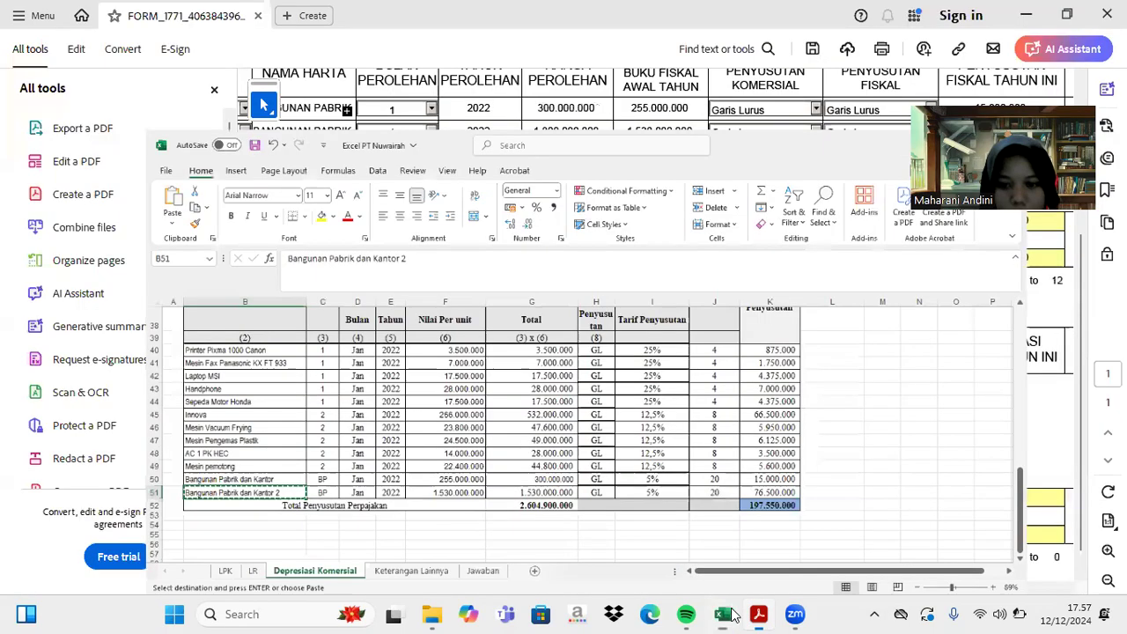
{"action": "left_click", "coordinate": [753, 614]}
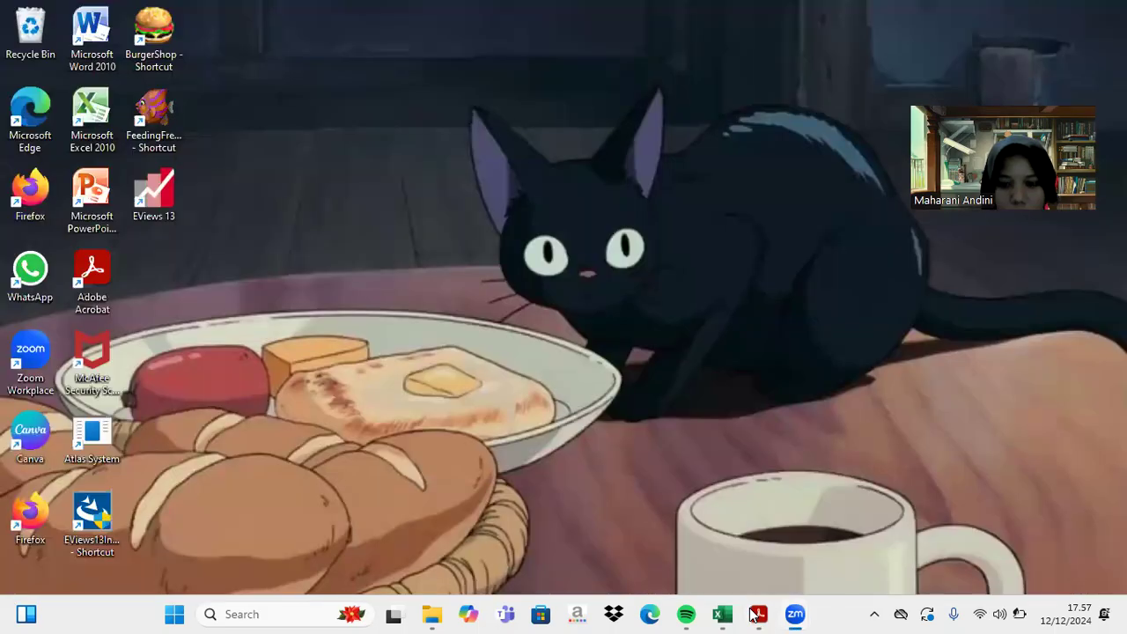
{"action": "left_click", "coordinate": [754, 613]}
{"action": "scroll", "coordinate": [764, 431], "scroll_direction": "up", "scroll_amount": 4}
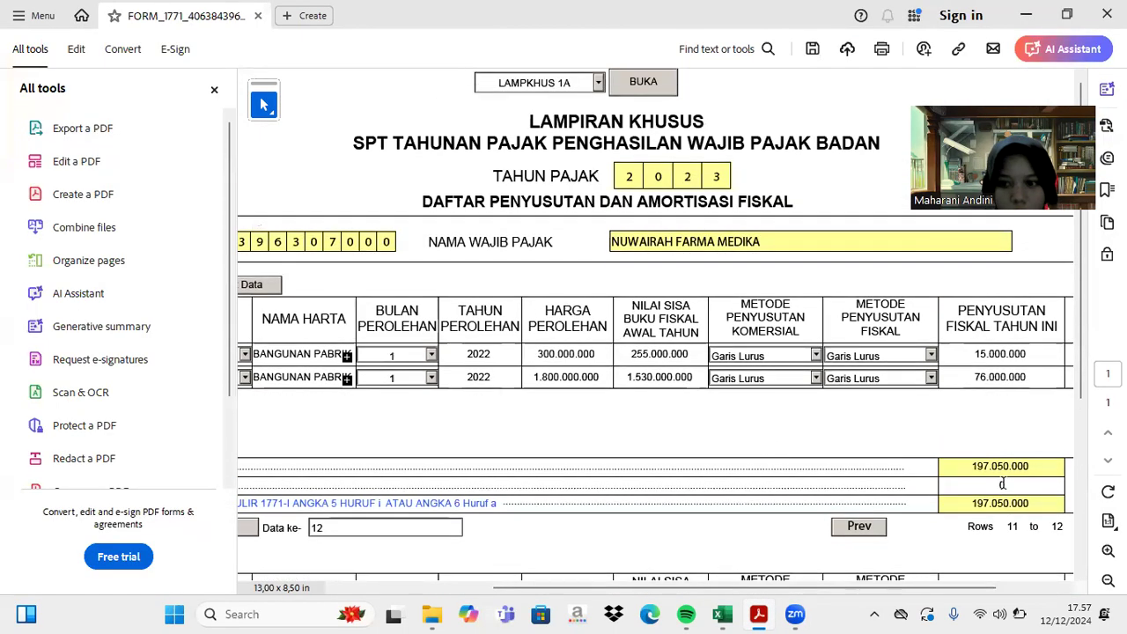
- Correct row 12's fiscal depreciation from 76.000.000 to 76.500.000
{"action": "left_click", "coordinate": [995, 373]}
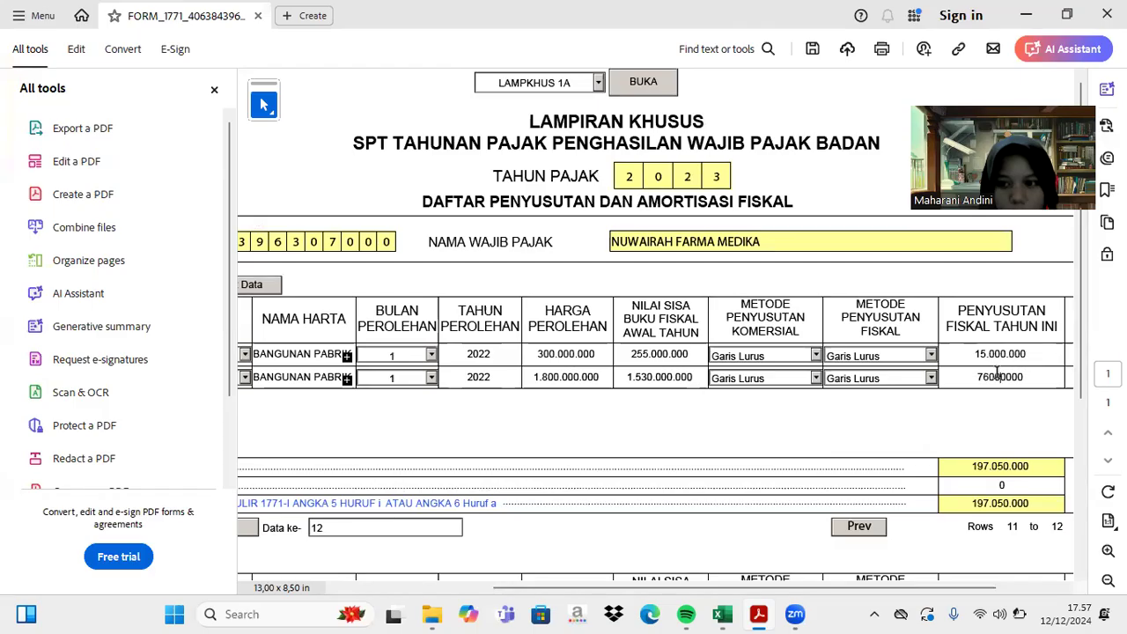
{"action": "key", "text": "BackSpace"}
{"action": "type", "text": "5"}
{"action": "key", "text": "Return"}
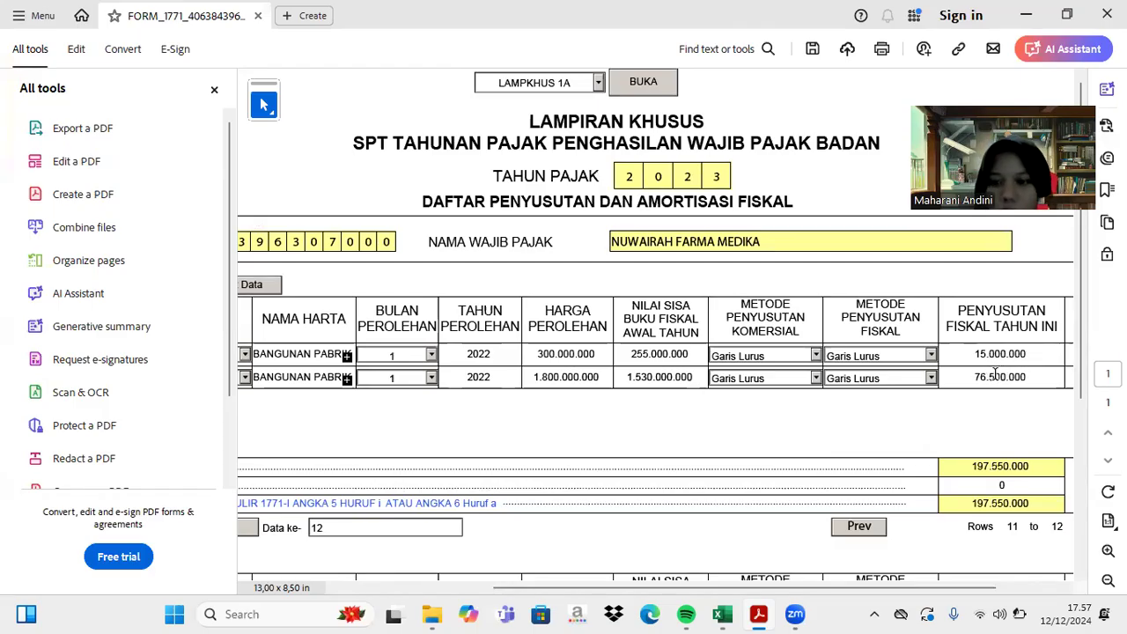
- Look up the commercial depreciation total on Excel's Keterangan Lainnya sheet
{"action": "left_click", "coordinate": [1008, 487]}
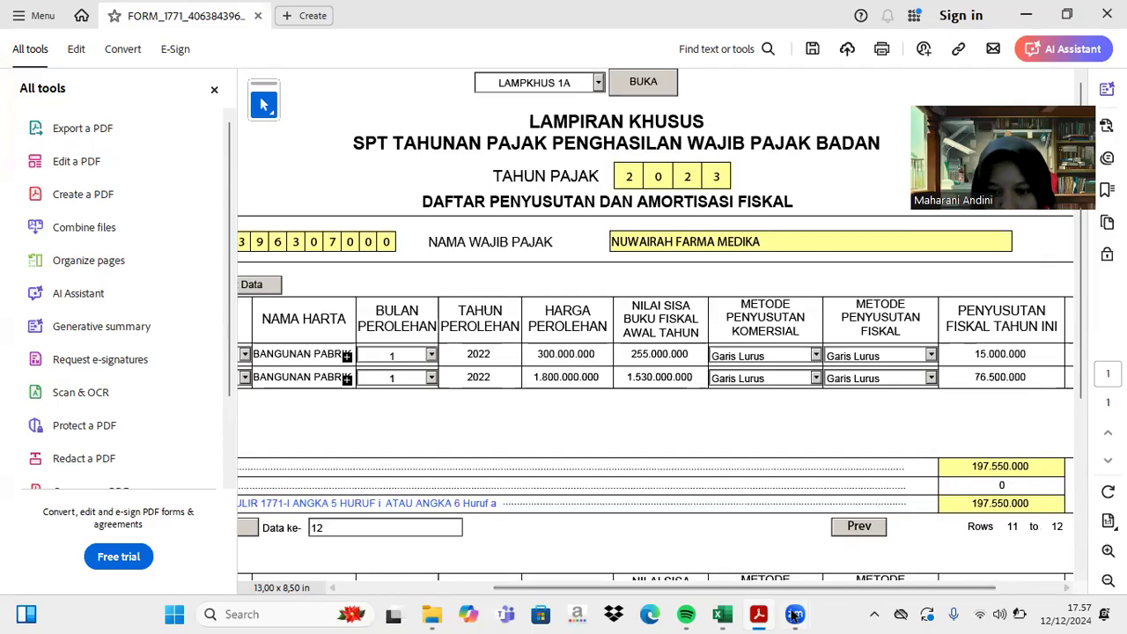
{"action": "left_click", "coordinate": [722, 614]}
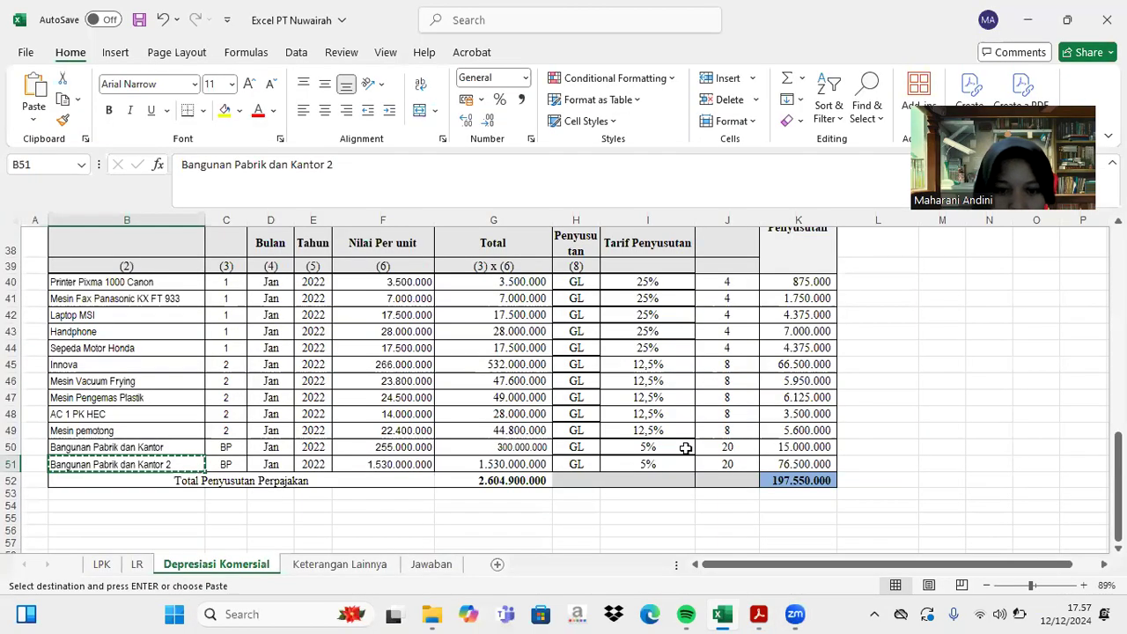
{"action": "left_click", "coordinate": [331, 570]}
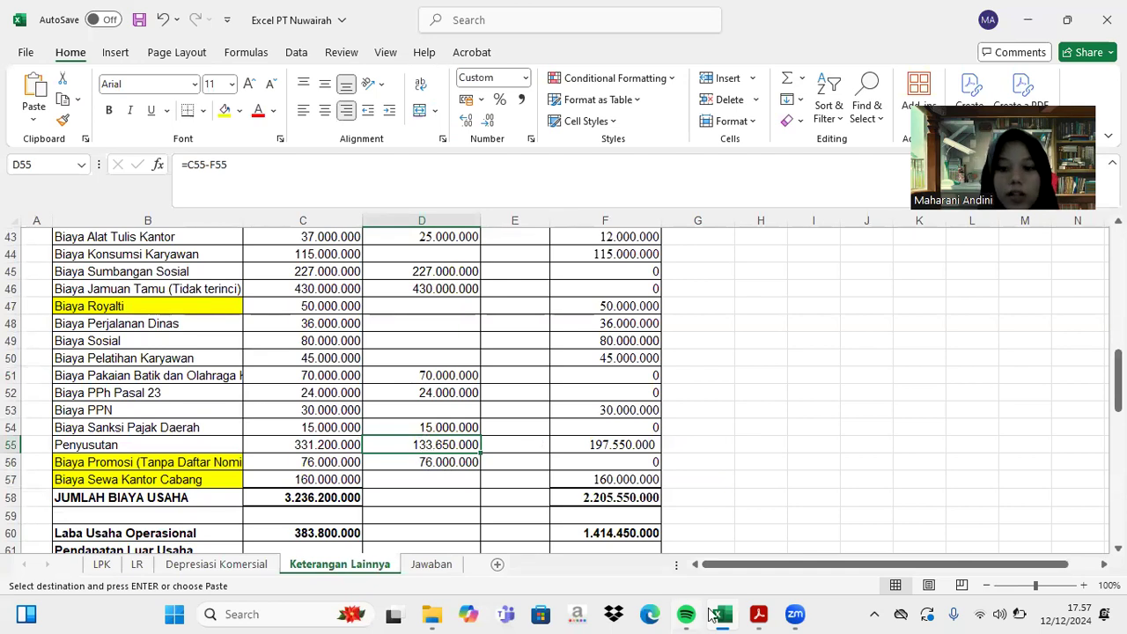
{"action": "left_click", "coordinate": [755, 614]}
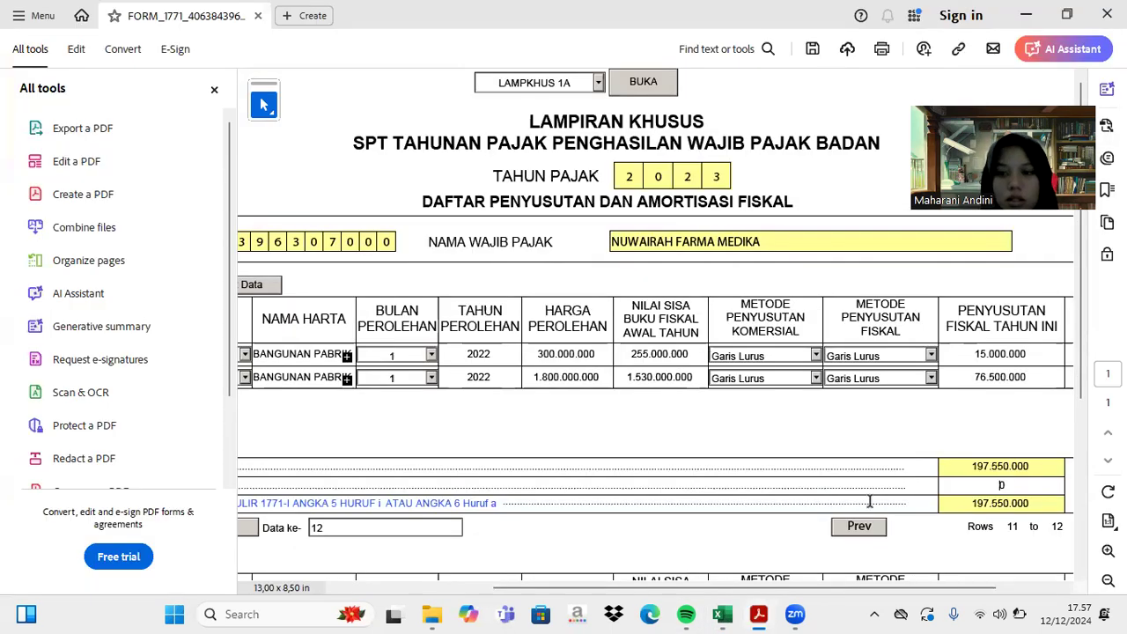
- Enter 133.650.000 as the commercial depreciation total, leaving a 63.900.000 difference
{"action": "type", "text": "13350"}
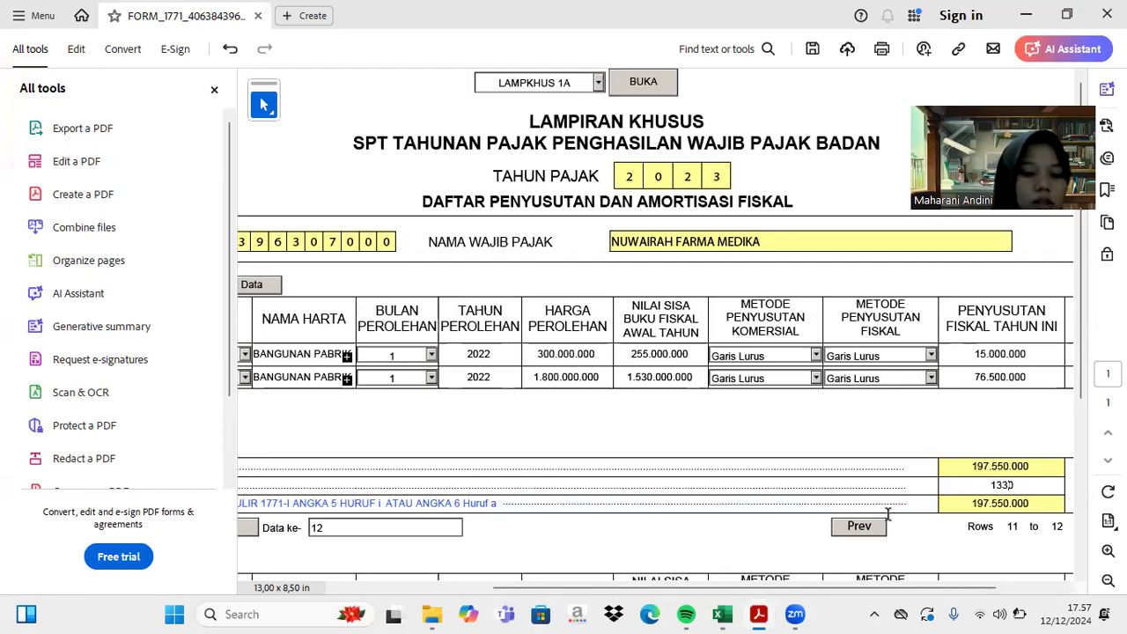
{"action": "key", "text": "BackSpace"}
{"action": "key", "text": "BackSpace"}
{"action": "type", "text": "650"}
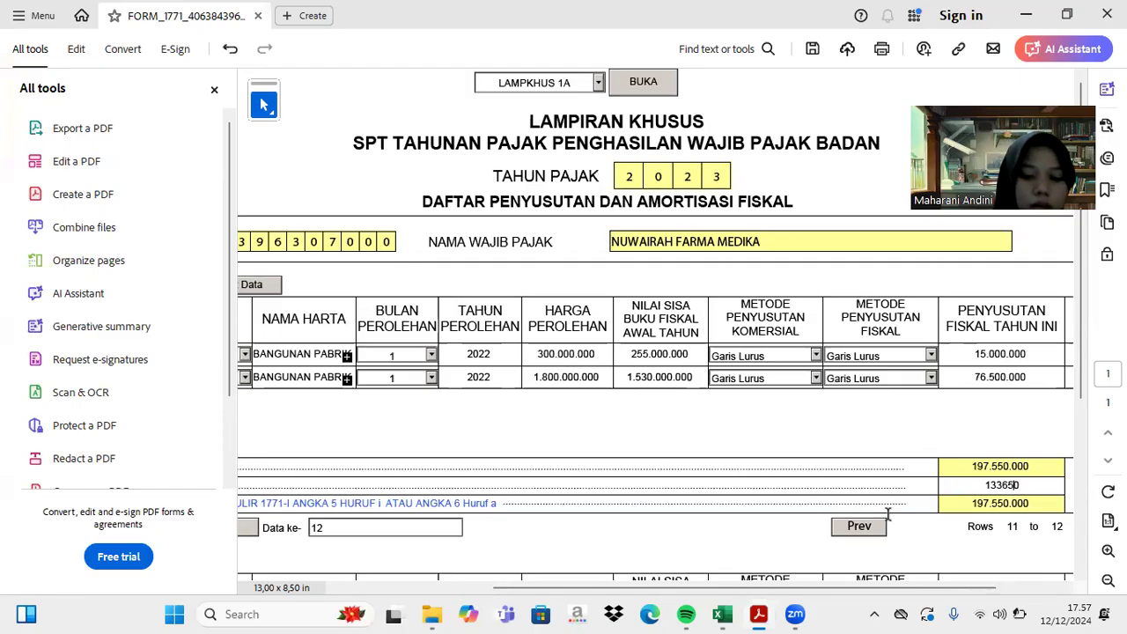
{"action": "type", "text": "00"}
{"action": "left_click", "coordinate": [887, 514]}
{"action": "left_click", "coordinate": [1004, 485]}
{"action": "type", "text": "0"}
{"action": "key", "text": "Return"}
{"action": "scroll", "coordinate": [796, 532], "scroll_direction": "left", "scroll_amount": 3}
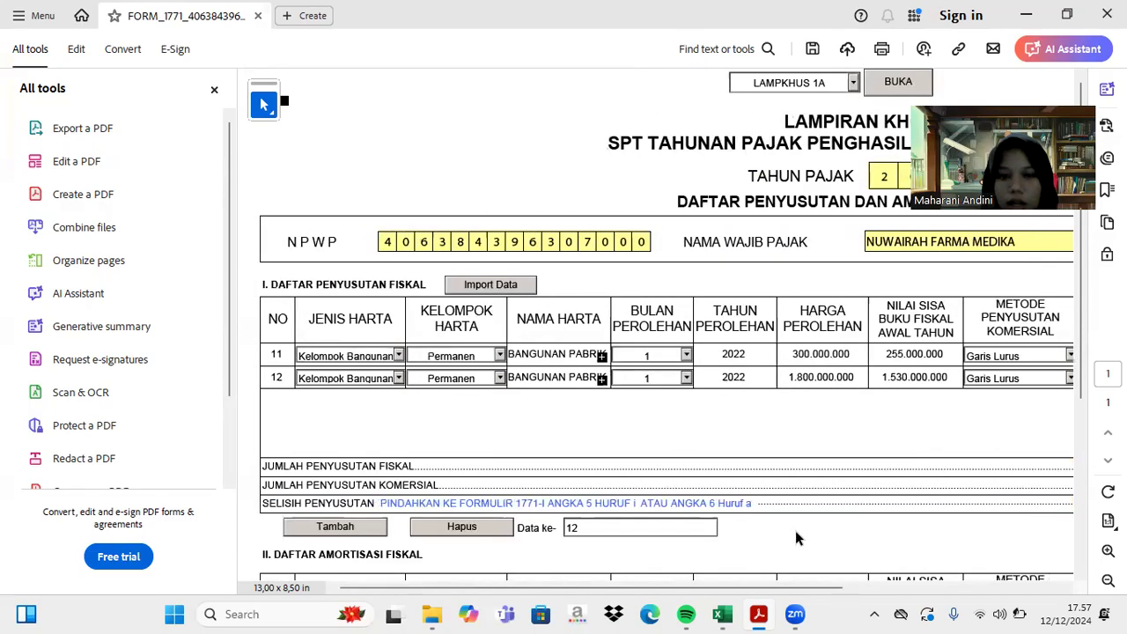
{"action": "scroll", "coordinate": [796, 531], "scroll_direction": "right", "scroll_amount": 4}
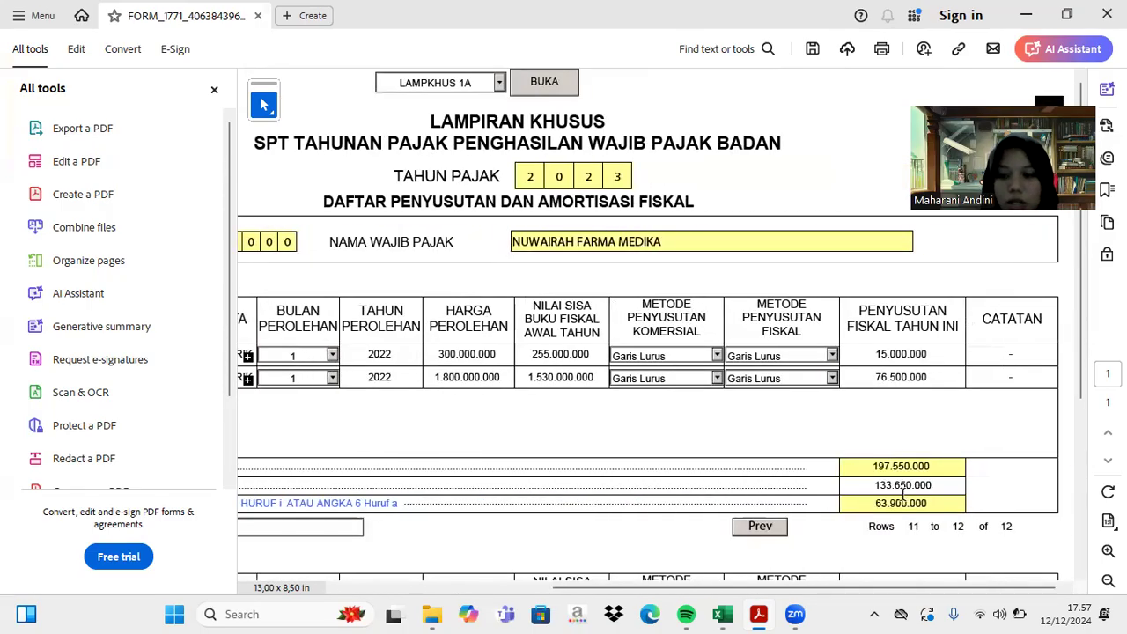
{"action": "scroll", "coordinate": [885, 528], "scroll_direction": "down", "scroll_amount": 5}
{"action": "scroll", "coordinate": [884, 531], "scroll_direction": "up", "scroll_amount": 2}
{"action": "scroll", "coordinate": [885, 534], "scroll_direction": "up", "scroll_amount": 3}
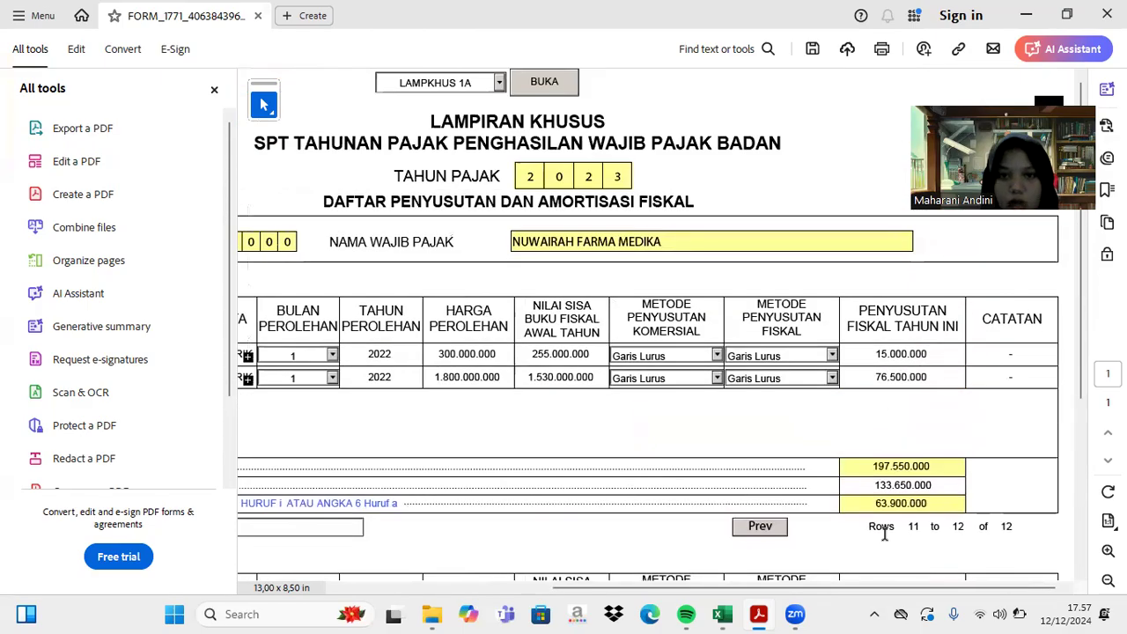
- Open the main INDUK section of form 1771 and scroll down to line 12
{"action": "left_click", "coordinate": [499, 82]}
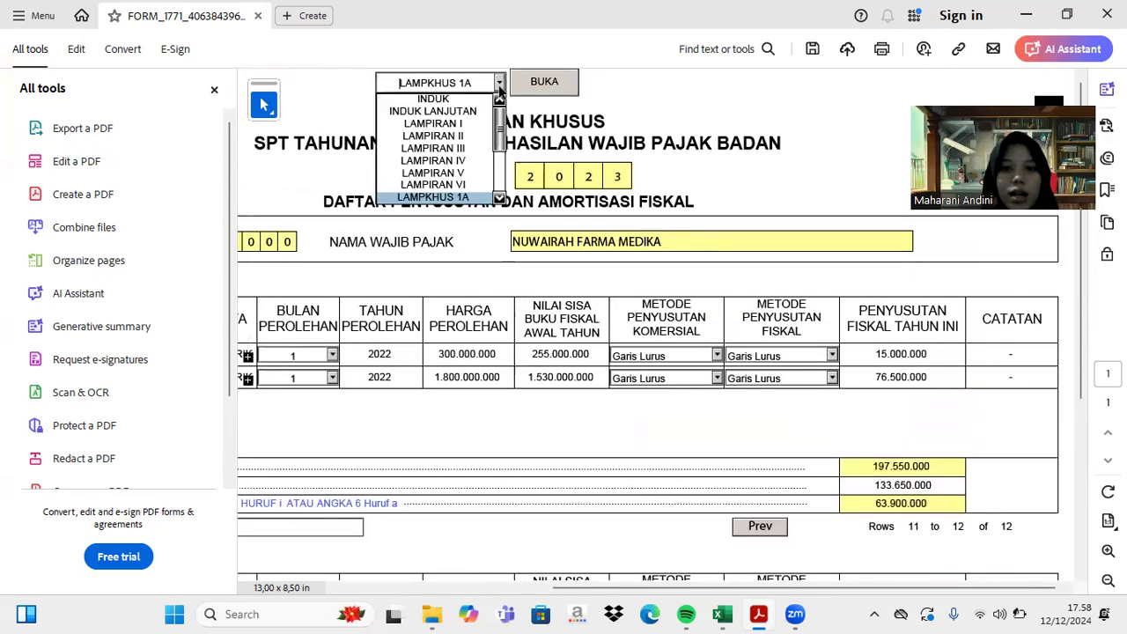
{"action": "left_click", "coordinate": [471, 111]}
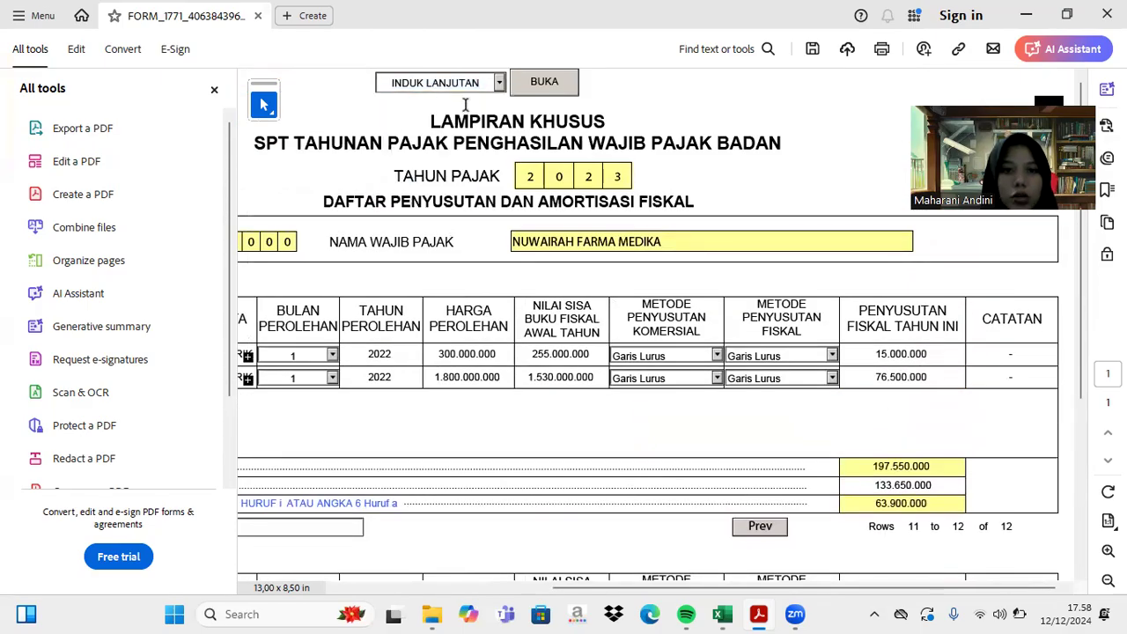
{"action": "left_click", "coordinate": [498, 83]}
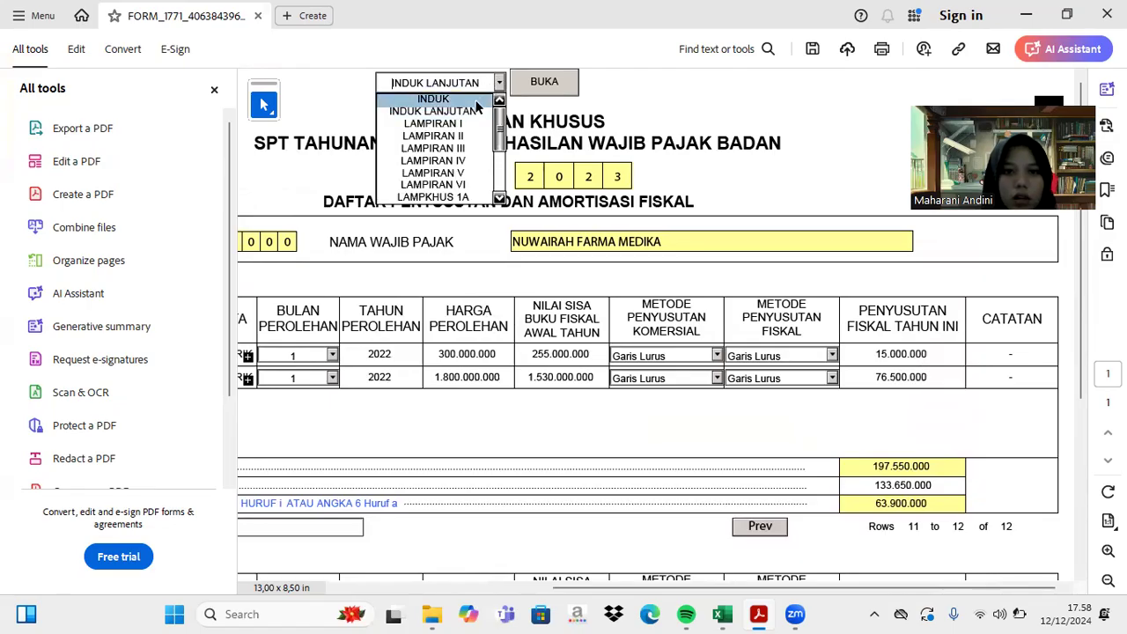
{"action": "left_click", "coordinate": [432, 98]}
{"action": "left_click", "coordinate": [543, 83]}
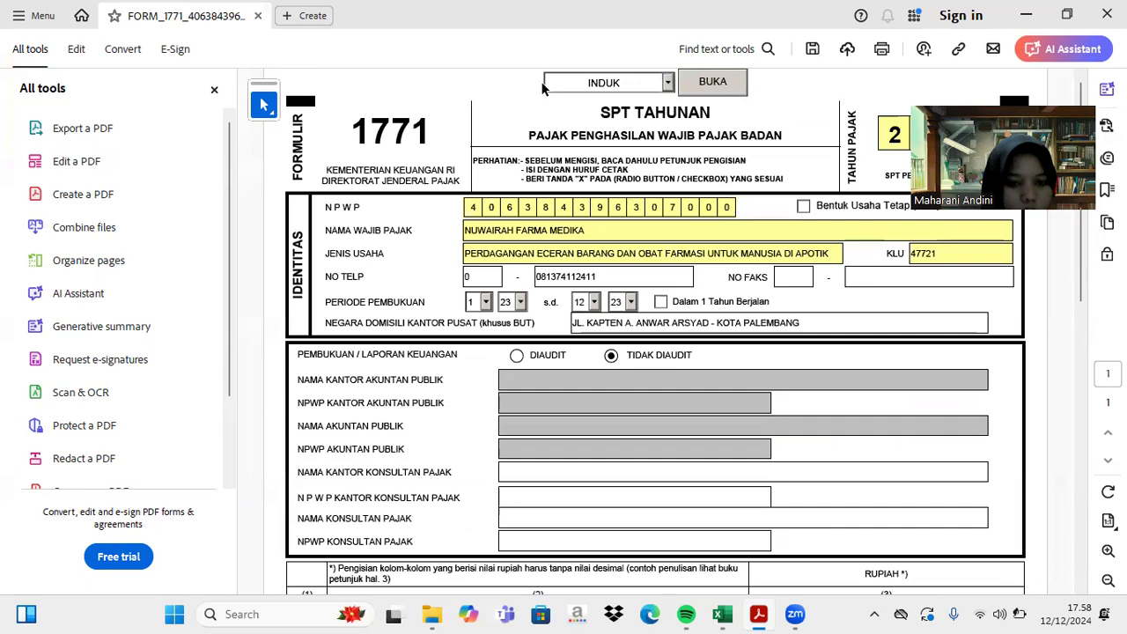
{"action": "scroll", "coordinate": [542, 83], "scroll_direction": "down", "scroll_amount": 5}
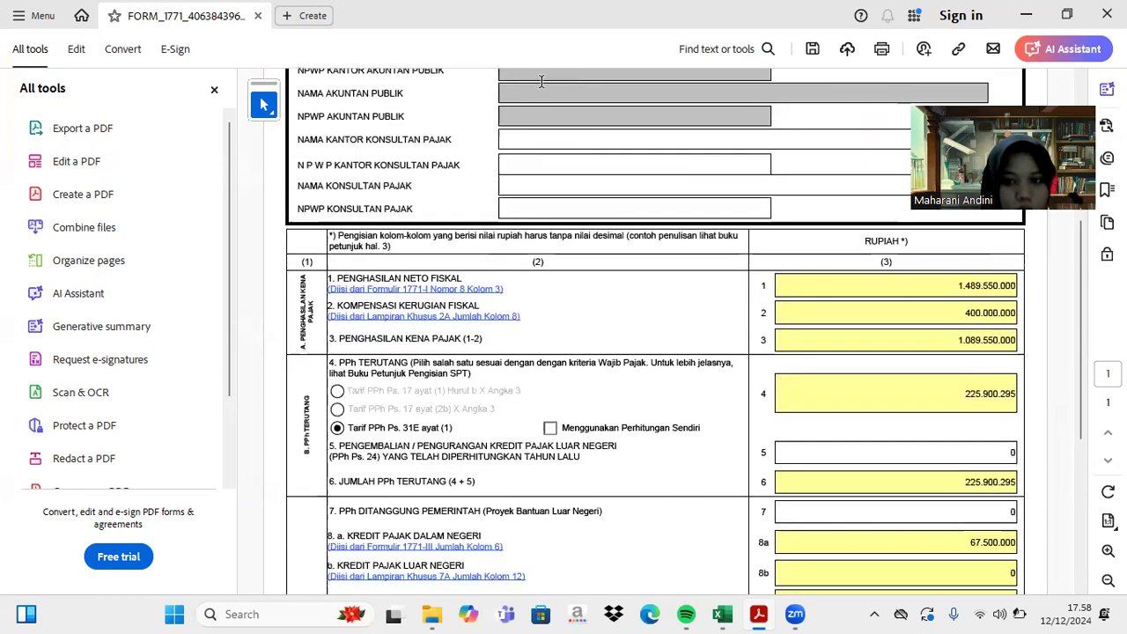
{"action": "scroll", "coordinate": [541, 81], "scroll_direction": "down", "scroll_amount": 1}
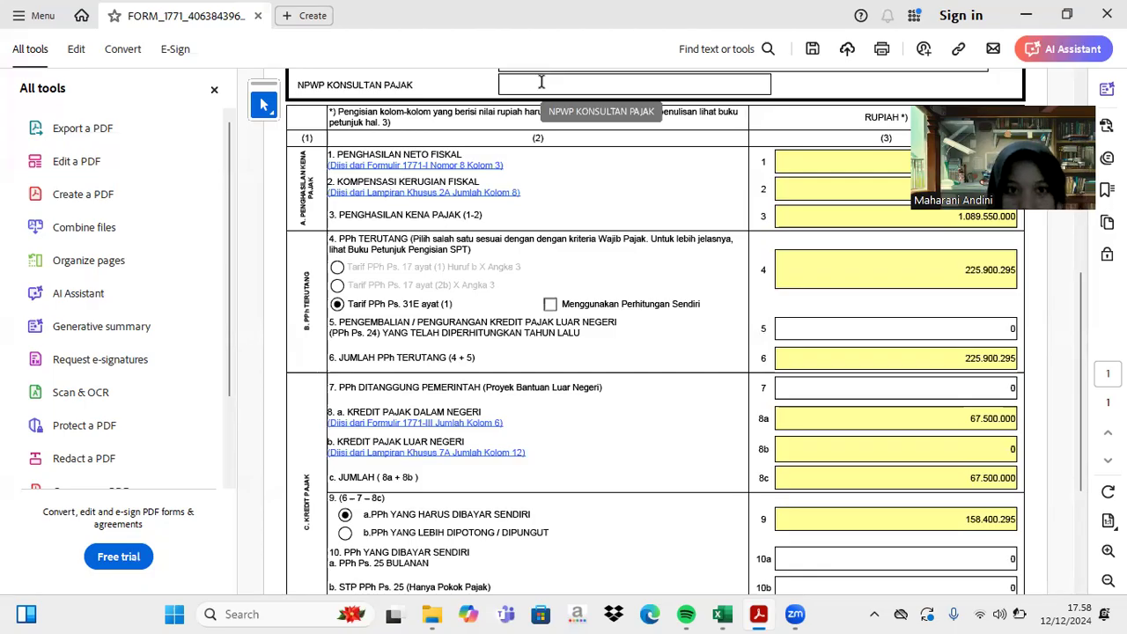
{"action": "scroll", "coordinate": [541, 82], "scroll_direction": "up", "scroll_amount": 5}
{"action": "scroll", "coordinate": [542, 82], "scroll_direction": "down", "scroll_amount": 3}
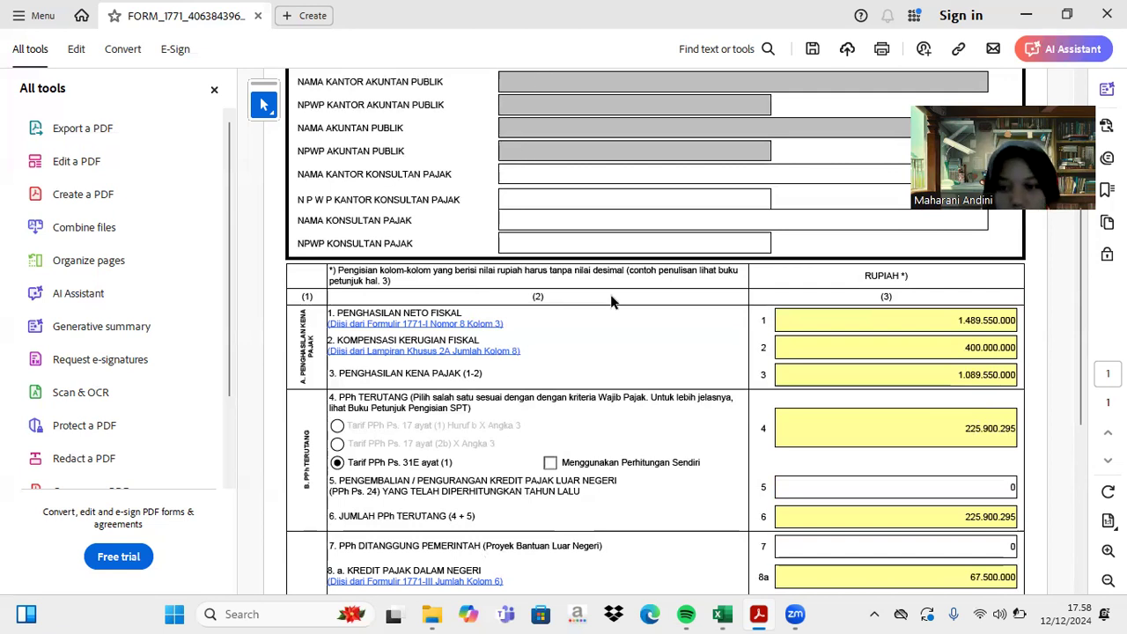
{"action": "scroll", "coordinate": [610, 294], "scroll_direction": "down", "scroll_amount": 5}
- Fill the line 12 PPh Ps. 29 payment date with today's date, 12/12/2024
{"action": "left_click", "coordinate": [813, 483]}
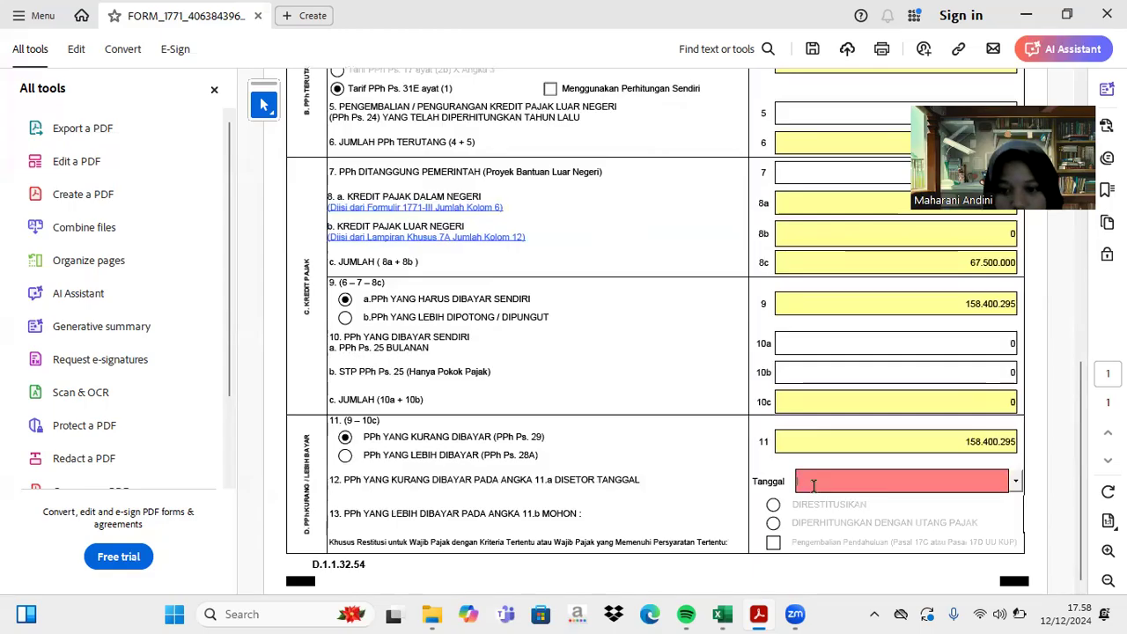
{"action": "left_click", "coordinate": [1015, 480]}
{"action": "left_click", "coordinate": [875, 583]}
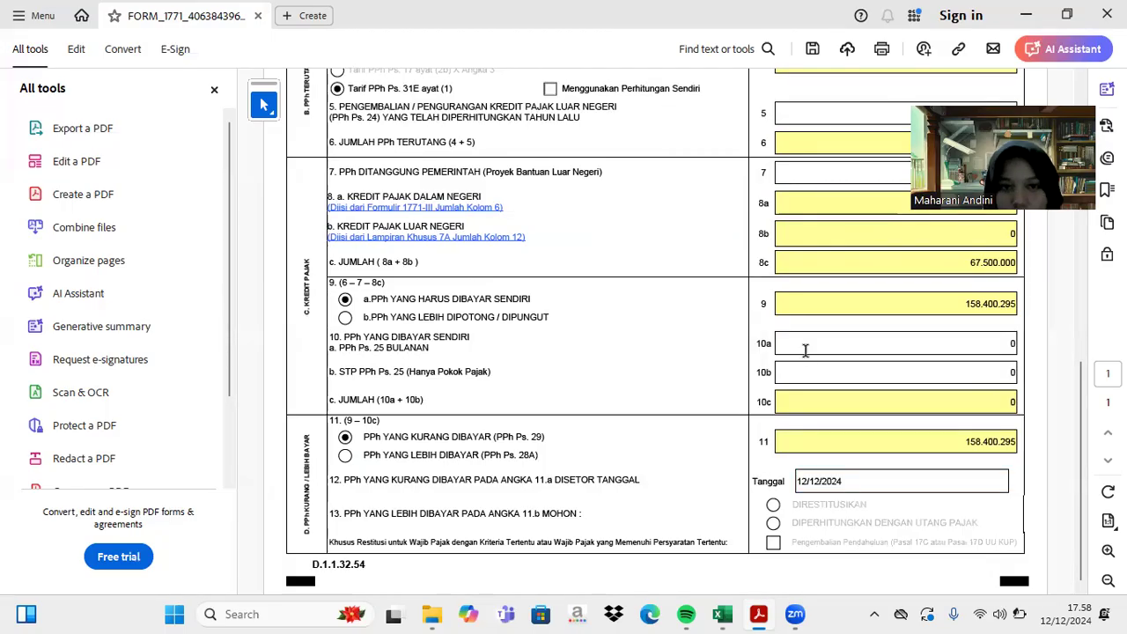
{"action": "scroll", "coordinate": [804, 351], "scroll_direction": "up", "scroll_amount": 5}
{"action": "scroll", "coordinate": [805, 351], "scroll_direction": "up", "scroll_amount": 1}
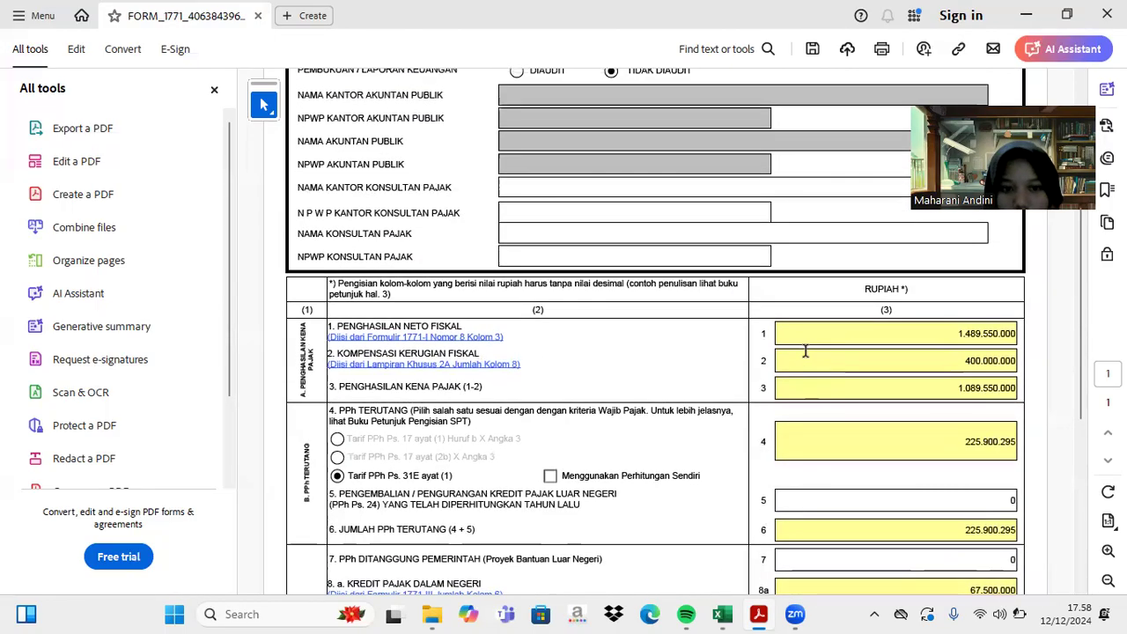
{"action": "scroll", "coordinate": [804, 351], "scroll_direction": "down", "scroll_amount": 3}
{"action": "scroll", "coordinate": [804, 350], "scroll_direction": "down", "scroll_amount": 2}
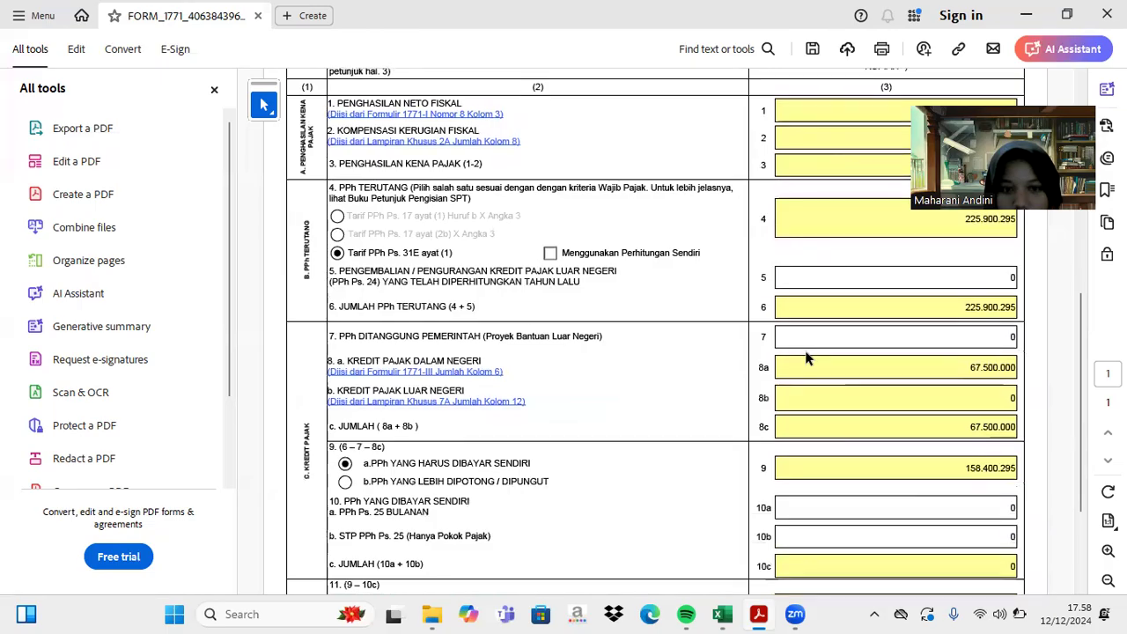
{"action": "scroll", "coordinate": [804, 352], "scroll_direction": "up", "scroll_amount": 7}
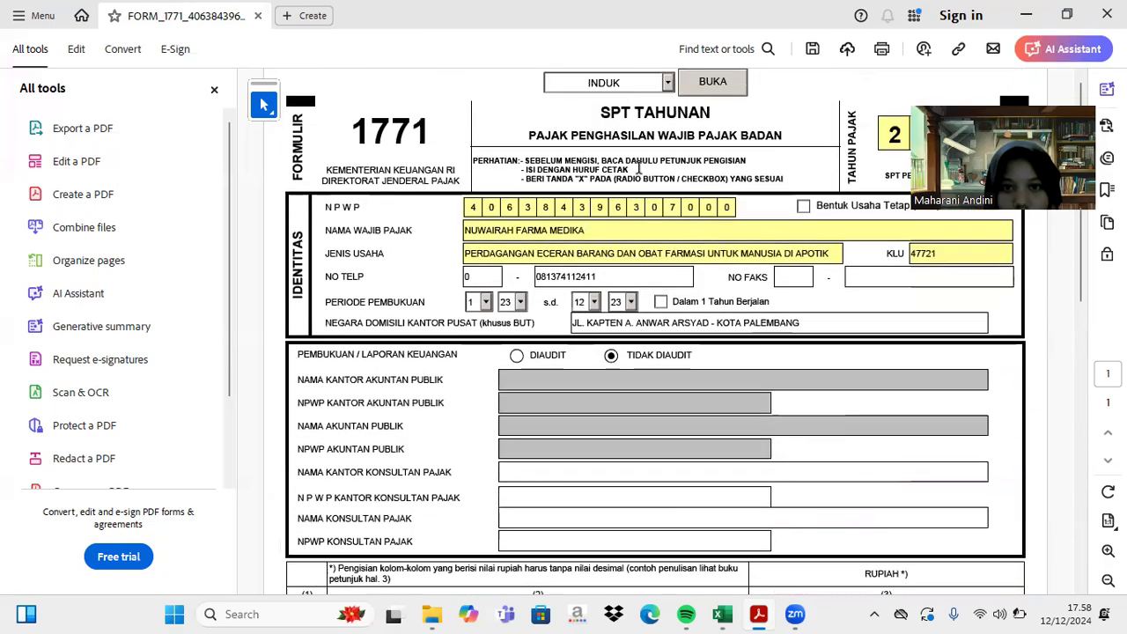
- Choose INDUK LANJUTAN in the form-part list and open that page of form 1771
{"action": "left_click", "coordinate": [667, 82]}
{"action": "left_click", "coordinate": [652, 110]}
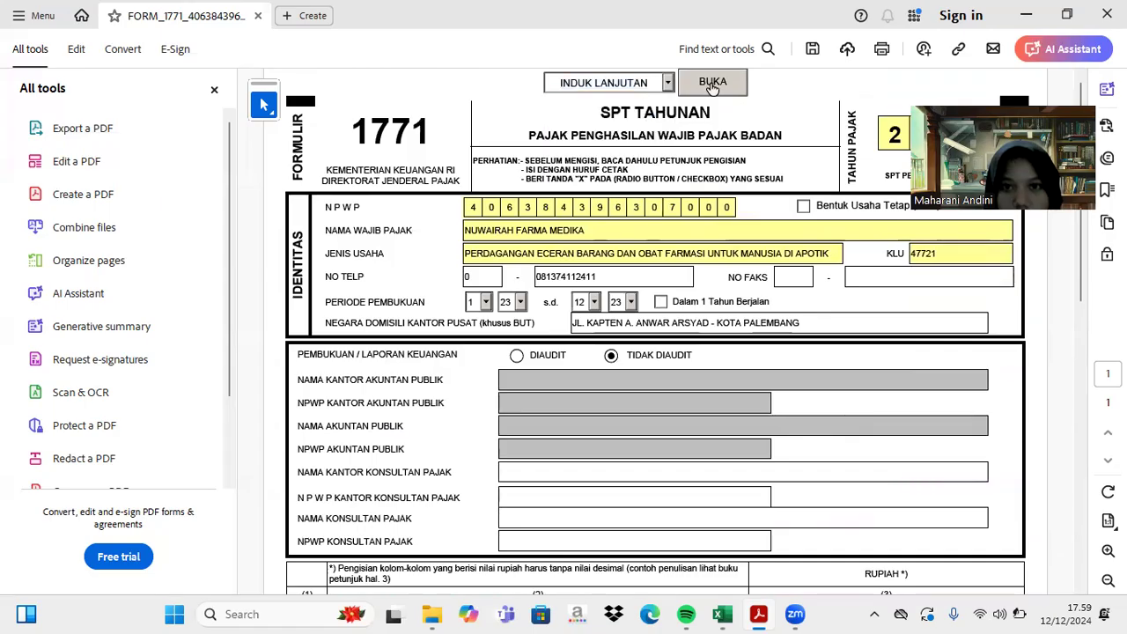
{"action": "left_click", "coordinate": [712, 83]}
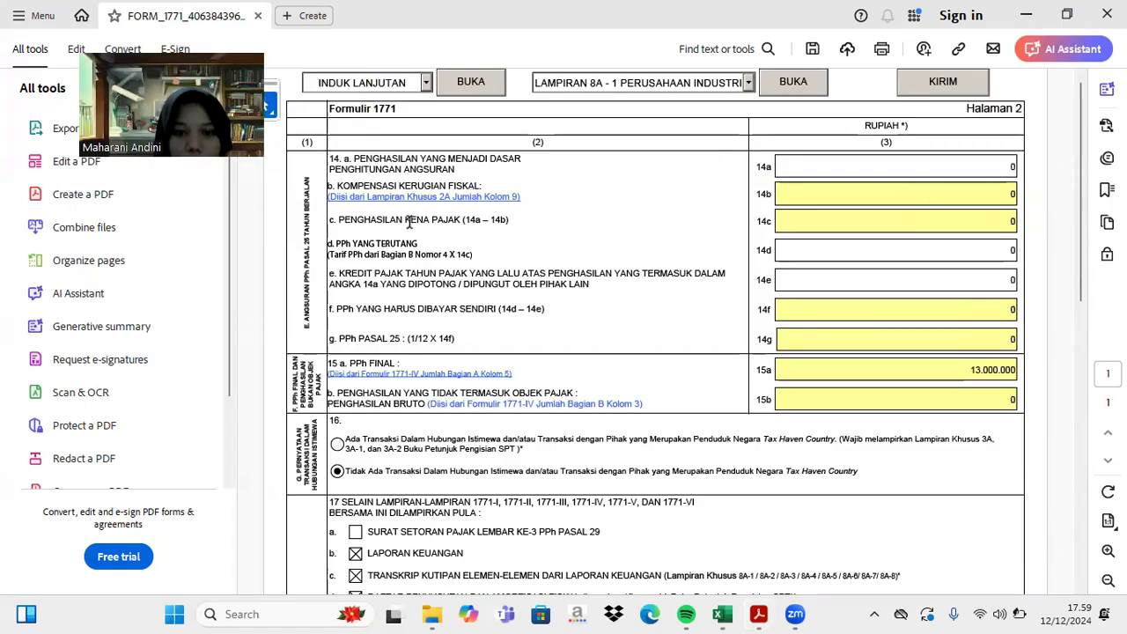
{"action": "left_click", "coordinate": [722, 614]}
{"action": "scroll", "coordinate": [677, 385], "scroll_direction": "down", "scroll_amount": 1}
{"action": "scroll", "coordinate": [677, 385], "scroll_direction": "down", "scroll_amount": 14}
{"action": "scroll", "coordinate": [677, 386], "scroll_direction": "up", "scroll_amount": 3}
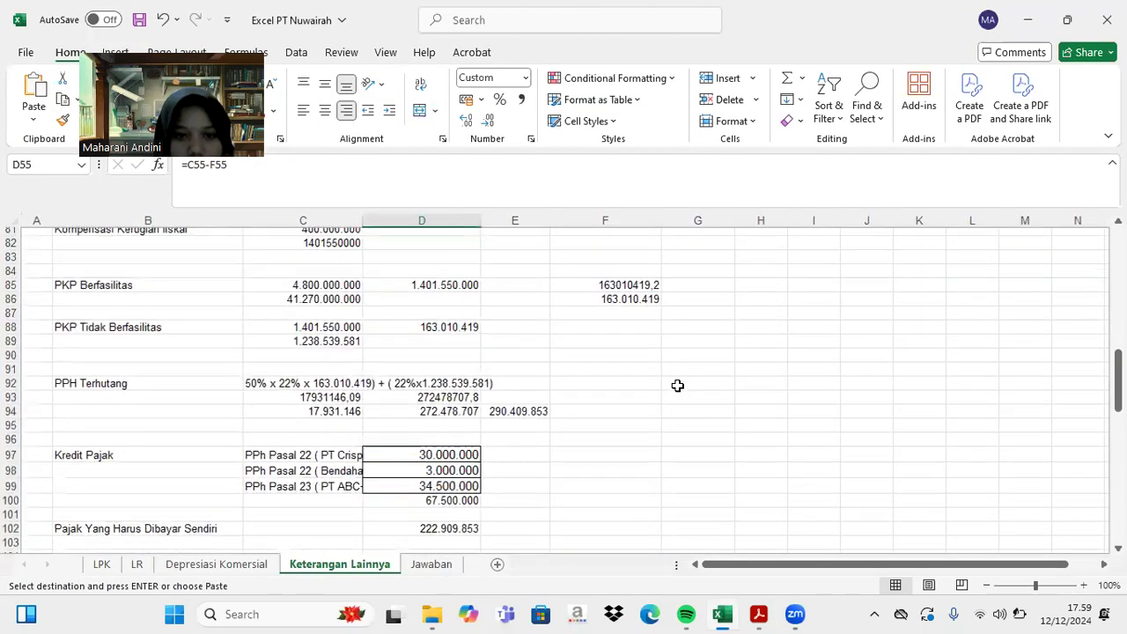
{"action": "scroll", "coordinate": [677, 385], "scroll_direction": "up", "scroll_amount": 3}
{"action": "left_click", "coordinate": [610, 289]}
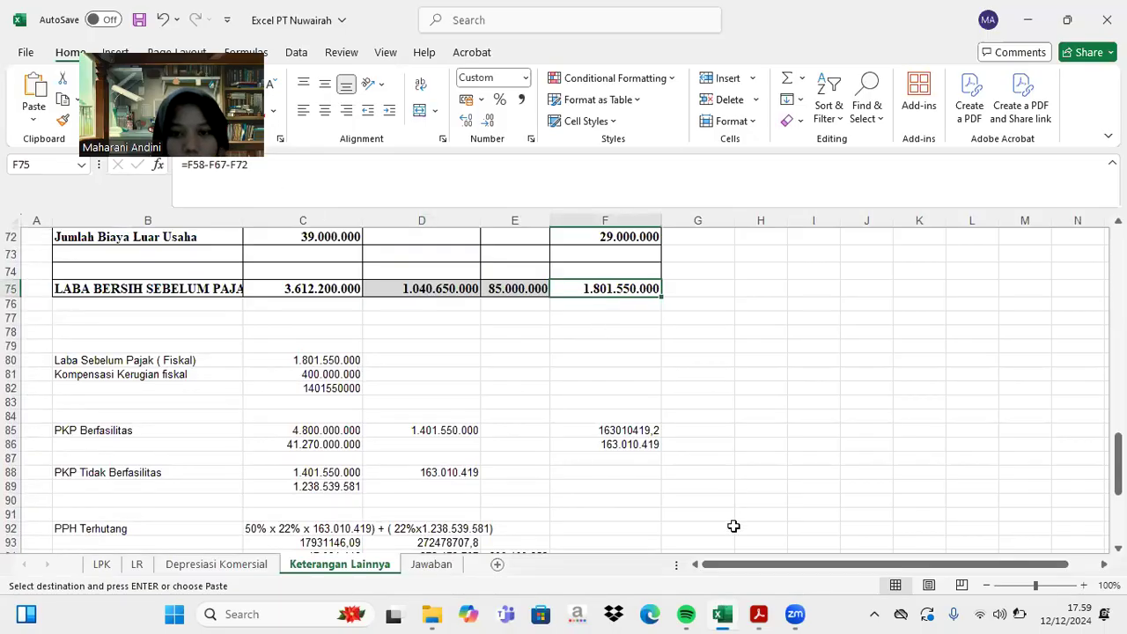
- Back in the form, enter 1.801.550.000 as the line 14a income base
{"action": "left_click", "coordinate": [758, 613]}
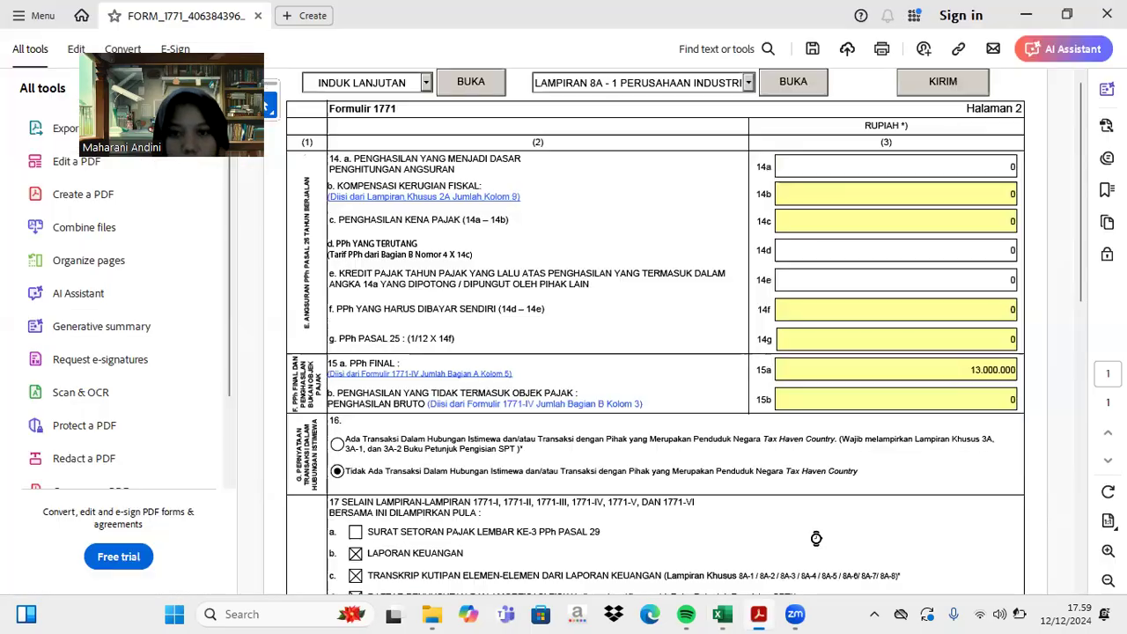
{"action": "left_click", "coordinate": [1009, 166]}
{"action": "type", "text": "1.801.550."}
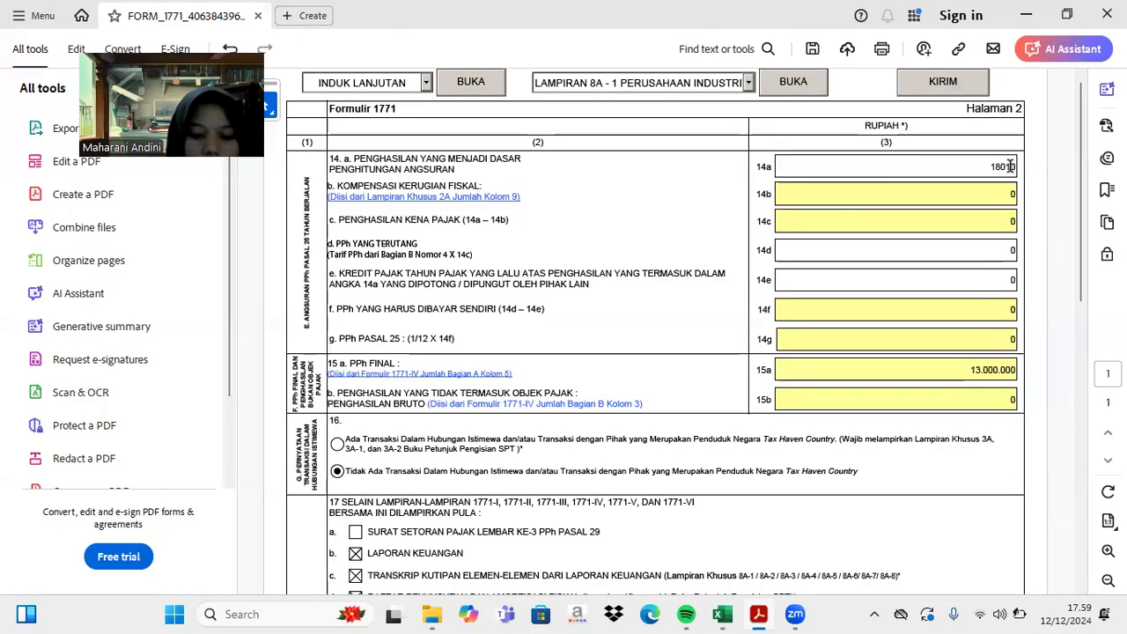
{"action": "type", "text": "0000"}
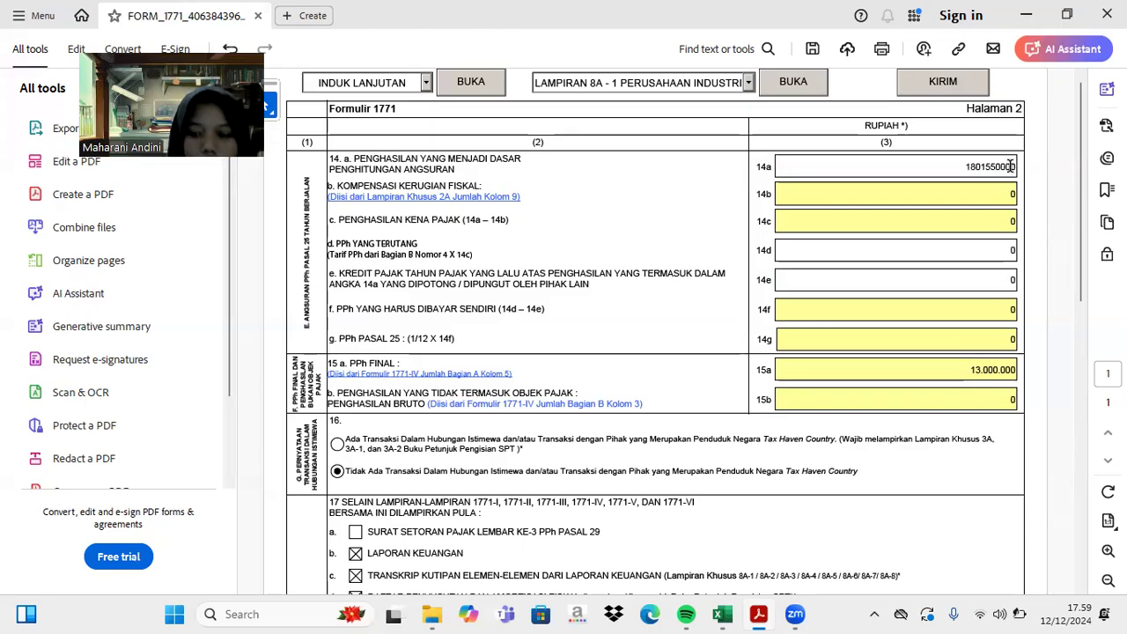
{"action": "key", "text": "Return"}
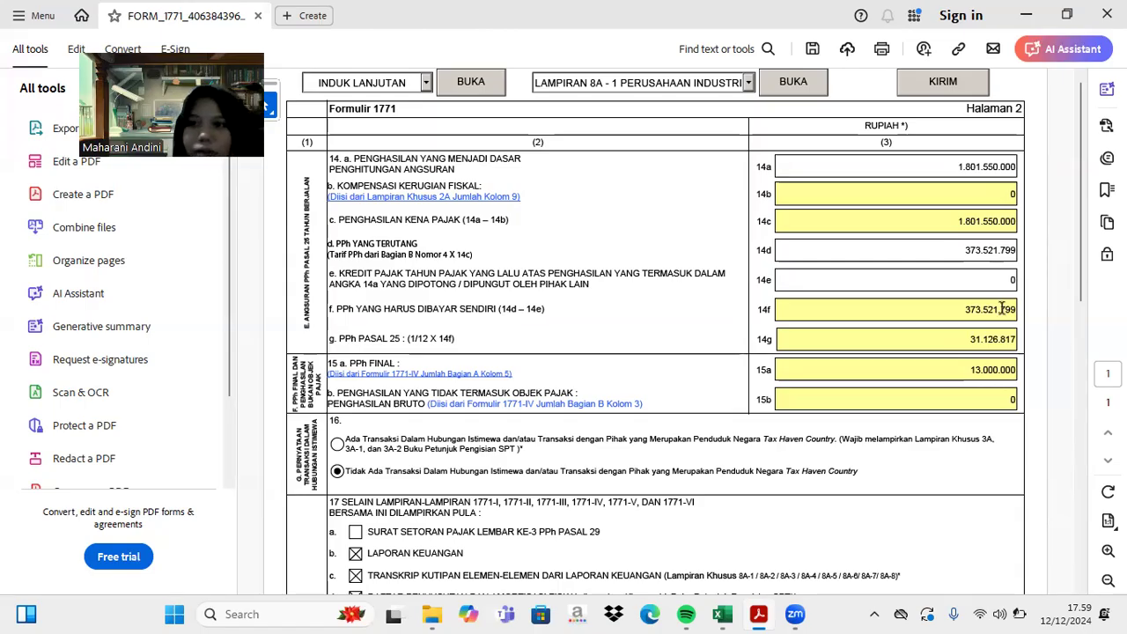
- Enter 200.109.853 in line 14d and 67.500.000 in line 14e
{"action": "left_click", "coordinate": [1014, 250]}
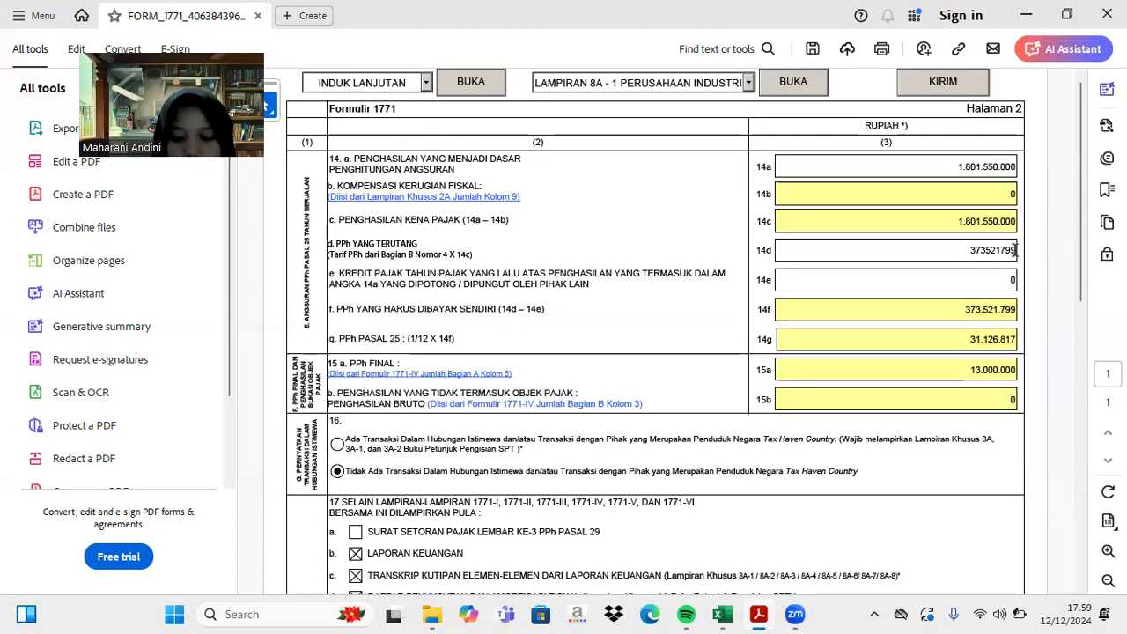
{"action": "key", "text": "BackSpace"}
{"action": "key", "text": "BackSpace"}
{"action": "key", "text": "BackSpace"}
{"action": "key", "text": "BackSpace"}
{"action": "key", "text": "BackSpace"}
{"action": "key", "text": "BackSpace"}
{"action": "key", "text": "BackSpace"}
{"action": "key", "text": "BackSpace"}
{"action": "key", "text": "BackSpace"}
{"action": "type", "text": "3"}
{"action": "type", "text": "00109"}
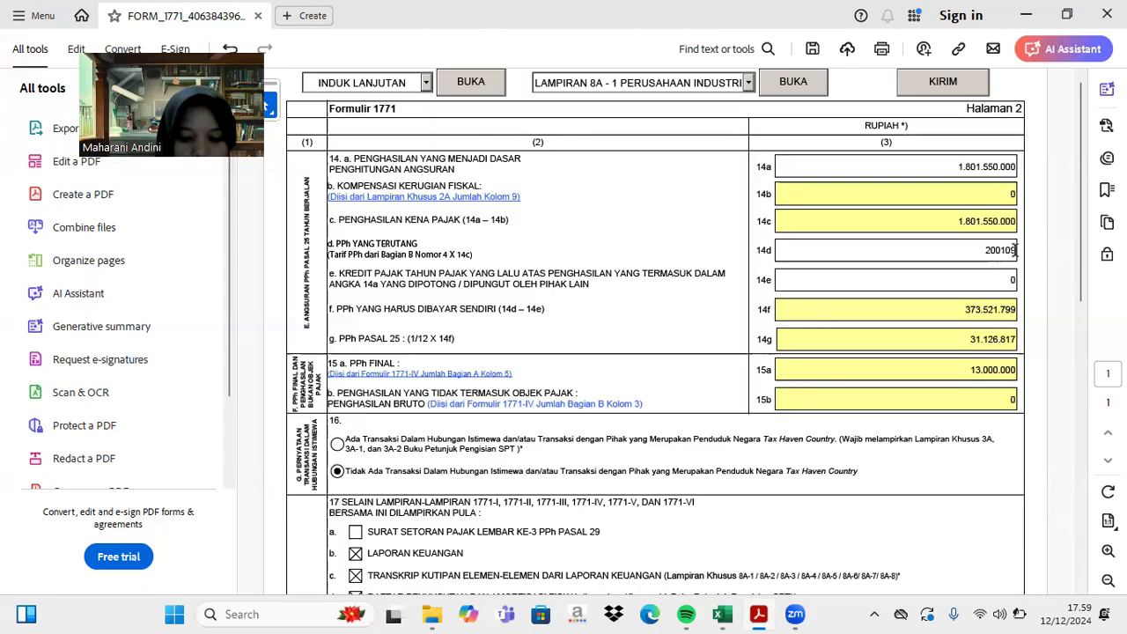
{"action": "type", "text": "0"}
{"action": "type", "text": "50"}
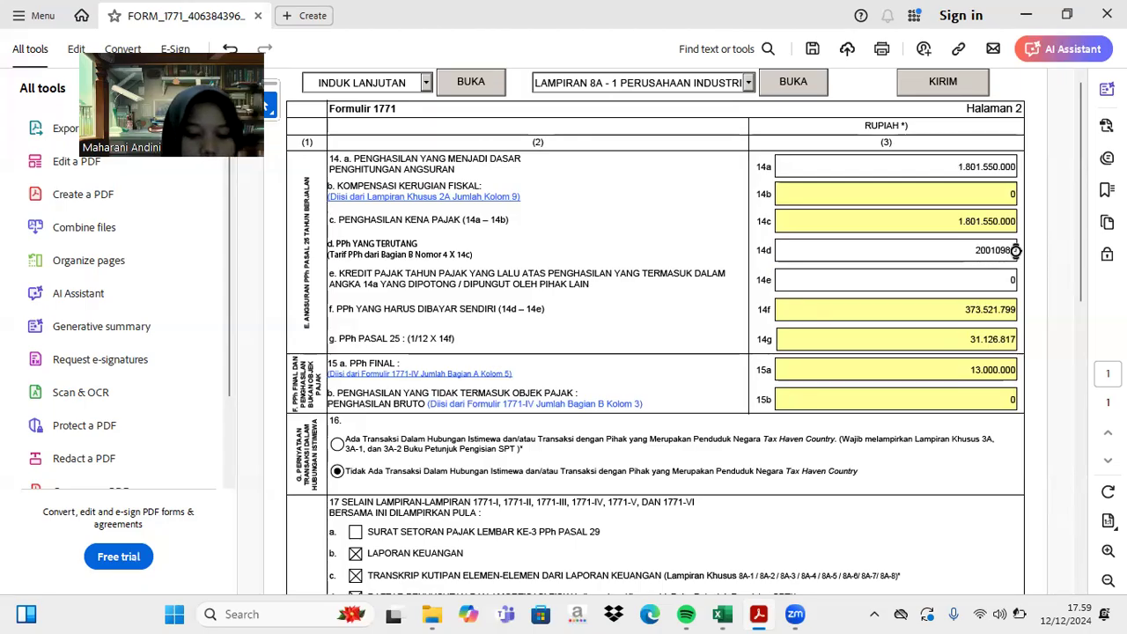
{"action": "key", "text": "Return"}
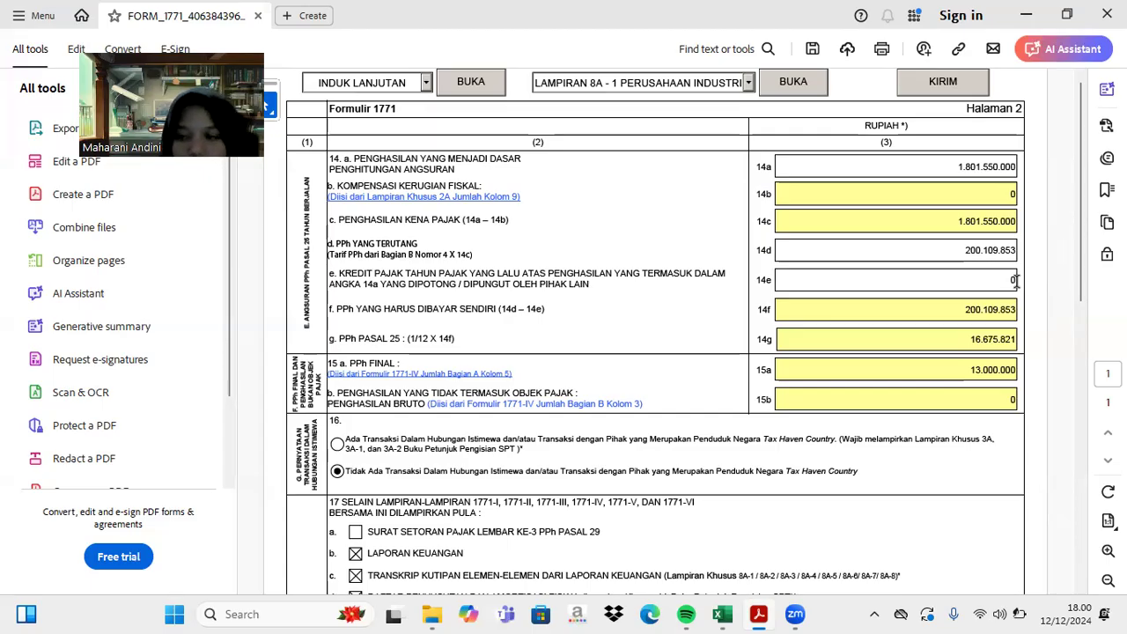
{"action": "left_click", "coordinate": [1013, 280]}
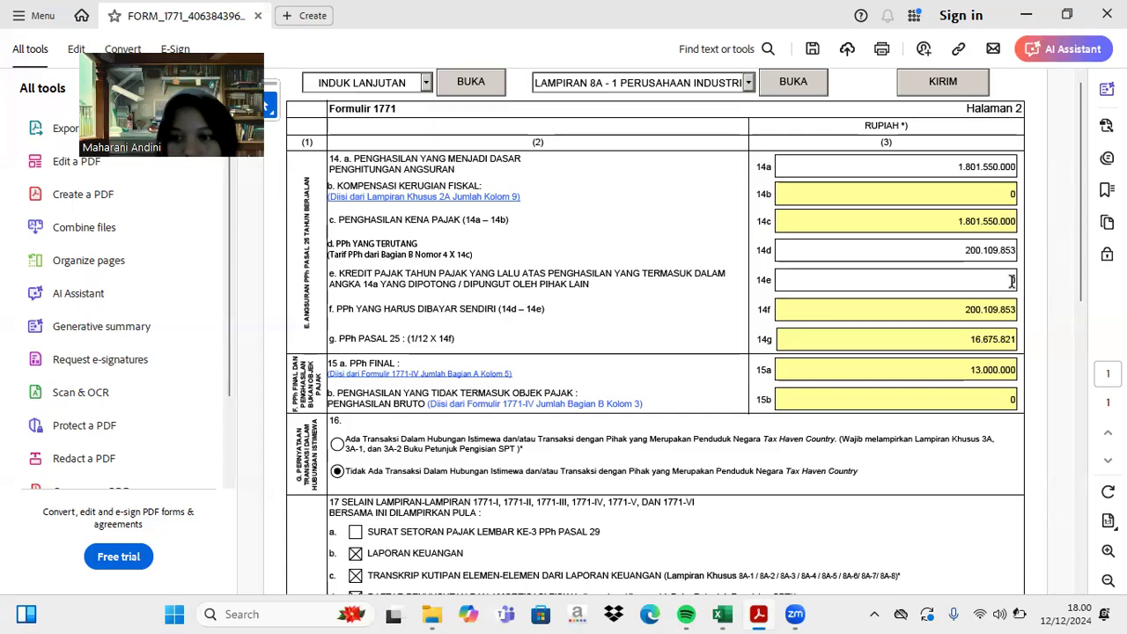
{"action": "type", "text": "67500000"}
{"action": "key", "text": "Tab"}
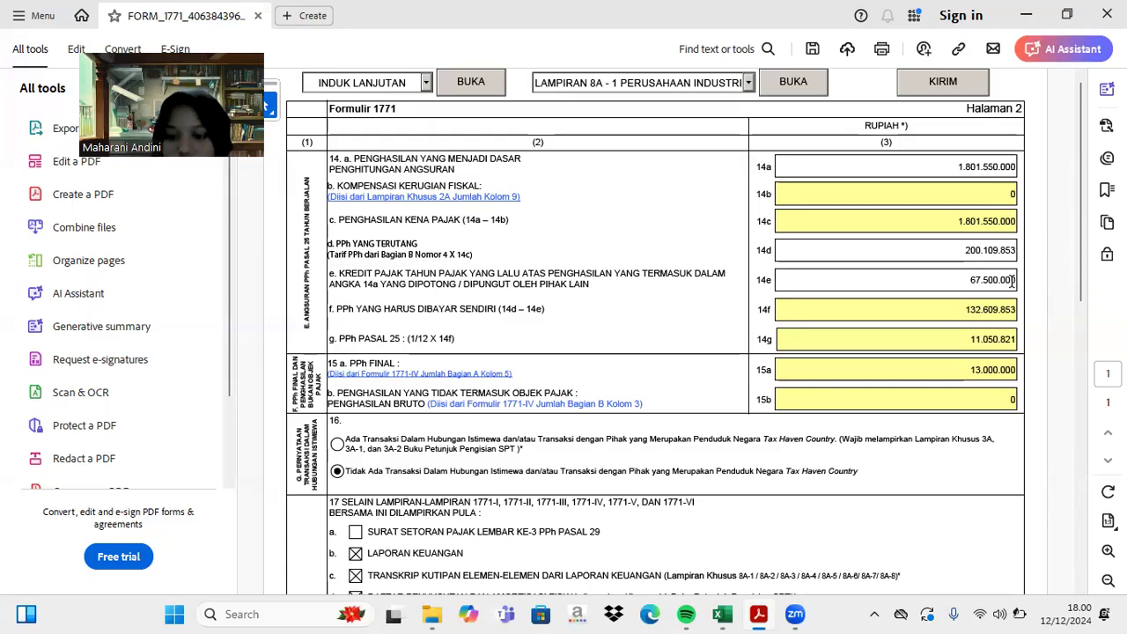
- Enter BANDAR LAMPUNG as the signing place and 12/12/2024 as the declaration date
{"action": "scroll", "coordinate": [1012, 280], "scroll_direction": "down", "scroll_amount": 10}
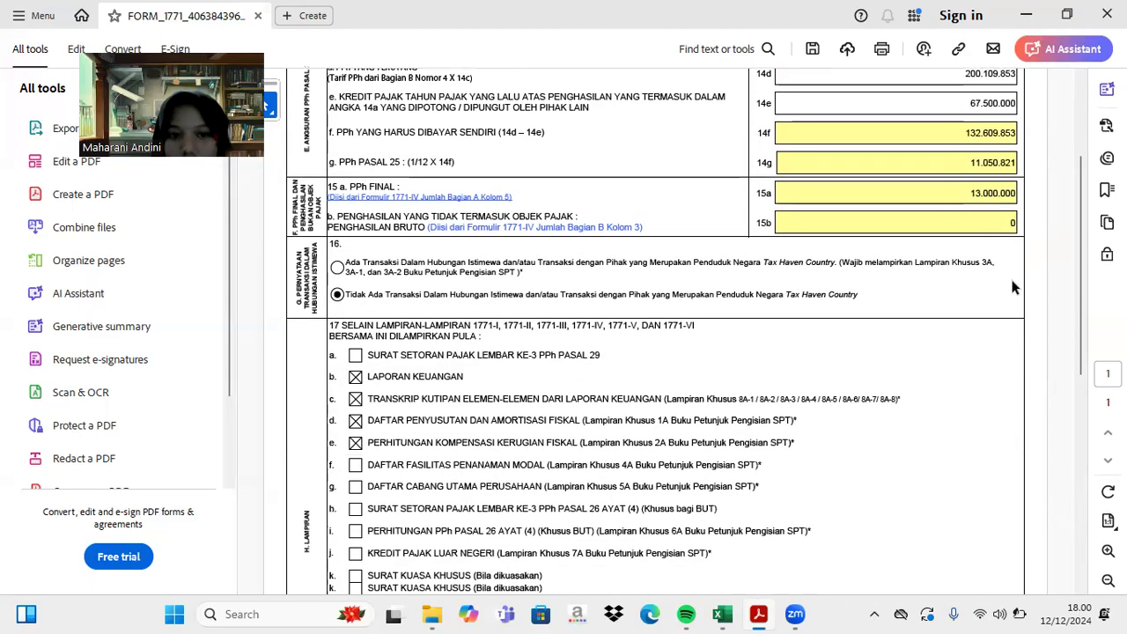
{"action": "scroll", "coordinate": [1012, 280], "scroll_direction": "up", "scroll_amount": 10}
{"action": "scroll", "coordinate": [1012, 280], "scroll_direction": "down", "scroll_amount": 1}
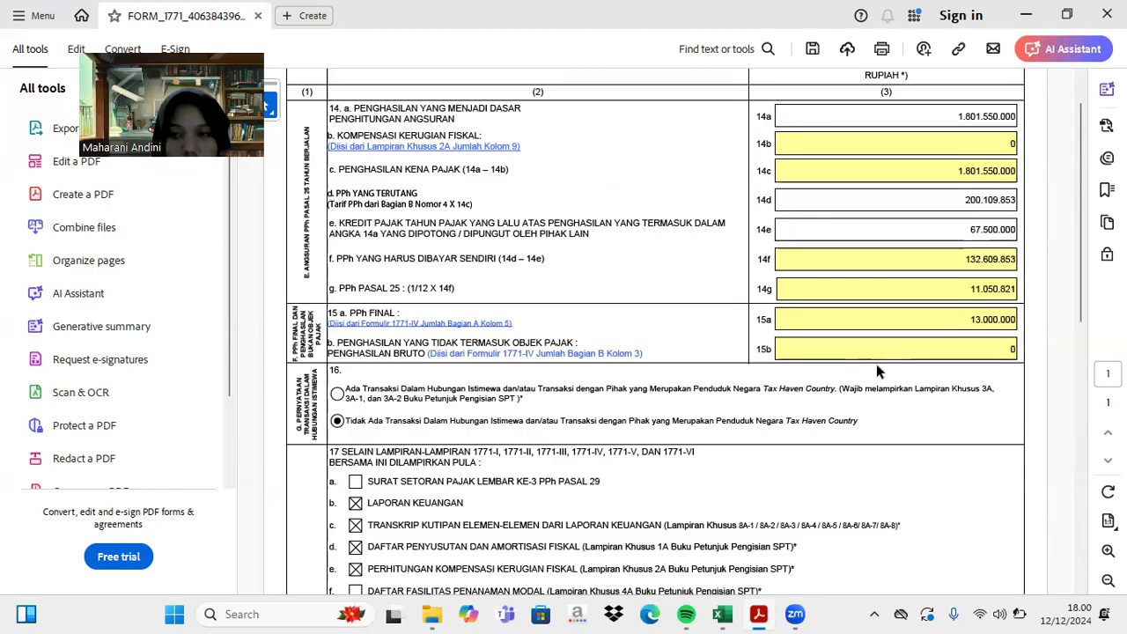
{"action": "scroll", "coordinate": [876, 365], "scroll_direction": "down", "scroll_amount": 10}
{"action": "left_click", "coordinate": [740, 357]}
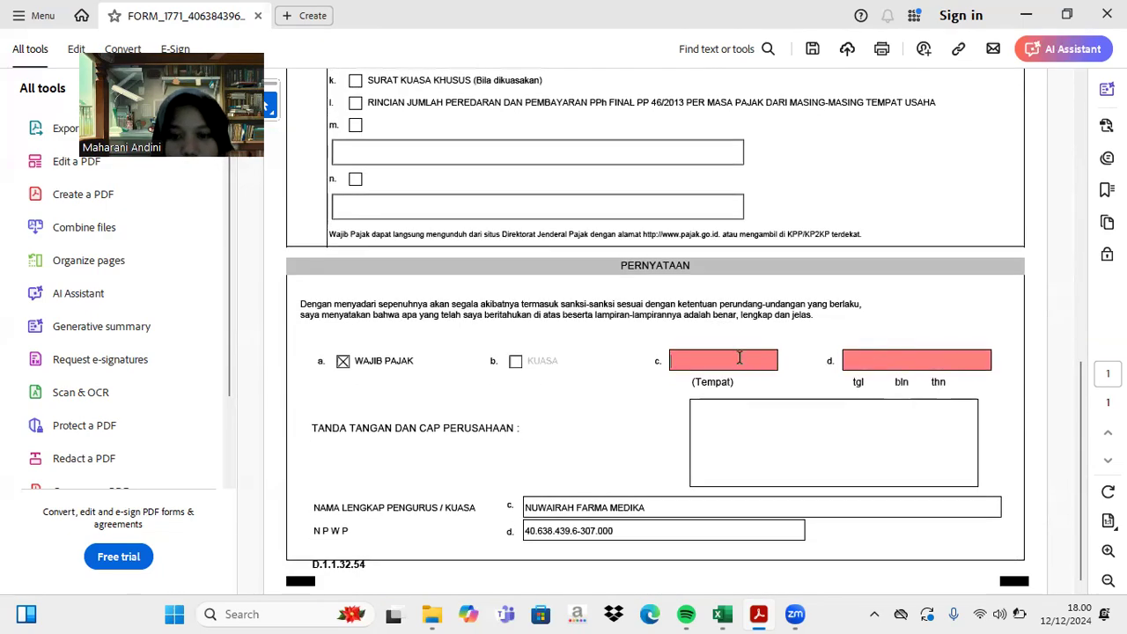
{"action": "type", "text": "BAN"}
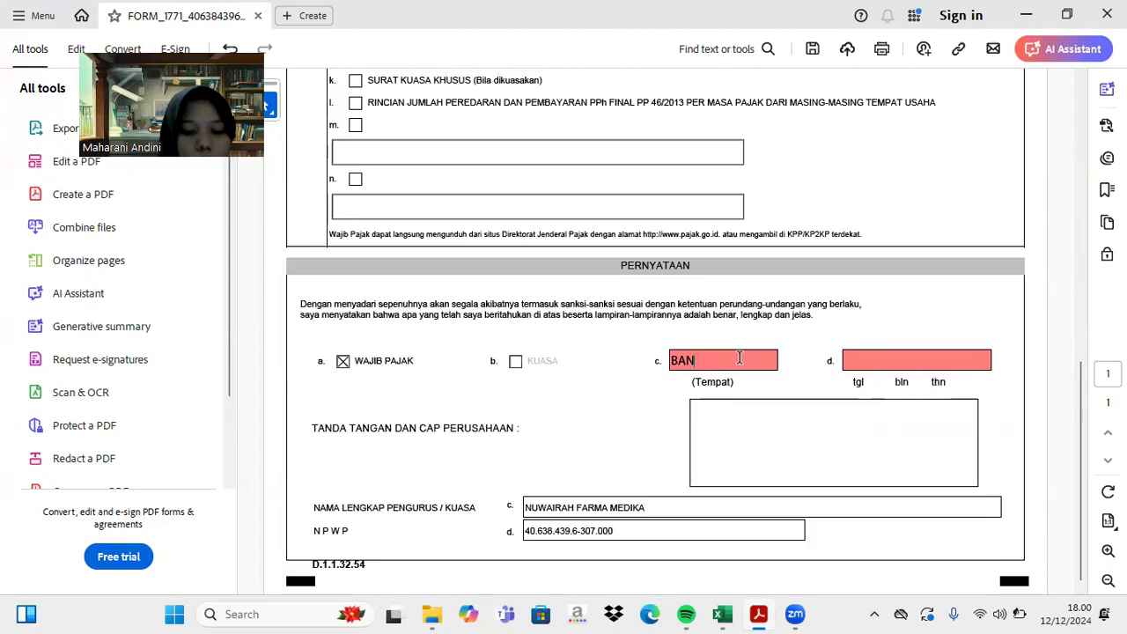
{"action": "type", "text": "DAR LAMPUNG"}
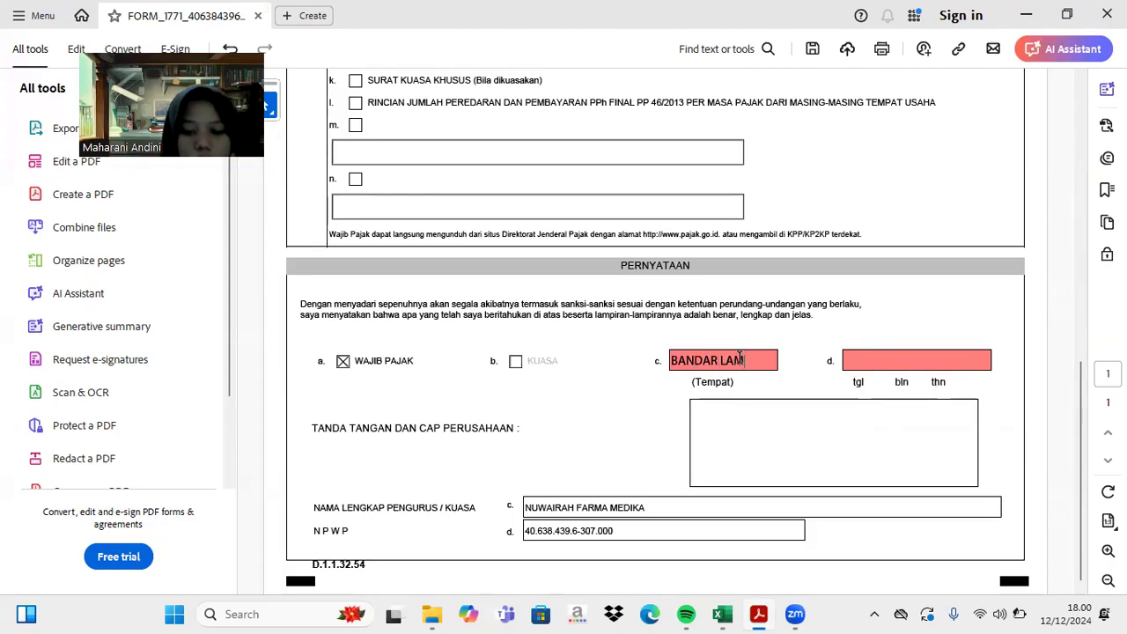
{"action": "left_click", "coordinate": [905, 364]}
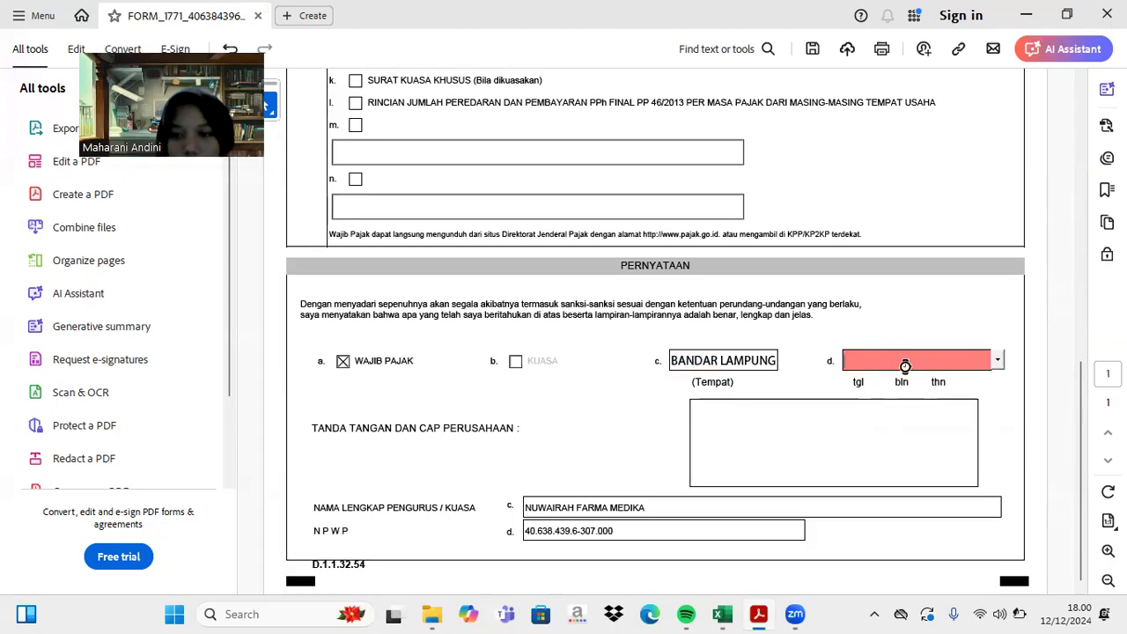
{"action": "left_click", "coordinate": [997, 361]}
{"action": "left_click", "coordinate": [895, 475]}
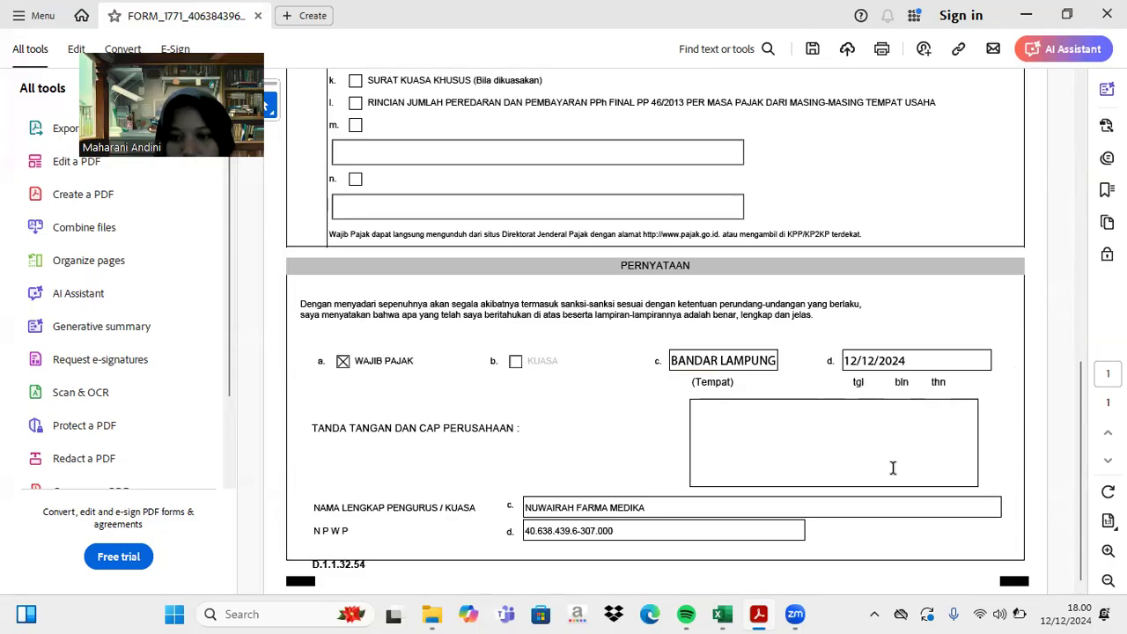
{"action": "scroll", "coordinate": [836, 396], "scroll_direction": "up", "scroll_amount": 10}
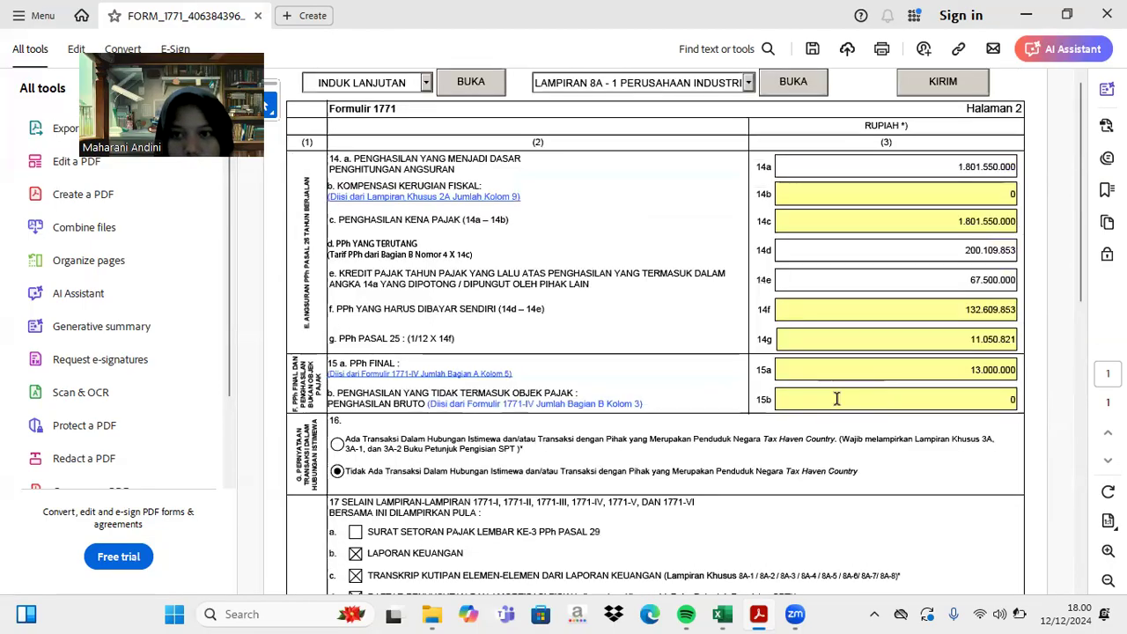